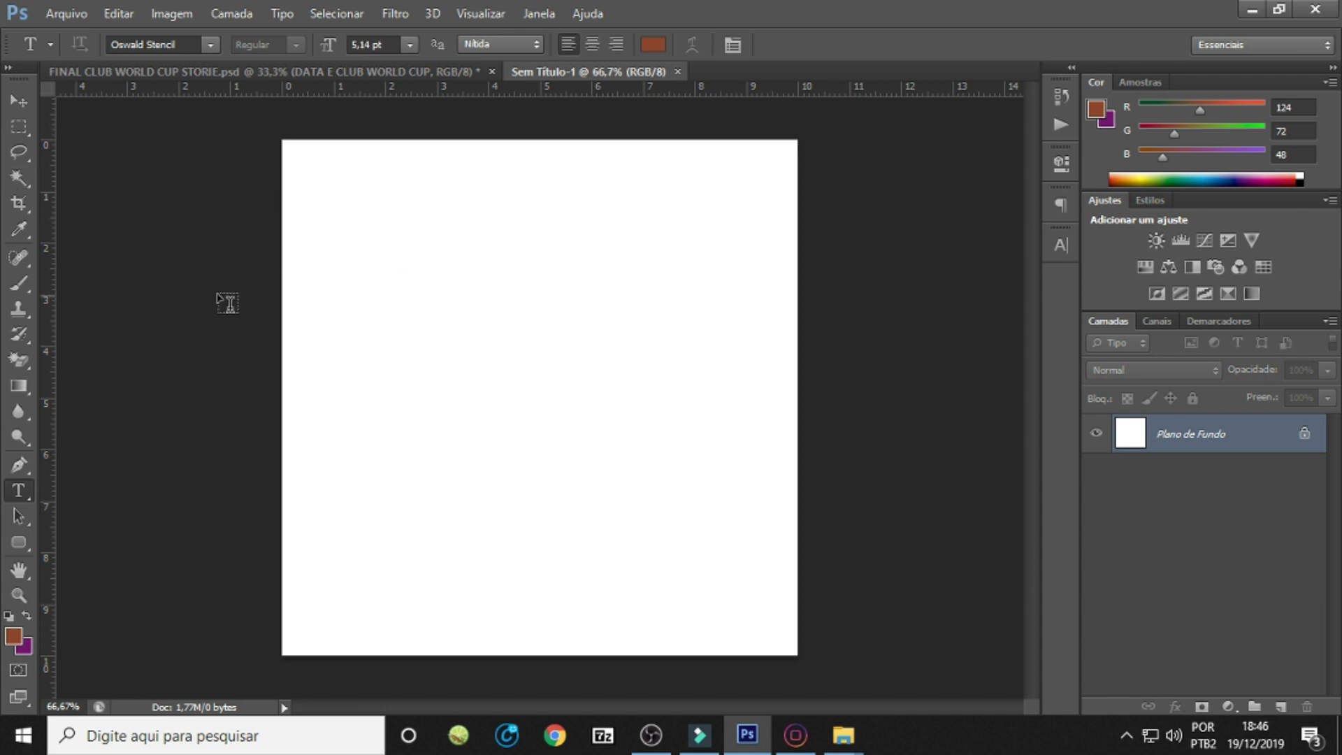
Check the Canvas Size dialog and close it without changes.
click(163, 15)
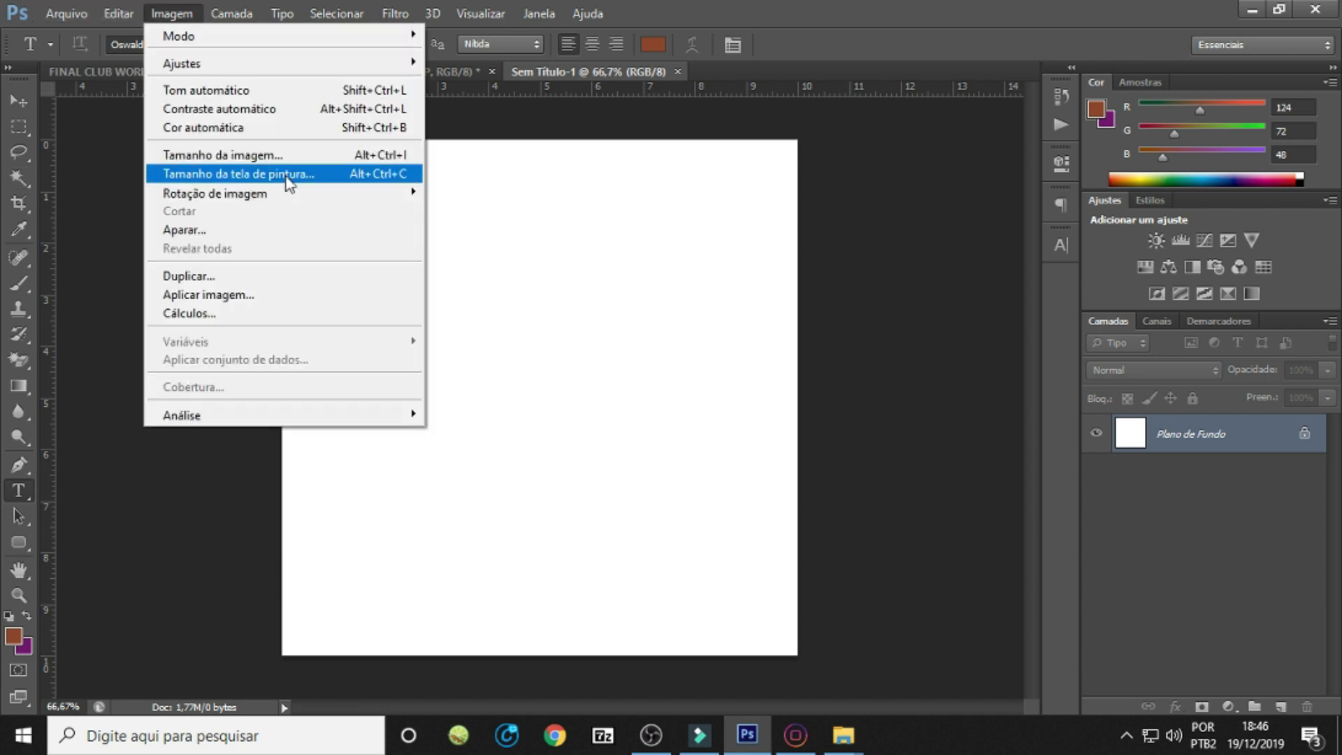
click(262, 177)
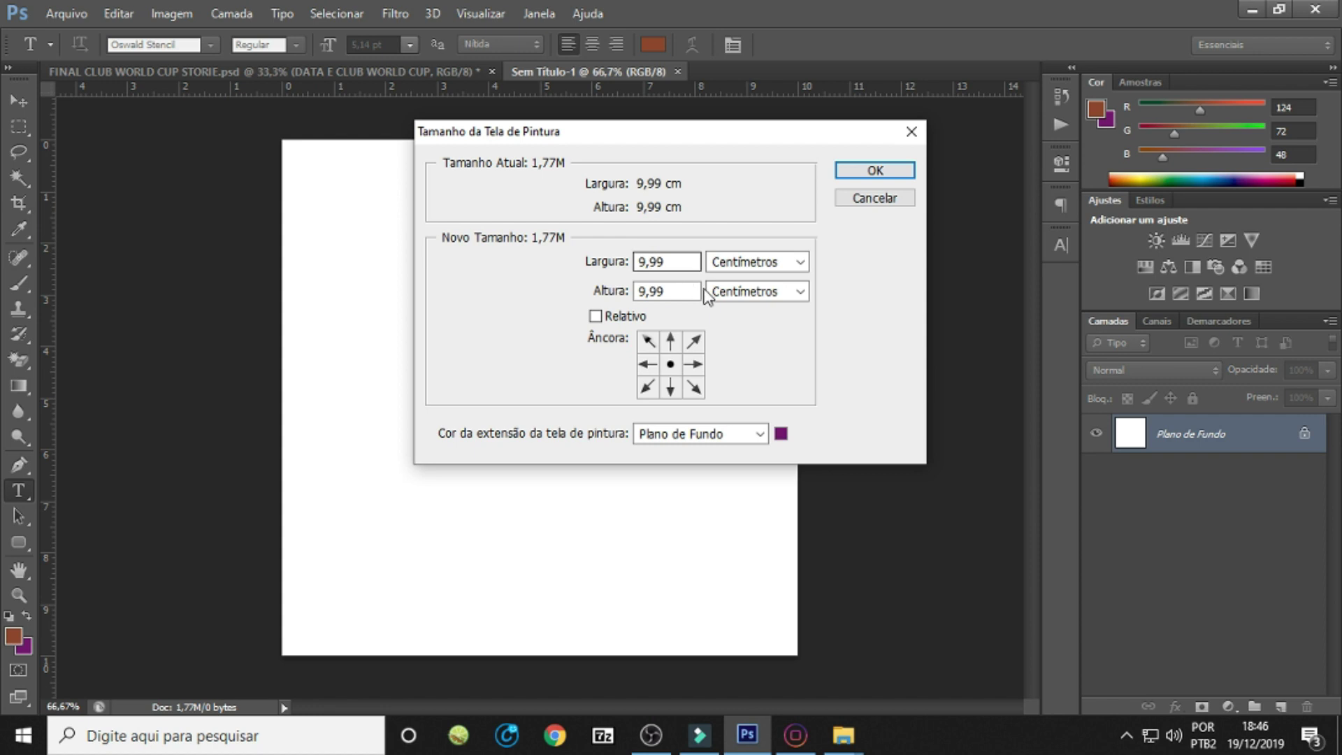
click(874, 198)
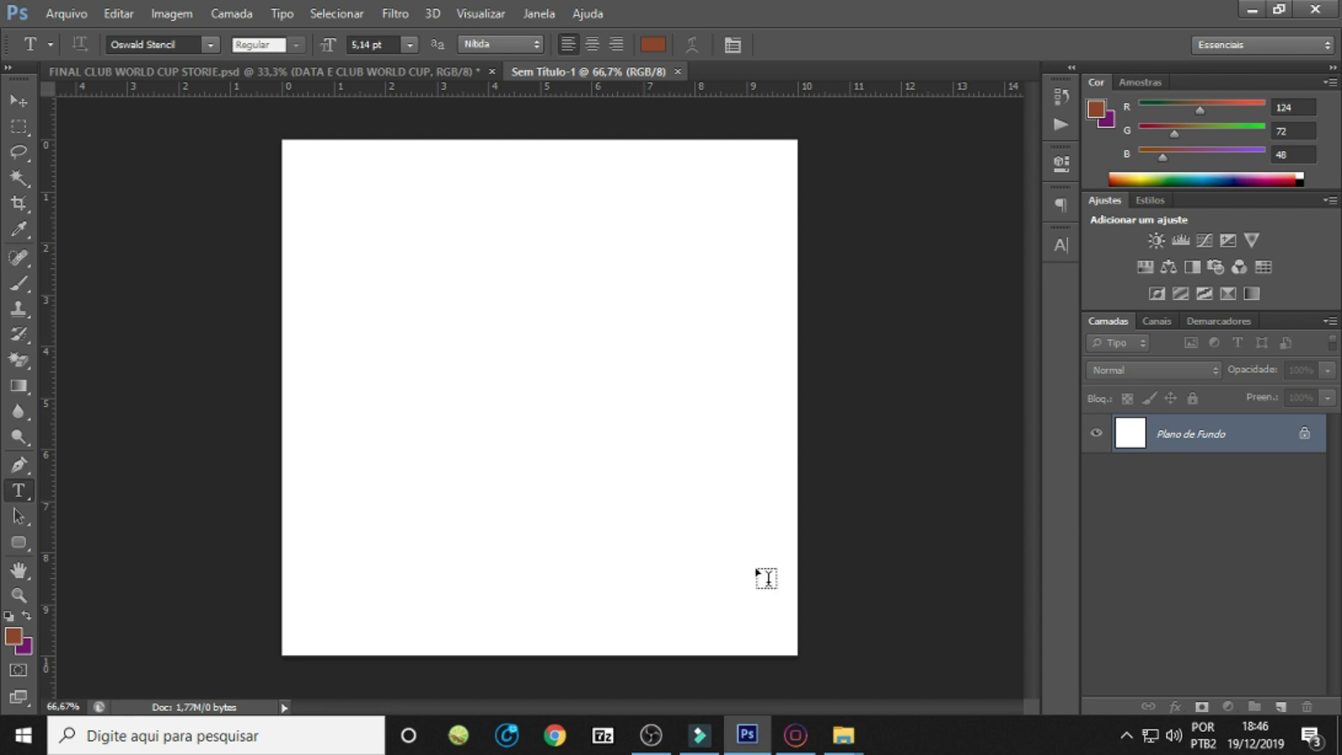
mouse_move(843, 735)
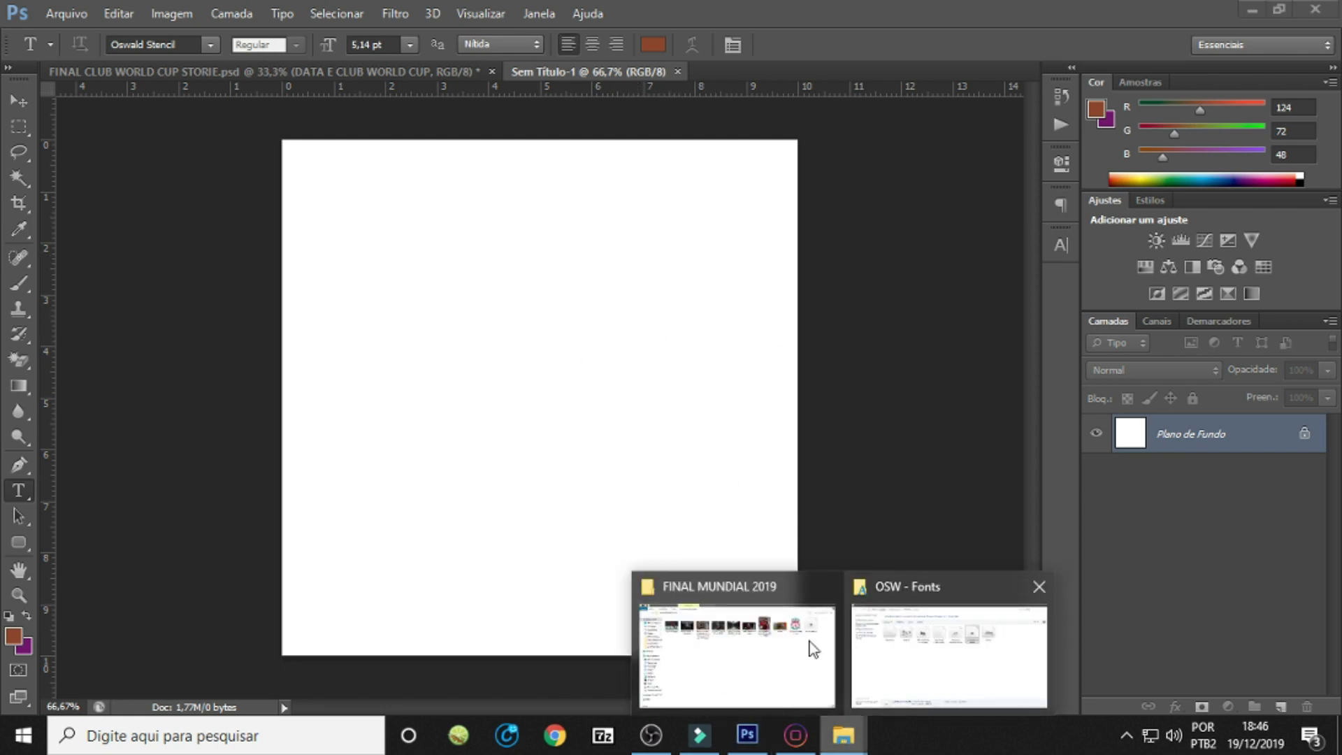
Drag the trophy and stadium photos from the FINAL MUNDIAL 2019 folder onto the canvas.
click(809, 641)
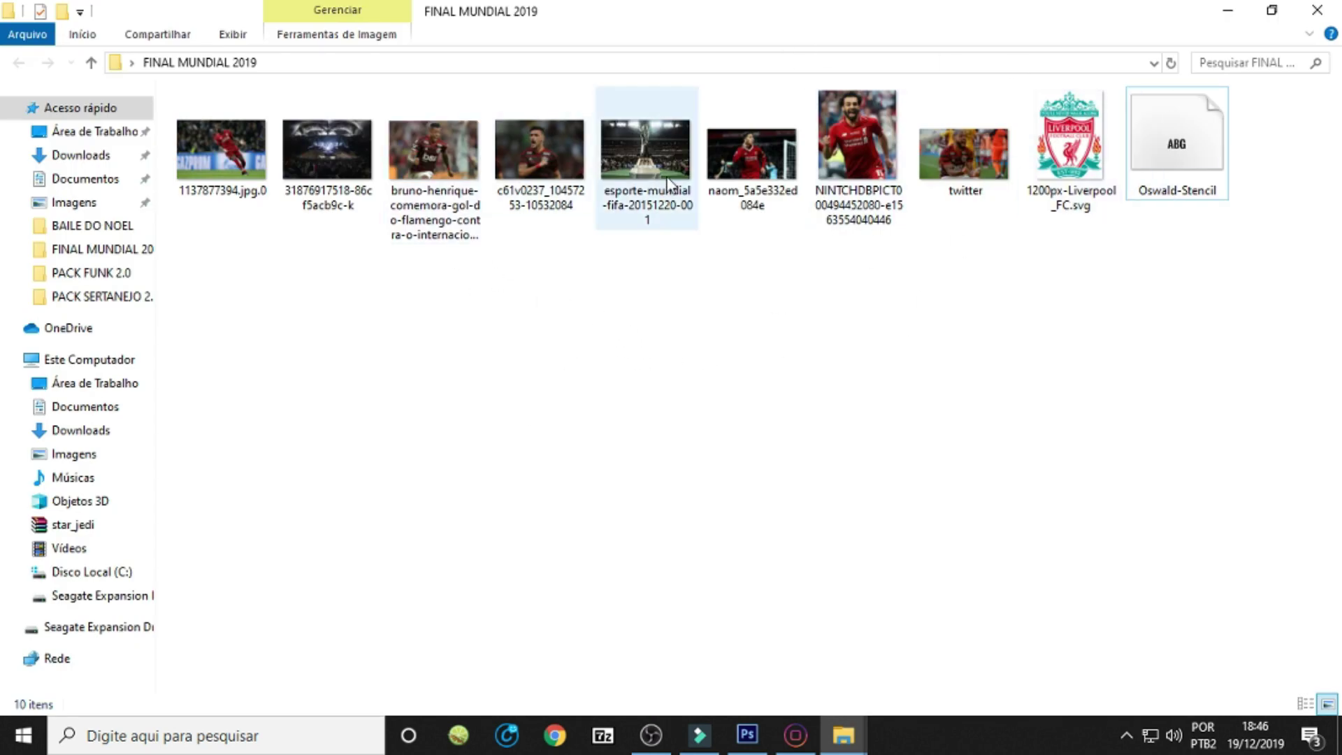
drag(664, 175, 660, 174)
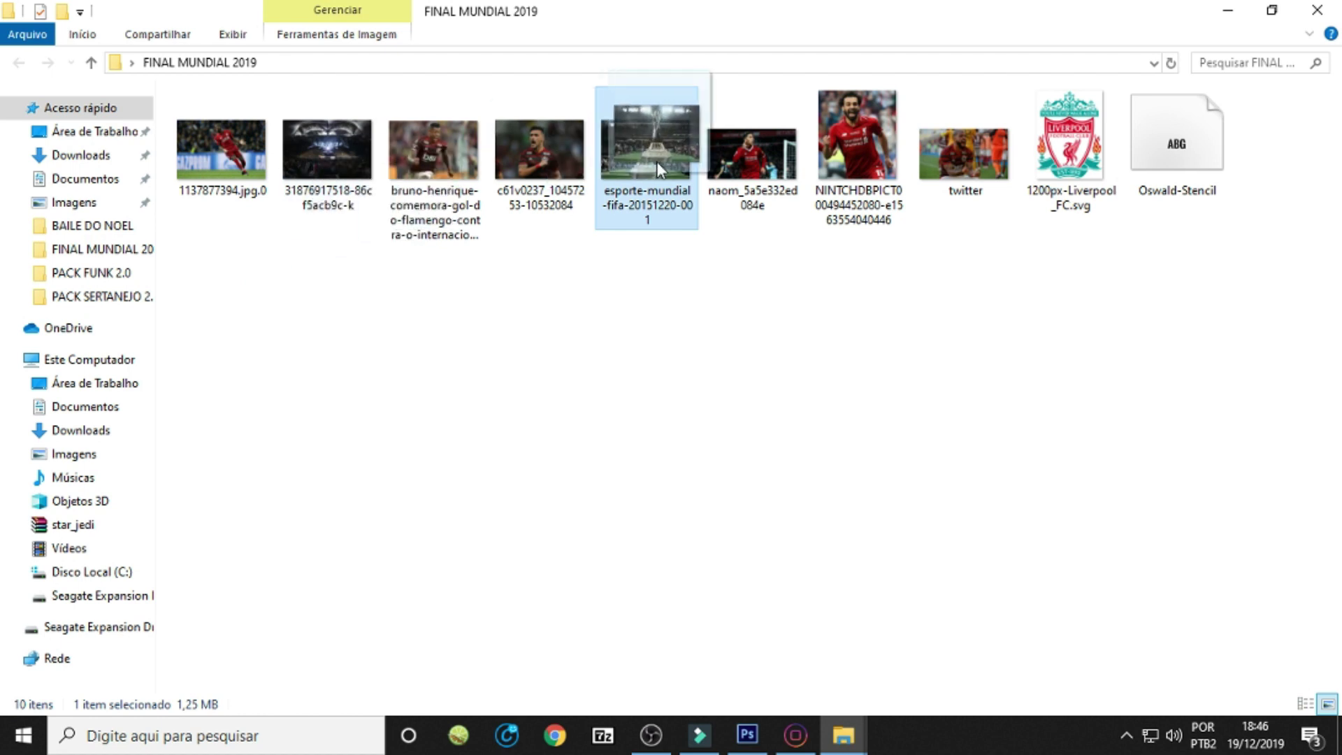
ctrl+click(329, 160)
mouse_move(326, 153)
mouse_down()
mouse_move(312, 260)
mouse_move(696, 505)
mouse_up()
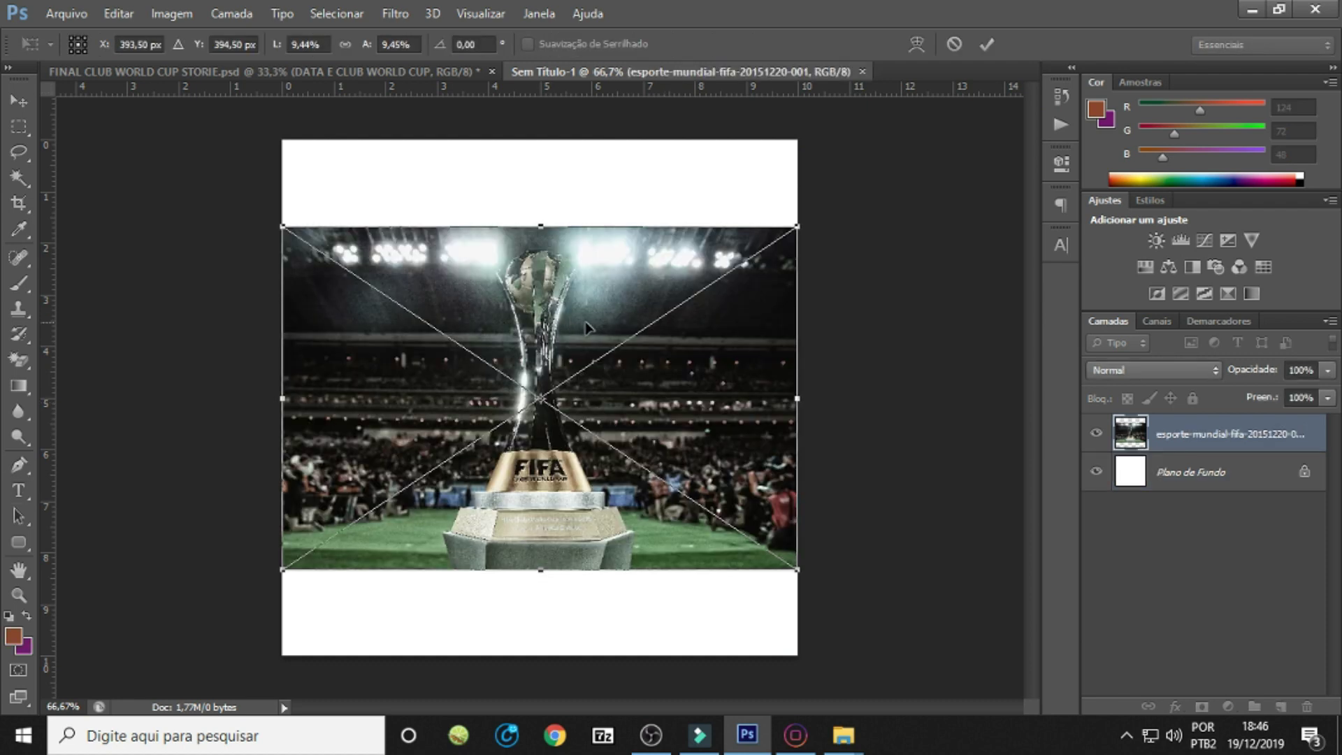
Commit both placed photos and enlarge the stadium image toward the top of the canvas.
key(Return)
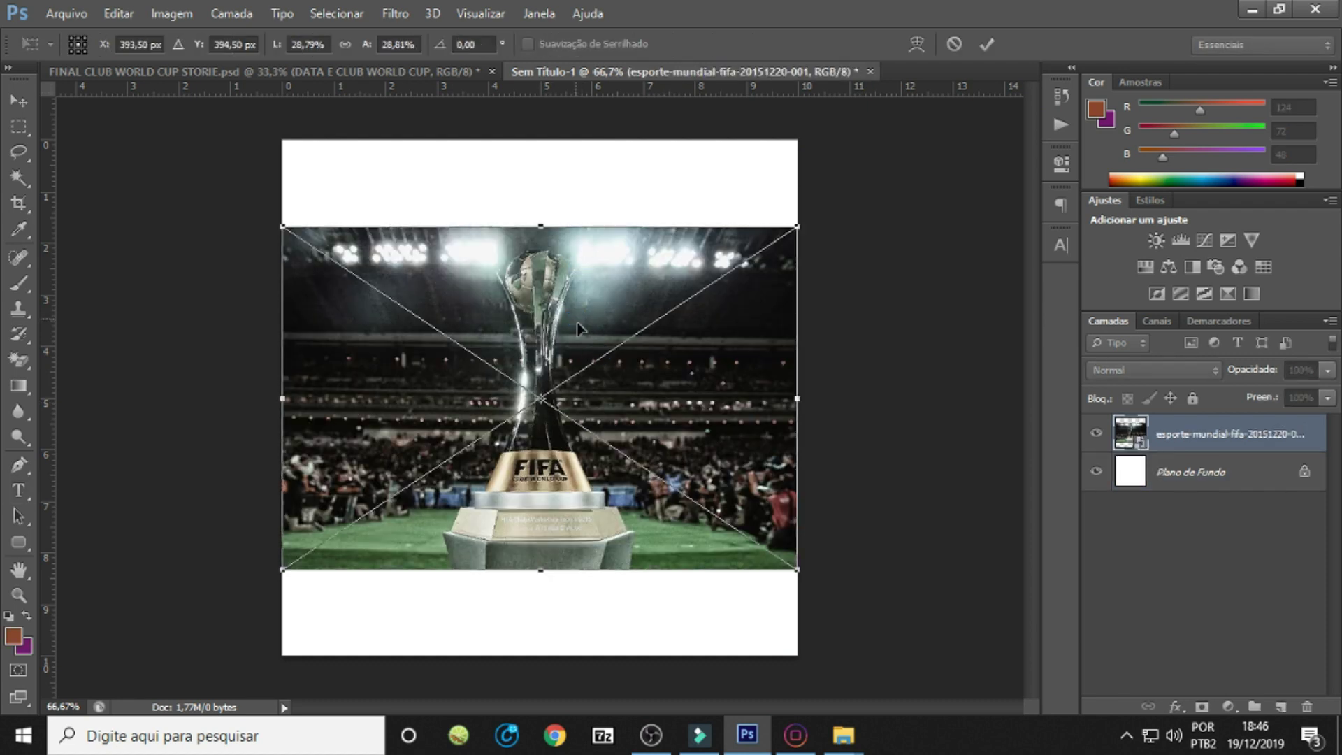
key(Return)
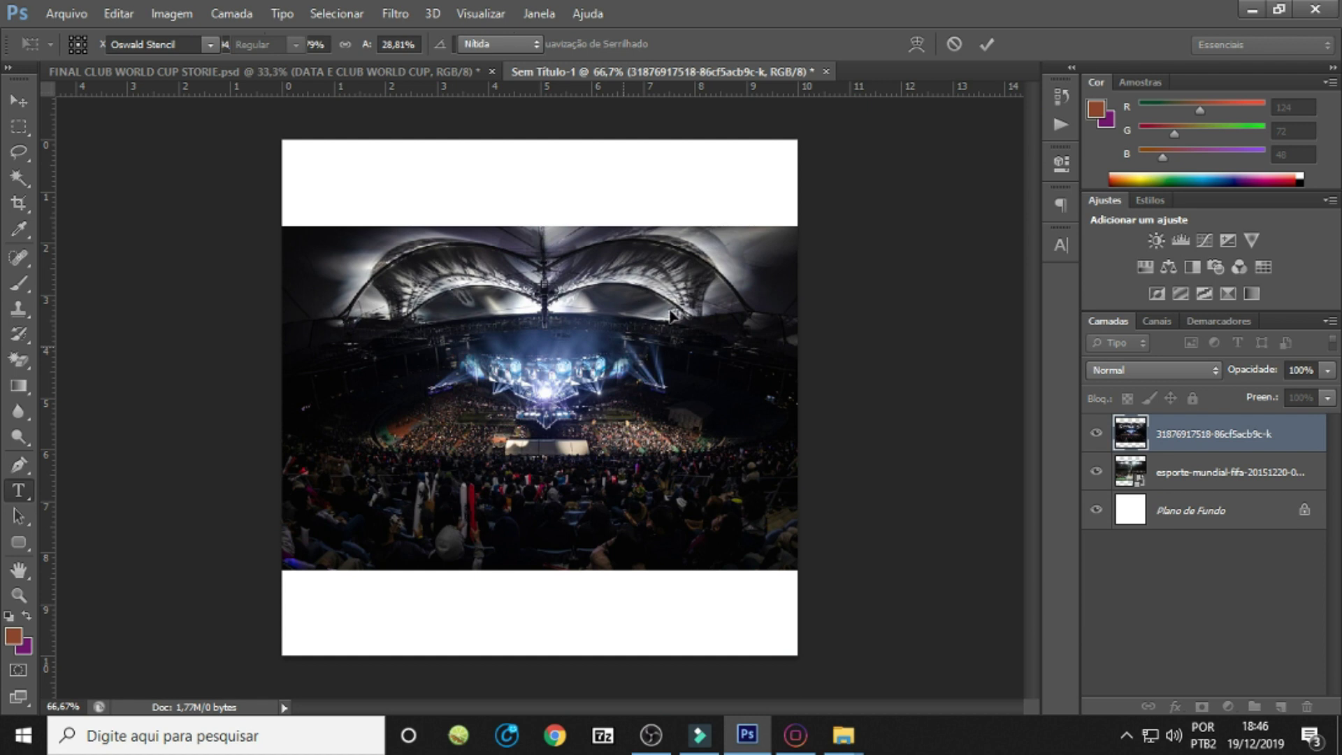
key(ctrl+t)
drag(797, 226, 891, 162)
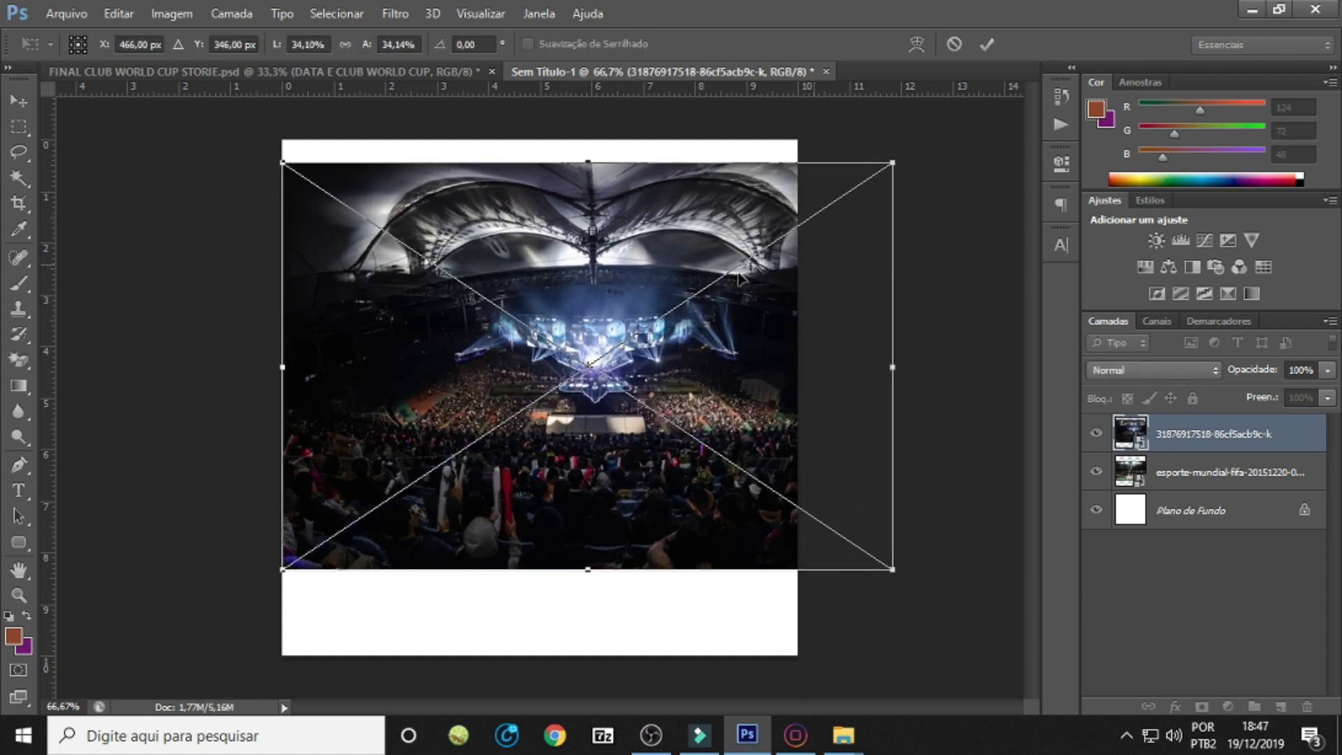
drag(739, 278, 749, 269)
key(Return)
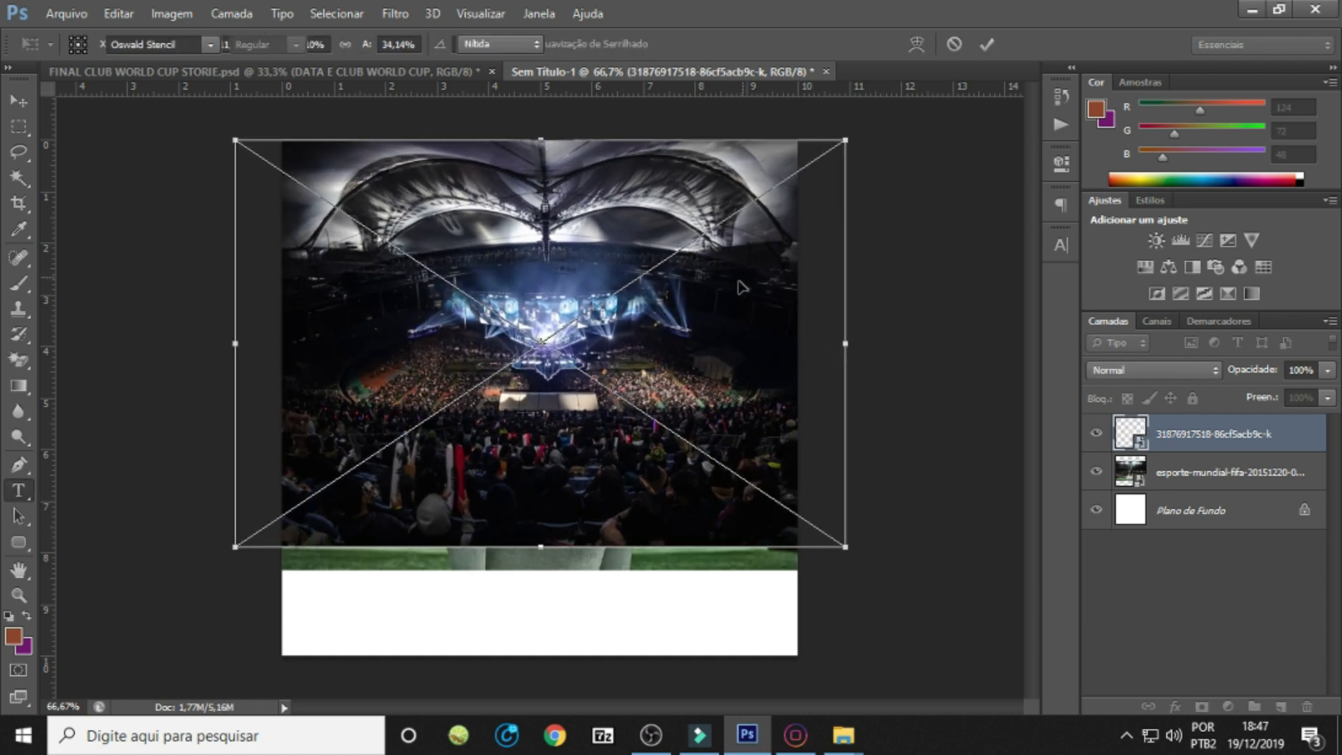
Toggle layer visibility to compare the stadium and trophy photos.
click(1096, 435)
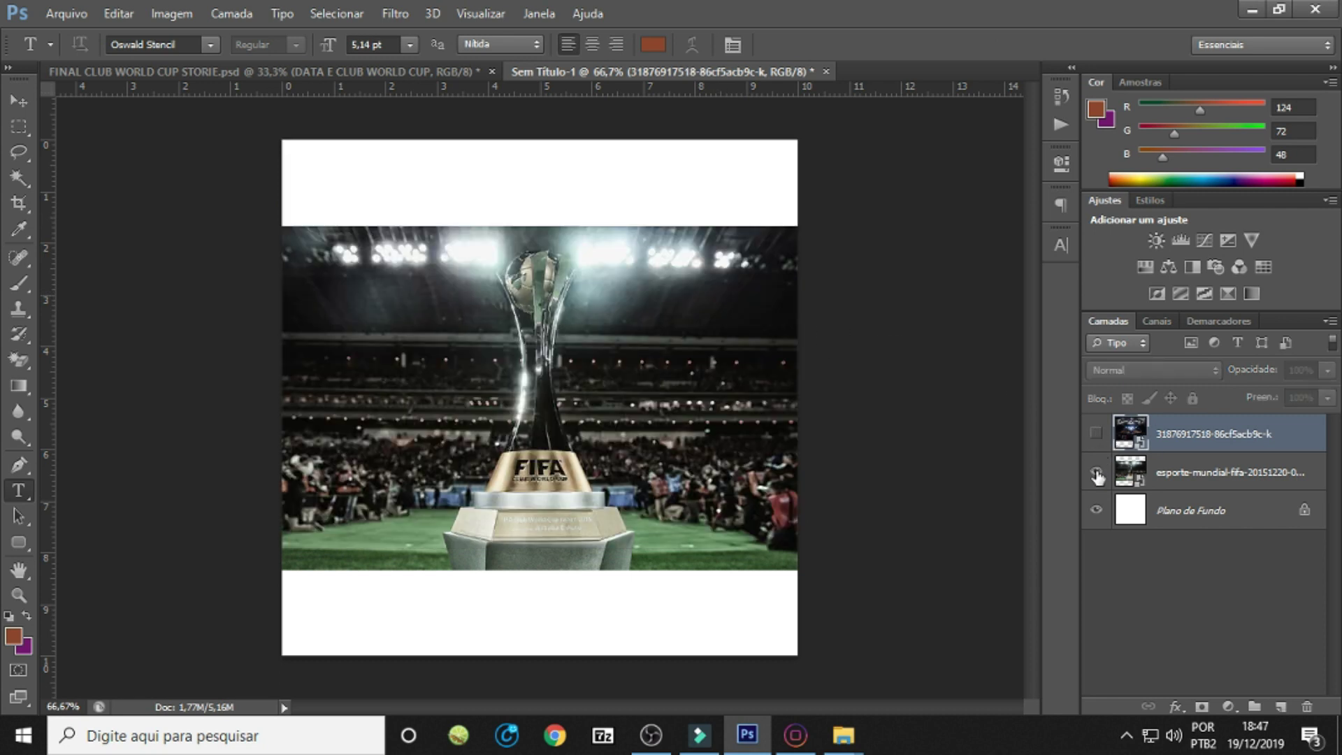
click(1178, 478)
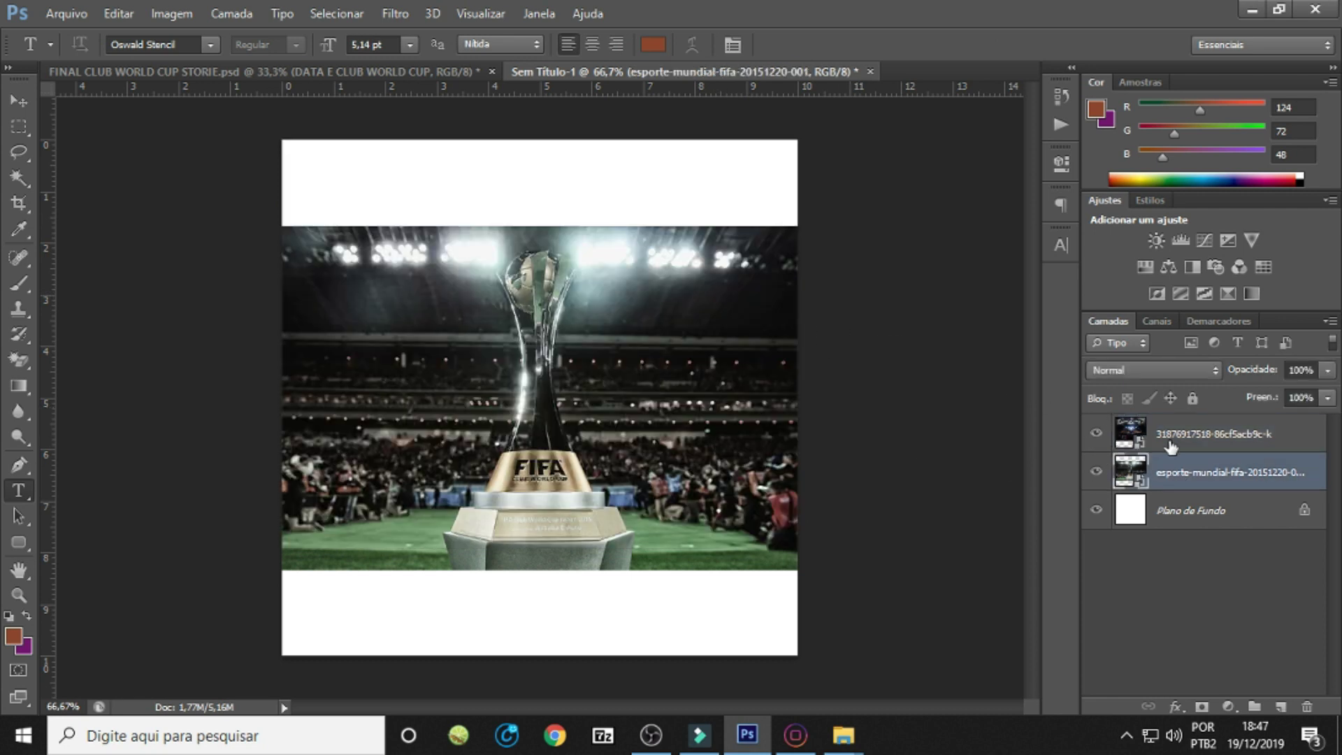
click(1170, 447)
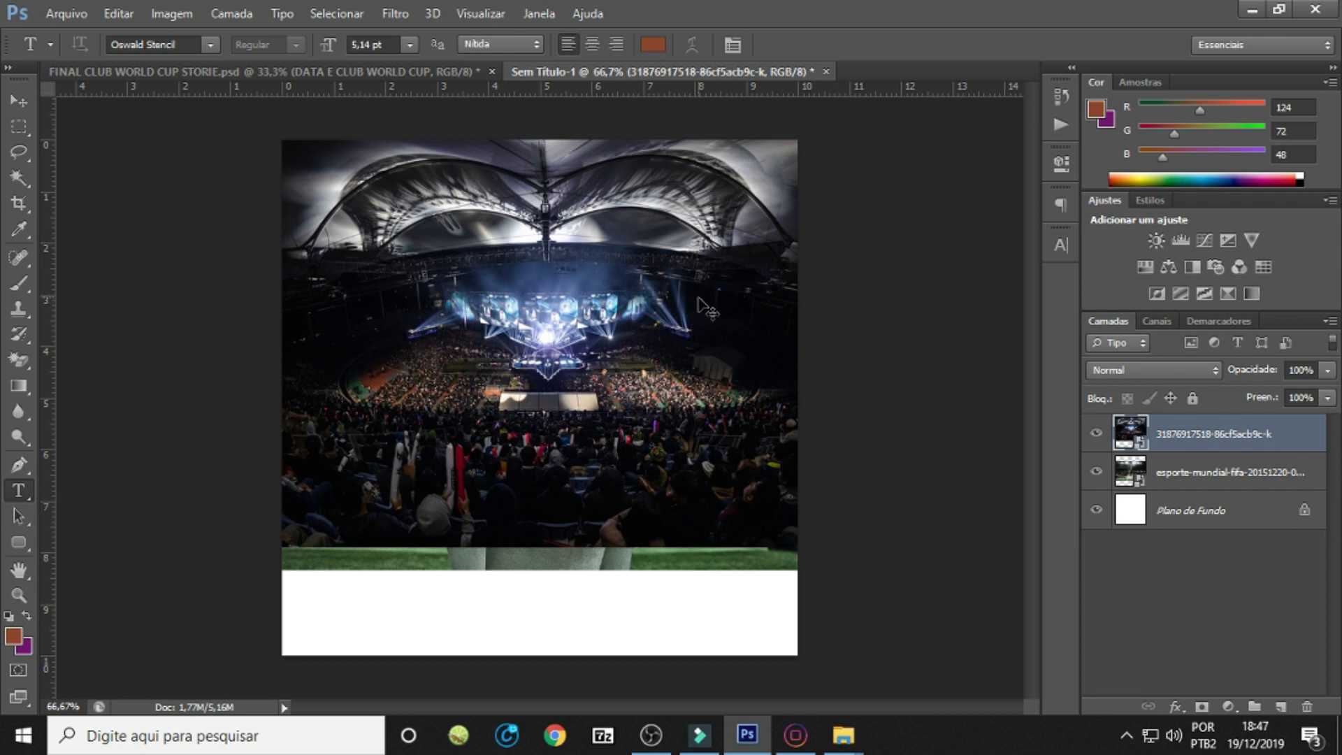
ctrl+click(696, 320)
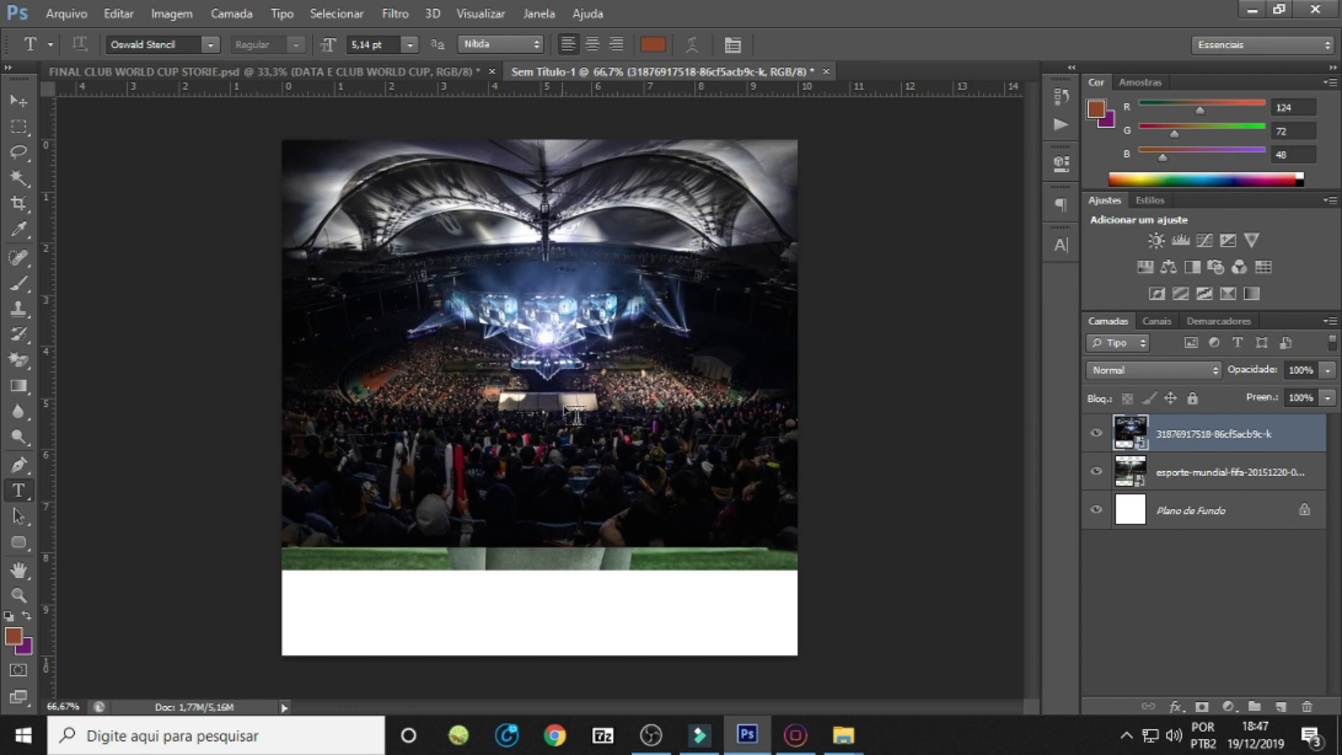
click(1096, 433)
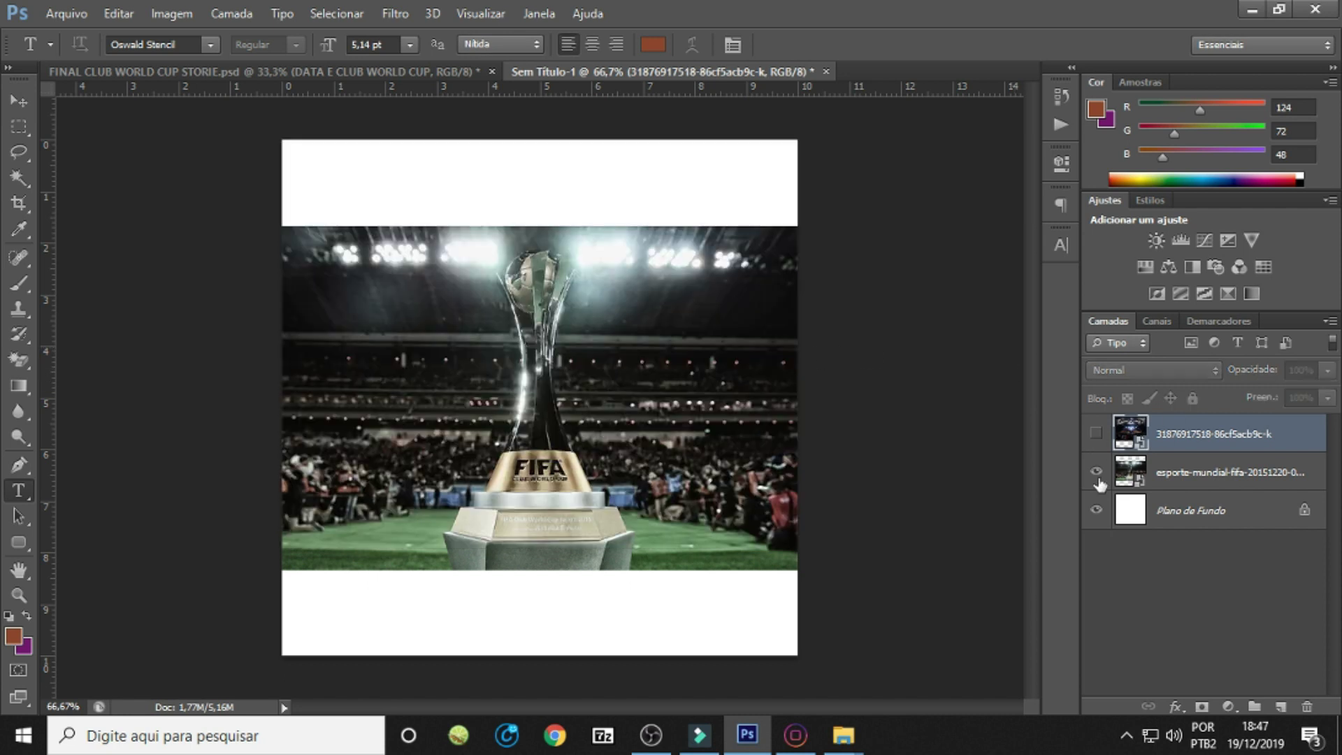
click(1096, 472)
click(1096, 434)
click(1095, 472)
click(1095, 434)
click(1095, 472)
click(1095, 433)
click(1095, 472)
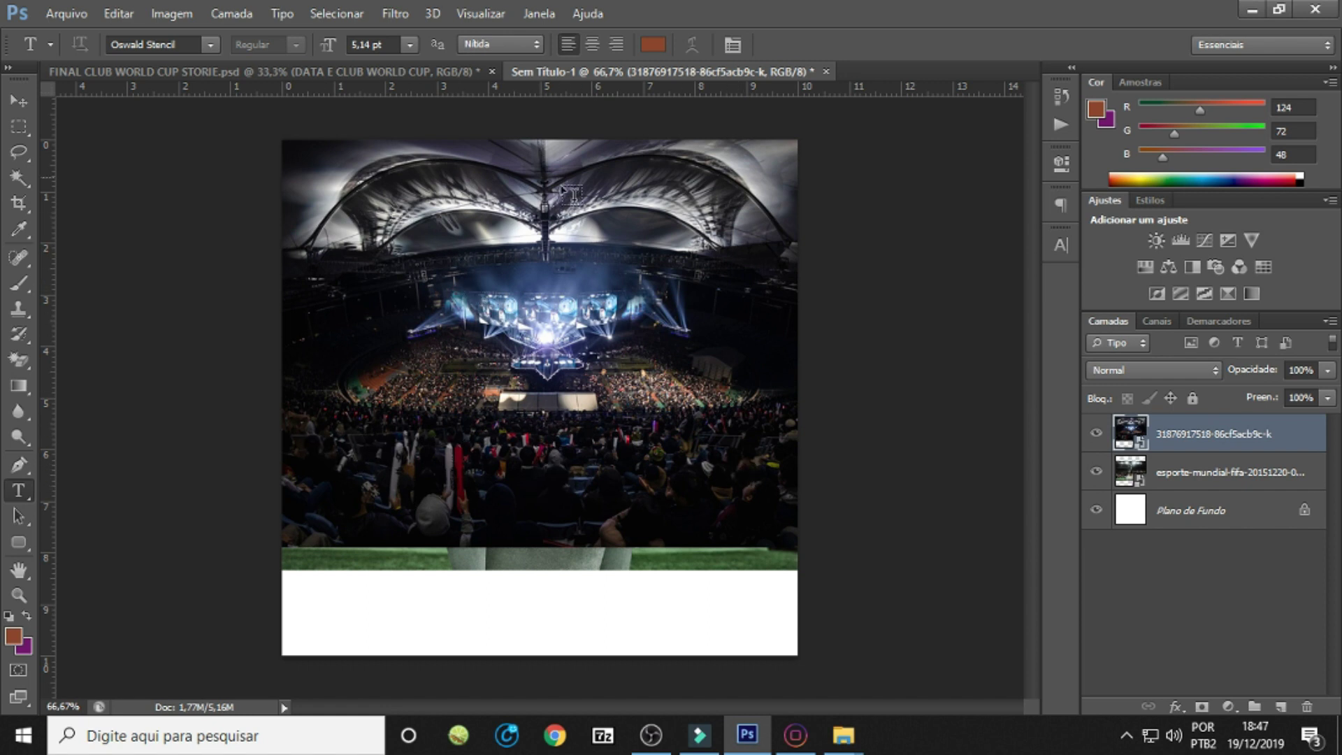
Move the stadium layer beneath the trophy layer and reselect the trophy layer.
click(1095, 434)
click(1095, 434)
drag(1174, 434, 1174, 488)
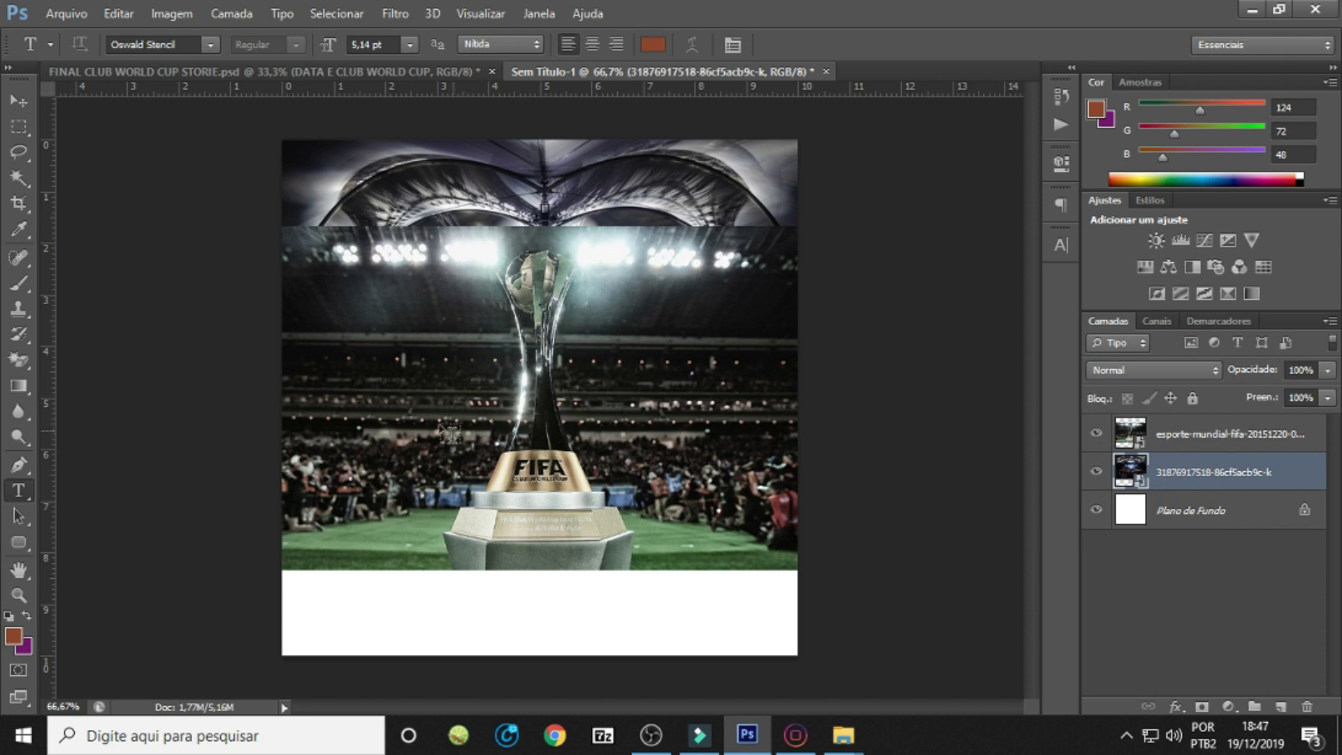
click(1174, 437)
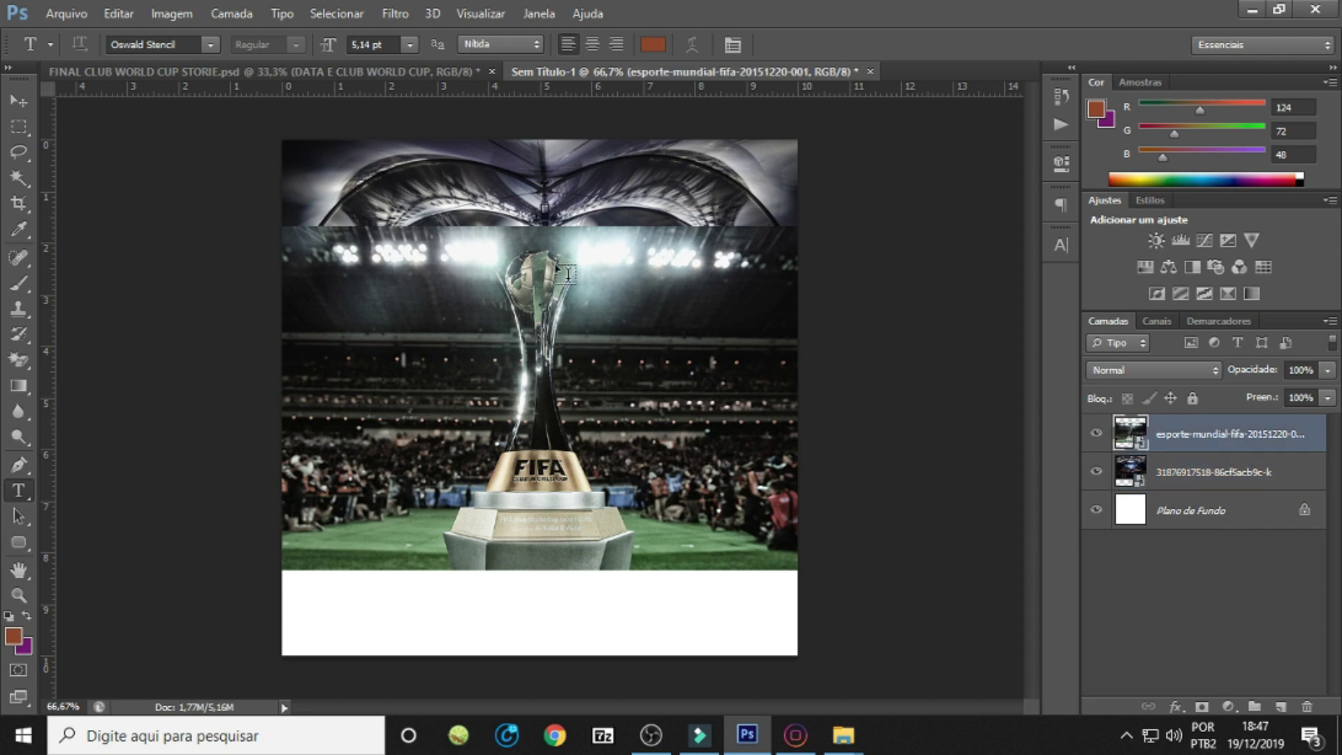
Add a layer mask to the trophy layer and set up a linear gradient.
click(1201, 707)
key(g)
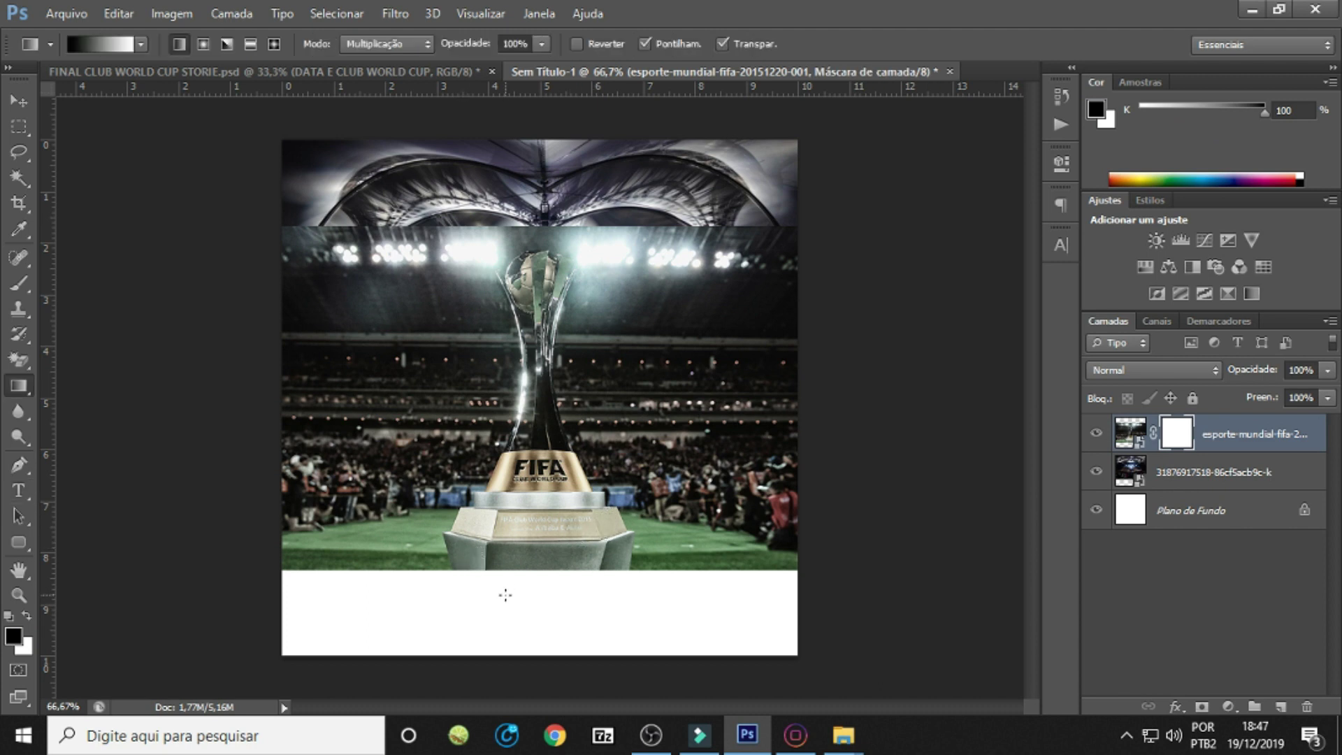
drag(505, 594, 503, 545)
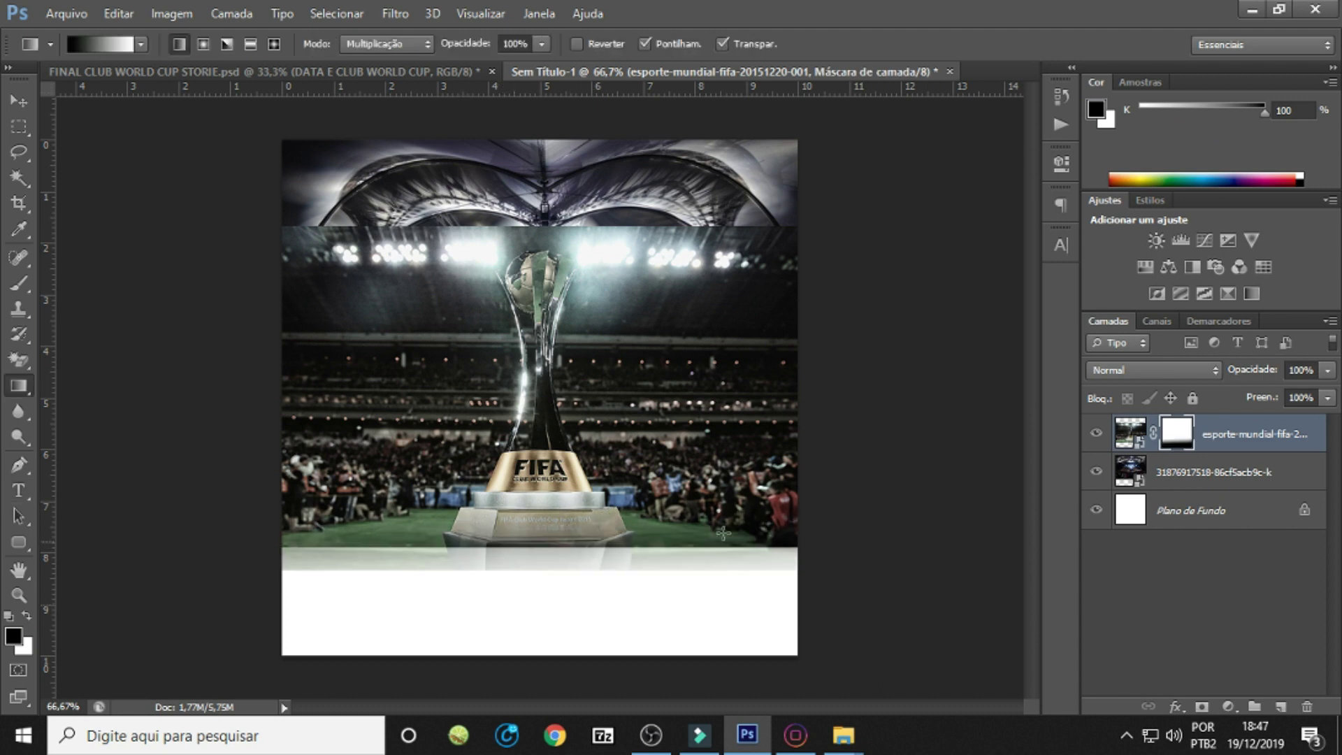
right_click(21, 390)
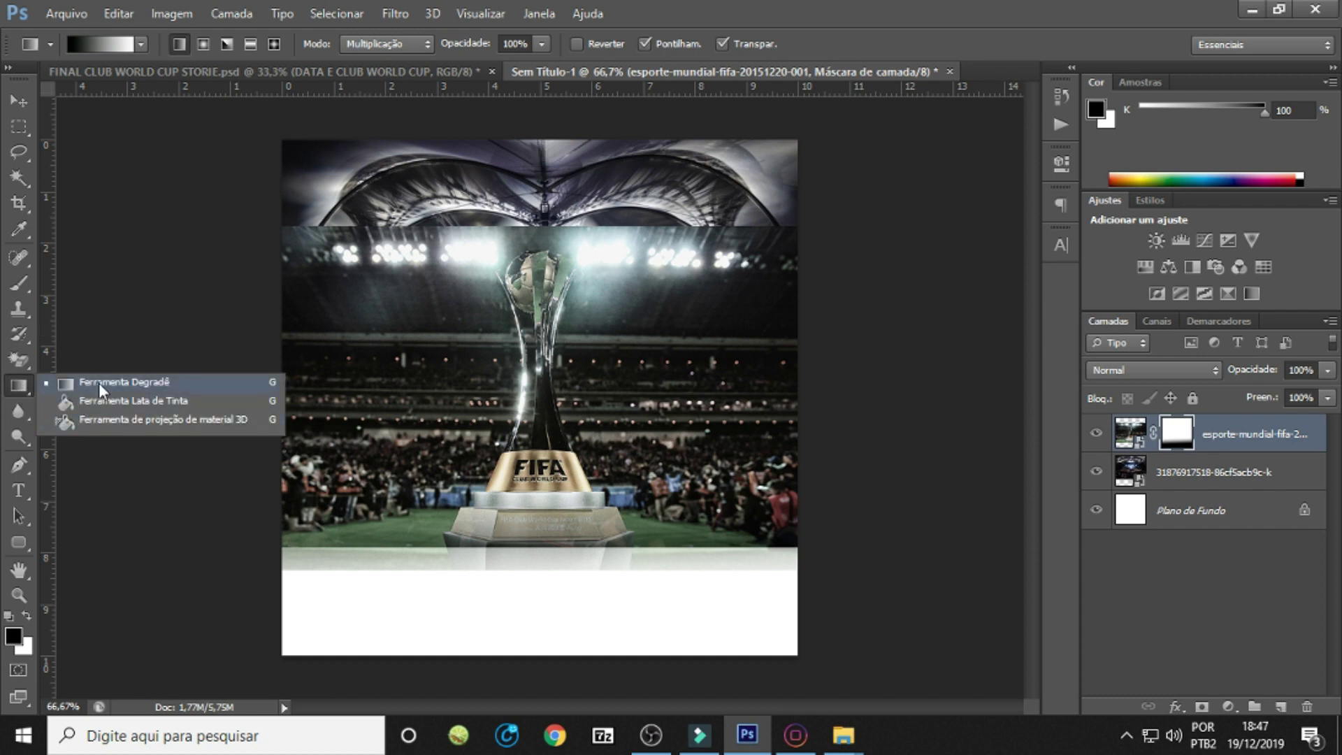
click(104, 44)
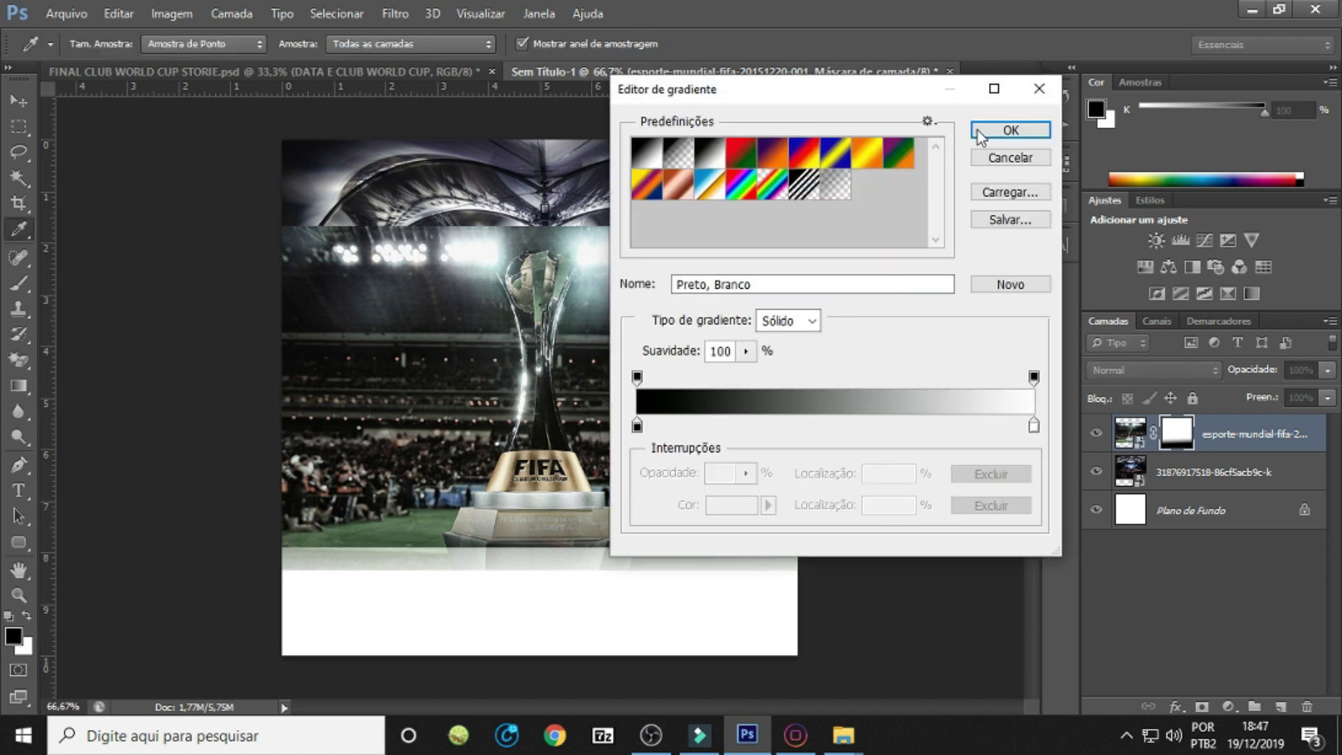
click(996, 134)
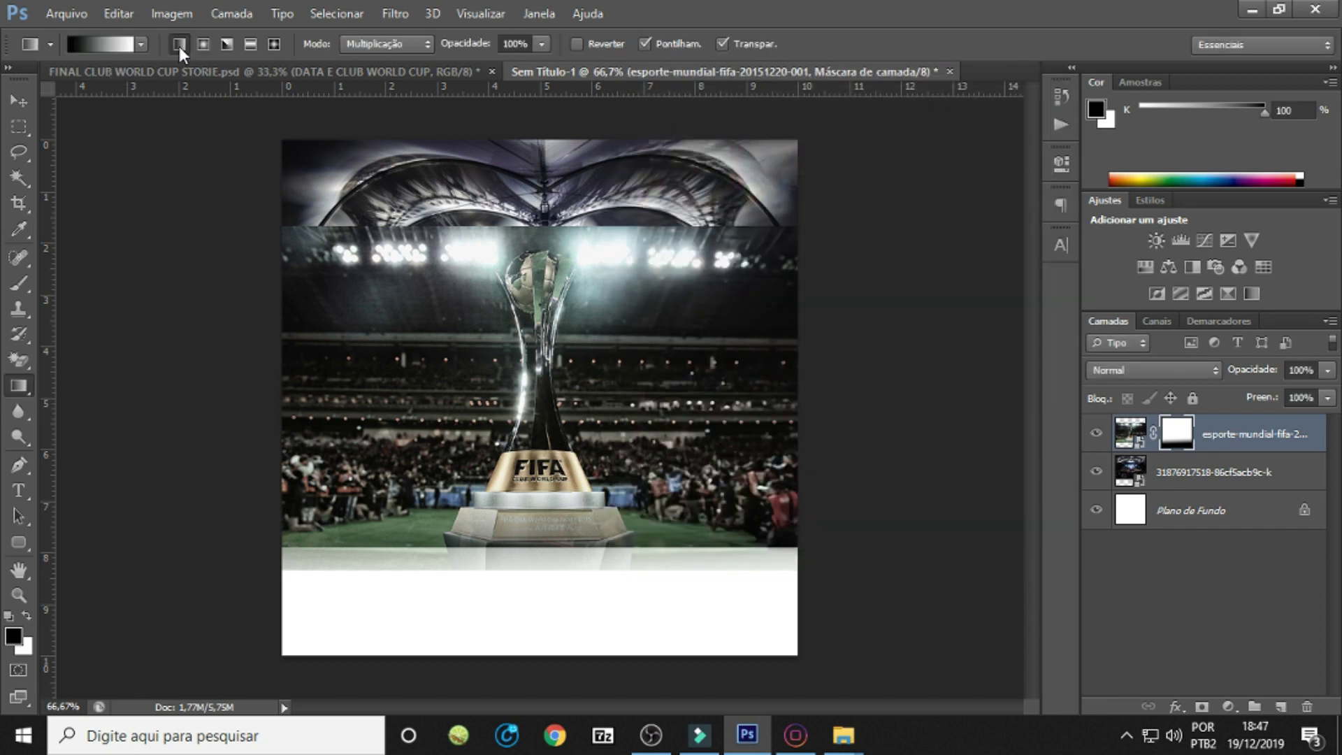
click(179, 47)
Enlarge and reposition the stadium image further.
click(1211, 482)
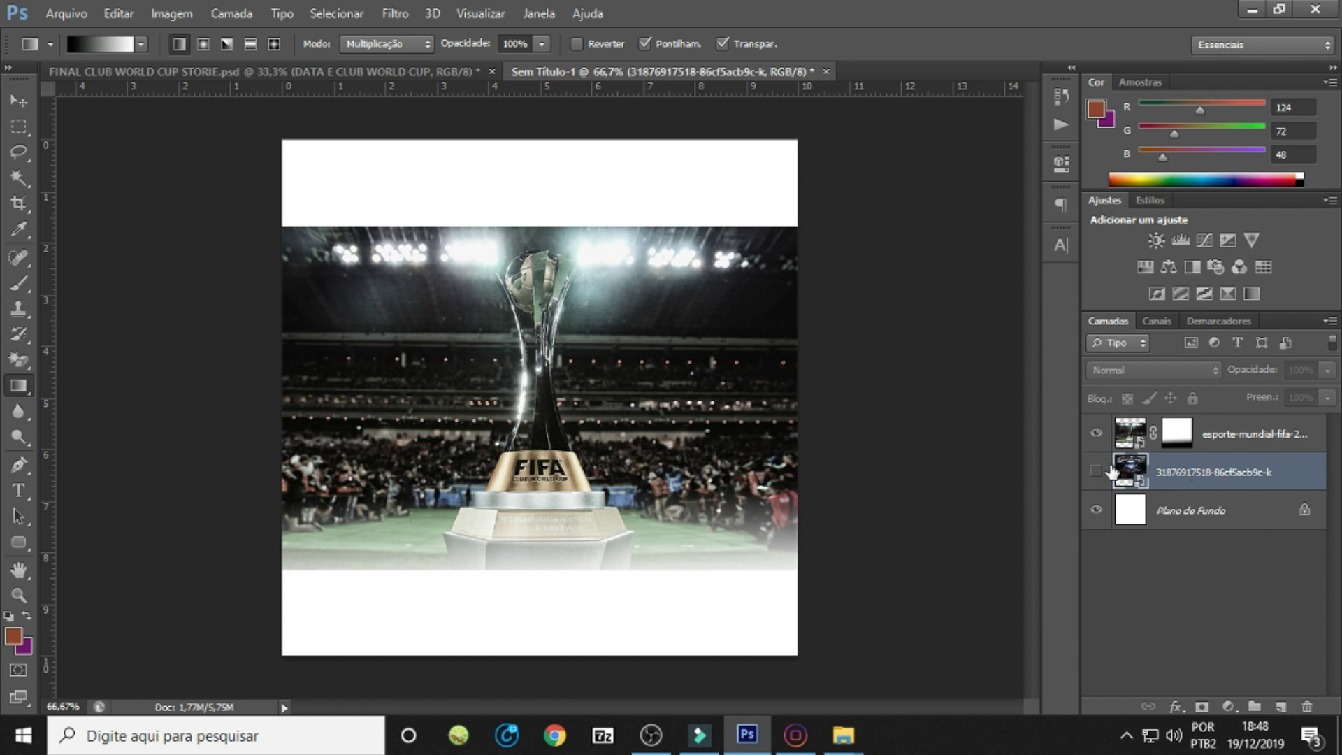
click(1096, 433)
click(1096, 471)
key(ctrl+t)
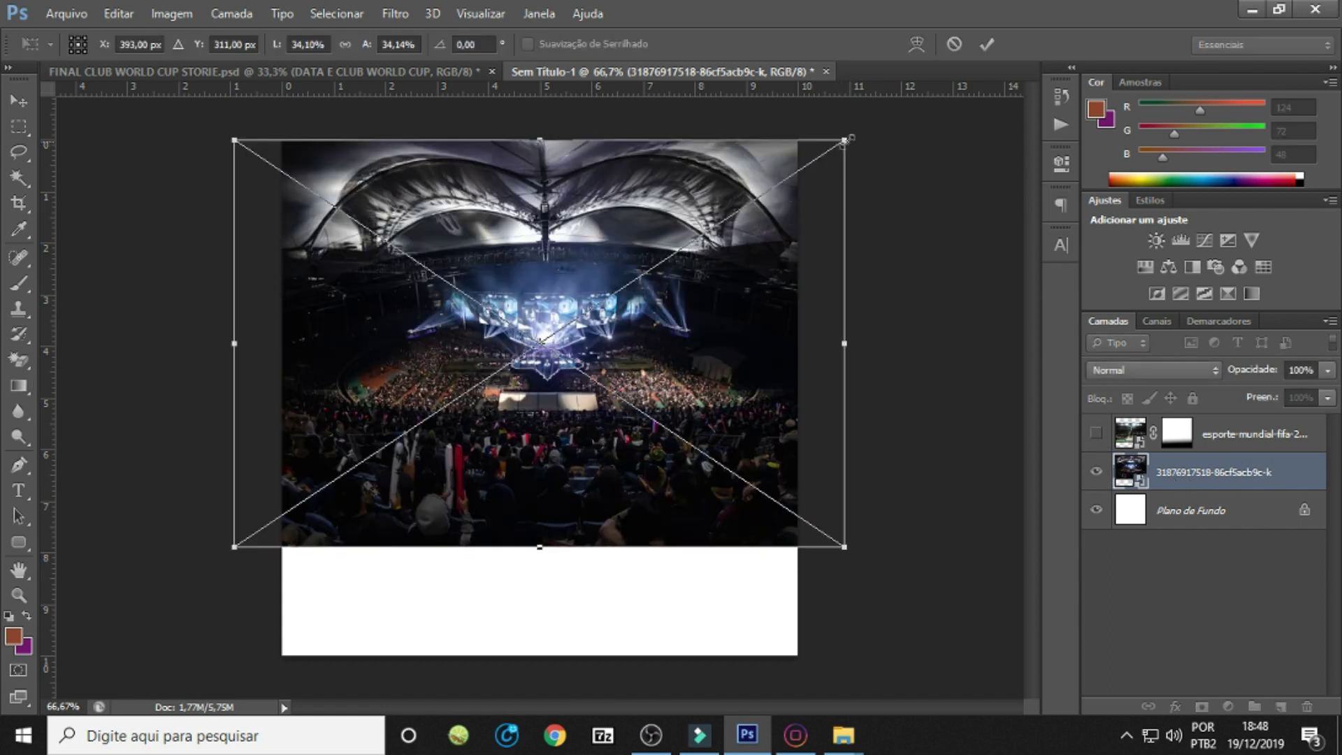
drag(845, 140, 936, 133)
drag(804, 246, 755, 290)
key(g)
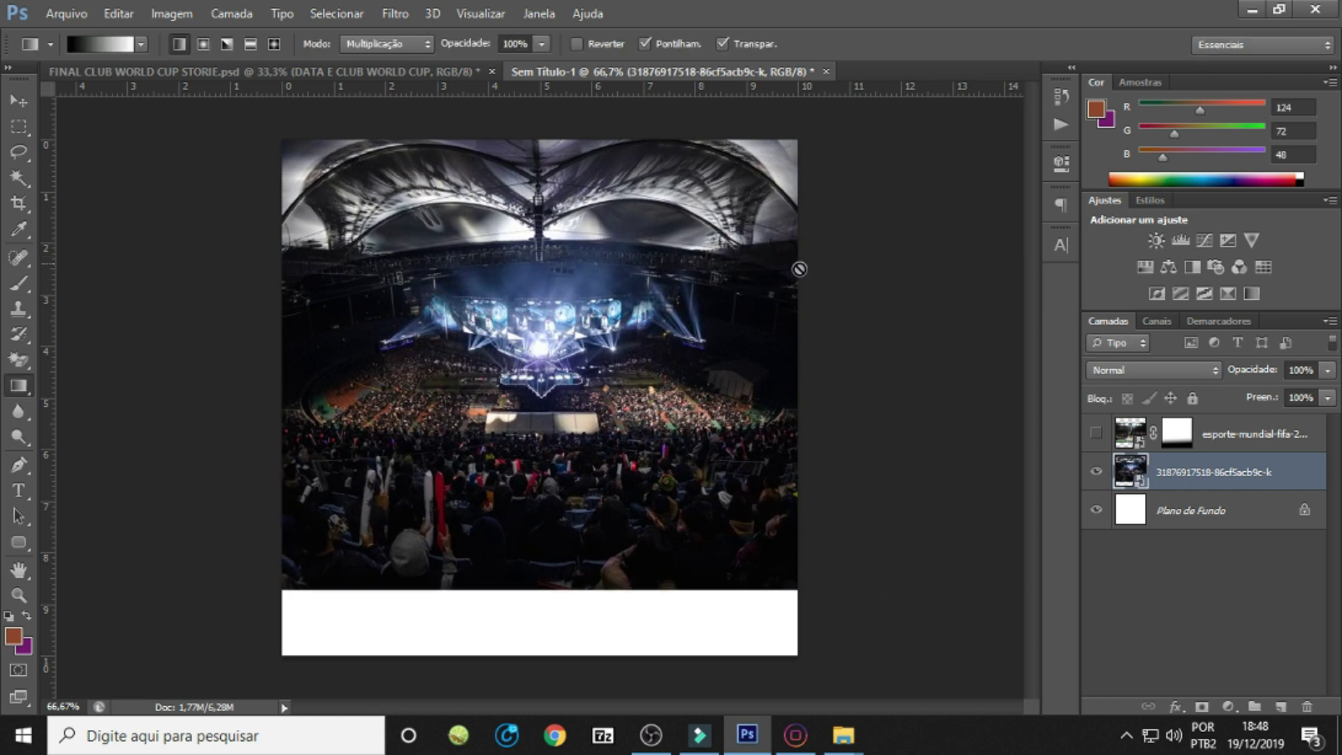
Drag gradients on the trophy mask so its top blends into the stadium roof.
click(1096, 433)
click(1178, 437)
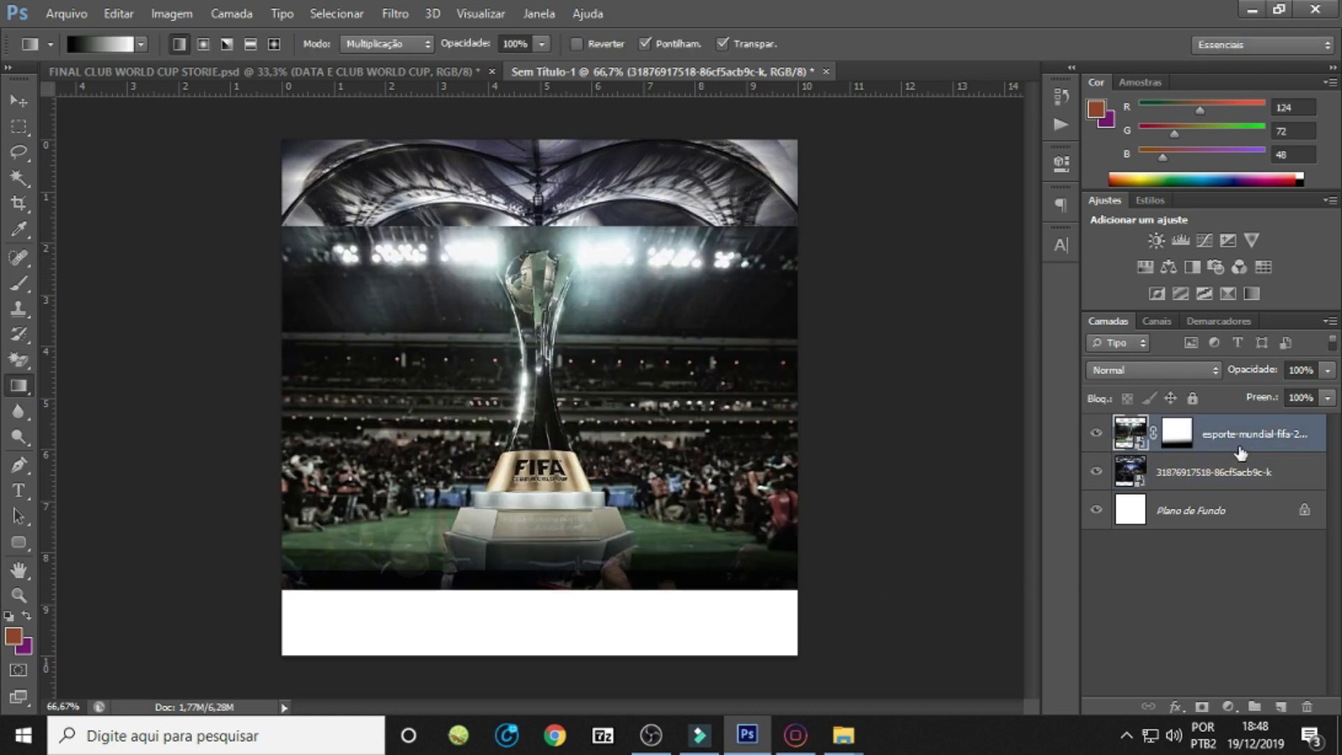
click(1174, 436)
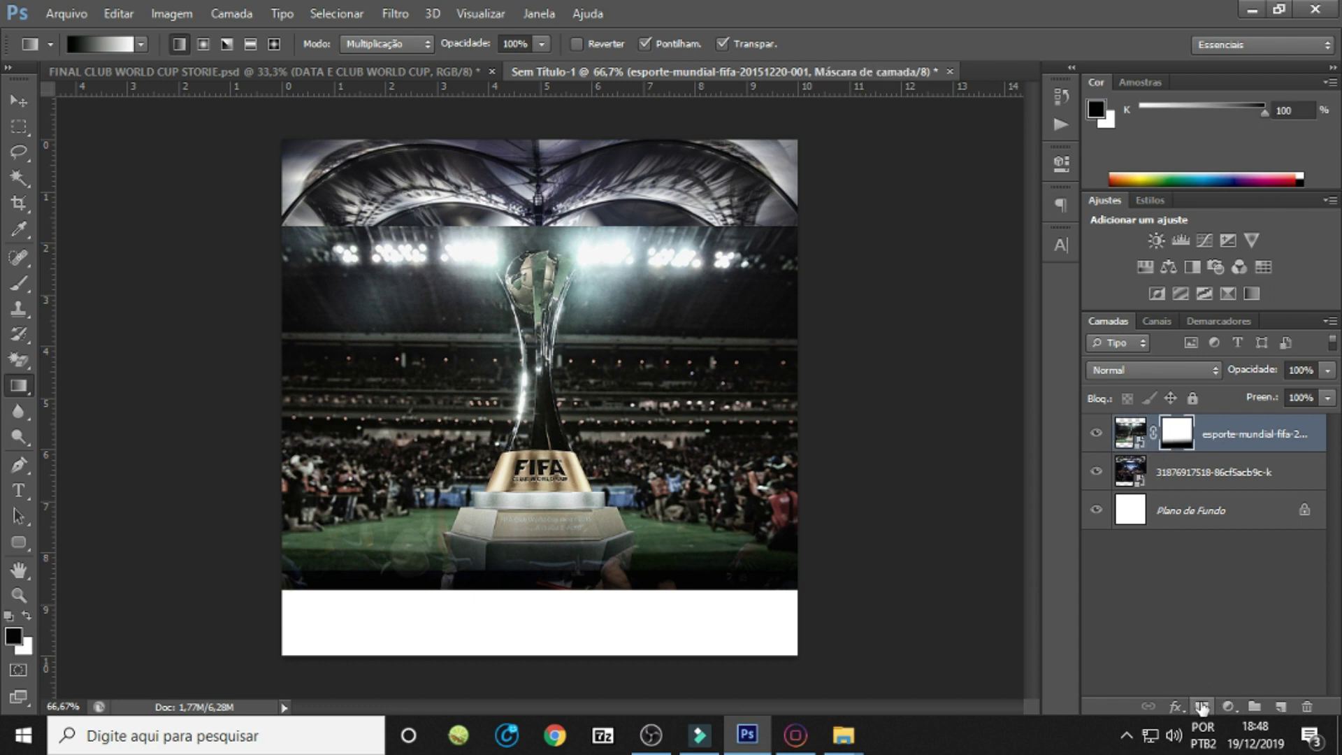
drag(708, 221, 721, 204)
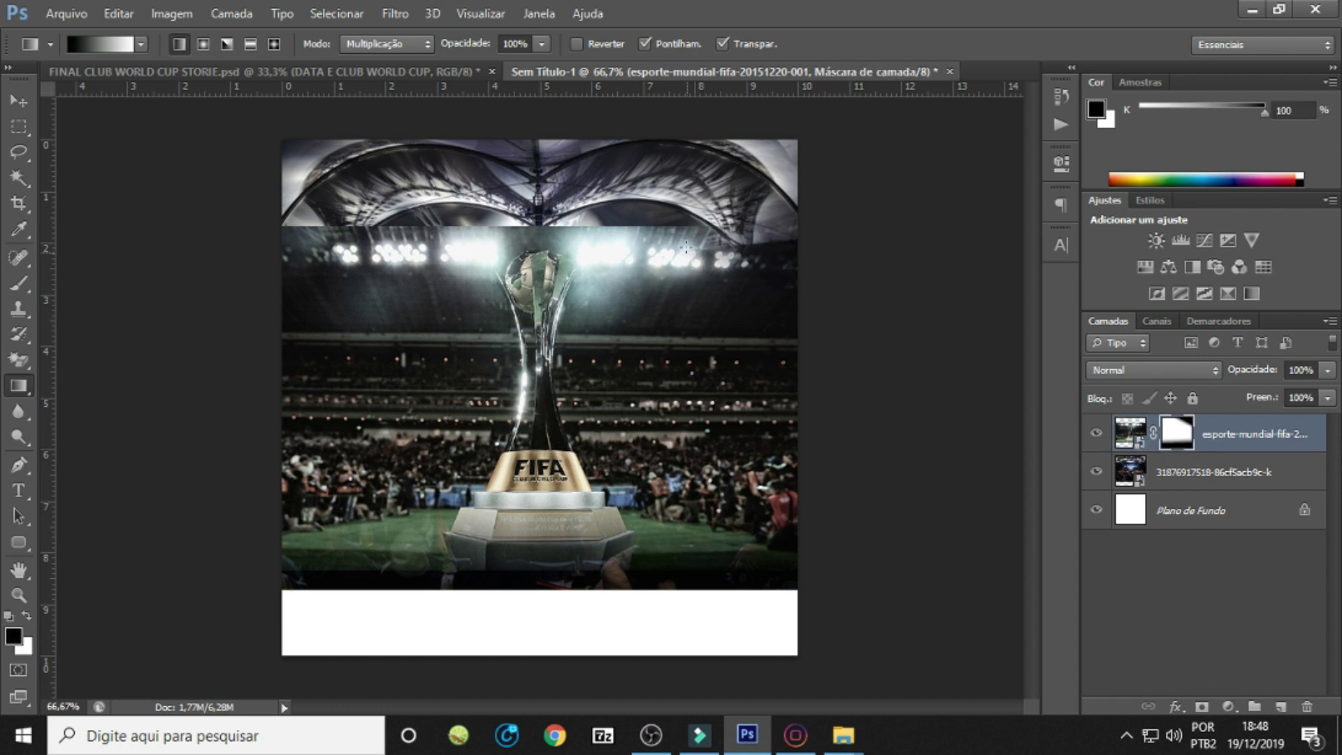
mouse_move(653, 231)
mouse_down()
mouse_move(610, 213)
mouse_move(573, 245)
mouse_up()
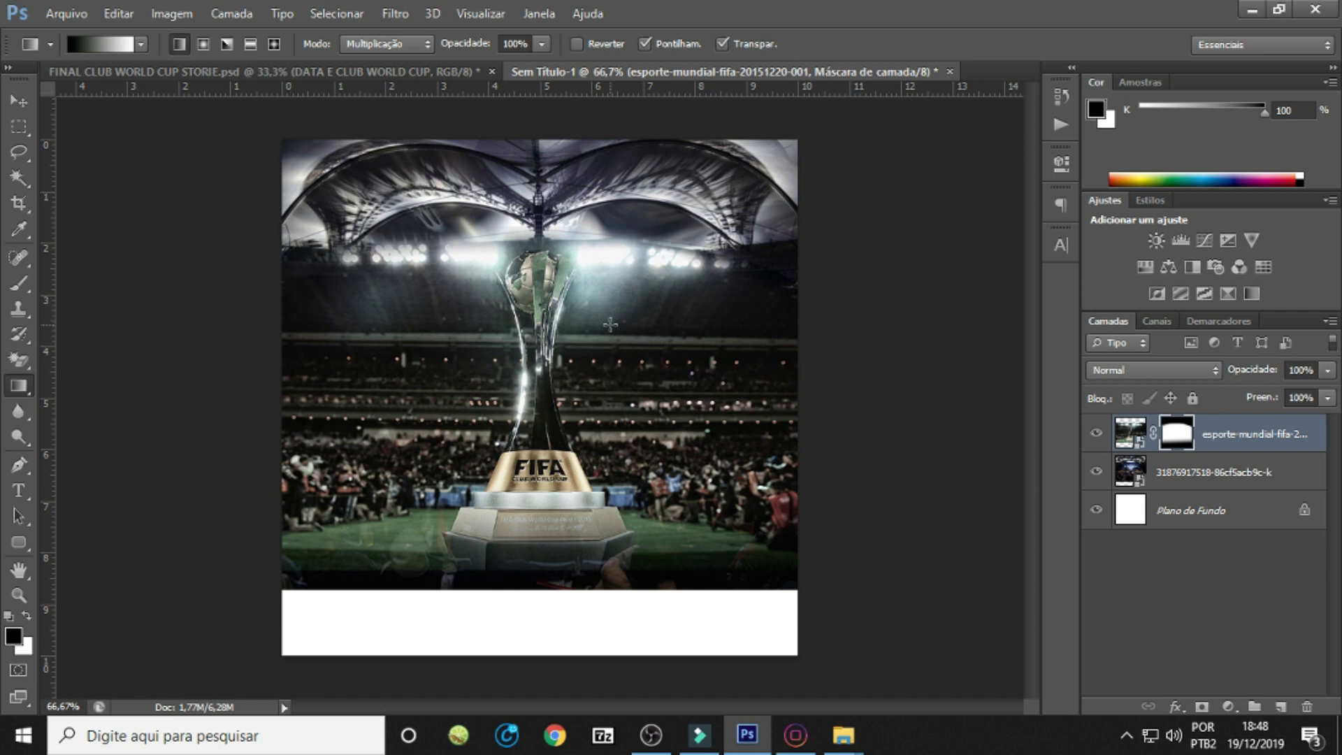
Duplicate the crowd photo layer and move a copy to the top over the bottom white strip.
click(1197, 478)
key(ctrl+j)
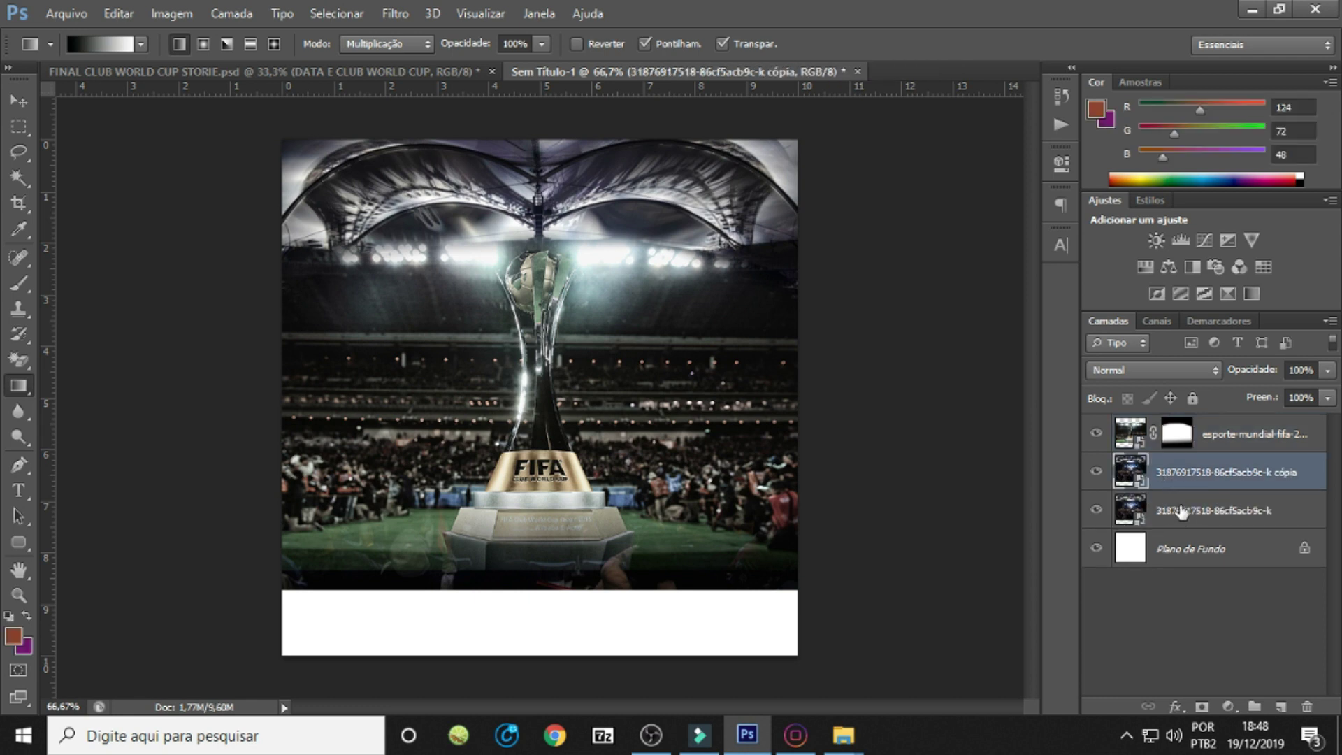
click(1181, 519)
drag(617, 437, 626, 512)
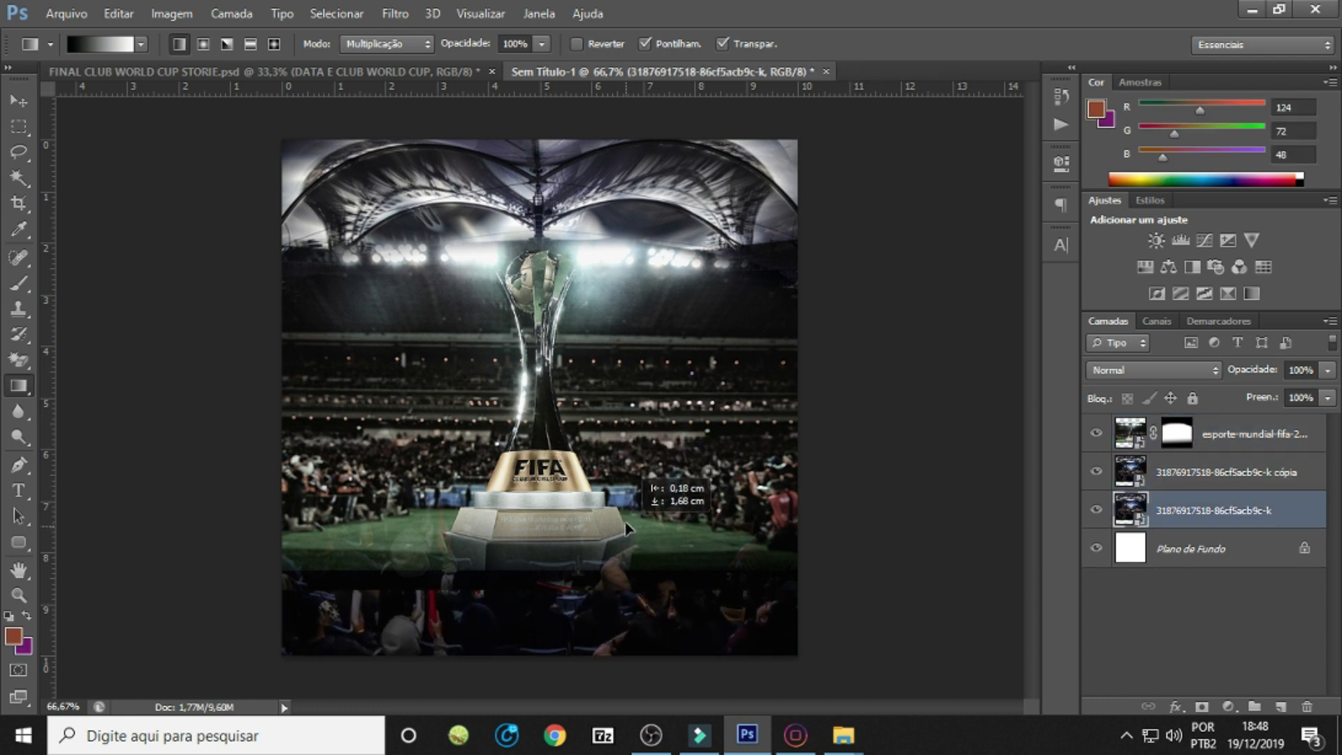
drag(626, 512, 675, 508)
drag(1201, 514, 1201, 423)
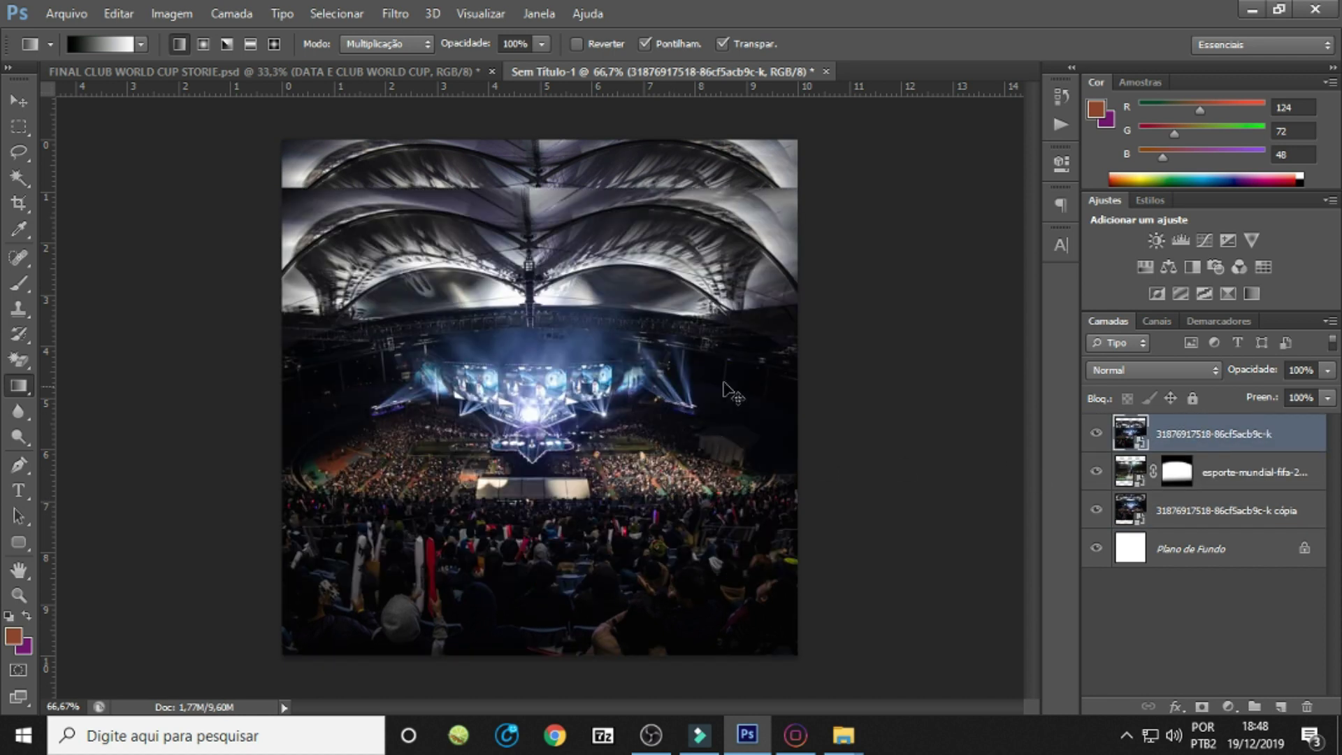
Scale down the top crowd image and shift it slightly right.
key(ctrl+t)
drag(868, 190, 779, 251)
drag(645, 428, 691, 428)
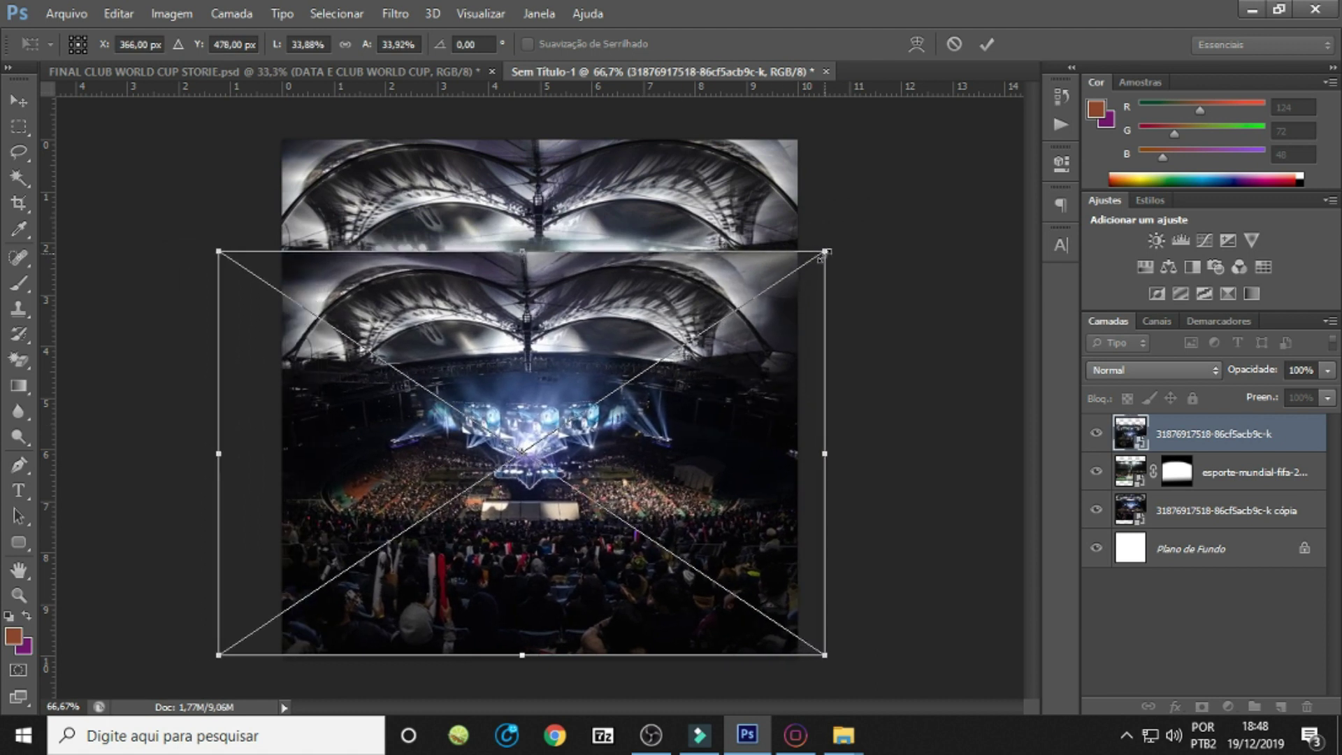
drag(740, 321, 755, 322)
key(Return)
Mask the top crowd layer with gradients so it fades and reveals the trophy base.
key(g)
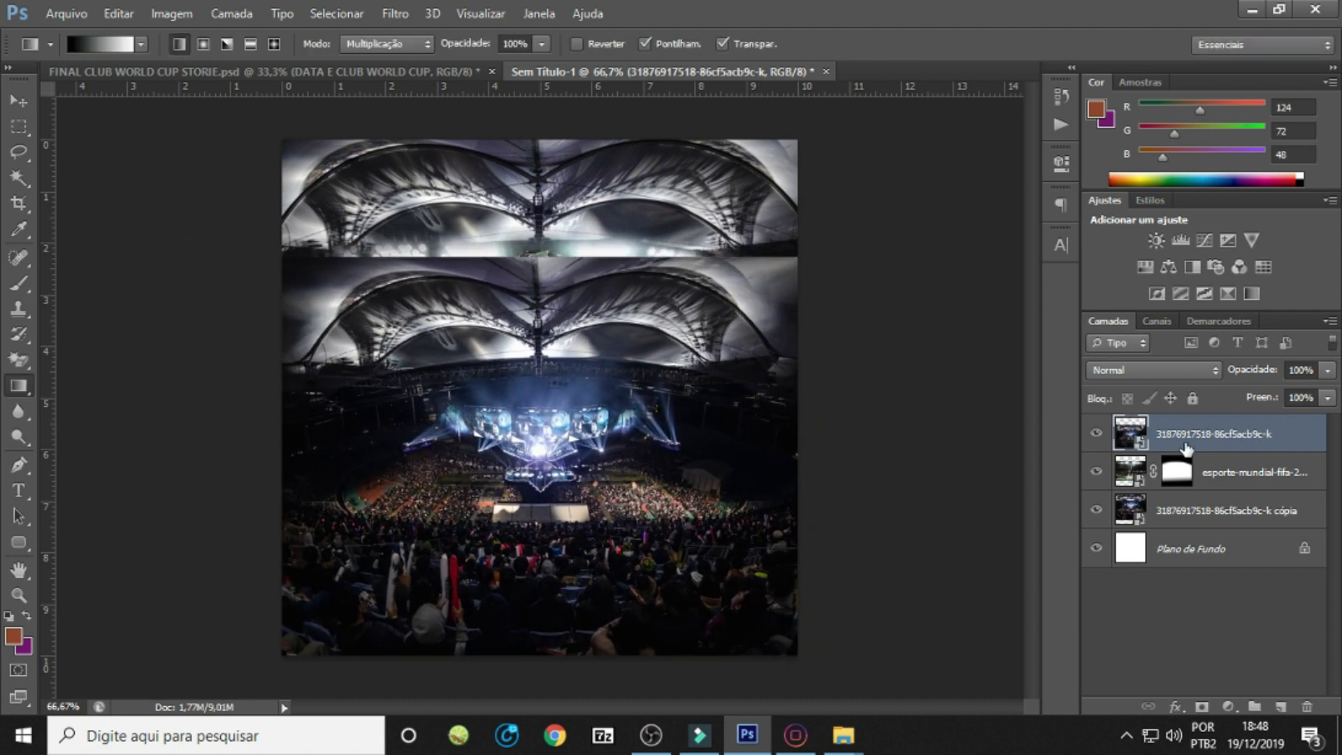
click(1202, 706)
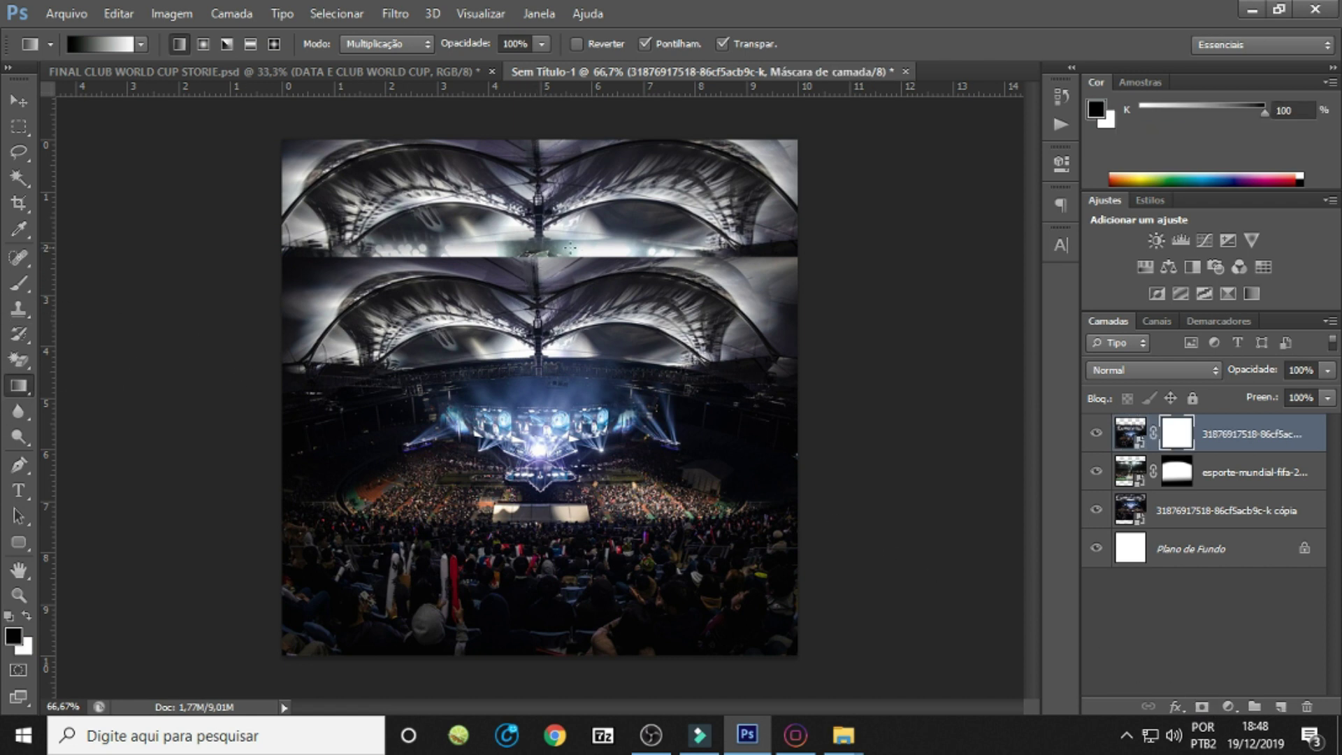
drag(552, 258, 553, 497)
drag(551, 369, 545, 504)
drag(540, 419, 535, 538)
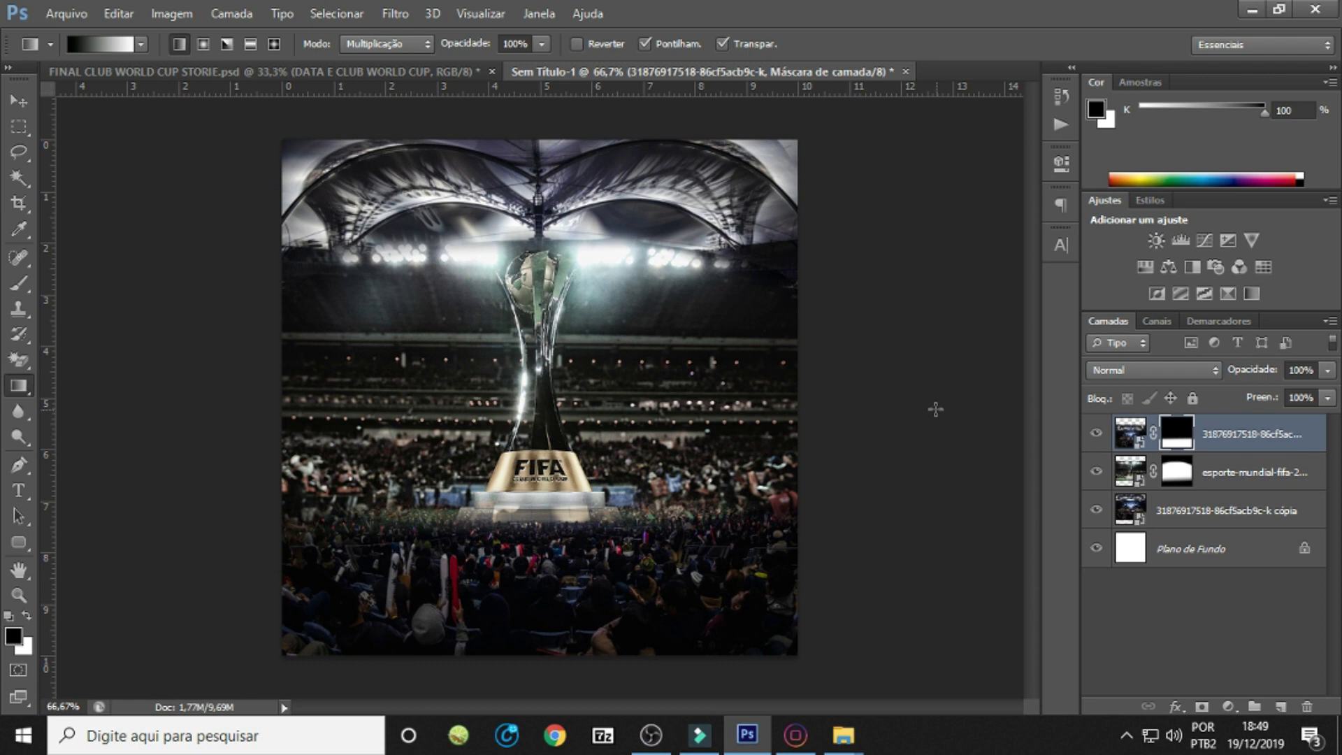
key(ctrl+2)
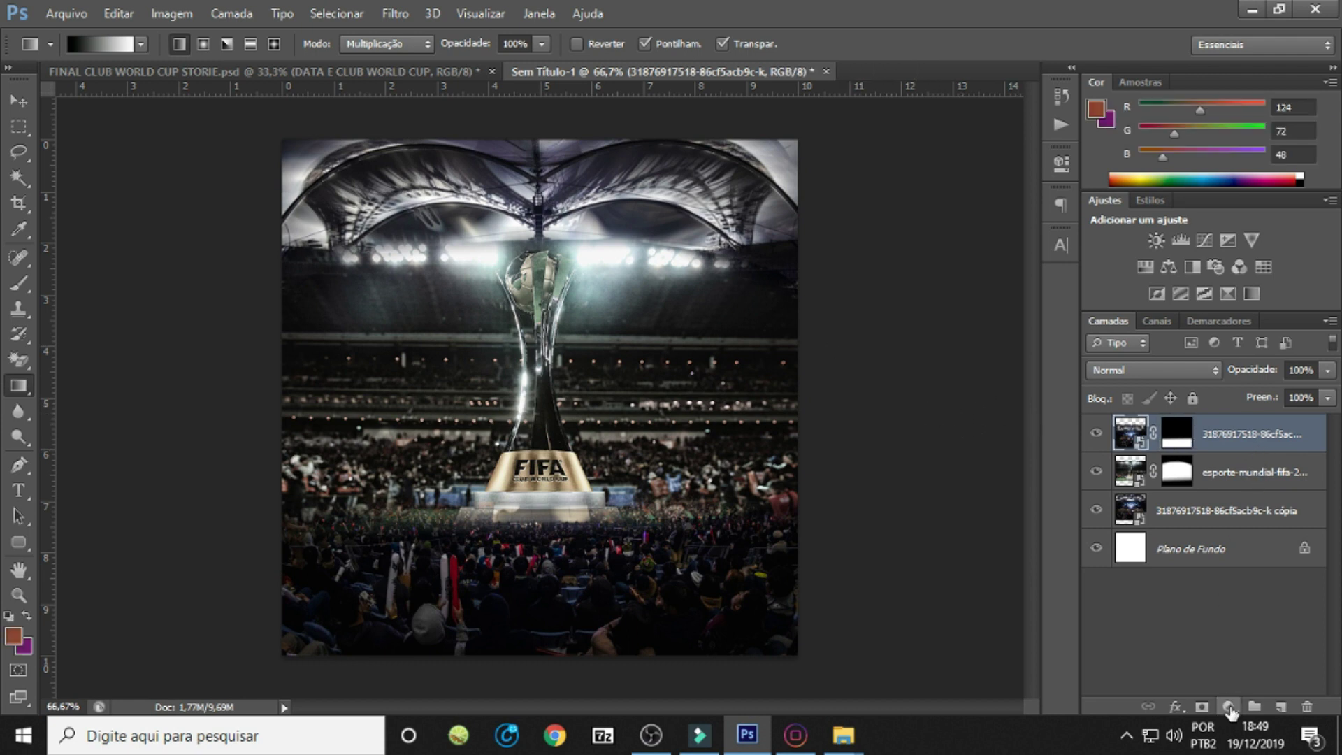
Add a single Gradient Map adjustment layer, deleting the extra duplicate.
click(1229, 708)
click(1216, 673)
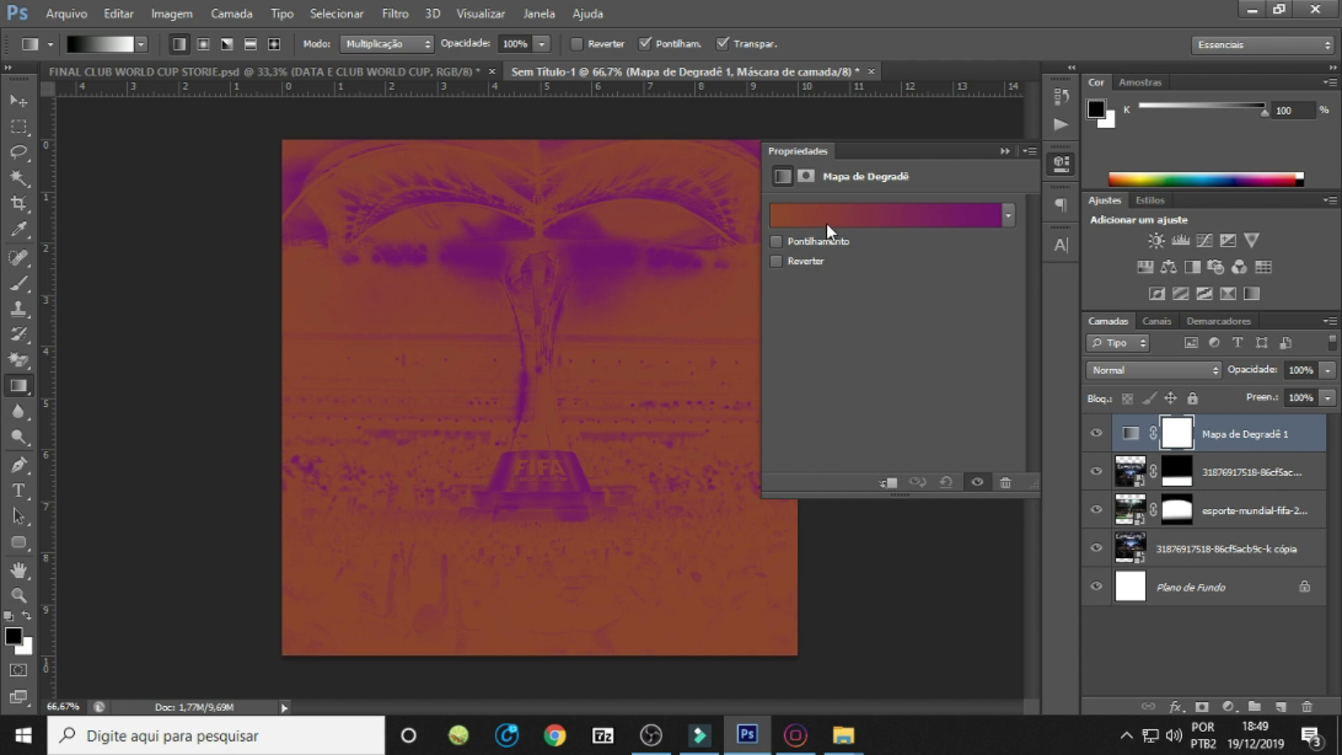
click(828, 223)
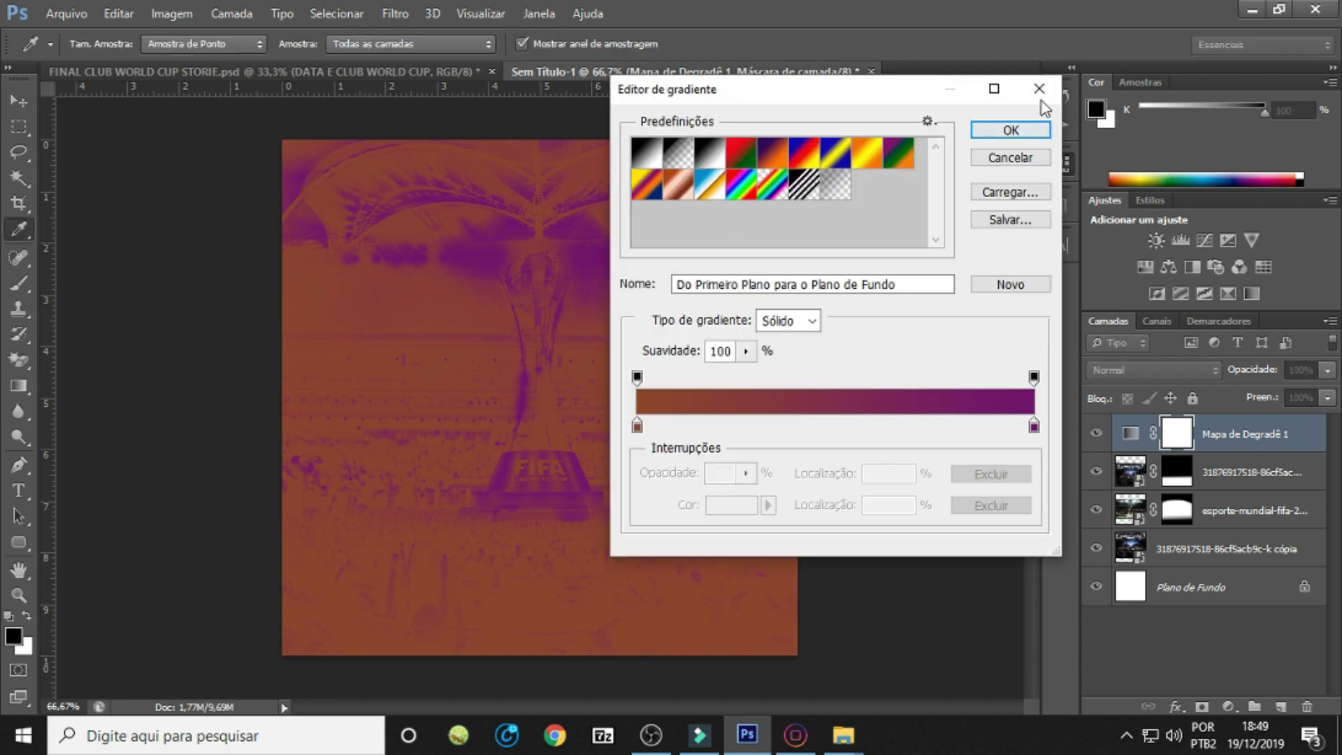
click(1010, 130)
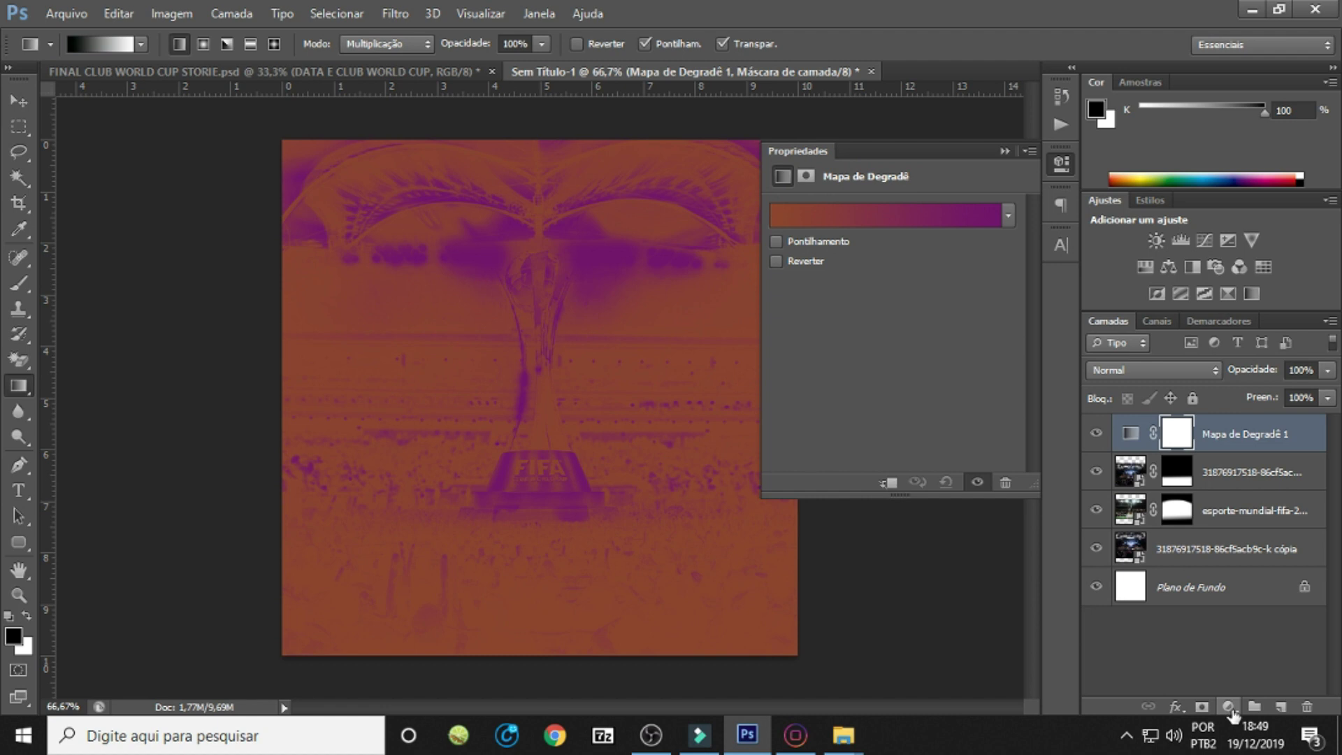
click(1228, 707)
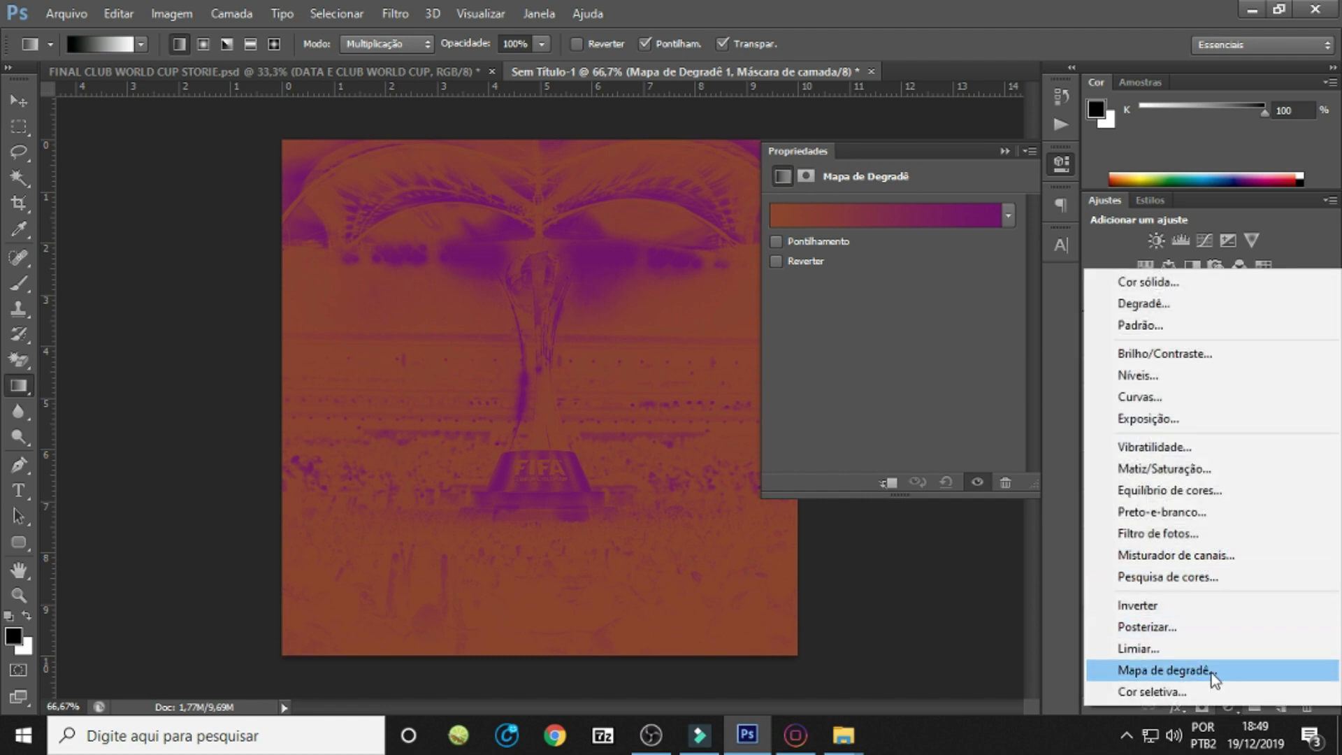
click(1203, 670)
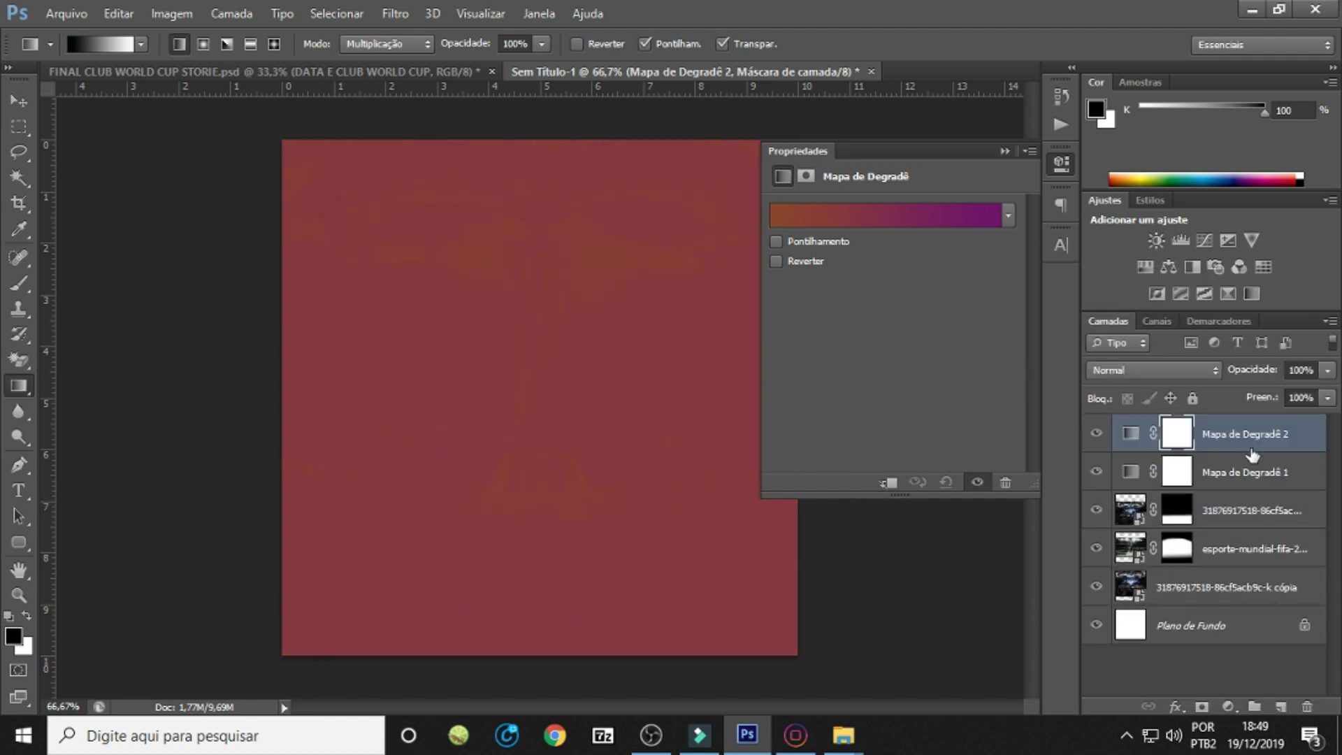
click(1251, 472)
key(Delete)
click(1243, 433)
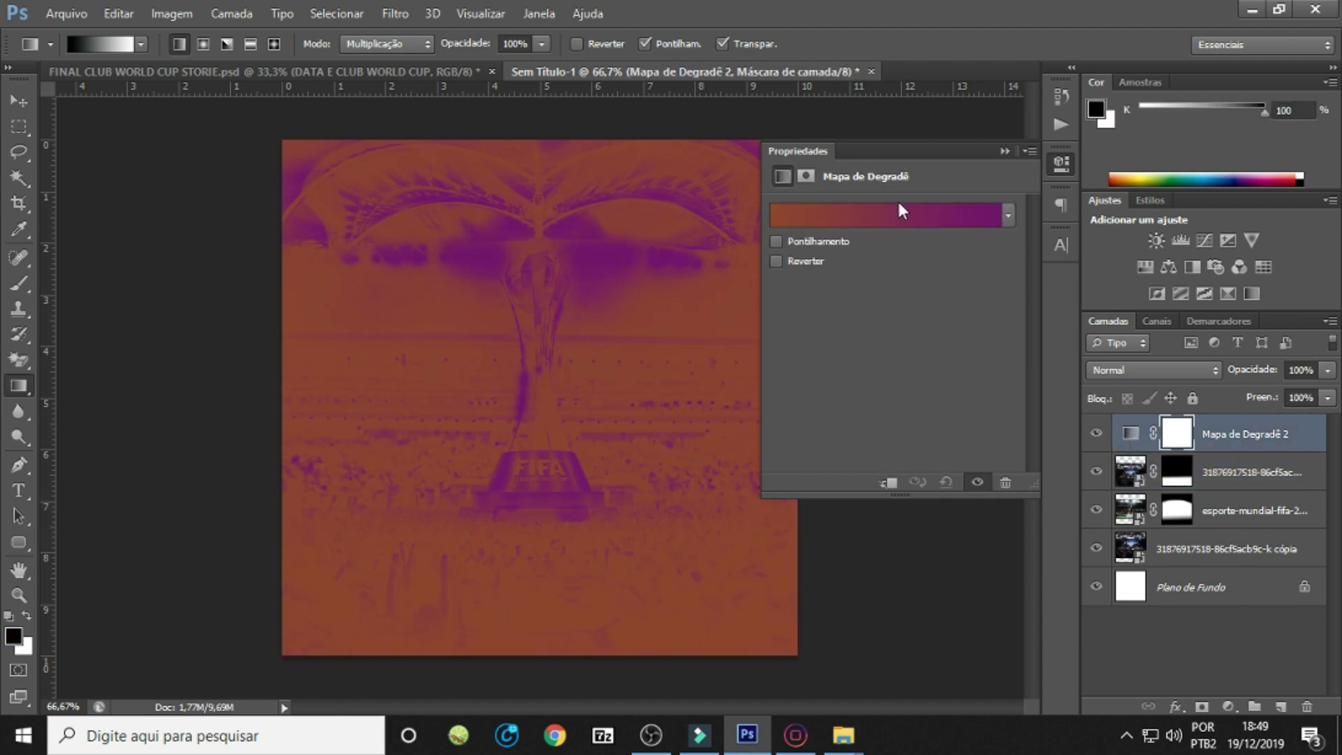
Set the gradient map to the Black, White preset with a grey #7b7b7b end stop.
click(899, 206)
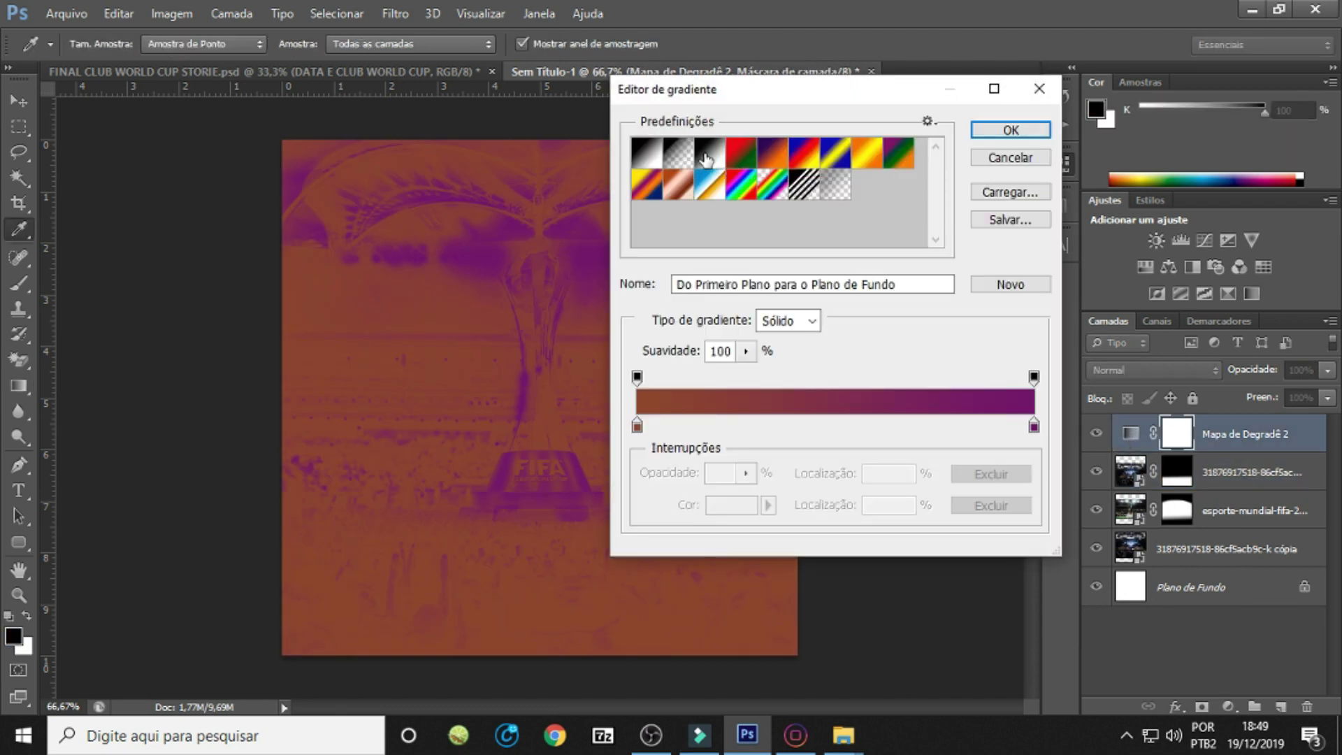
click(706, 163)
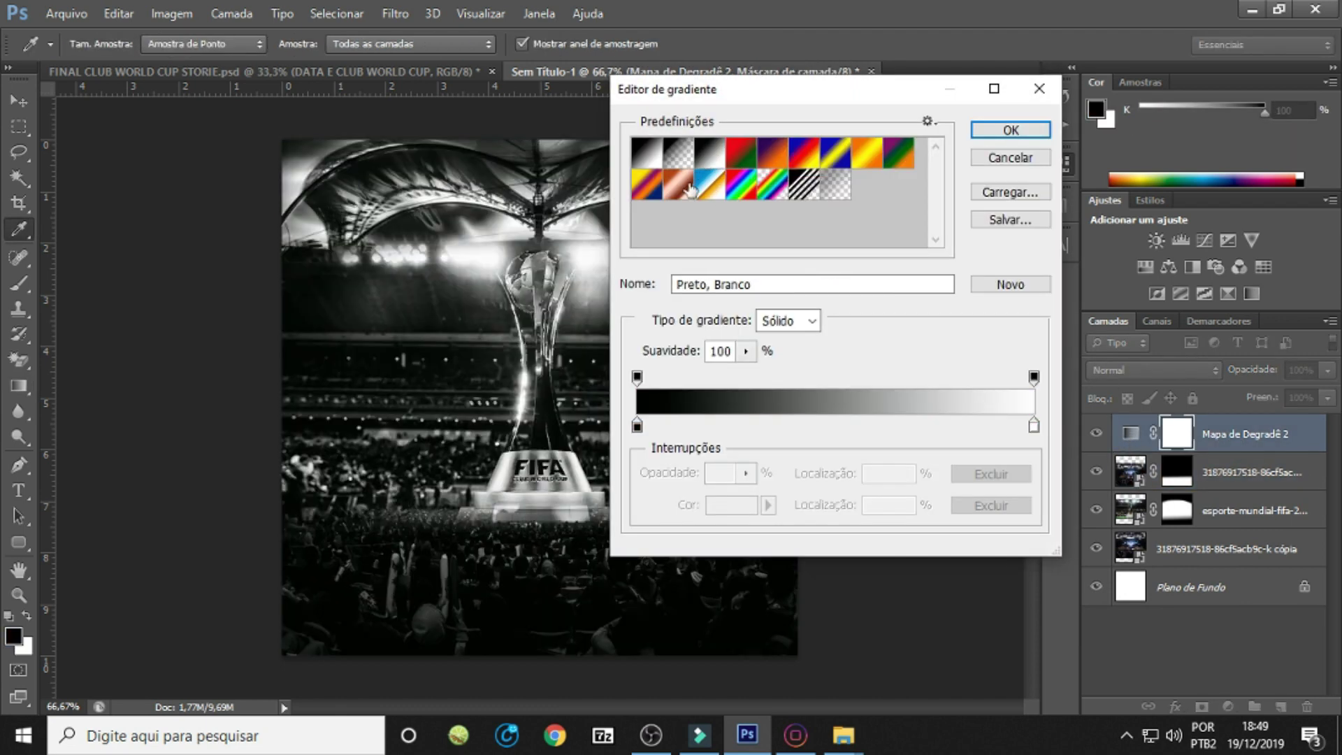
click(1033, 425)
click(732, 513)
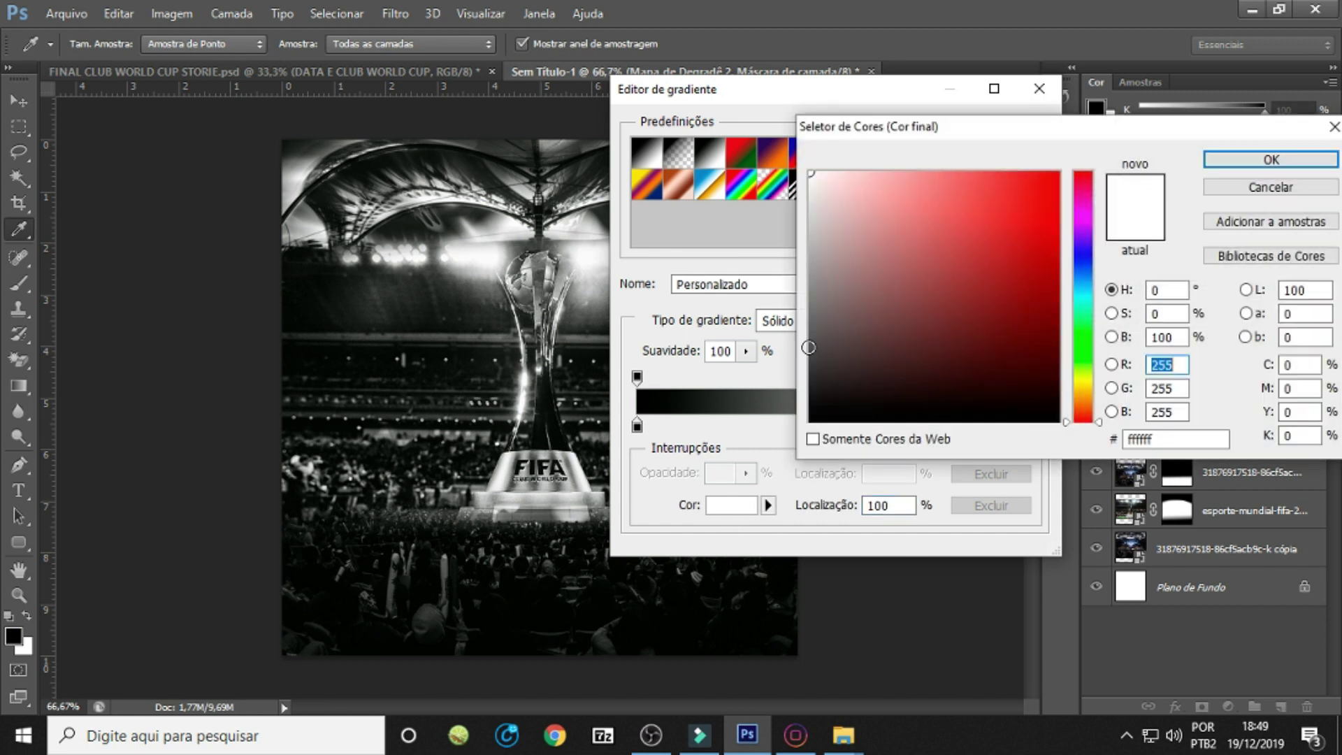
drag(823, 260, 809, 302)
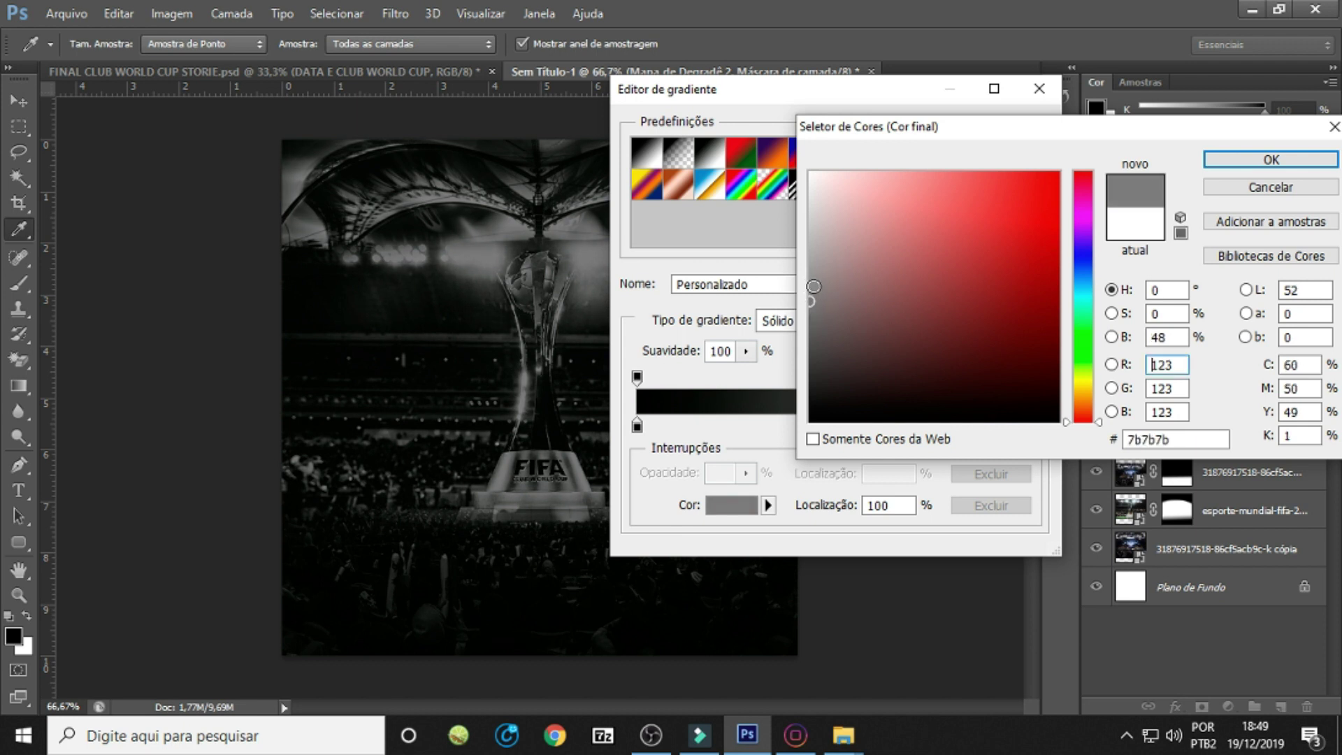
click(1271, 160)
click(1004, 135)
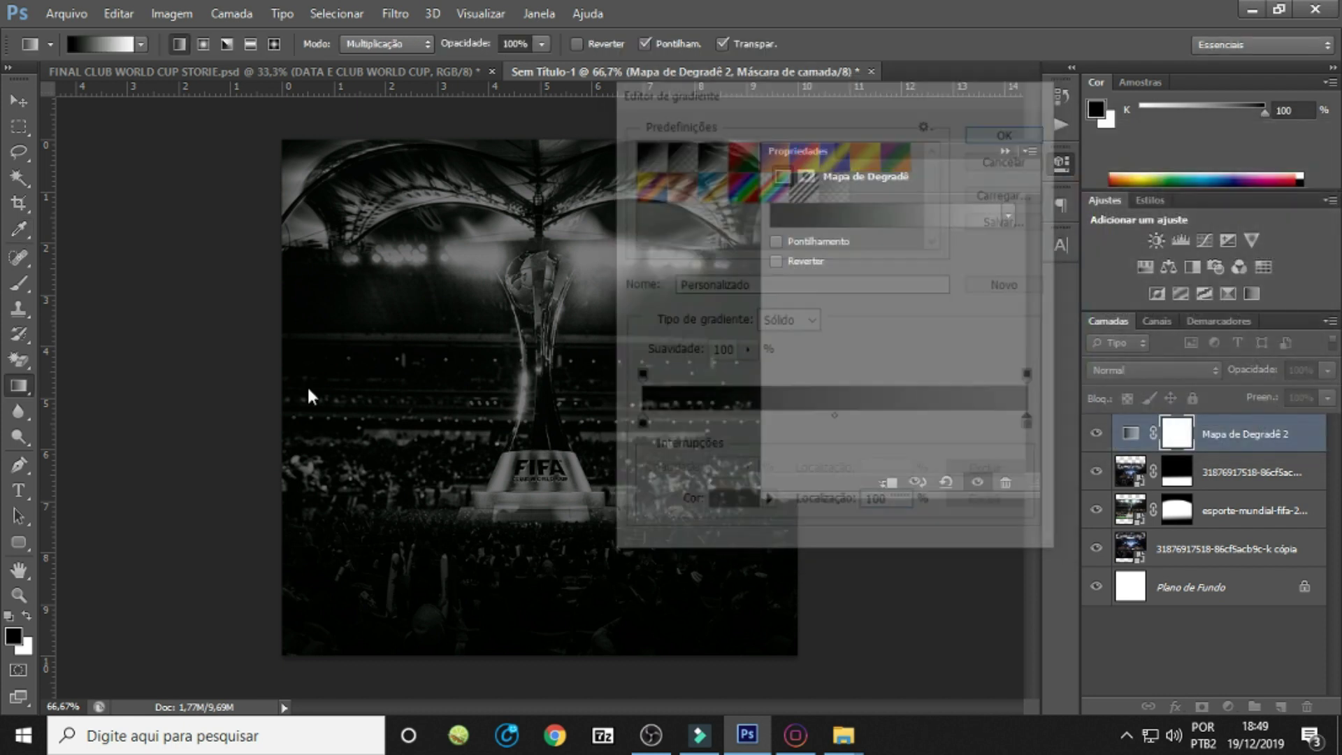
click(1017, 151)
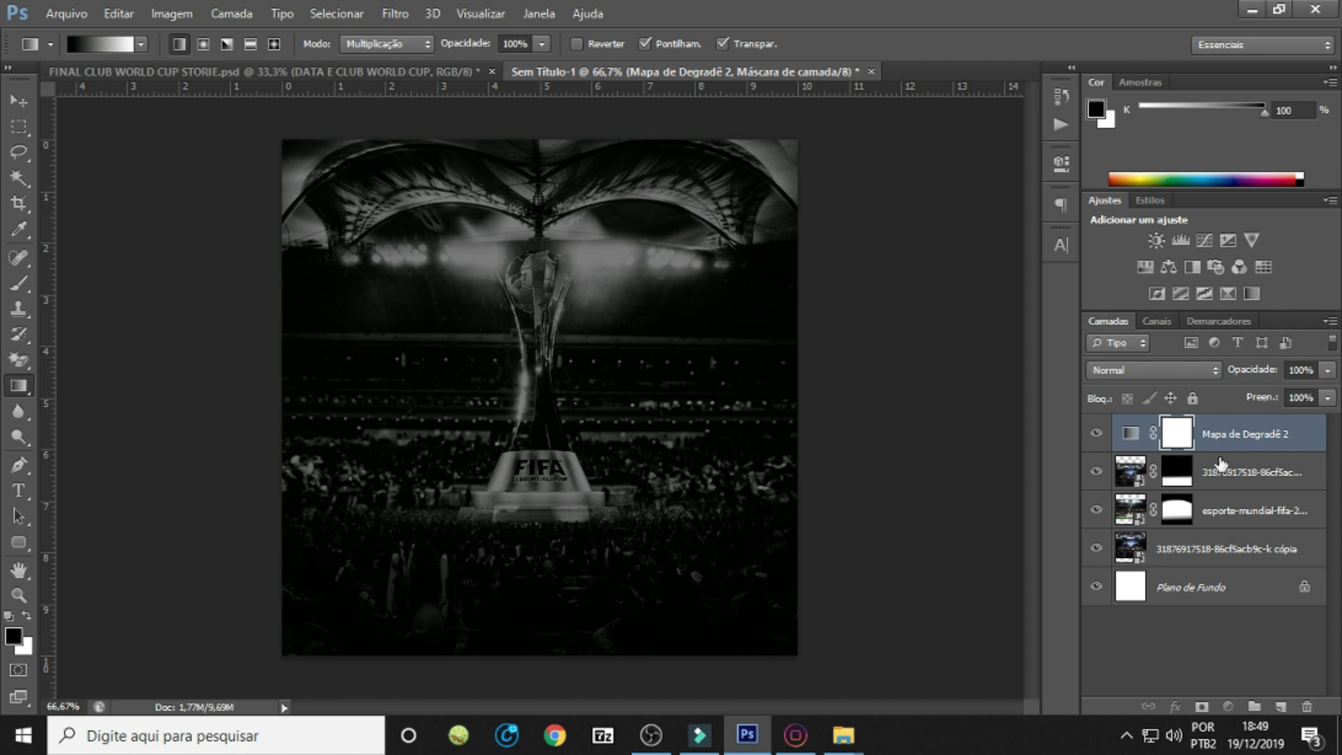
key(ctrl+2)
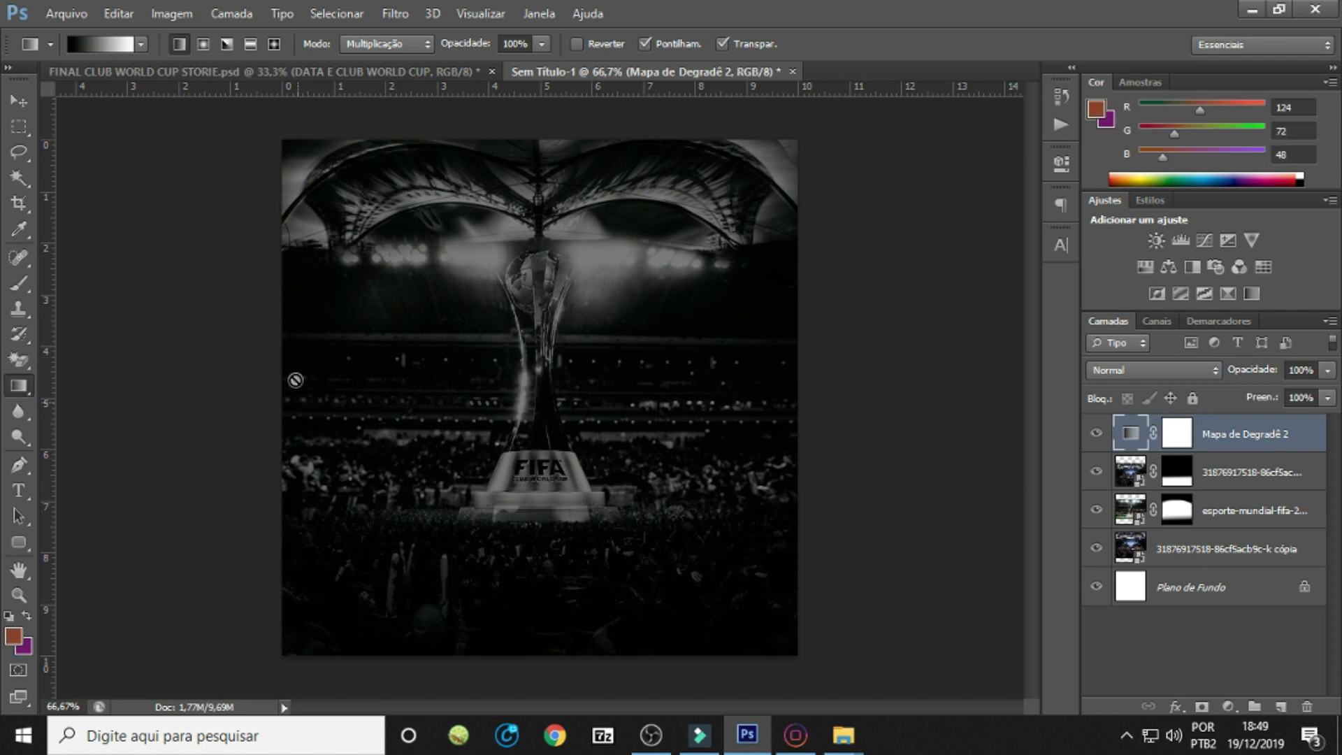
Add a reduced-scale pattern fill layer in Multiplicação (Multiply) blend mode.
click(1229, 706)
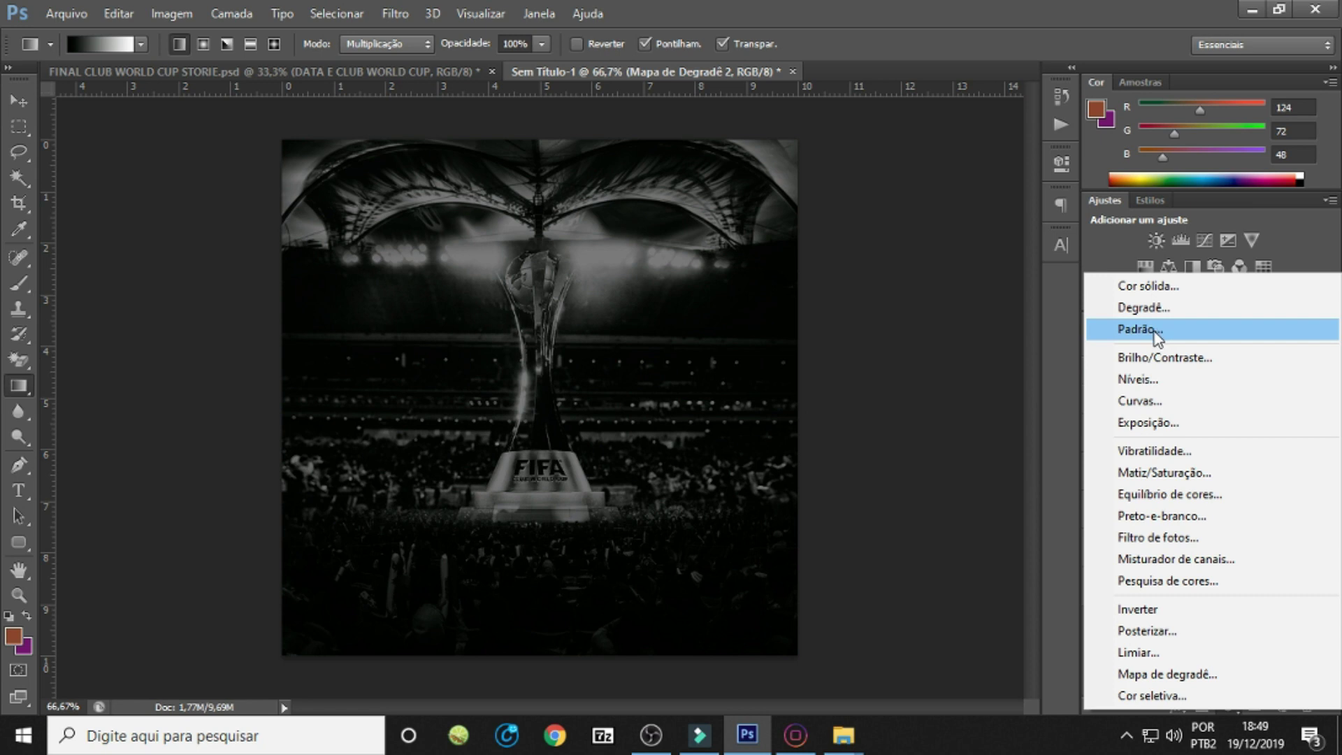
click(1154, 335)
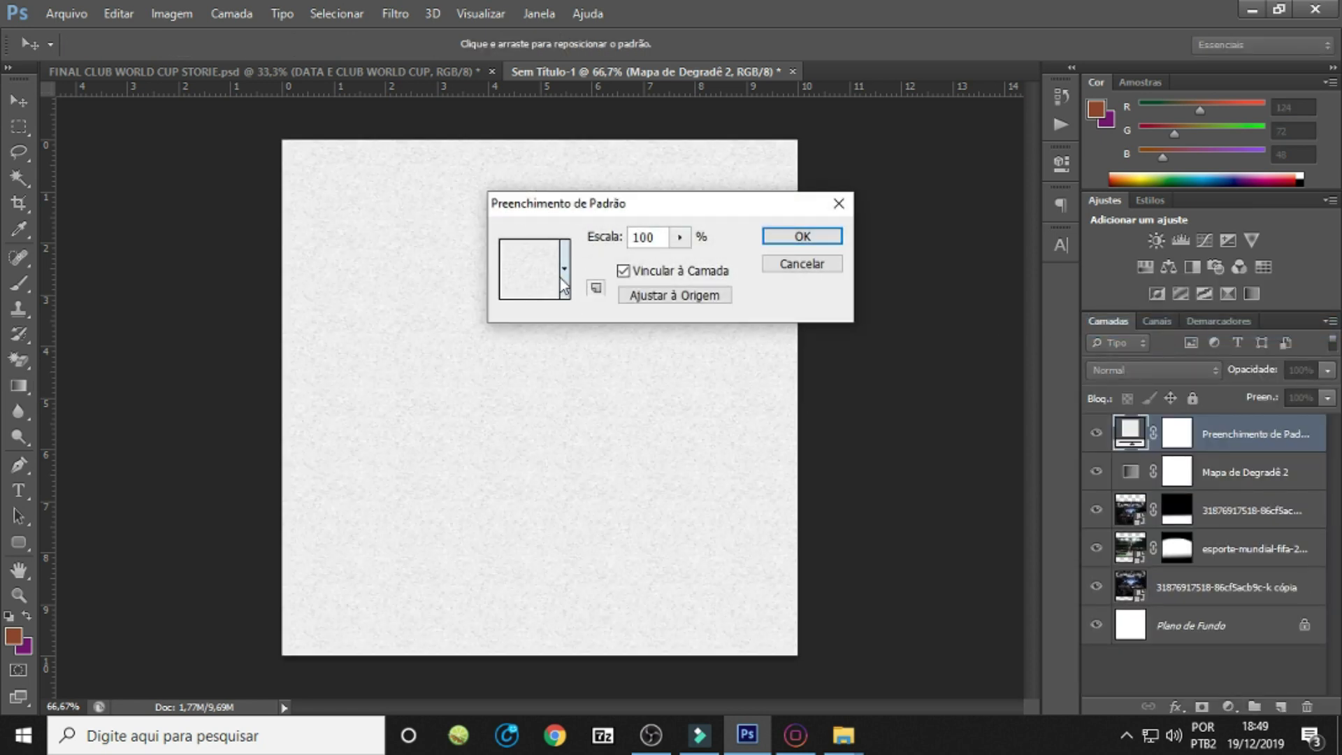
click(533, 290)
click(584, 264)
click(679, 240)
drag(679, 260, 677, 264)
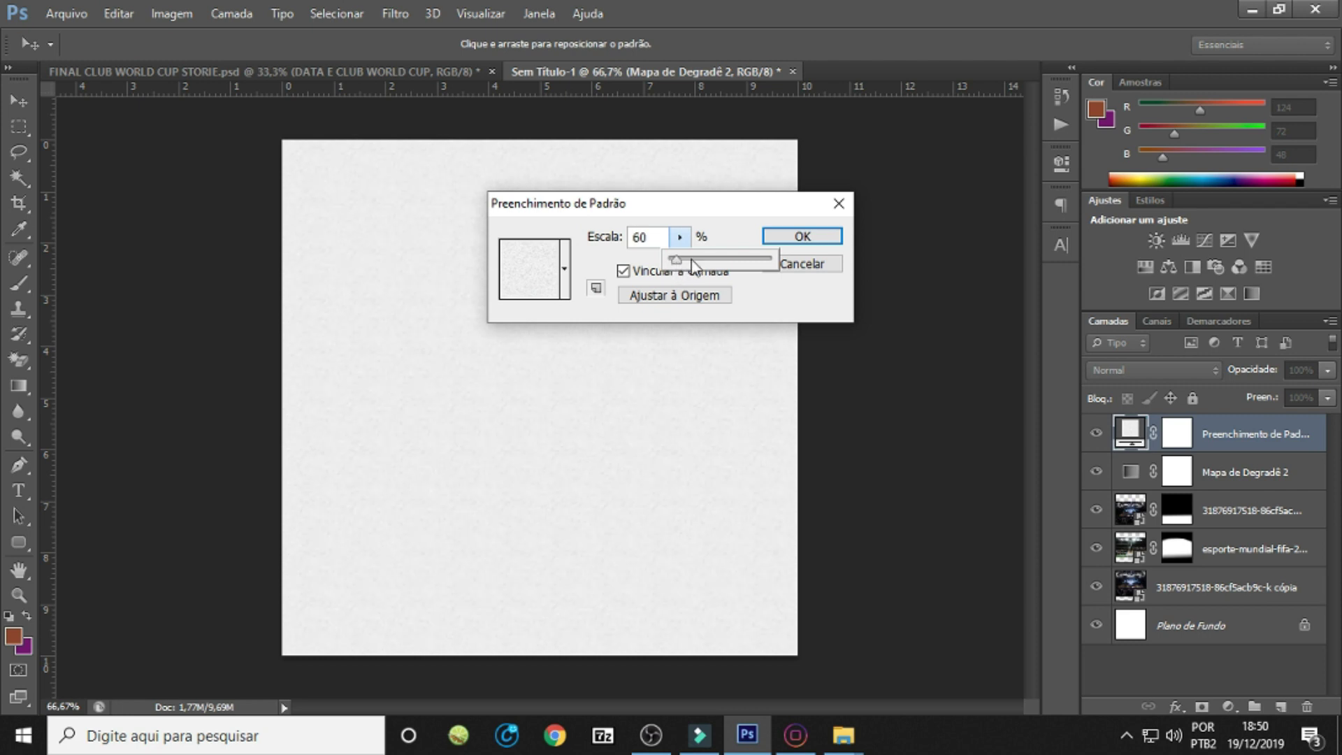
click(802, 236)
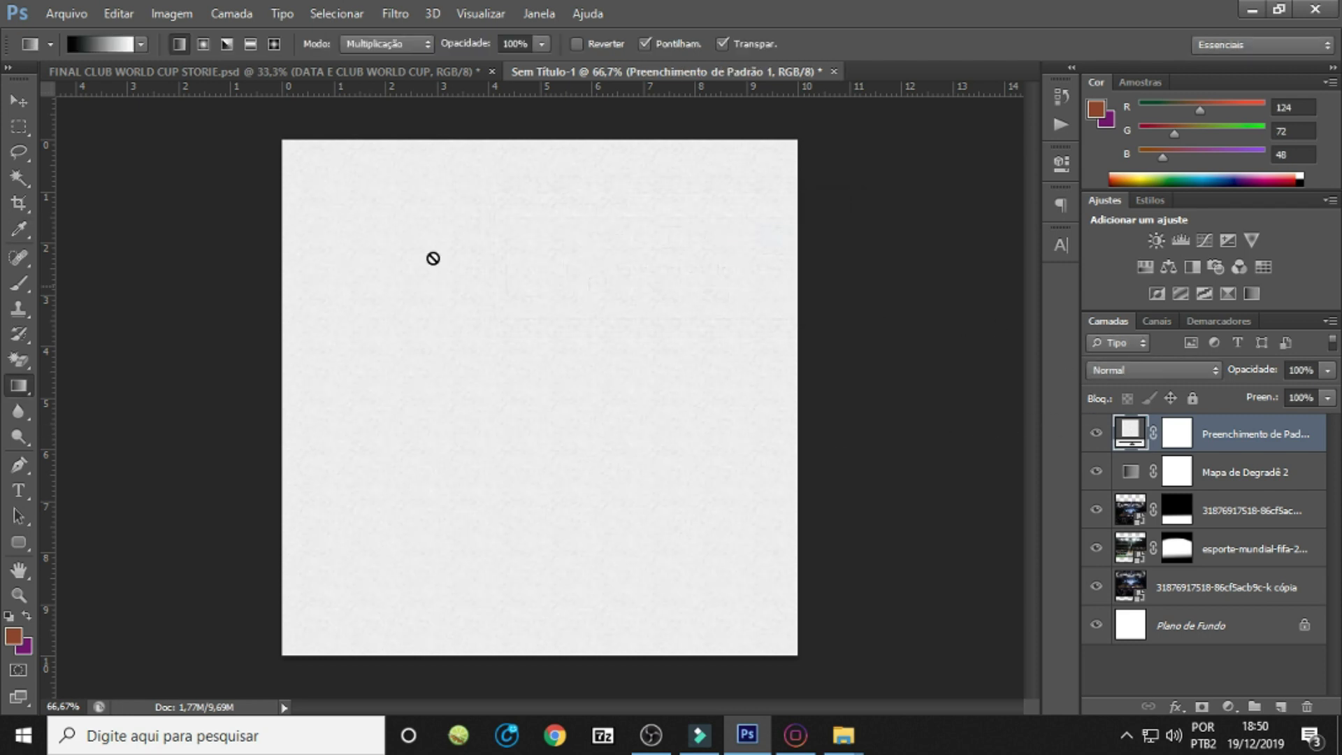
click(1122, 371)
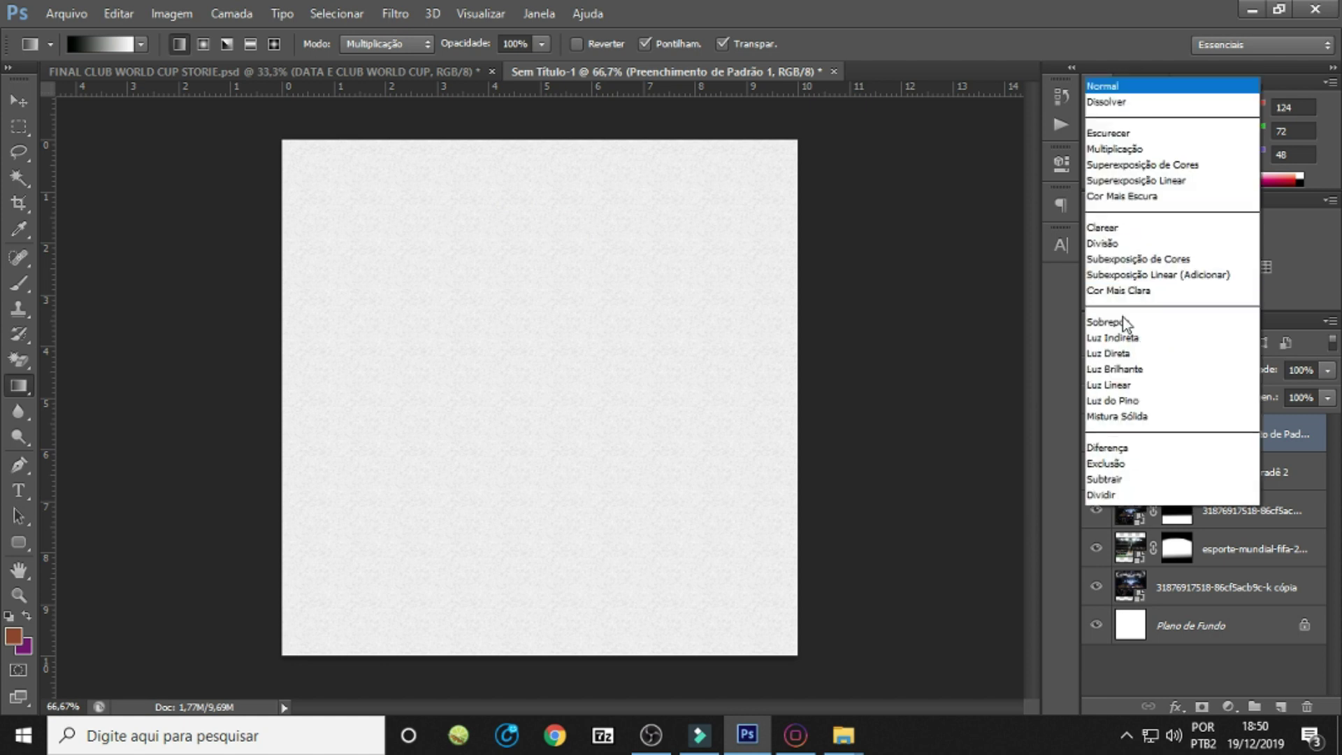
click(1123, 90)
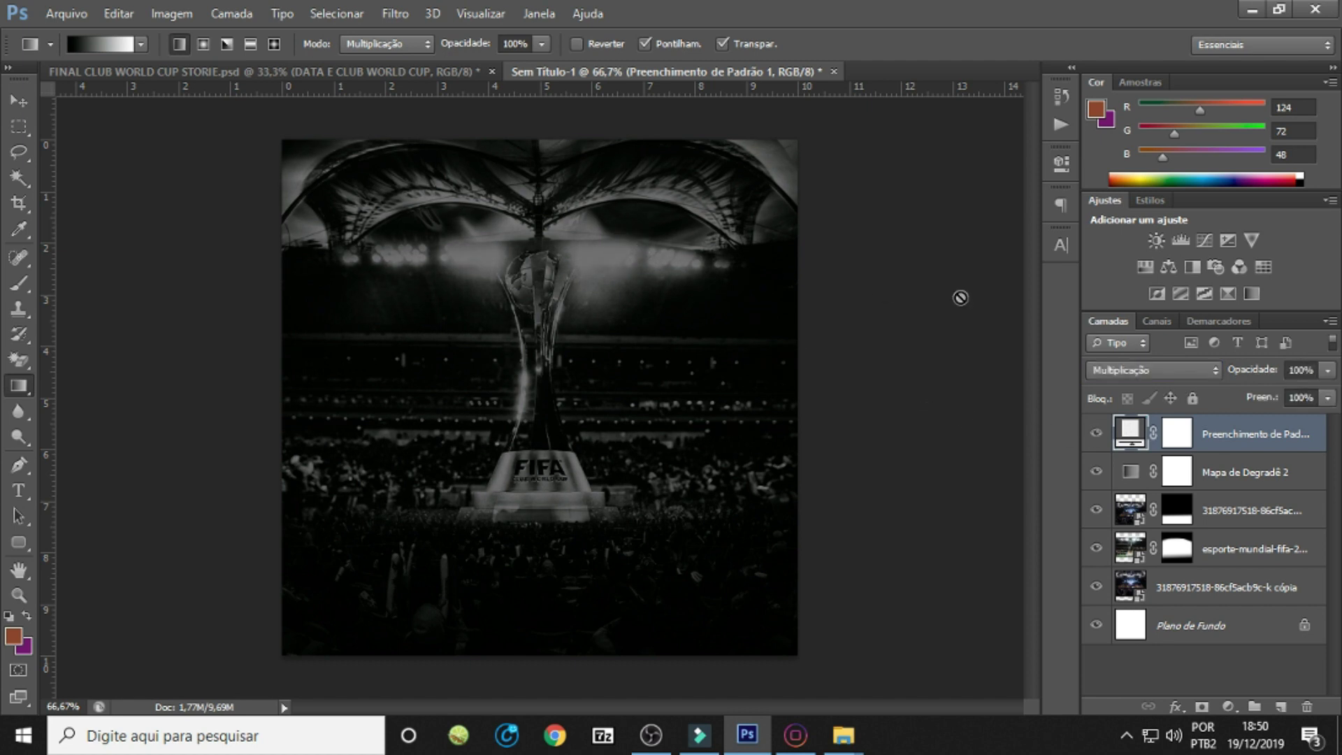
click(1095, 434)
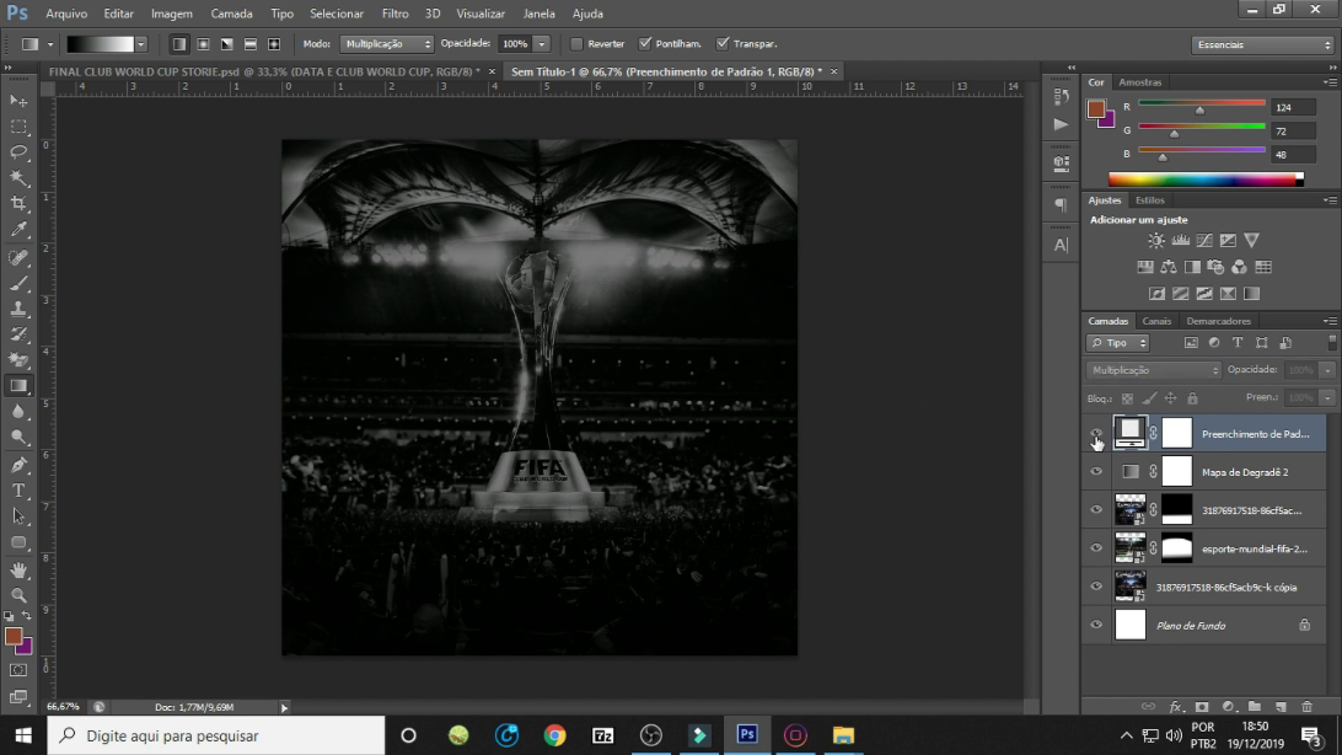
click(1096, 433)
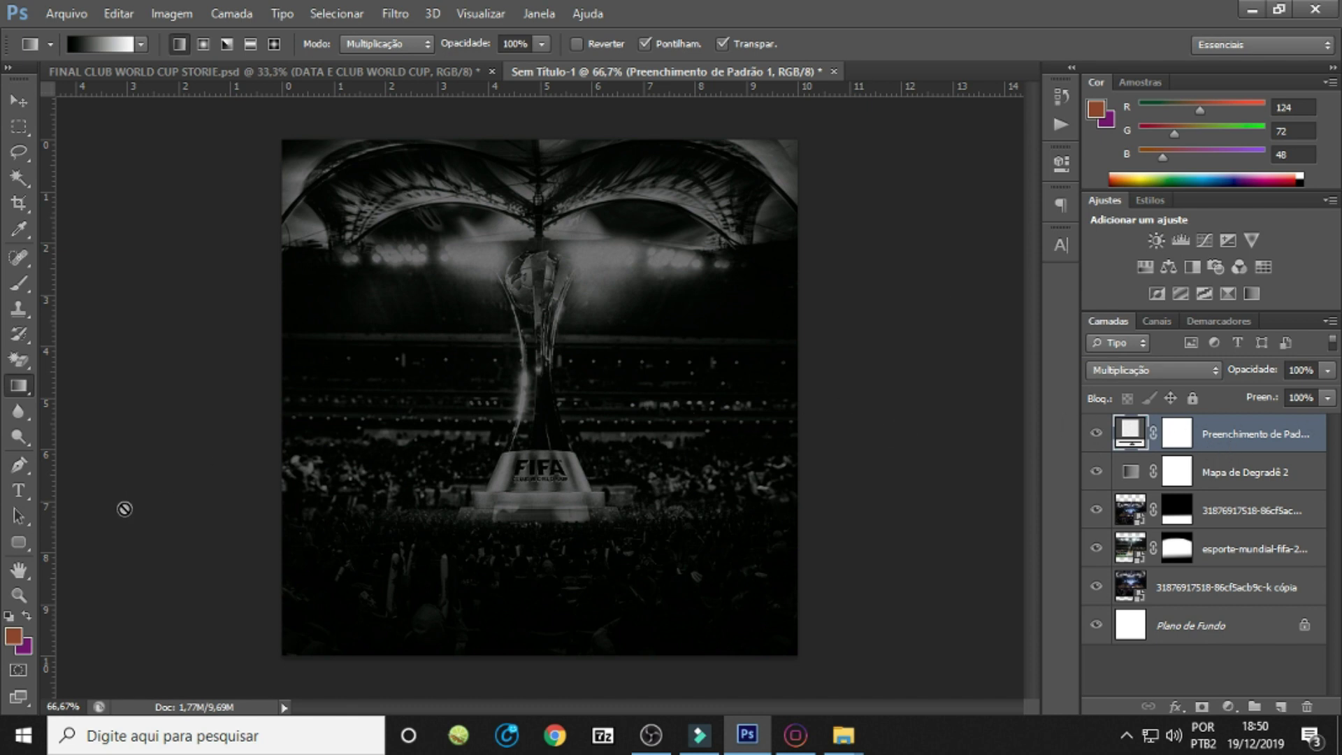
Group the pattern fill and background layers and name the group FUNDO.
shift+click(1210, 587)
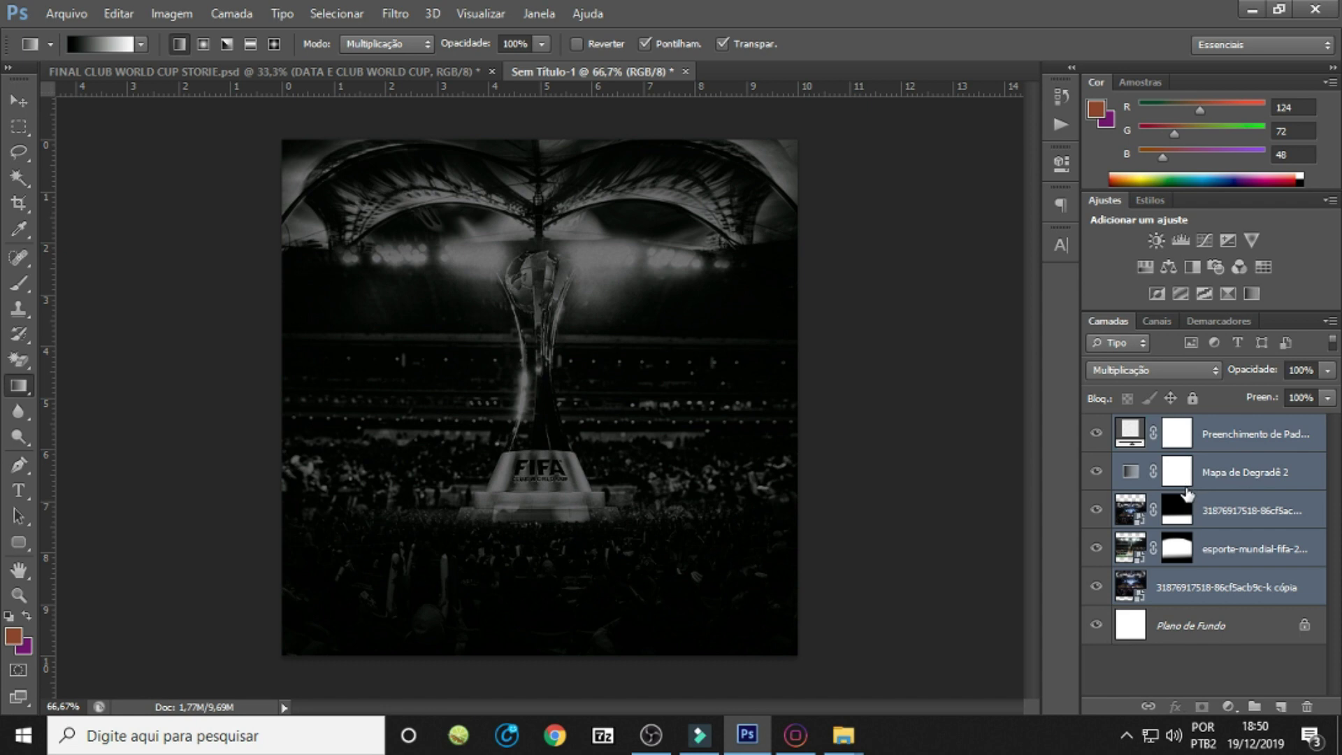
key(ctrl+g)
click(1096, 425)
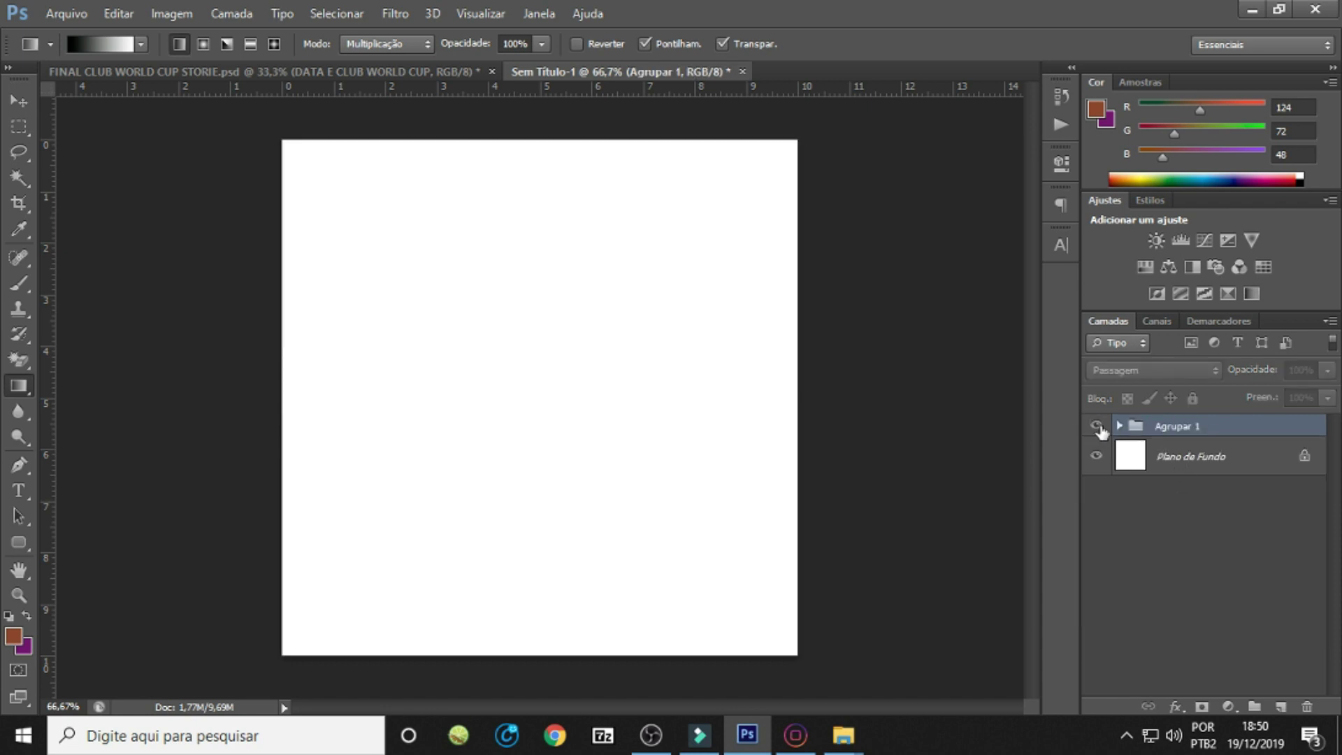
double_click(1175, 427)
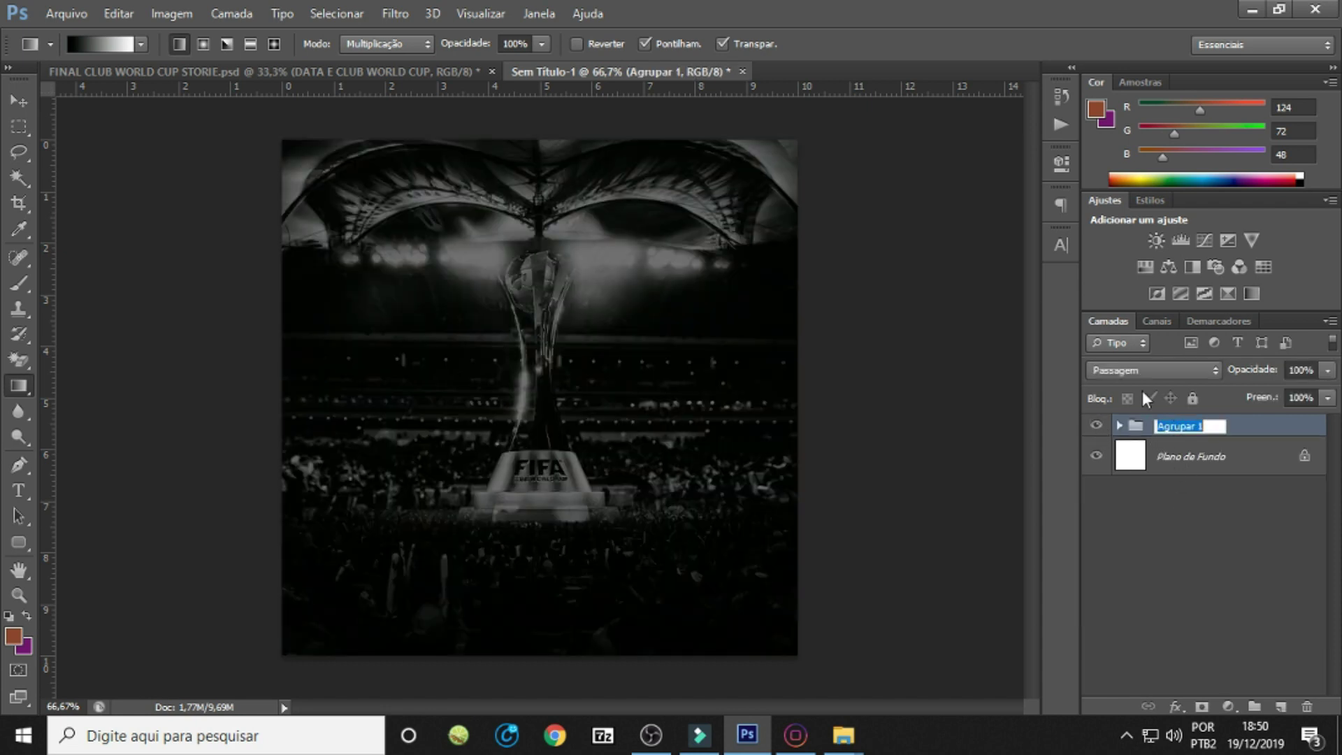
text(fu)
text(FUNDO)
key(Return)
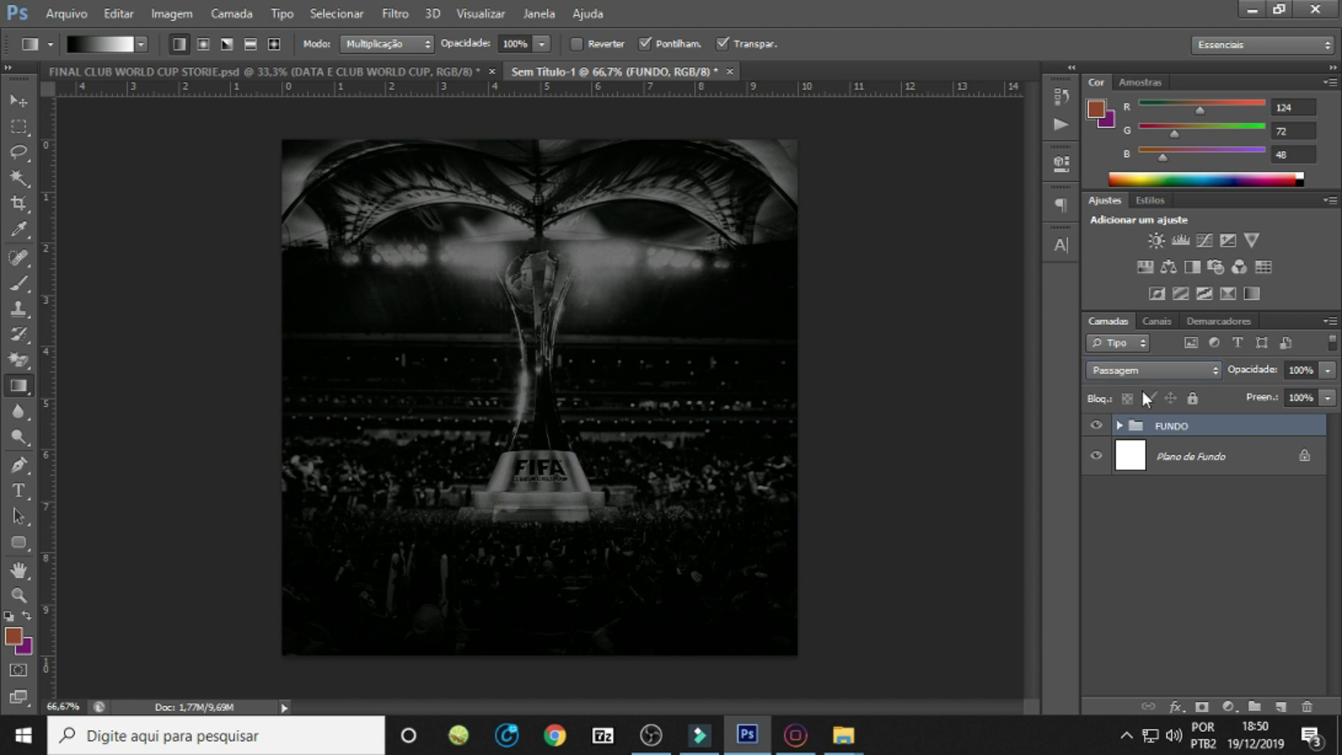
Add FLAMENGO text and enlarge it to run down the poster's left edge.
click(19, 491)
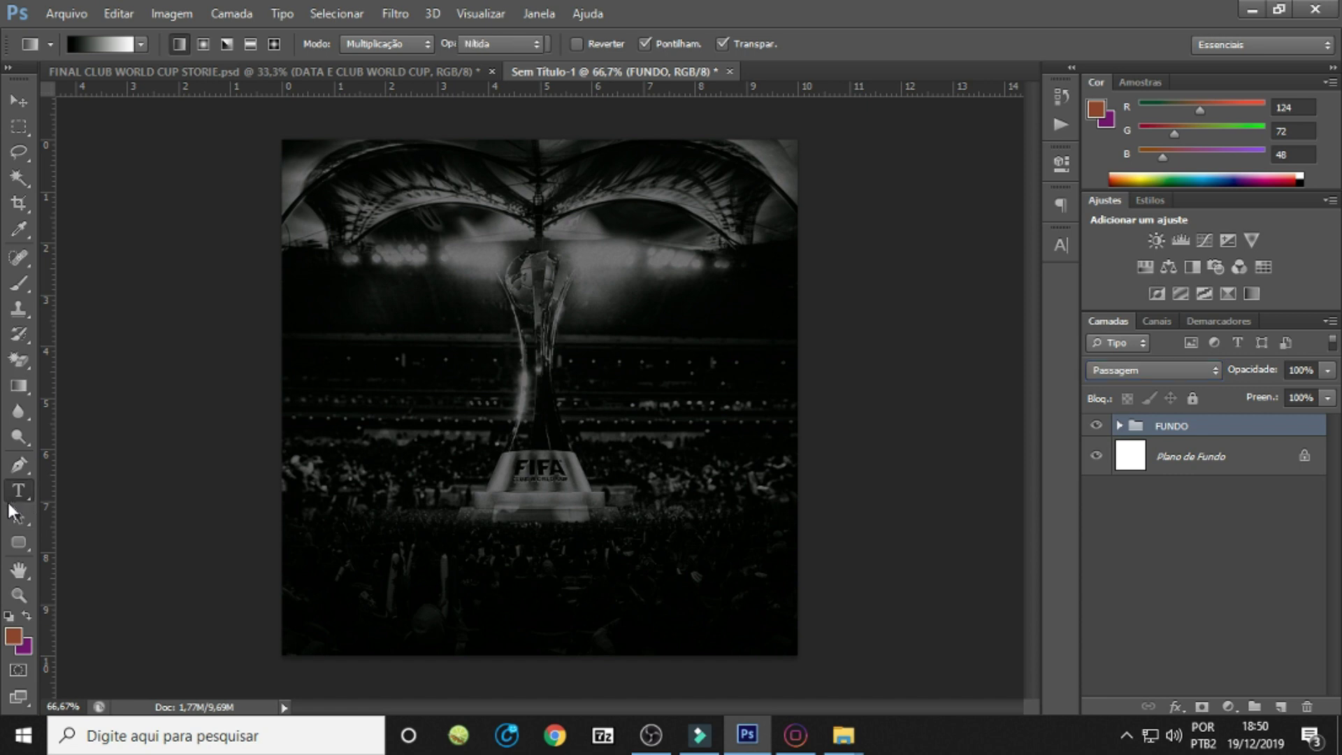
click(426, 384)
text(FLAMENGO)
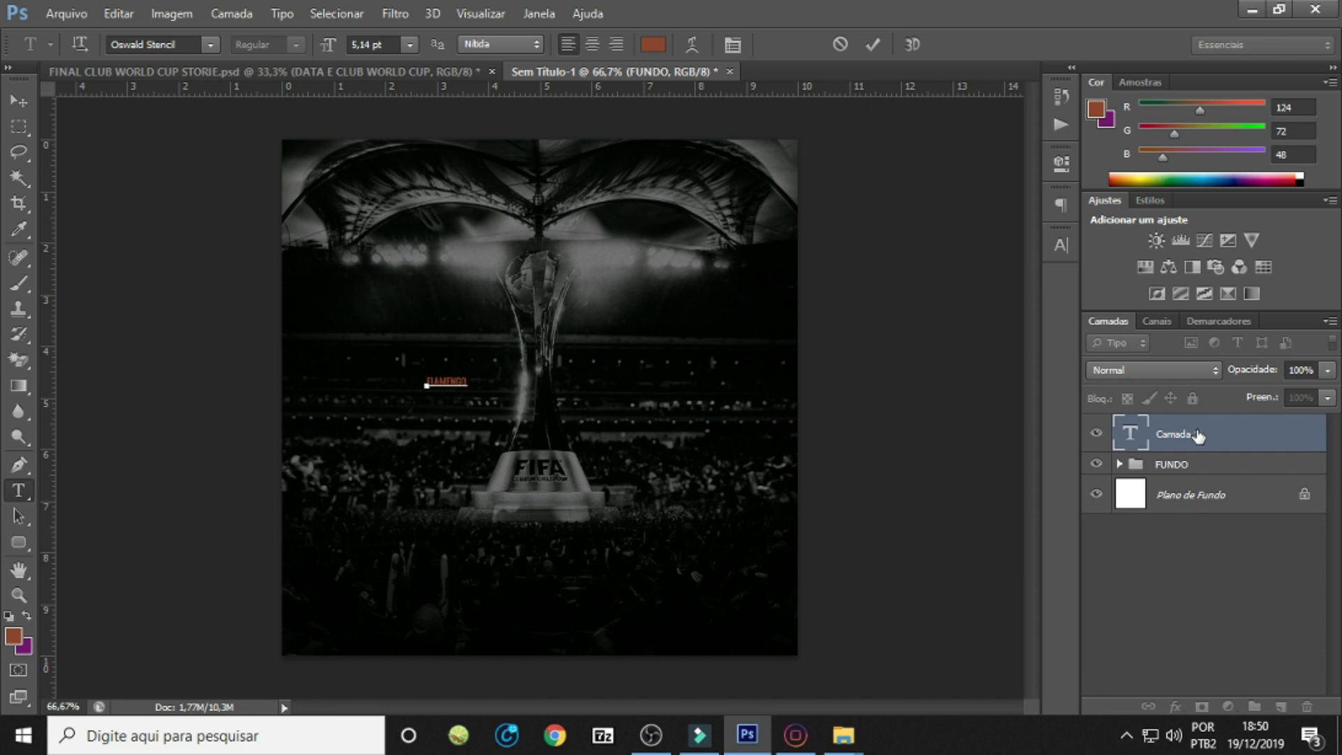
click(1201, 436)
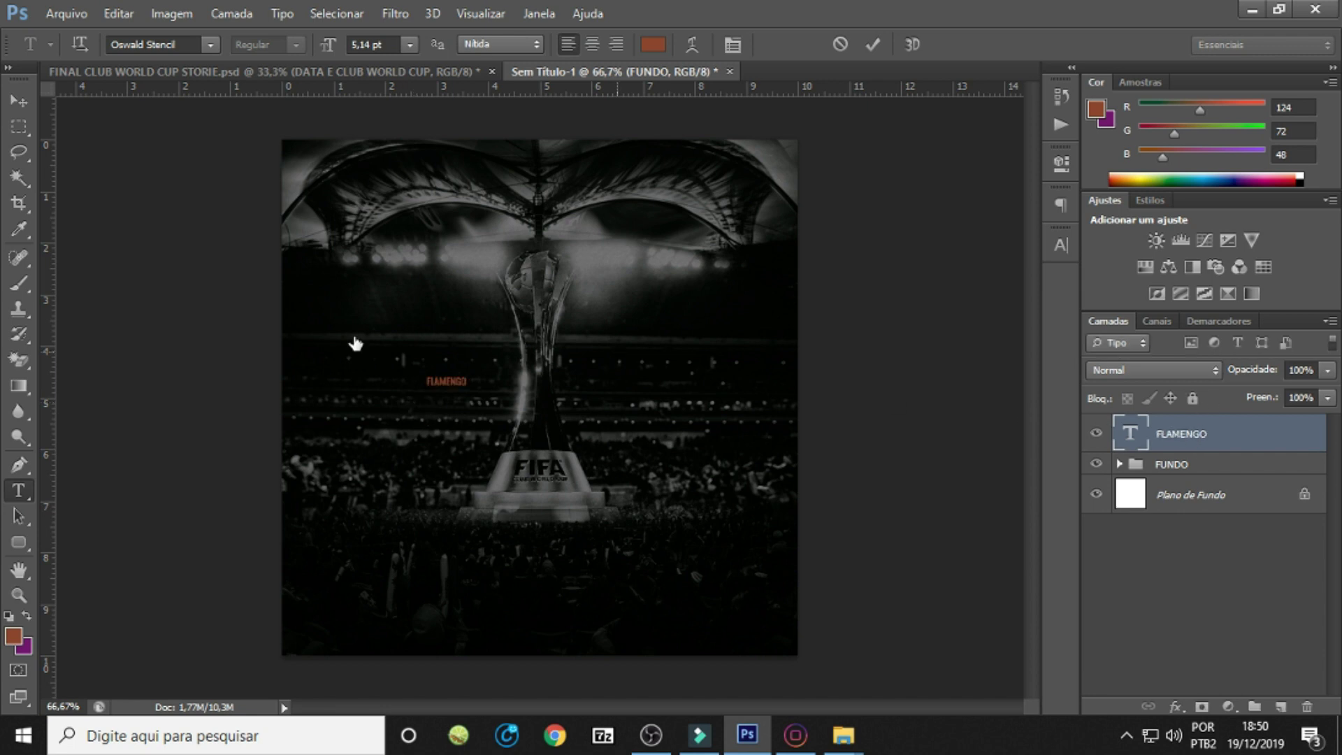
key(ctrl+t)
mouse_move(468, 375)
mouse_down()
mouse_move(824, 231)
mouse_move(640, 231)
mouse_move(369, 274)
mouse_up()
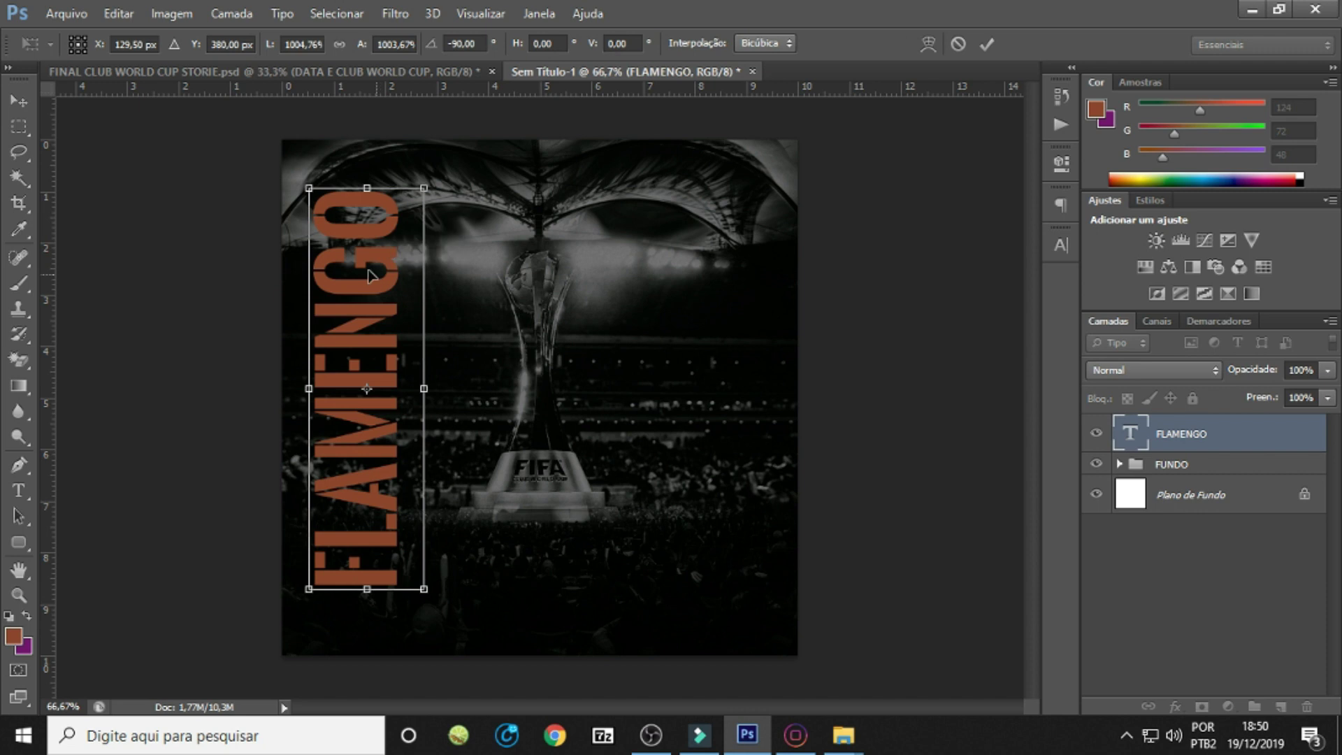
drag(424, 189, 415, 217)
drag(403, 376, 398, 356)
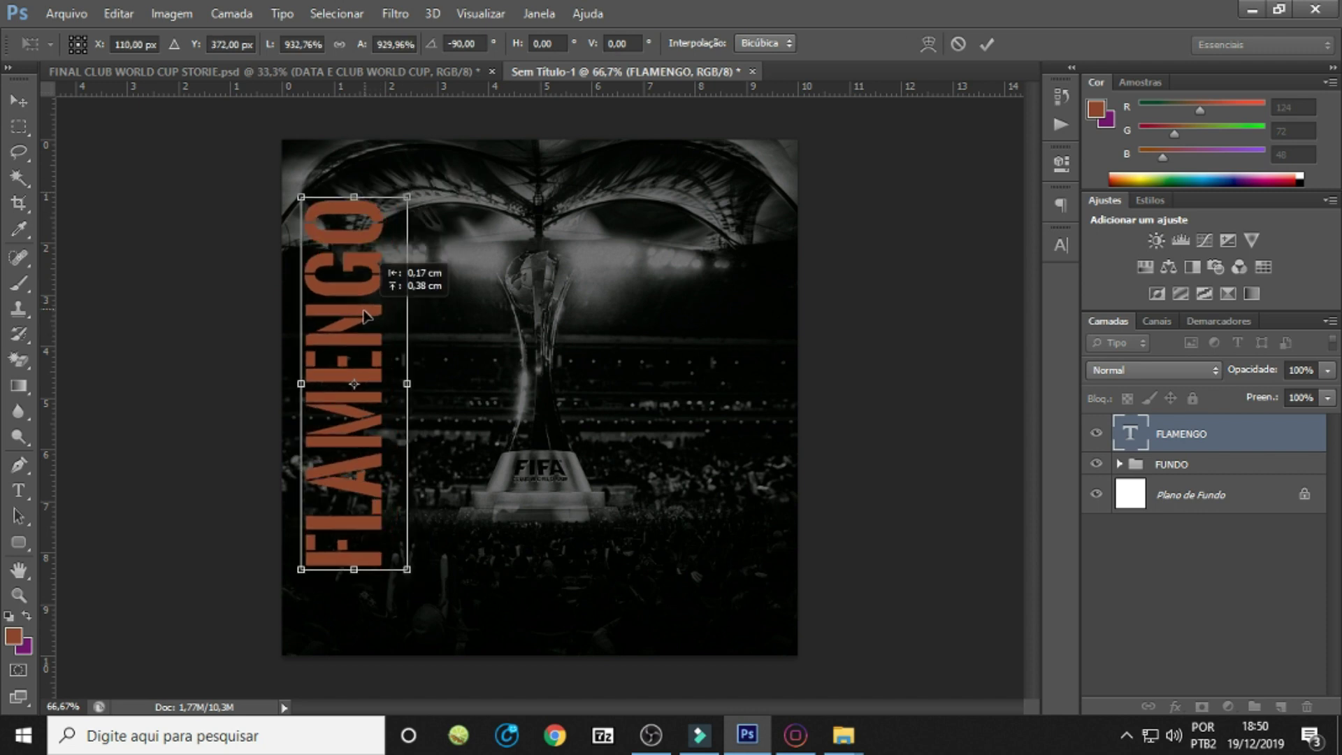
key(Return)
key(Return)
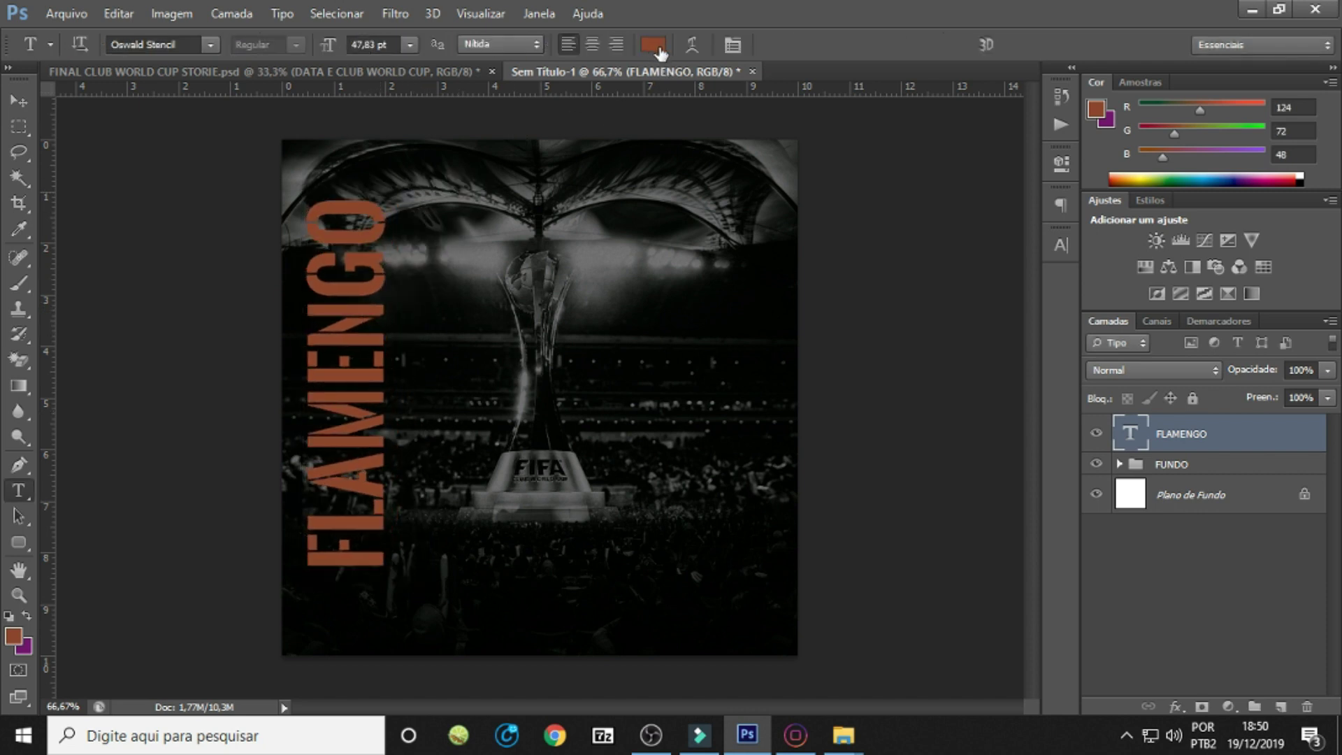
Colour the FLAMENGO text bright red and blend it additively with the background.
click(656, 46)
click(1089, 421)
click(1032, 283)
mouse_move(1009, 278)
mouse_down()
mouse_move(1021, 242)
mouse_move(1005, 243)
mouse_up()
click(1288, 155)
click(1129, 371)
click(1181, 203)
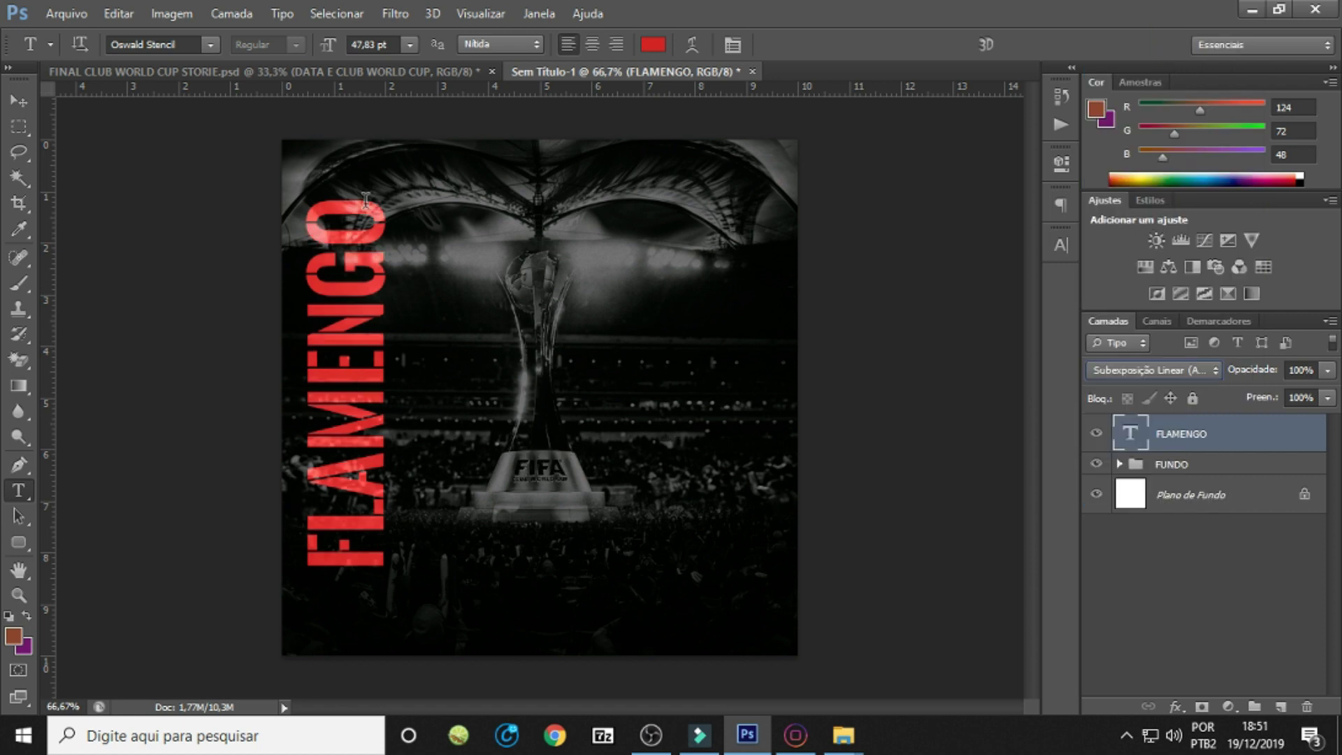
Lower the FLAMENGO text fill to about 33%.
click(1326, 398)
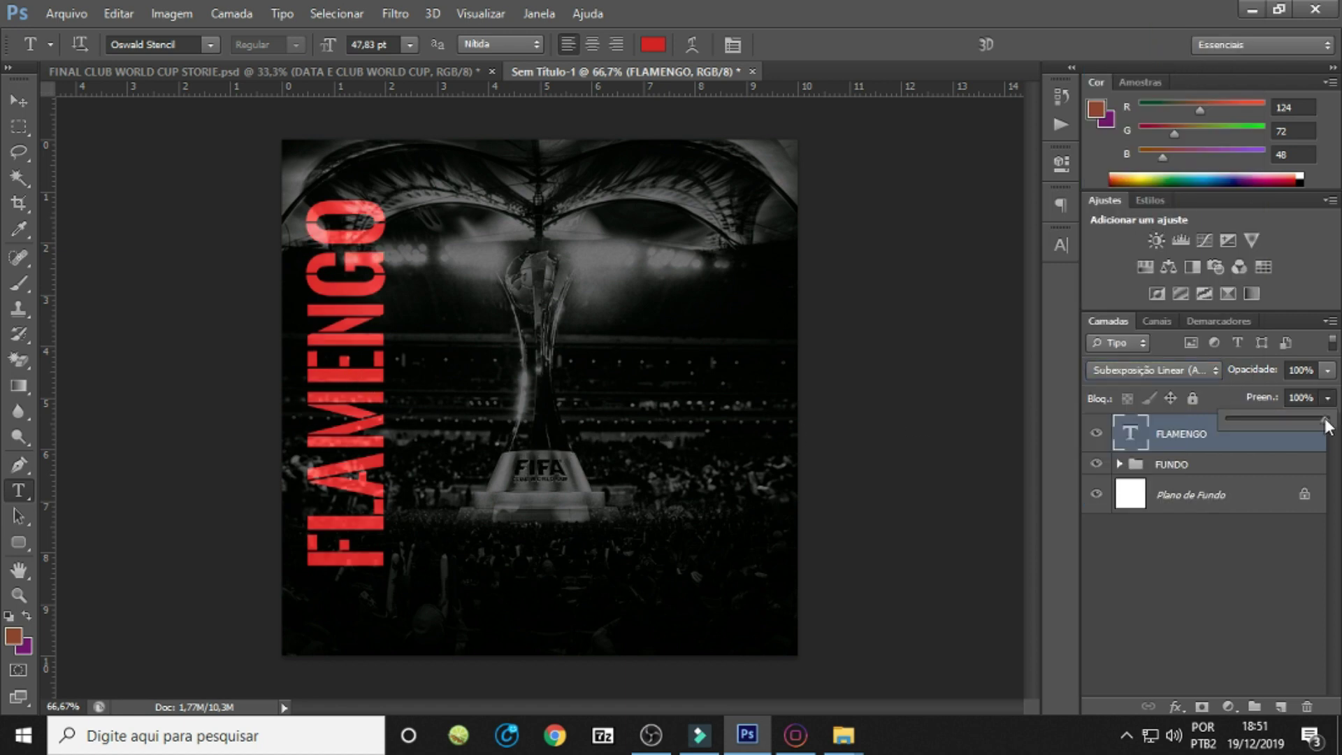
drag(1327, 417, 1281, 419)
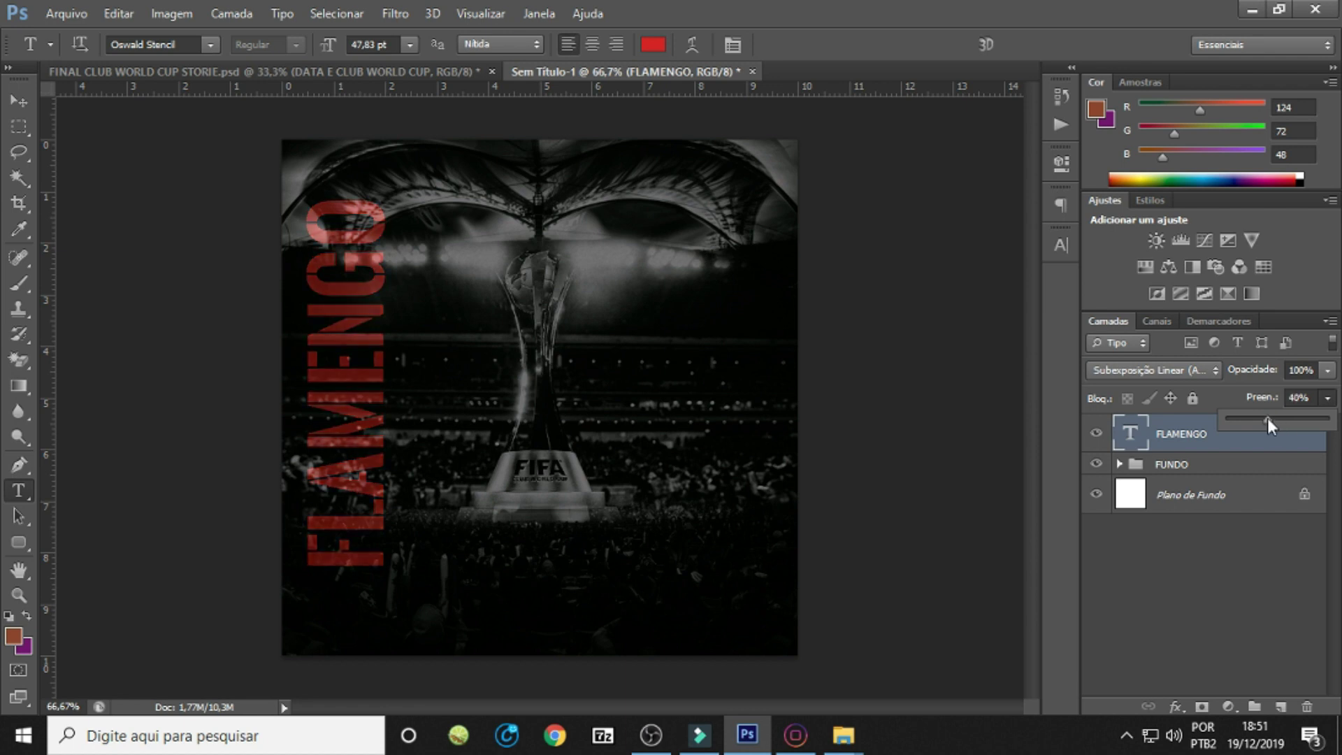
drag(1268, 417, 1258, 421)
Copy the text onto the right edge and add a horizontal guide at the text tops.
drag(356, 384, 745, 391)
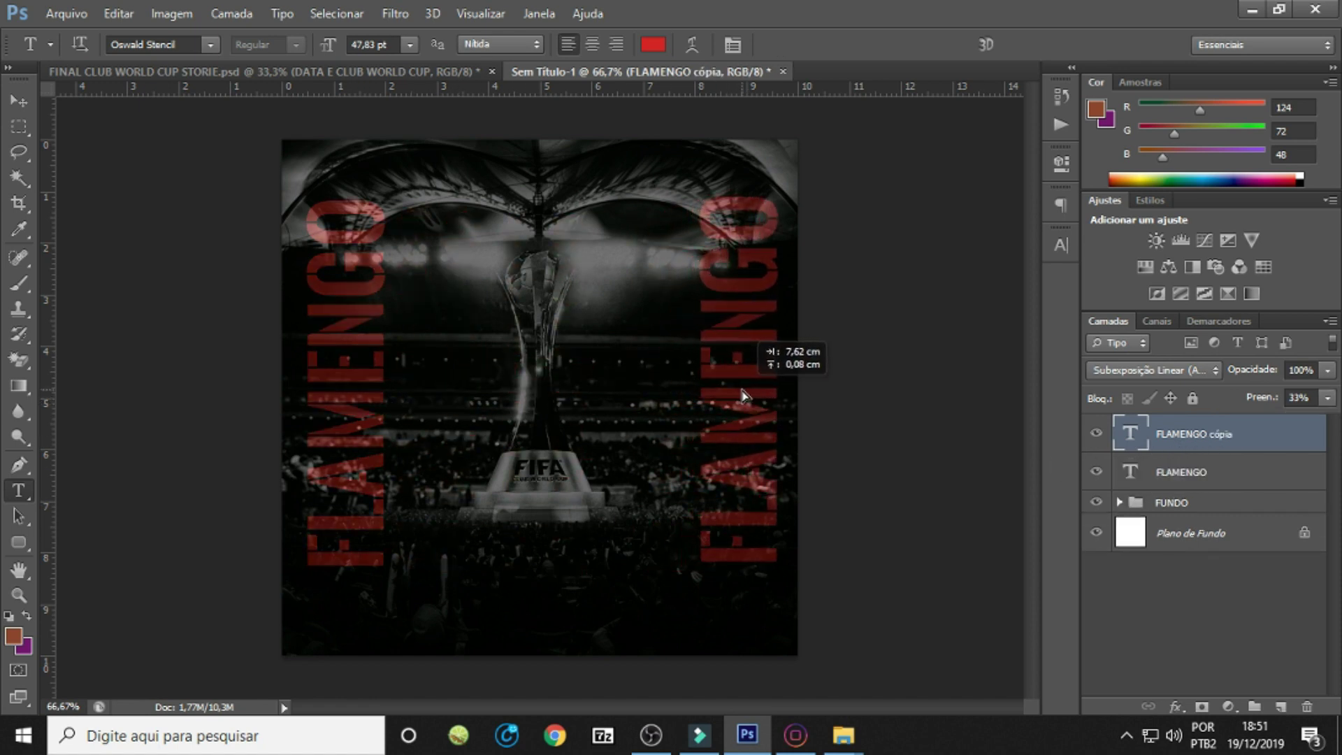
drag(722, 89, 733, 199)
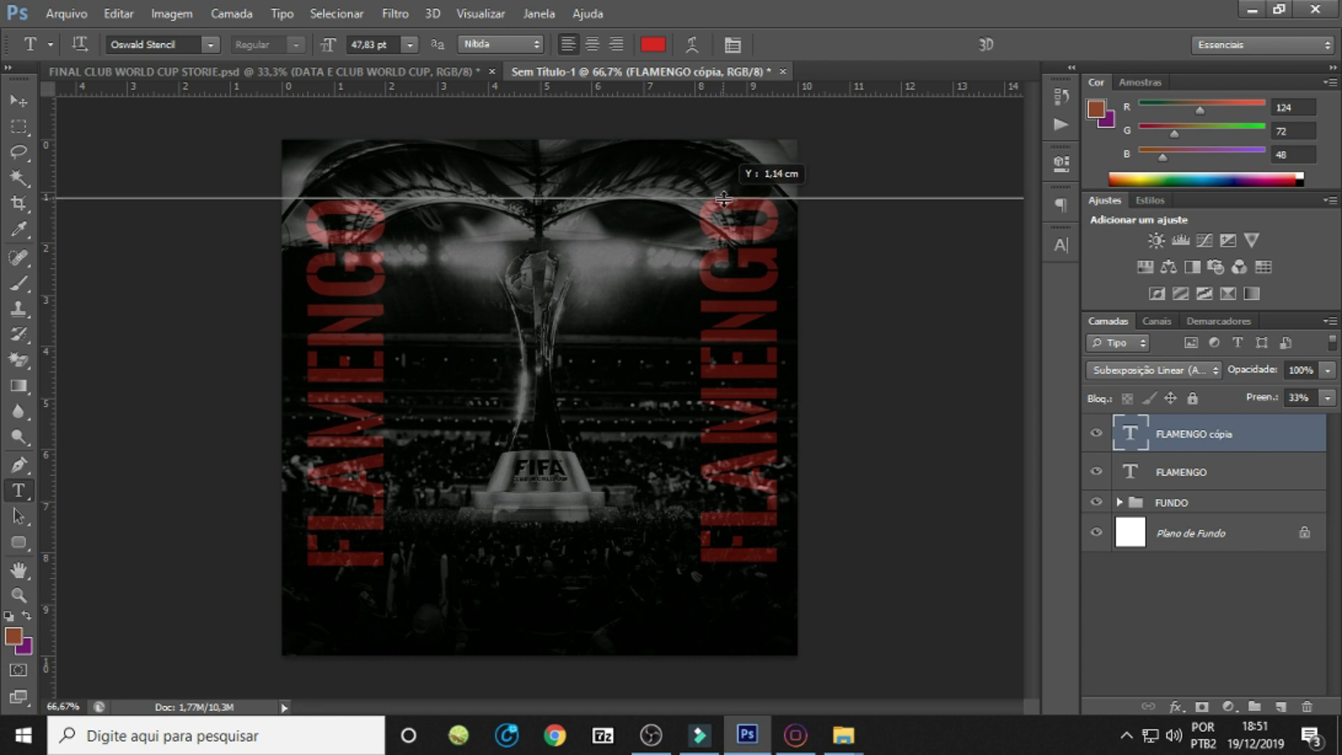
key(ctrl+r)
key(ctrl+r)
key(ctrl+r)
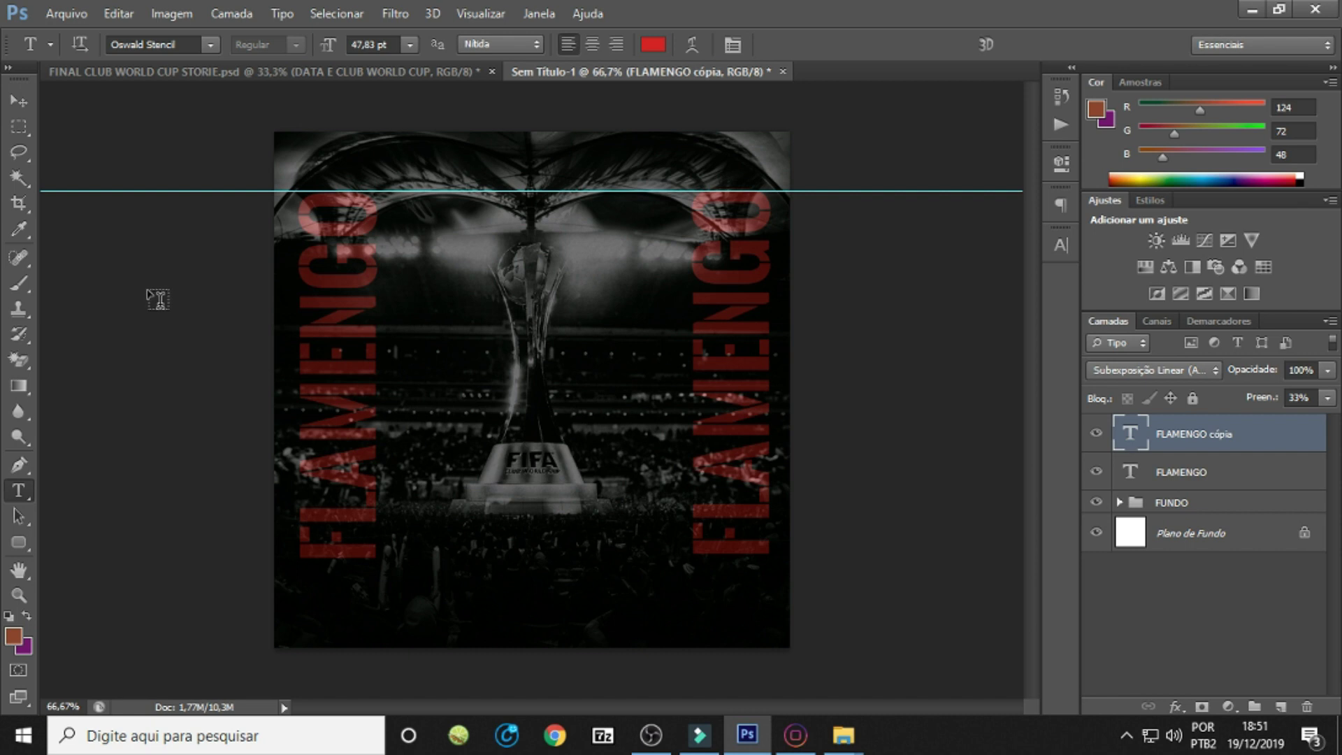
key(ctrl+r)
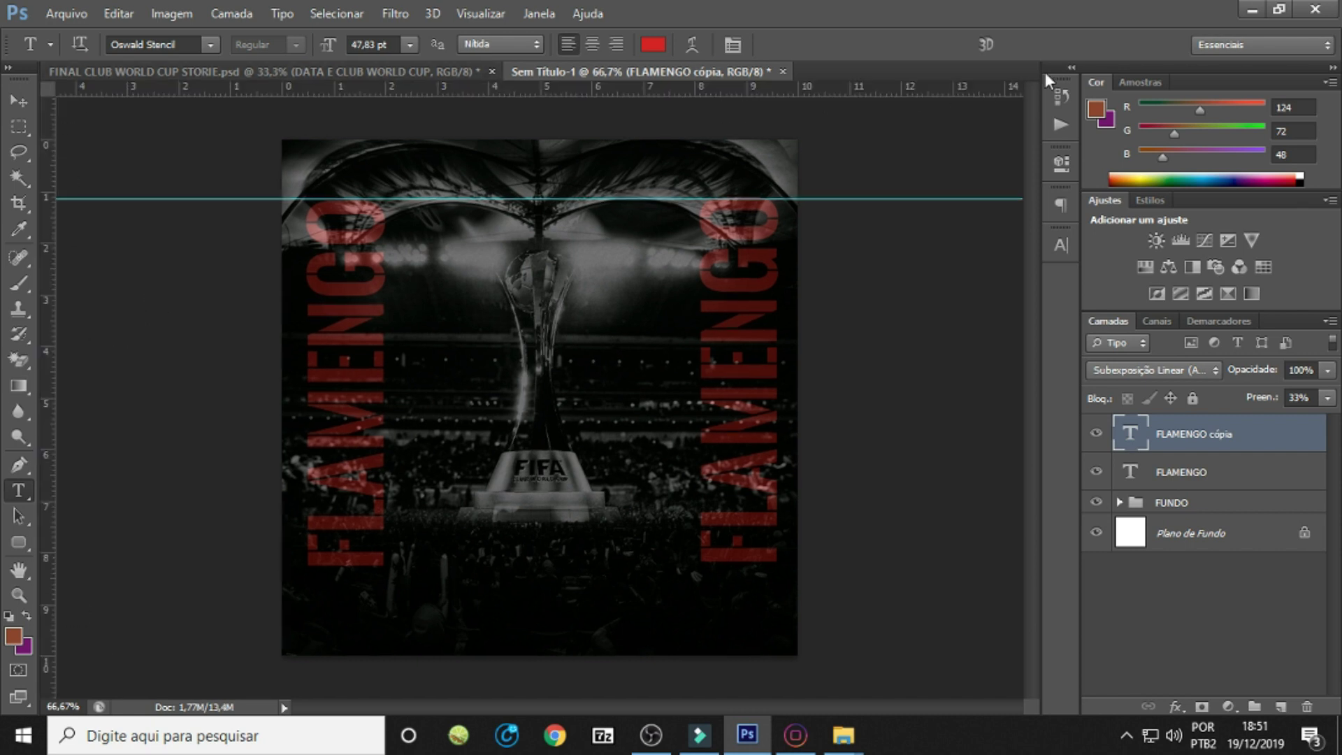
Add a centre vertical guide, retype the right copy as LIVERPOOL, and add a bottom guide.
drag(49, 355, 540, 294)
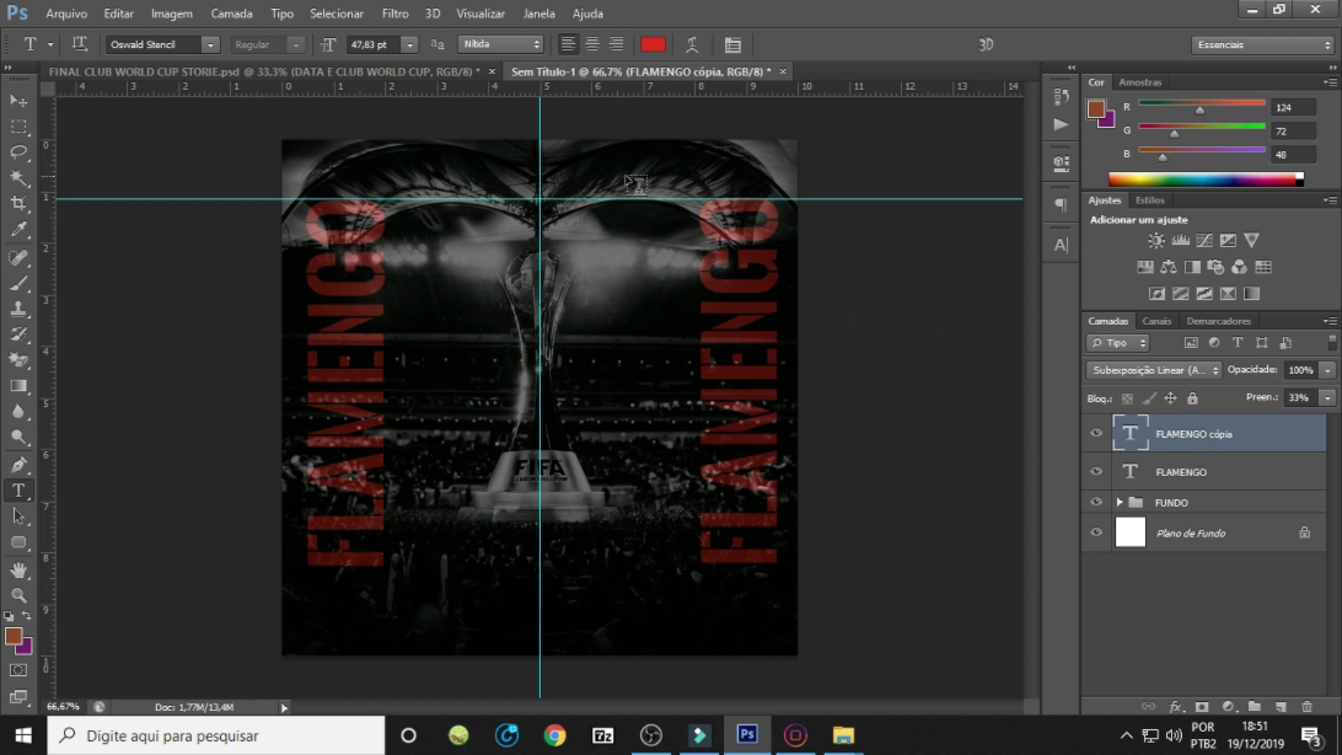
double_click(757, 342)
text(LIVERPOOL)
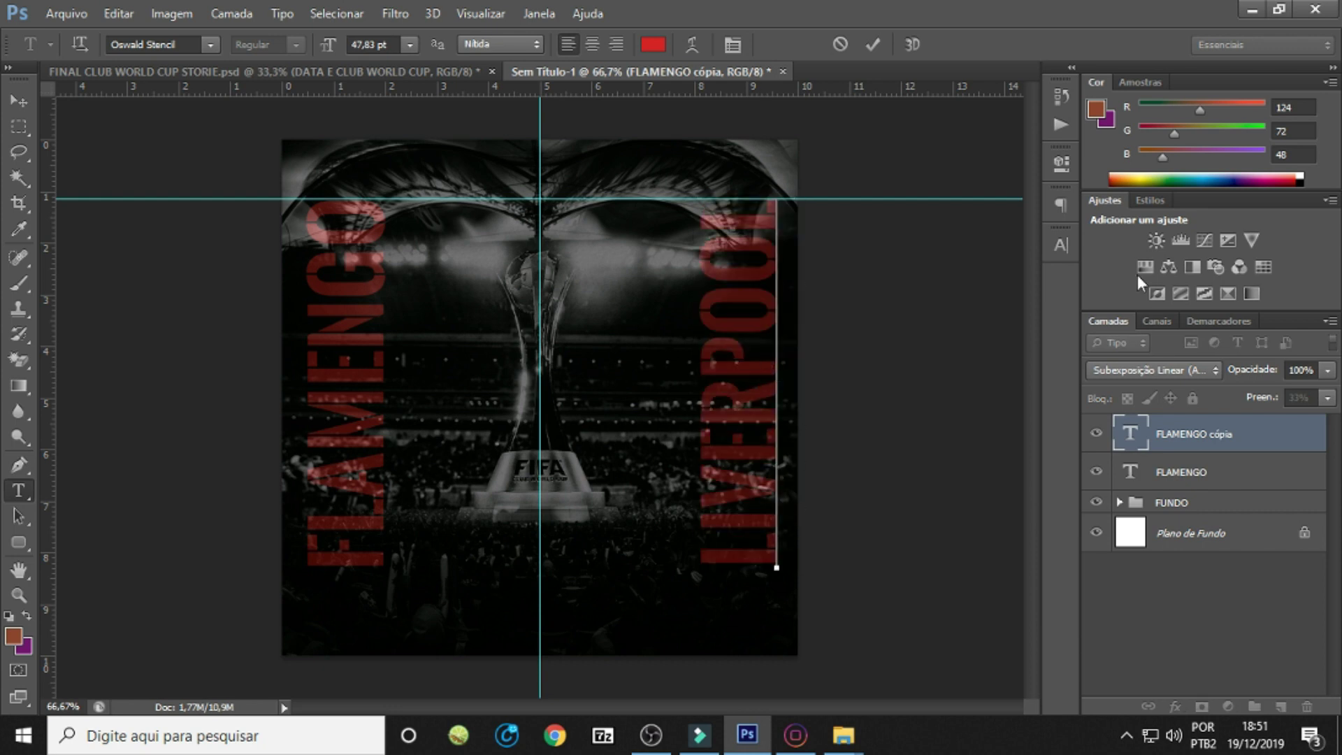
click(1196, 446)
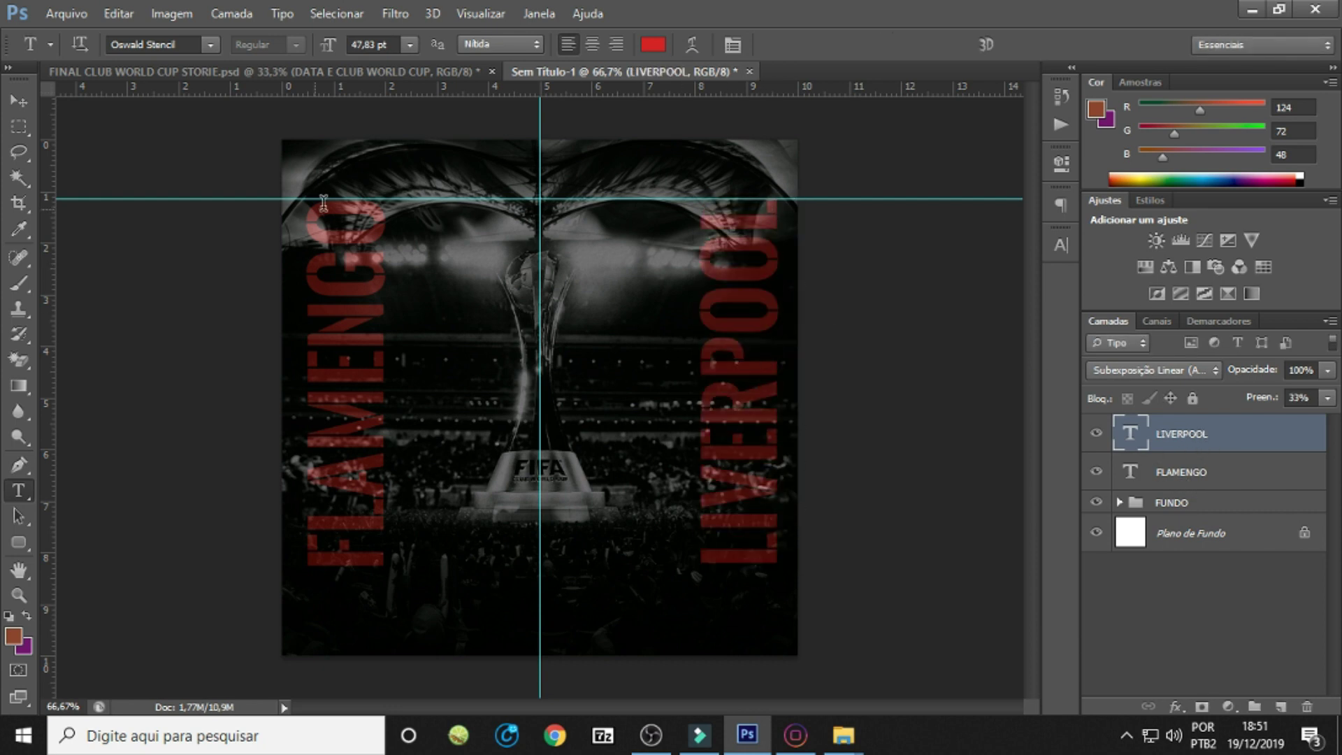
drag(683, 88, 715, 564)
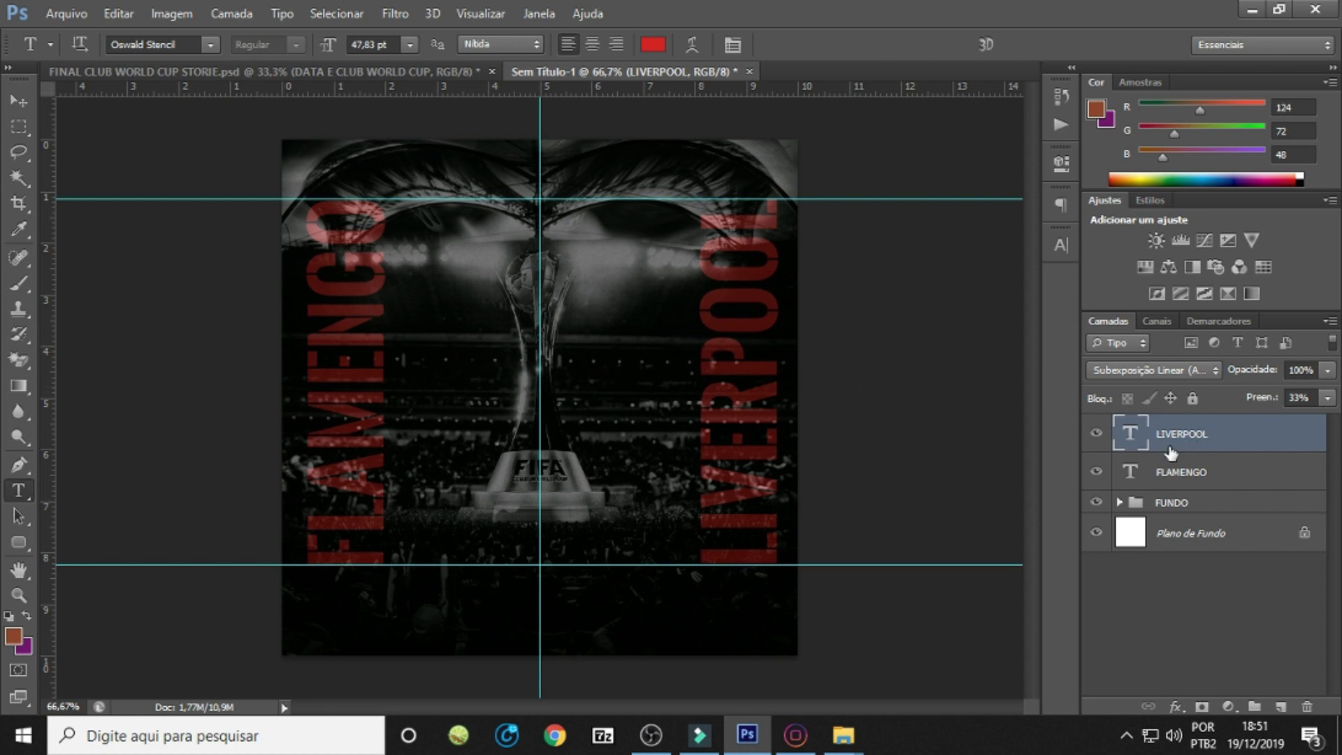
Move the LIVERPOOL and FLAMENGO text layers into the FUNDO group.
shift+click(1174, 472)
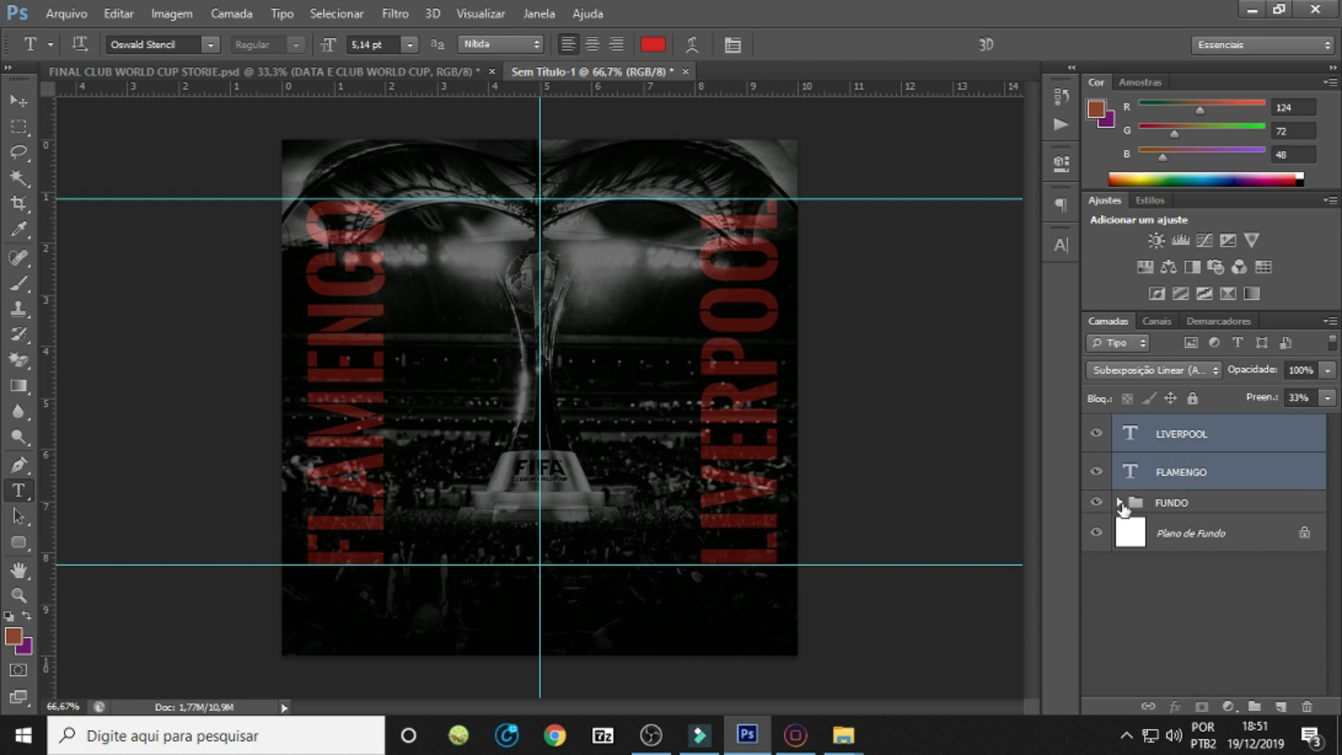
click(1118, 502)
drag(1179, 473, 1183, 552)
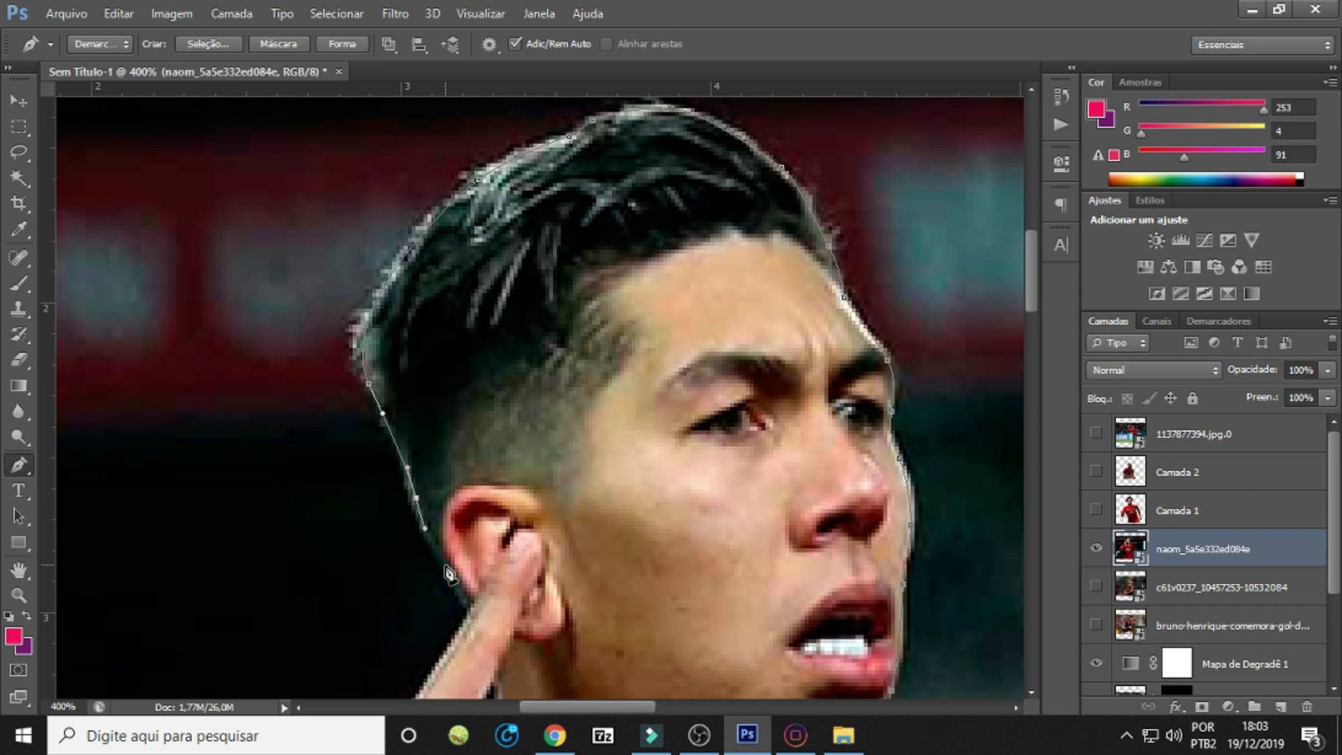
scroll(531, 391, down, 5)
scroll(531, 392, down, 5)
scroll(531, 391, down, 5)
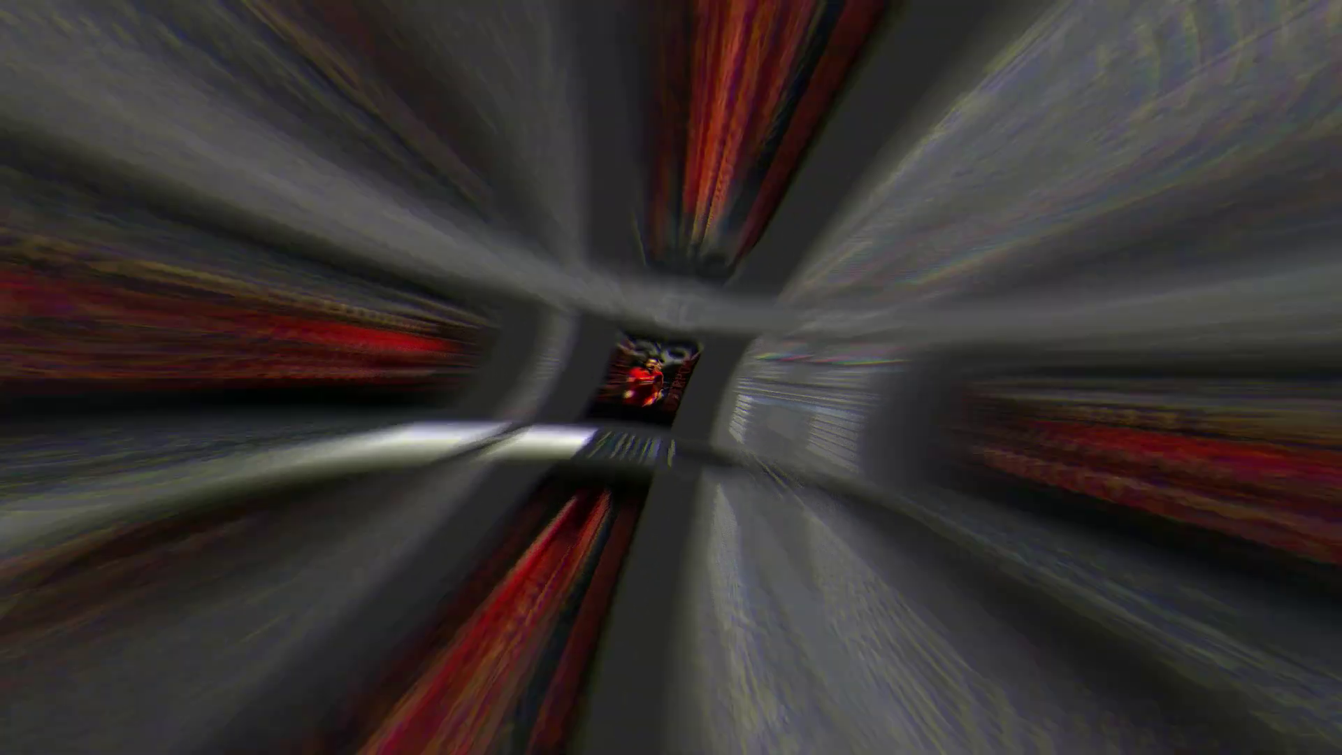
Hide all five visible player cut-out layers.
click(1096, 472)
click(1096, 510)
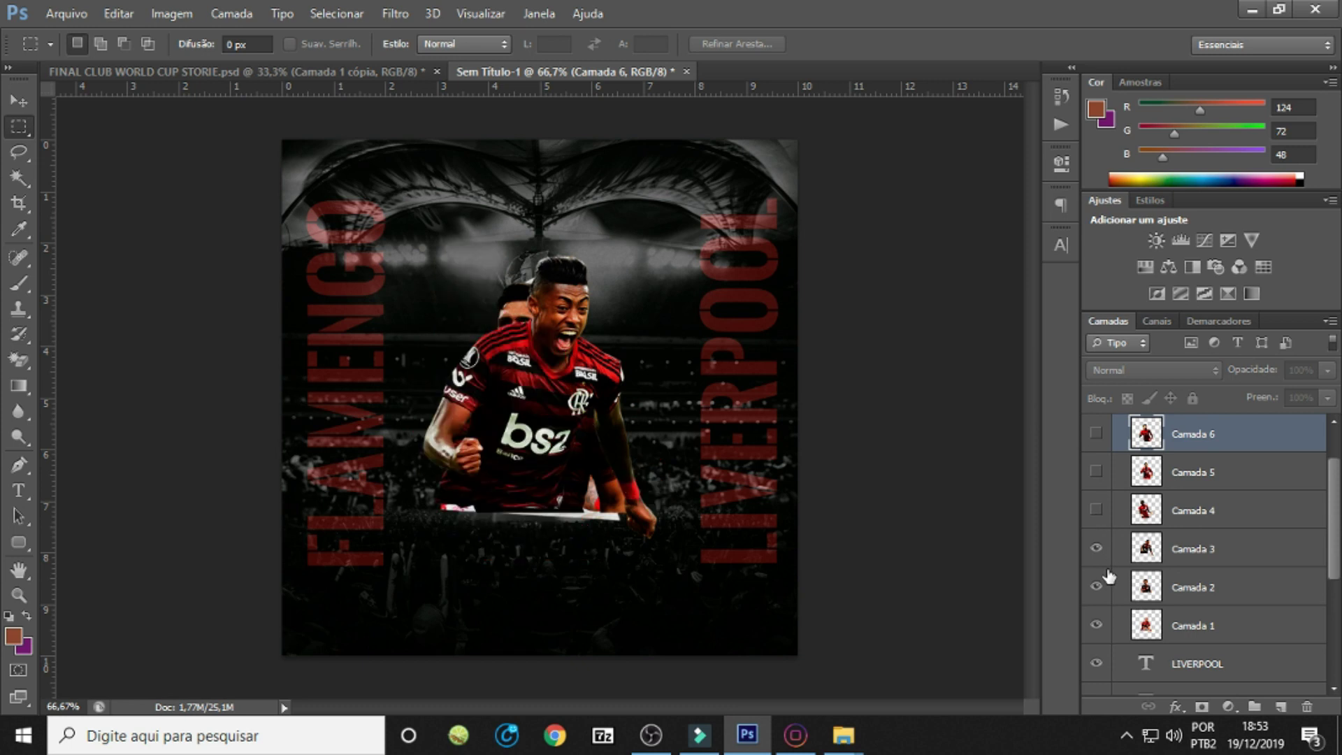
click(1097, 555)
click(1097, 587)
click(1097, 625)
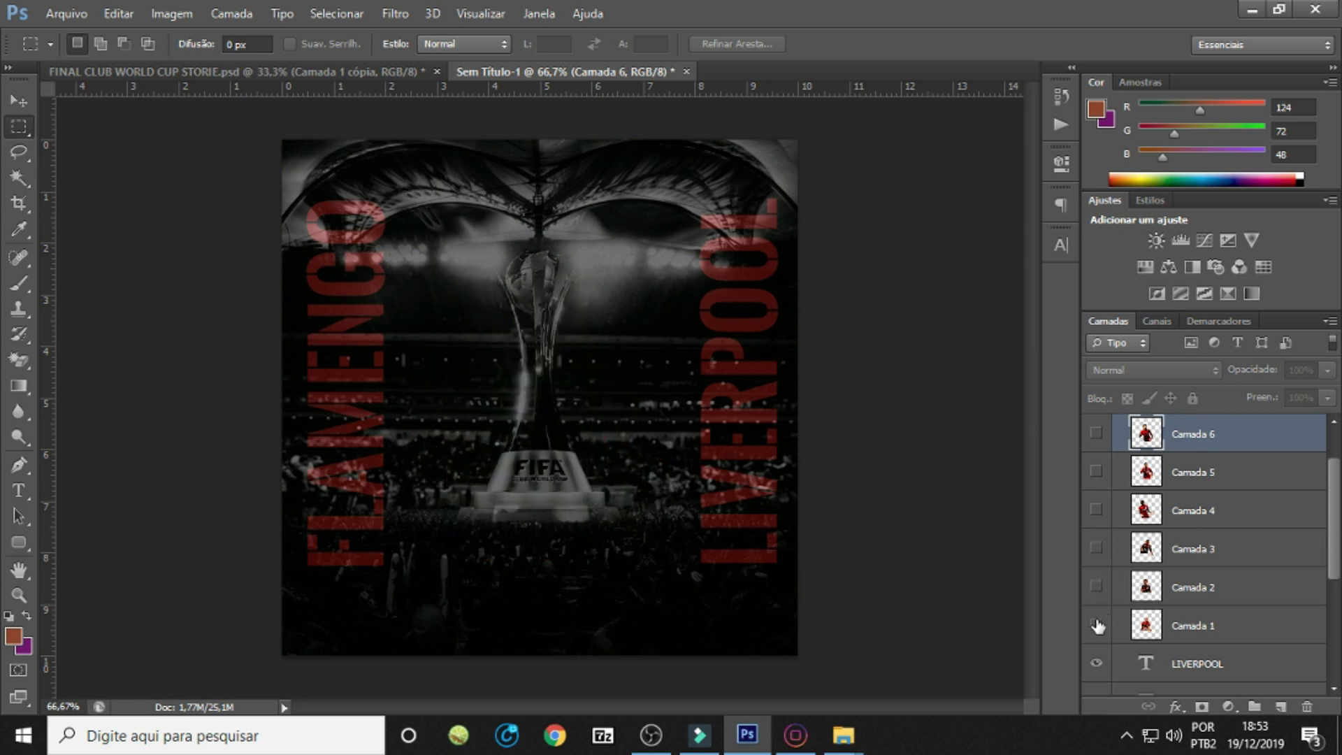
Toggle individual player layers to preview the Flamengo and Liverpool cut-outs.
click(1096, 624)
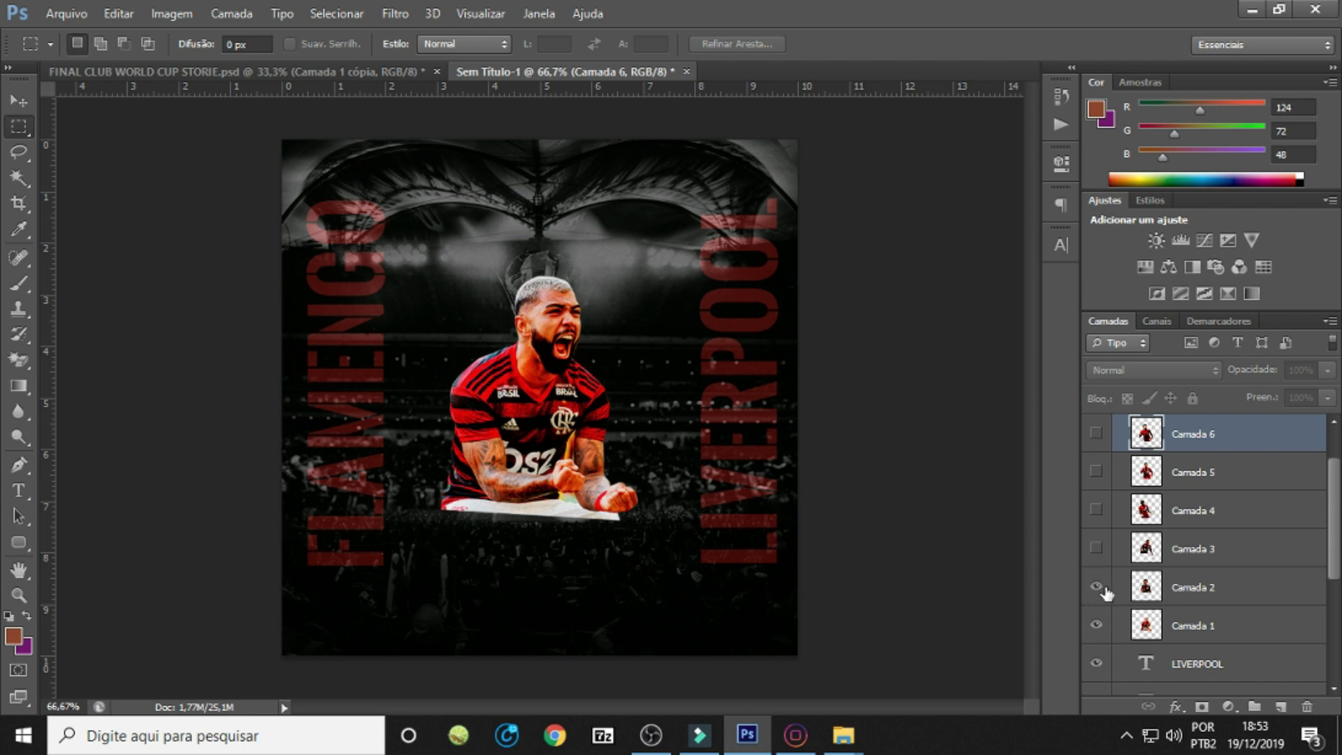
click(1096, 587)
click(1096, 549)
click(1097, 625)
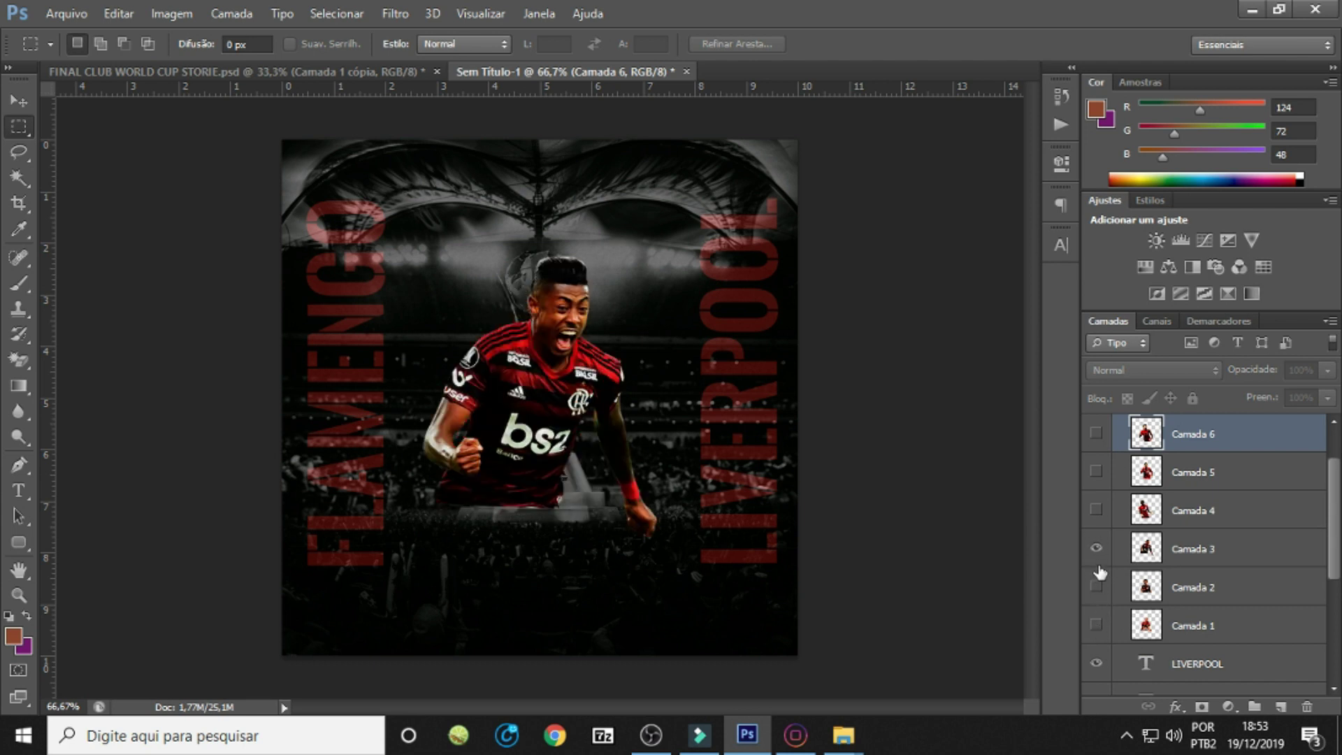
click(1094, 548)
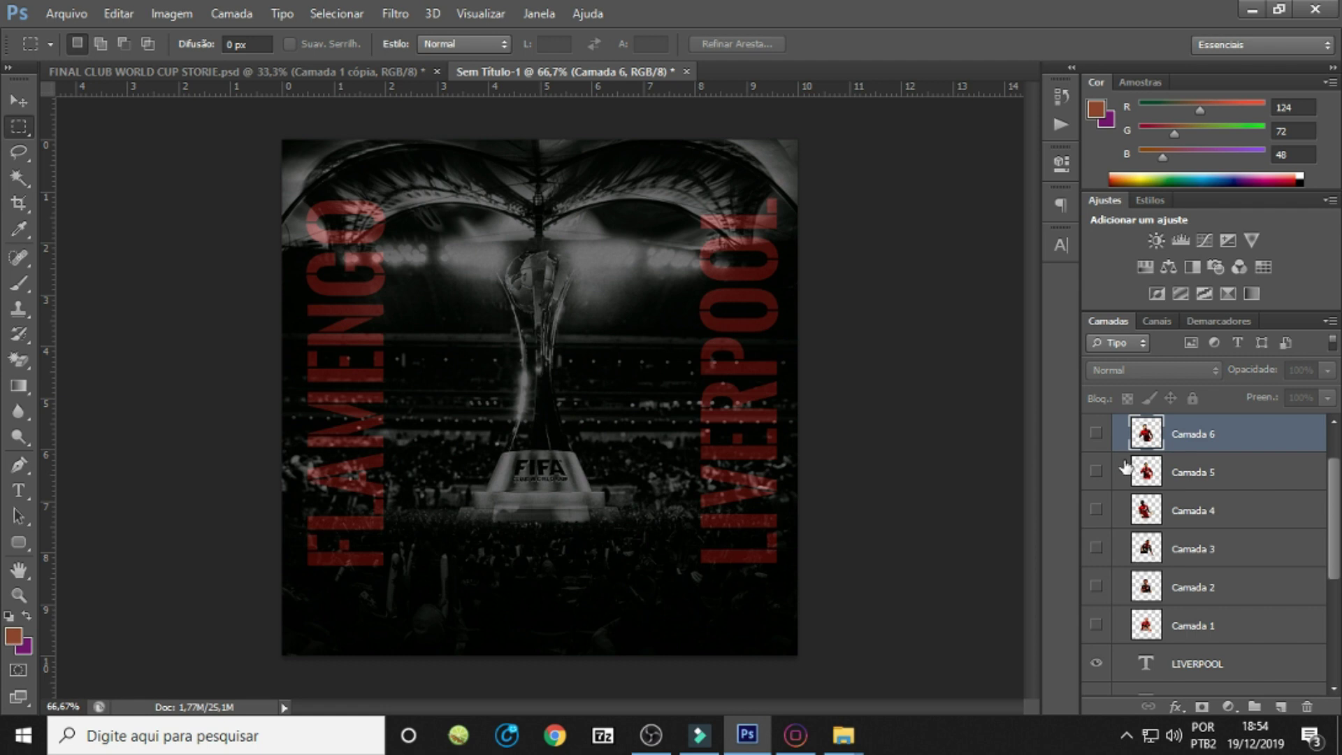
click(1095, 509)
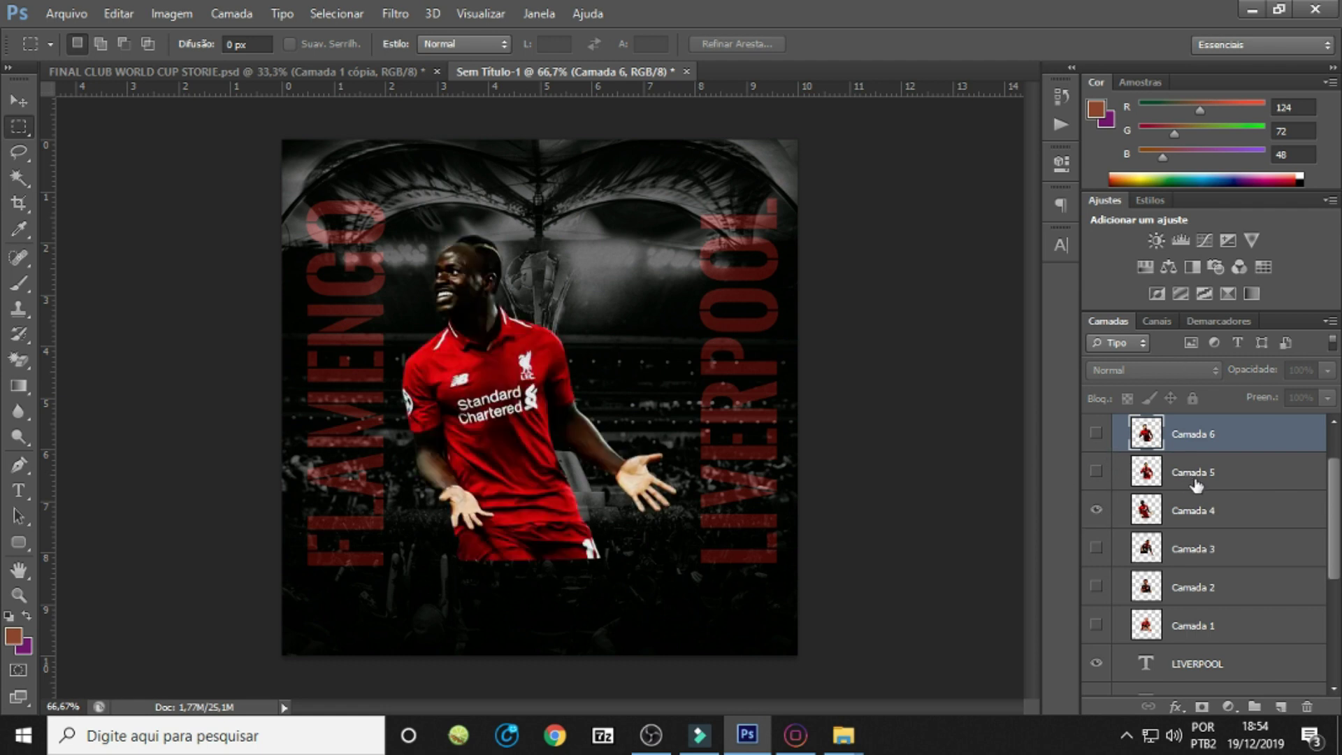
Hide Camada 4, show Camada 1–3, and select Camada 3 with Camada 1.
click(1194, 510)
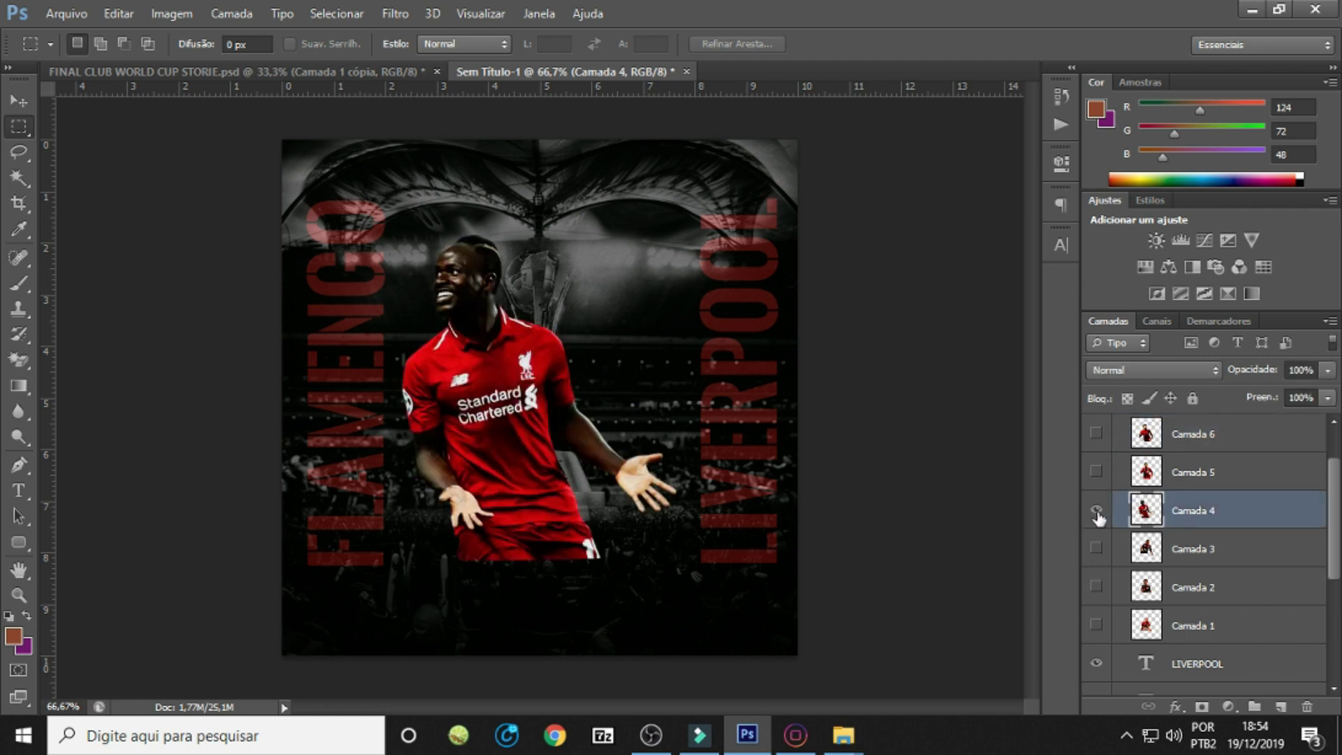
click(1096, 511)
click(1096, 549)
click(1199, 559)
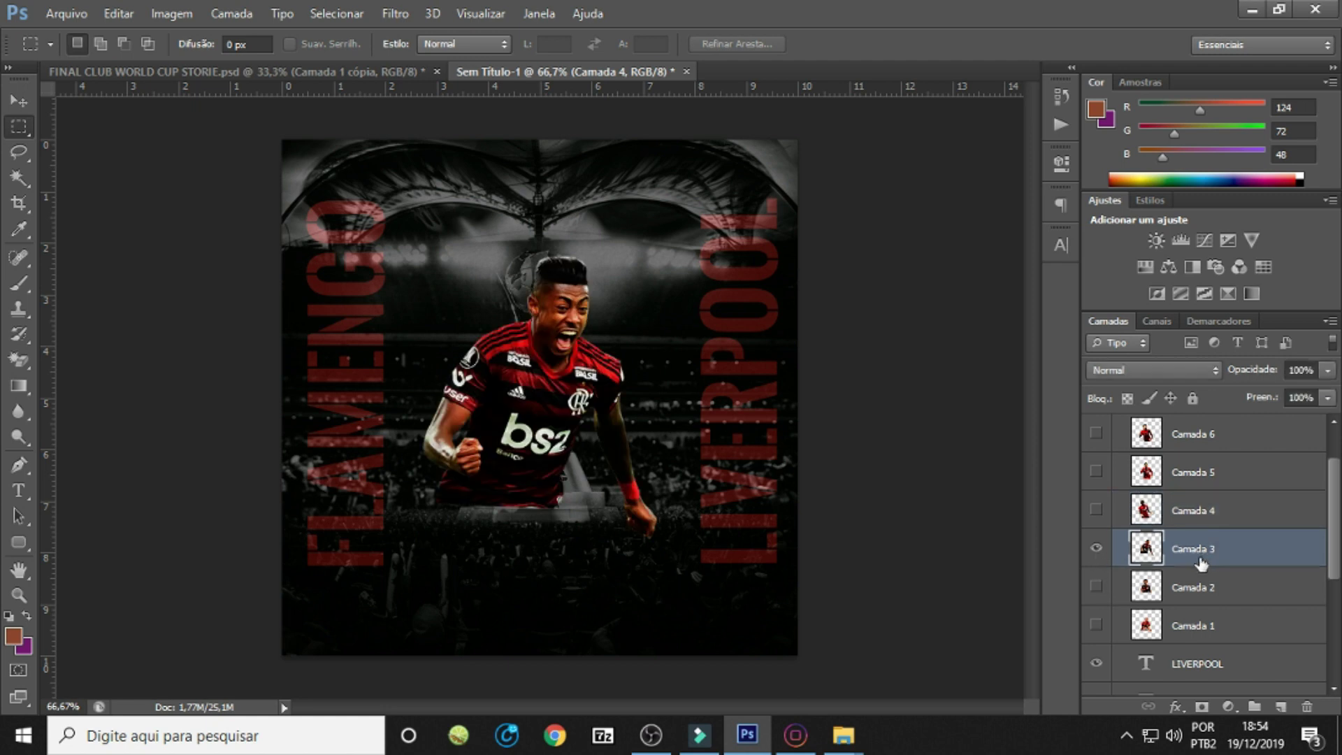
drag(1096, 586, 1096, 624)
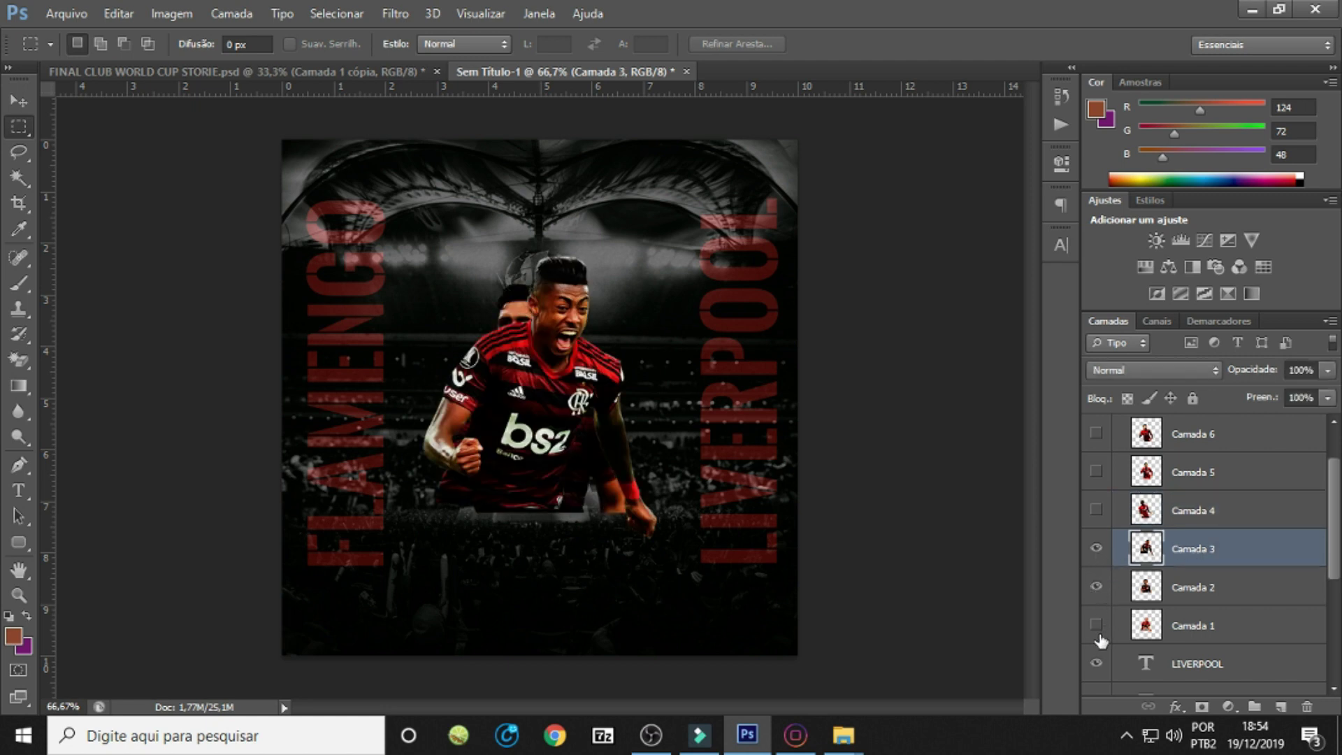
ctrl+click(1193, 615)
Move Camada 3 up and right and Camada 1 up and left.
drag(545, 363, 573, 300)
key(ctrl+z)
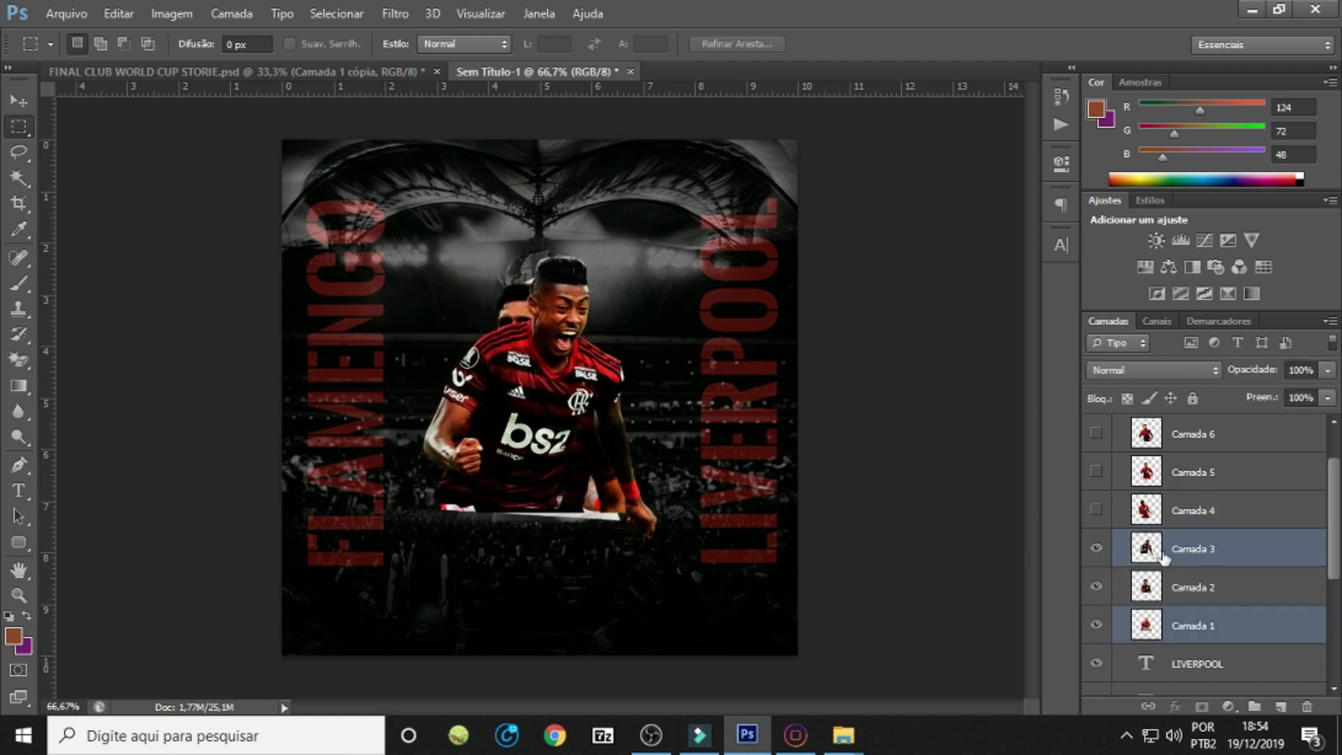
click(1163, 556)
drag(660, 389, 811, 312)
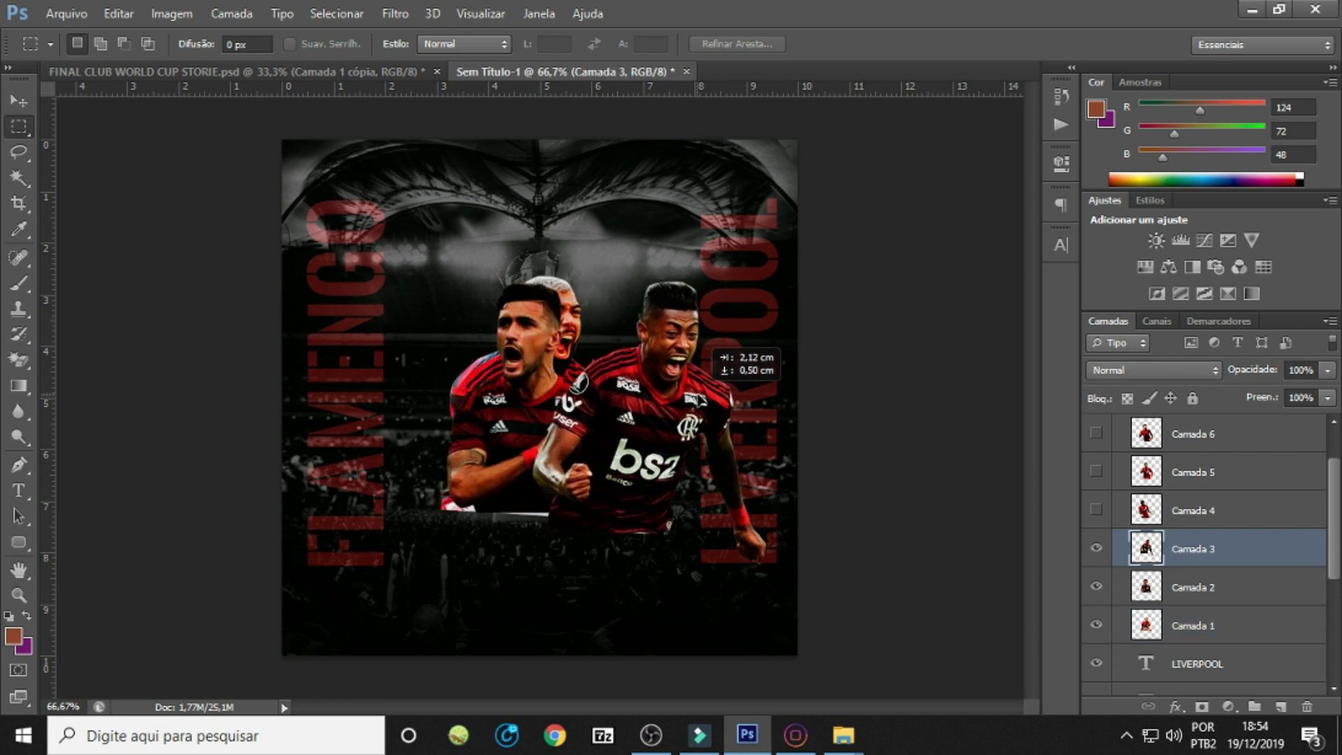
click(1193, 594)
click(1192, 626)
drag(779, 441, 633, 398)
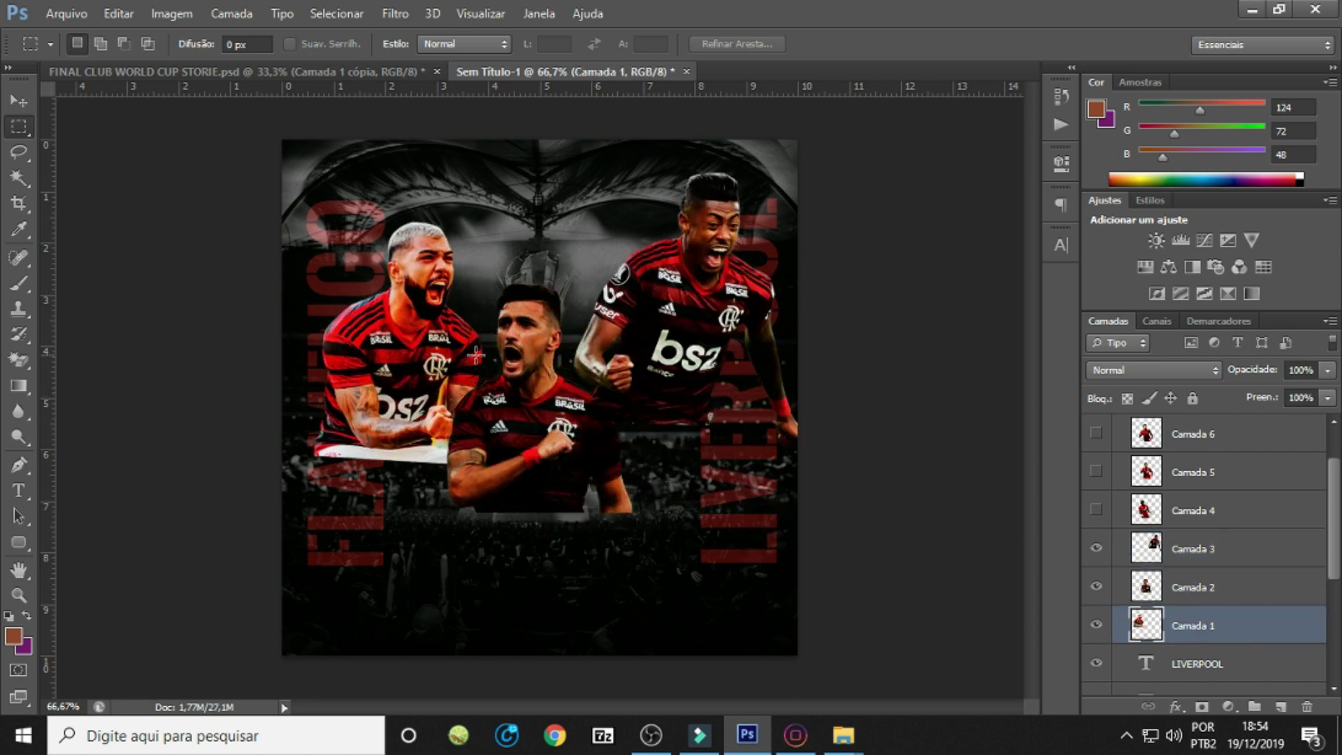
drag(459, 390, 490, 406)
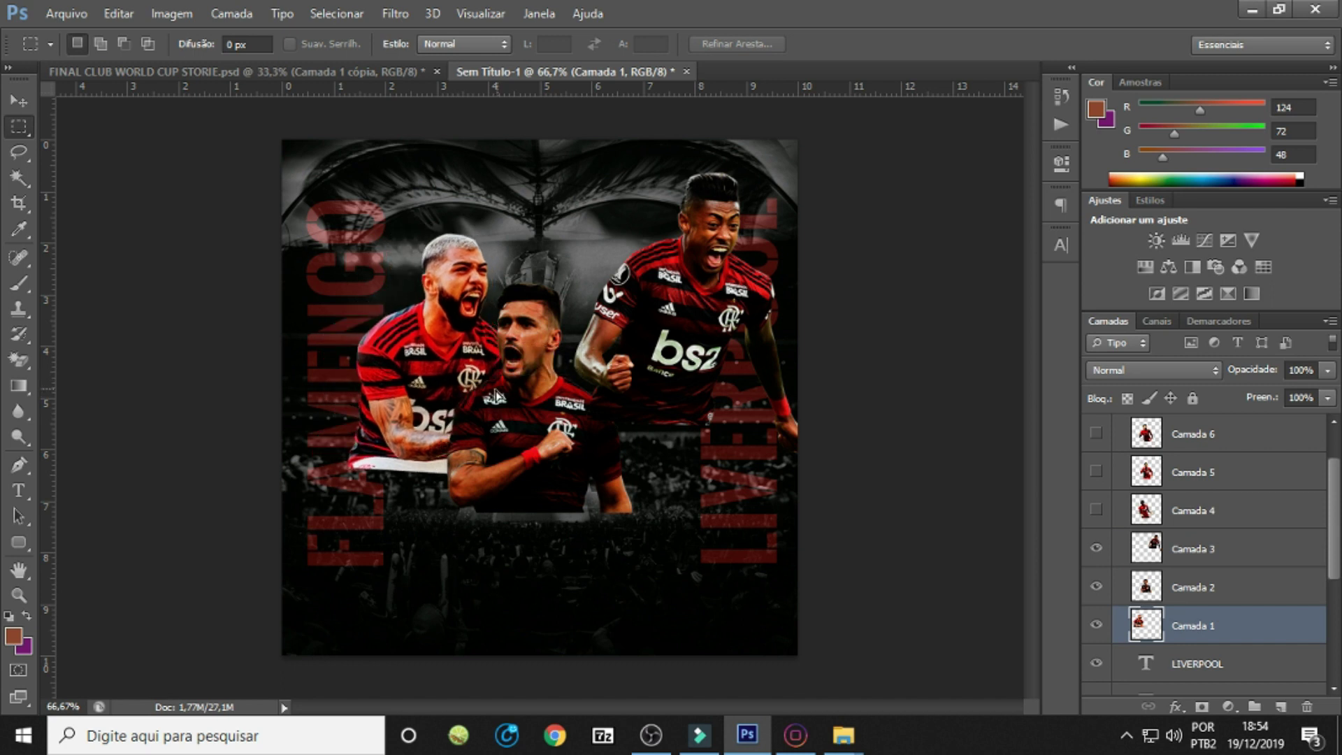
Hide every player layer except the Camada 1 Flamengo player.
click(1096, 624)
click(1095, 586)
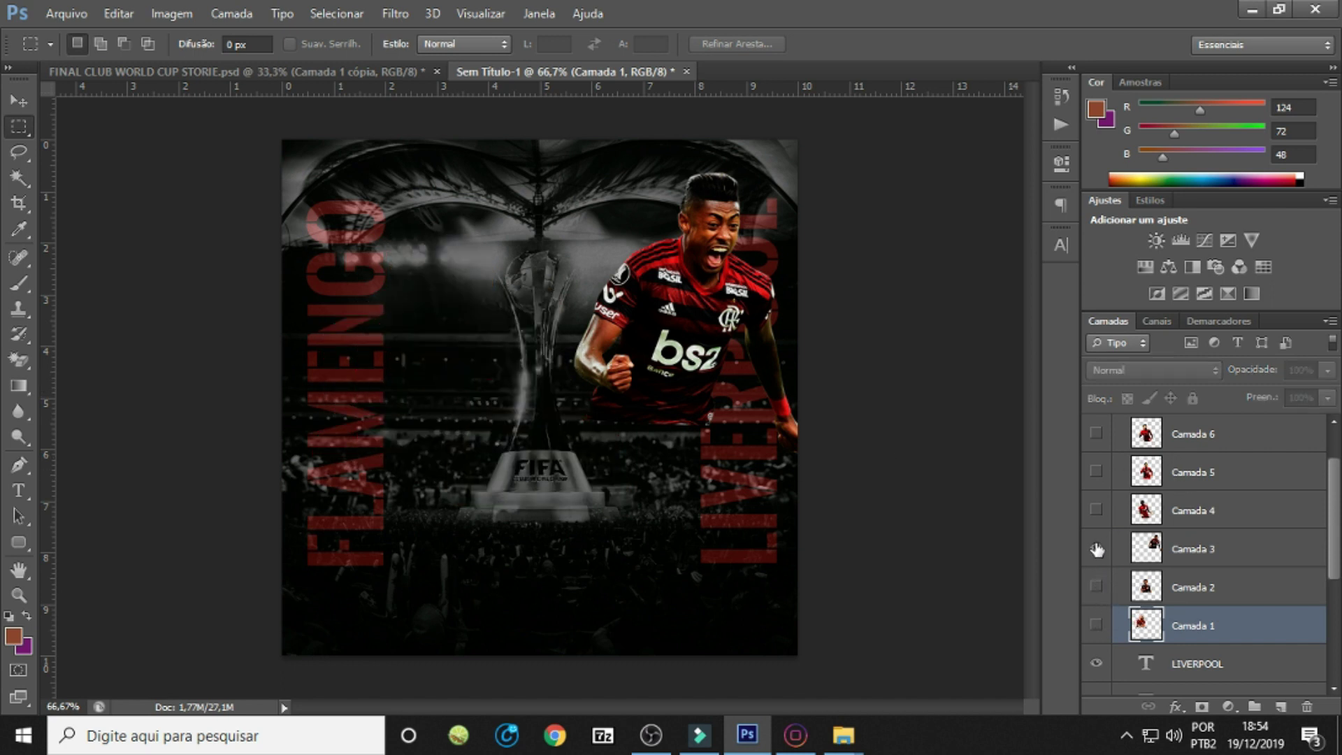
click(1096, 548)
click(1095, 508)
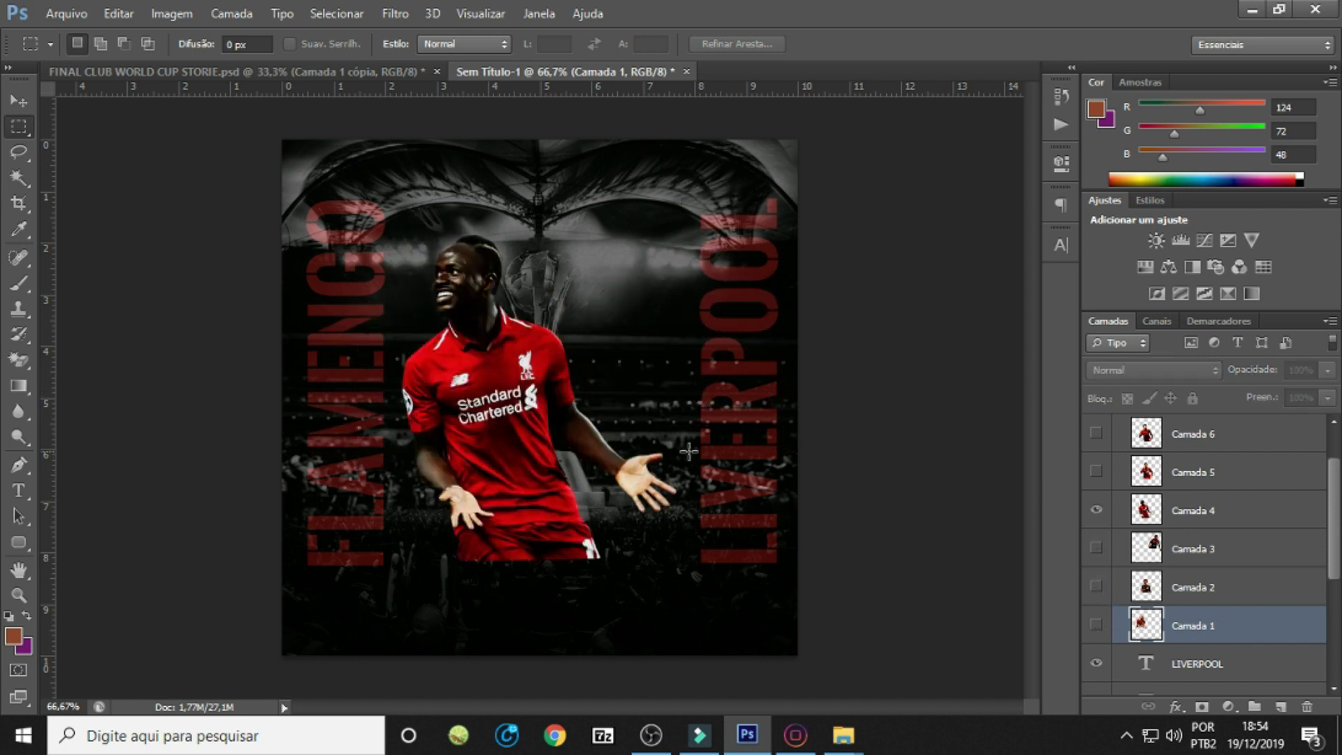
click(1096, 510)
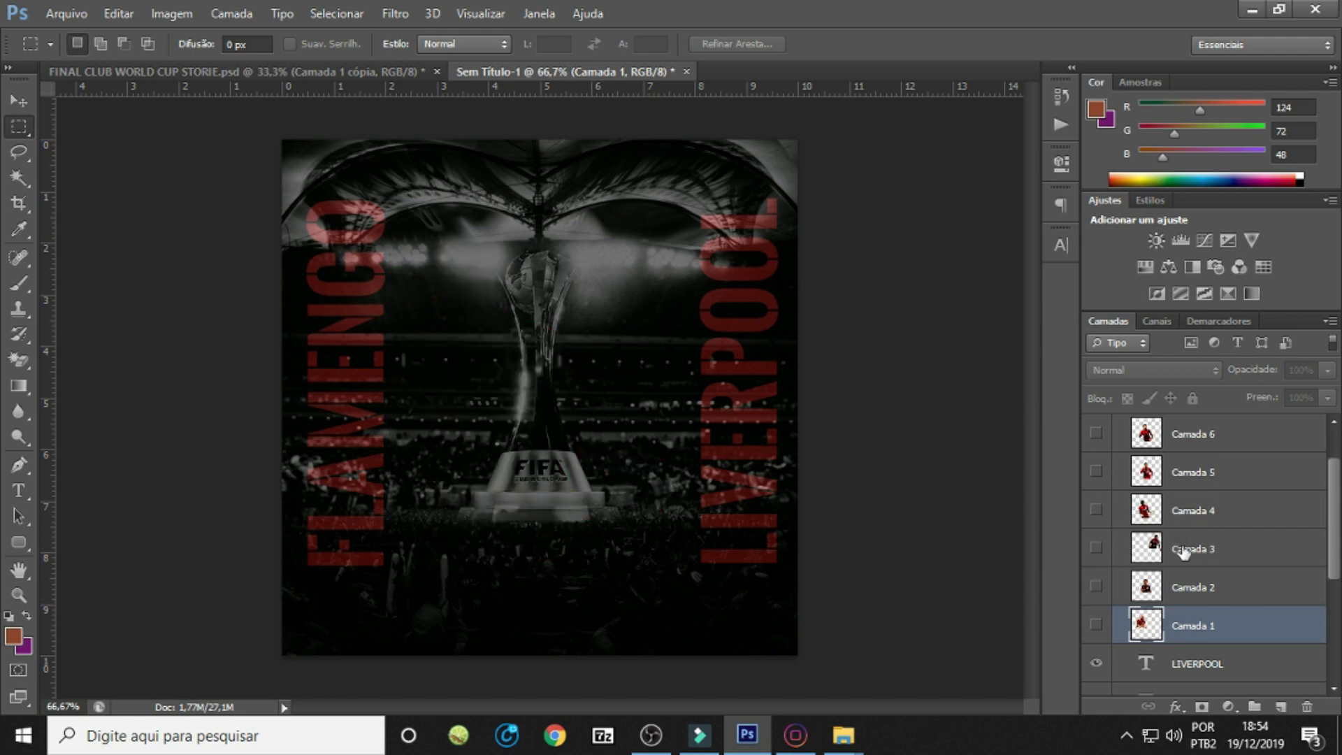
click(1096, 624)
Show Flamengo players Camada 1–3 and place them on the poster's left side.
mouse_move(506, 365)
mouse_down()
mouse_move(466, 365)
mouse_move(484, 366)
mouse_up()
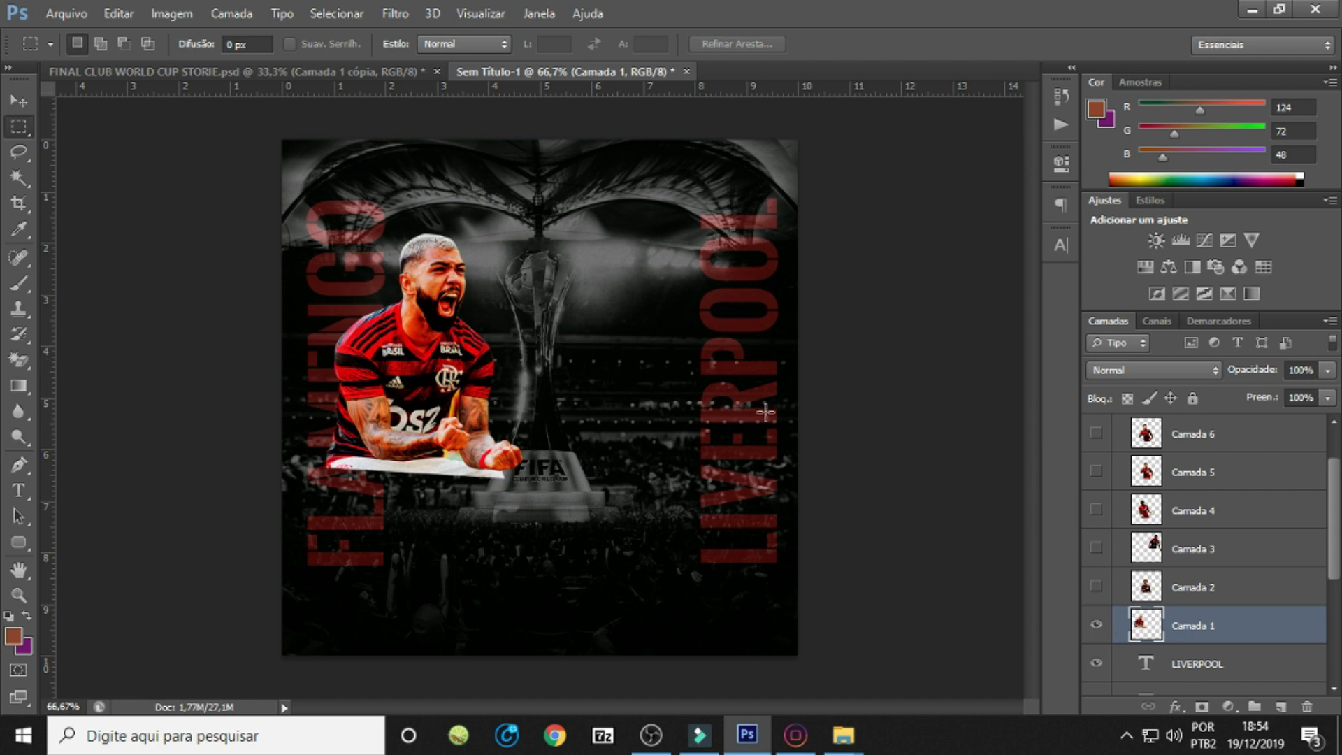
click(1095, 587)
click(1188, 587)
drag(607, 434, 435, 484)
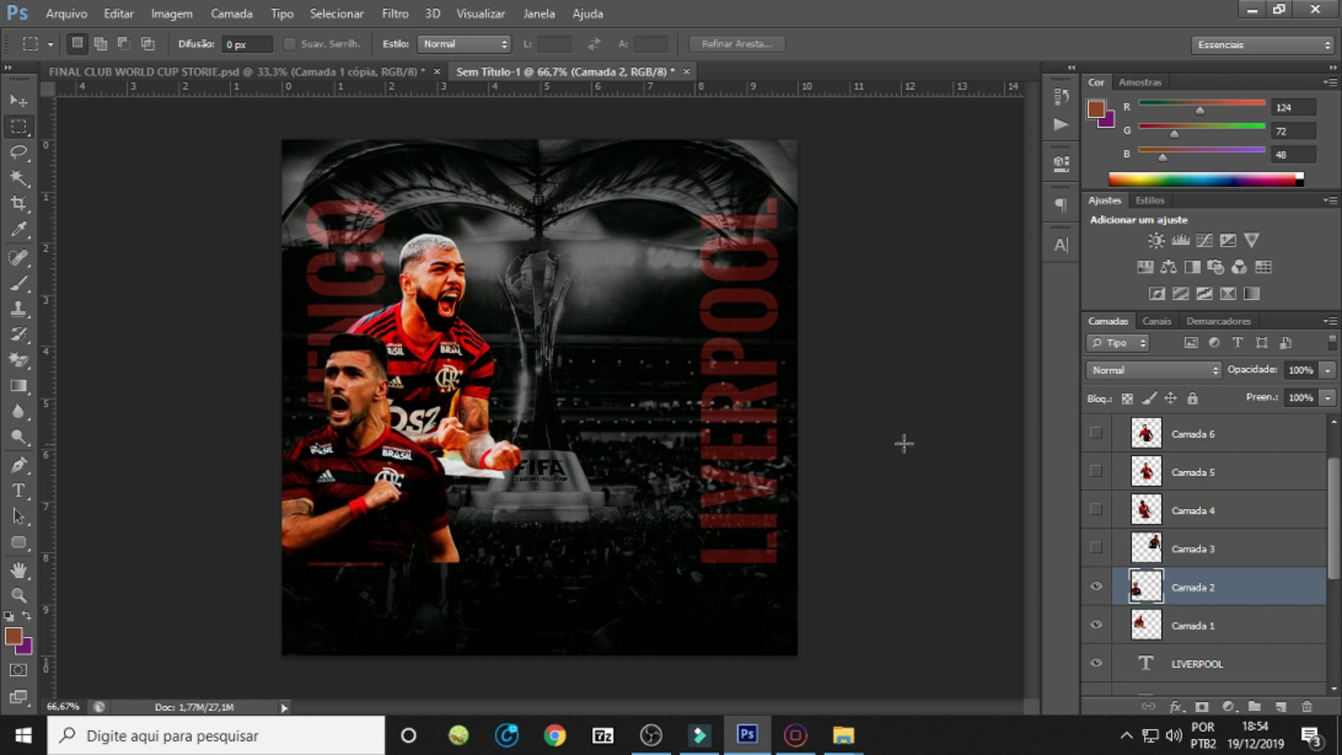
click(1096, 549)
click(1146, 548)
mouse_move(692, 301)
mouse_down()
mouse_move(487, 497)
mouse_move(464, 498)
mouse_up()
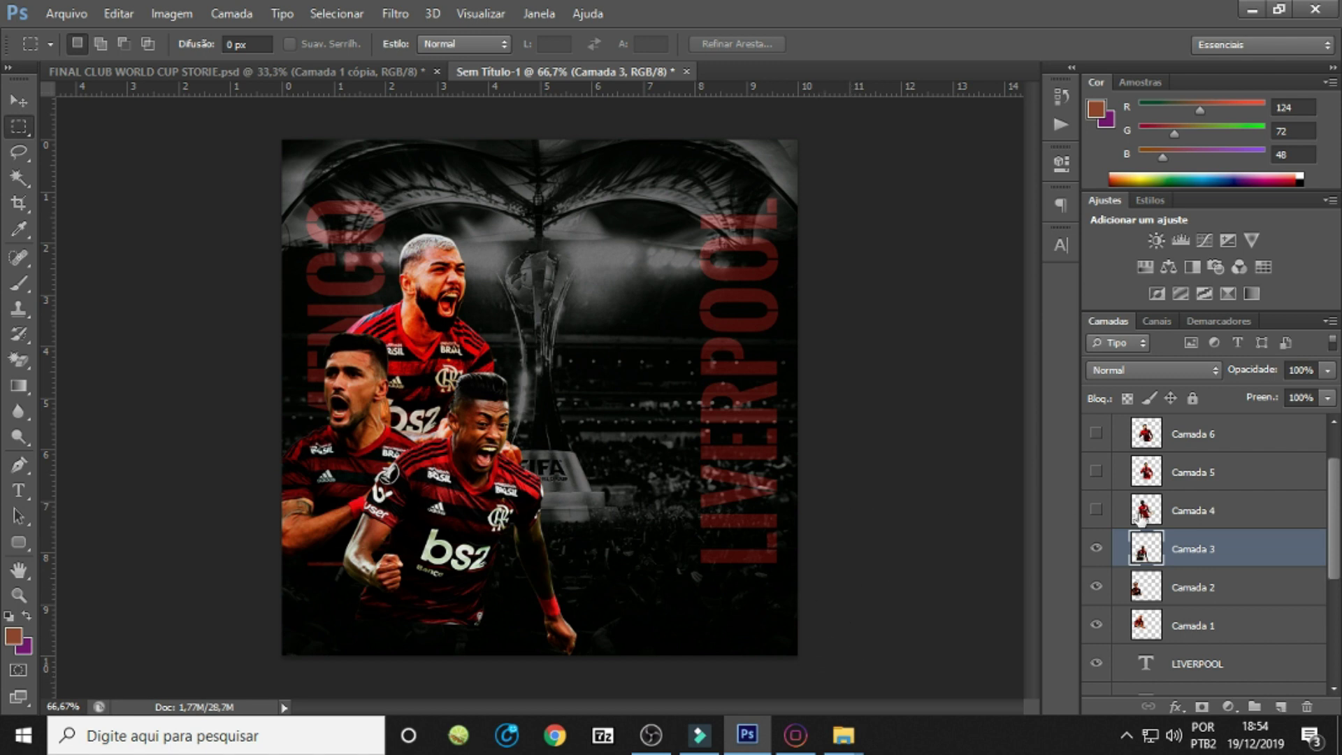
Show Liverpool players Camada 4–6, place them on the right, and reorder Camada 5 and 6.
click(1096, 511)
click(1146, 510)
drag(542, 434, 699, 567)
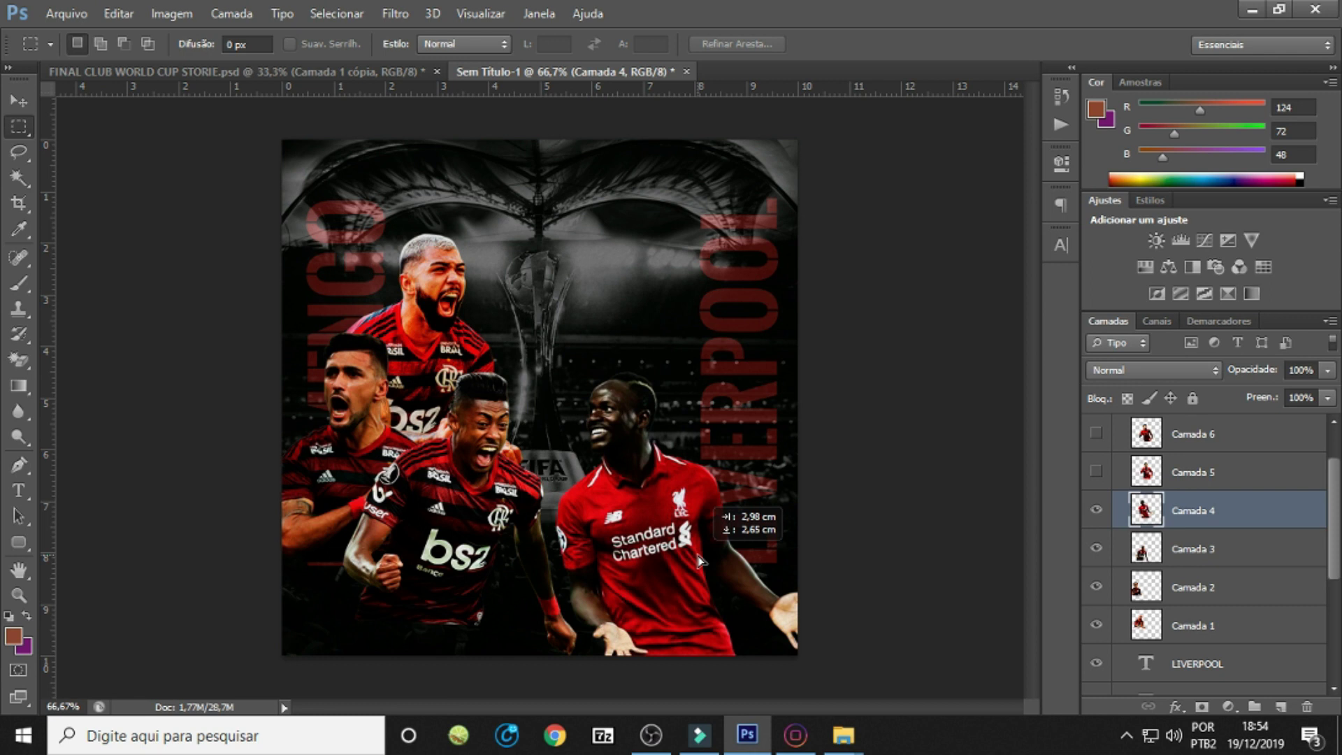
click(1096, 472)
drag(1147, 472, 1188, 513)
drag(591, 388, 777, 463)
click(1096, 433)
drag(1220, 434, 1236, 531)
drag(544, 377, 699, 364)
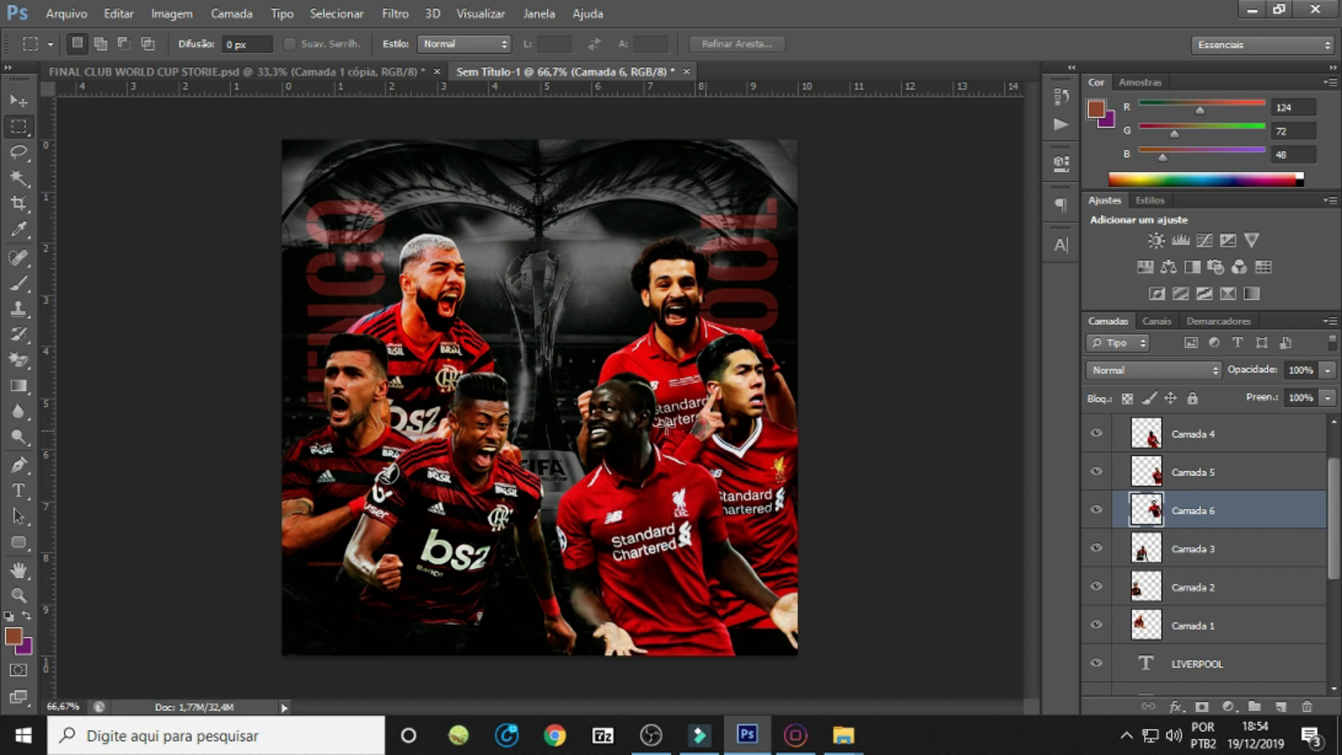
Group Camada 1–3 into Agrupar 1 and Camada 4–6 into Agrupar 2.
click(1198, 552)
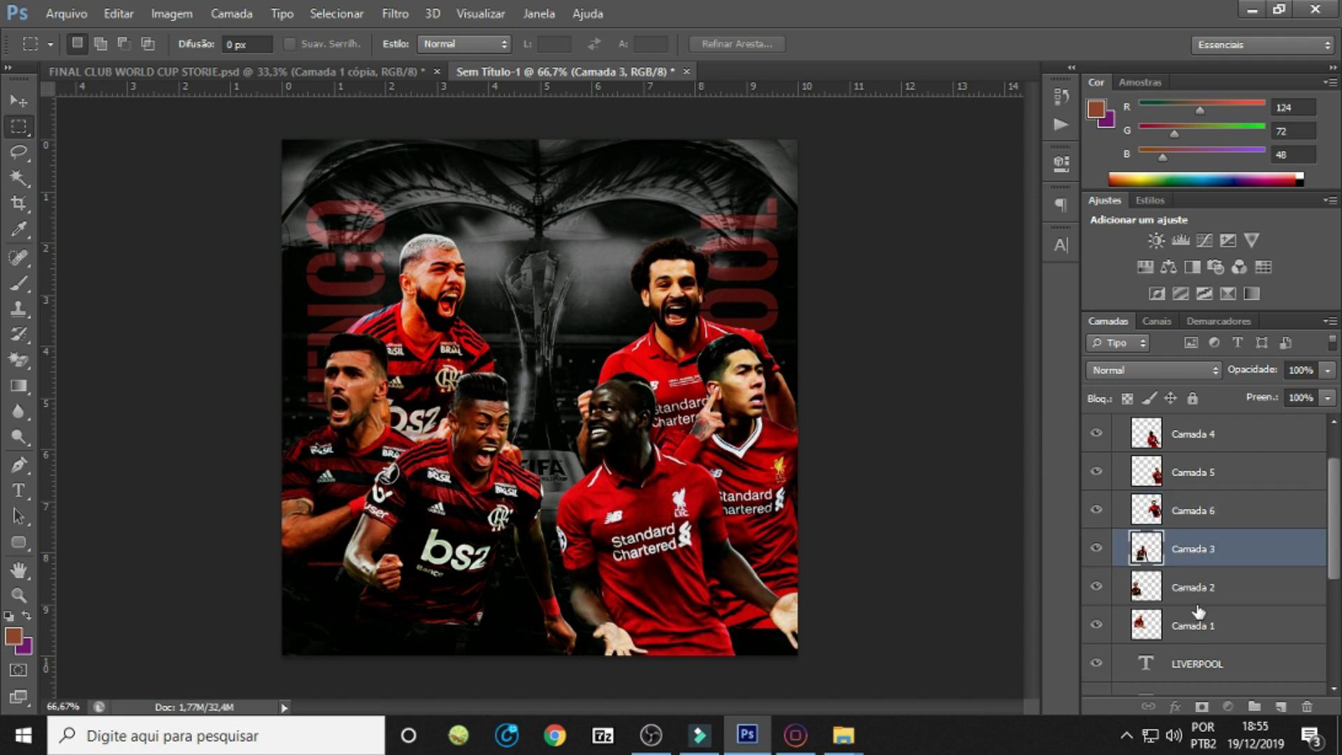
shift+click(1195, 615)
key(ctrl+g)
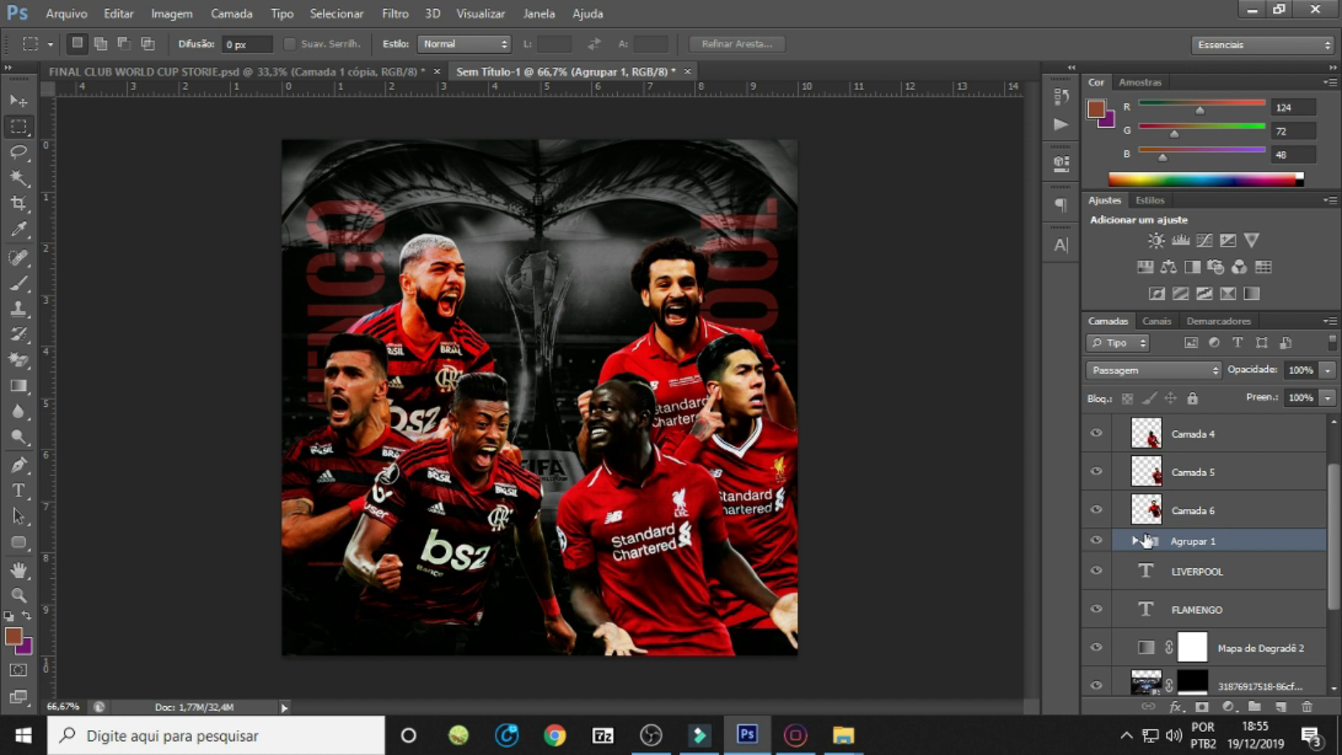
click(1198, 517)
shift+click(1203, 437)
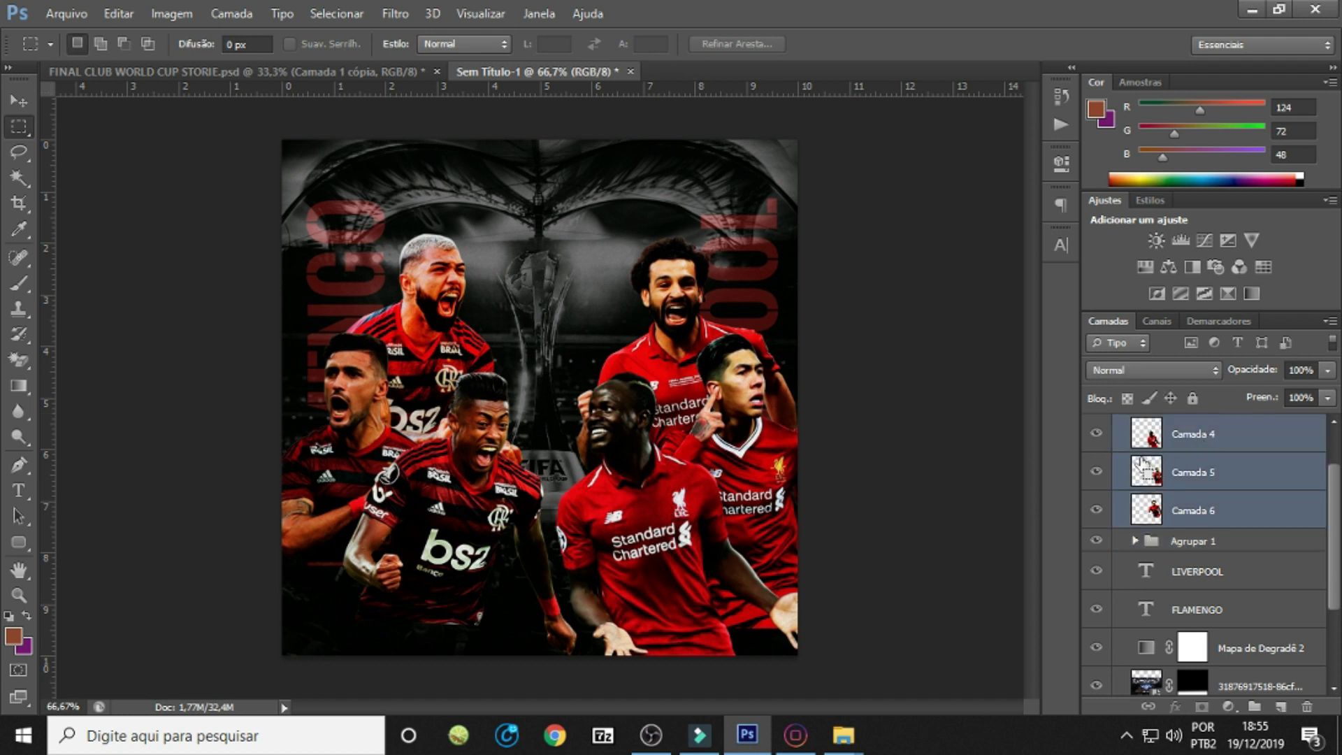
key(ctrl+g)
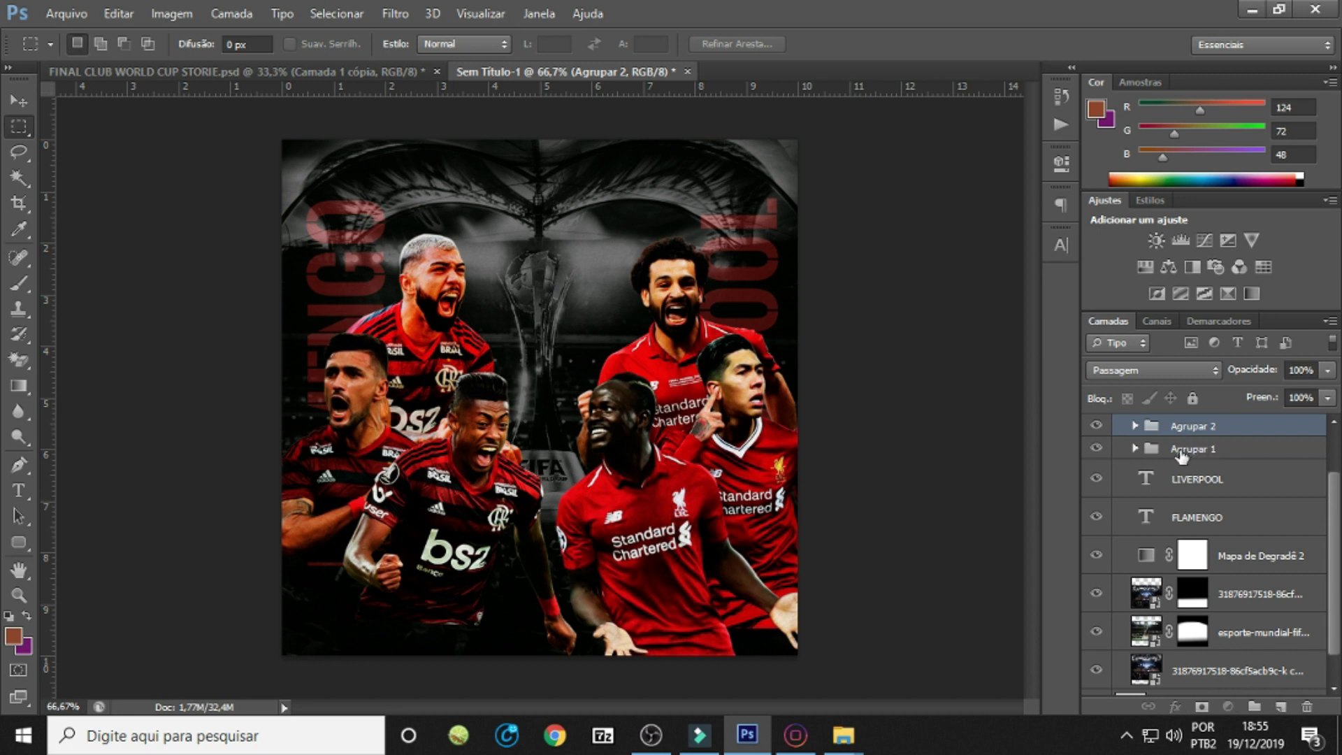
Nudge the Flamengo group left and add a horizontal guide near the top.
click(1188, 449)
drag(515, 441, 494, 440)
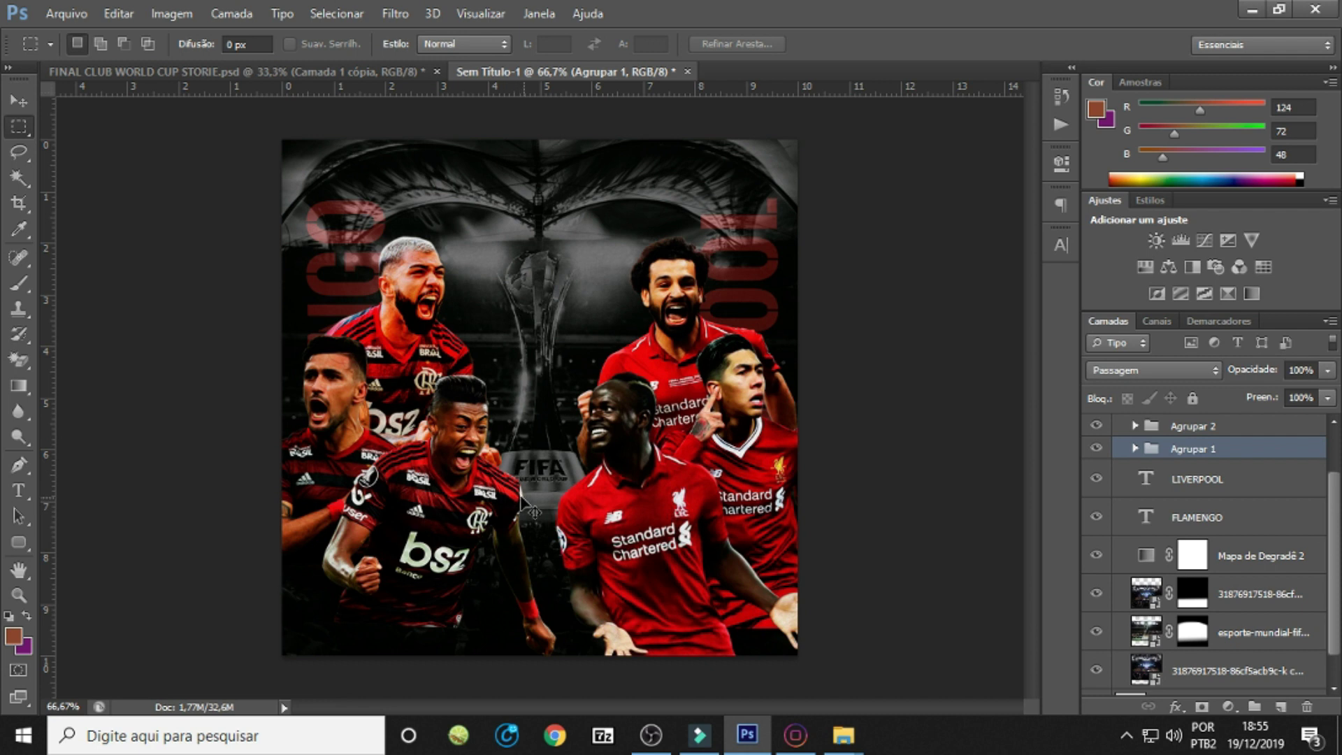
drag(524, 501, 518, 501)
drag(655, 91, 648, 235)
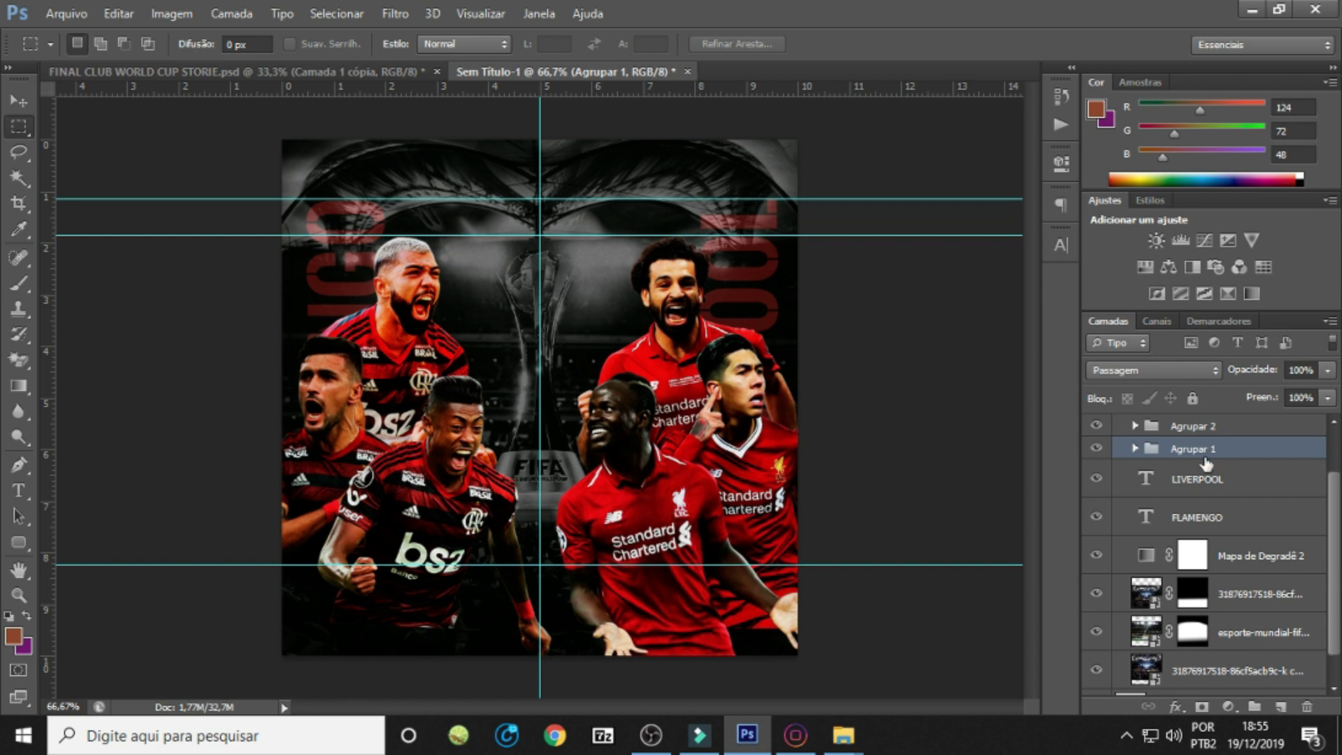
Scale both player groups together down to about 91%.
shift+click(1203, 427)
key(ctrl+t)
drag(842, 236, 790, 241)
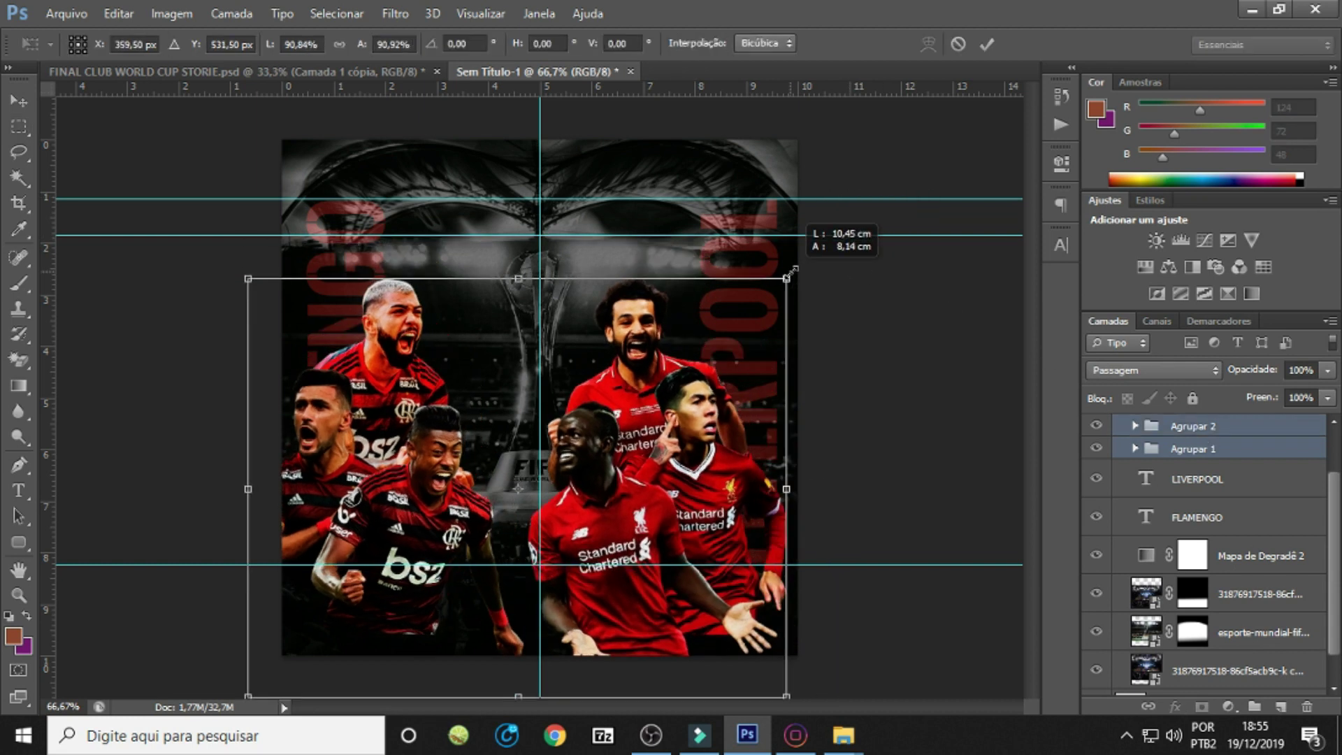
drag(716, 323, 727, 344)
key(m)
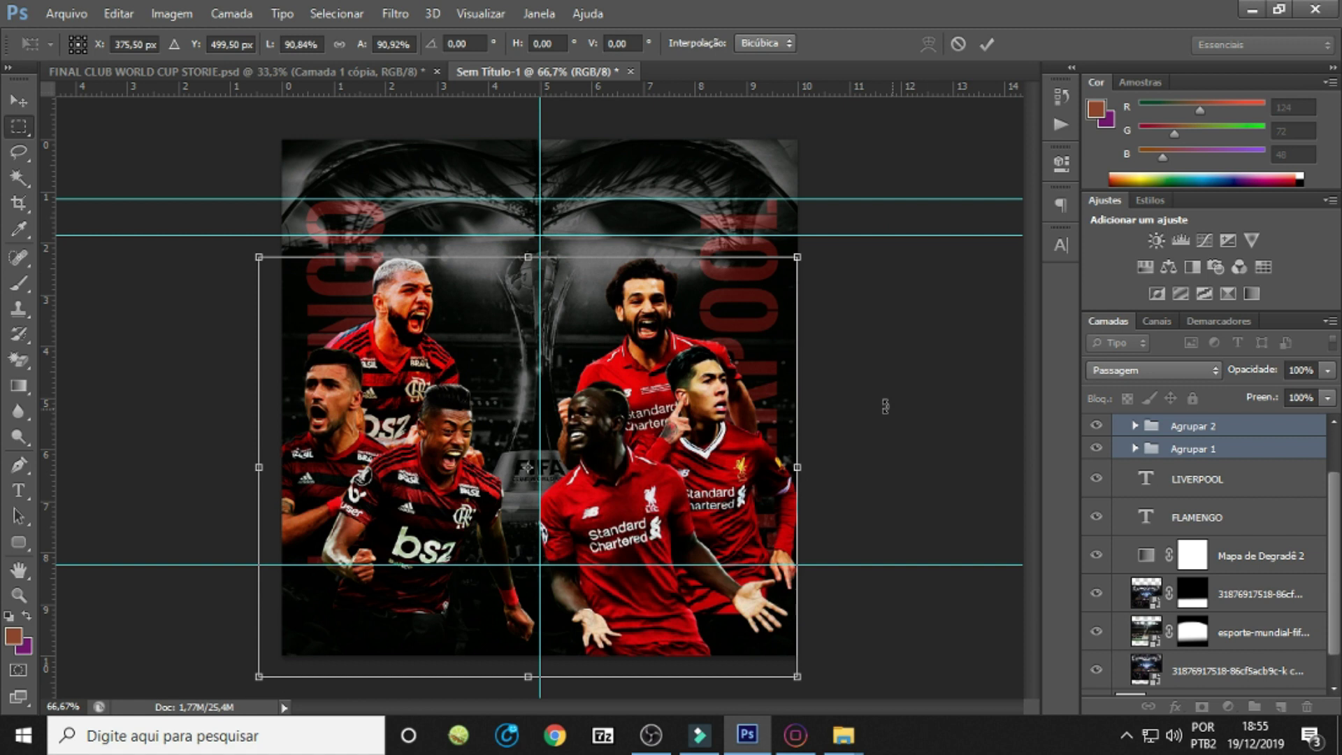
Shift the Flamengo group left and down and the Liverpool group right.
click(1188, 449)
drag(756, 481, 745, 487)
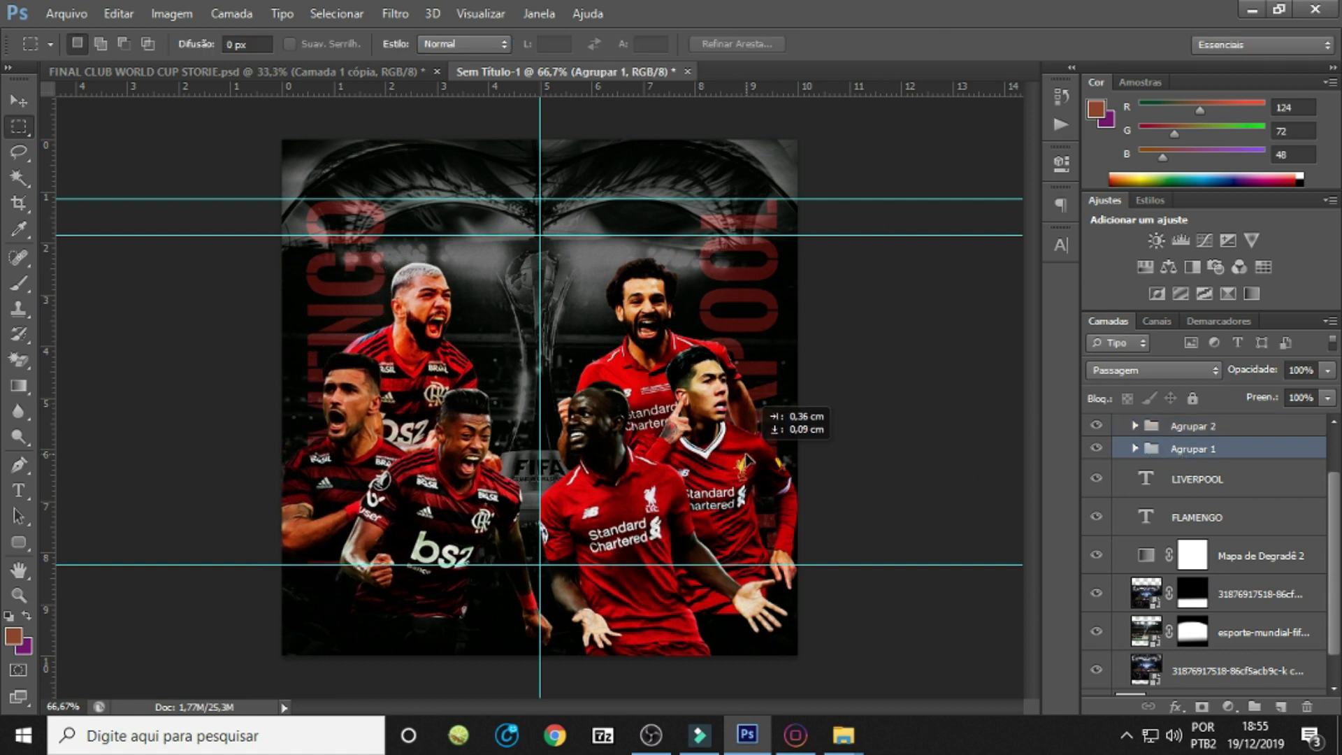
click(1205, 426)
drag(716, 436, 749, 437)
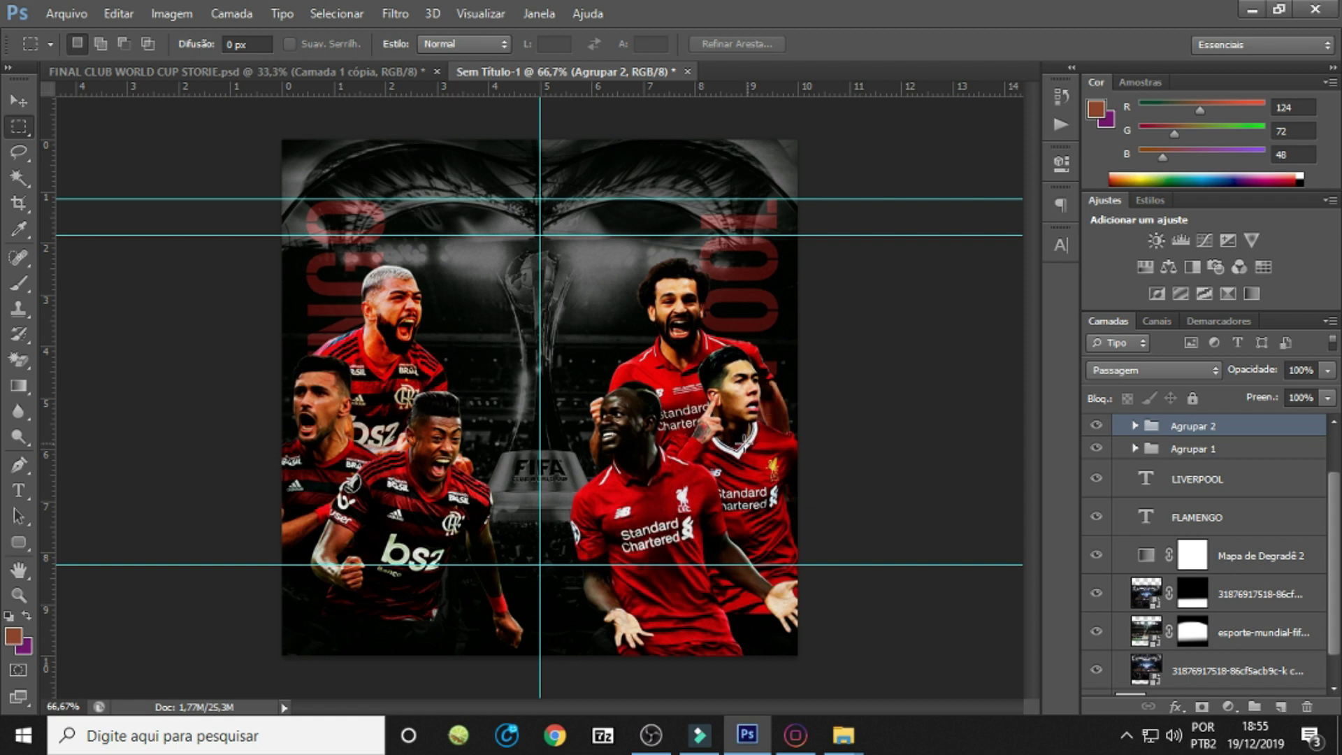
Rename the groups JOGADOIRES FLAMENGO and JOGADORES LIVERPOOL.
click(1203, 454)
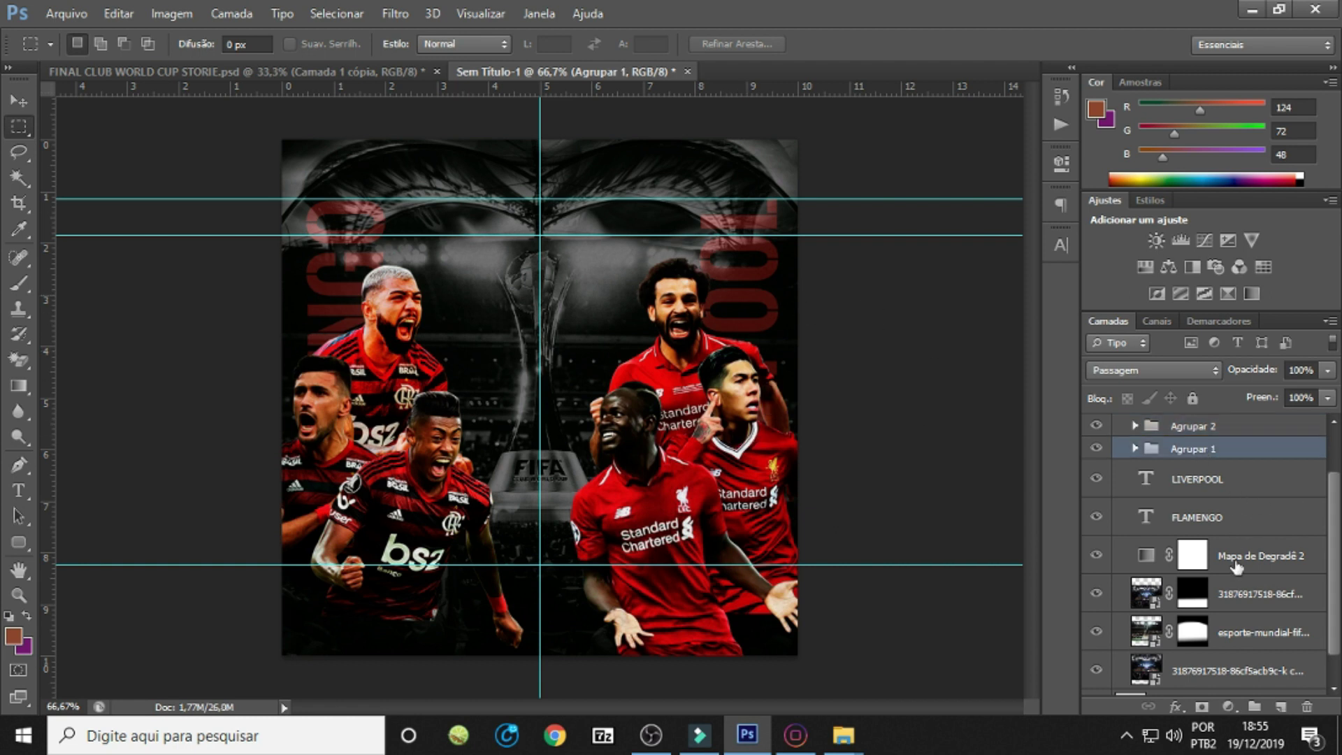
click(1096, 448)
double_click(1183, 451)
text(JOGA)
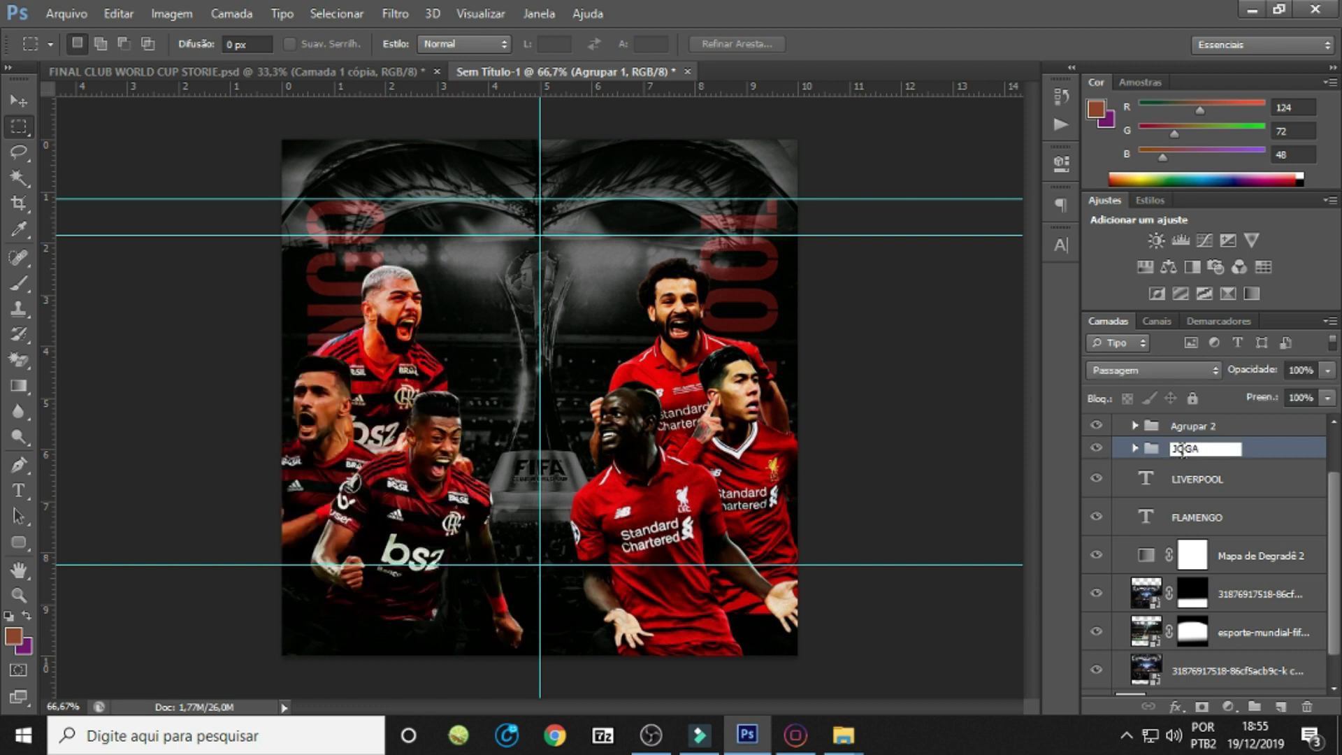
text(LAMENGO)
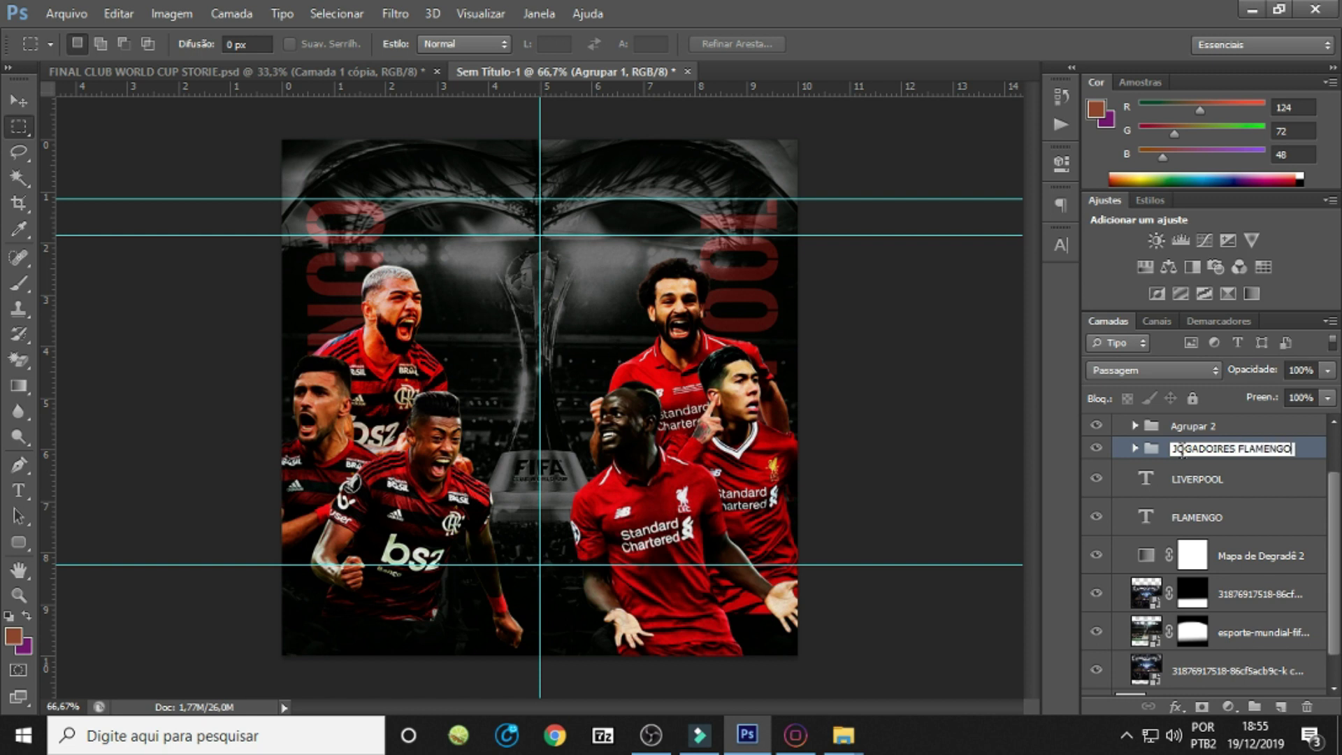
key(Return)
double_click(1195, 423)
text(JOGADORES LI)
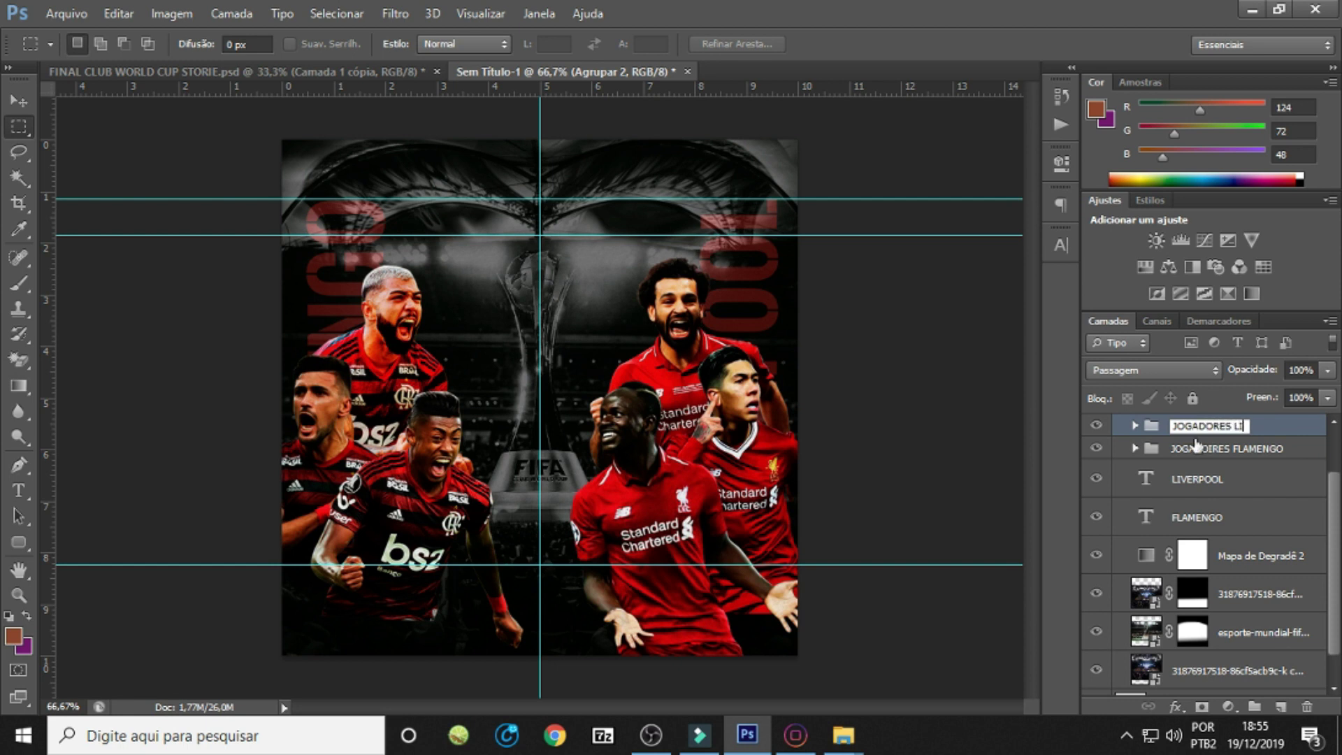
text(VERPOO)
text(L)
key(Return)
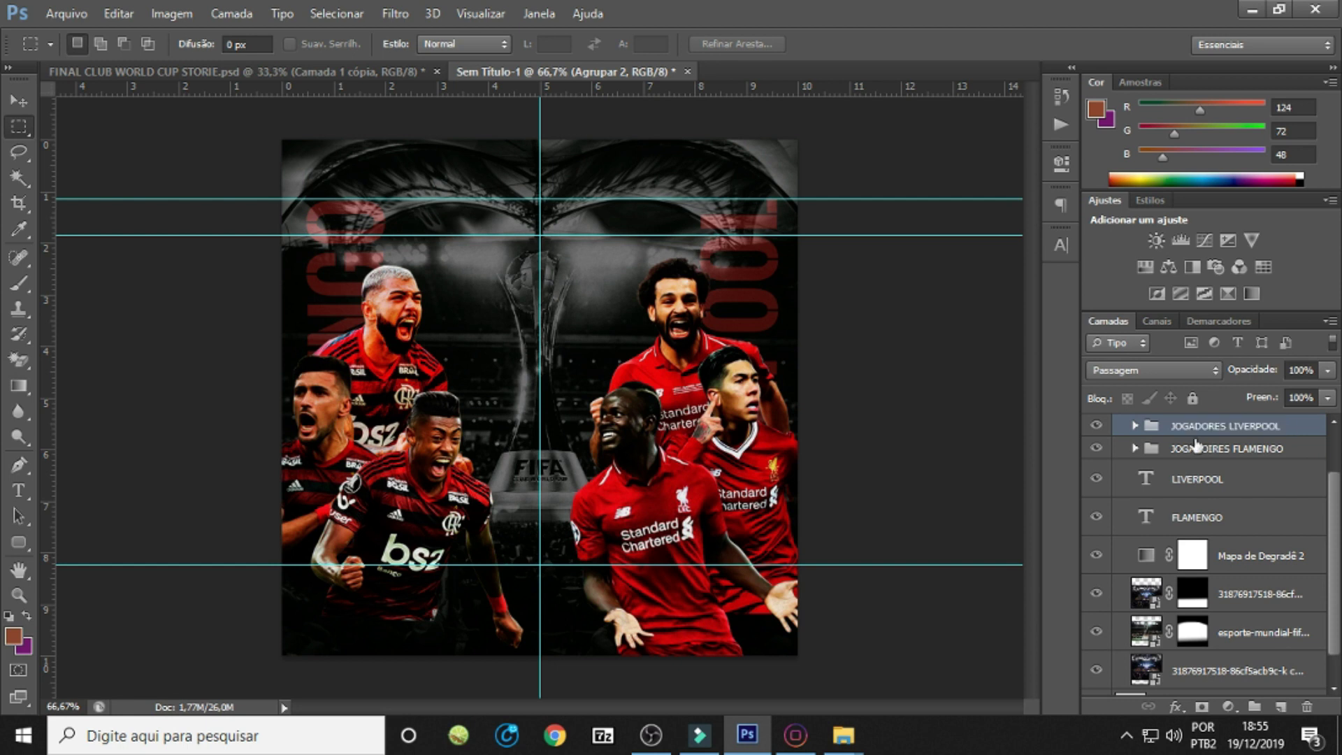
click(1228, 704)
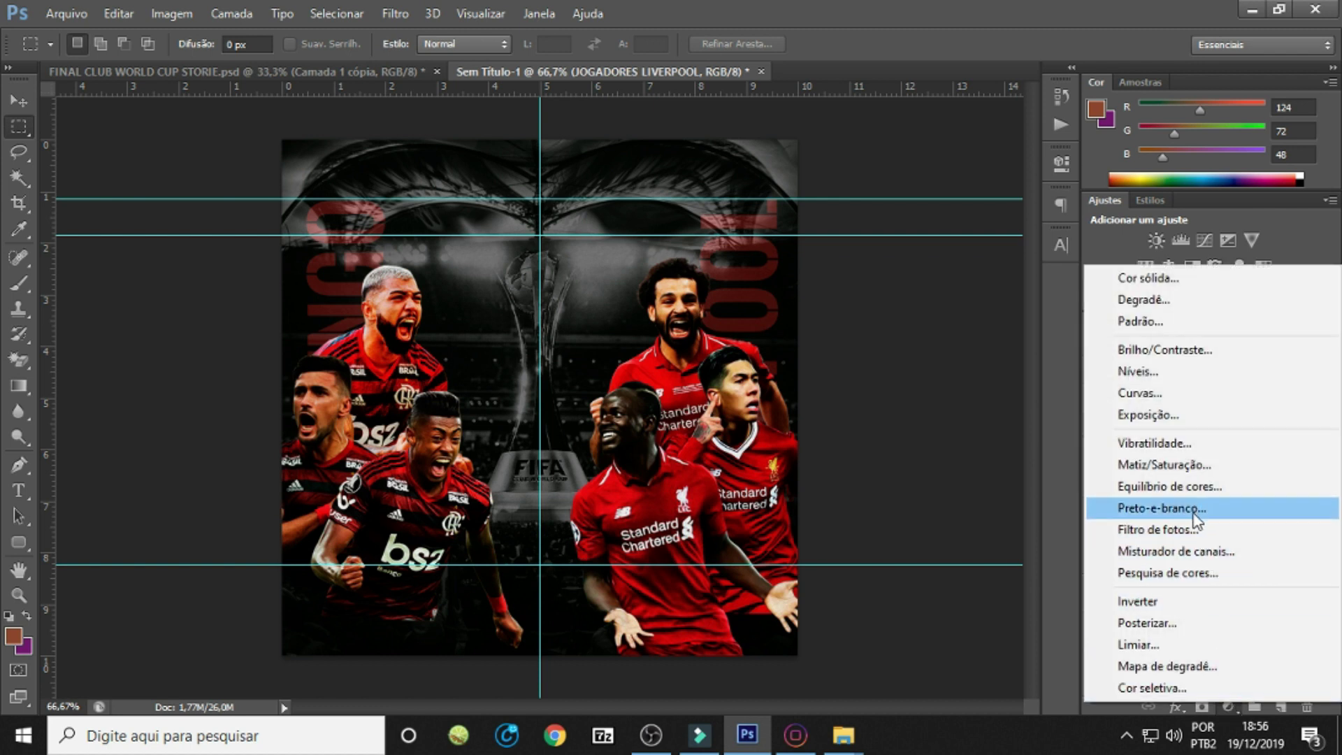
Add a Black & White adjustment clipped to JOGADORES LIVERPOOL with 80% fill.
click(1195, 509)
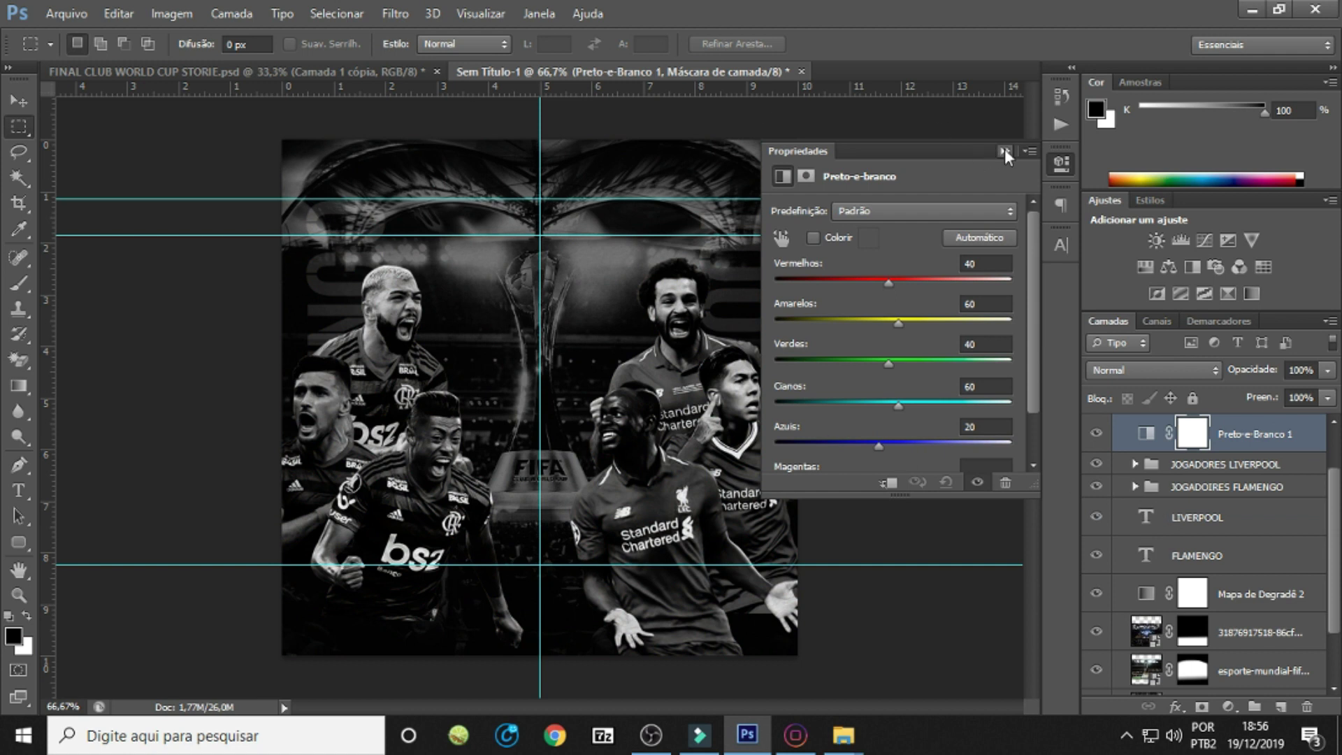
click(1004, 151)
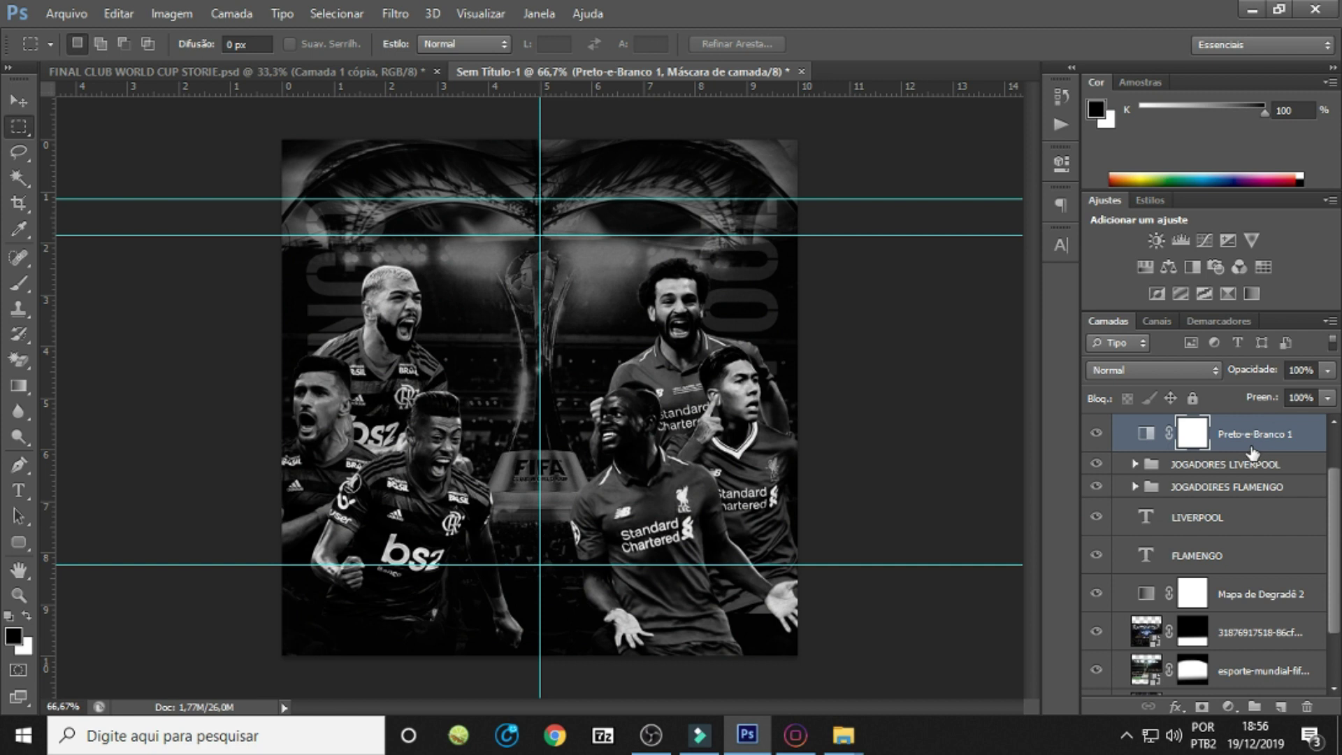
mouse_move(1251, 448)
mouse_down()
mouse_move(1252, 470)
mouse_move(1251, 447)
mouse_up()
drag(1248, 451, 1248, 464)
alt+click(1254, 449)
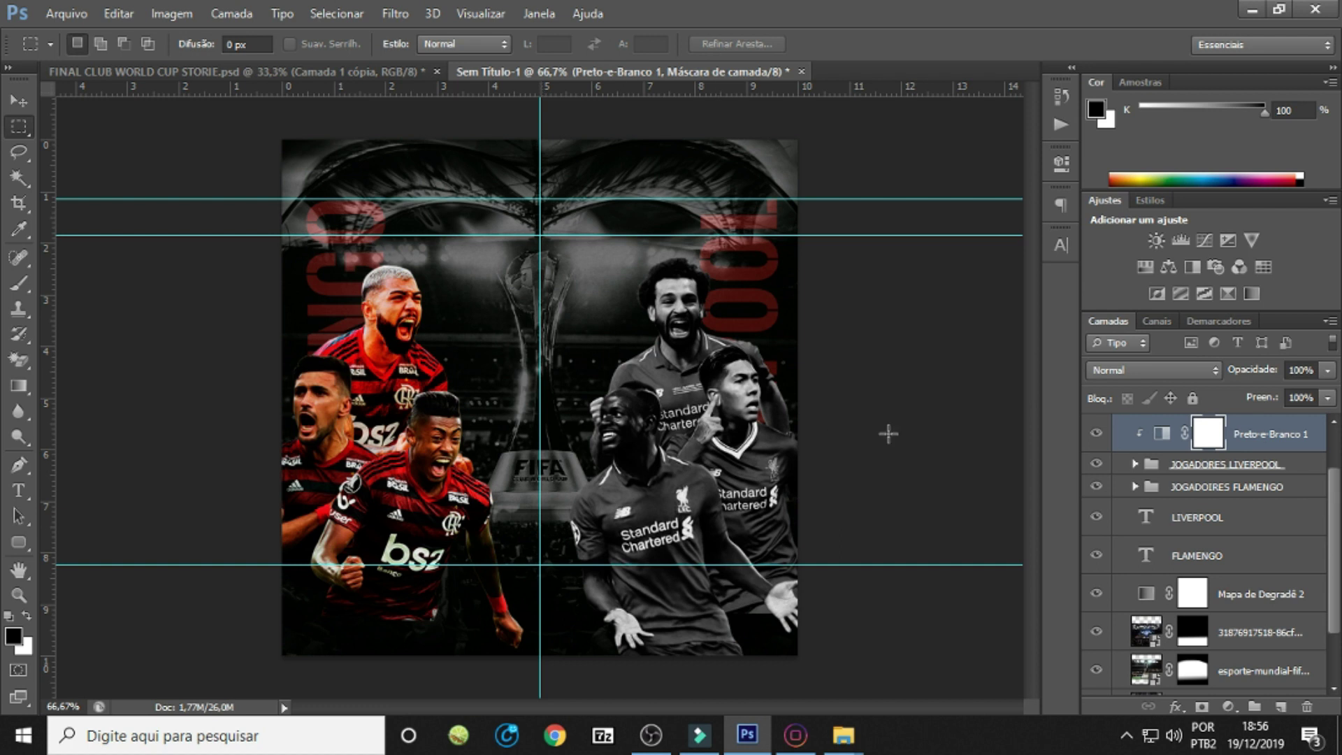
click(1325, 400)
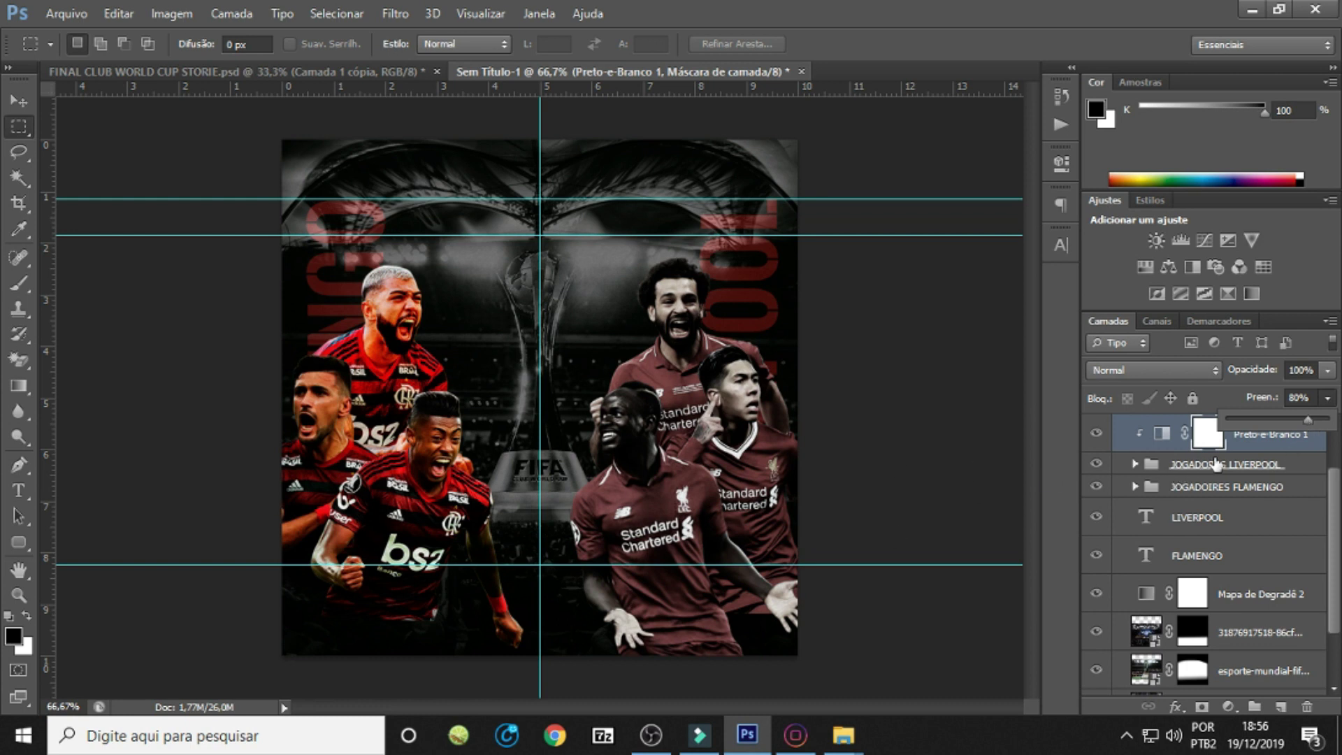
click(1257, 436)
Duplicate the adjustment above JOGADOIRES FLAMENGO and clip it to that group.
drag(1254, 440, 1249, 446)
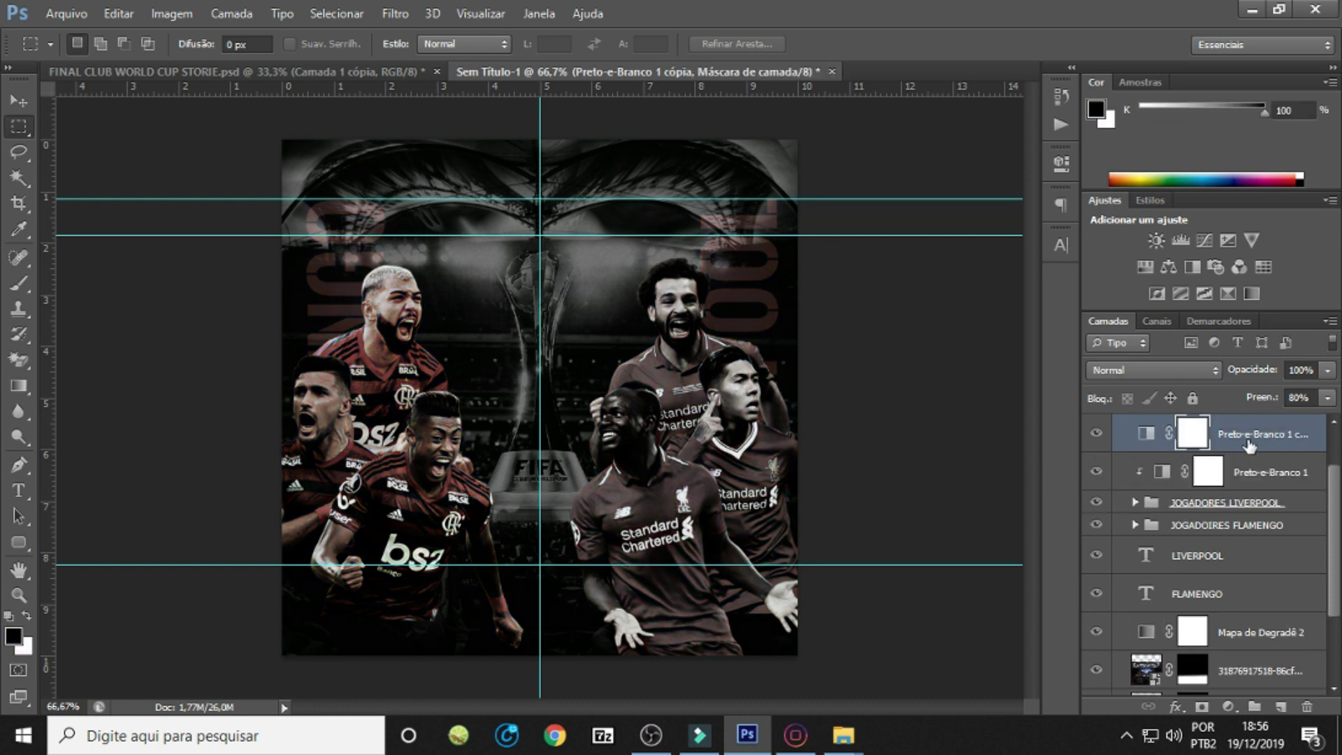
drag(1256, 438, 1250, 517)
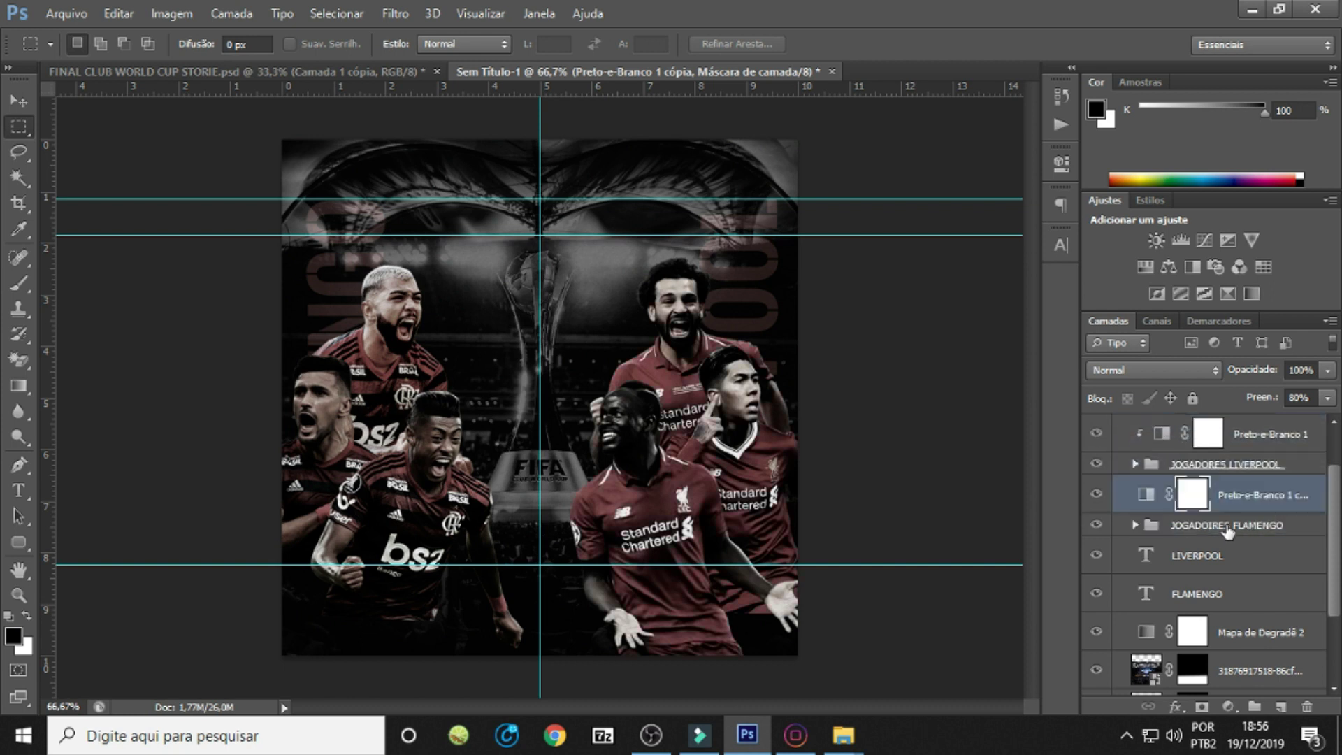
alt+click(1264, 512)
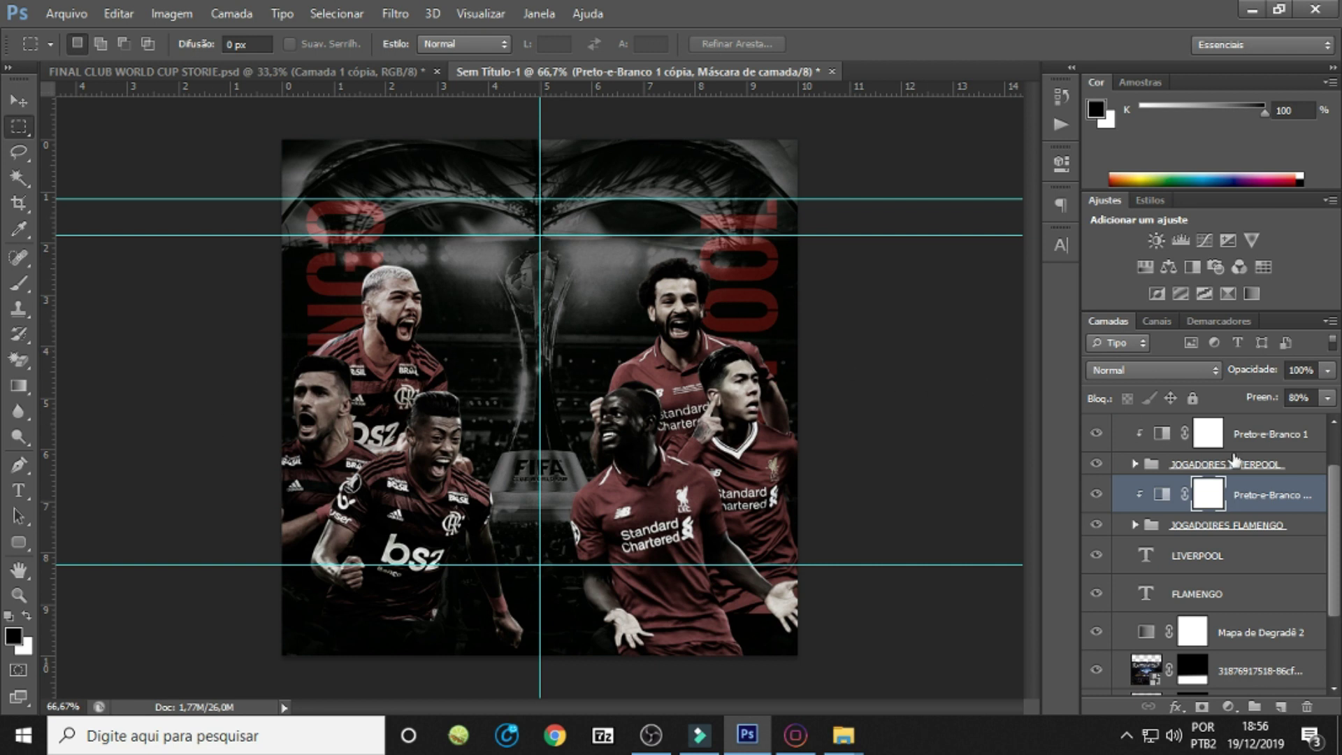
scroll(1327, 468, up, 1)
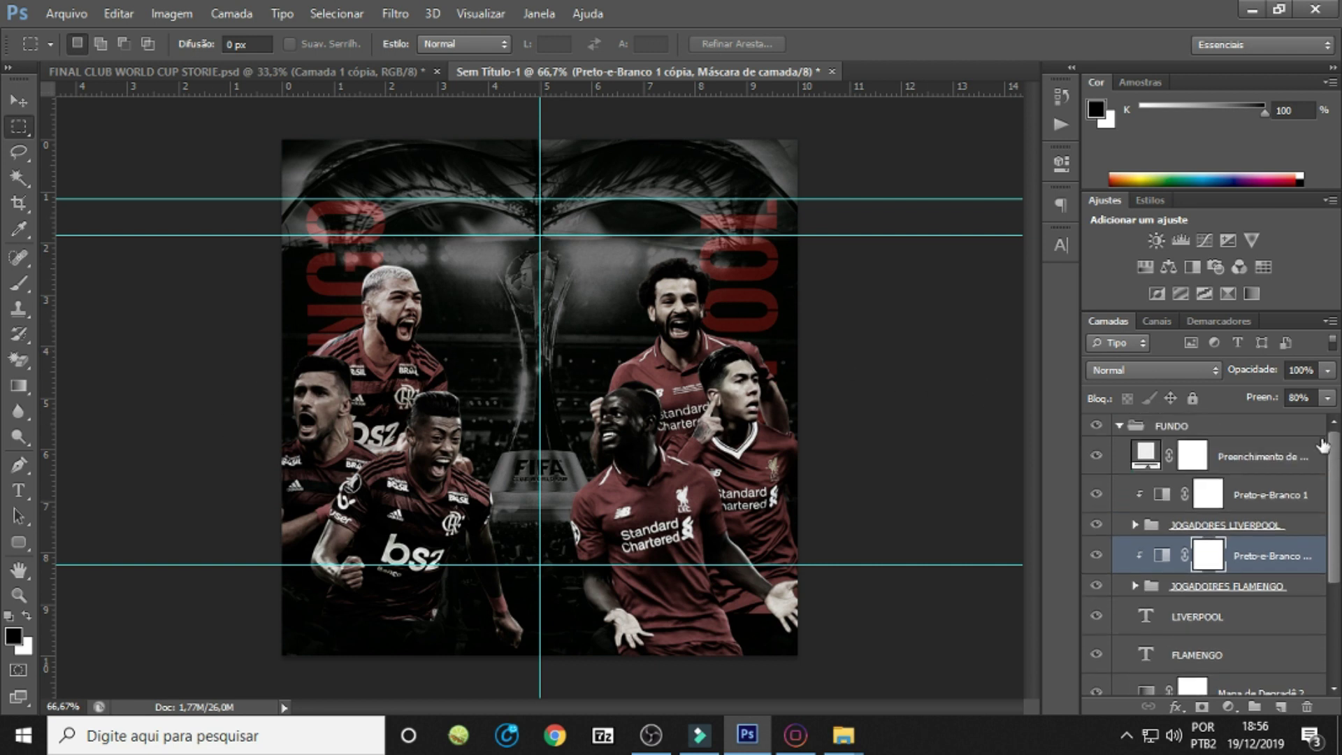
Select both player groups and both black-and-white adjustments and move them above FUNDO.
click(1117, 425)
click(1118, 425)
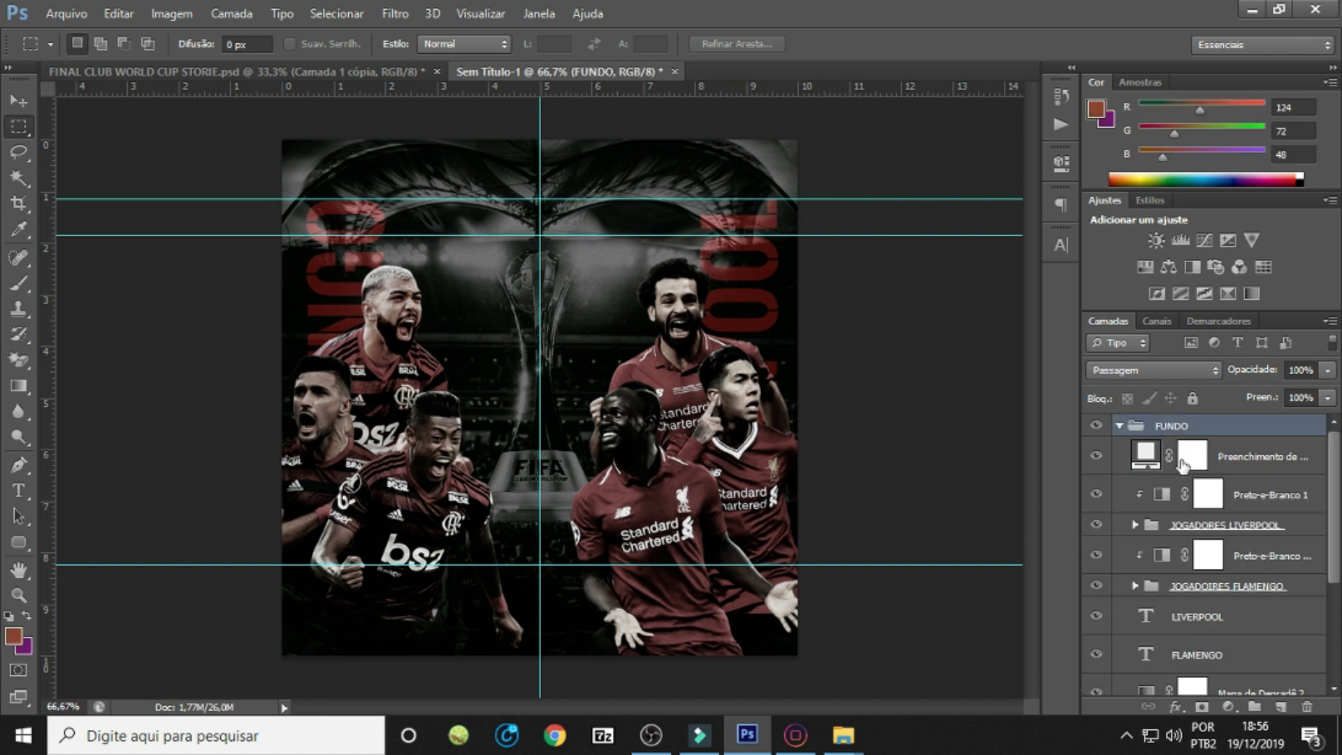
click(1253, 524)
ctrl+click(1251, 495)
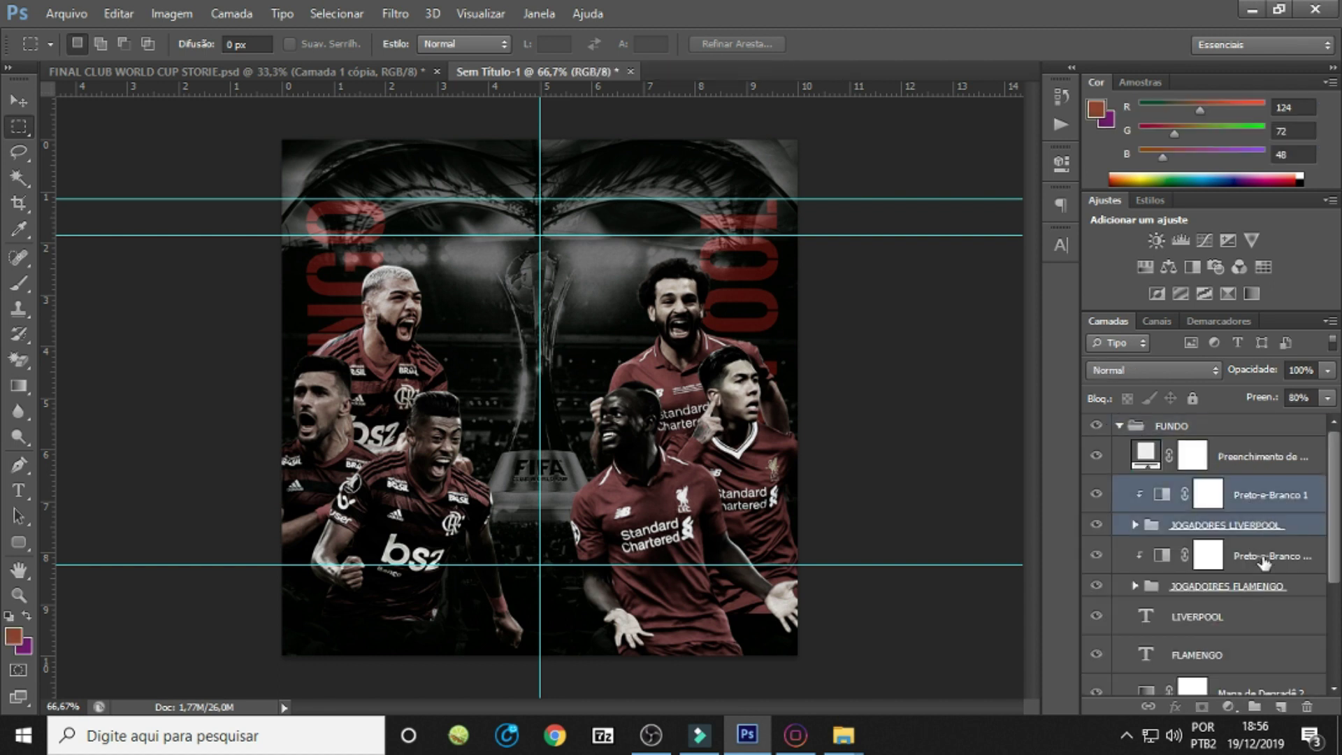
ctrl+click(1264, 557)
ctrl+click(1255, 606)
ctrl+click(1256, 613)
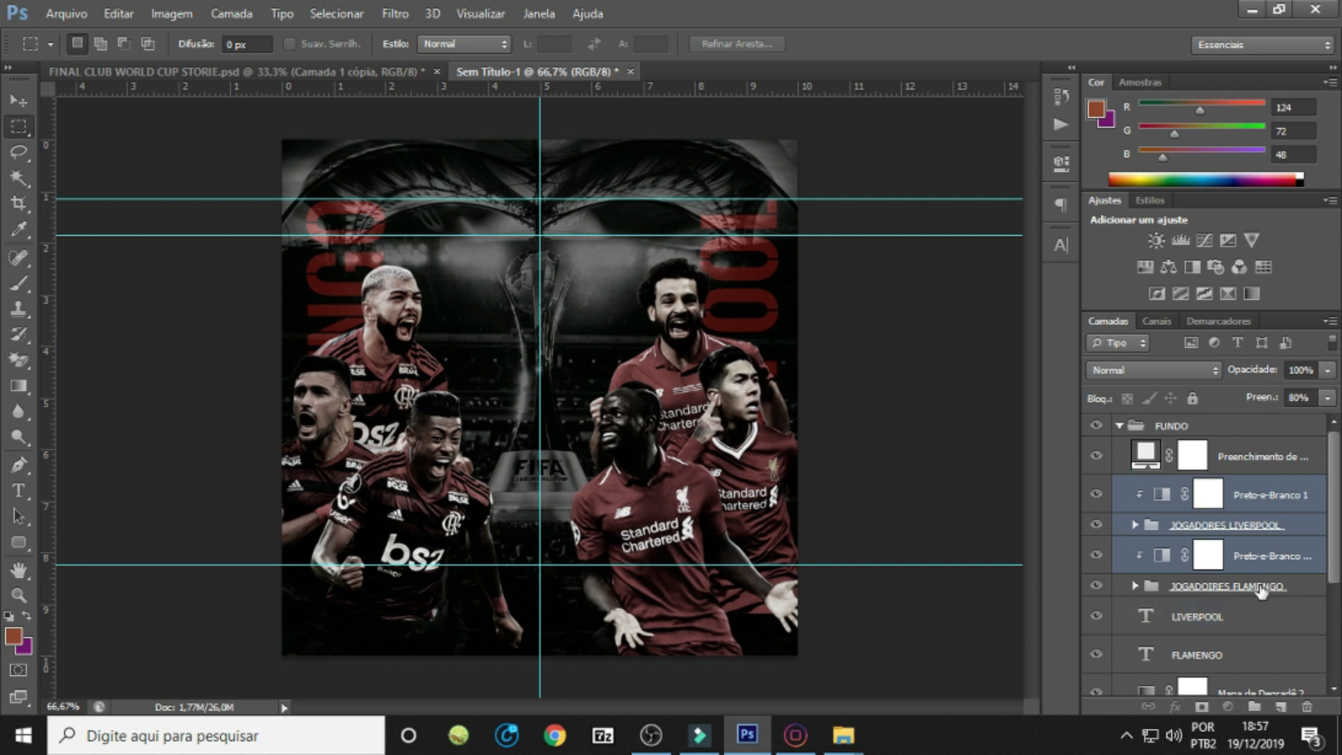
ctrl+click(1262, 586)
drag(1250, 496, 1230, 417)
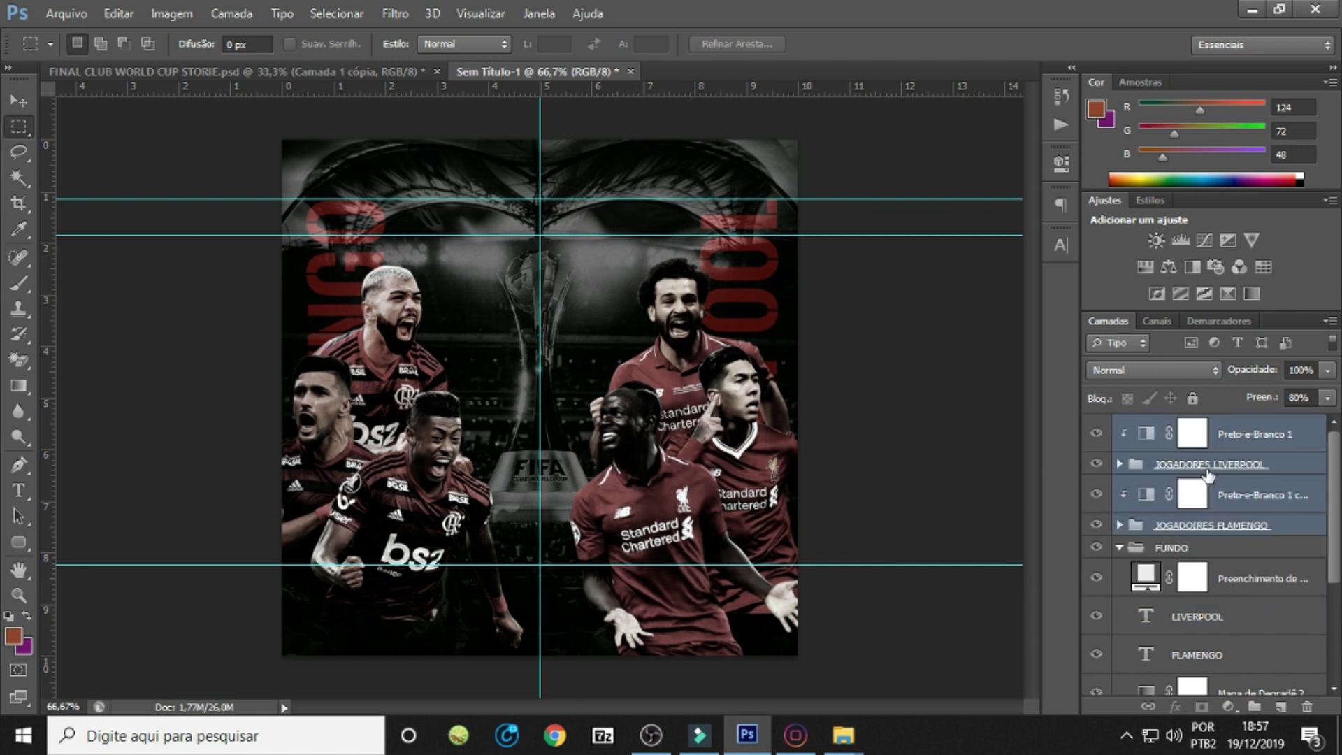
Group the four layers into a group named jogadores and collapse FUNDO.
key(ctrl+g)
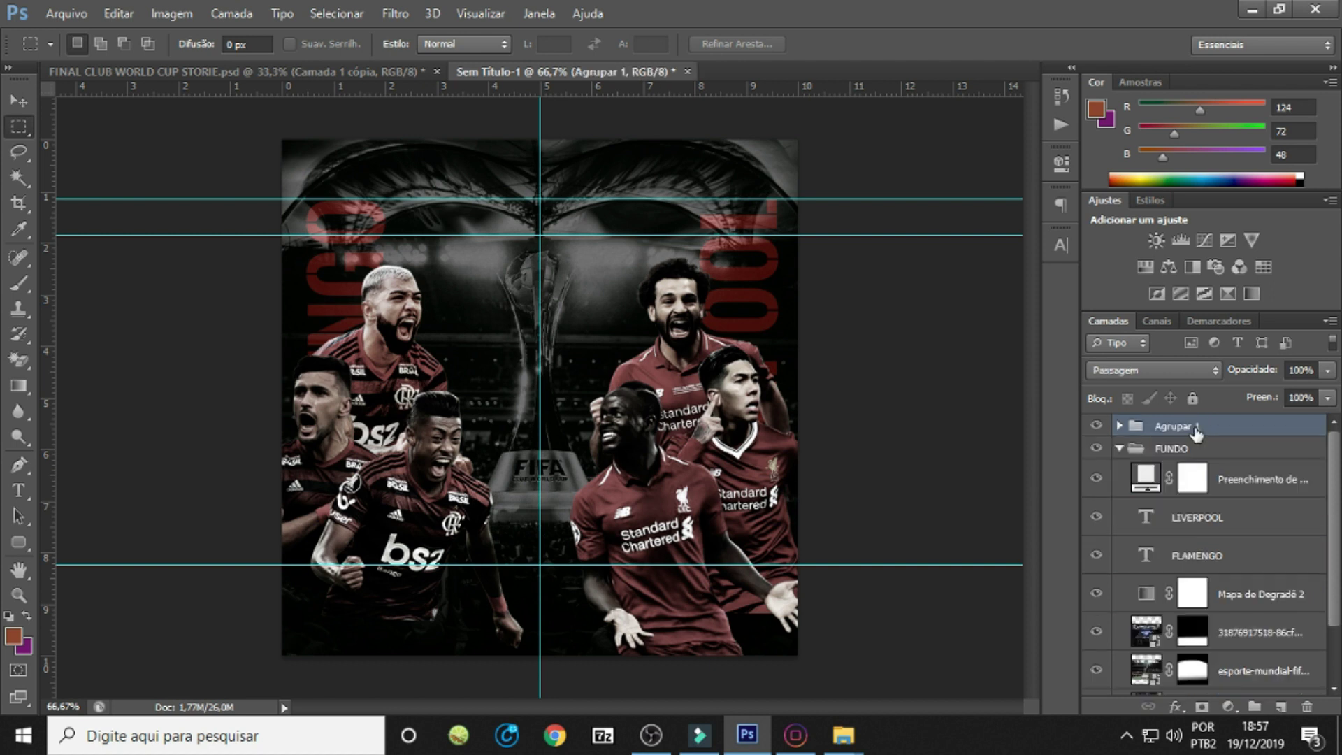
double_click(1188, 428)
text(res)
key(Return)
click(1119, 447)
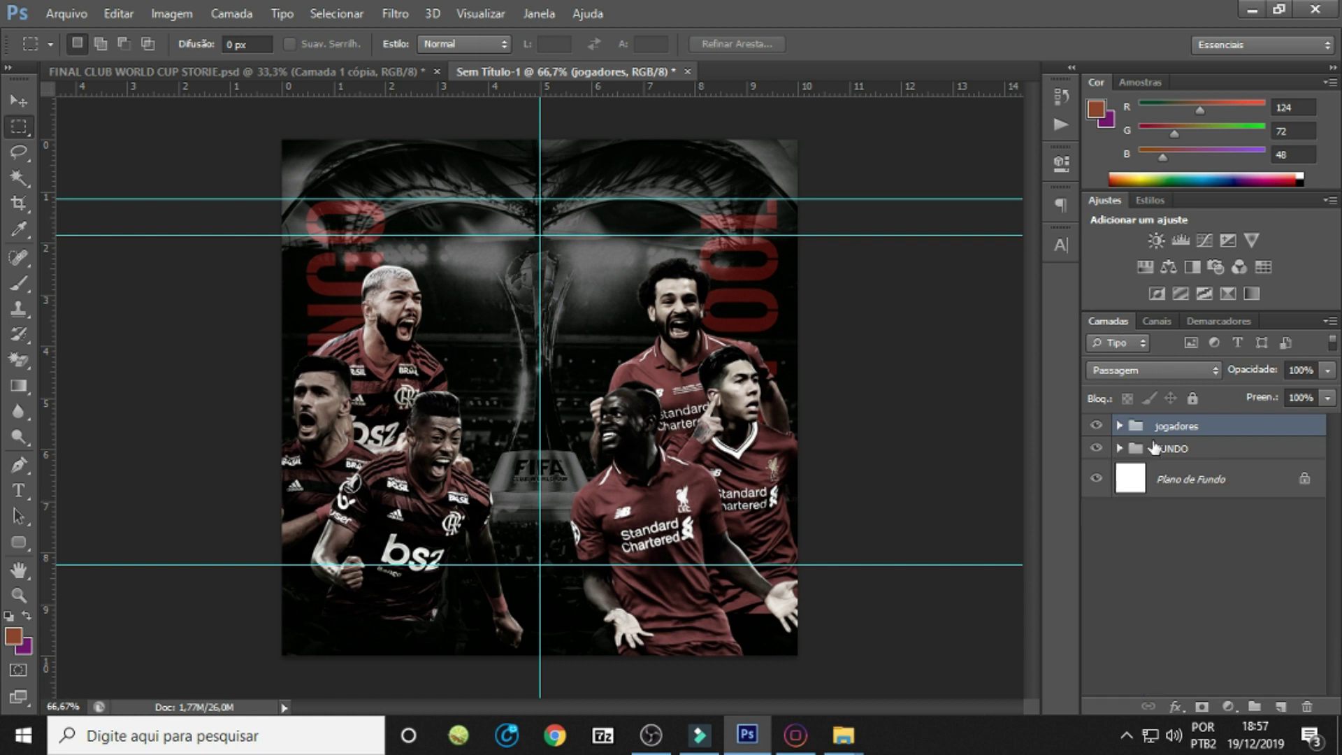
Mask the jogadores group and fade the players' bottom to black with gradients.
double_click(1201, 707)
key(g)
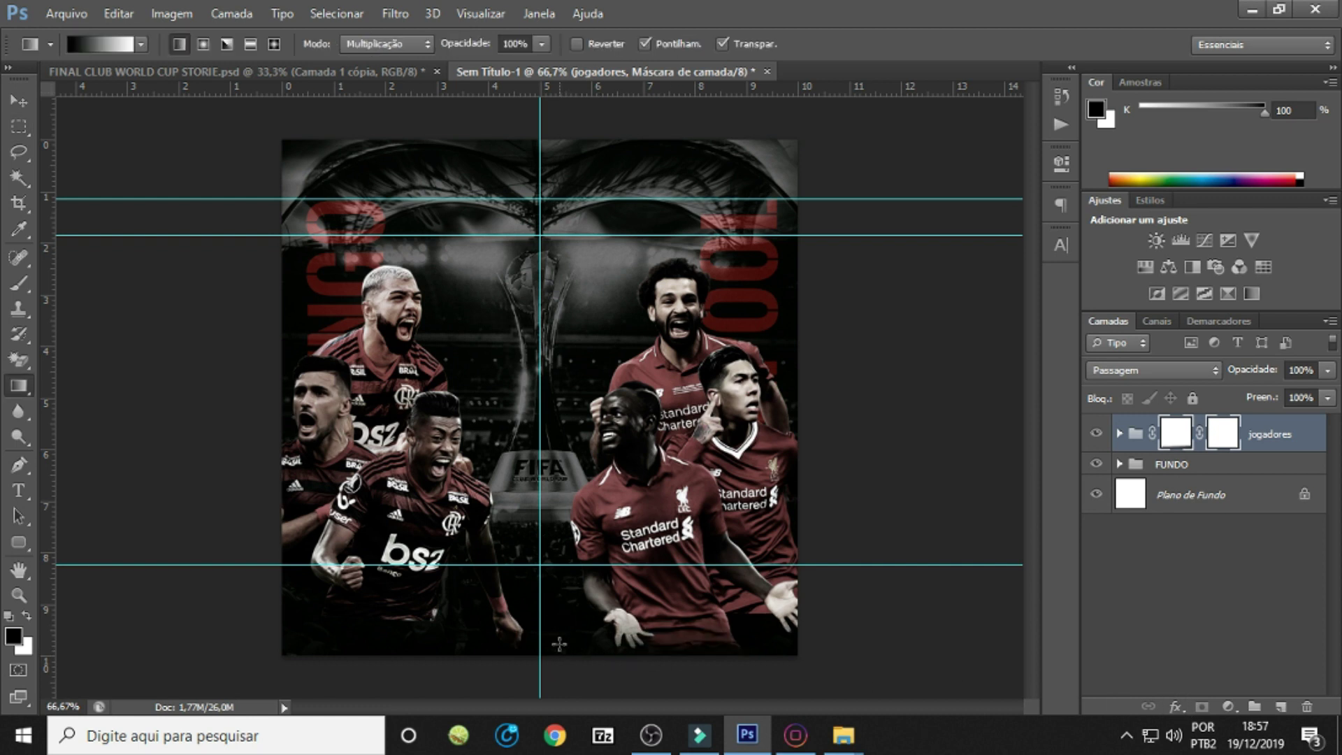
mouse_move(557, 676)
mouse_down()
mouse_move(555, 591)
mouse_move(520, 579)
mouse_up()
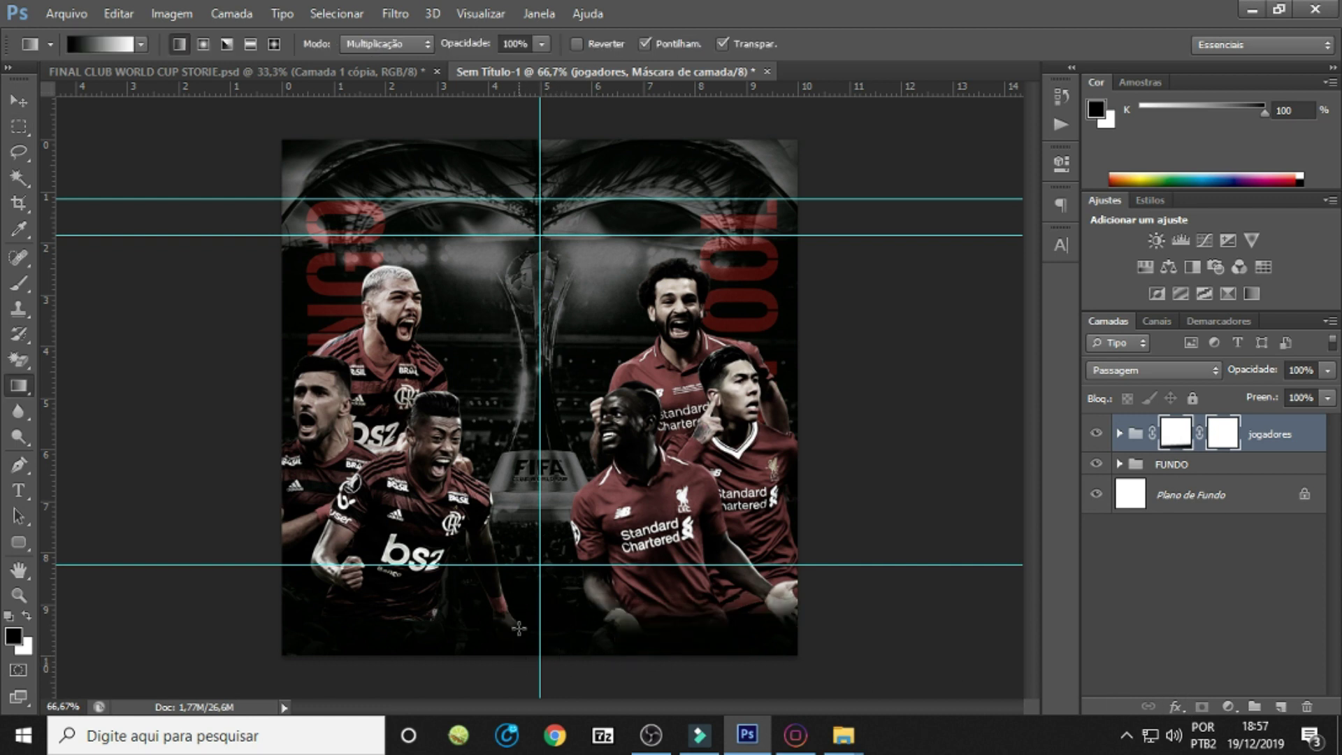
drag(528, 677, 524, 612)
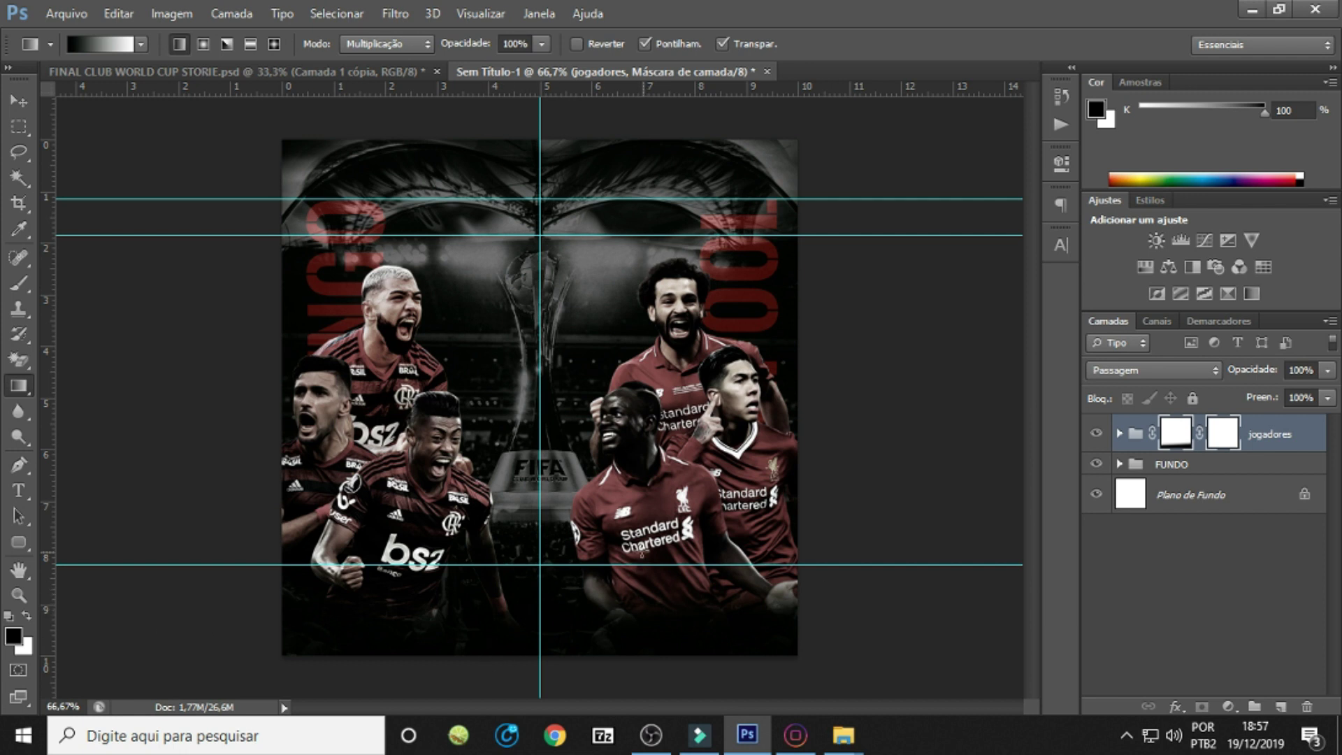
click(1272, 441)
key(ctrl+h)
Select a strip along the poster's bottom edge on a new layer, Camada 7.
click(19, 126)
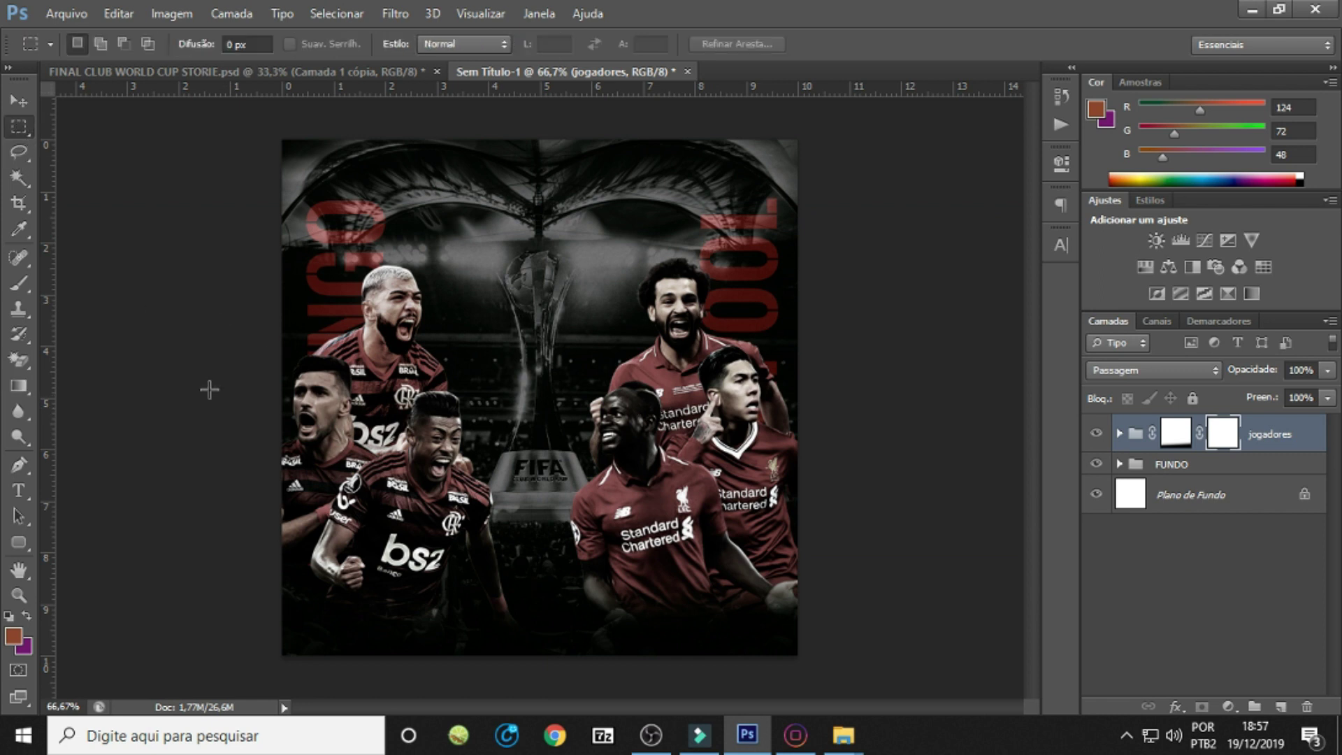
drag(276, 628, 930, 661)
drag(267, 624, 974, 656)
key(ctrl+shift+n)
key(Return)
Fill the bottom strip with a dark red sampled from the poster.
click(19, 229)
click(13, 636)
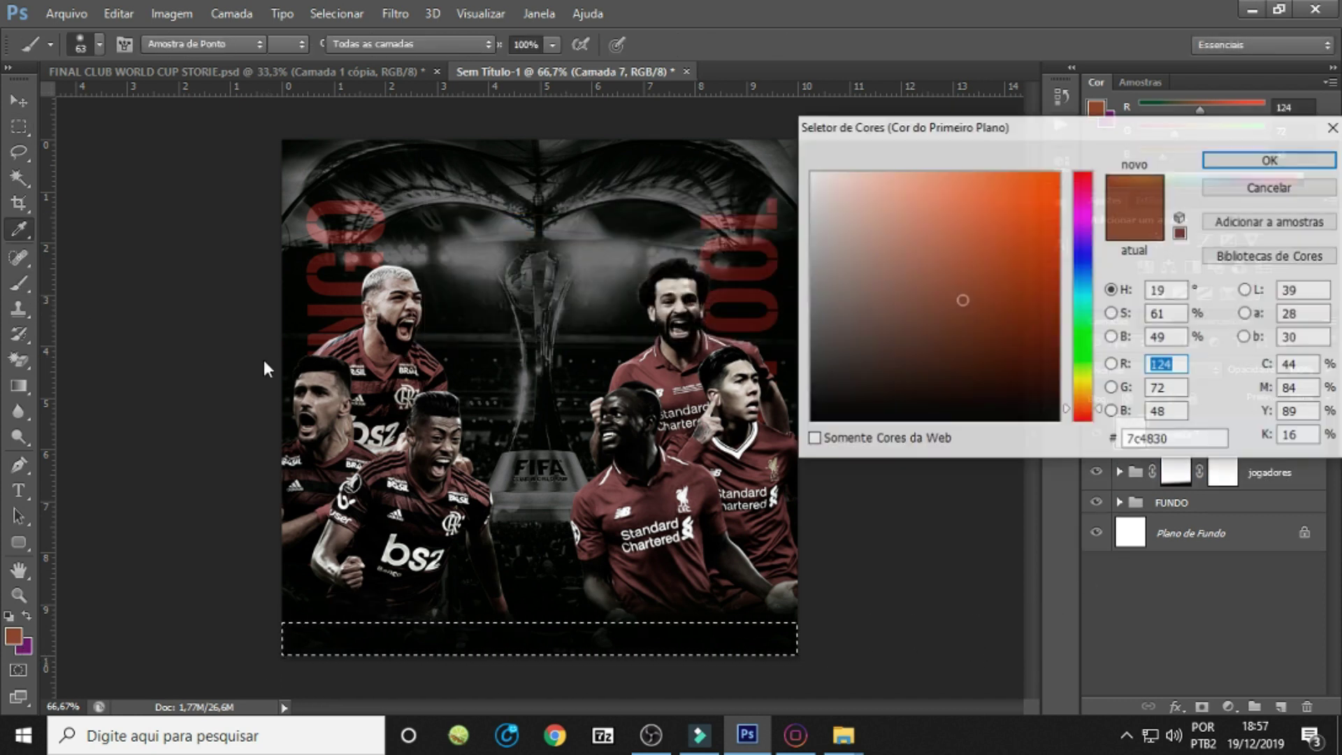
click(347, 279)
drag(988, 224, 1035, 327)
click(1270, 161)
key(b)
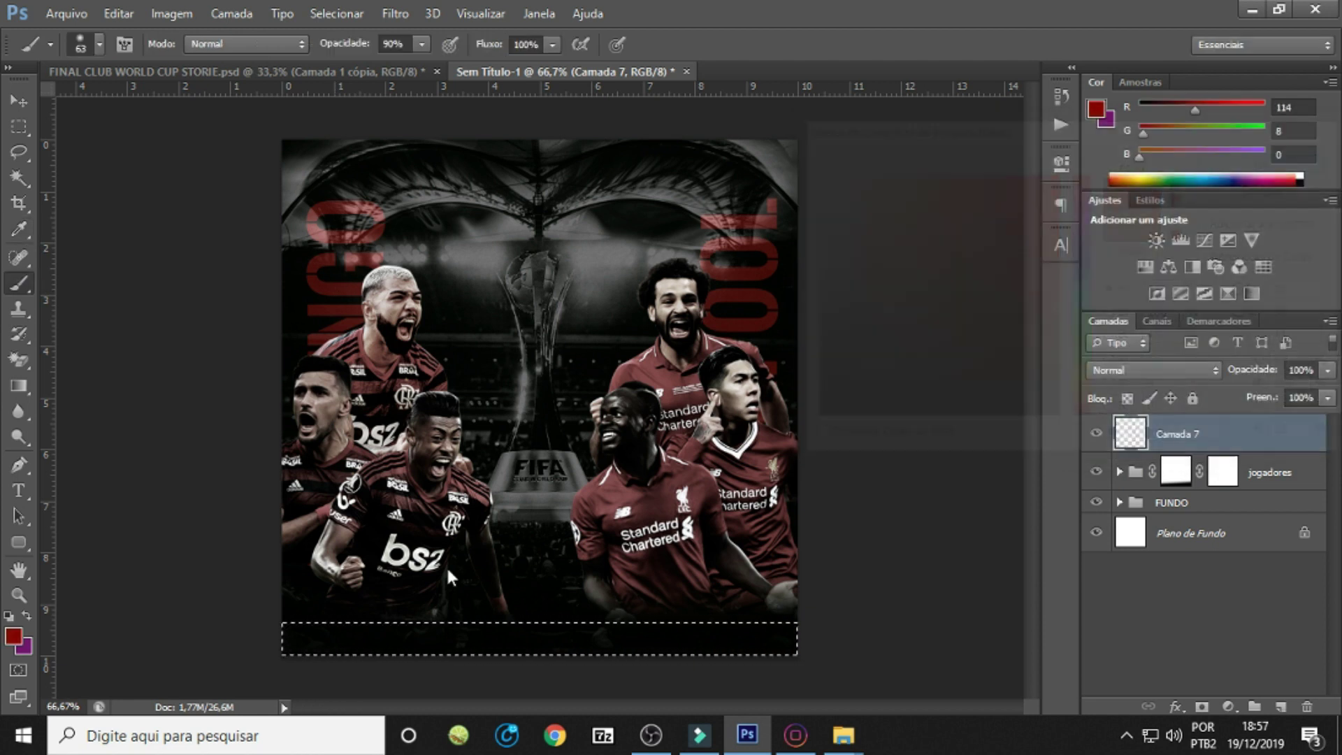
key(alt+BackSpace)
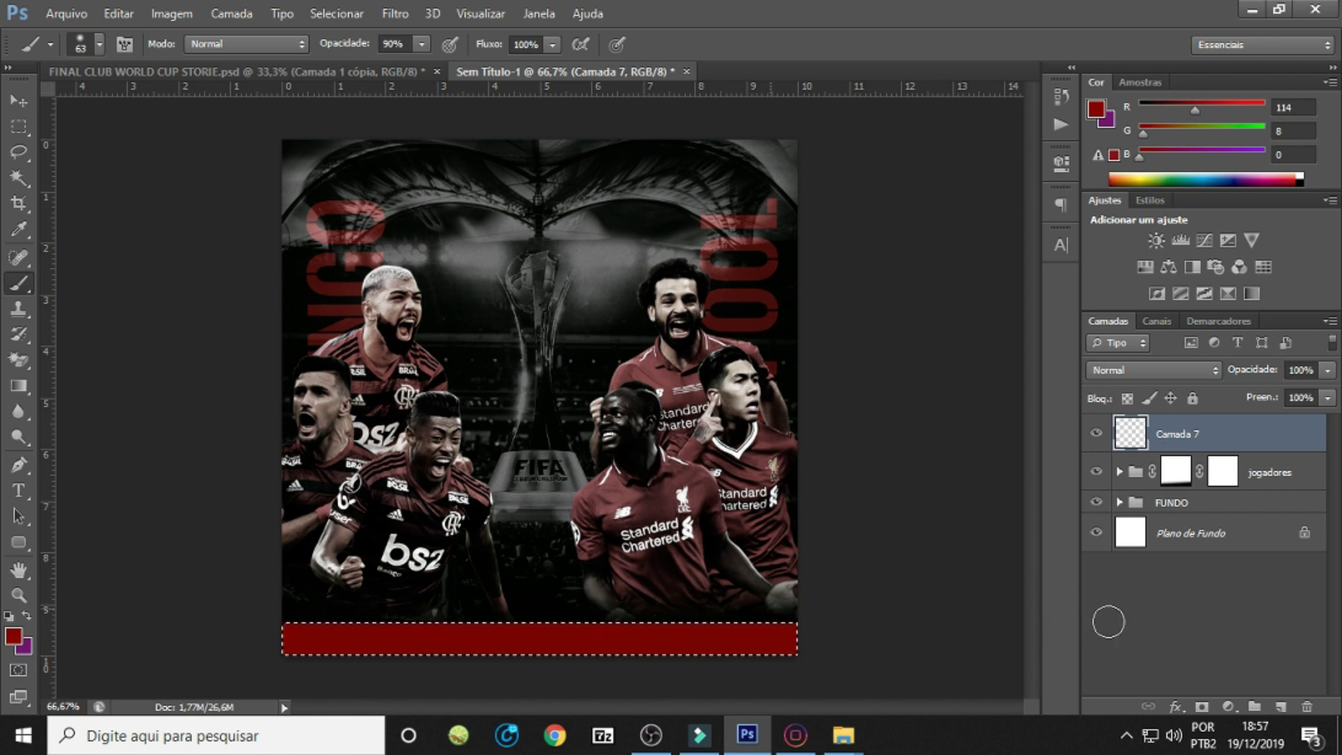
key(m)
key(ctrl+d)
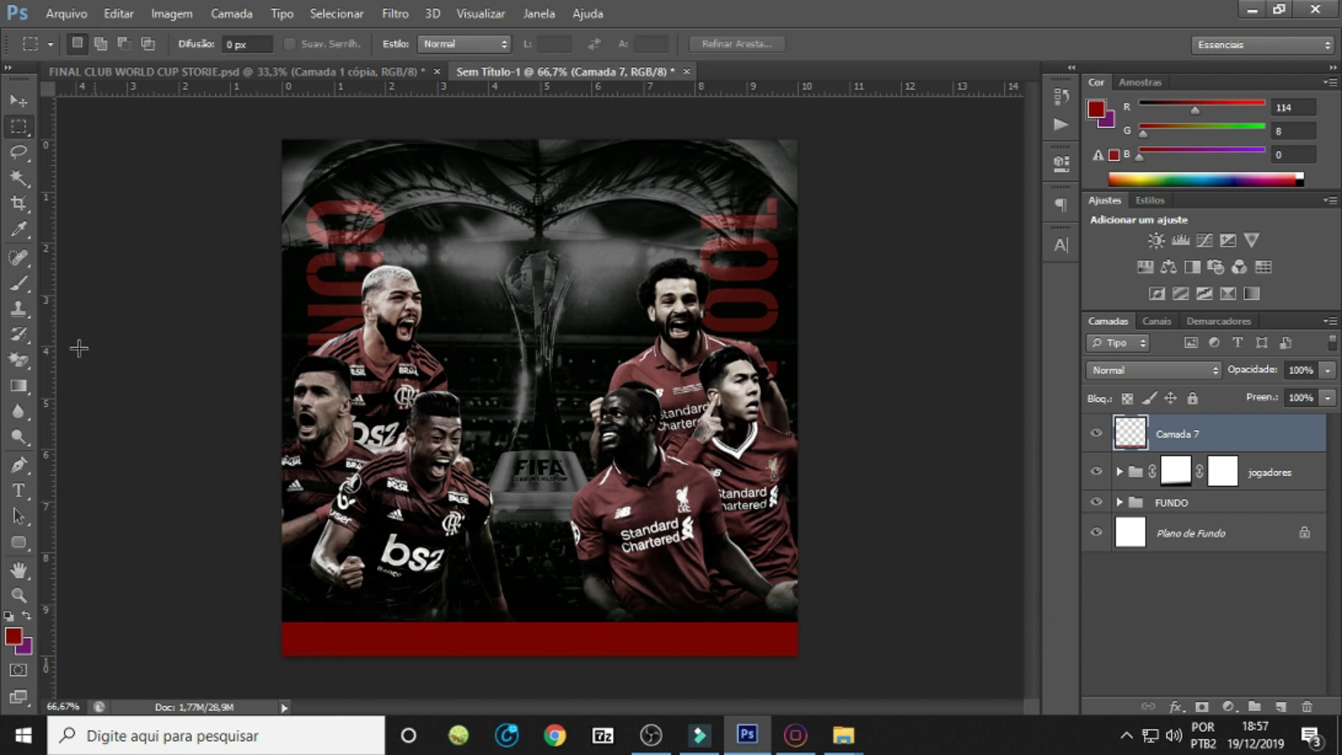
Add the address placeholder text on the red strip and colour it white.
key(t)
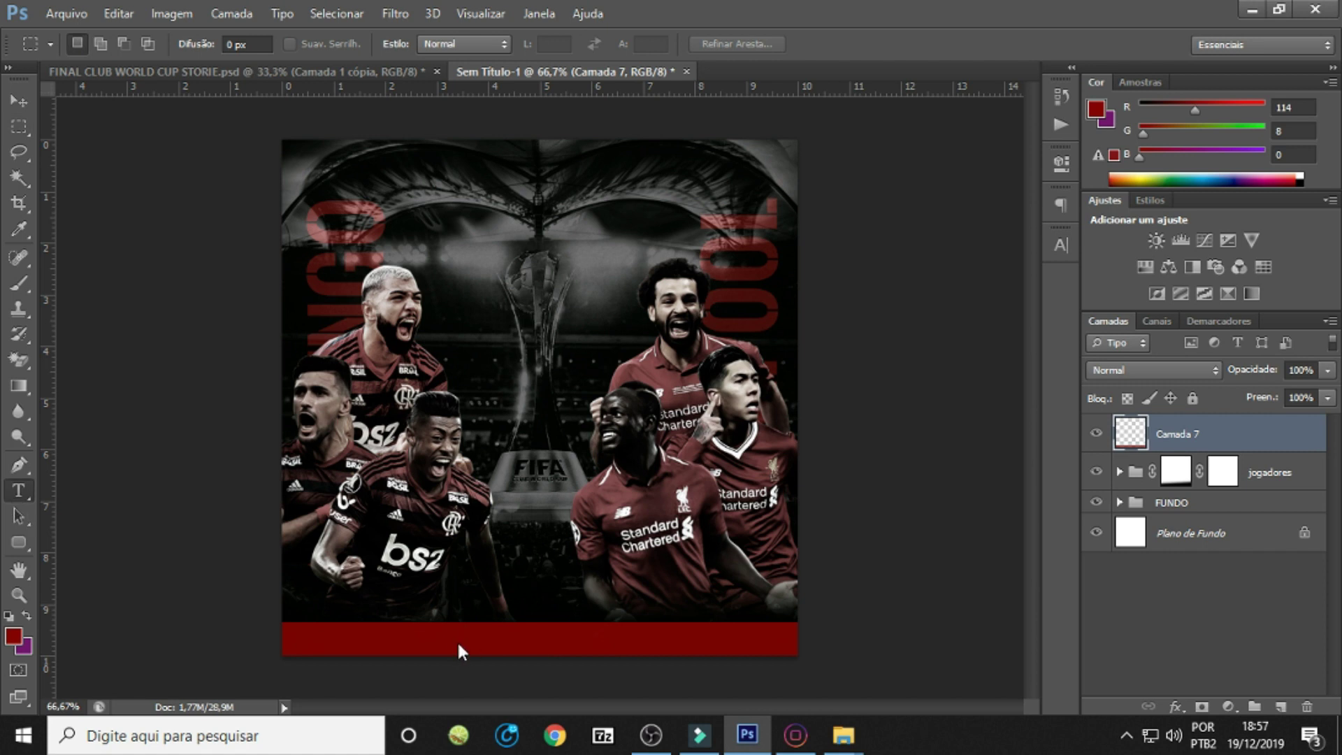
click(456, 639)
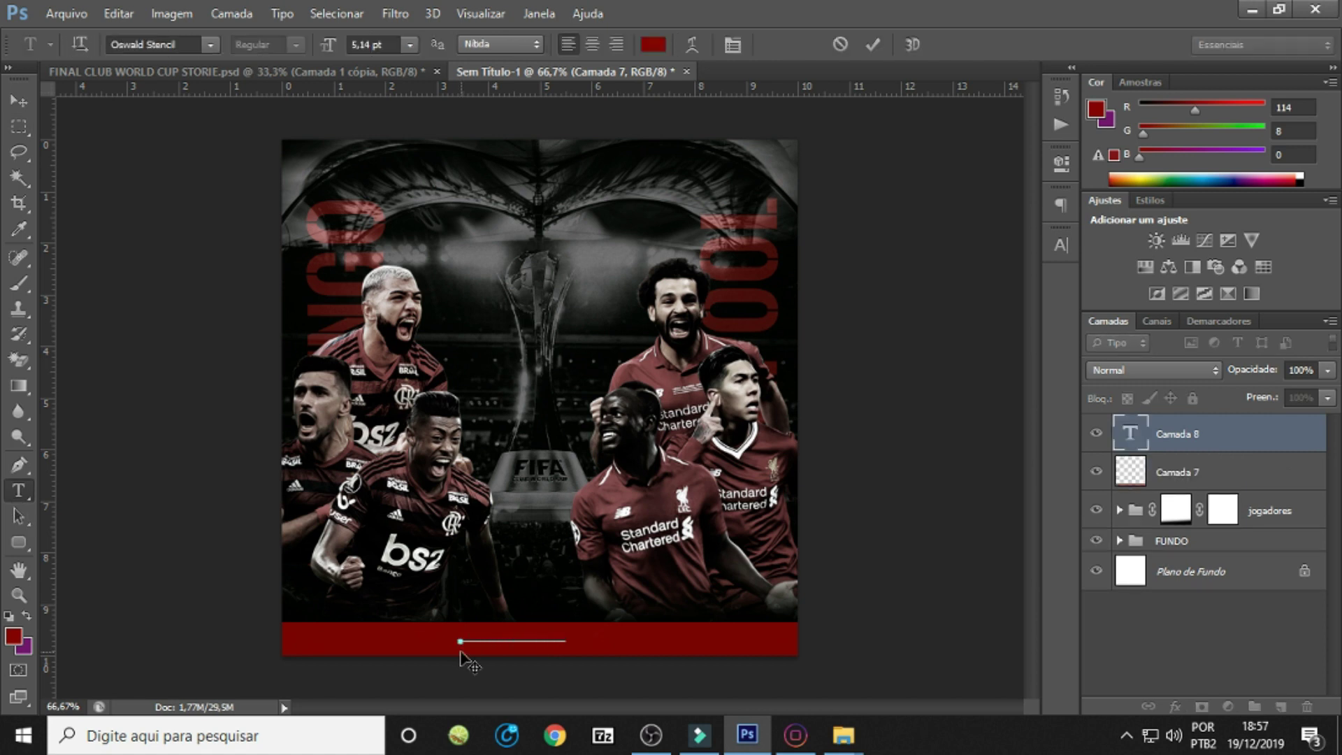
key(ctrl+a)
click(653, 44)
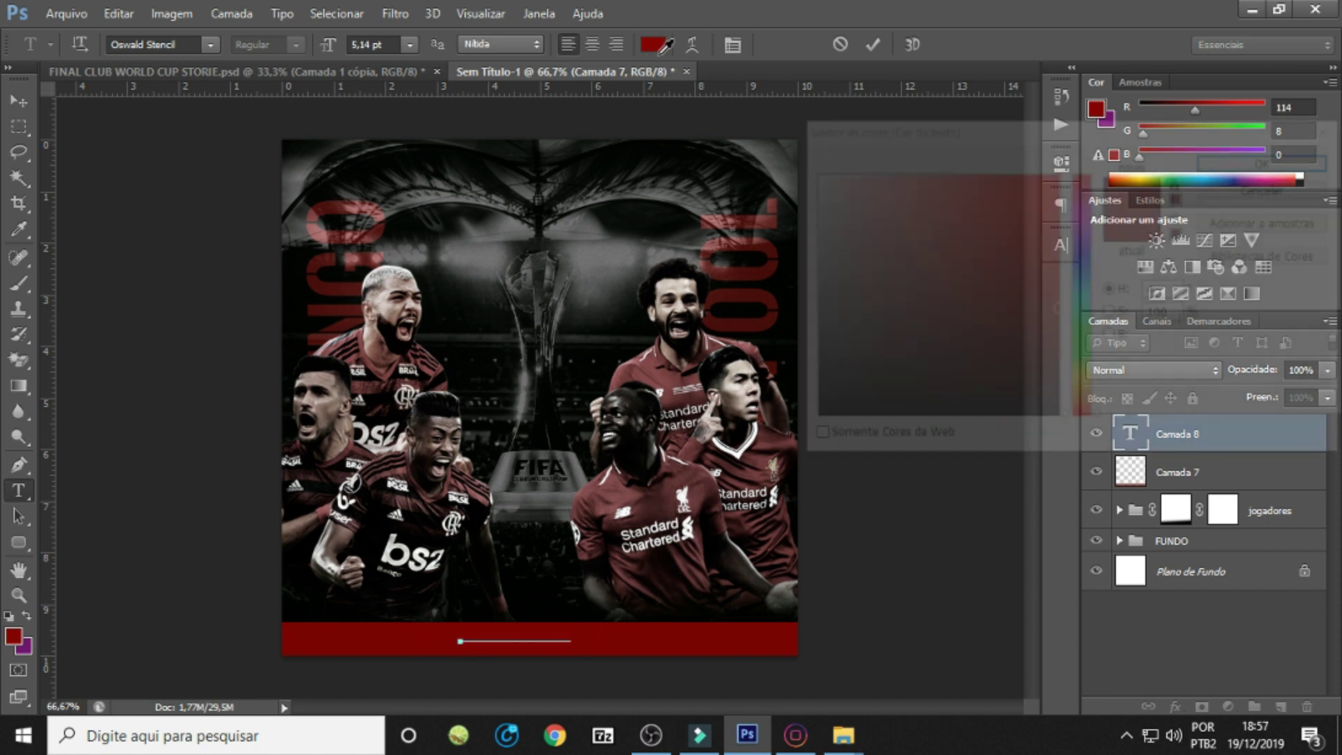
click(801, 169)
click(1270, 159)
click(765, 519)
Centre the address text on the vertical guide.
key(ctrl+semicolon)
drag(541, 647, 566, 652)
key(ctrl+t)
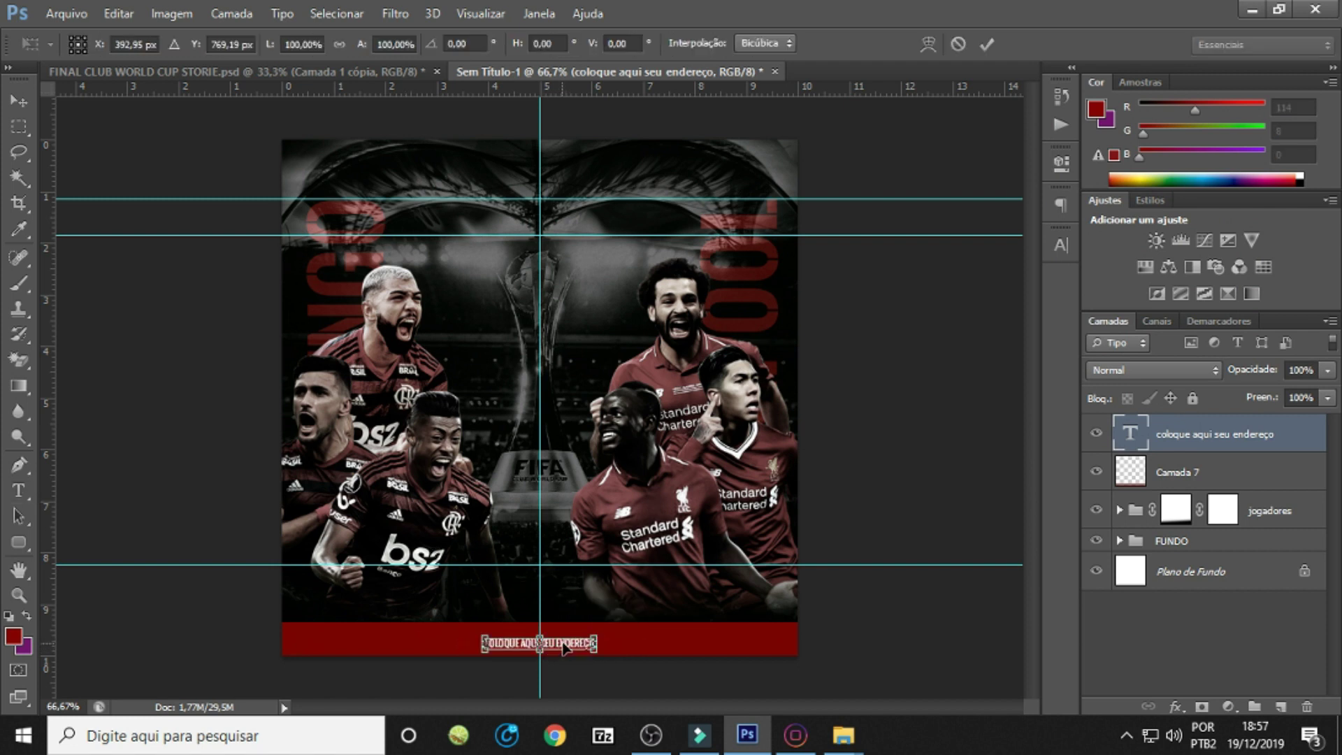
key(Return)
Widen the footer text's letter spacing to a tracking of 555 in the Character panel.
key(t)
click(1061, 244)
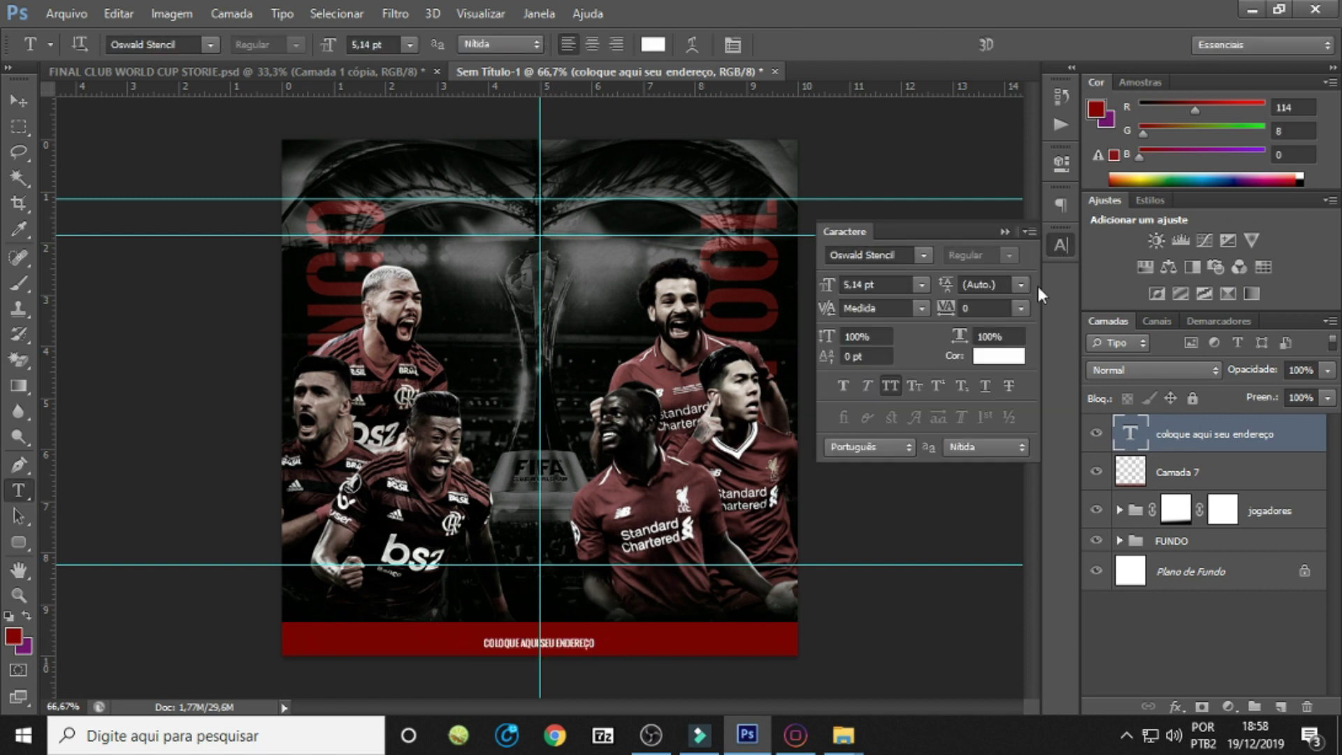
click(1061, 245)
click(538, 14)
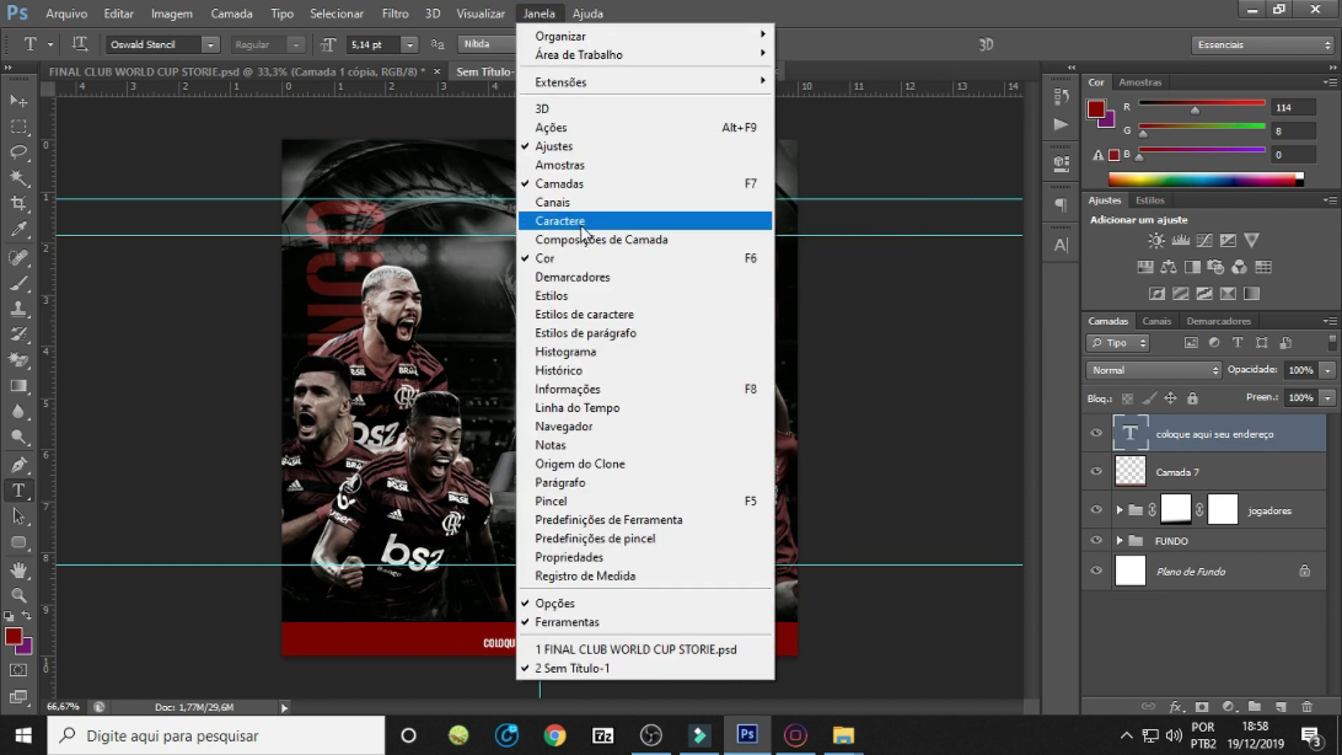
click(582, 222)
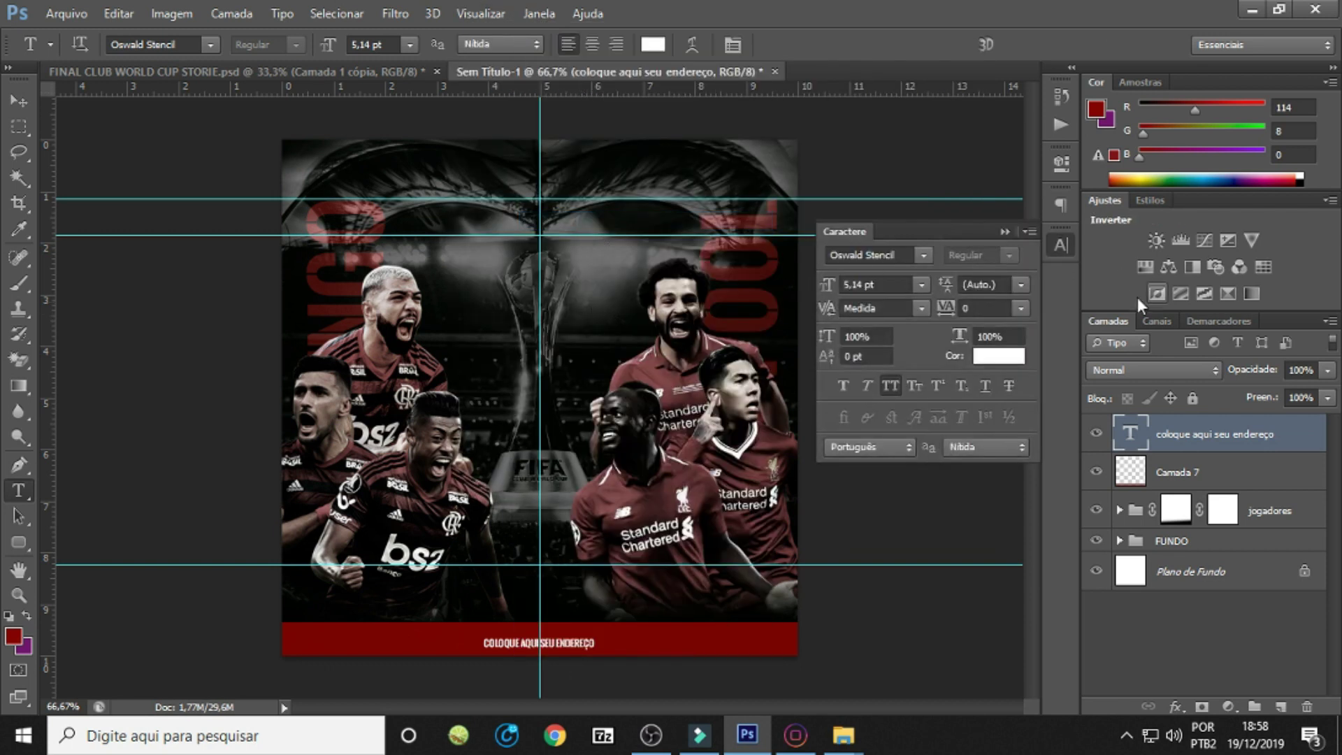
click(996, 311)
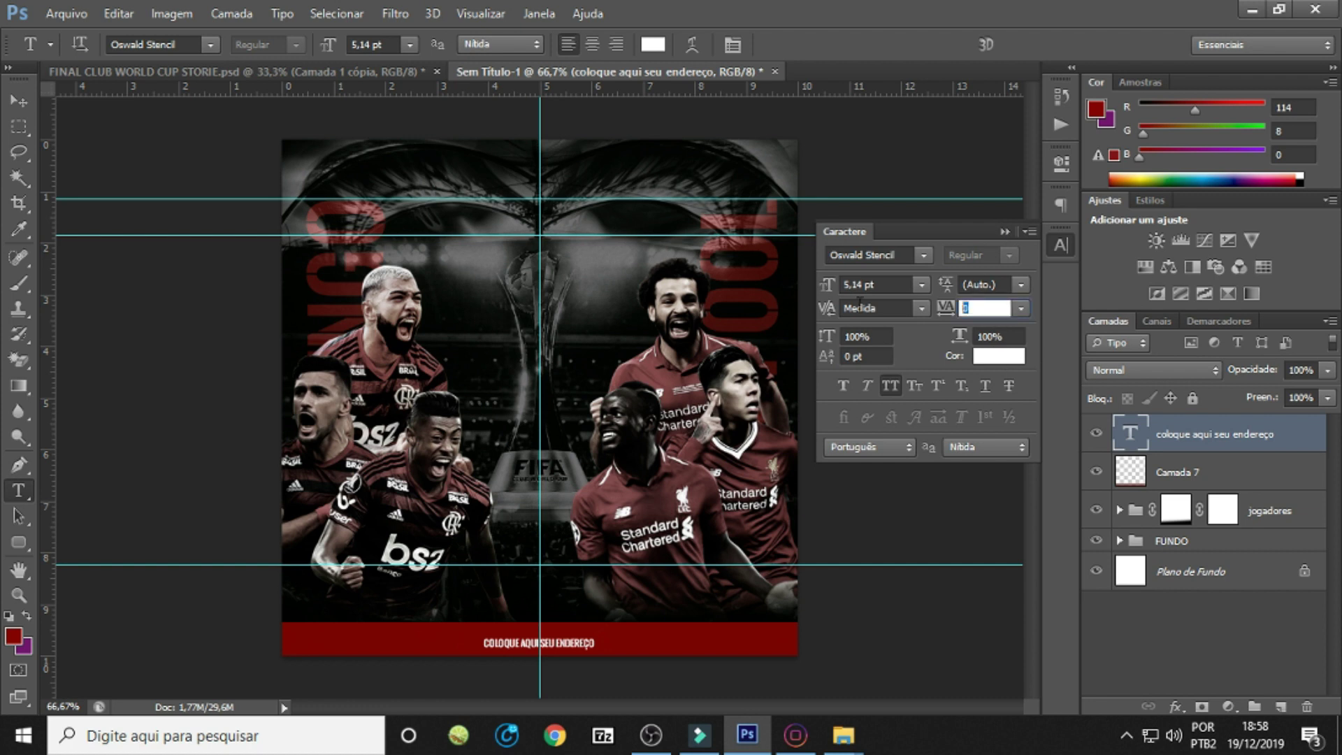
text(555)
key(Return)
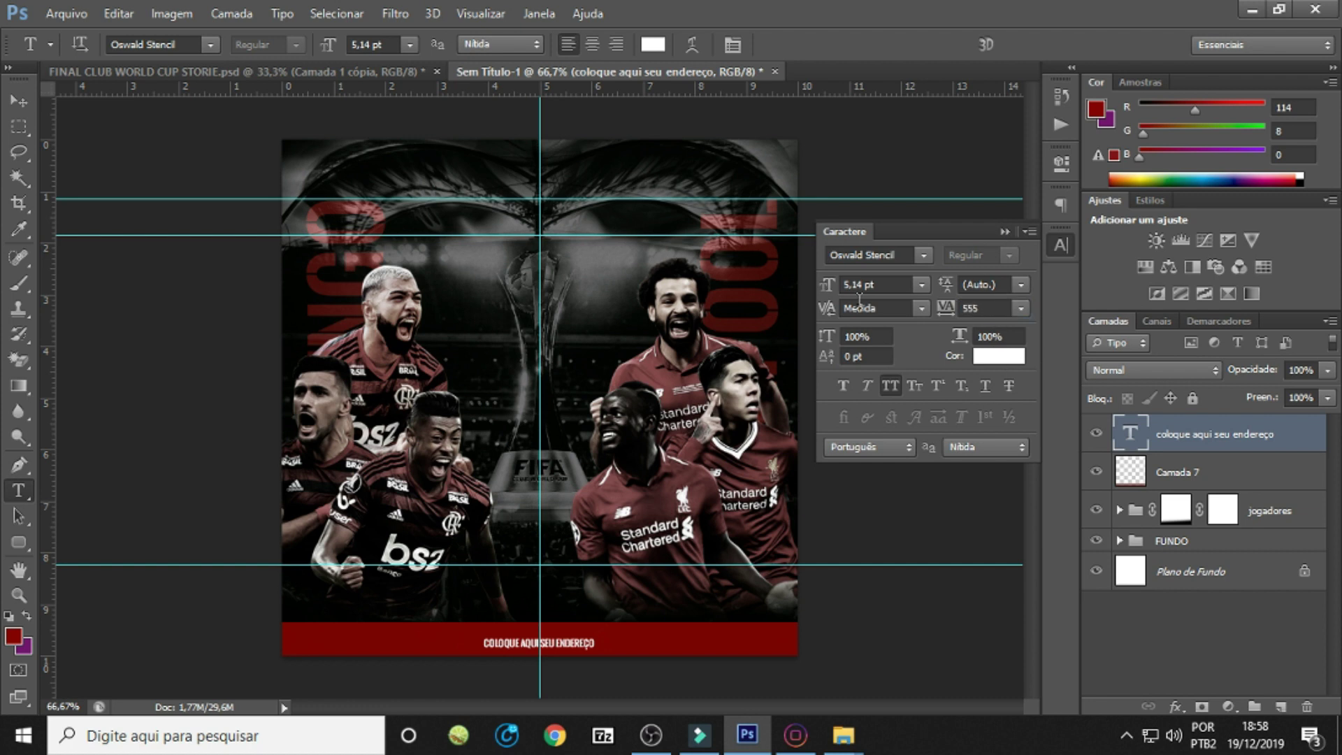
Move the footer back toward centre, nudge it up, and set its size to 5 pt.
drag(621, 647, 558, 646)
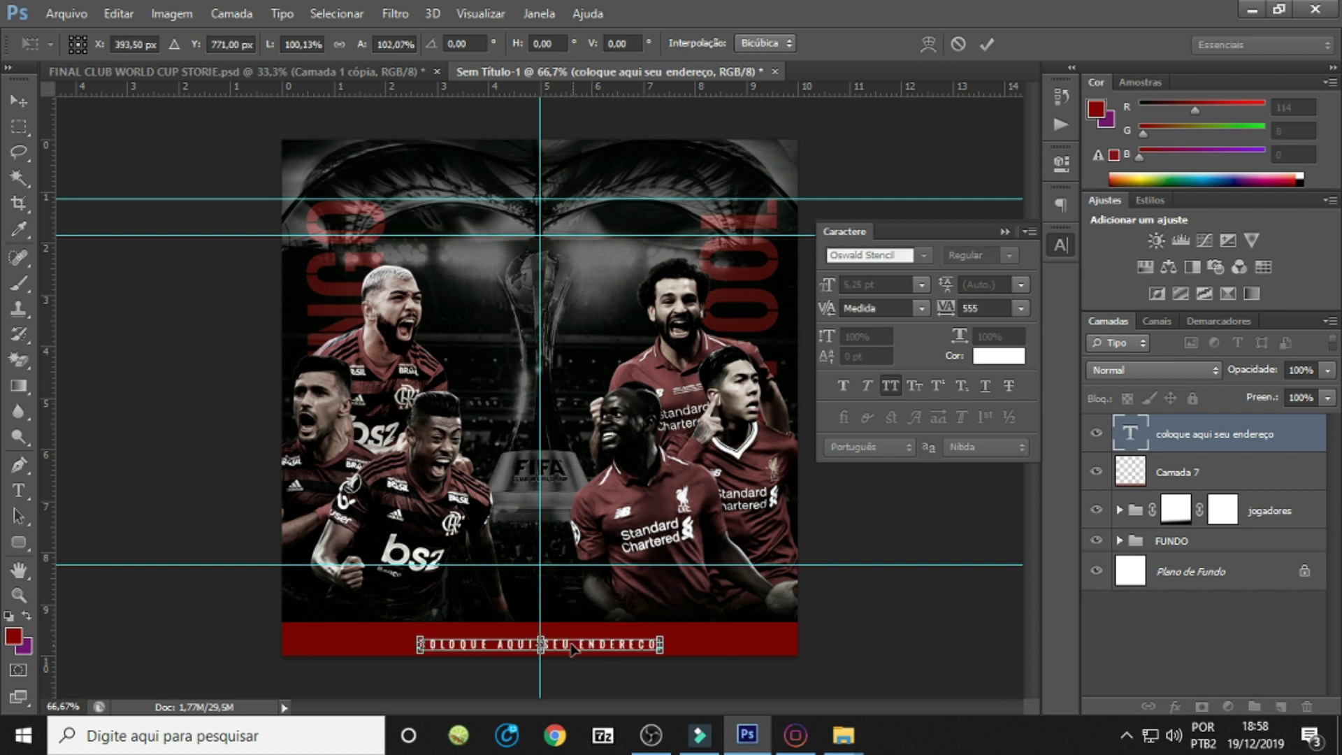
key(ctrl+Return)
key(ctrl+Up)
key(ctrl+Up)
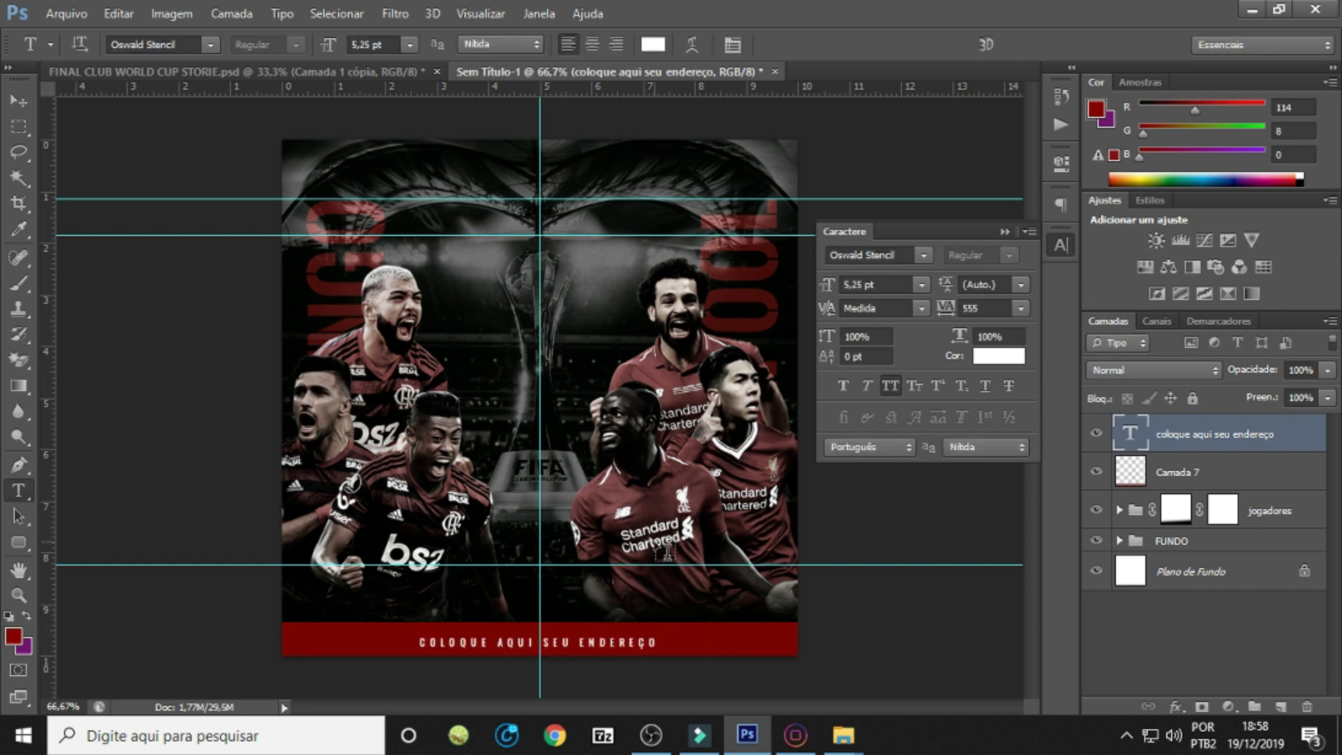
double_click(886, 287)
text(5)
key(Return)
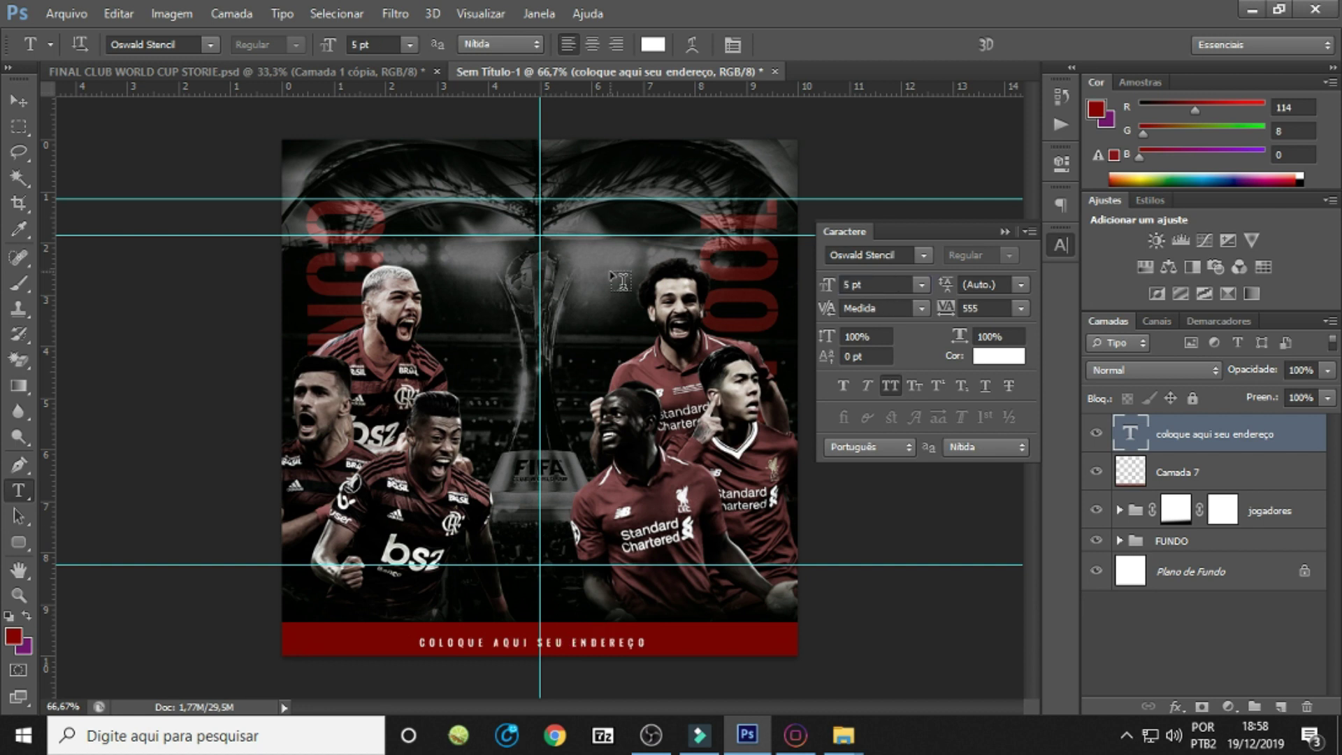
Recentre the footer on the red bar and start a contact-information line above it.
key(ctrl+t)
drag(583, 647, 589, 648)
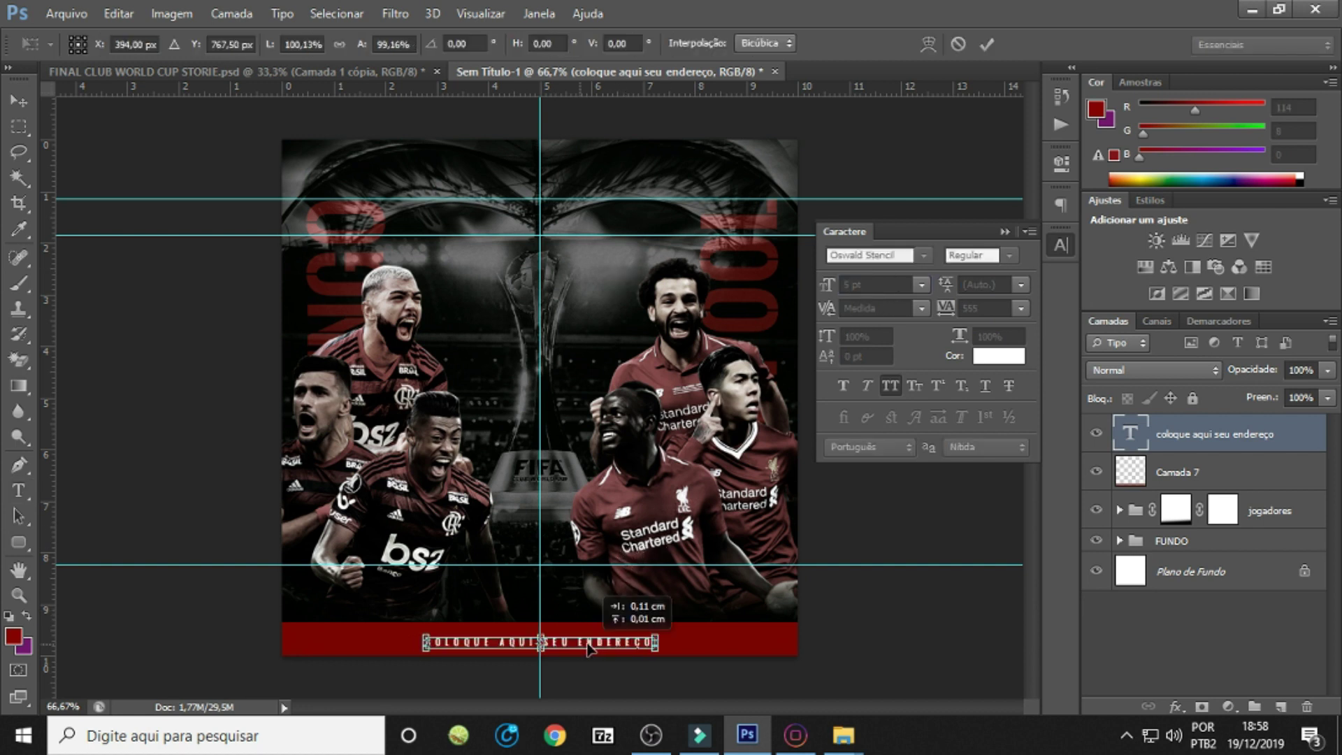
key(Return)
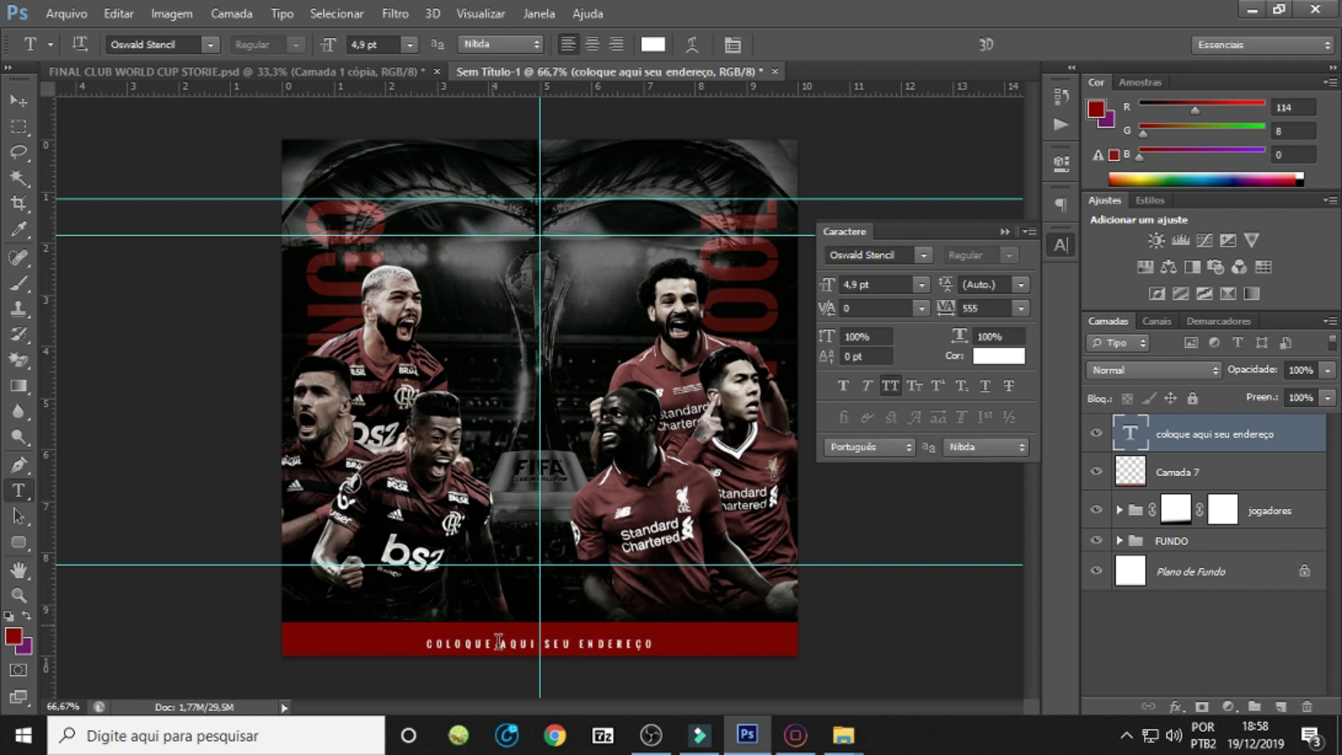
click(496, 639)
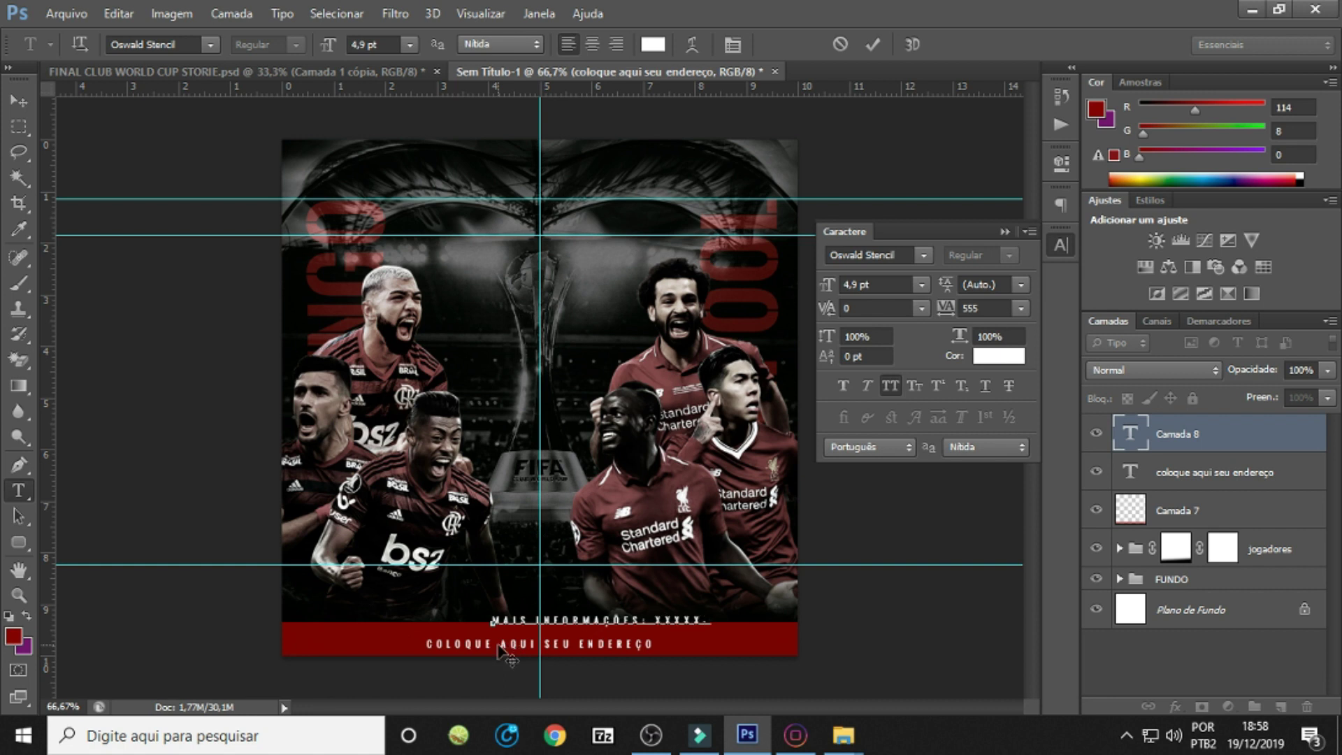
text(MAIS INFORMAÇÕES: XXXXX-XXXX)
Scale the 'MAIS INFORMAÇÕES: XXXXX-XXXX' line down above the address and close the Character panel.
click(1217, 434)
key(ctrl+t)
mouse_move(748, 622)
mouse_down()
mouse_move(662, 622)
mouse_move(572, 644)
mouse_up()
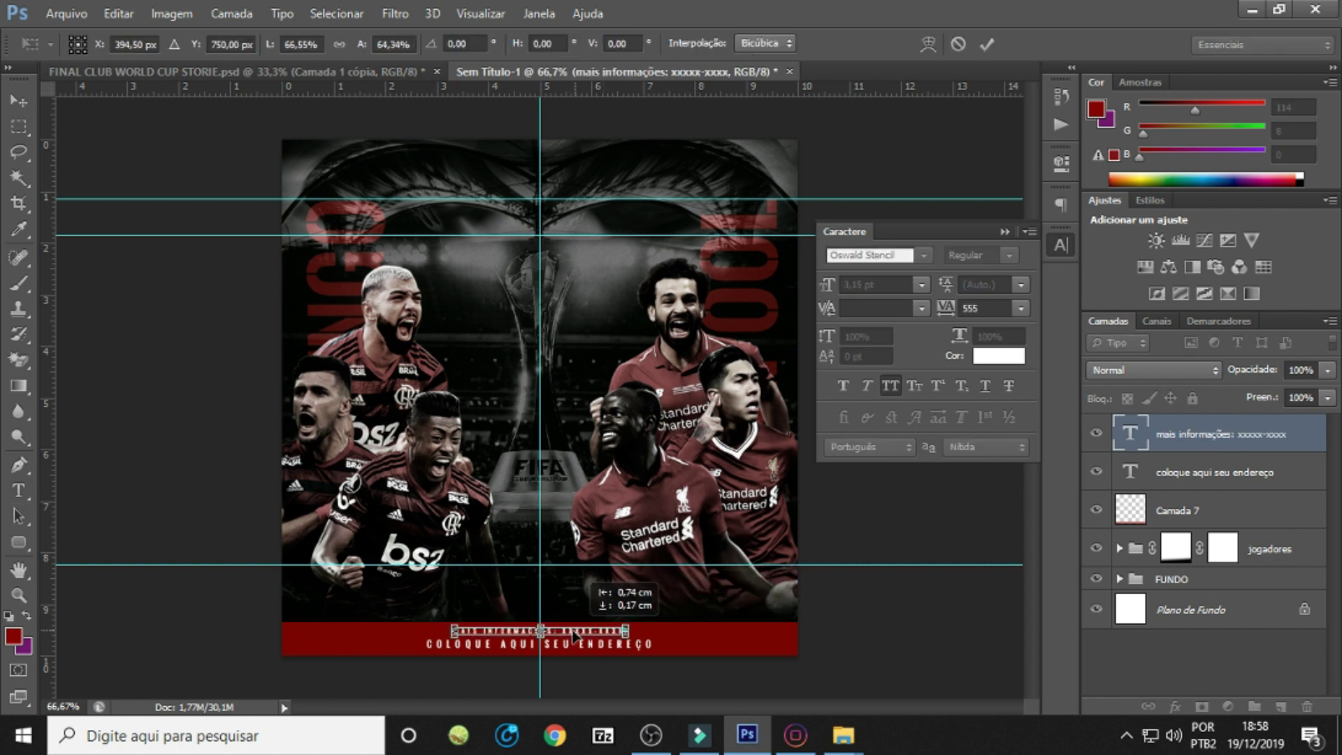
key(Return)
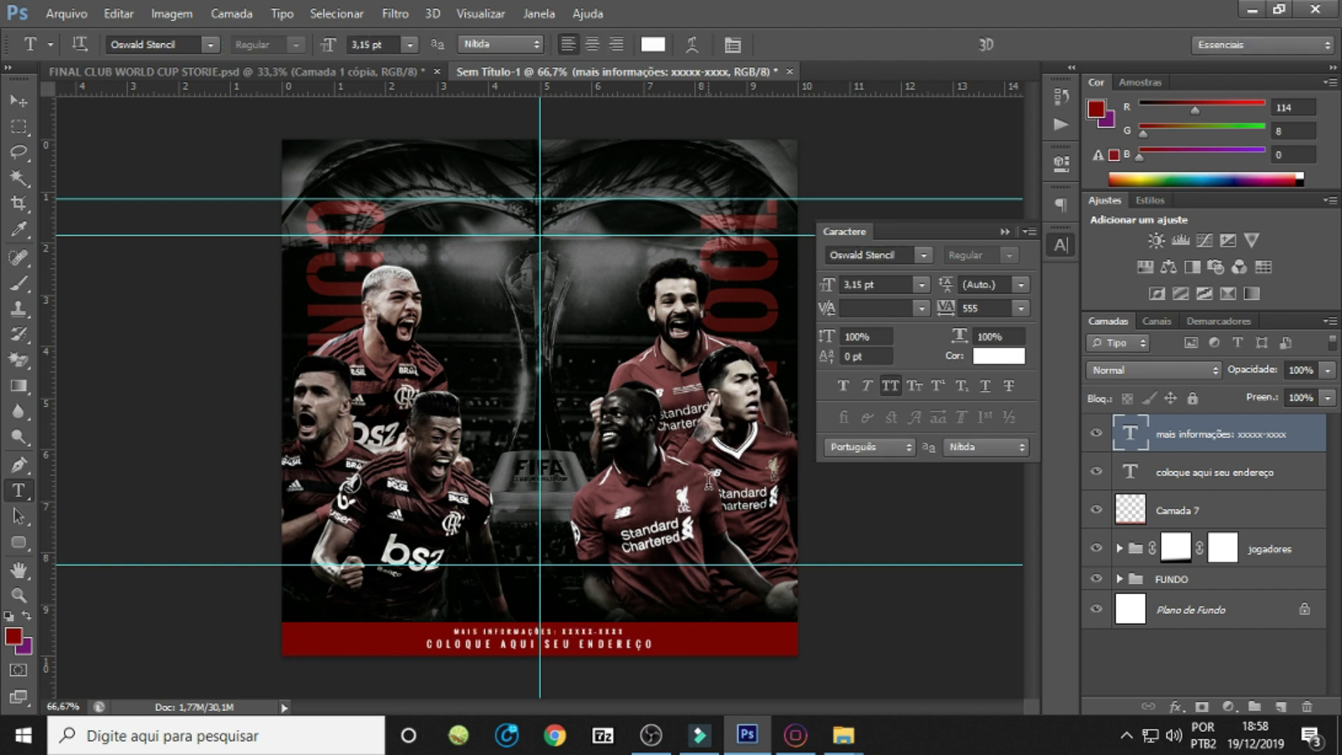
click(1005, 231)
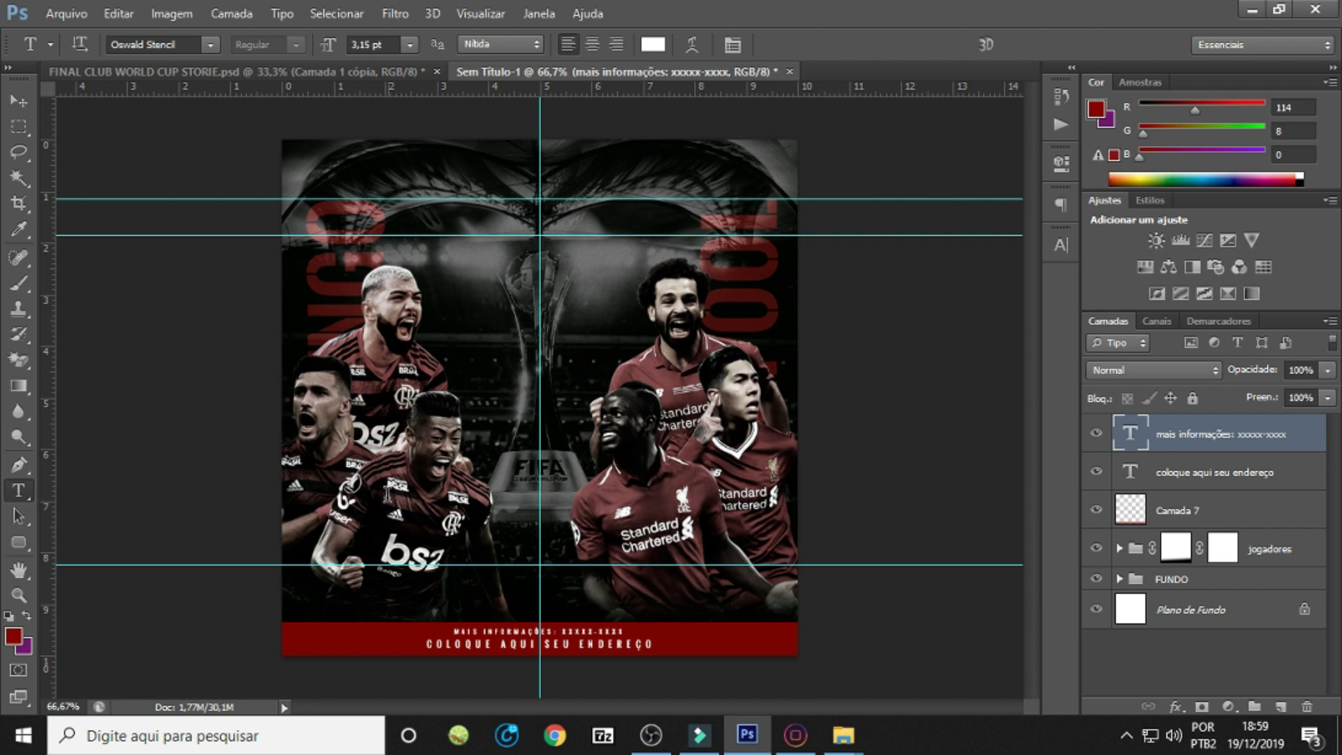
Shrink the Liverpool crest and place it to the right of the Flamengo crest.
drag(389, 601, 541, 409)
drag(593, 338, 555, 395)
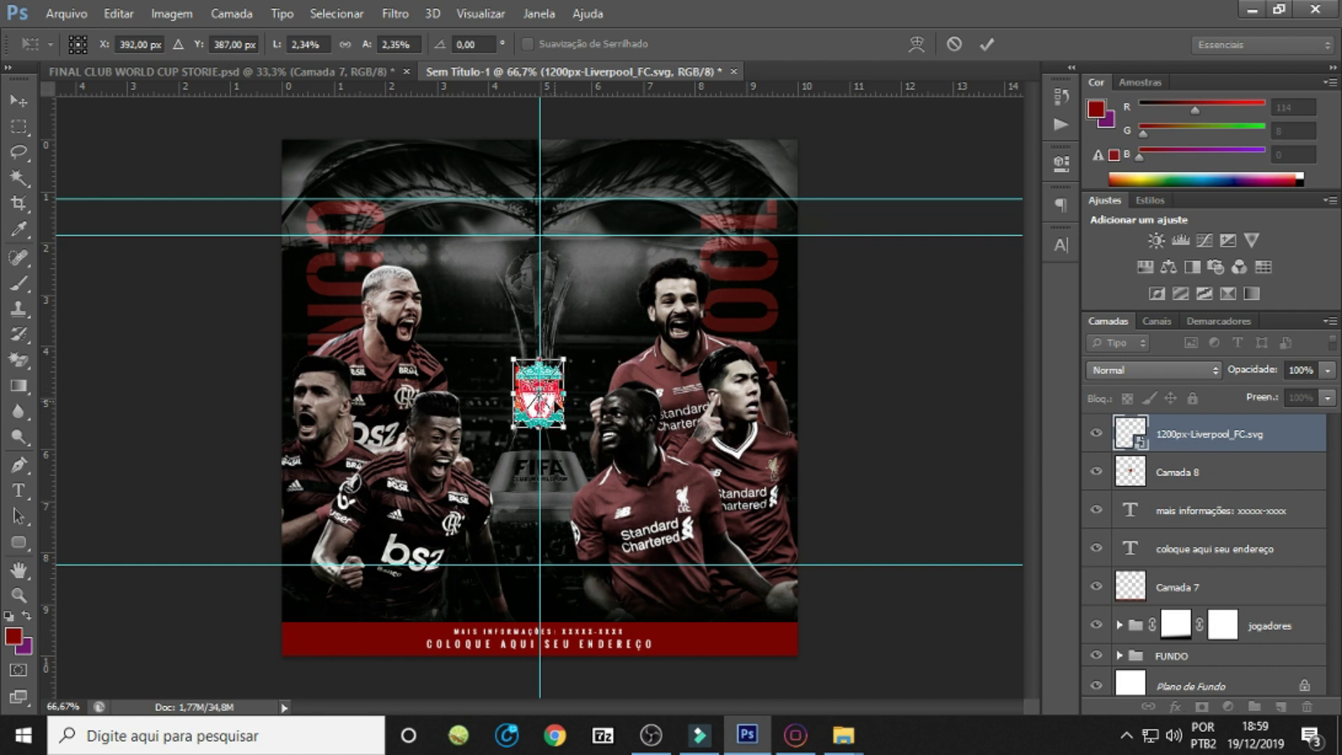
key(t)
key(ctrl+semicolon)
drag(563, 408, 654, 407)
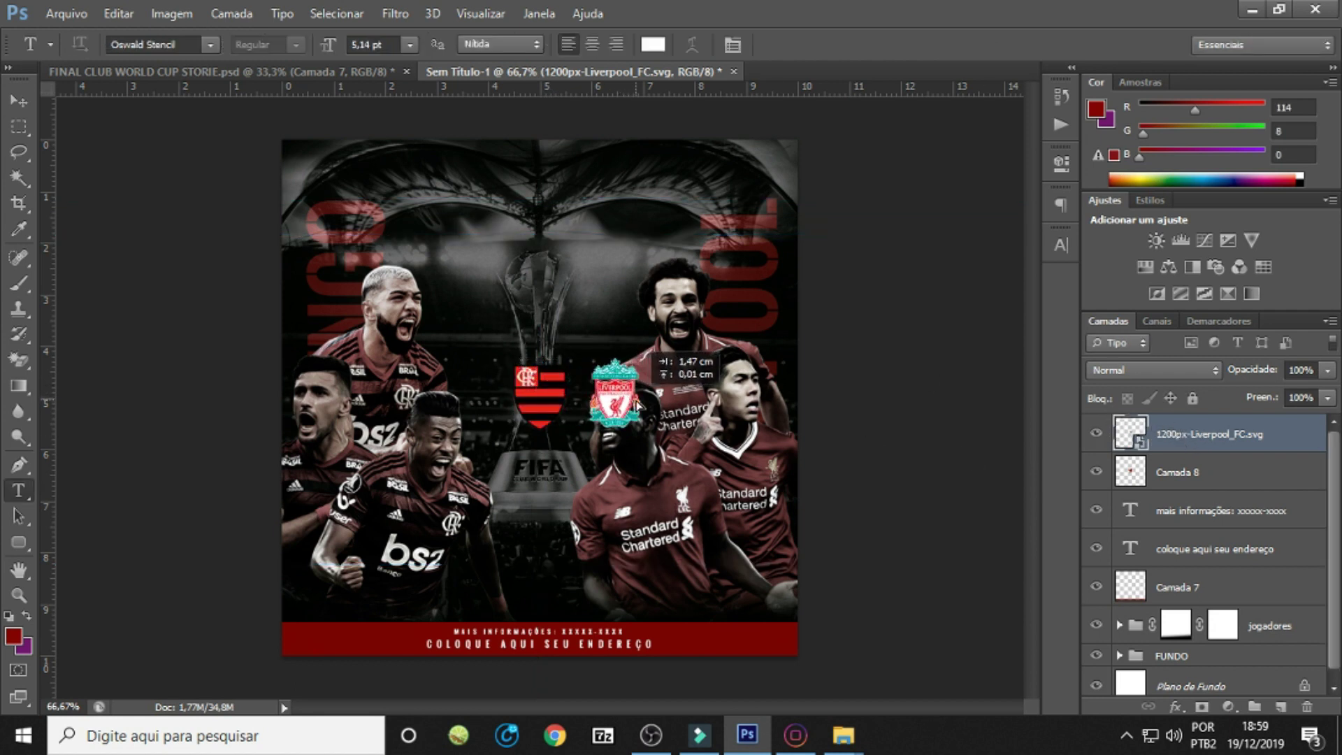
mouse_move(654, 407)
mouse_down()
mouse_move(667, 410)
mouse_move(614, 568)
mouse_up()
Move both crests down together just above the information lines.
shift+click(1159, 473)
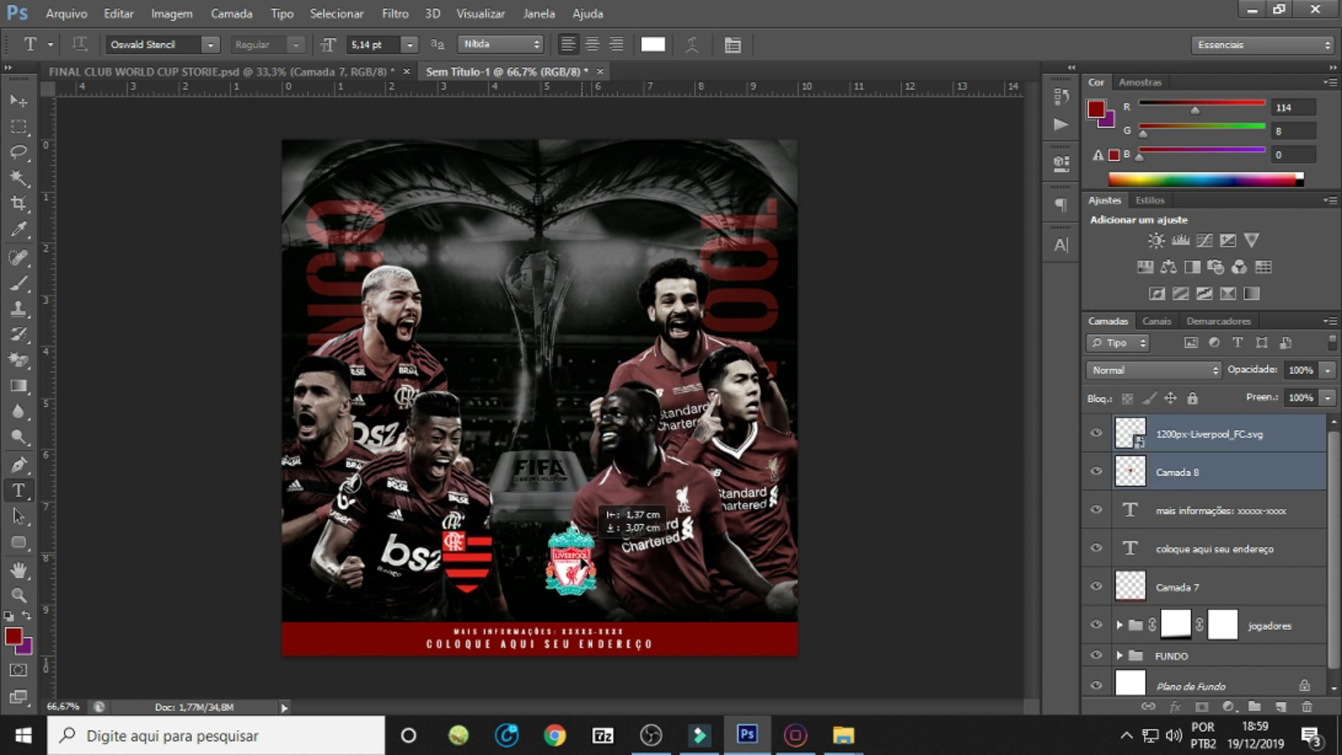
key(ctrl+semicolon)
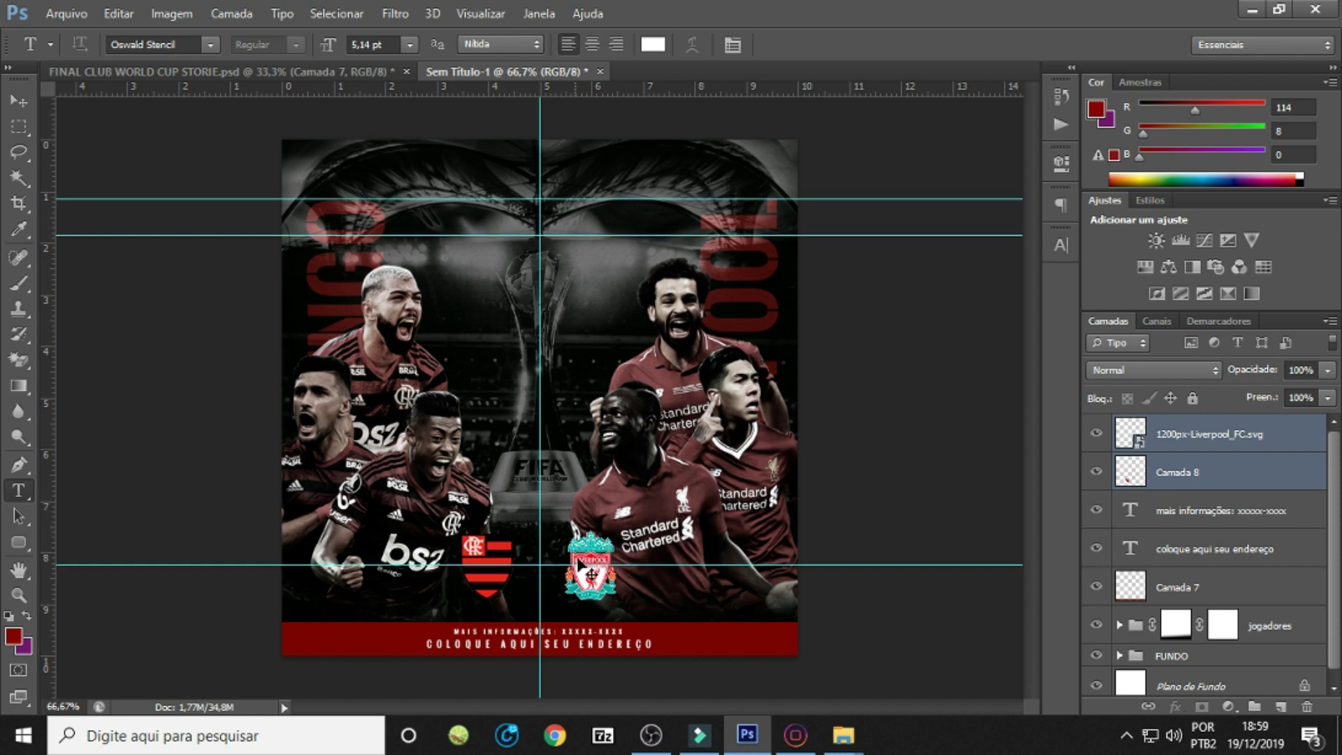
key(ctrl+t)
drag(584, 564, 586, 563)
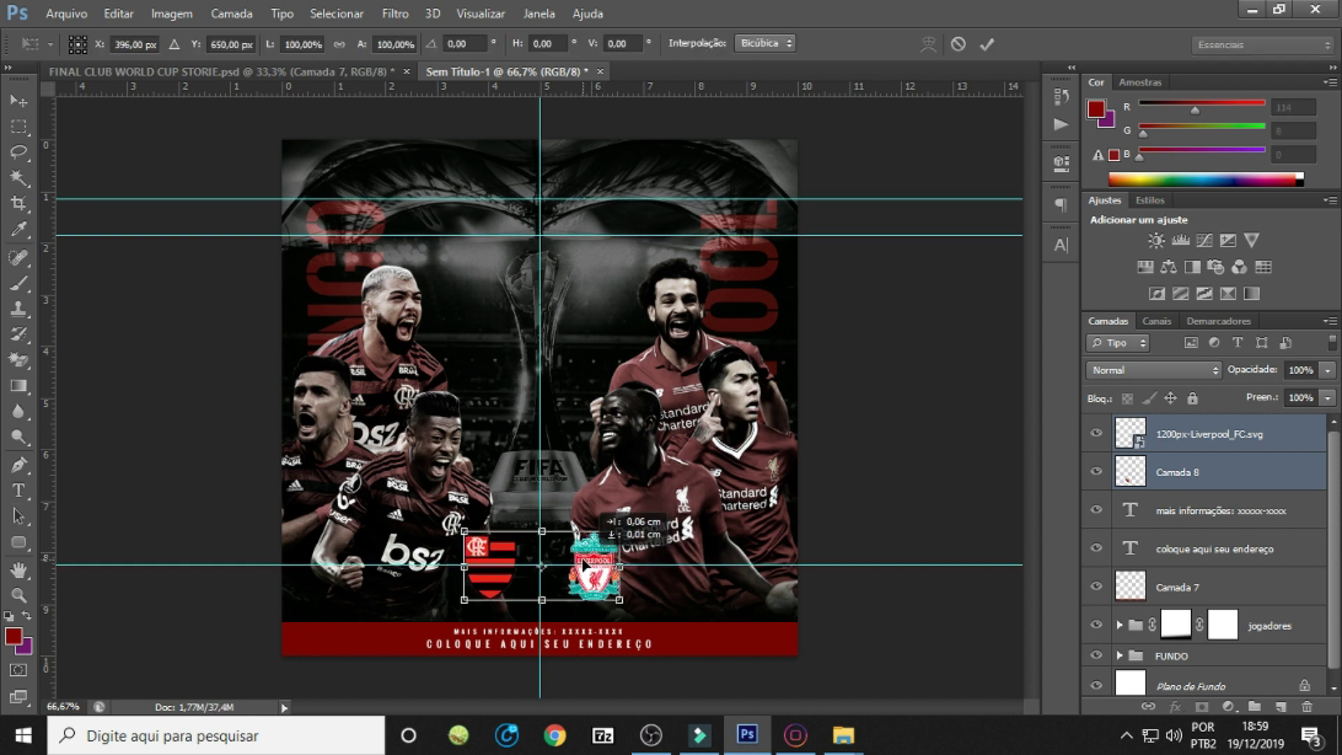
key(Return)
Fine-tune the Liverpool crest alone and start a text element between the crests.
key(t)
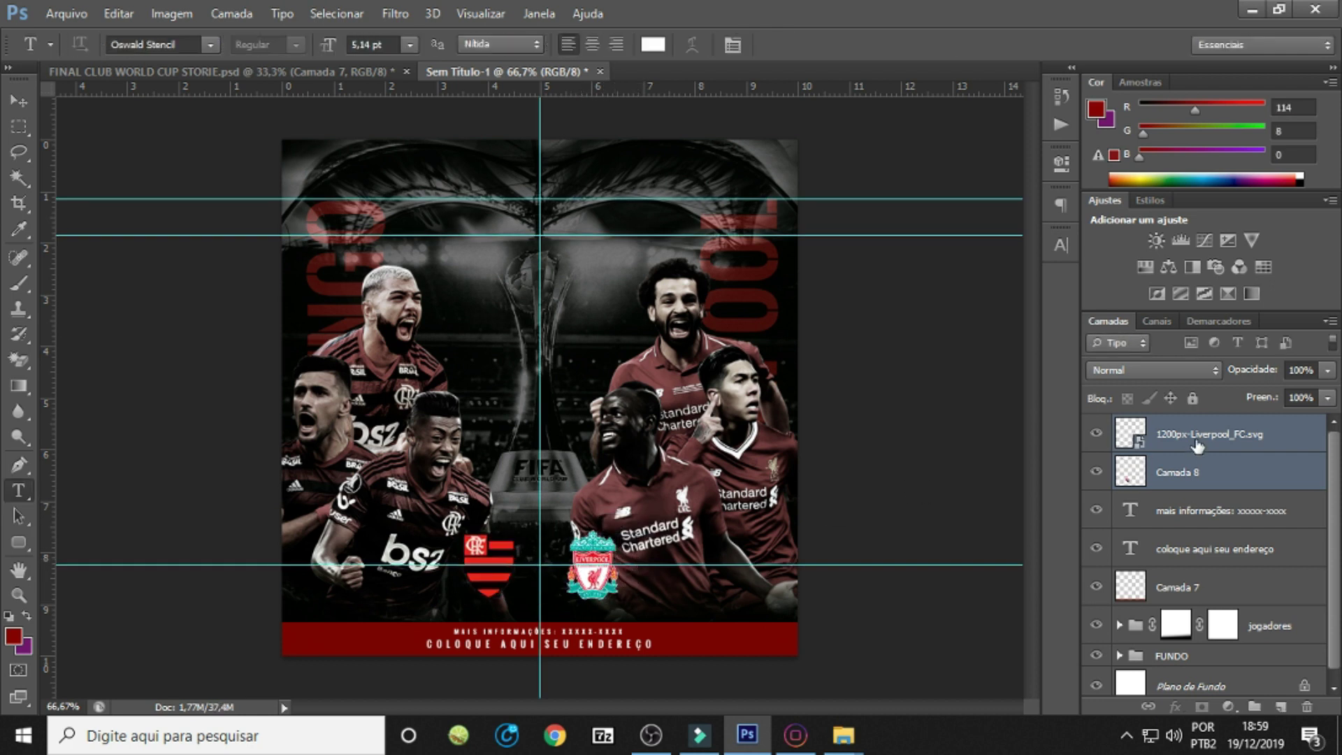
click(1219, 433)
key(ctrl+t)
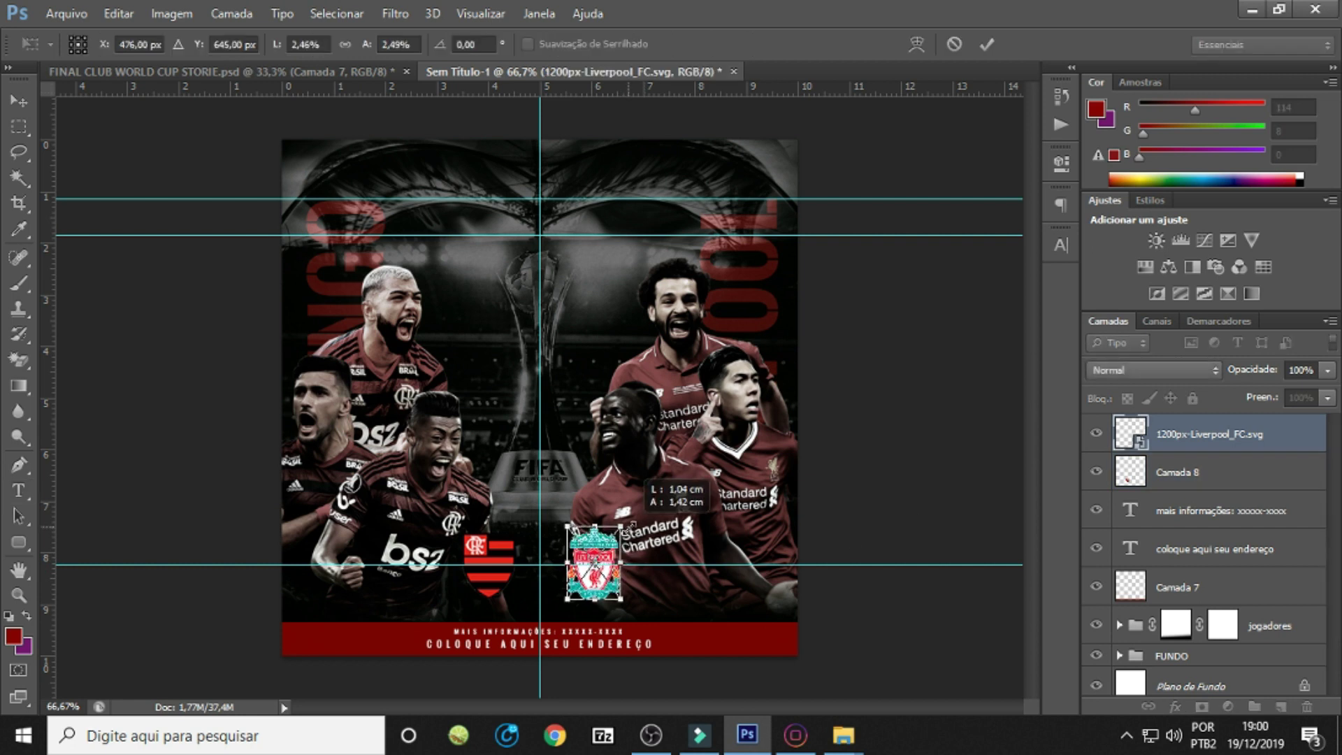
key(Return)
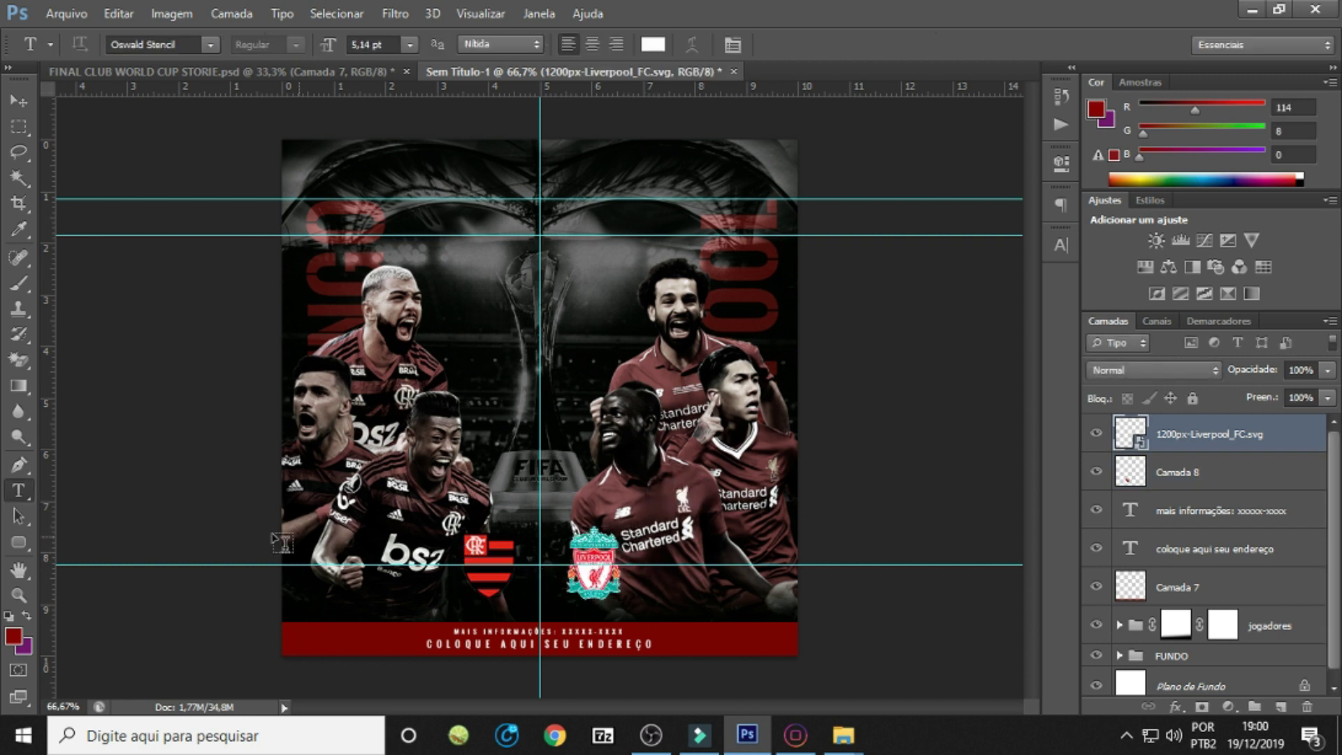
click(570, 432)
Set the X between the crests to Nexa Bold and enlarge it.
key(ctrl+Return)
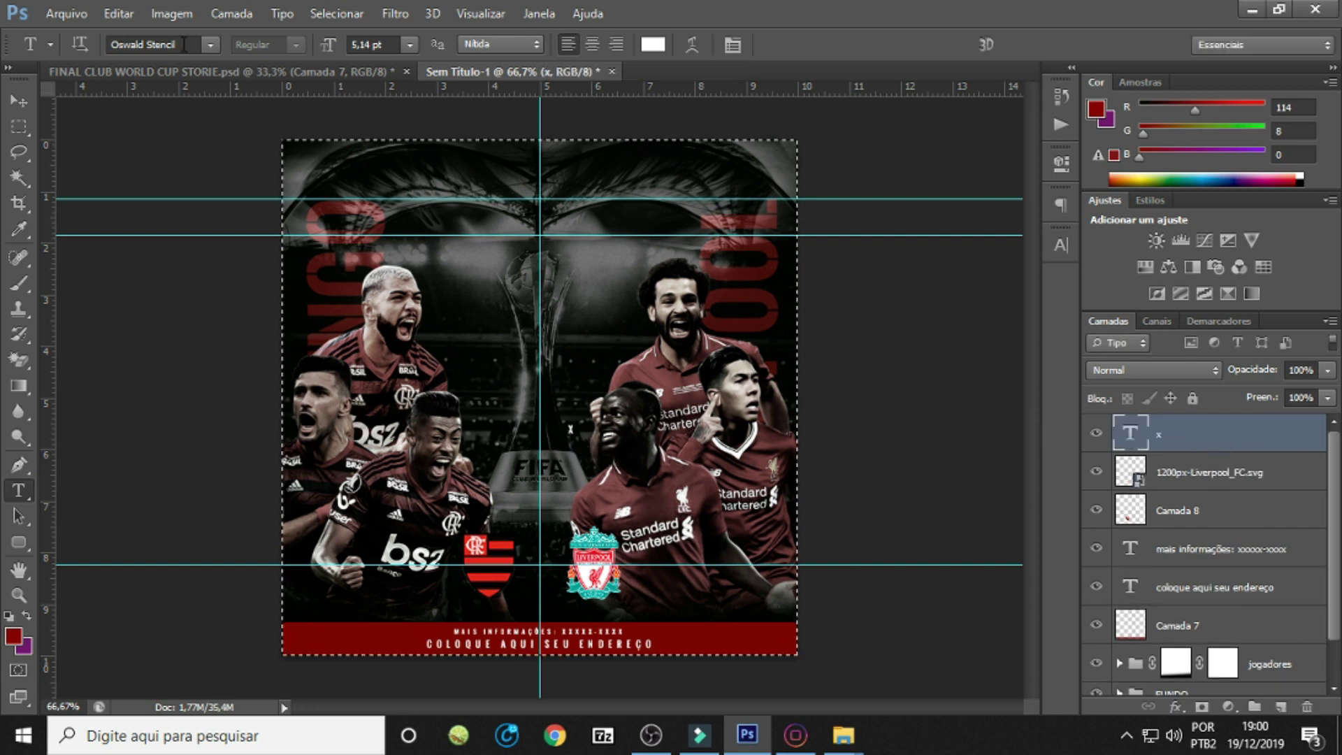
key(ctrl+a)
click(185, 44)
key(ctrl+d)
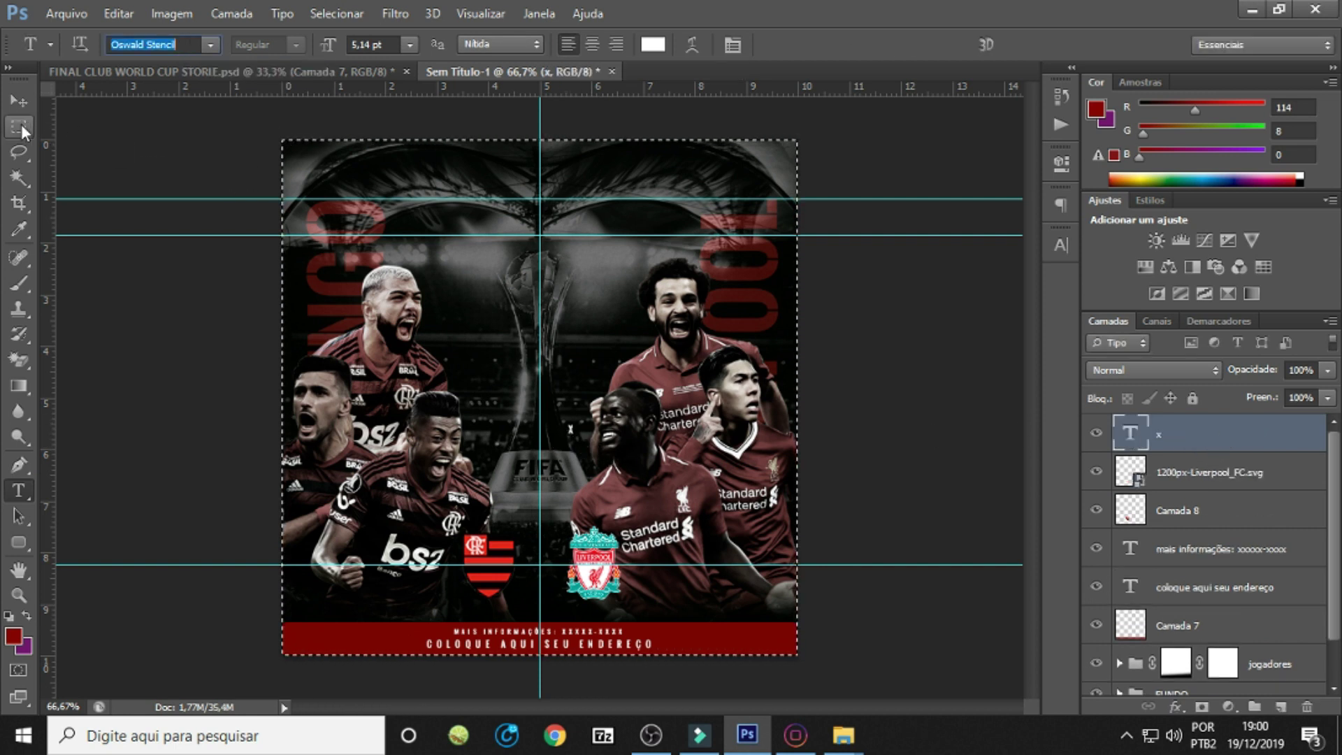
click(19, 126)
double_click(1129, 432)
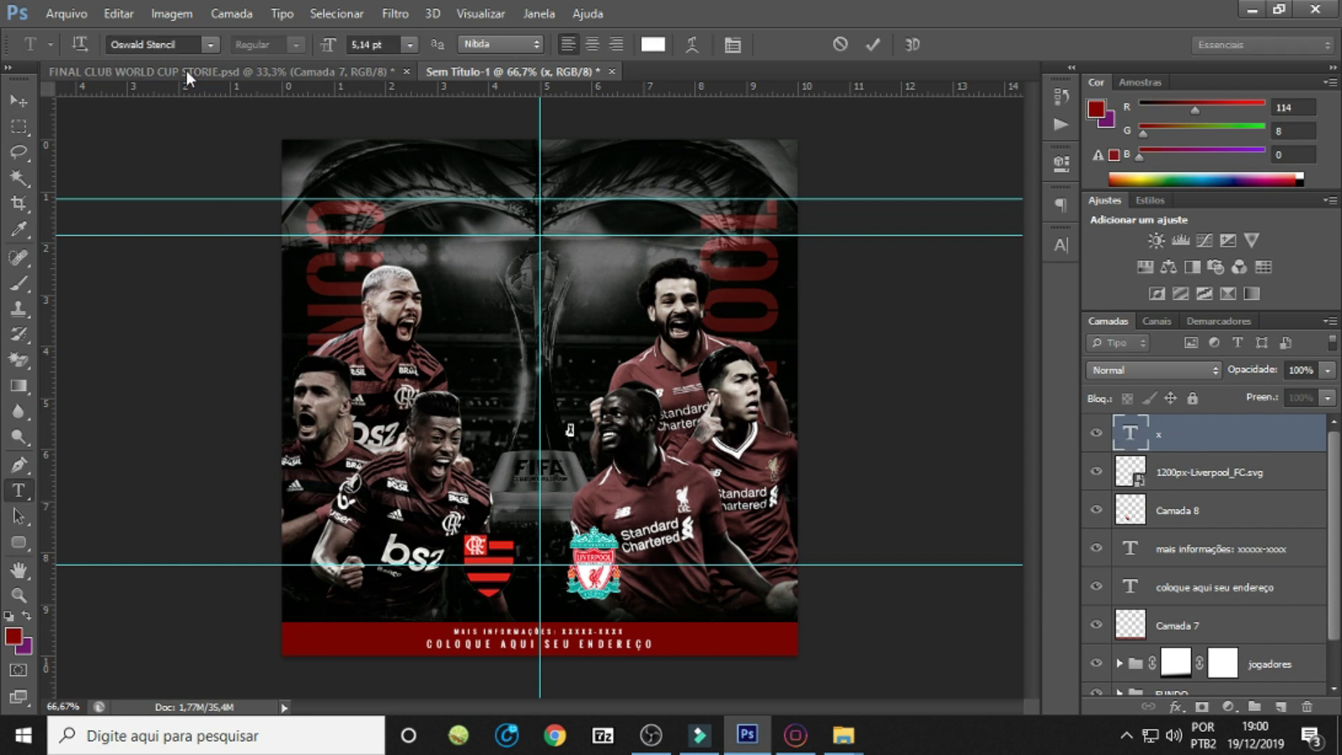
click(183, 44)
key(Down)
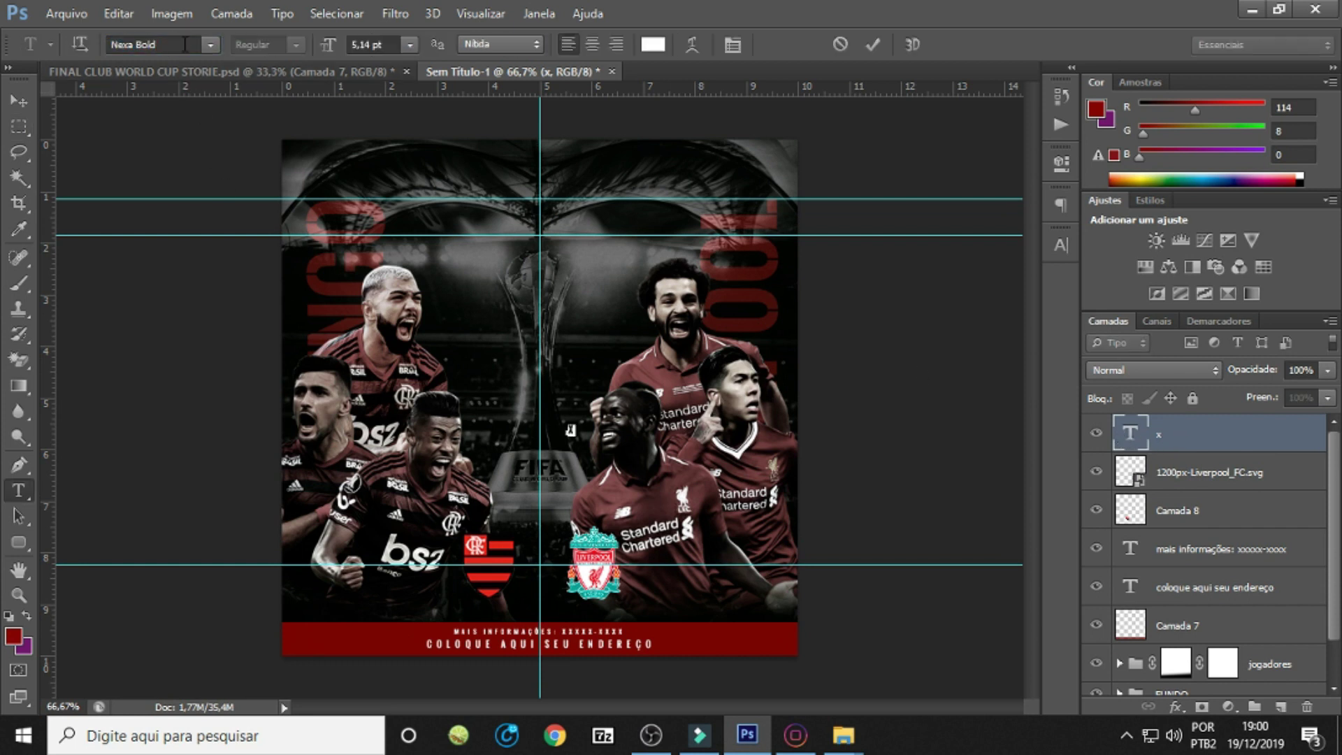
key(ctrl+t)
mouse_move(574, 425)
mouse_down()
mouse_move(682, 395)
mouse_move(606, 557)
mouse_up()
key(Return)
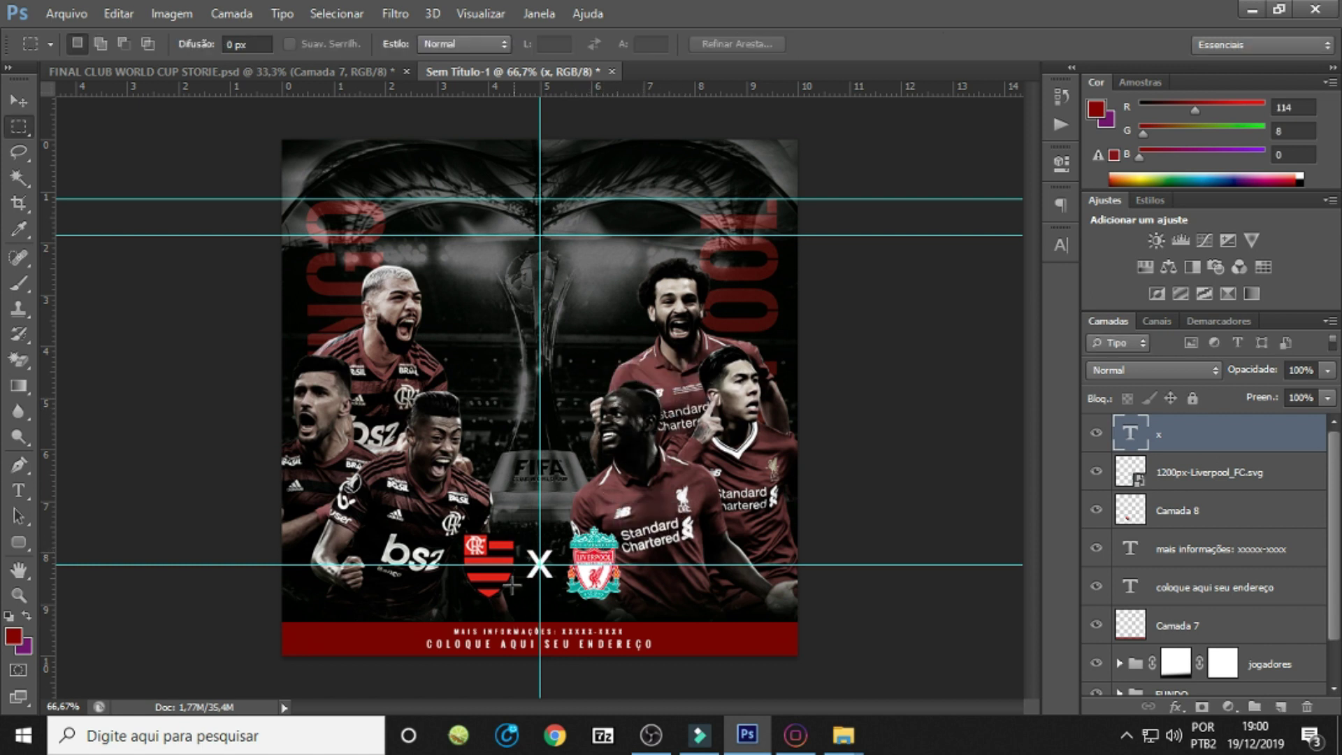
Add a small 'transmissão ao vivo' caption under the crests.
click(19, 490)
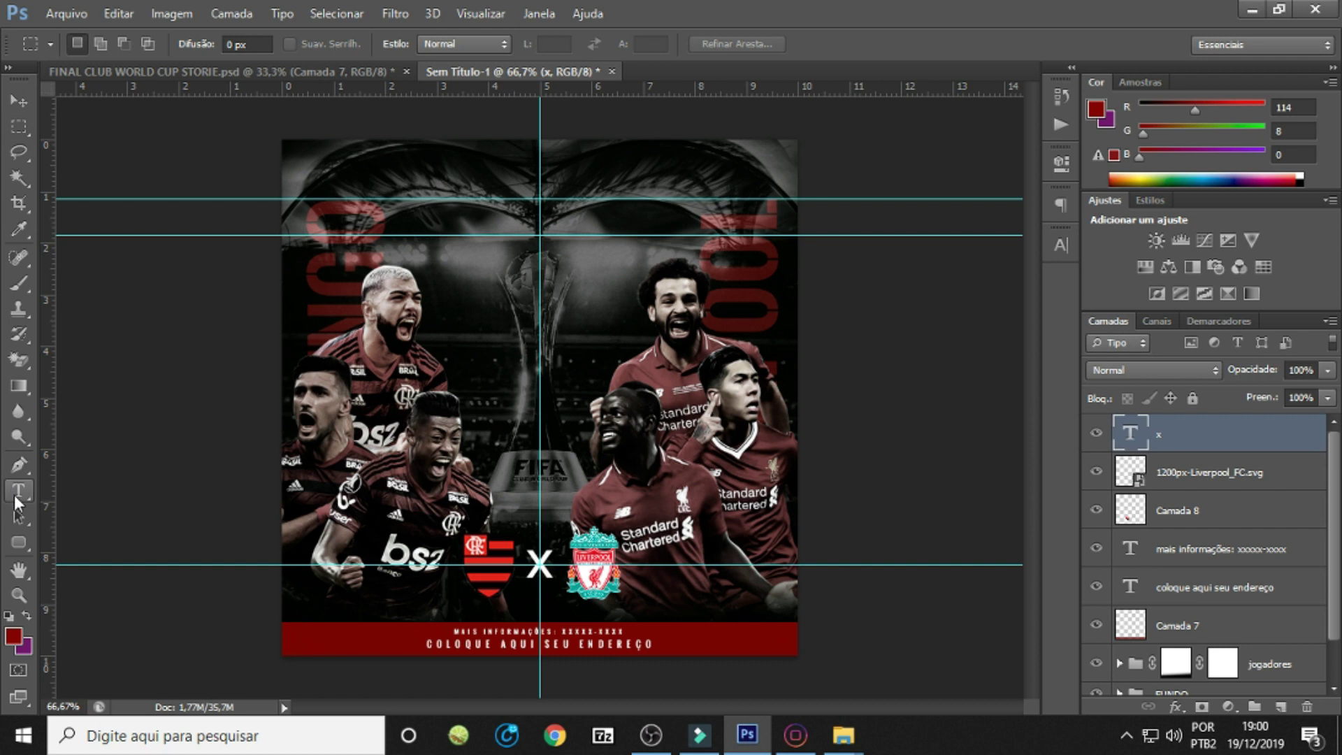
click(496, 431)
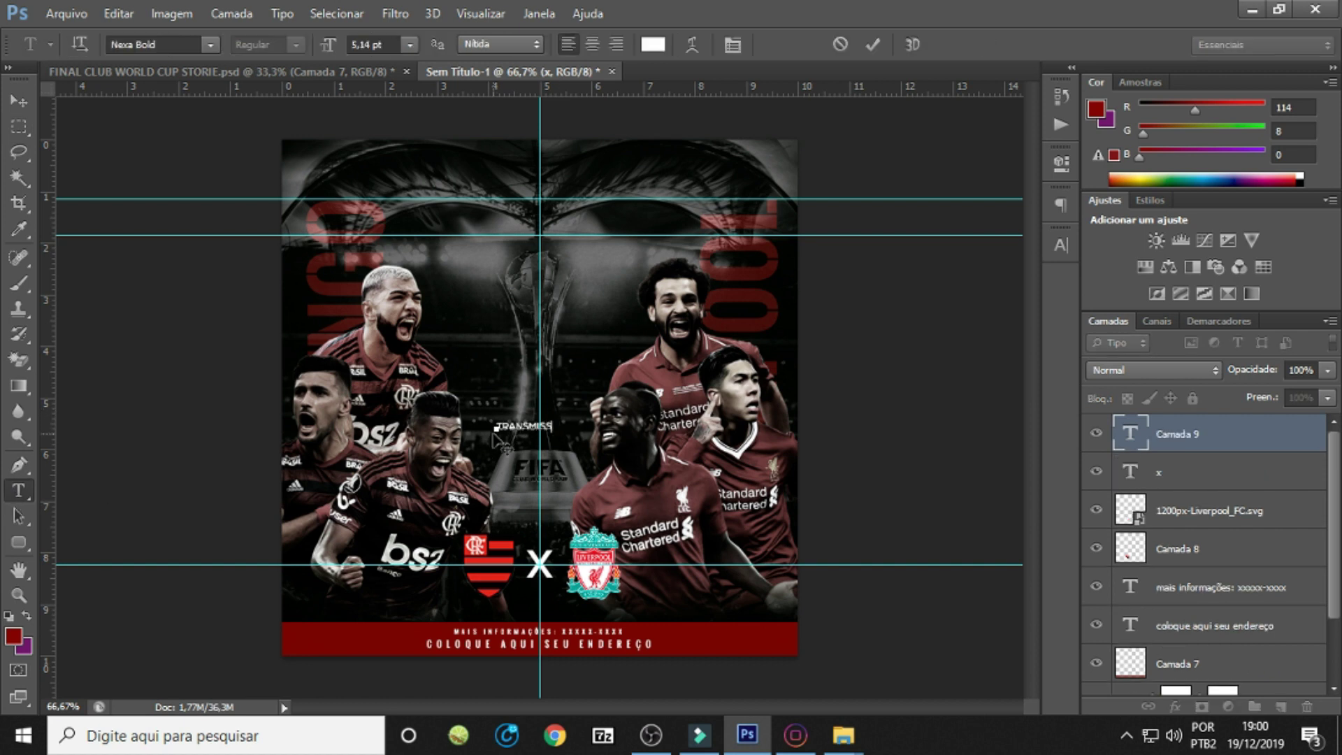
text(TRANSMISSÃO AO VIVO)
key(ctrl+Return)
key(ctrl+t)
mouse_move(607, 422)
mouse_down()
mouse_move(577, 417)
mouse_move(595, 609)
mouse_move(578, 610)
mouse_up()
key(Return)
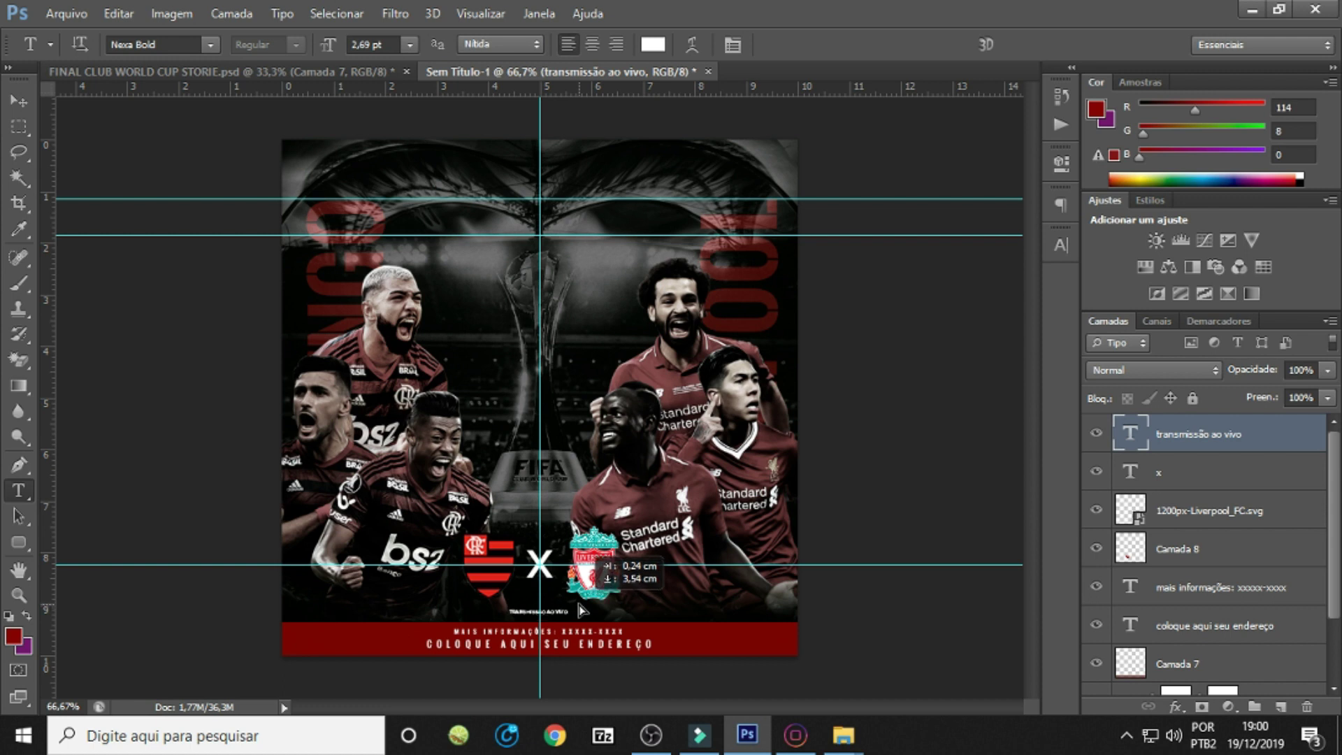
key(ctrl+t)
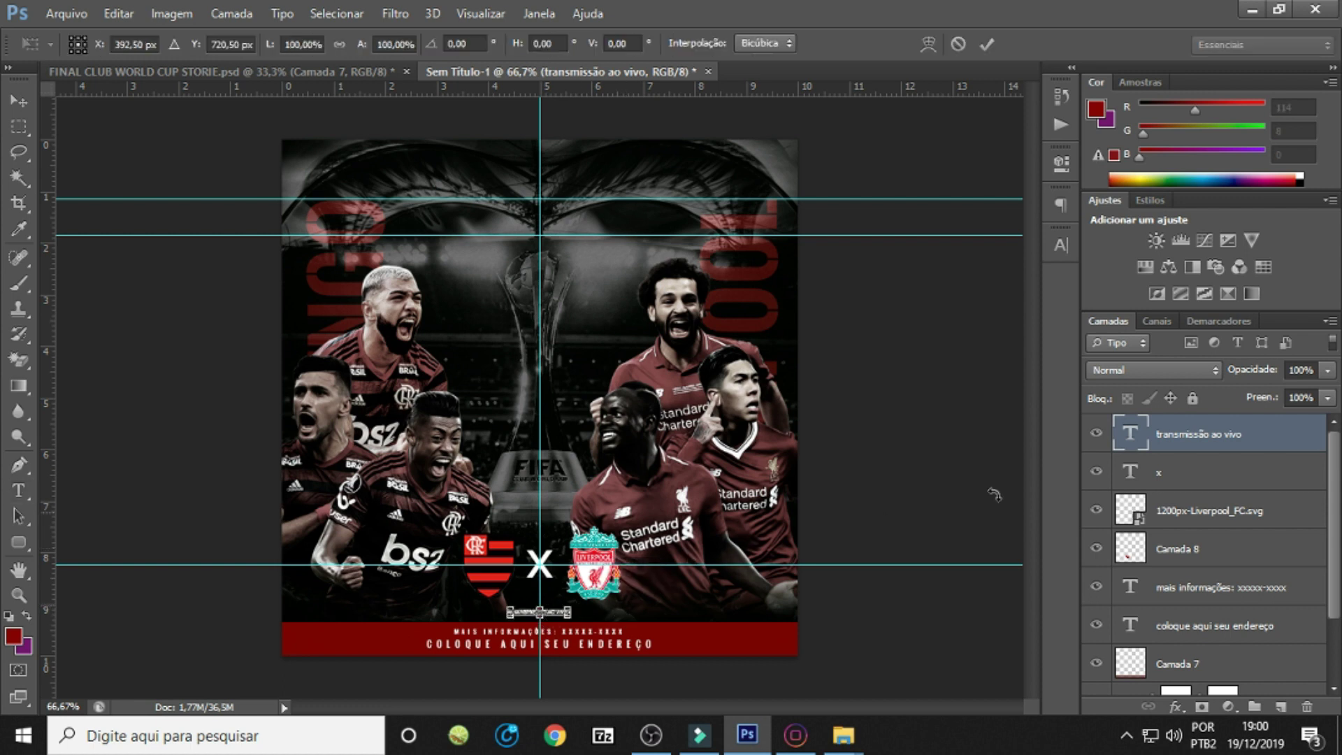
key(Return)
Shrink the X and both crests together and recentre the lineup.
click(1205, 472)
ctrl+click(1208, 510)
ctrl+click(1213, 549)
key(ctrl+t)
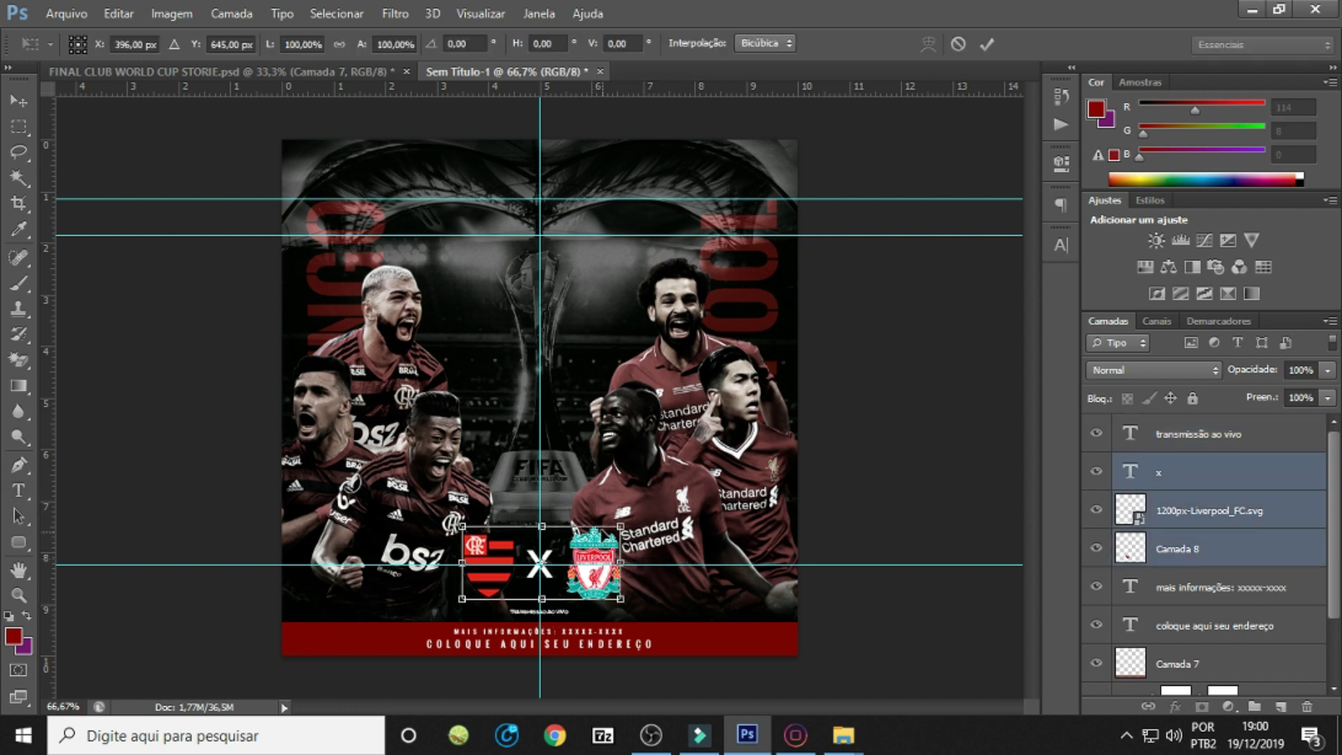
drag(621, 526, 605, 533)
drag(590, 538, 573, 578)
key(Return)
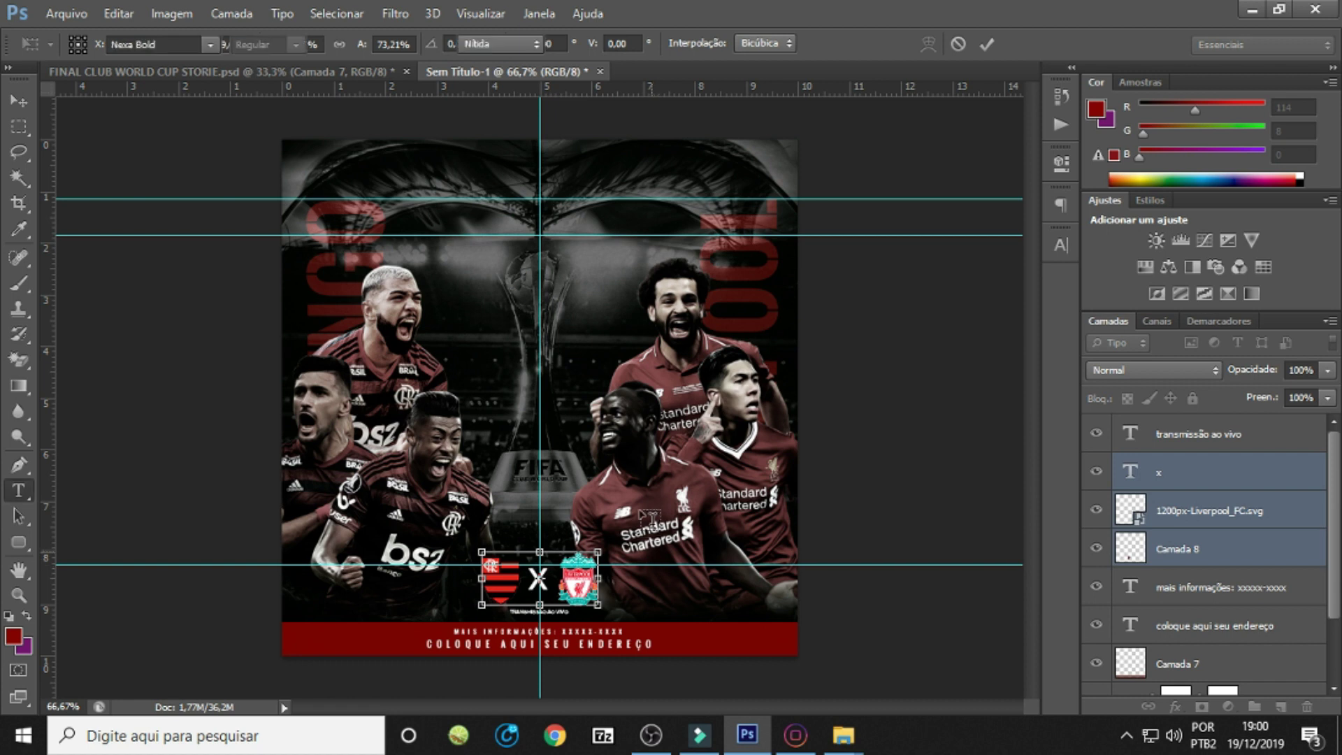
Select the 'transmissão ao vivo' layer and start a new text line near the top.
key(ctrl+semicolon)
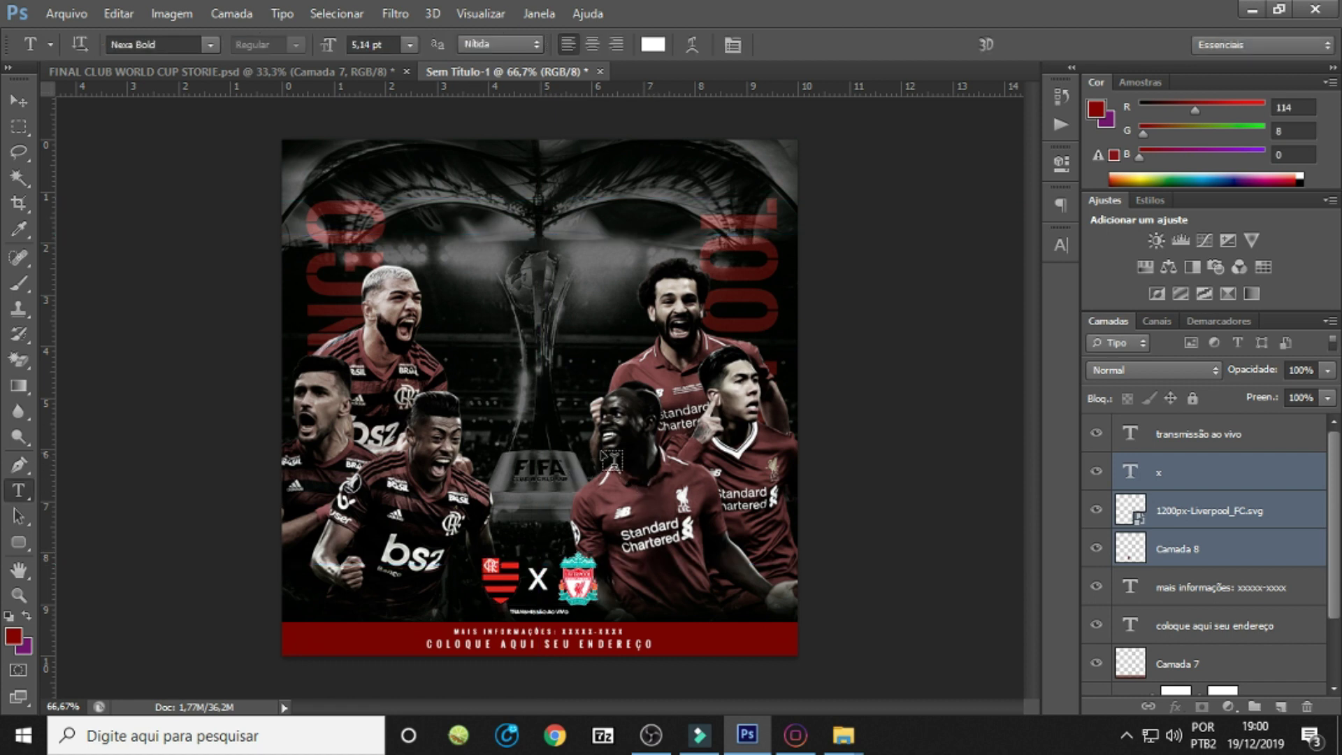
click(1223, 447)
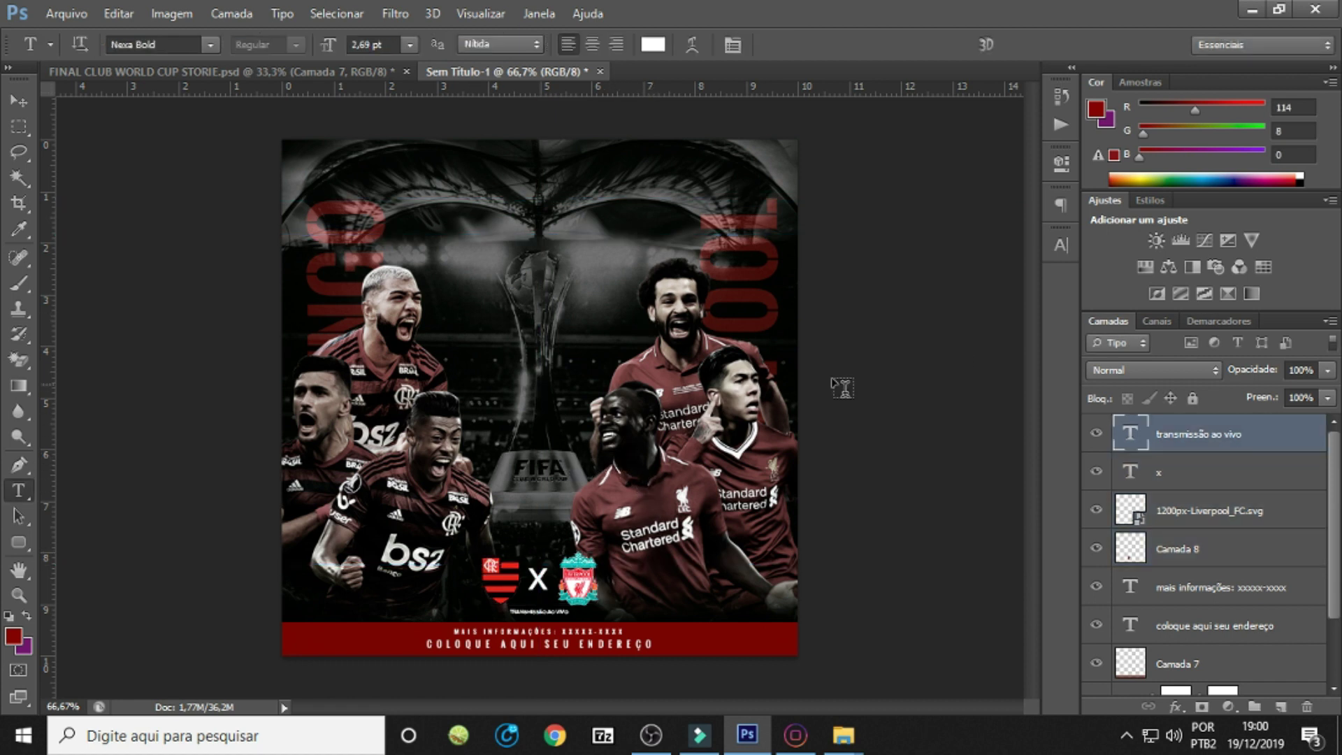
click(473, 226)
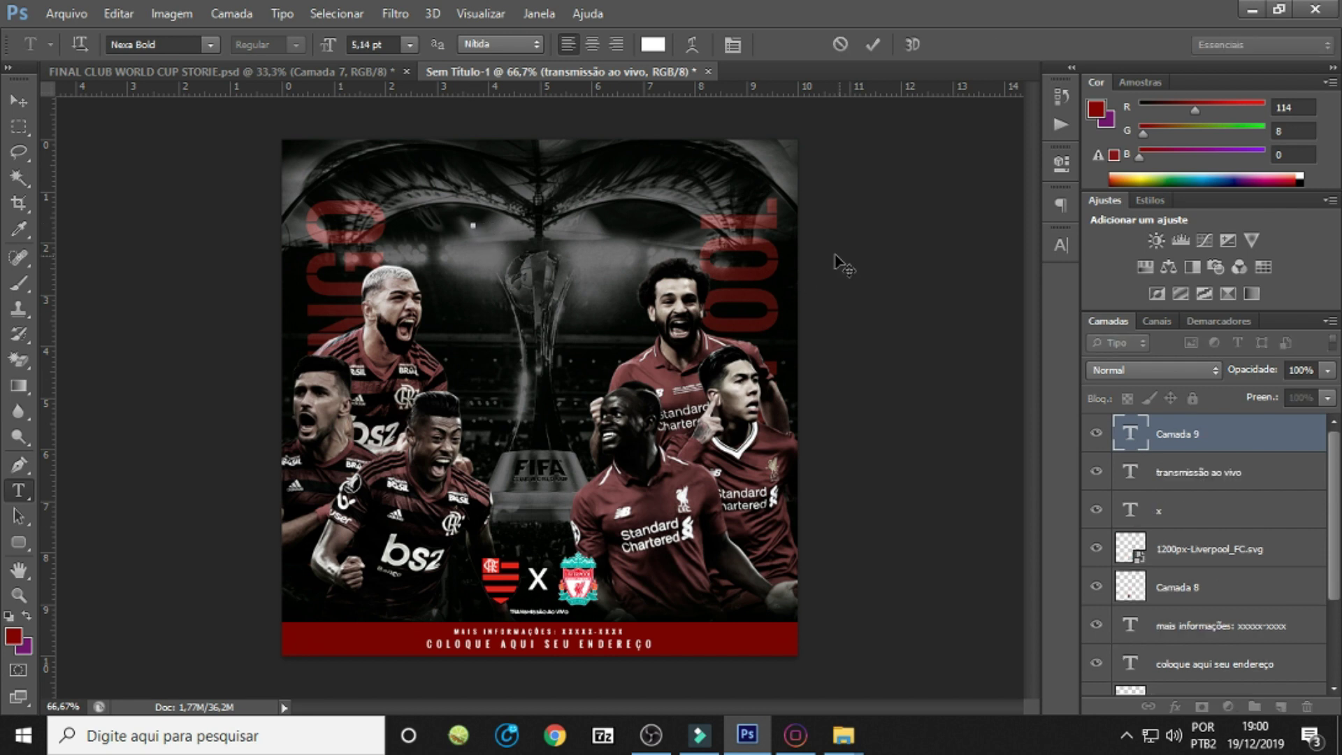
Paste the CLUB WORLD CUP headline and enlarge it across the top of the poster.
key(ctrl+v)
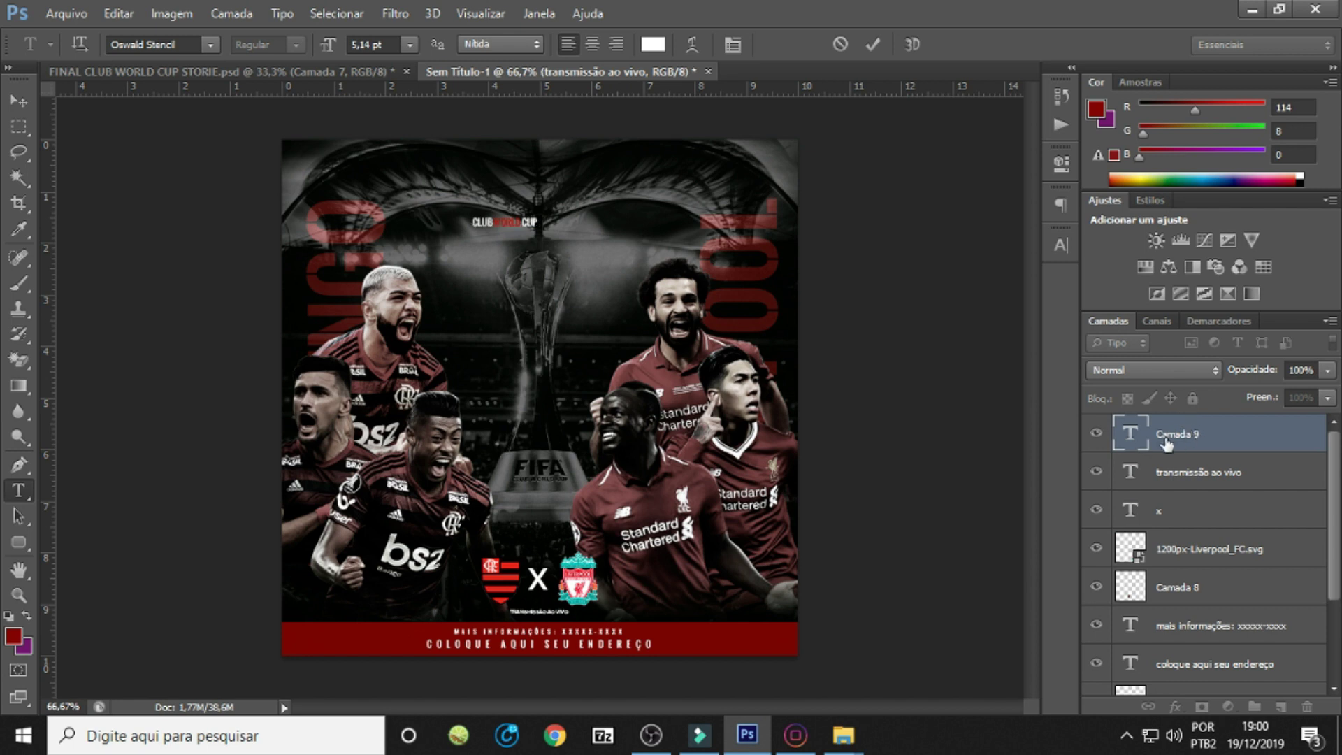
key(ctrl+Return)
key(ctrl+t)
drag(542, 214, 602, 243)
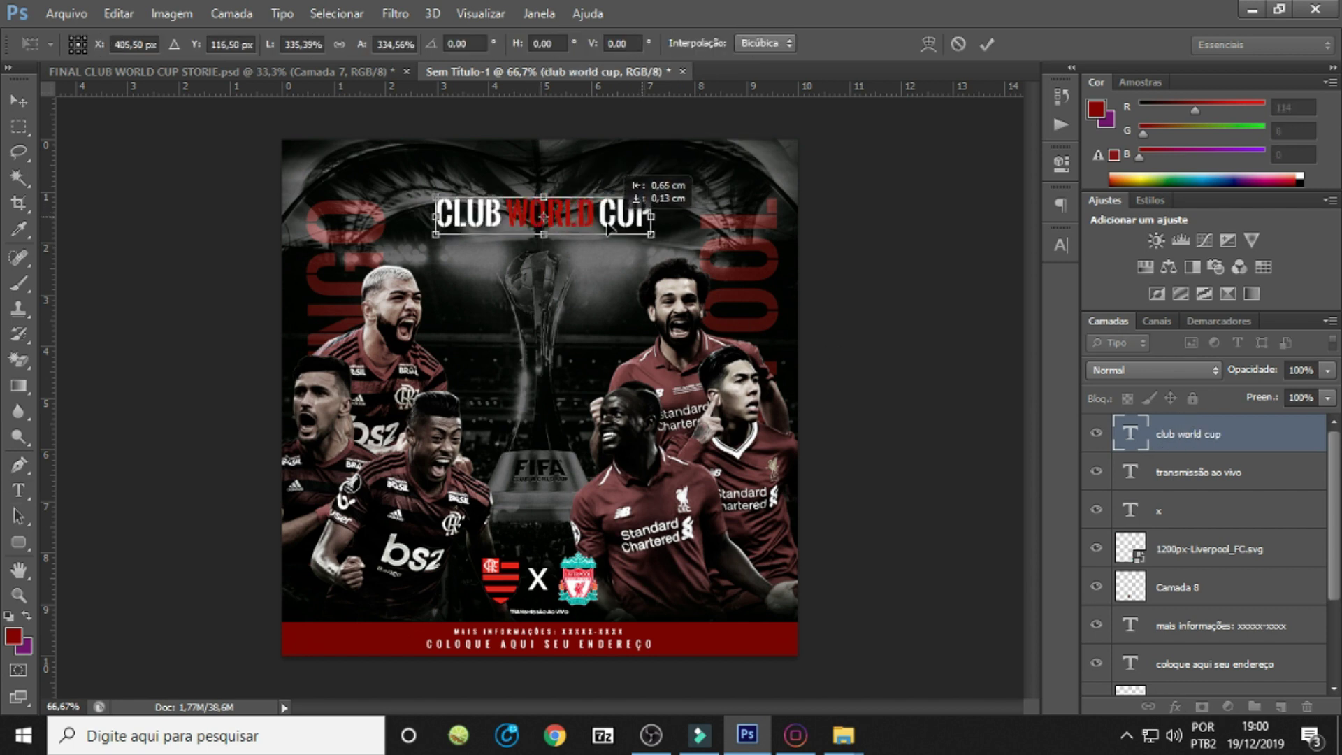
key(Return)
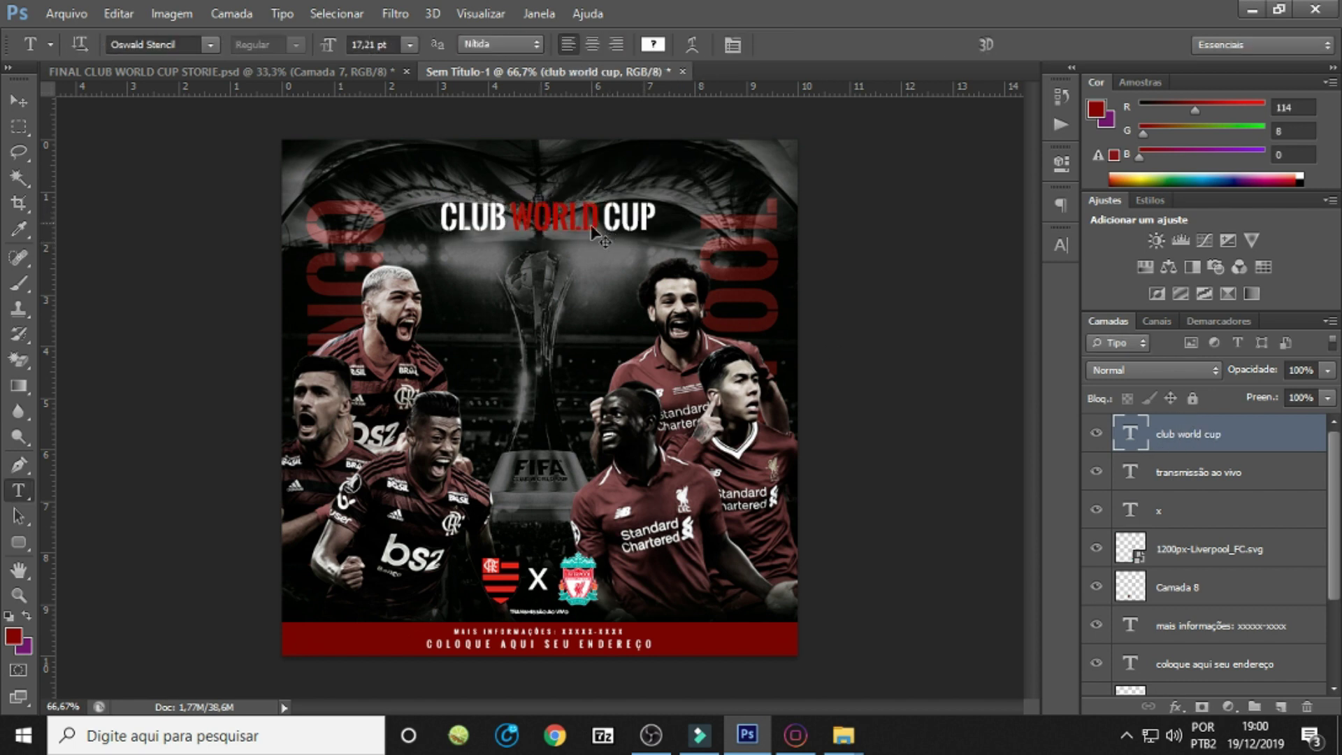
drag(619, 224, 615, 232)
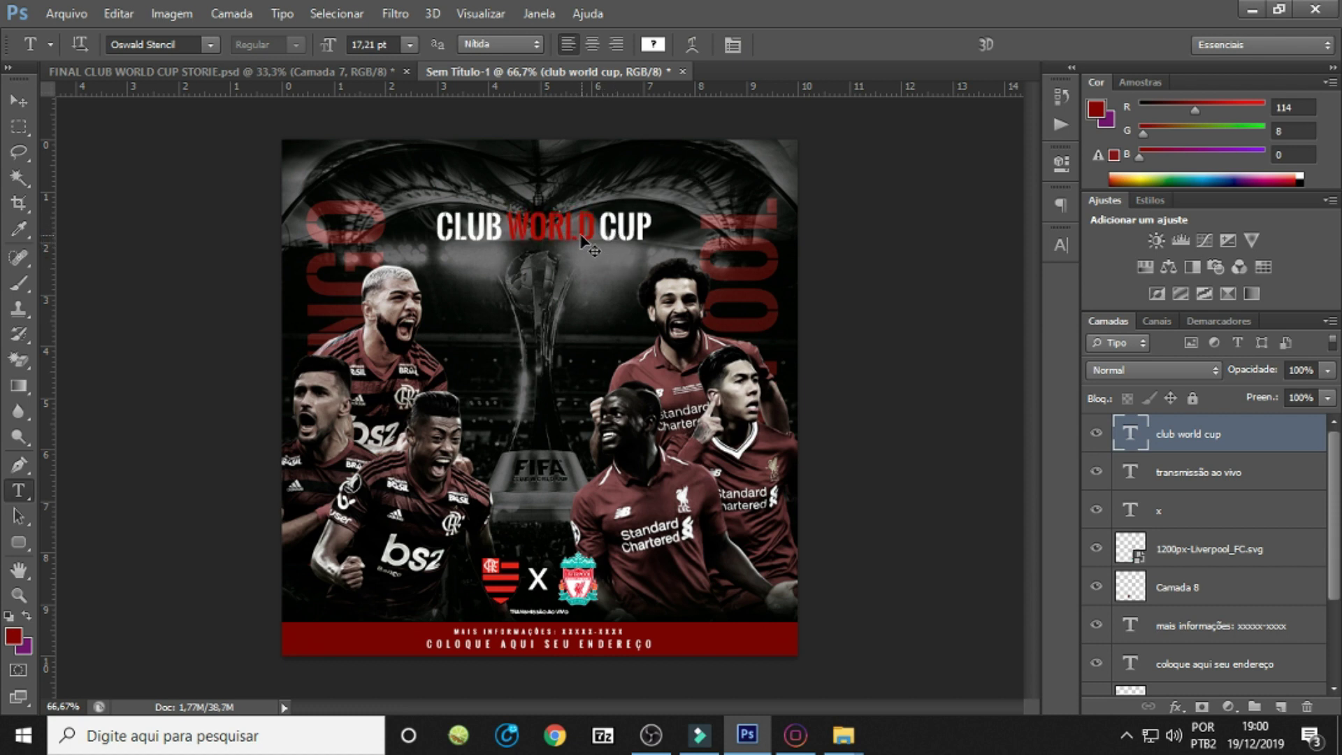
Duplicate the headline below as 'QATAR 2019', scaled to match its width.
drag(580, 238, 582, 269)
triple_click(565, 264)
text(QATAR 2019)
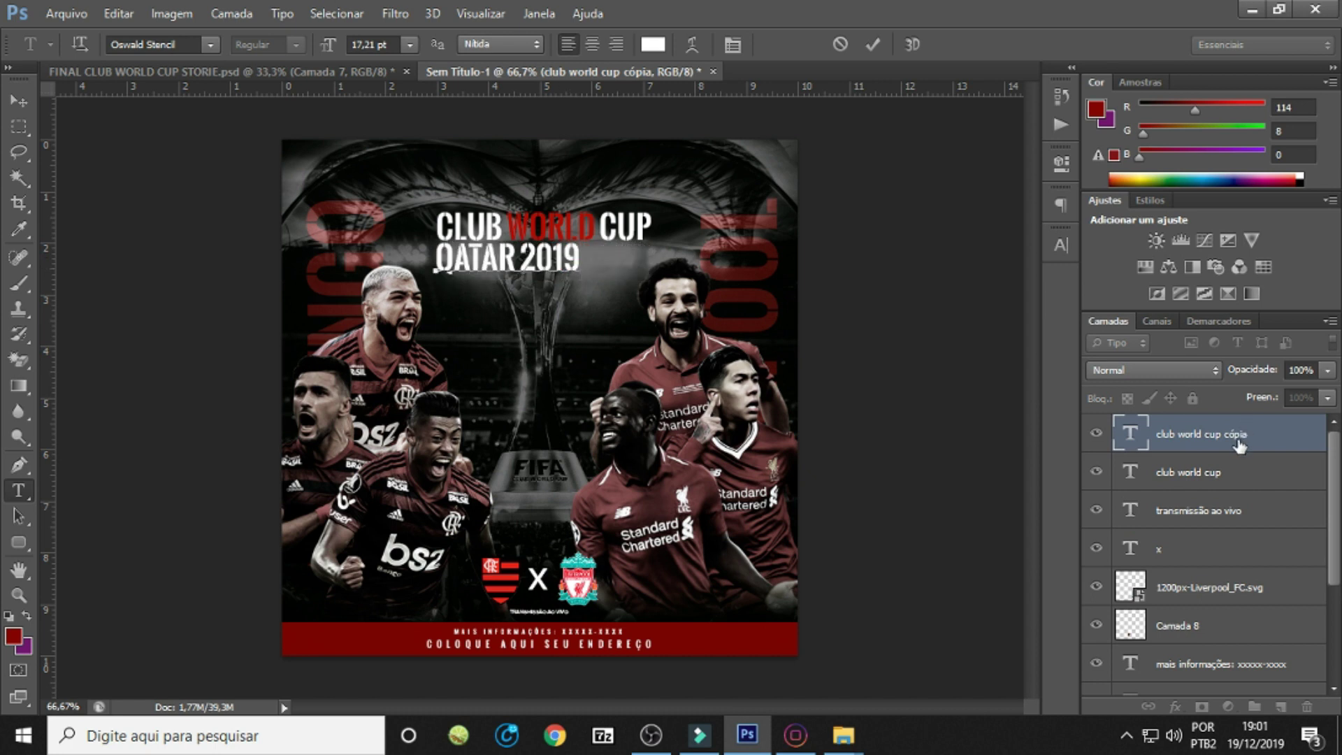
click(1239, 446)
key(ctrl+t)
mouse_move(581, 241)
mouse_down()
mouse_move(650, 215)
mouse_move(612, 271)
mouse_up()
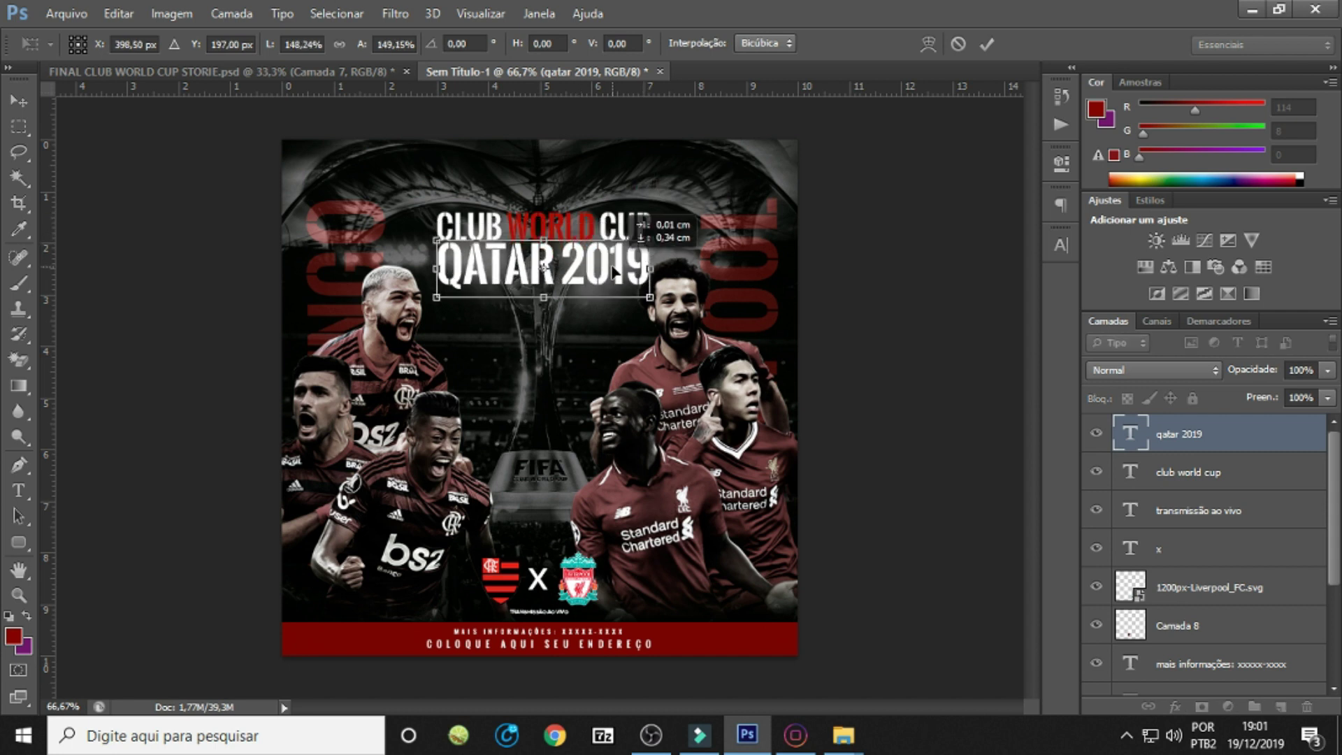
key(Return)
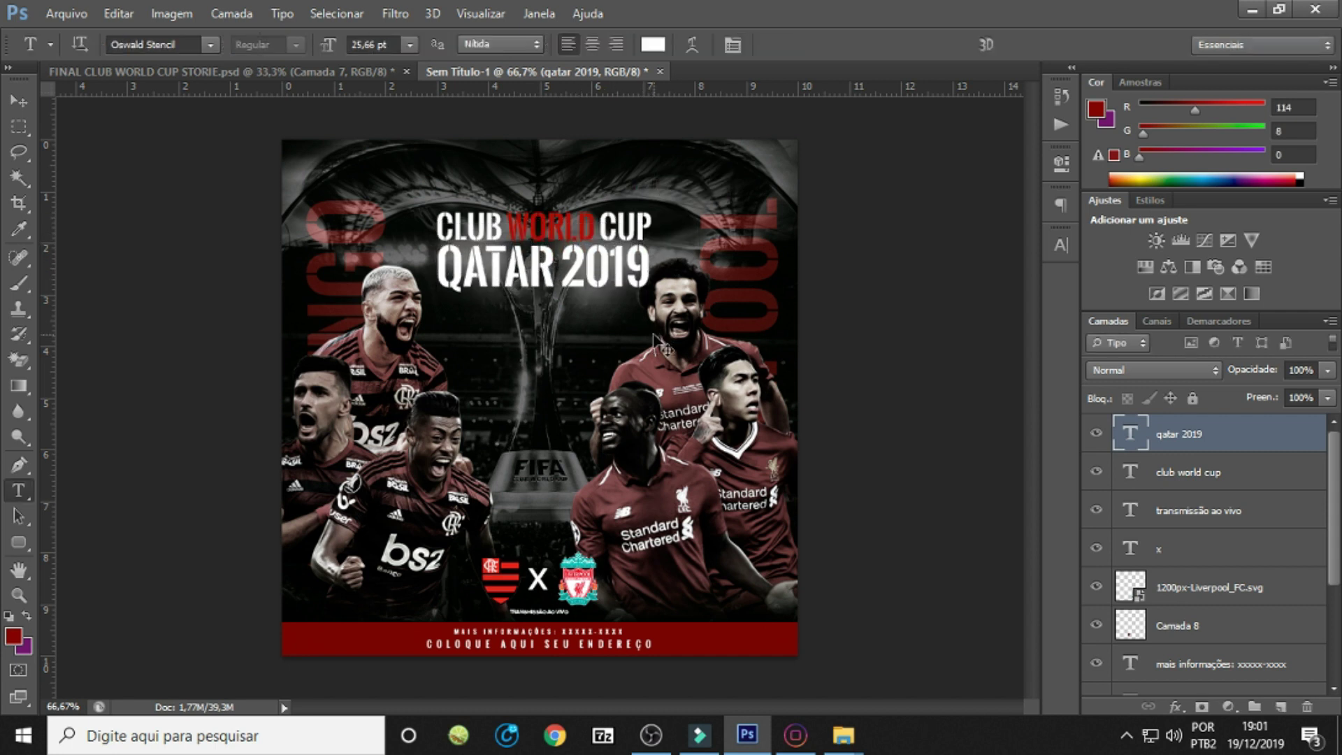
Colour the word QATAR with the same red as WORLD.
click(563, 267)
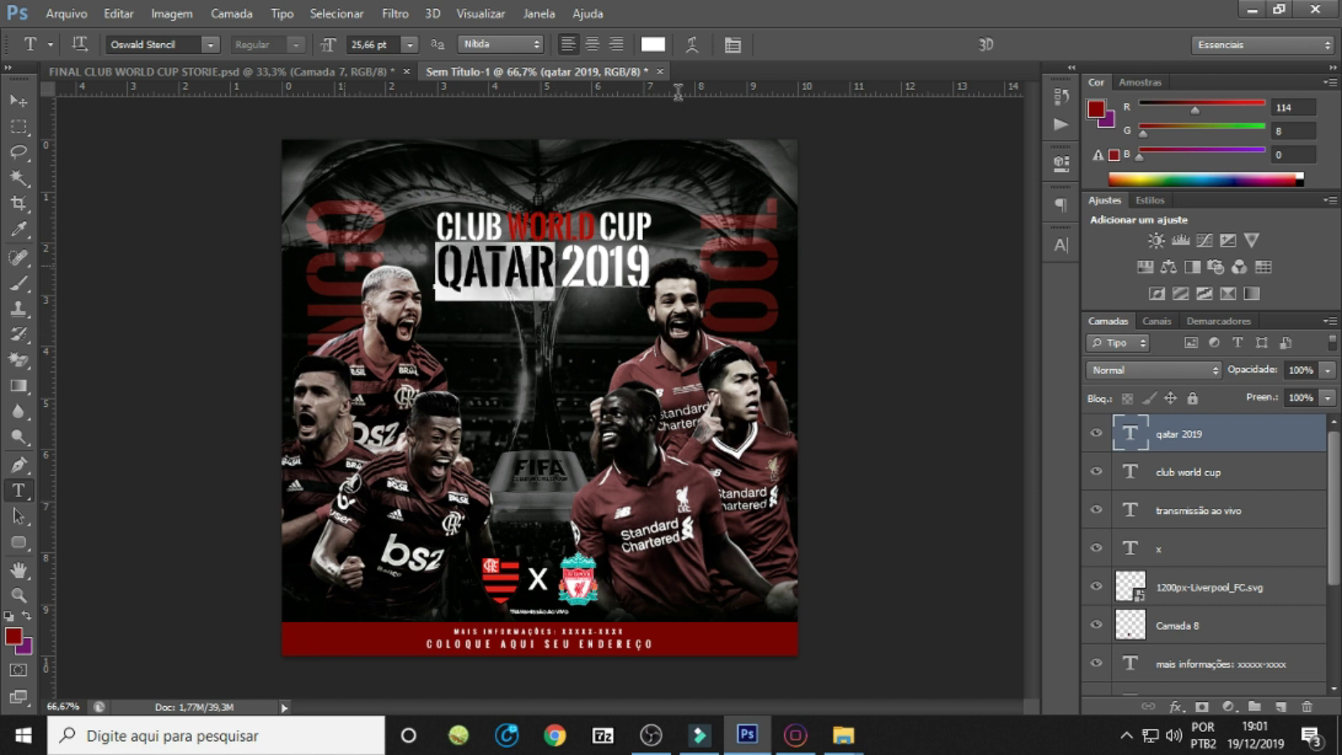
click(654, 44)
click(558, 213)
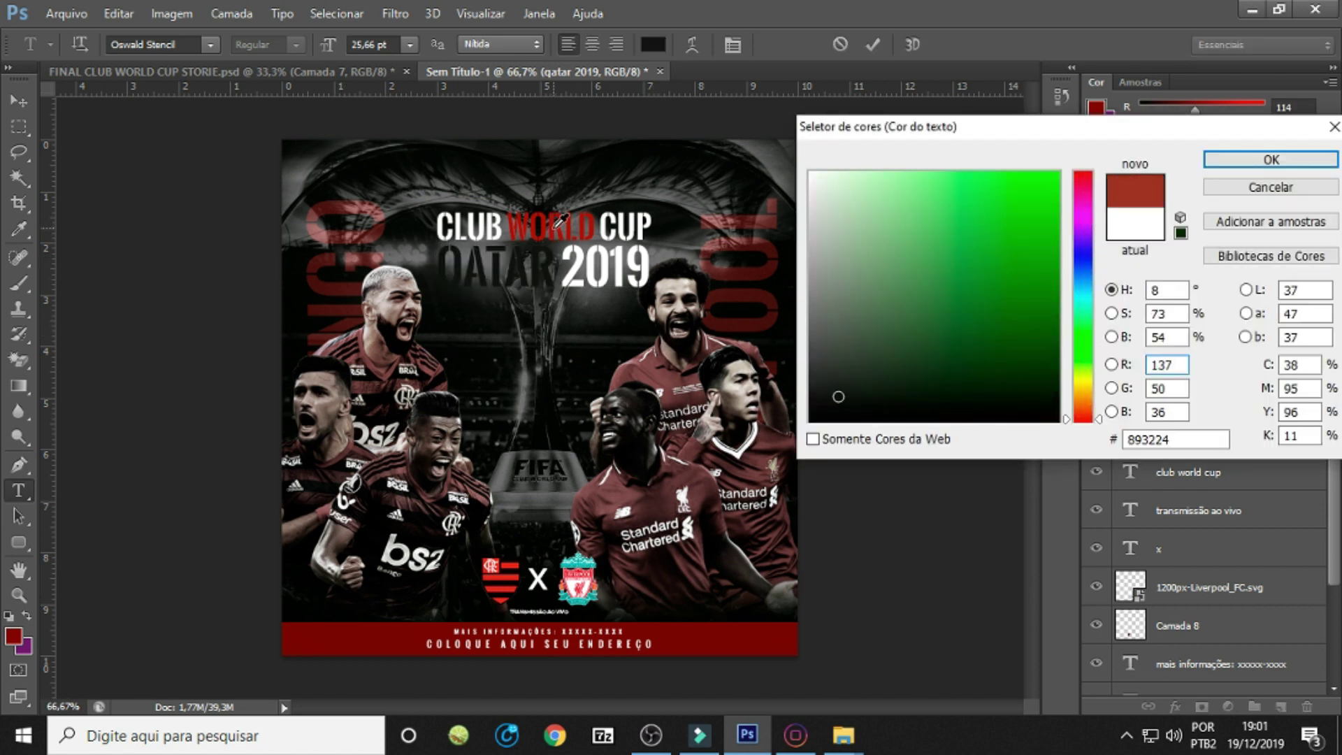
click(557, 218)
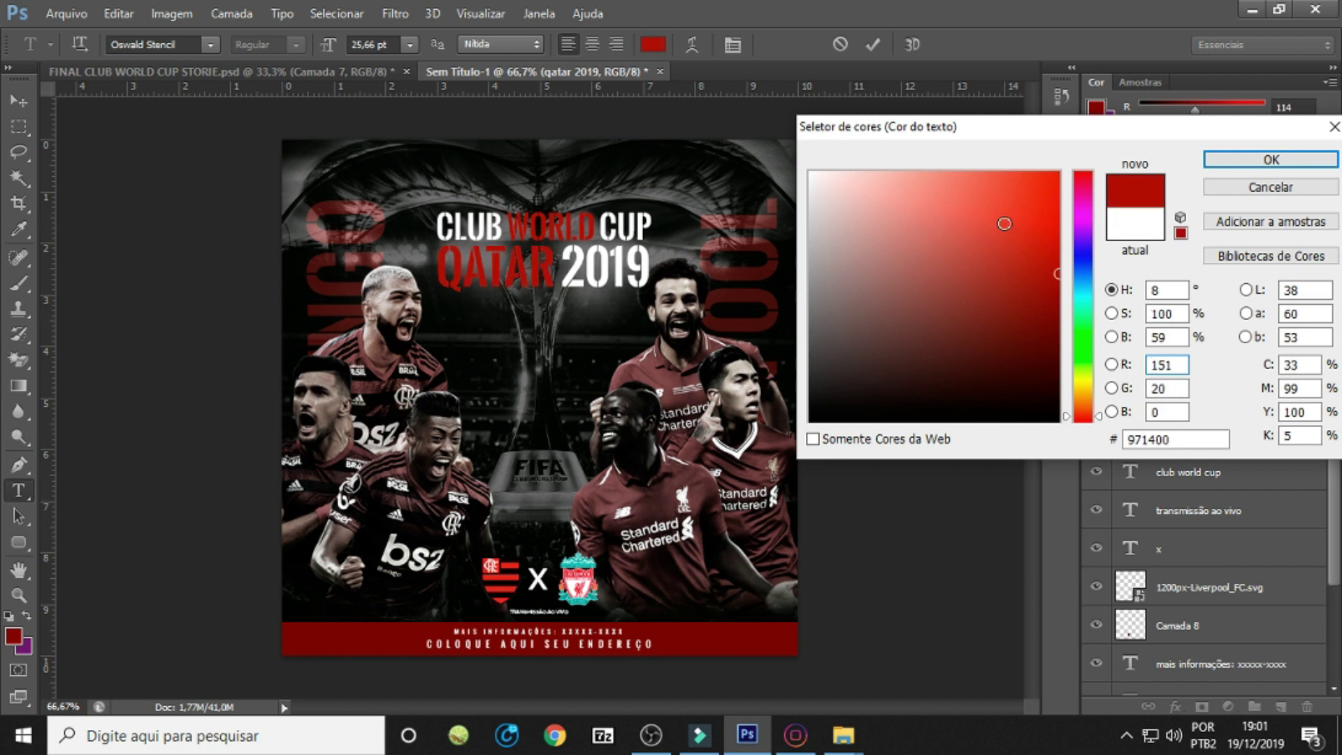
click(1267, 160)
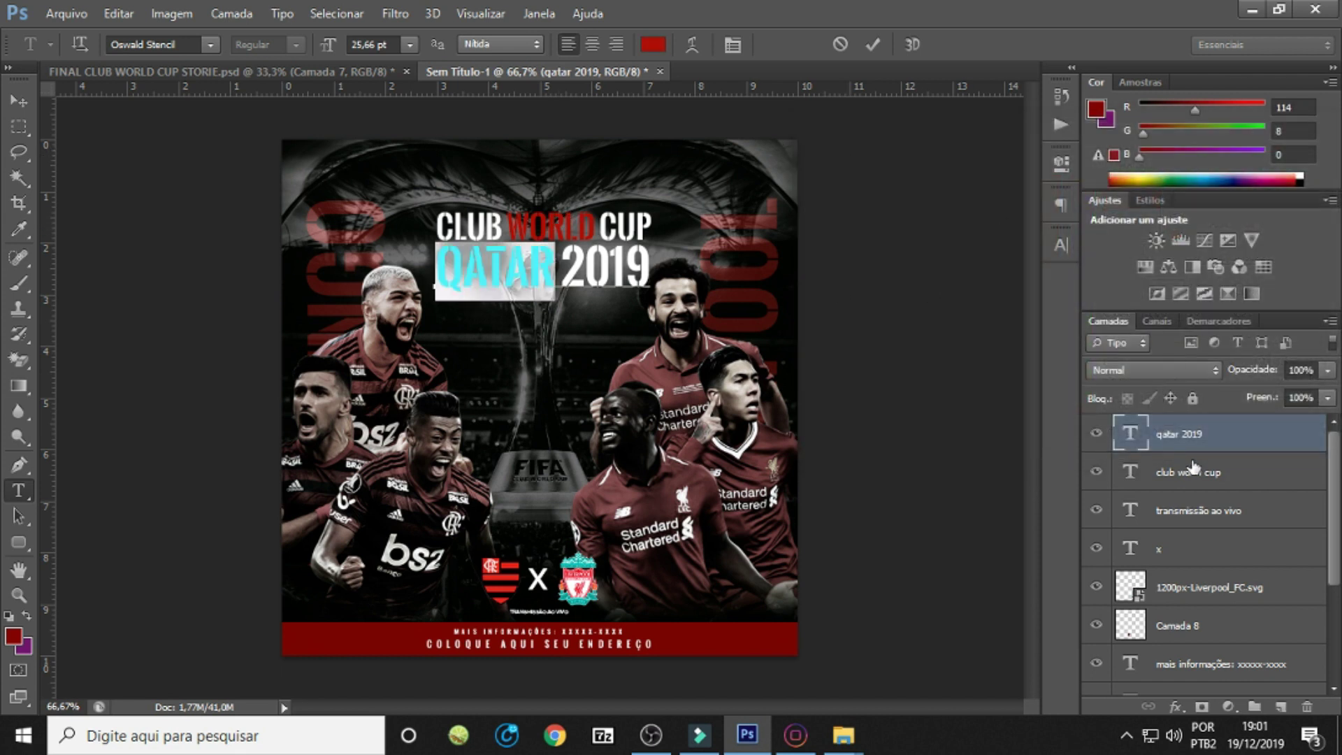
click(1195, 482)
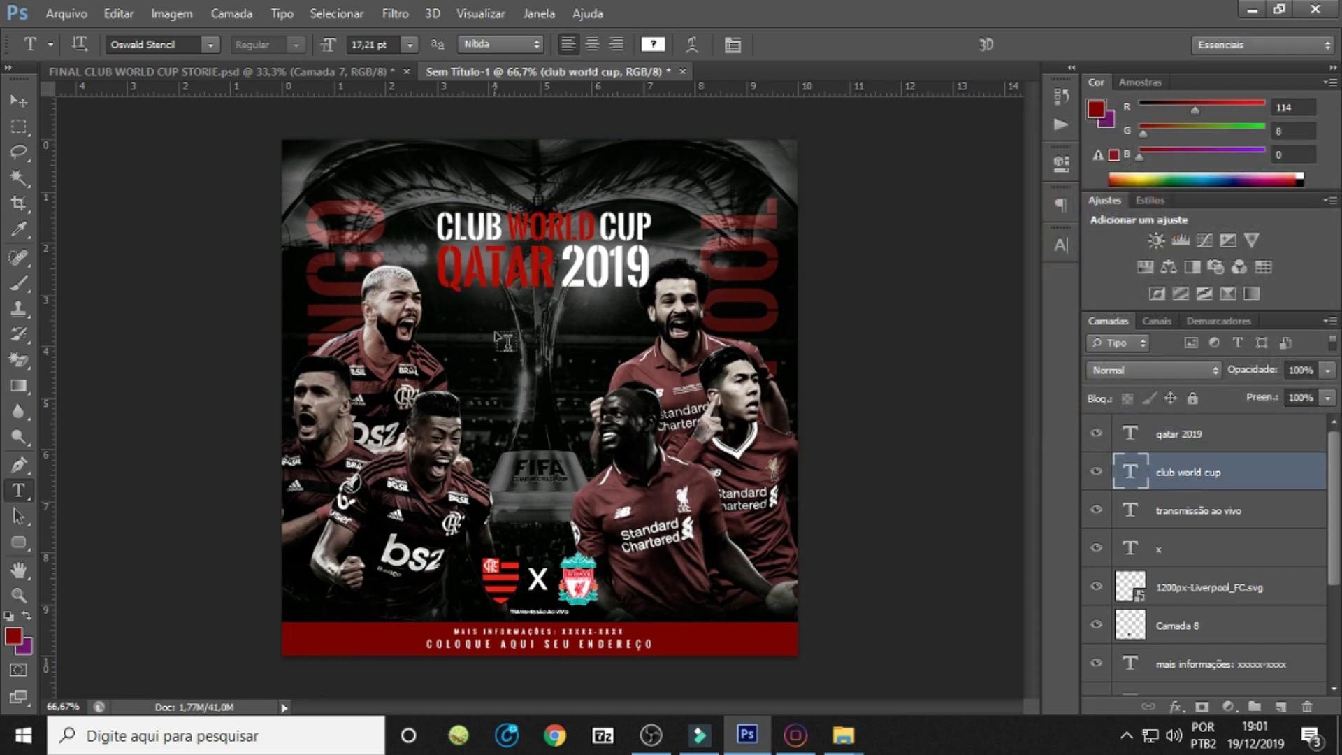
Duplicate the headline above it as '21 DE DEZEMBRO - 14H30', scaled small.
key(ctrl+j)
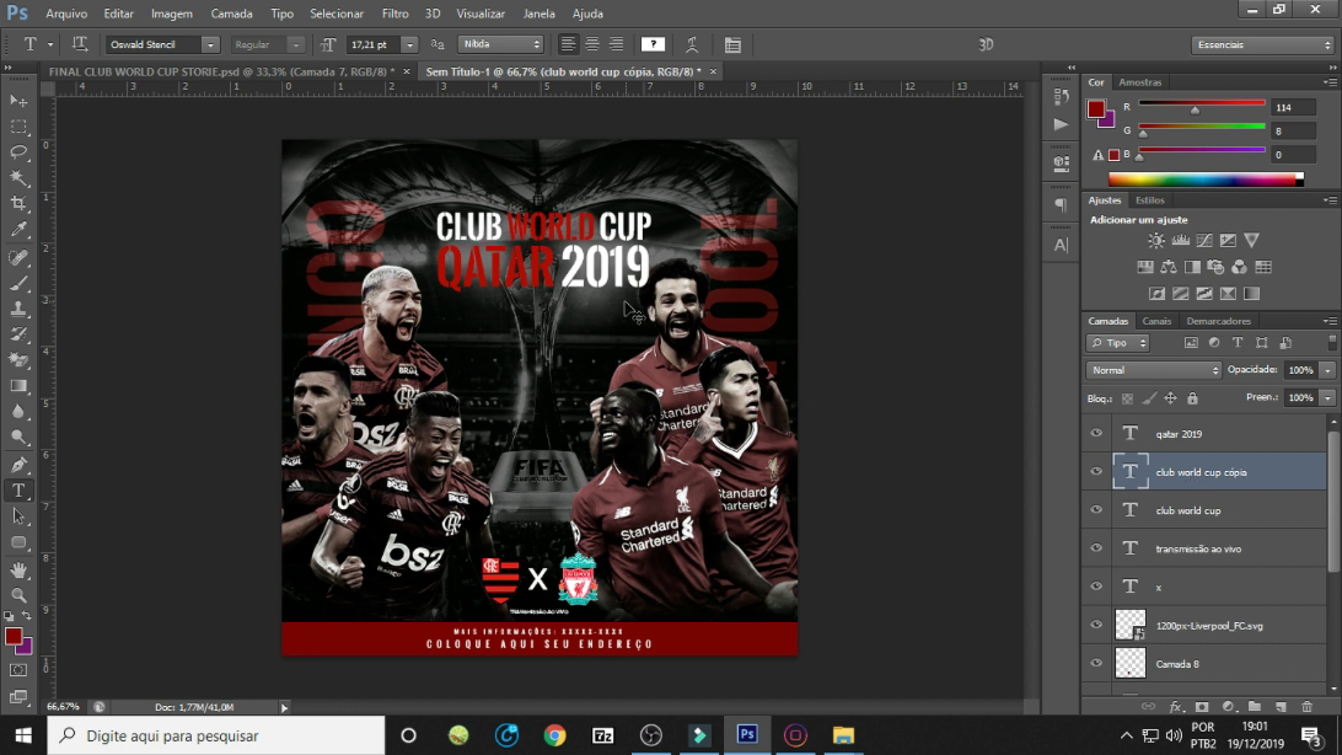
drag(612, 234, 608, 189)
triple_click(608, 189)
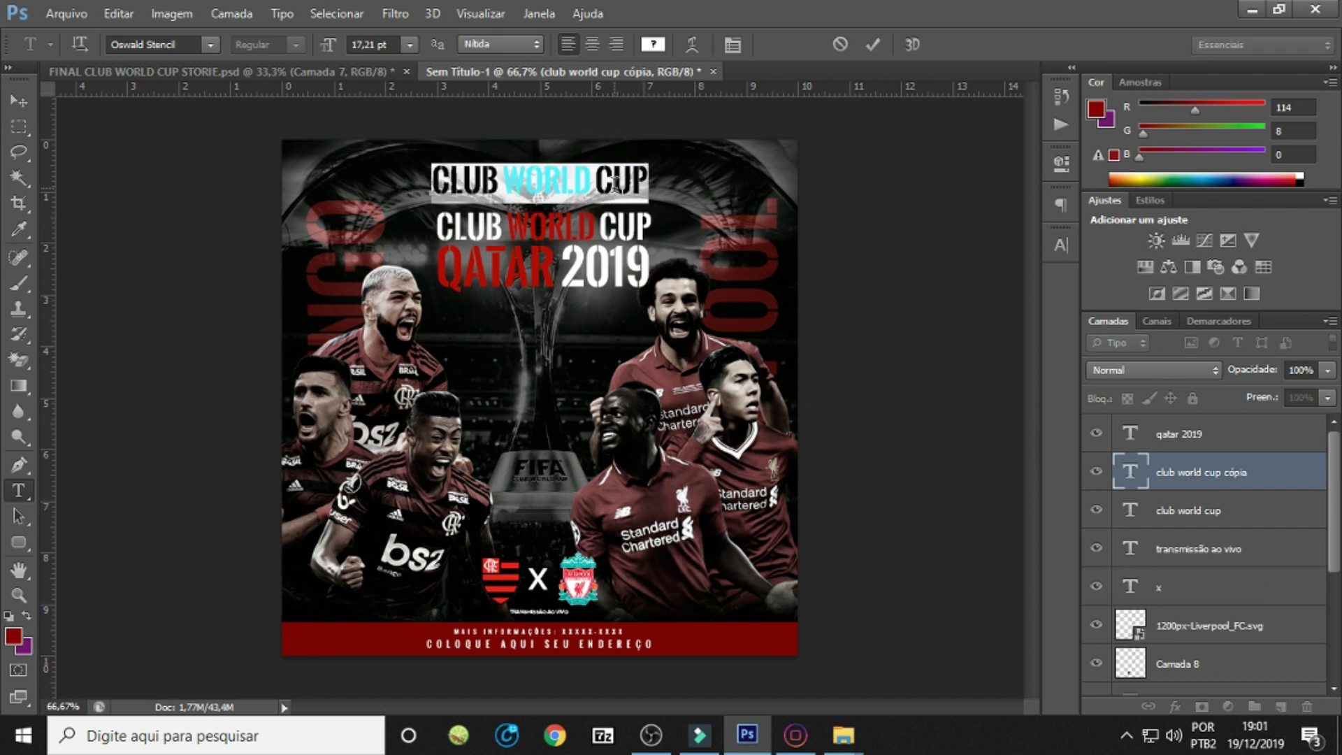
text(21 D)
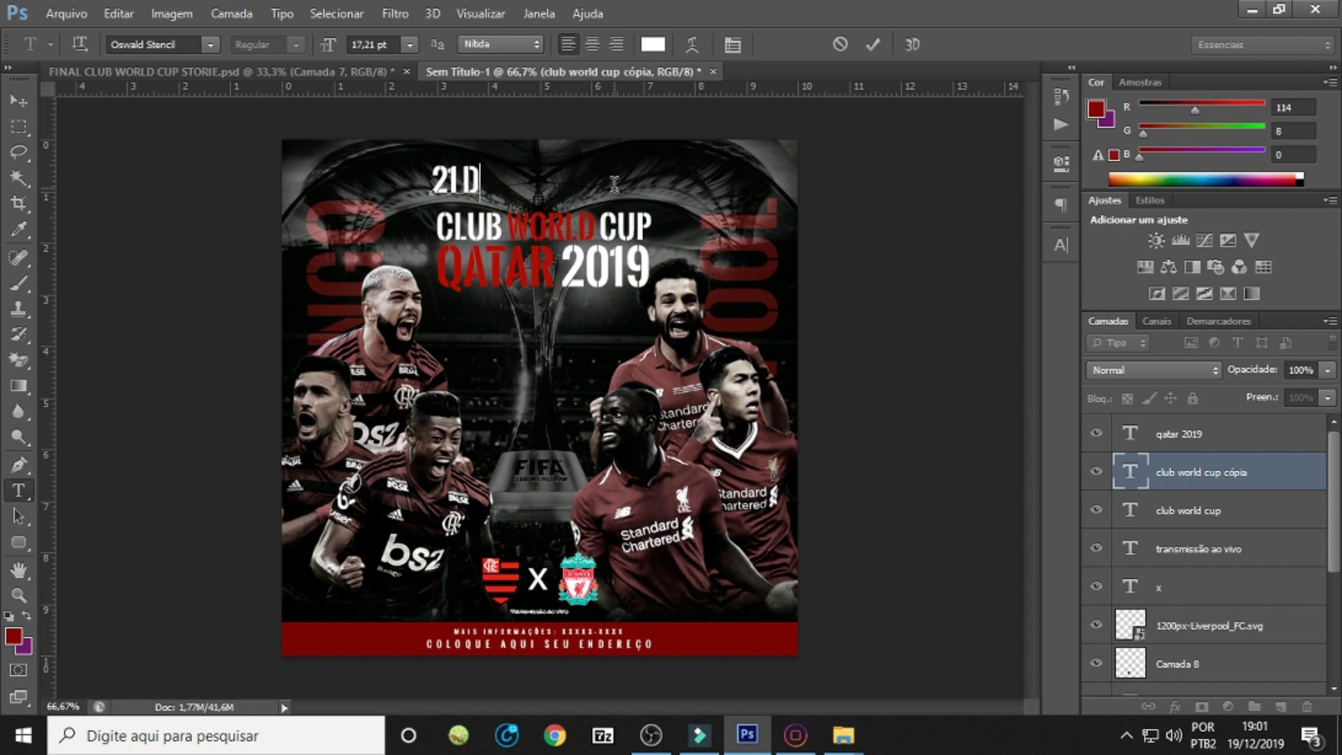
text(E DEZEMBRO)
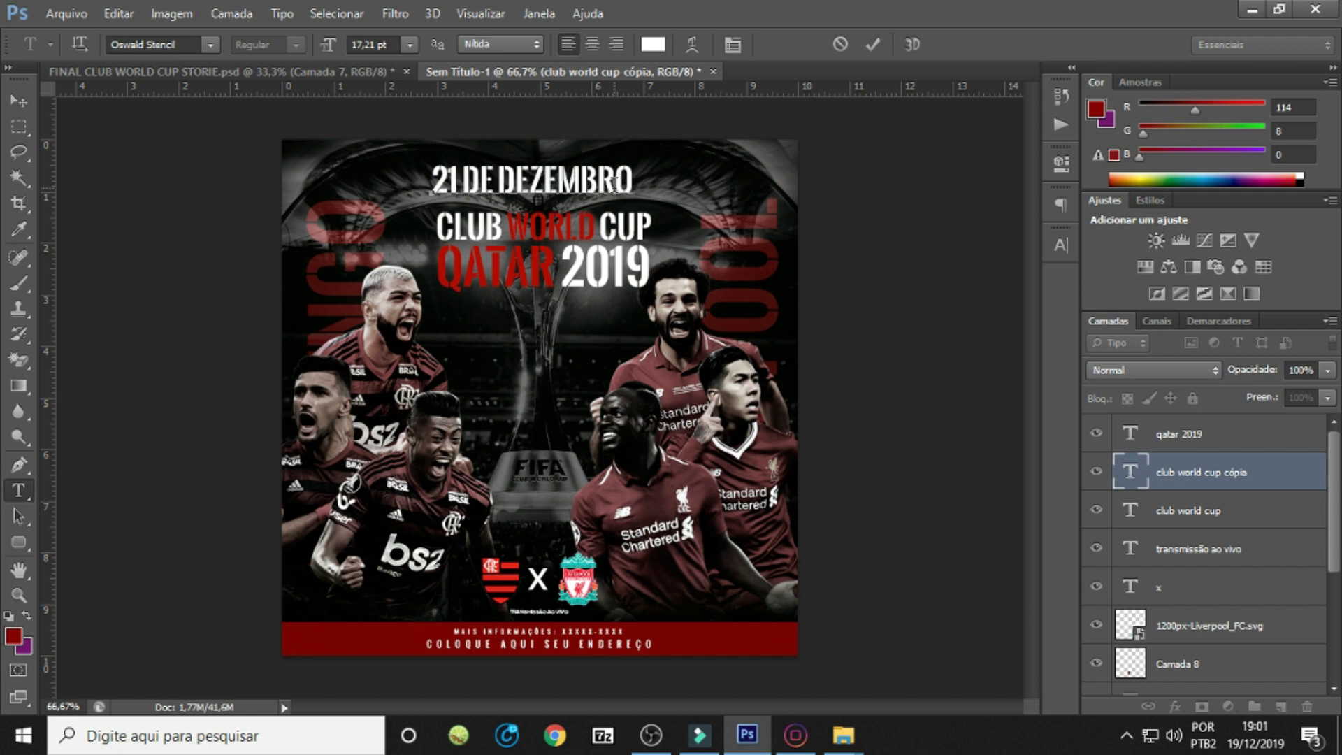
text( - 14H30)
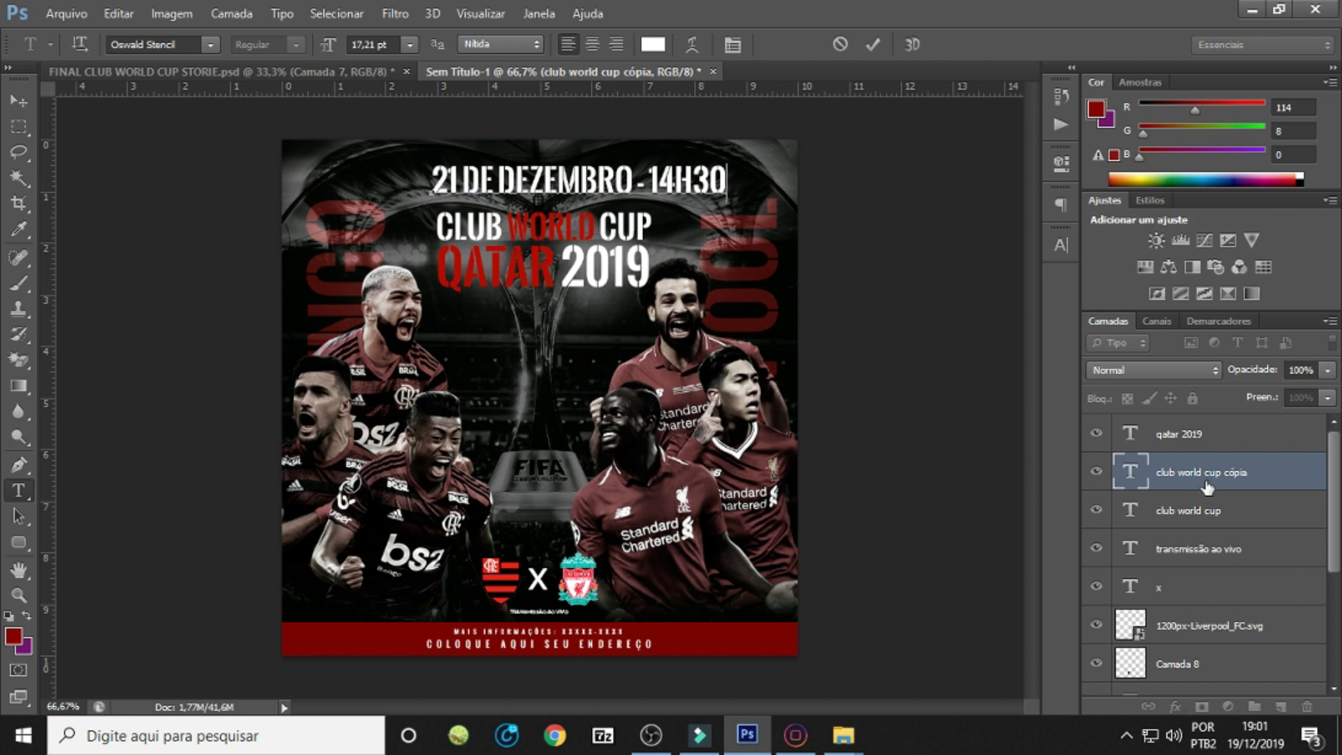
key(ctrl+Return)
key(ctrl+t)
mouse_move(729, 163)
mouse_down()
mouse_move(552, 187)
mouse_move(572, 203)
mouse_up()
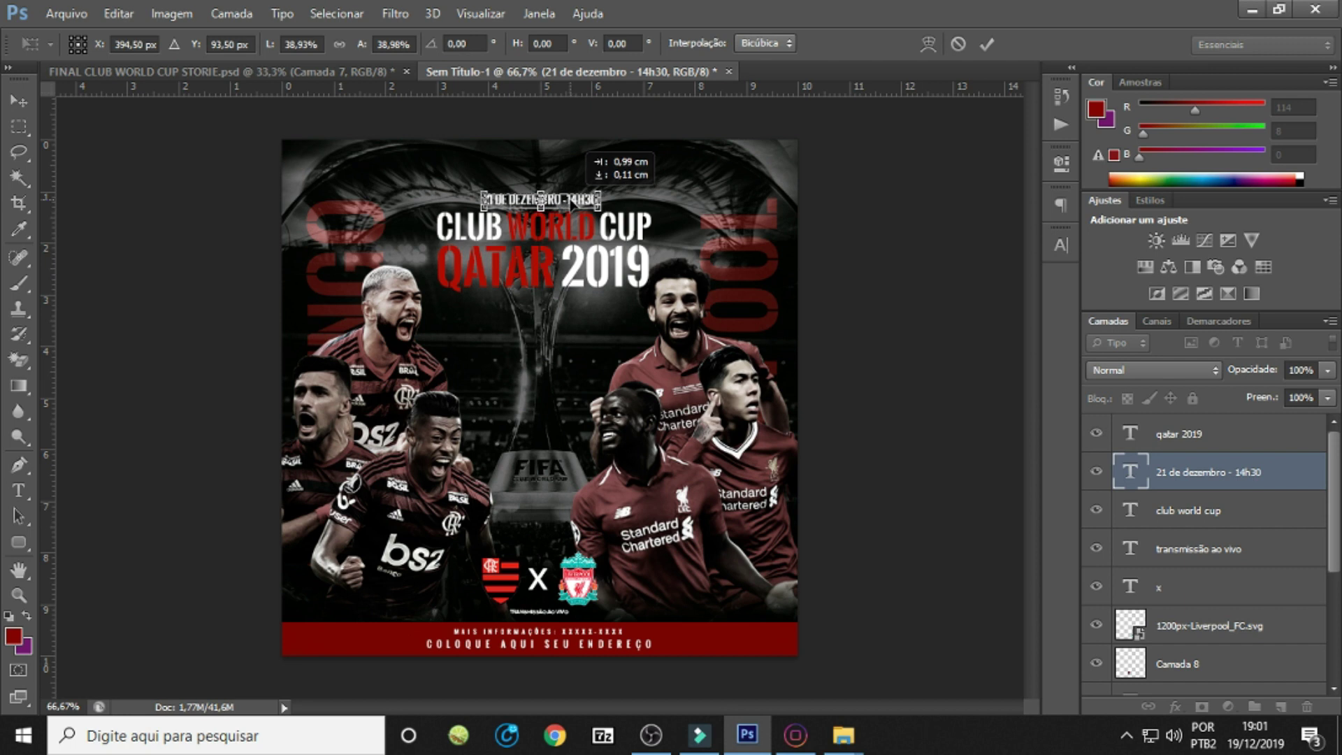
key(Return)
Set the date line's tracking to 222 and position it above the headline.
key(ctrl+semicolon)
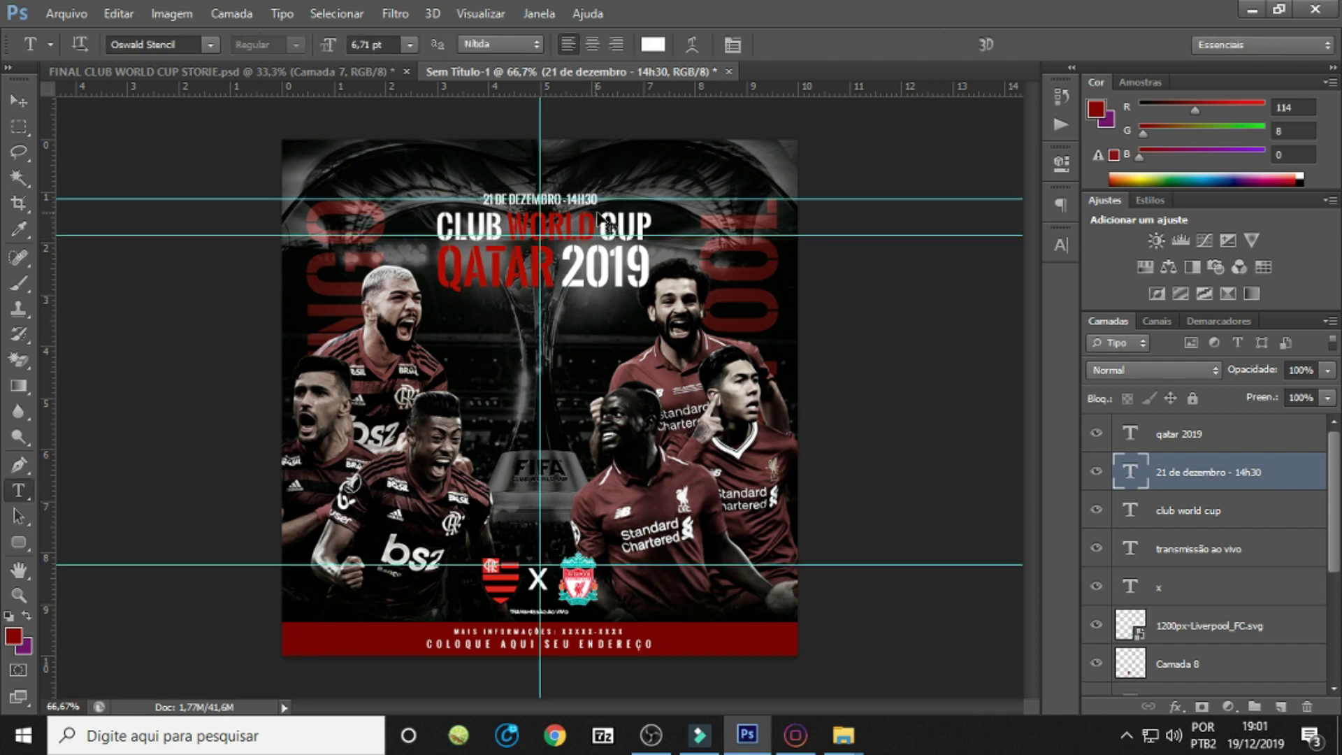
key(ctrl+t)
key(Return)
click(1061, 244)
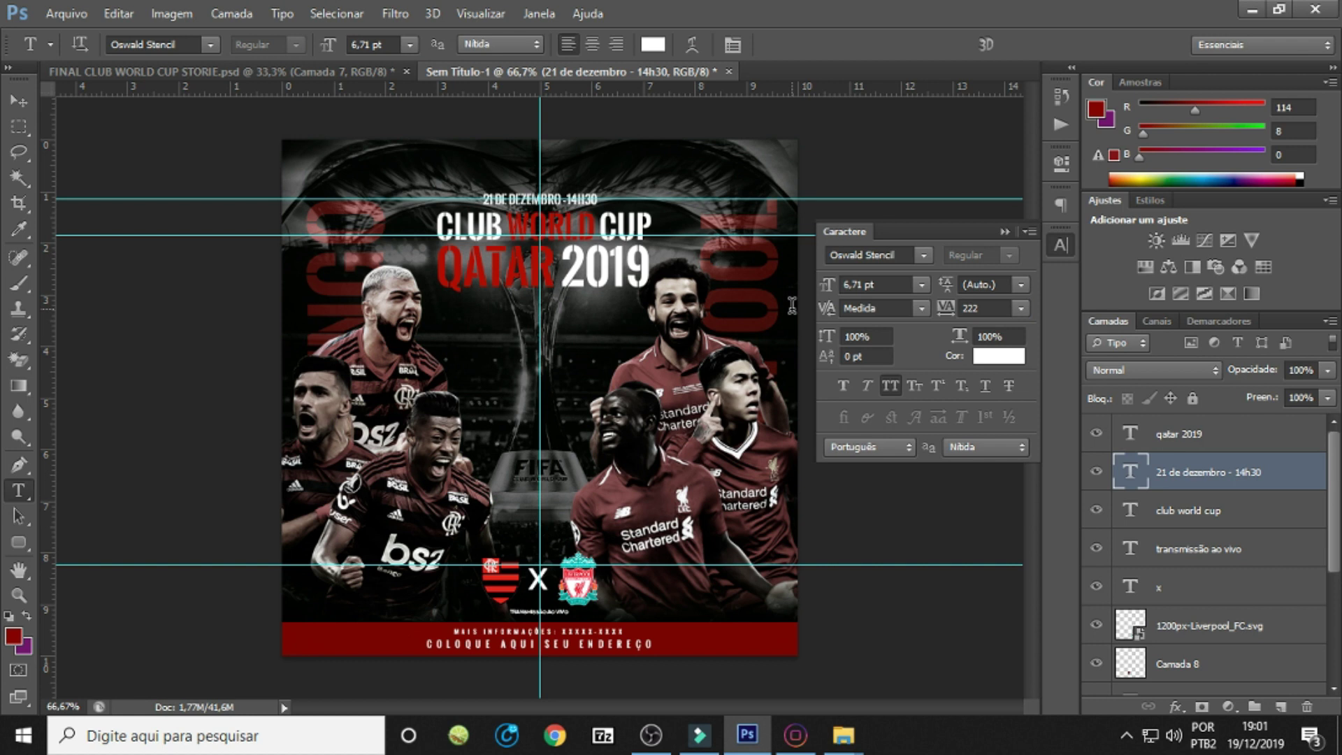
key(Return)
mouse_move(604, 211)
mouse_down()
mouse_move(620, 213)
mouse_move(566, 205)
mouse_up()
key(ctrl+t)
key(Return)
Colour the date line light grey d2d1d1, then hide guides and close the Character panel.
click(1001, 358)
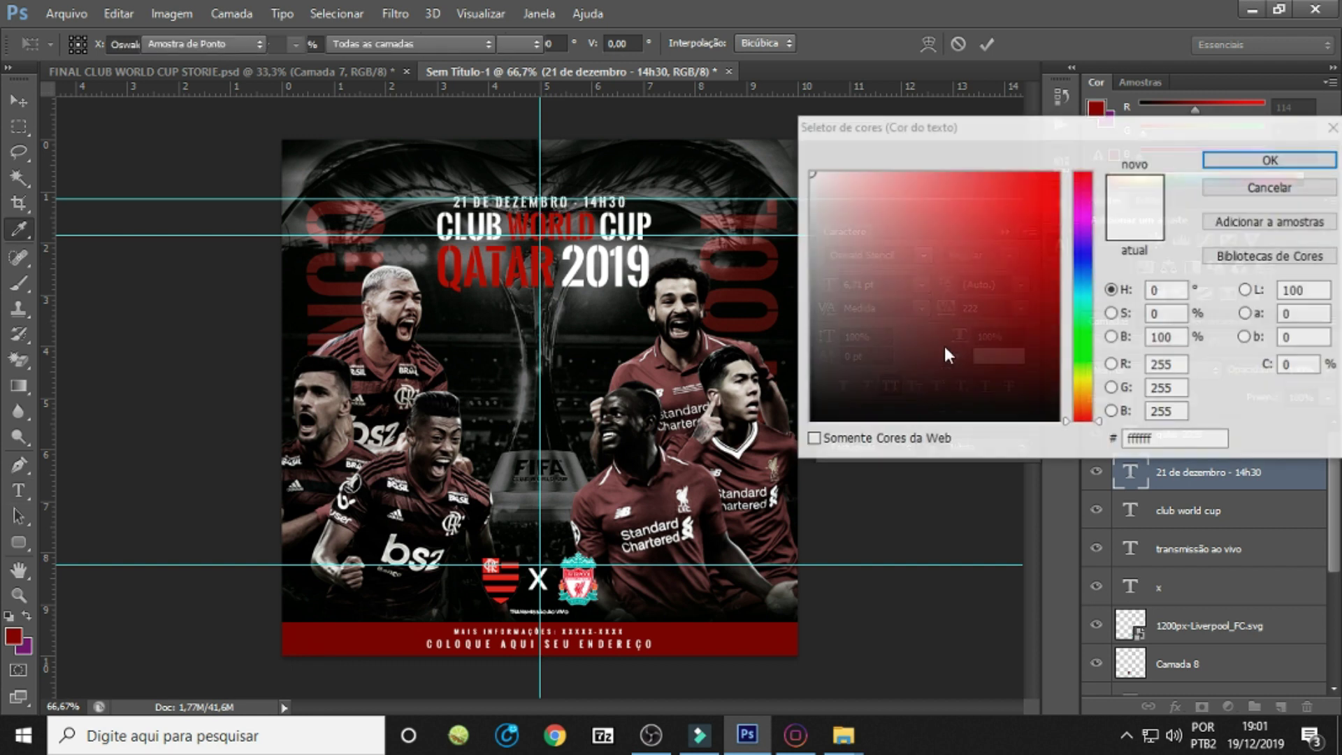
drag(804, 199, 813, 216)
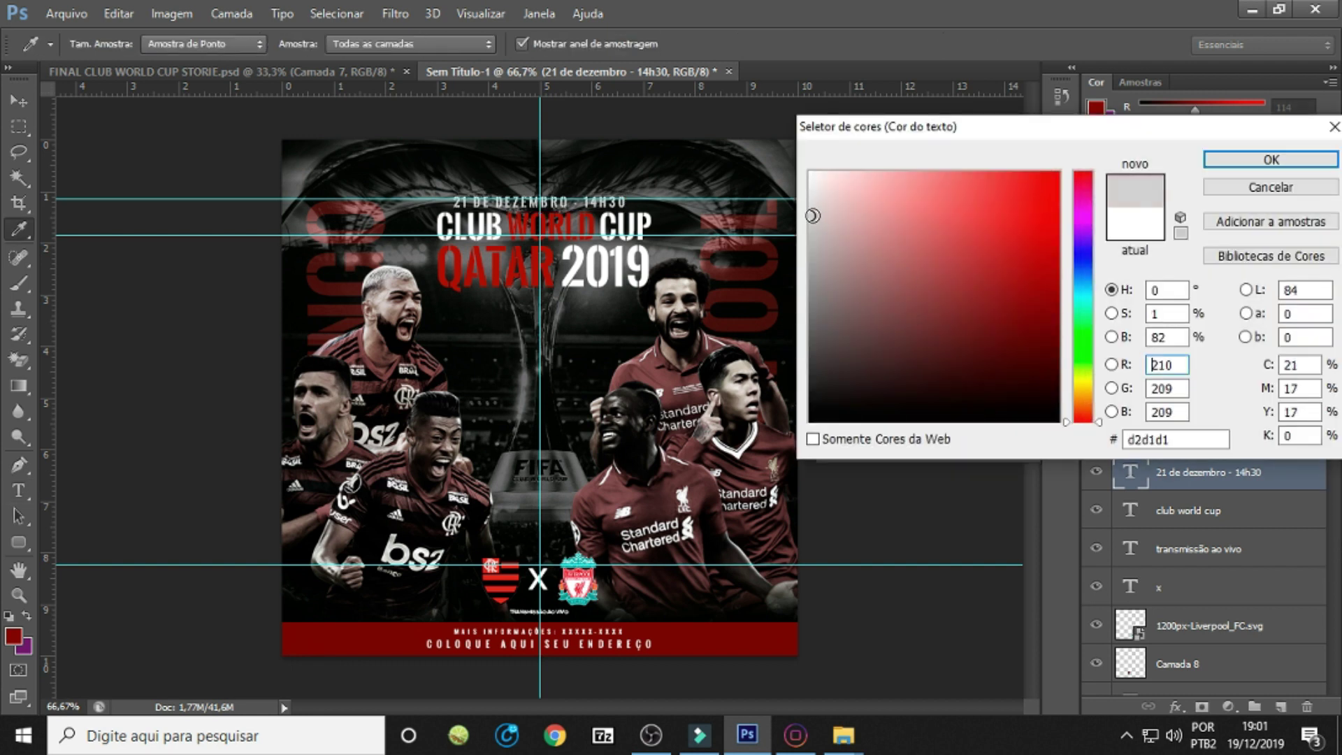
click(1270, 159)
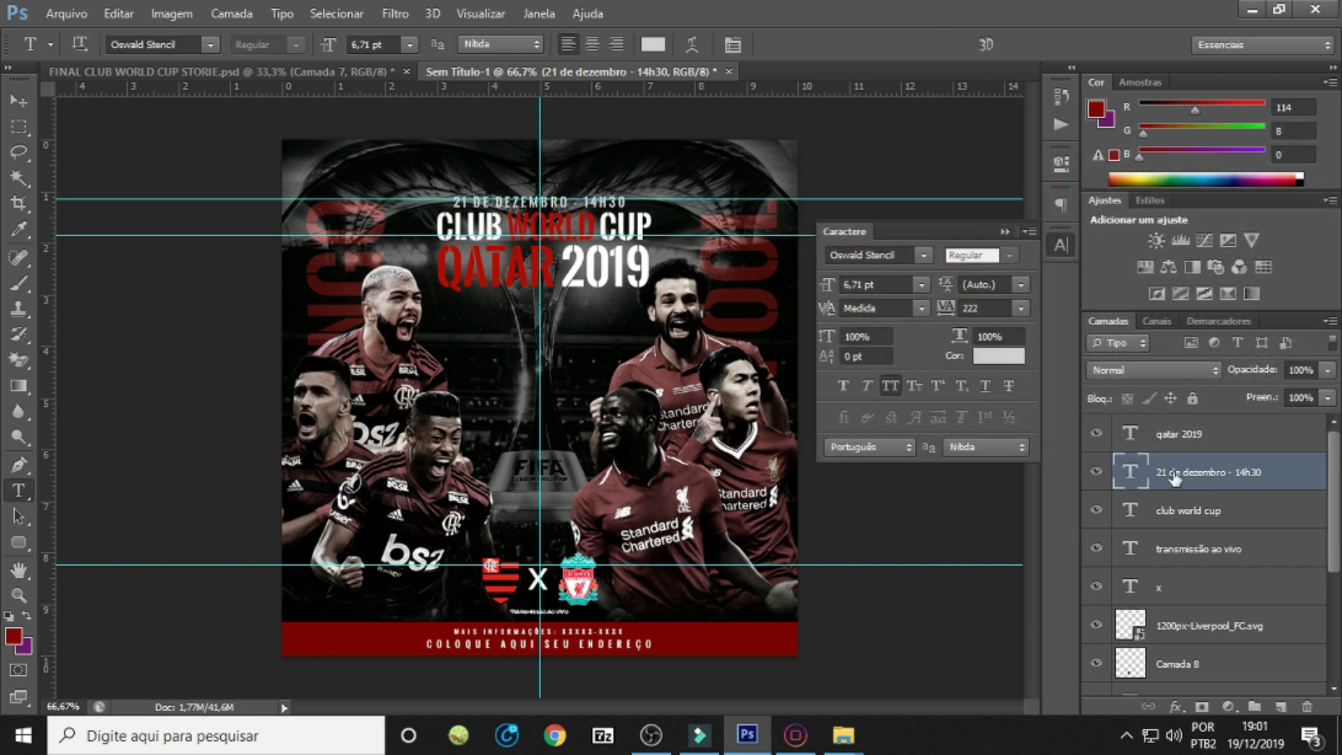
key(ctrl+h)
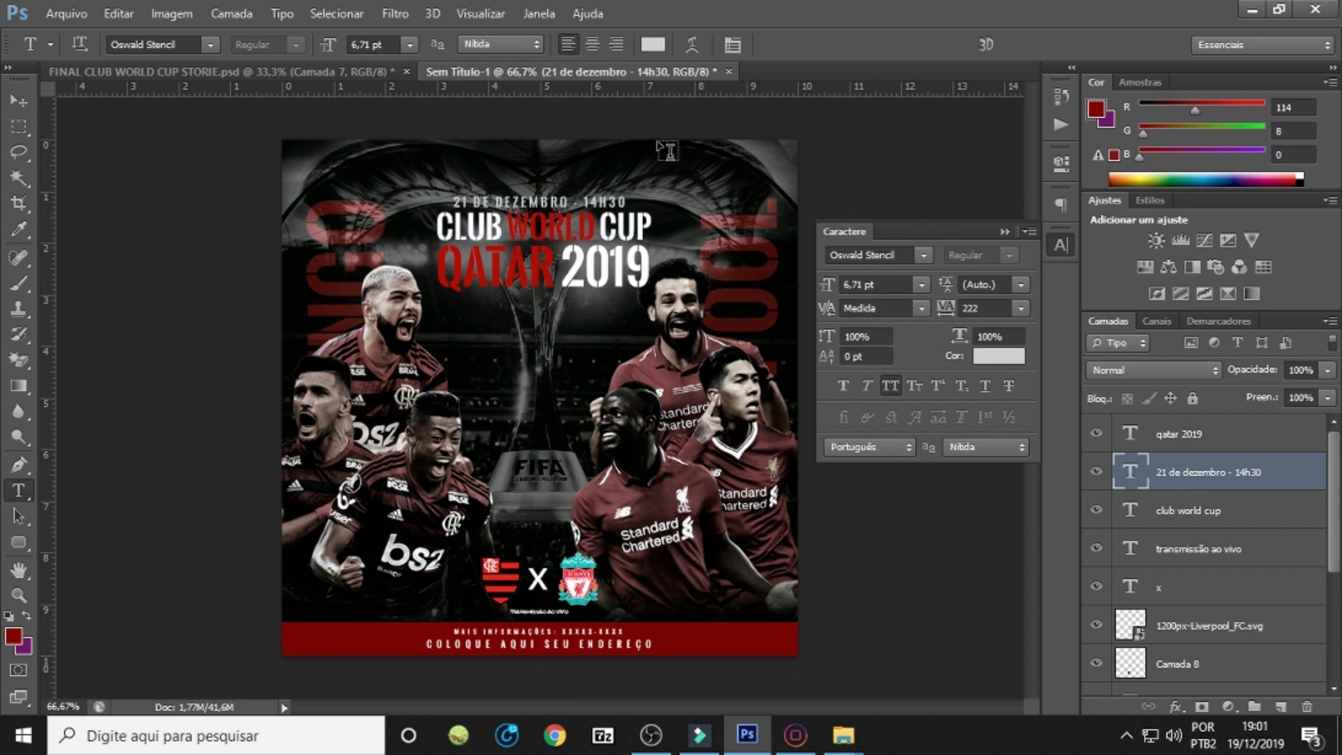
click(1004, 232)
Group the three title layers and set the group to Subexposição Linear (Adicionar) blending.
ctrl+click(1187, 512)
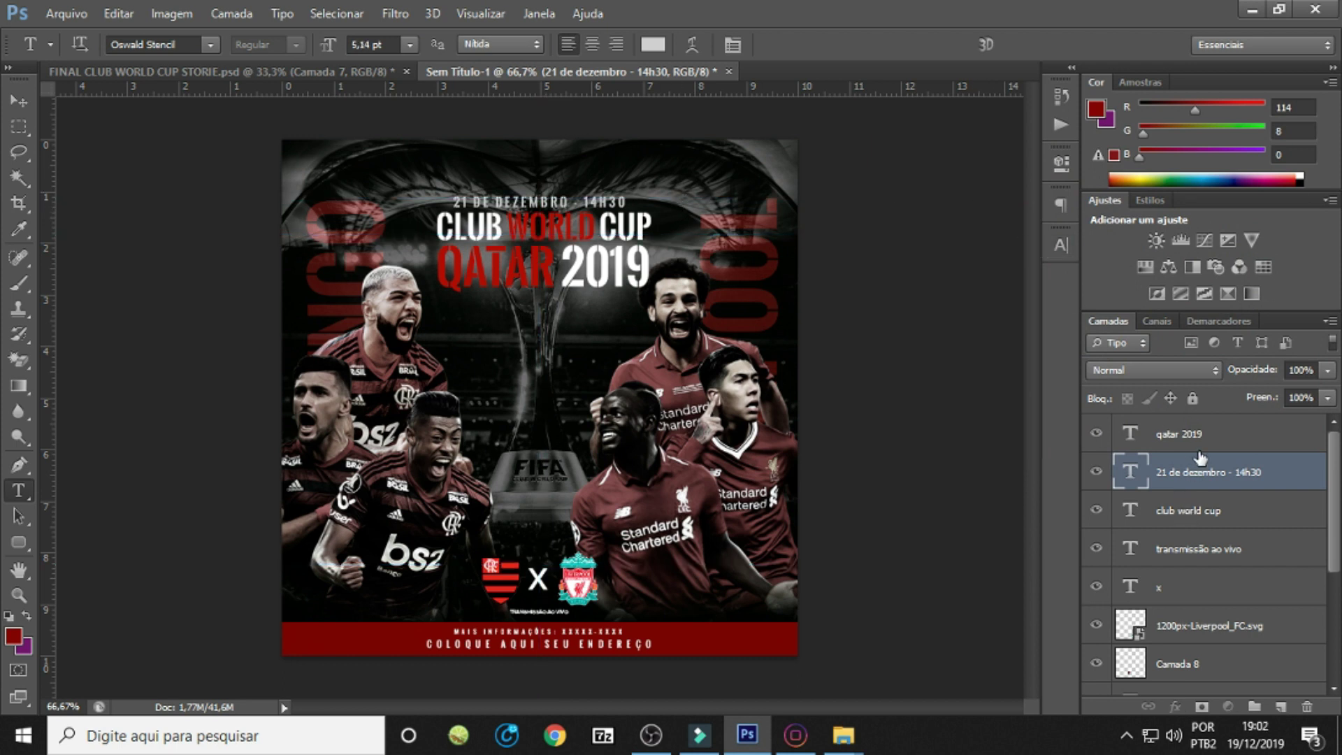
ctrl+click(1184, 434)
key(ctrl+g)
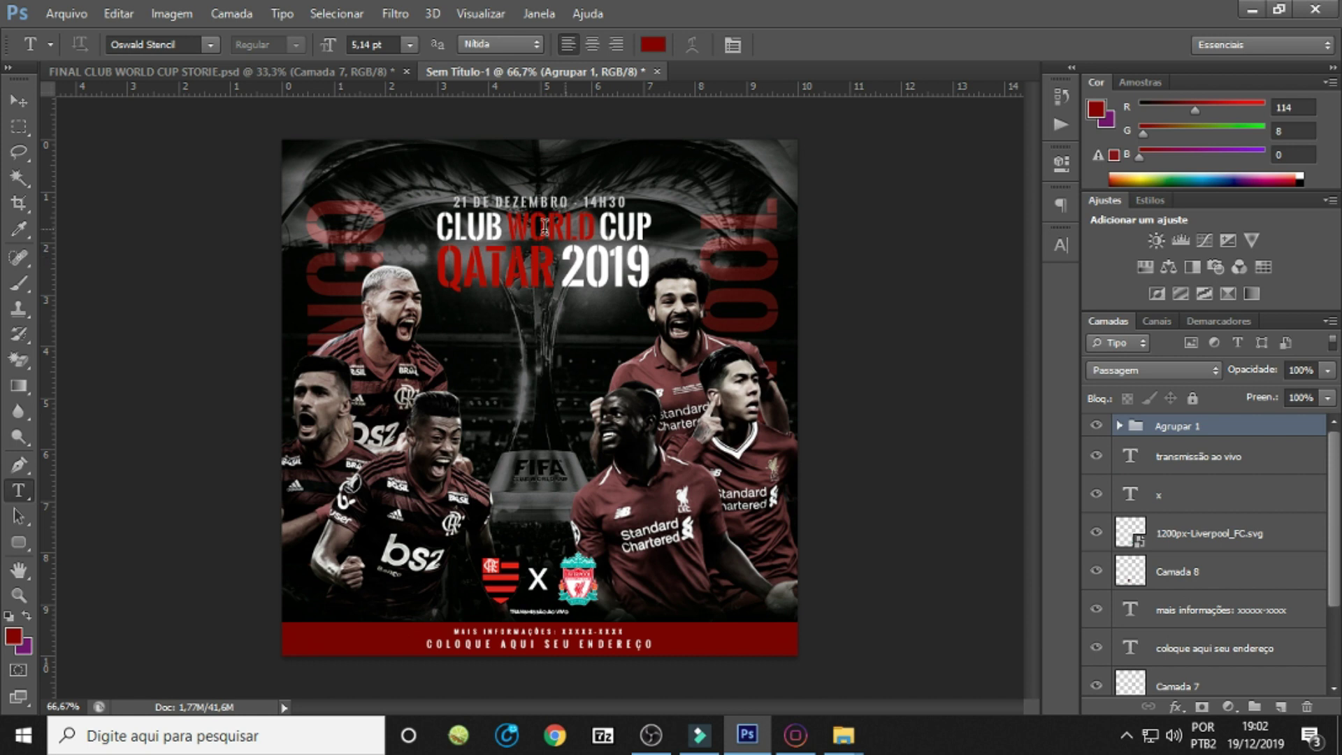
click(1151, 370)
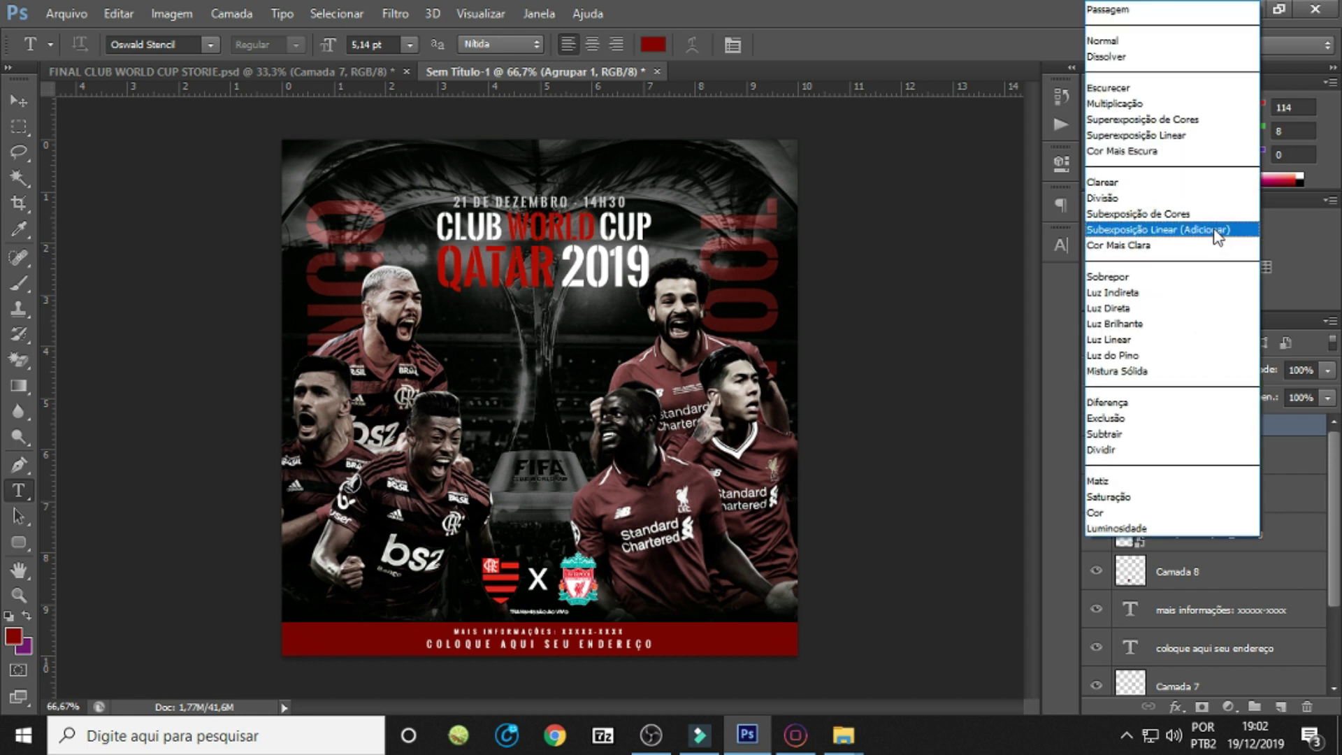
click(1217, 233)
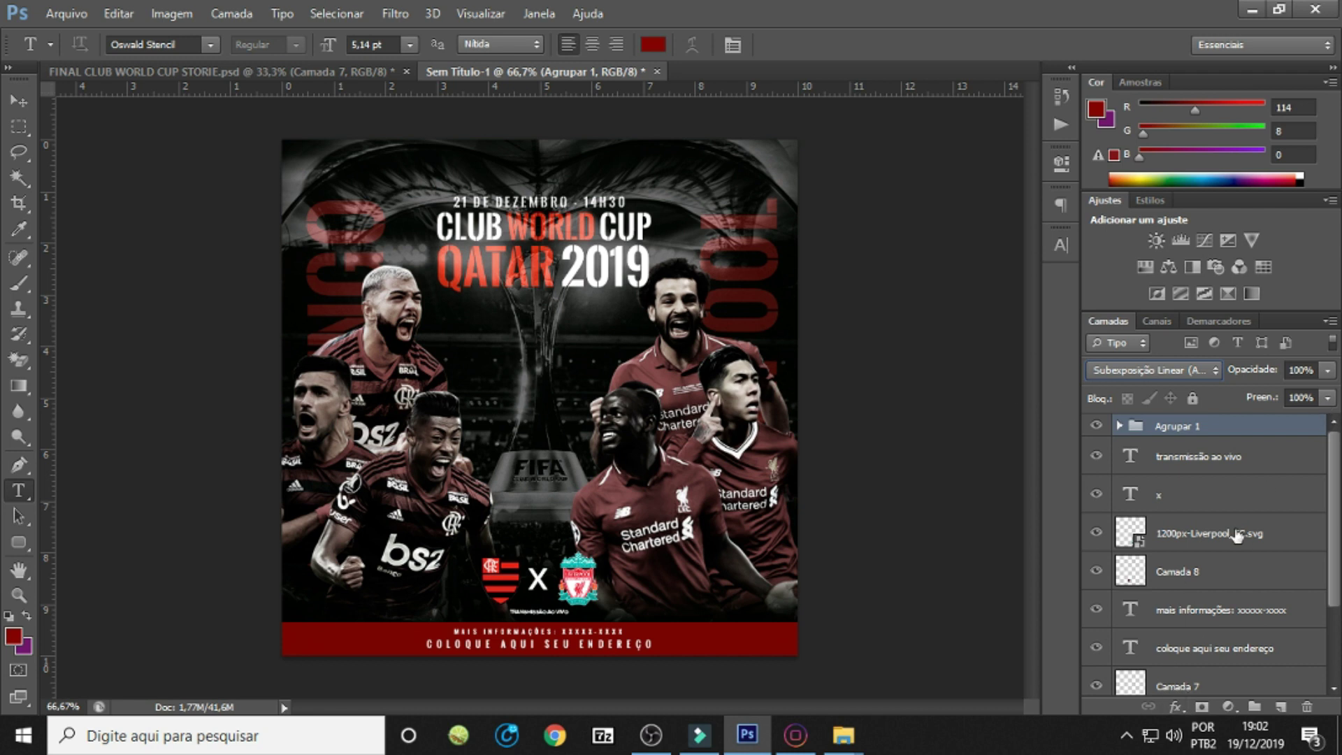
Add a large, soft drop shadow to the title group.
click(1174, 706)
click(1181, 691)
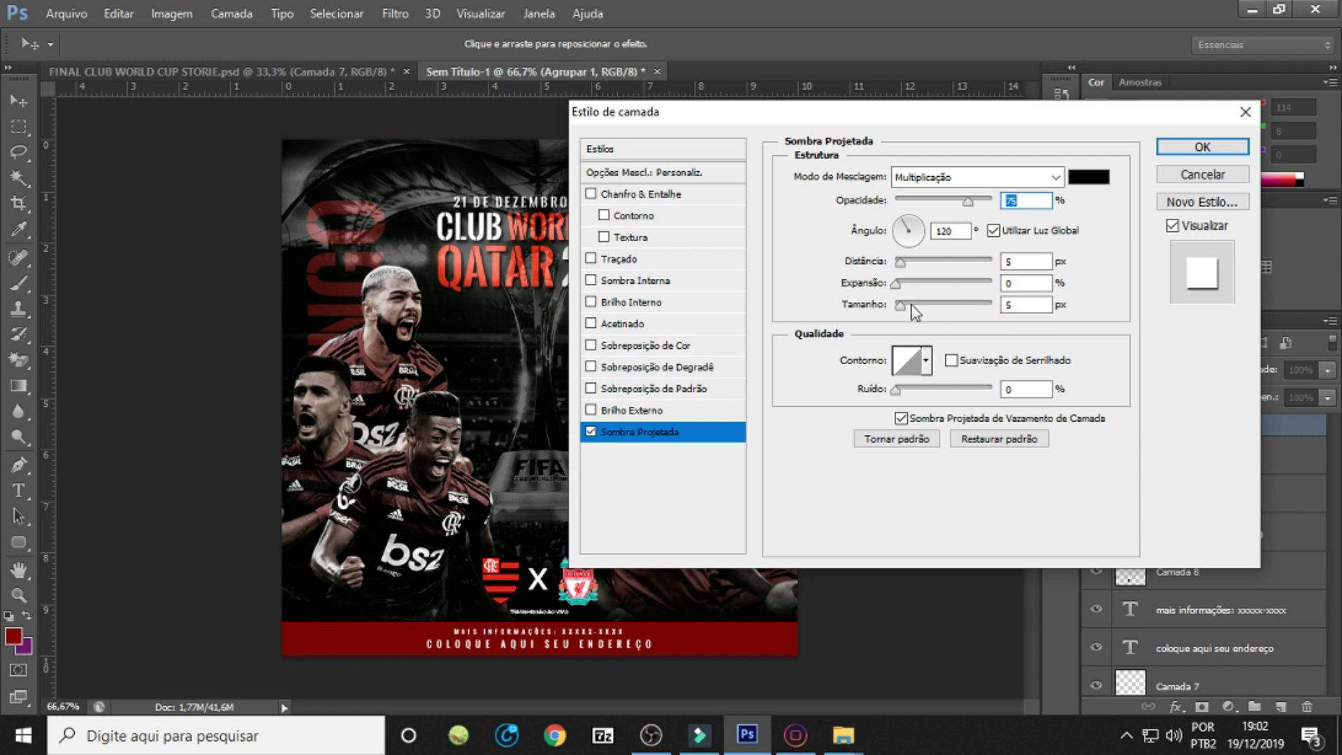
drag(911, 305, 913, 304)
click(903, 283)
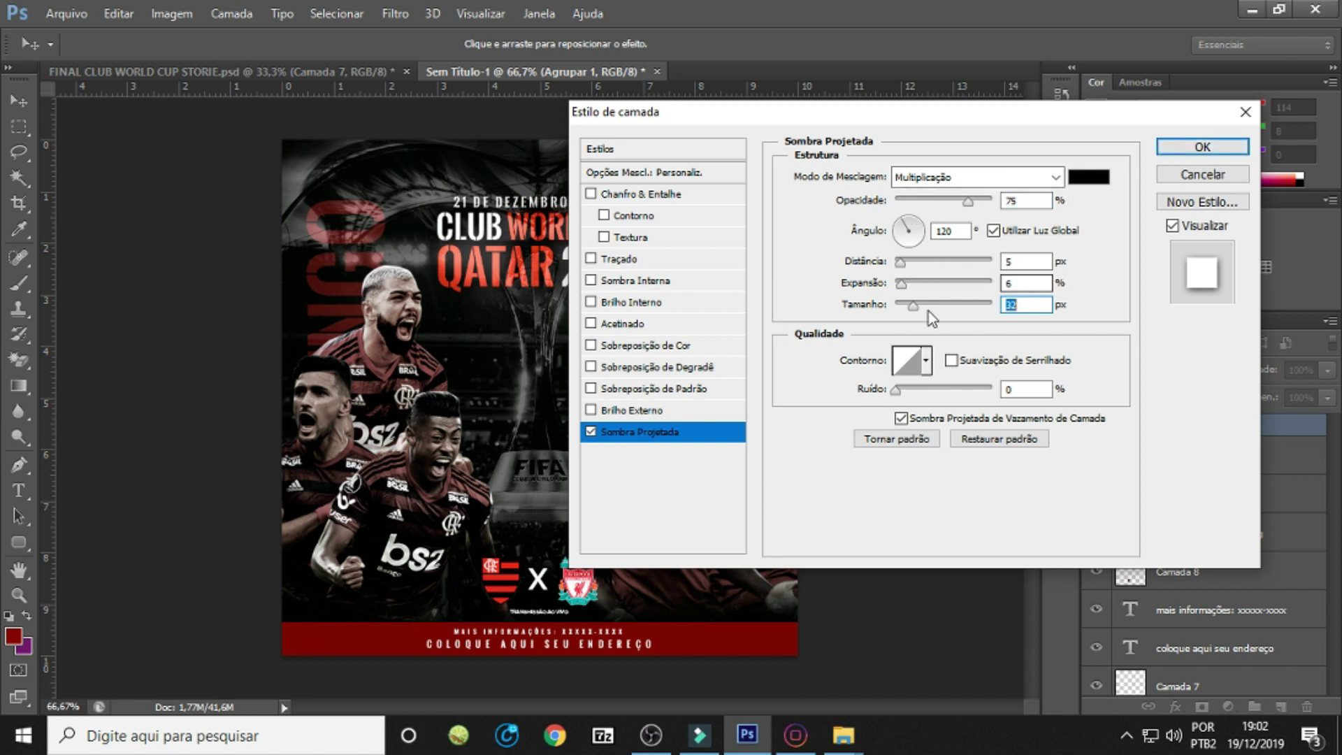
drag(957, 313, 931, 308)
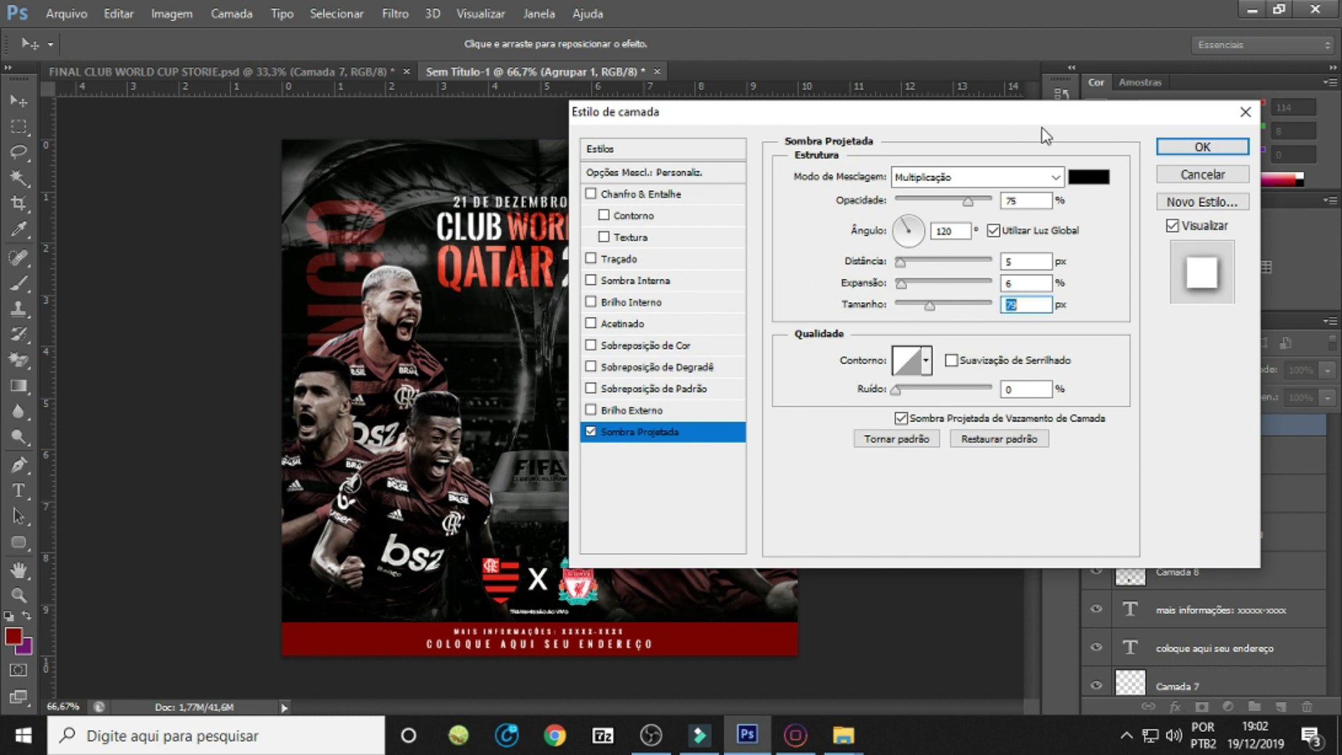
click(1200, 146)
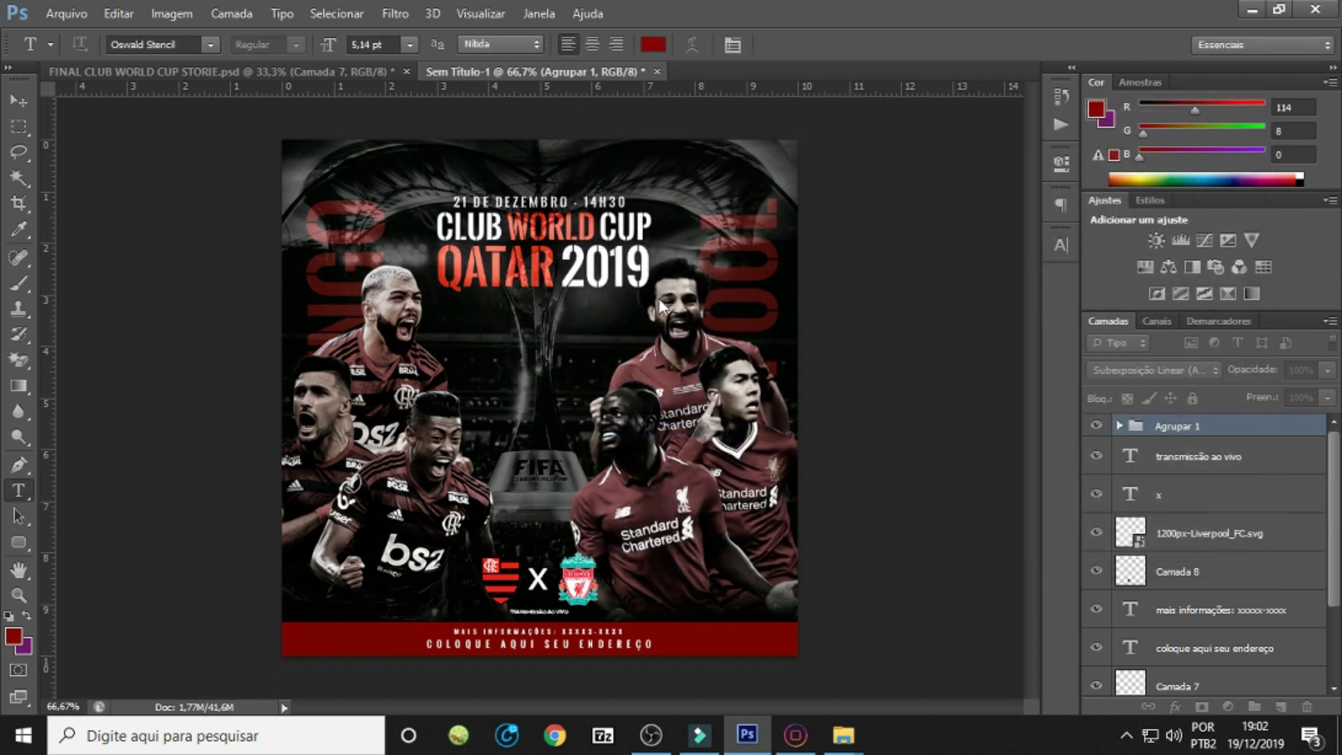
Shift the title group slightly left and up on the poster.
key(ctrl+semicolon)
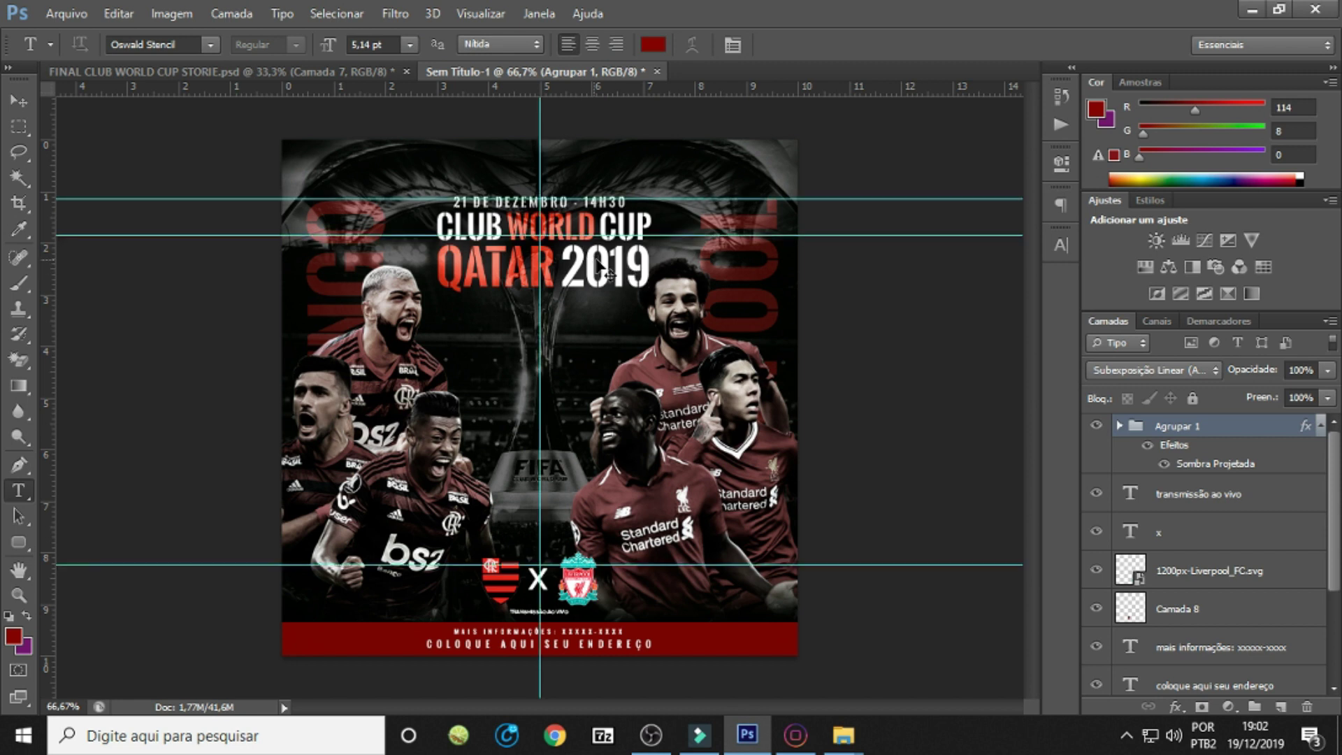
key(ctrl+t)
drag(607, 271, 601, 265)
key(Return)
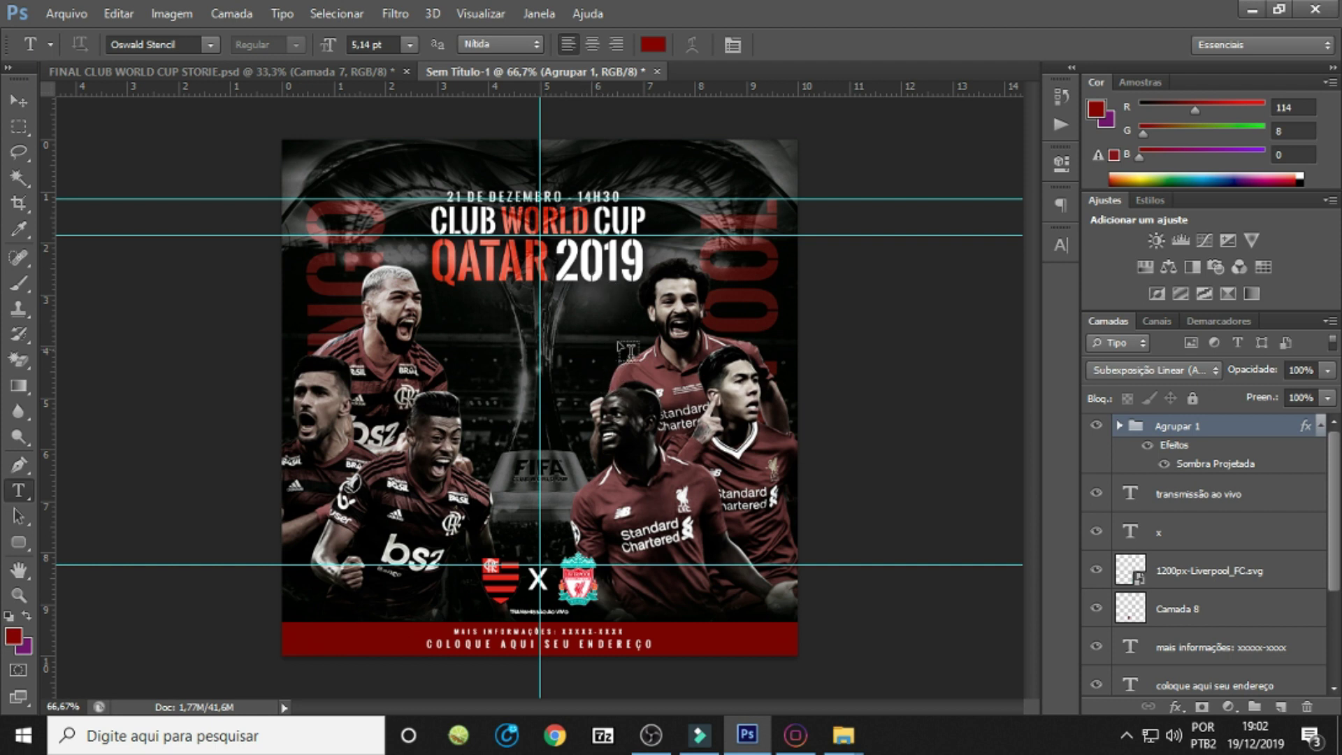
drag(608, 267, 608, 252)
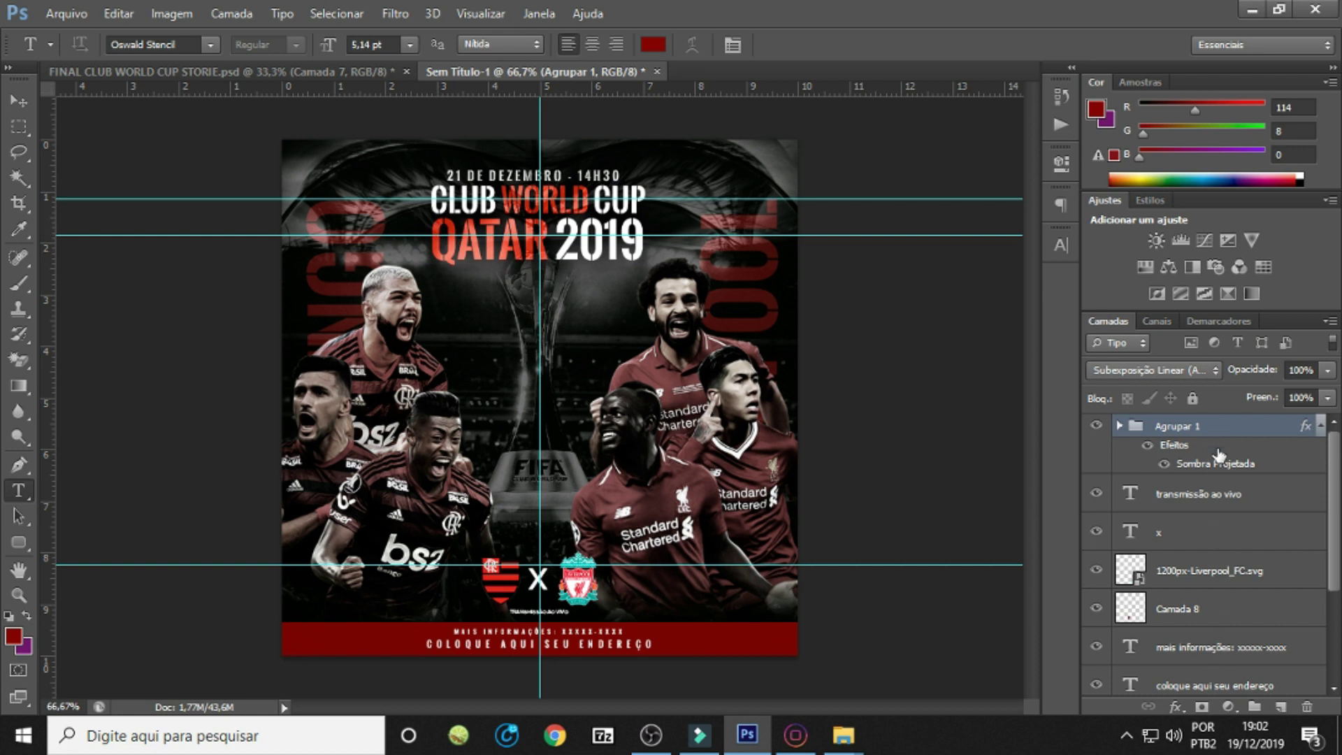
Add a Hue/Saturation adjustment clipped to the title group, with Hue about -8 and Saturation +16.
click(1228, 706)
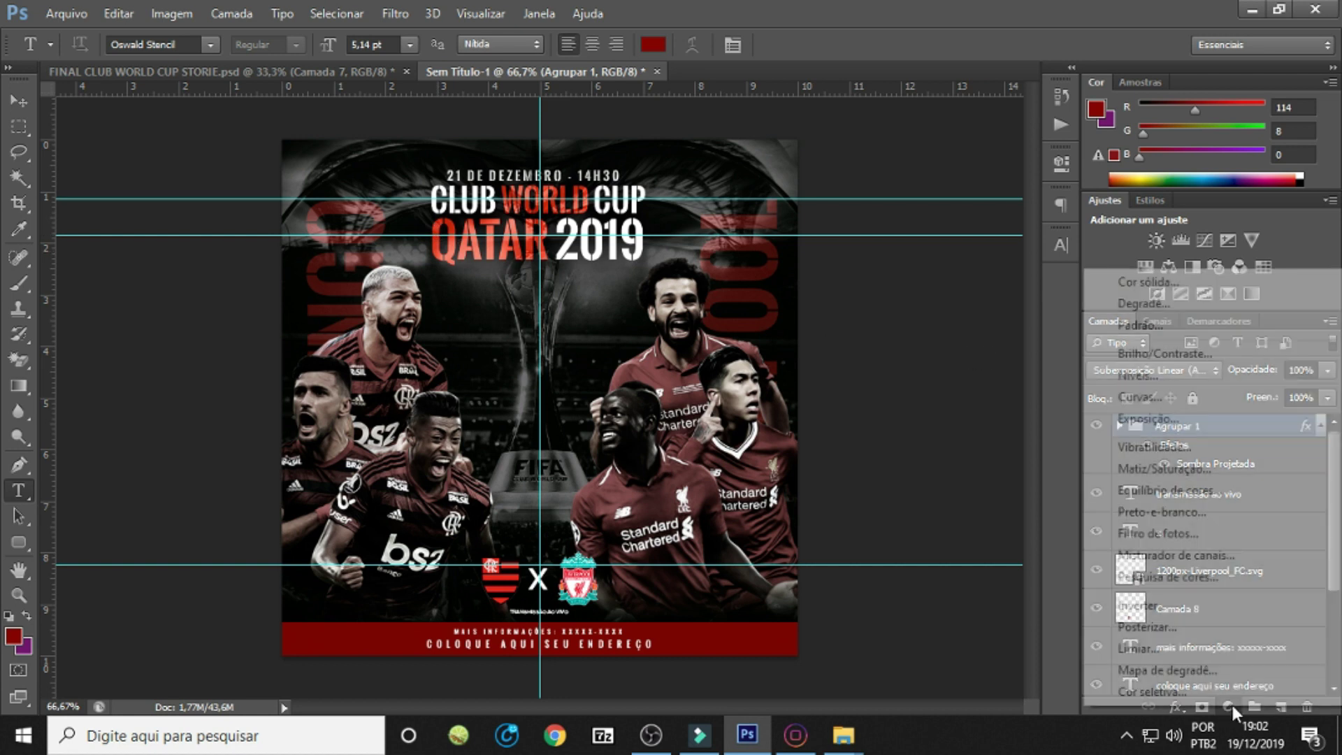
click(1204, 468)
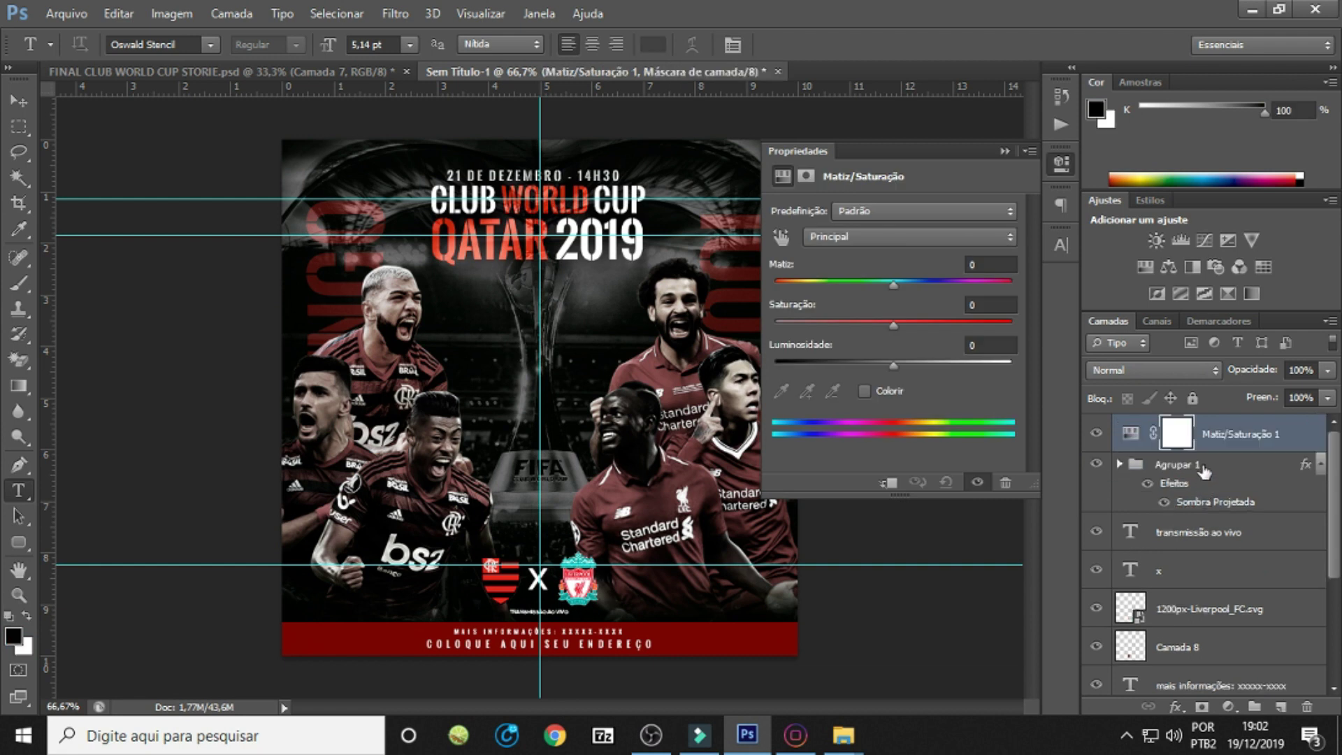
mouse_move(893, 284)
mouse_down()
mouse_move(1048, 279)
mouse_move(776, 278)
mouse_move(943, 283)
mouse_up()
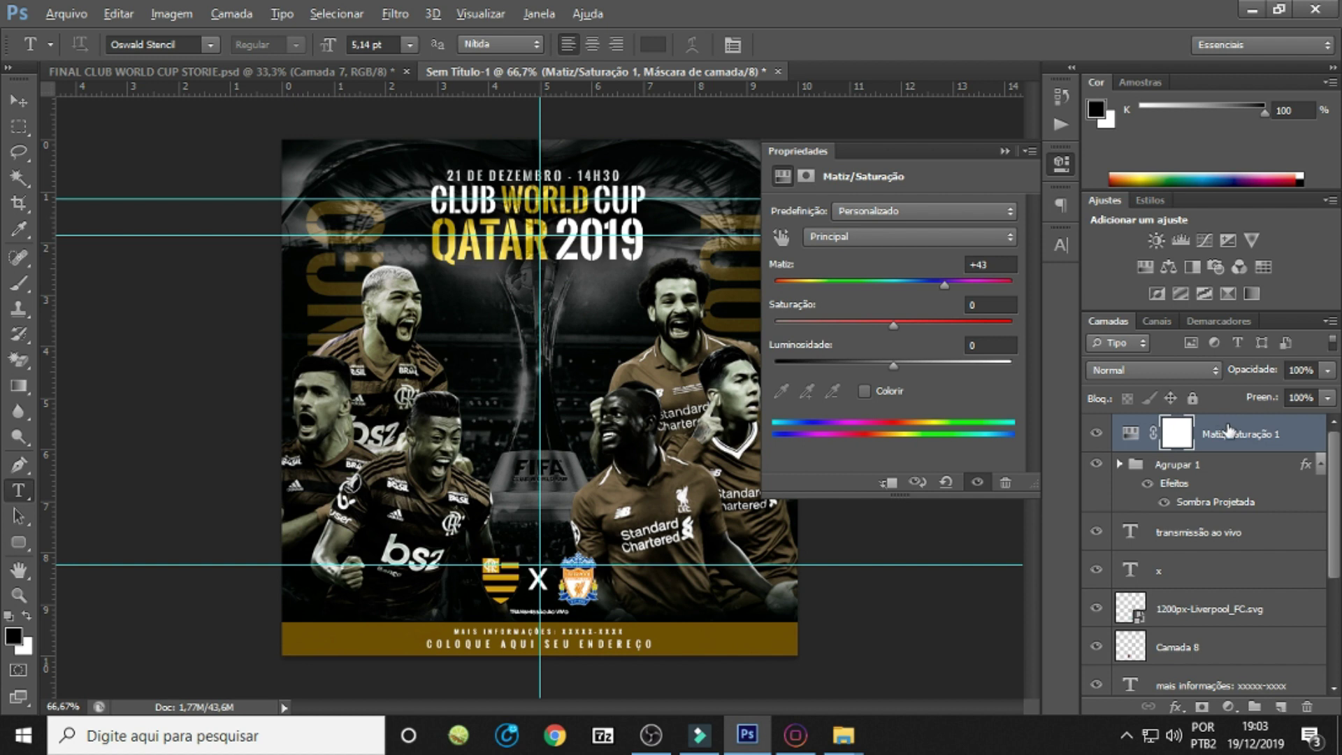
alt+click(1236, 449)
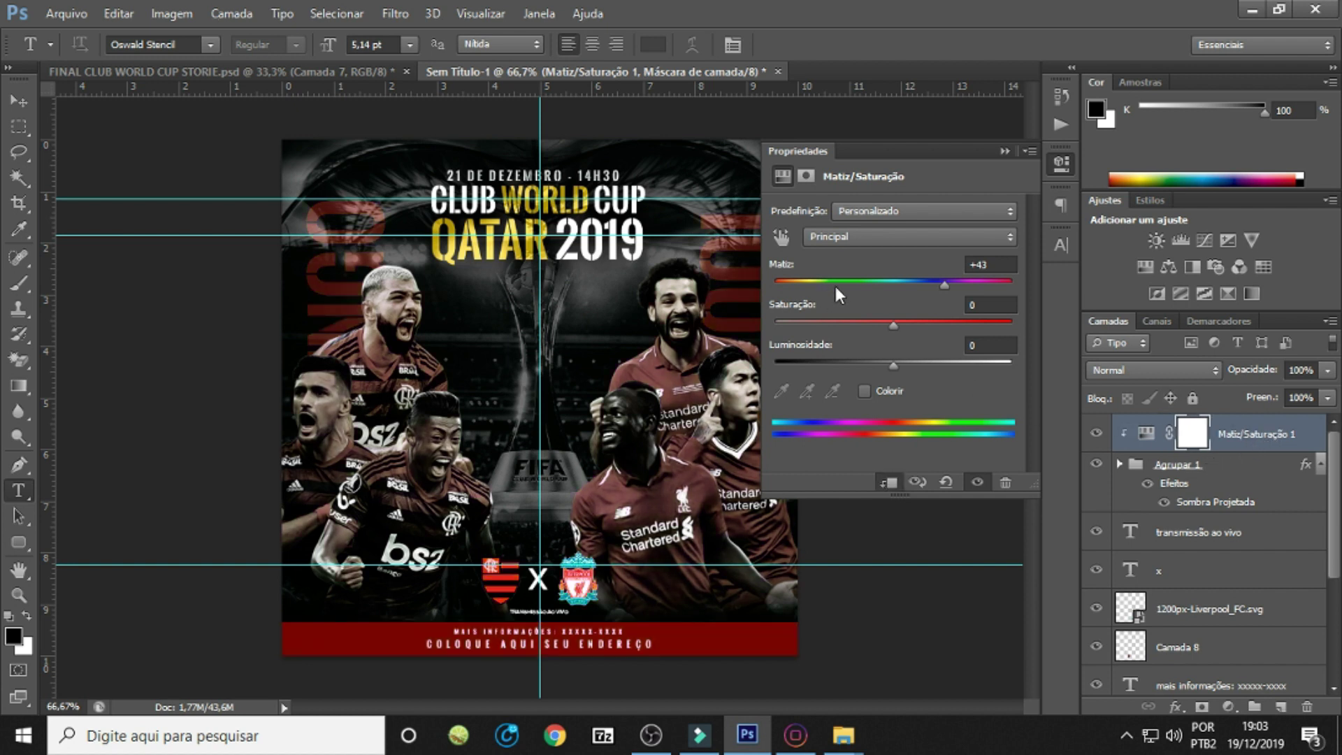
alt+click(1256, 449)
alt+click(1256, 448)
drag(939, 282, 883, 285)
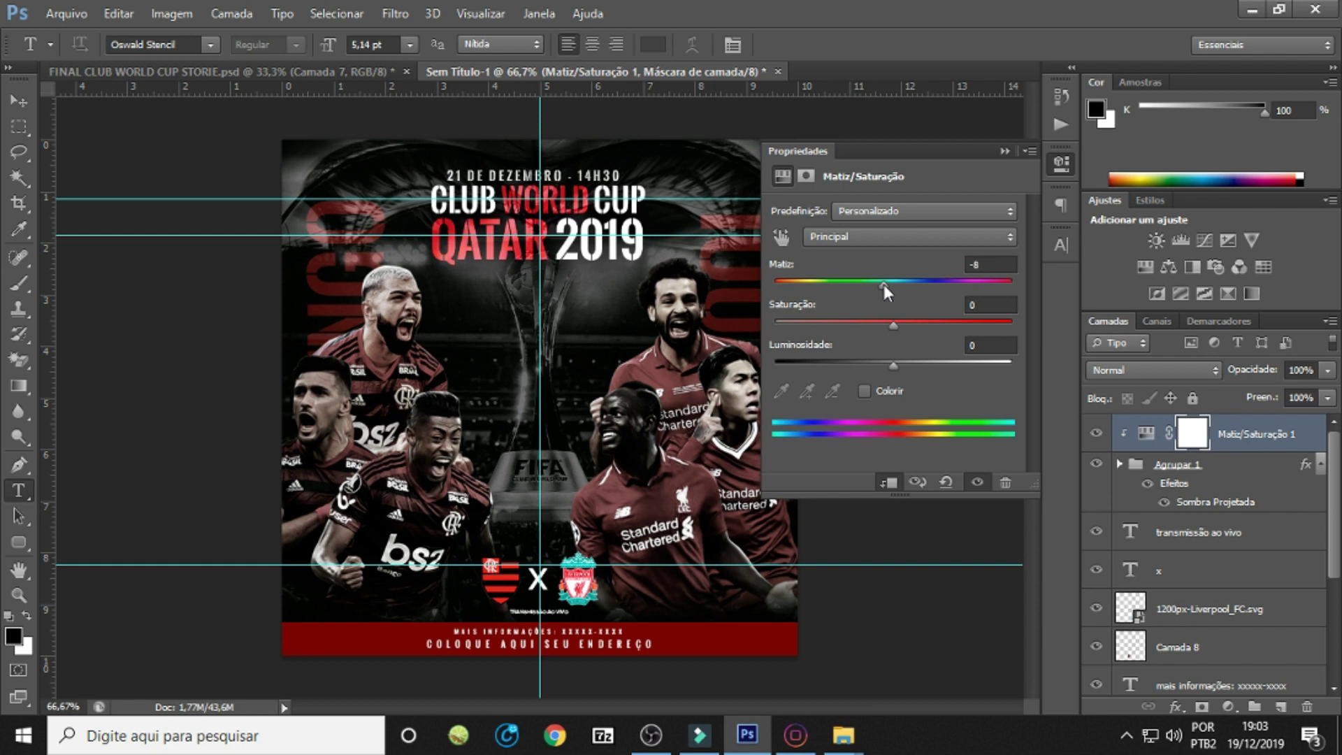
drag(905, 322, 912, 321)
click(1004, 150)
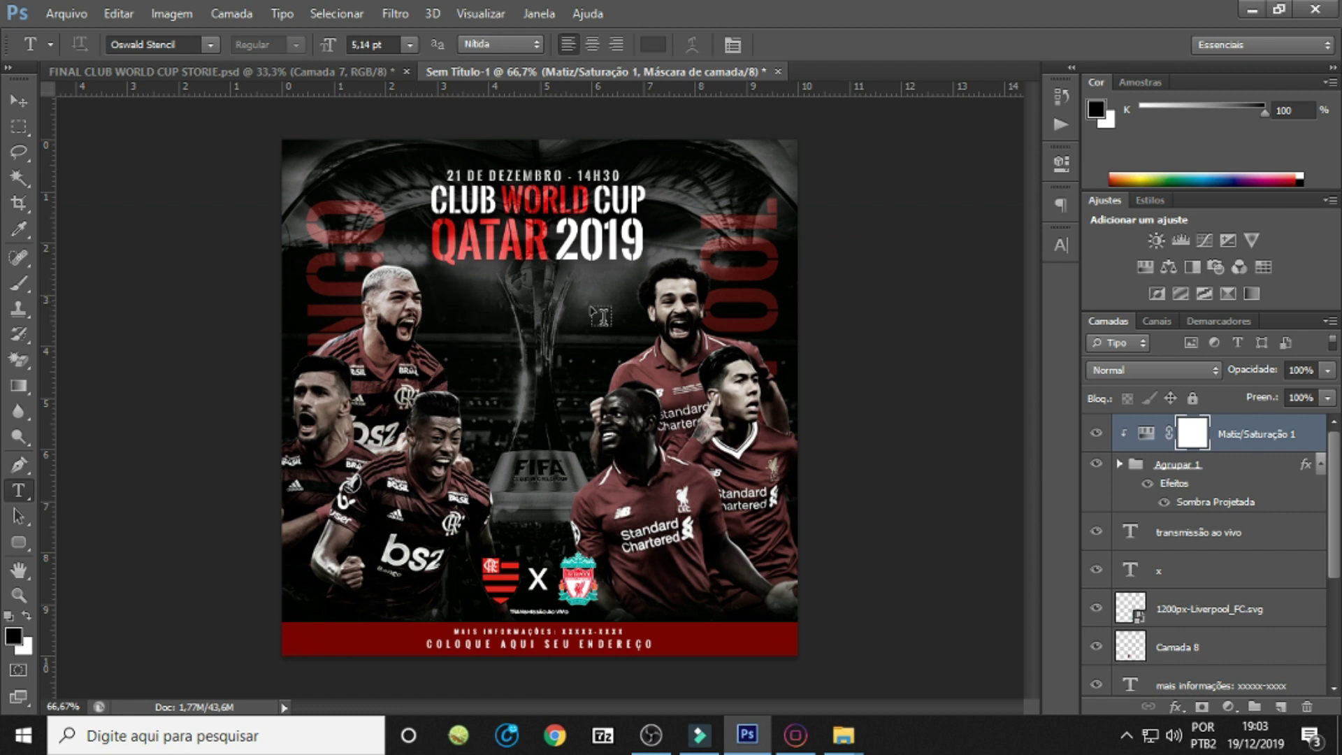
Group the title with its adjustment, then group the live caption, X, Liverpool crest and Camada 8.
shift+click(1221, 475)
key(ctrl+g)
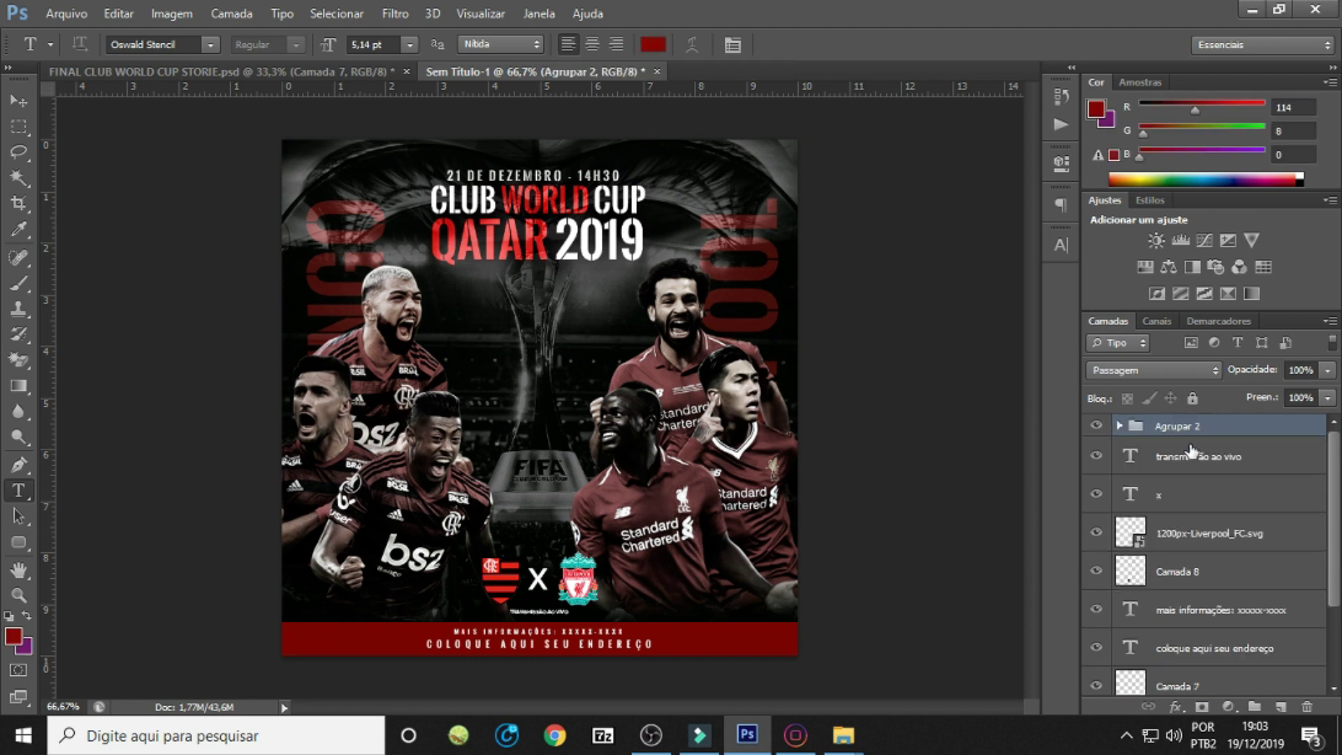
click(1195, 467)
shift+click(1188, 504)
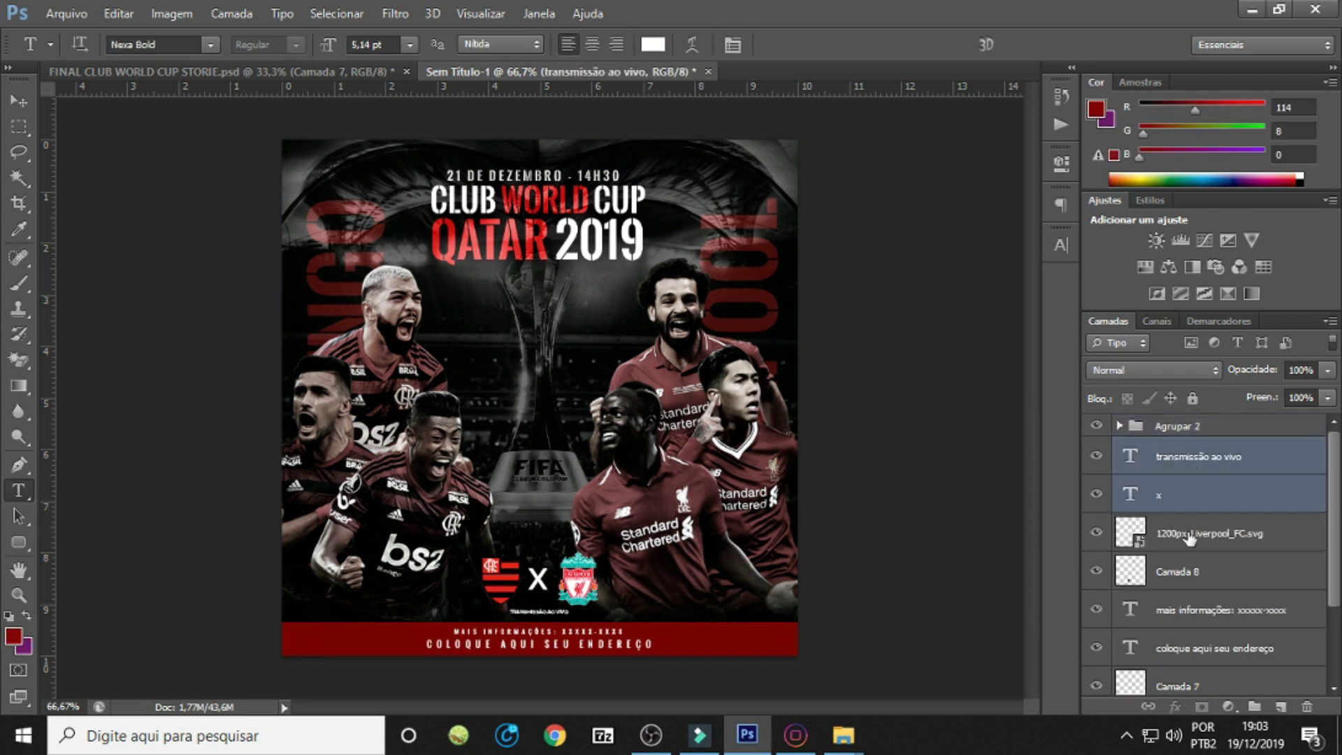
shift+click(1187, 541)
shift+click(1186, 577)
key(ctrl+g)
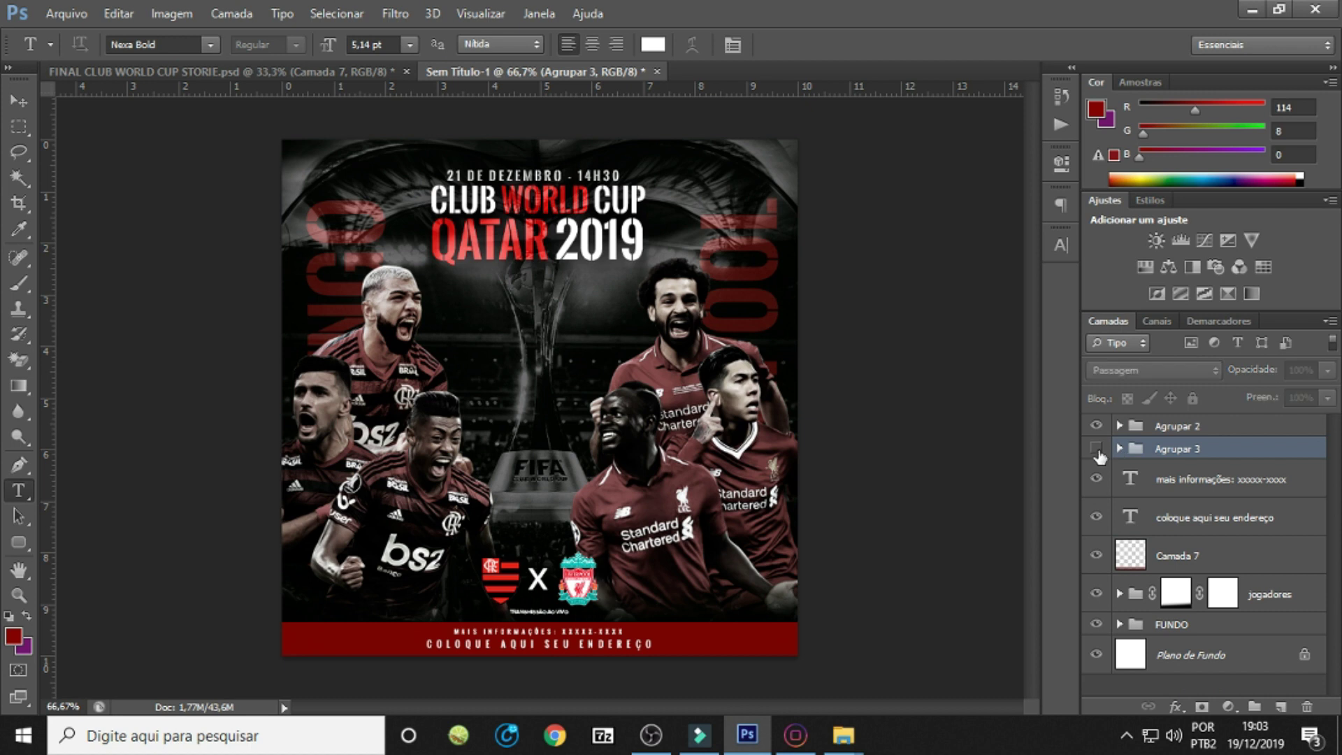
Rename the crest group ESCUDO.
double_click(1187, 451)
text(es)
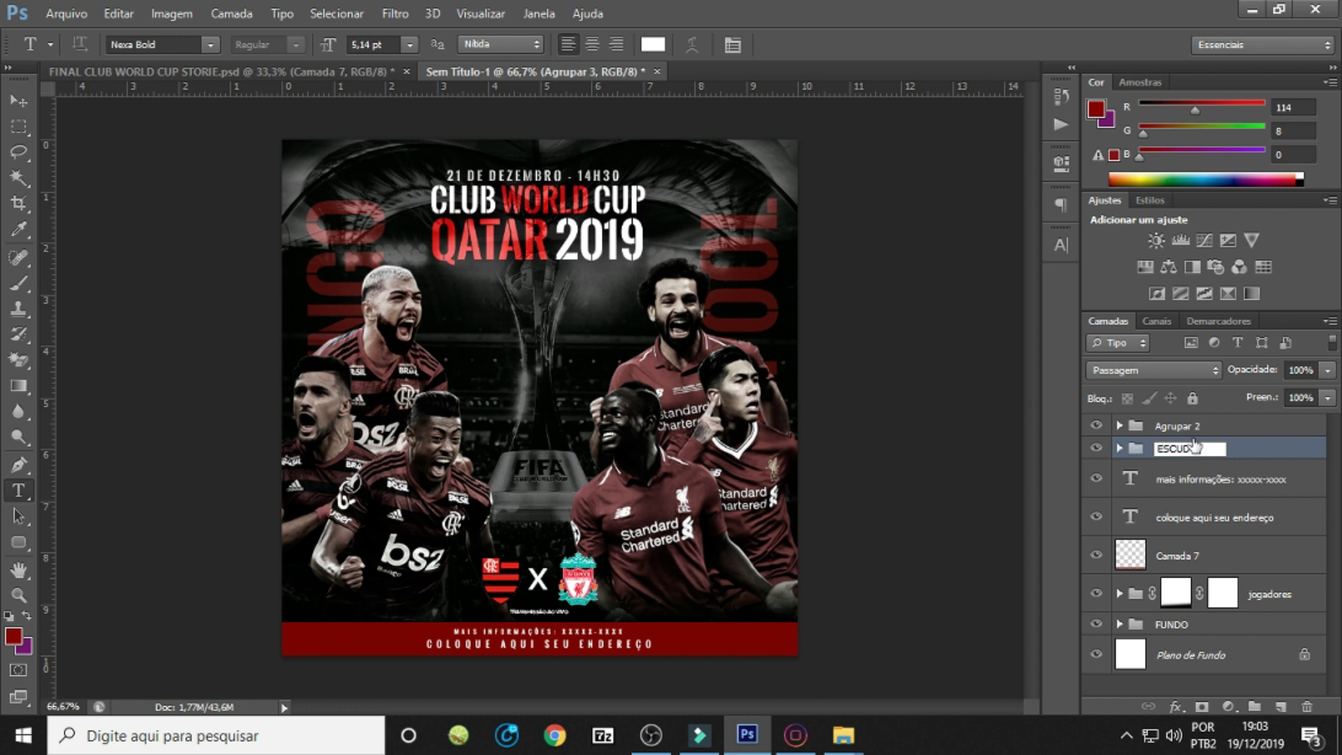
key(Return)
Group the mais informações text through Camada 7 as 'MAIS INFORMAÇÕES E ENDEREÇO'.
click(1183, 478)
shift+click(1177, 555)
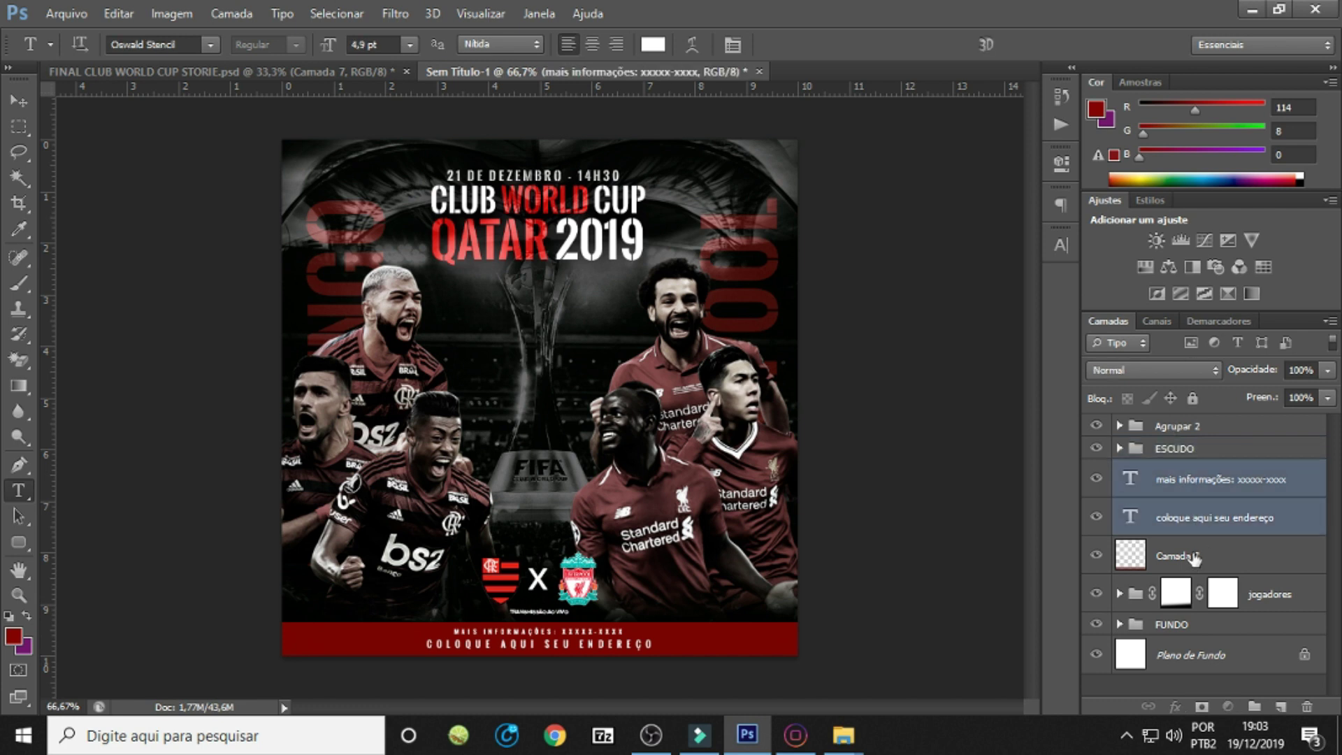
key(ctrl+g)
double_click(1179, 472)
text(MAI)
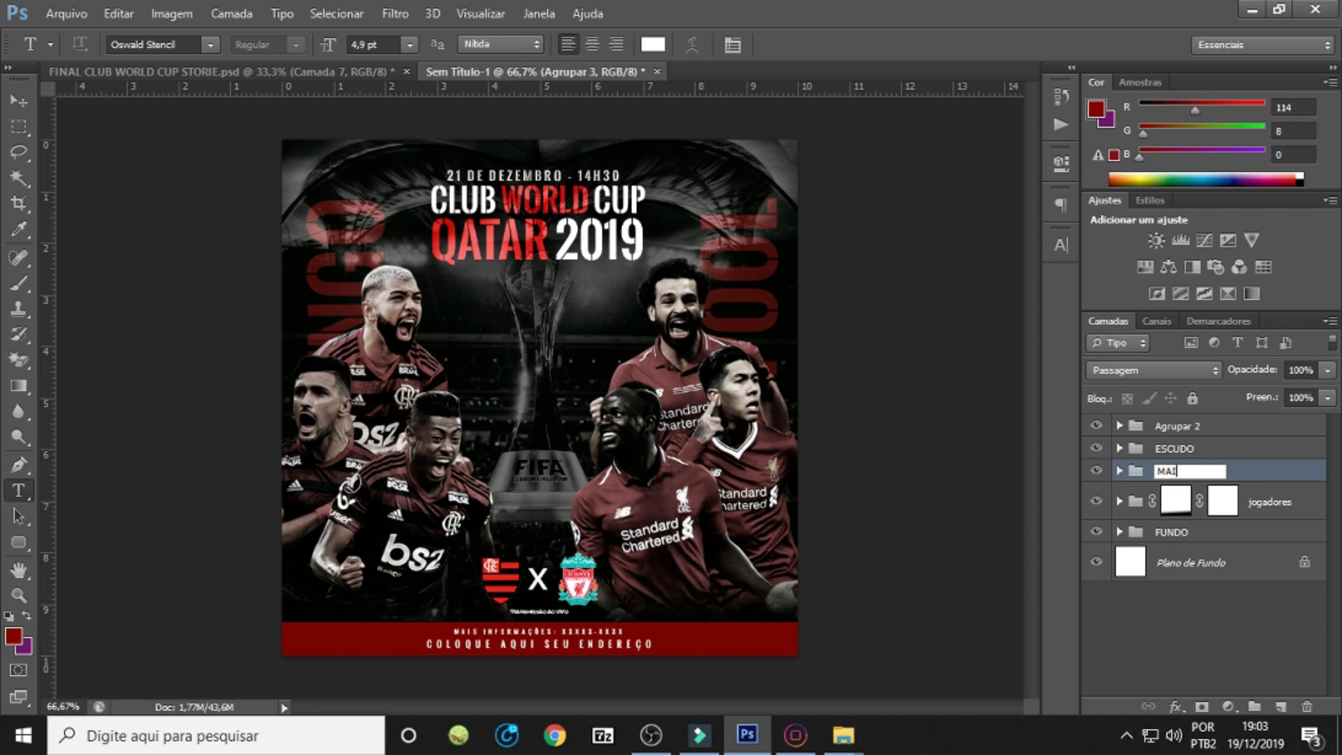
text(S INFORMAÇÕES E ENDEREÇO)
key(Return)
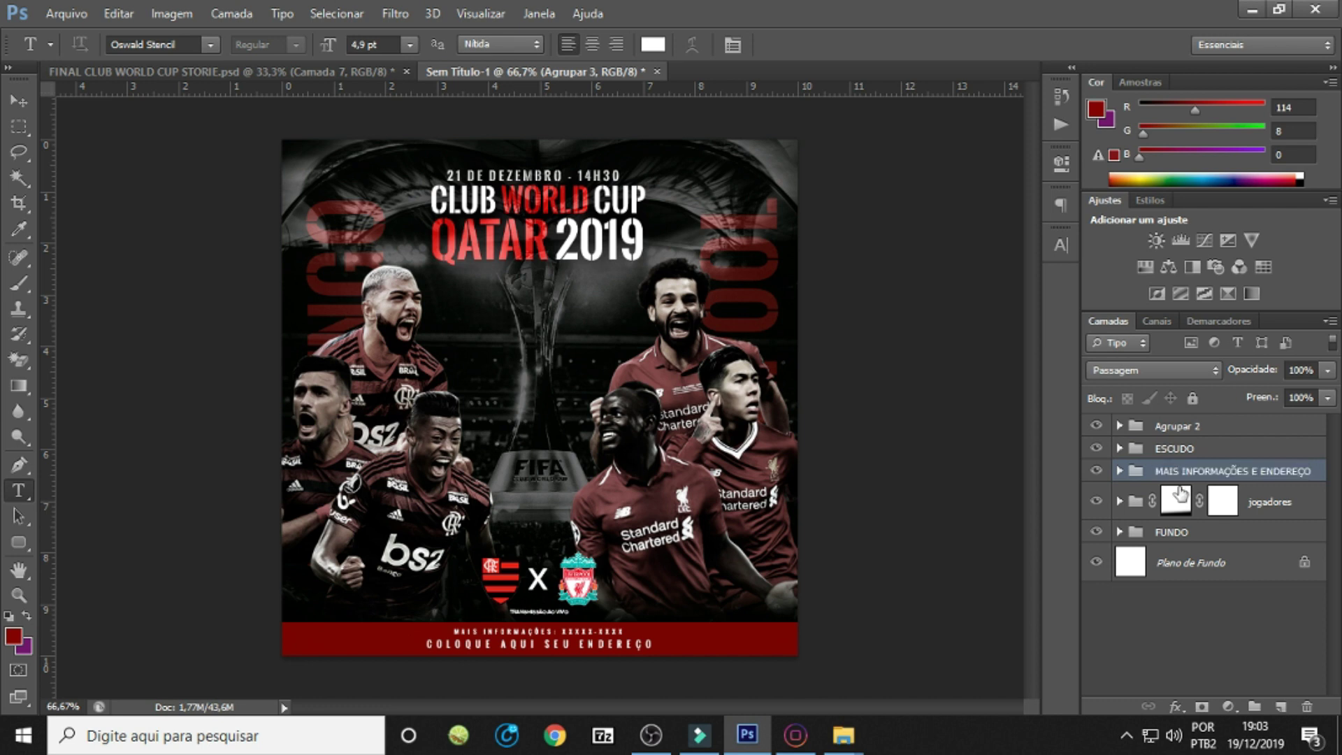
Start a Save As for the document, then cancel it.
click(66, 10)
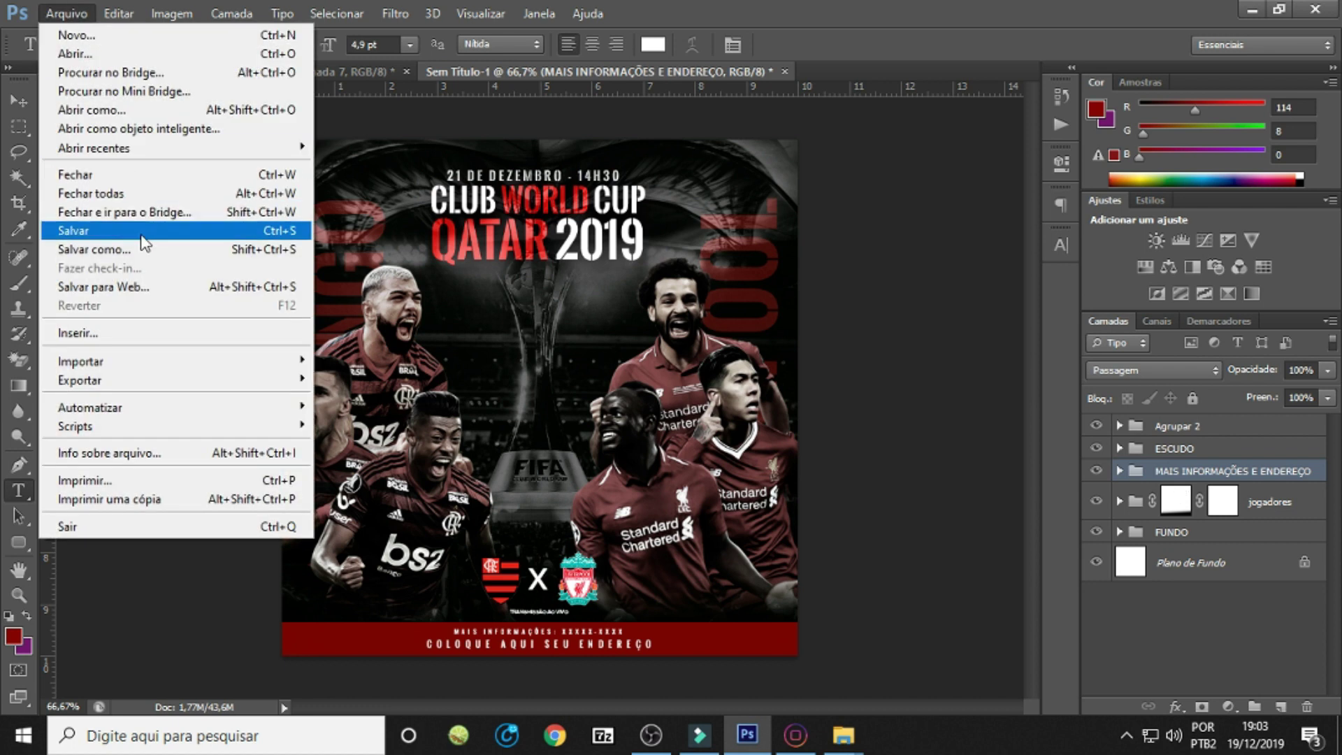
click(183, 250)
click(1254, 445)
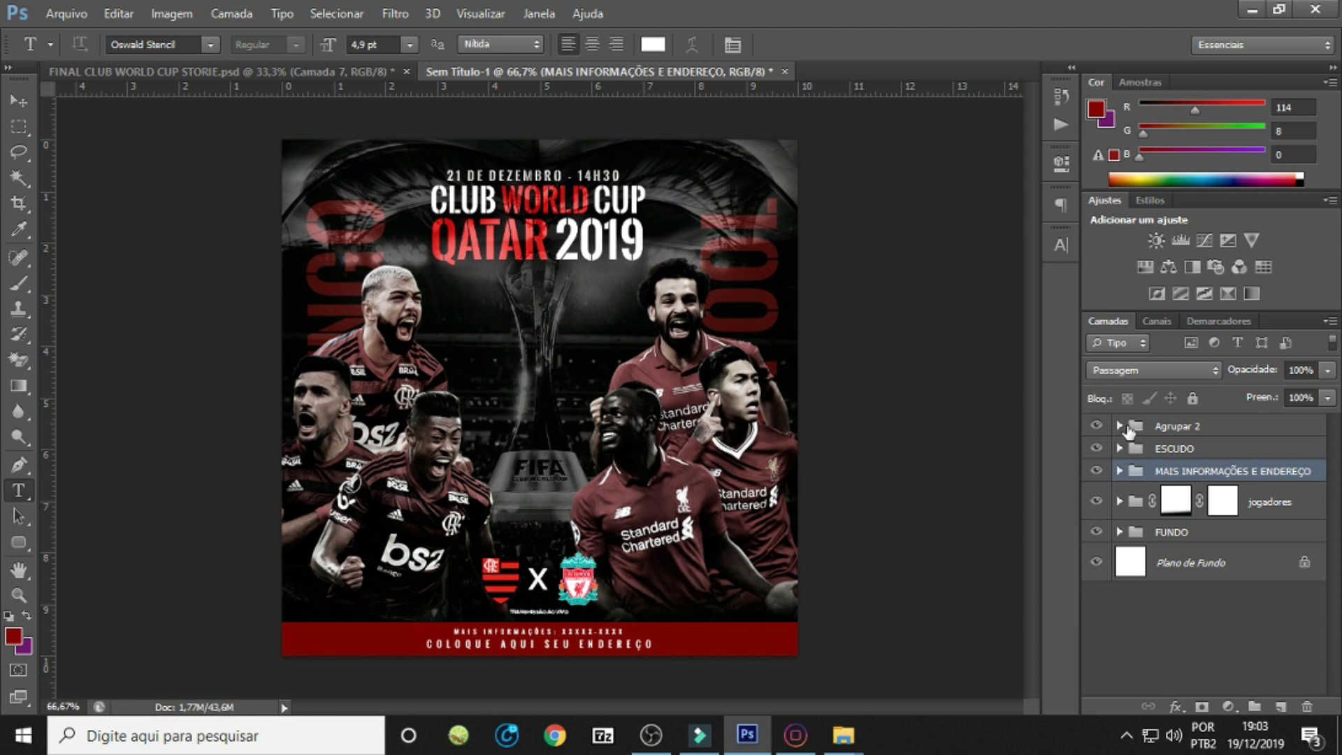
Rename the title group Agrupar 2 to 'CLUB ROLD CUP'.
click(1095, 426)
click(1193, 436)
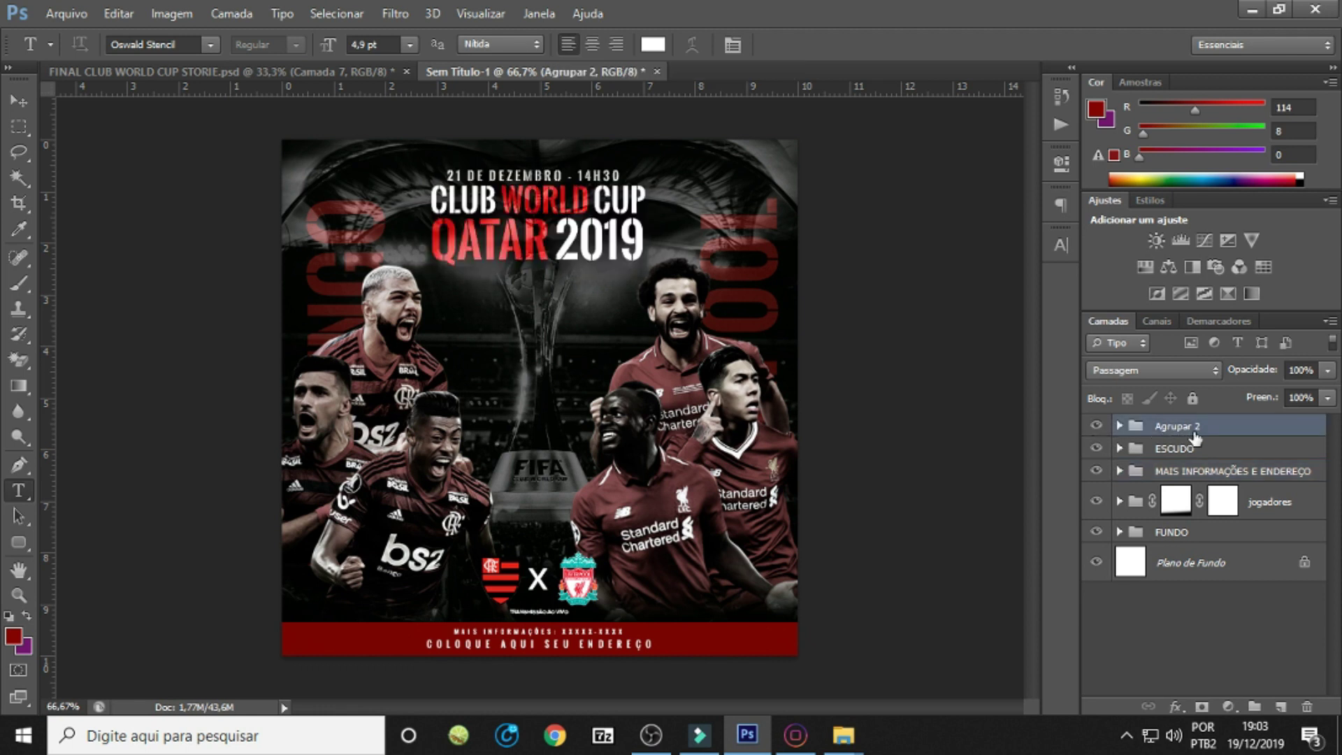
double_click(1184, 426)
text(CLUB ROLD CUP)
key(Return)
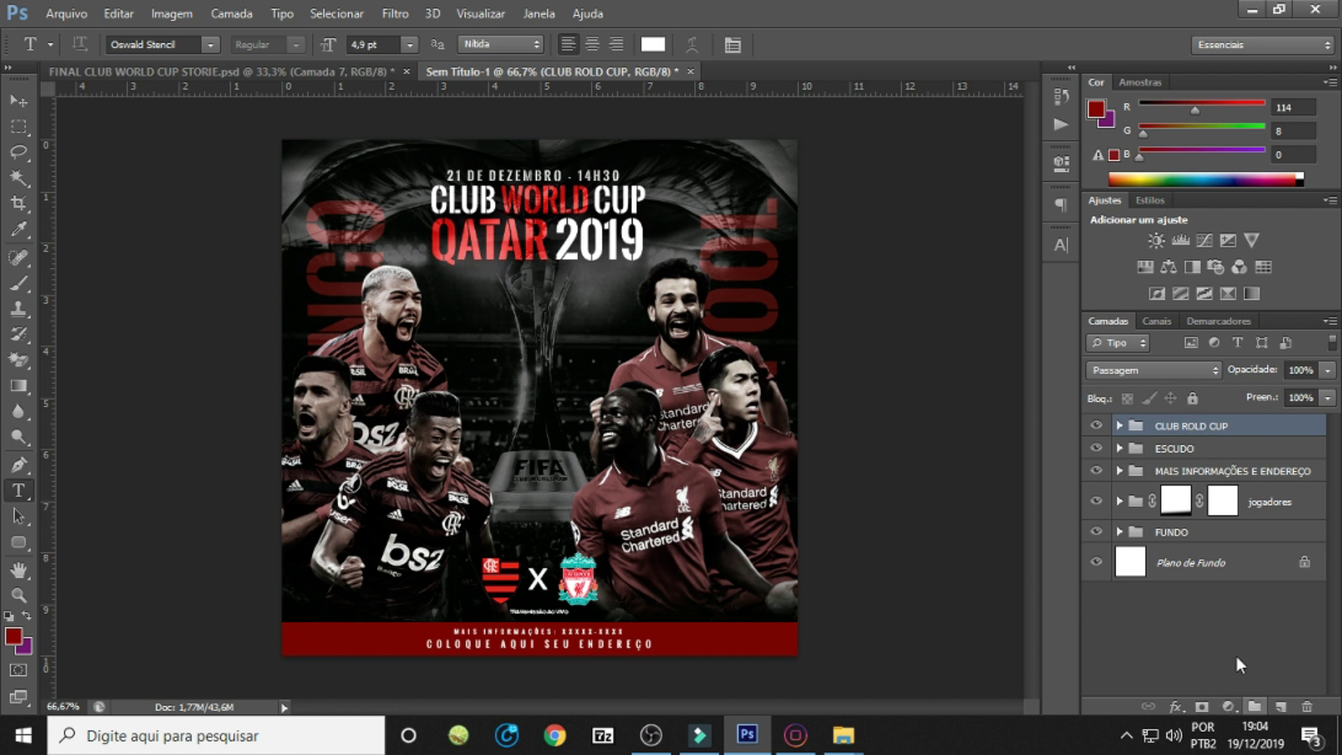
Add a Color Lookup adjustment and preview LUT presets, settling on Crisp_Warm.
click(1227, 707)
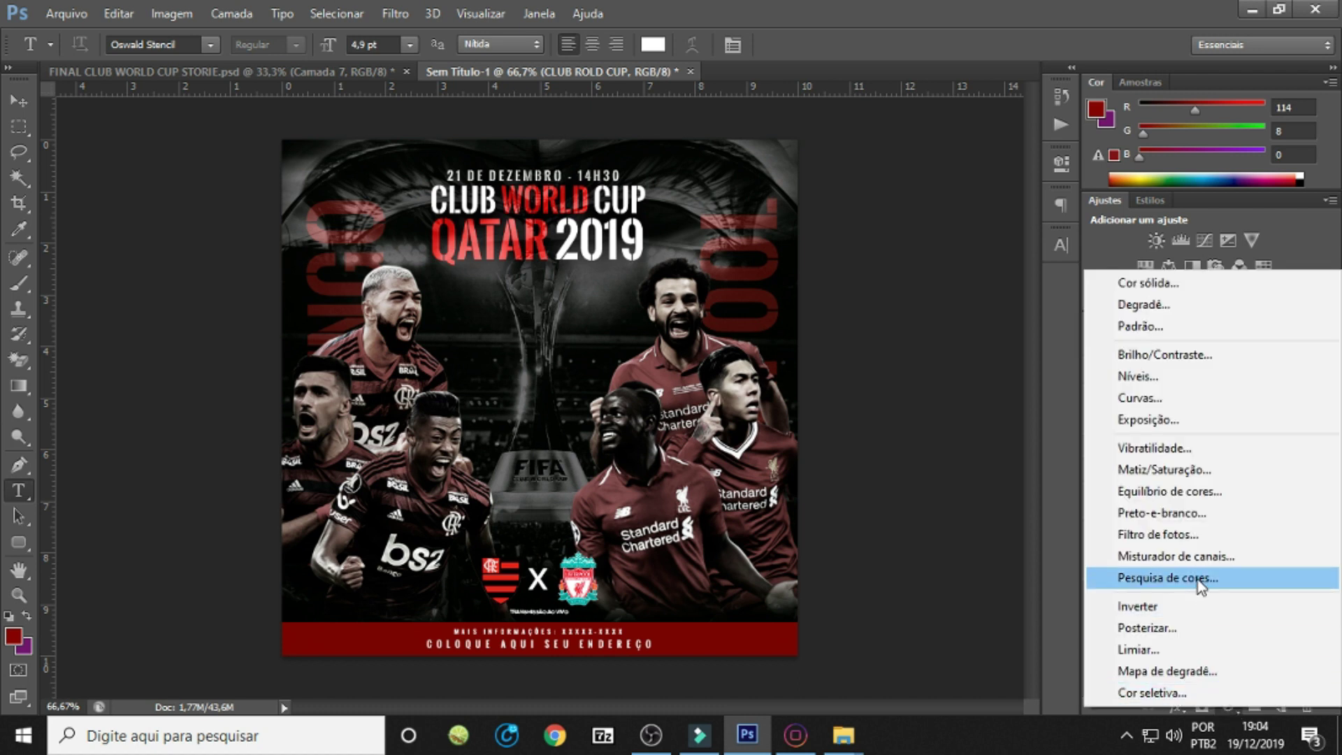
click(1210, 580)
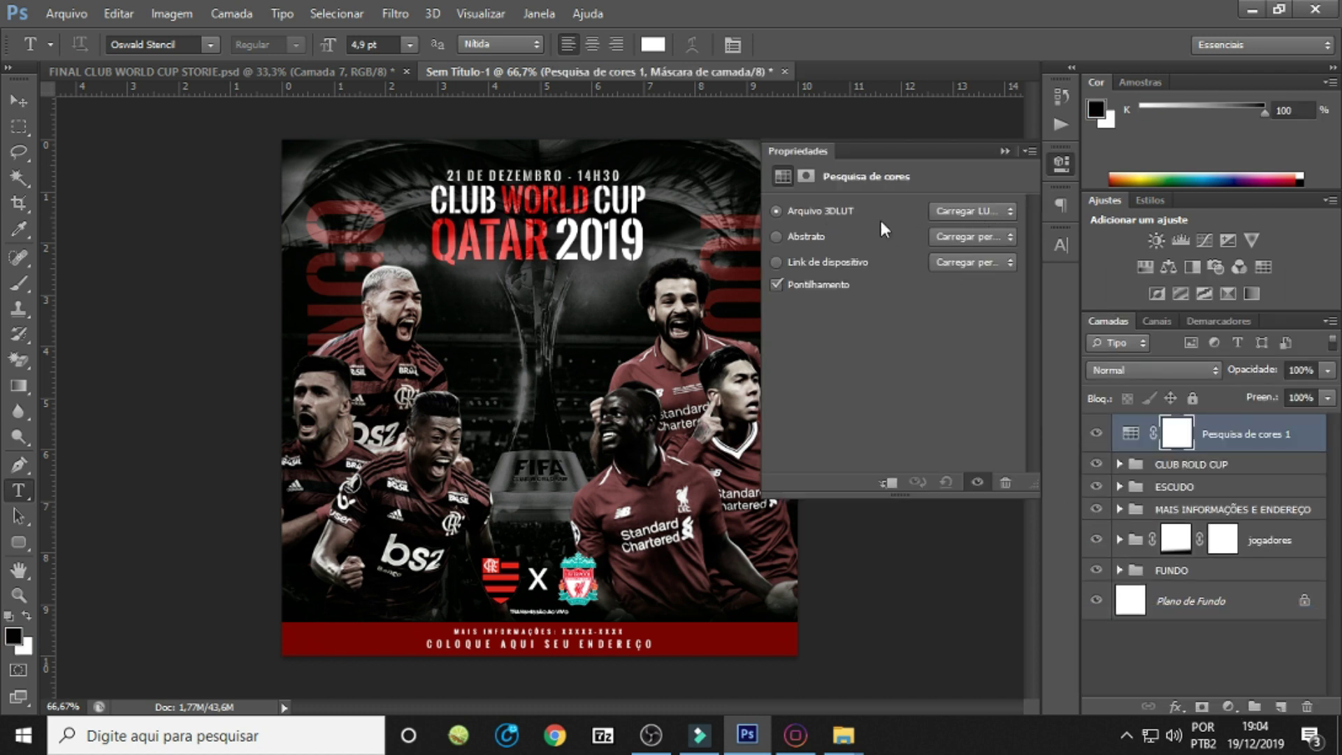
click(971, 211)
click(941, 260)
click(973, 211)
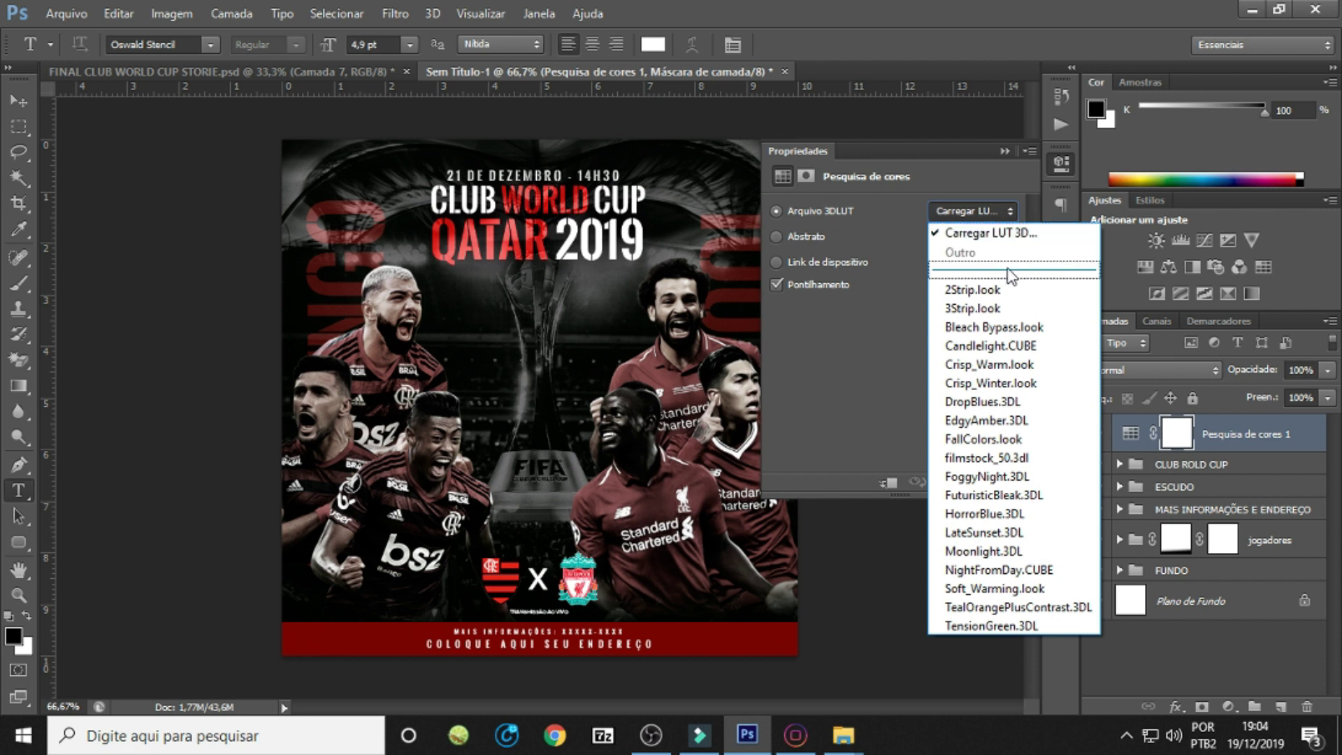
click(998, 293)
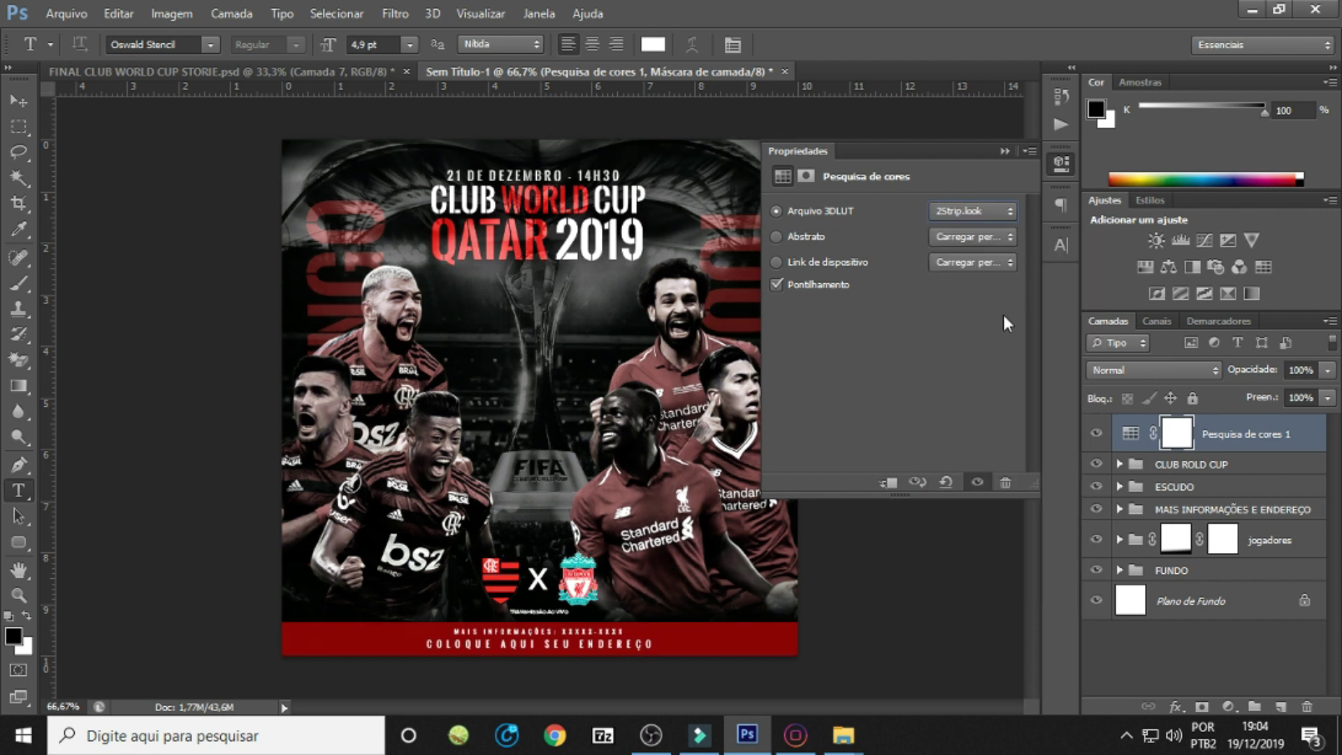
key(Down)
key(Down)
key(Down)
key(Down)
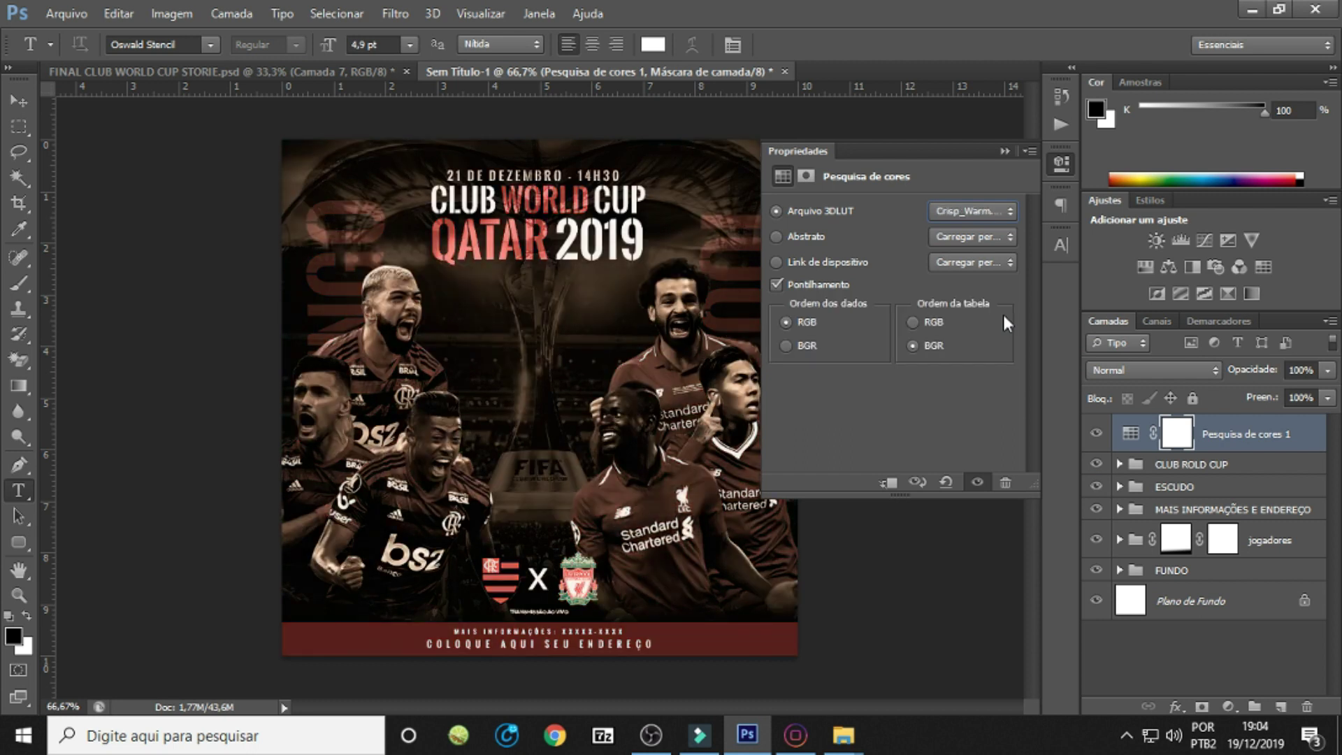
key(Down)
key(Down)
key(Down)
key(Down)
key(Up)
key(Up)
key(Down)
key(Up)
key(Up)
key(Up)
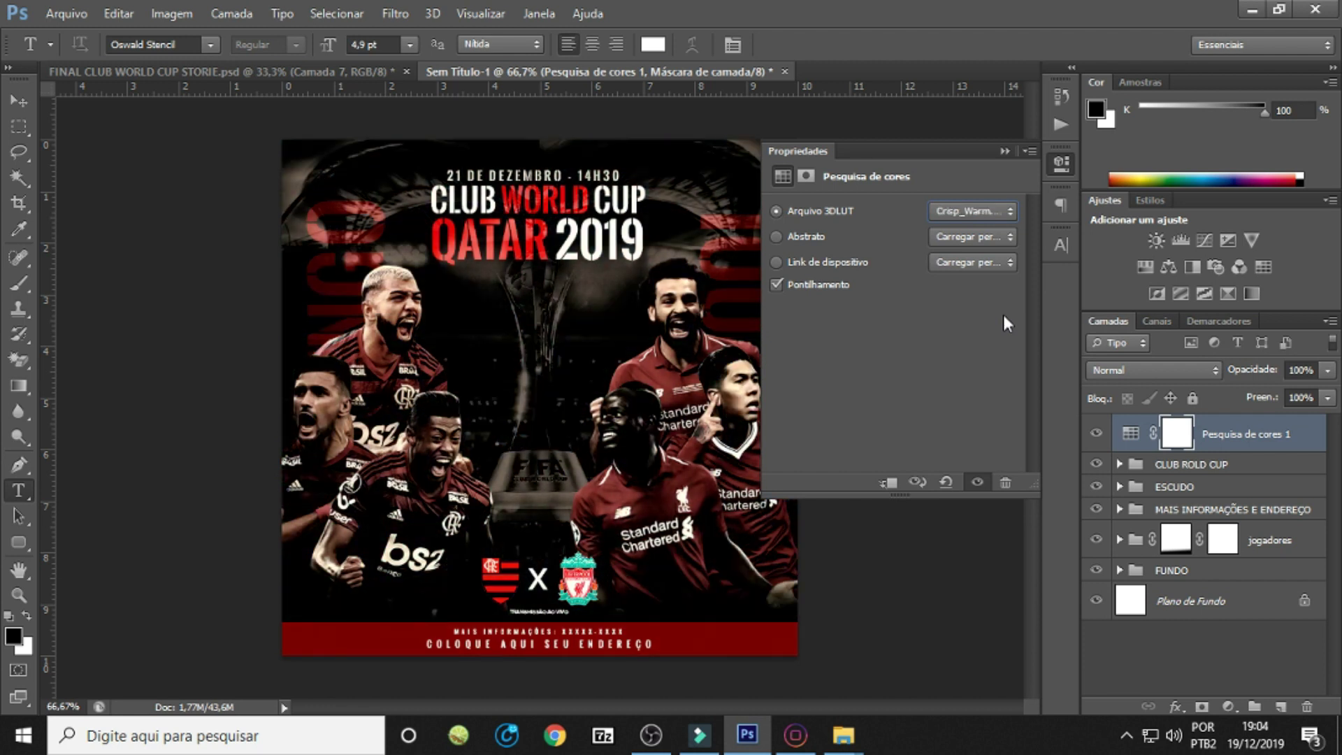
key(Down)
key(Up)
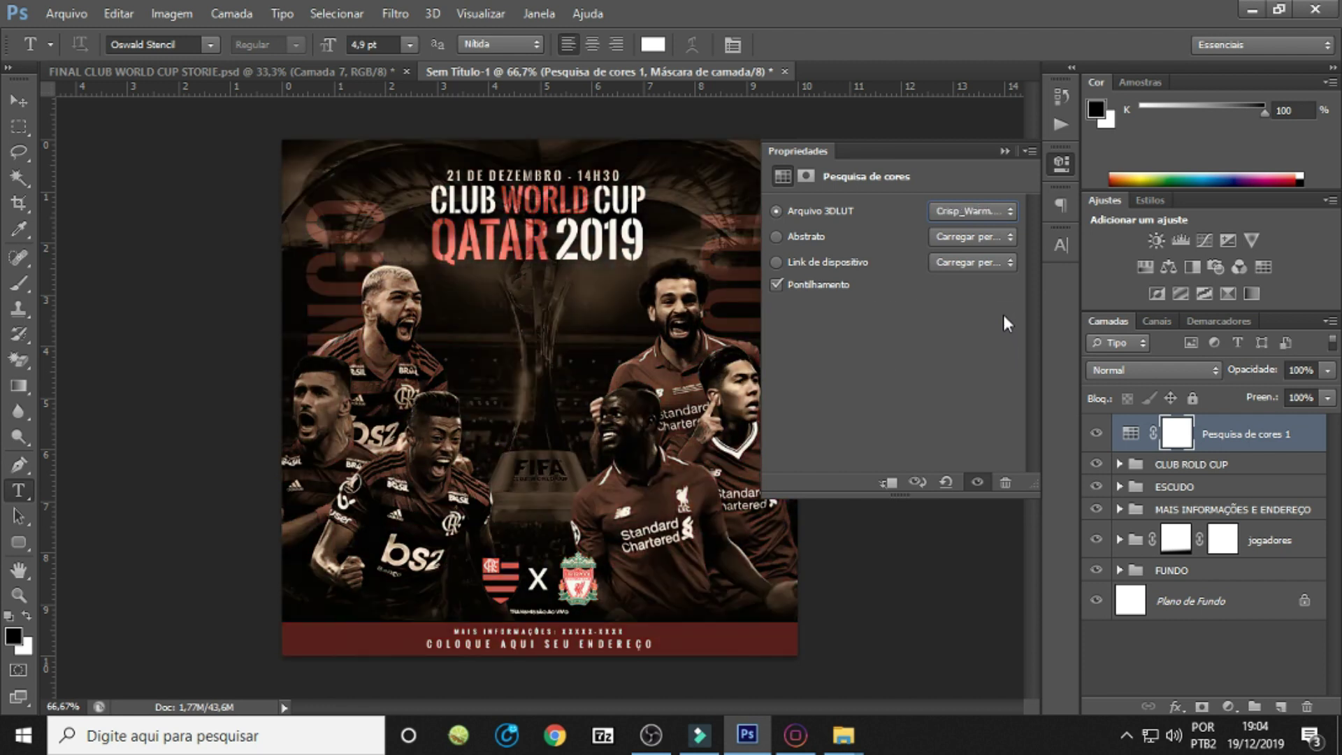
Lower the colour lookup layer's fill to 40% and add a new empty layer above it.
click(1004, 151)
click(1254, 440)
click(1327, 397)
drag(1327, 418, 1289, 421)
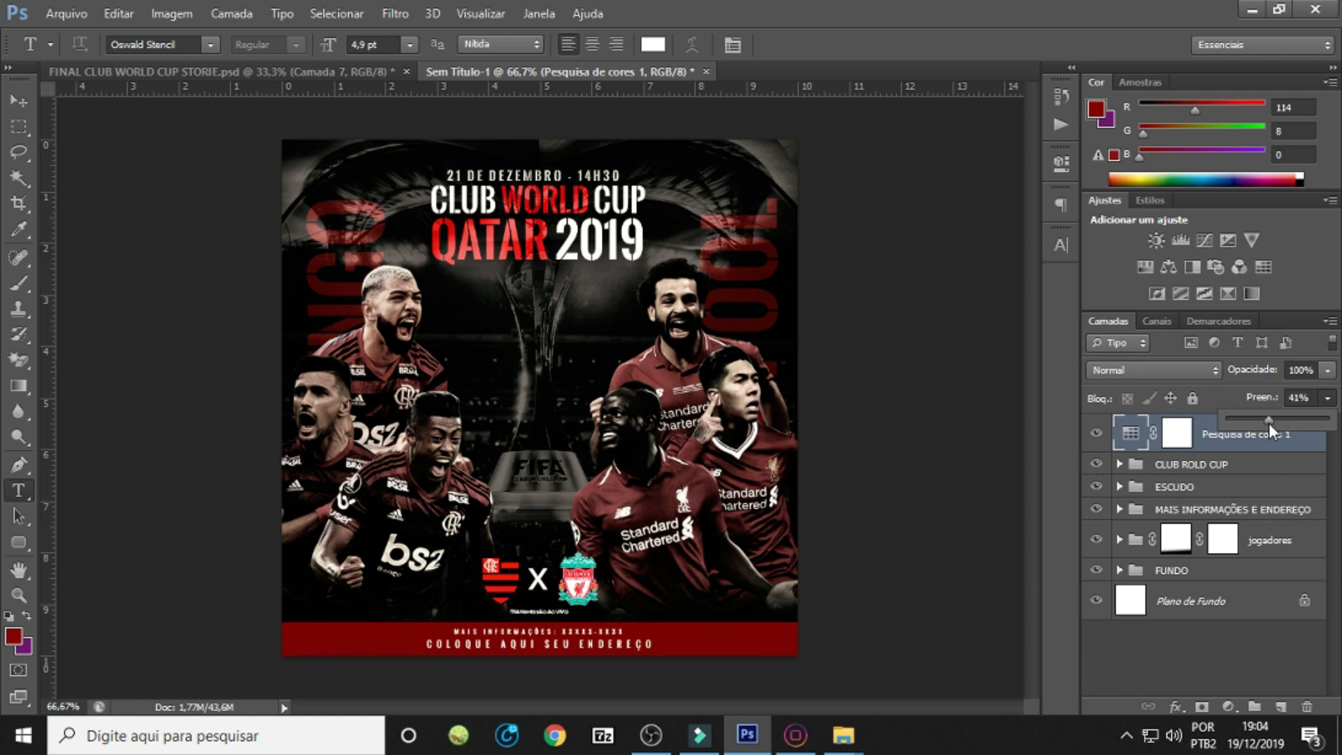
key(Return)
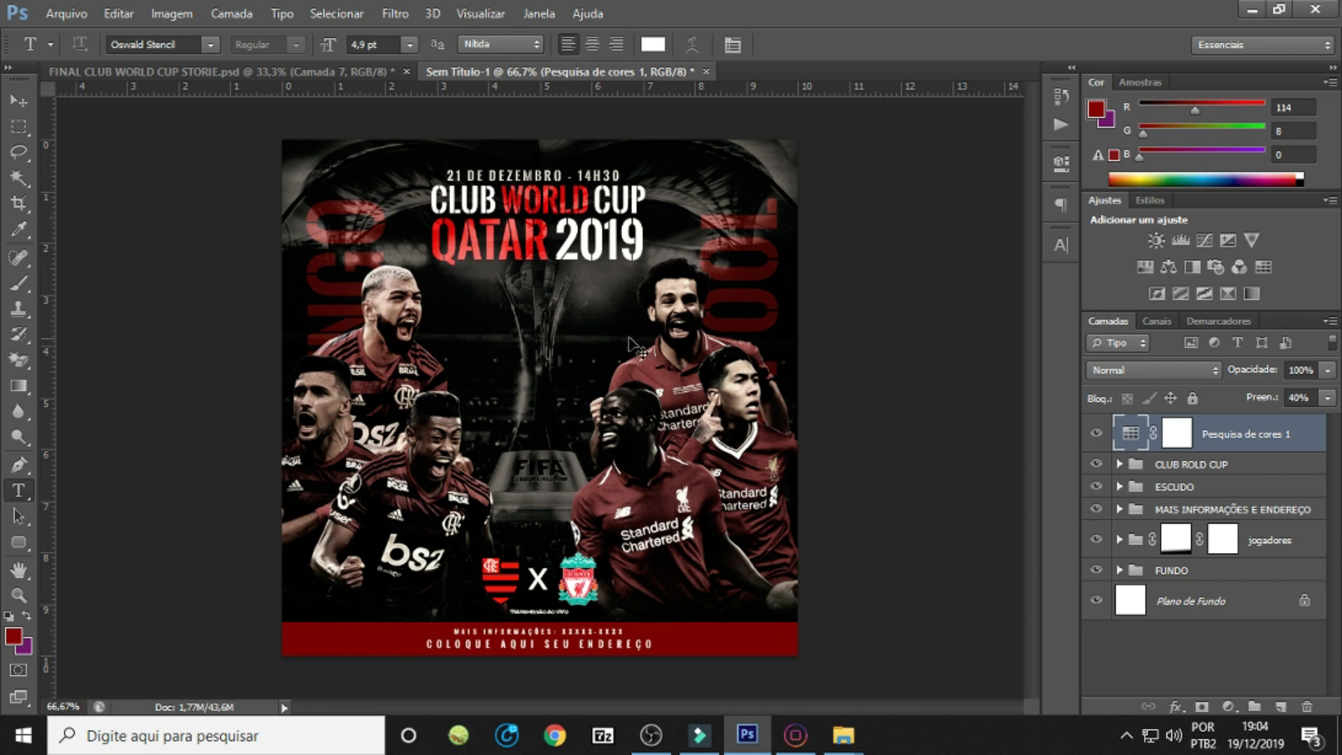
key(ctrl+shift+n)
key(Return)
On the new layer, set up a soft 125 px brush in a warm brown colour.
click(18, 281)
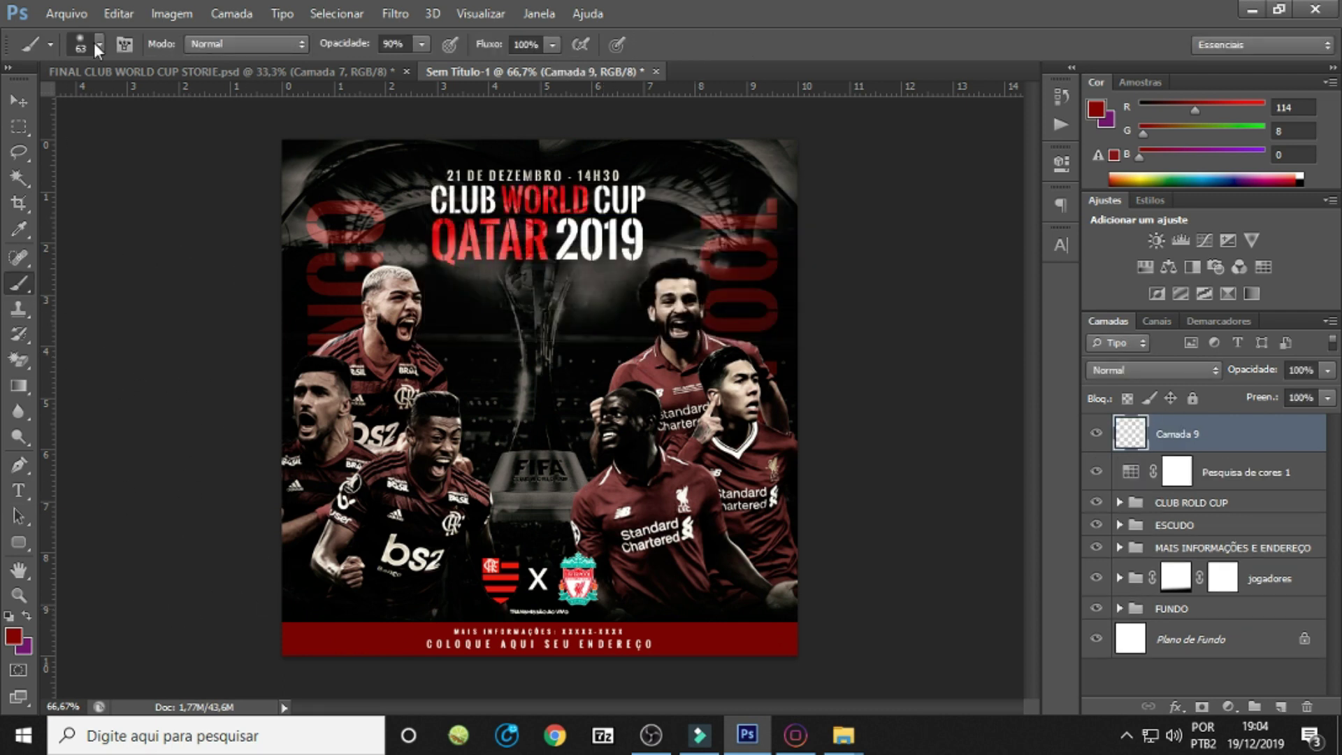
click(98, 44)
click(135, 105)
click(159, 536)
click(8, 639)
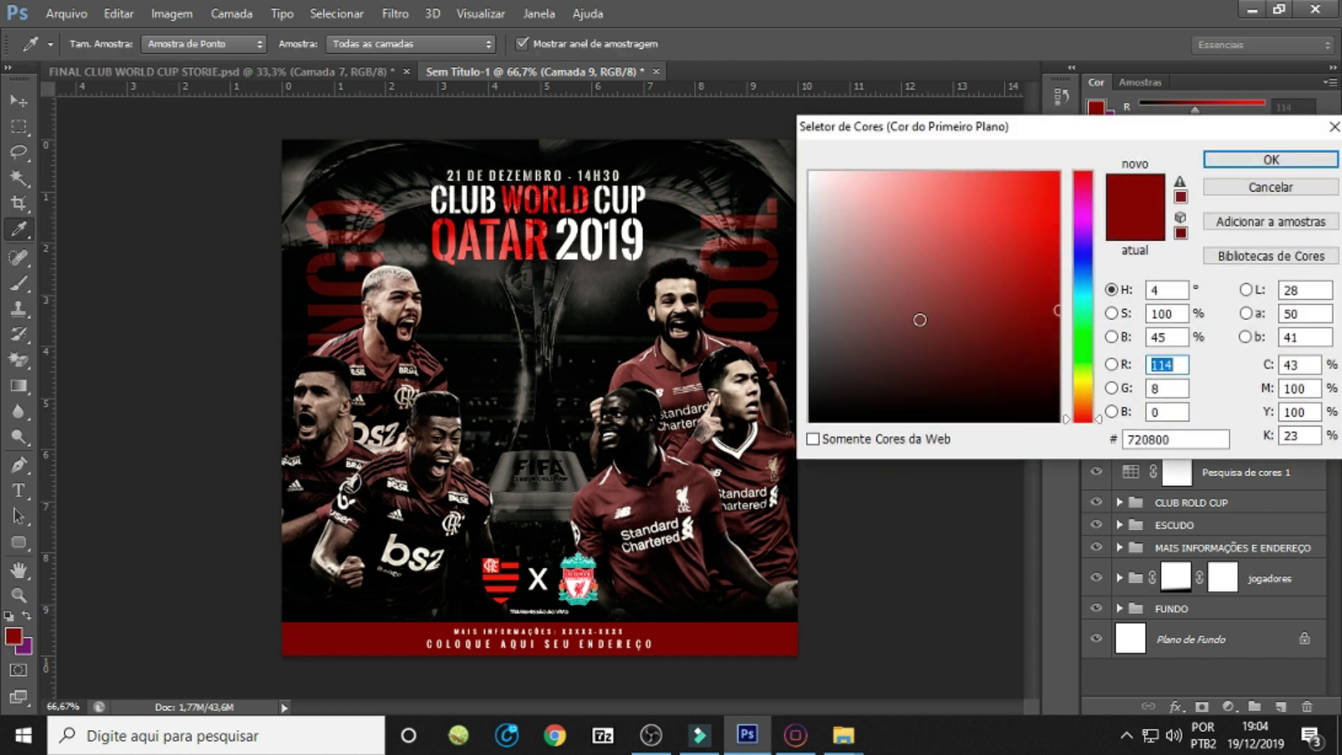
click(919, 319)
click(1089, 404)
drag(922, 297, 938, 301)
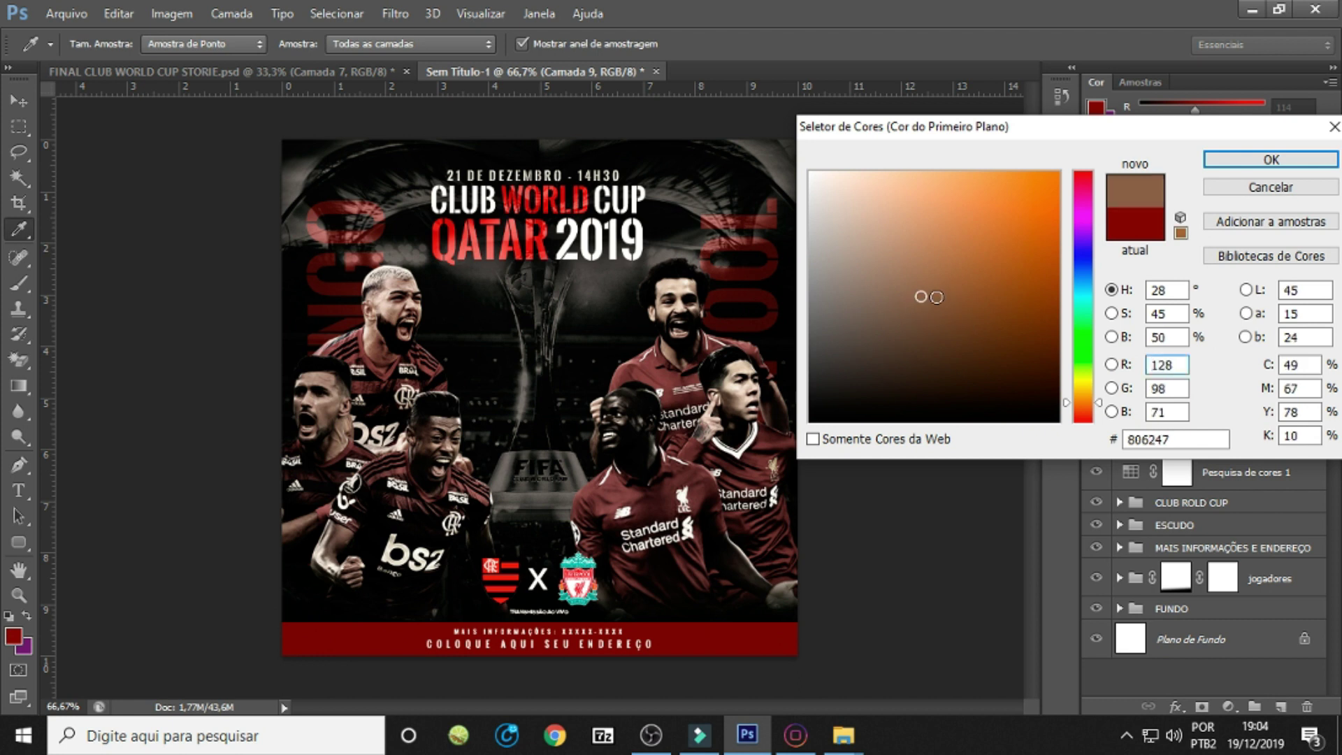
click(1260, 175)
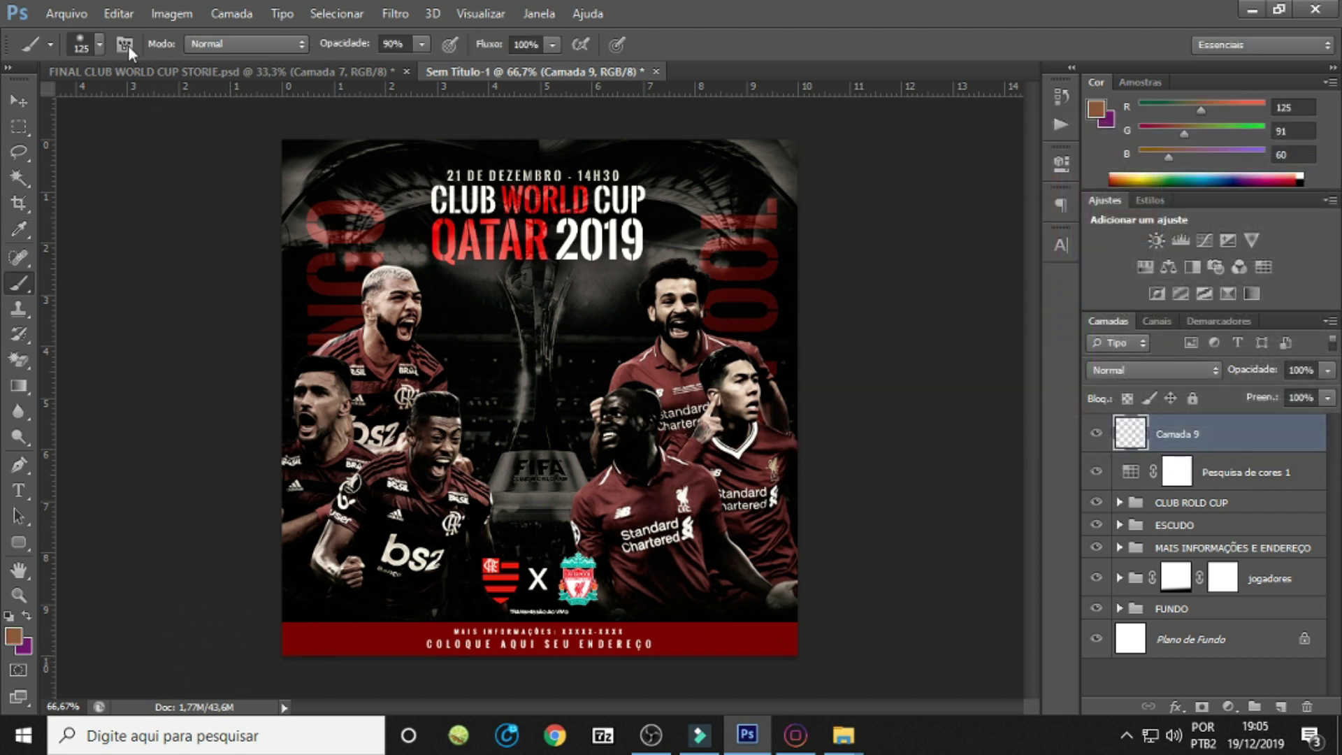
click(99, 43)
Paint brown glow over the lower players, the crests, and beside the upper-right player's face.
drag(209, 629, 482, 559)
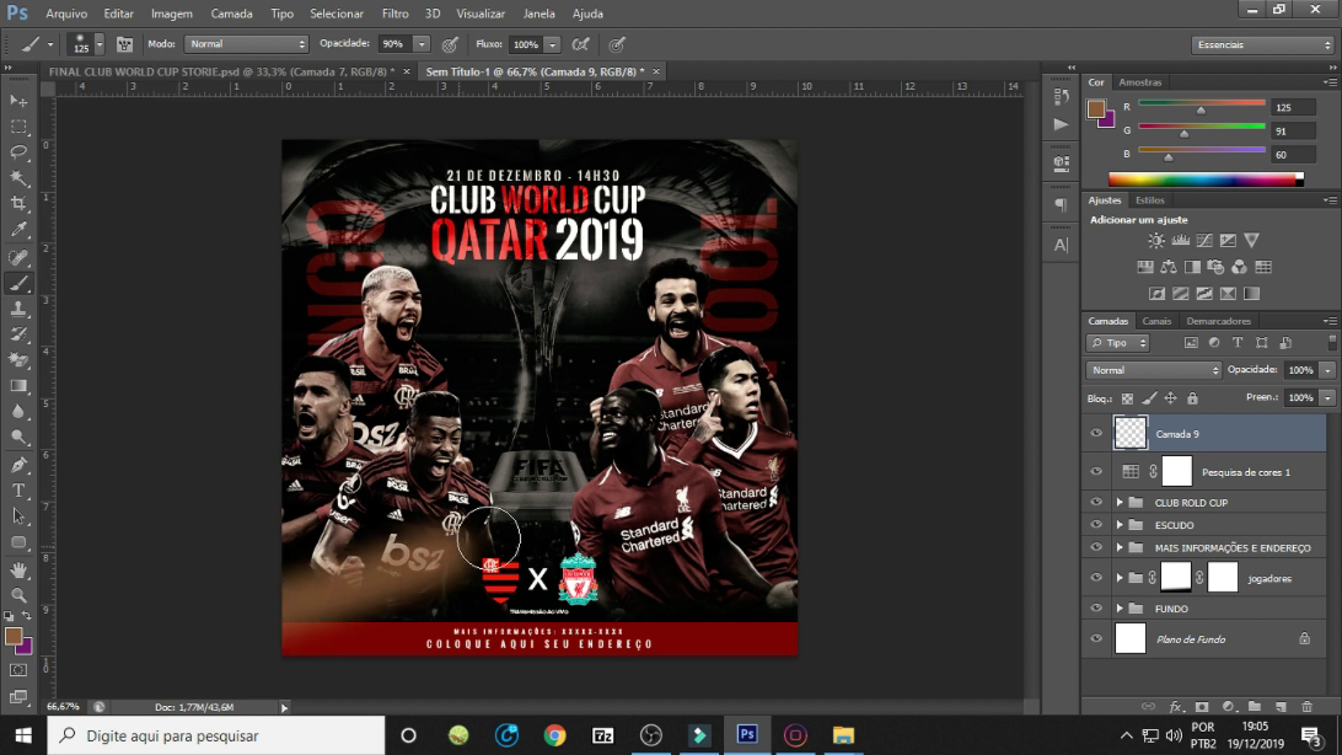
drag(765, 600, 629, 538)
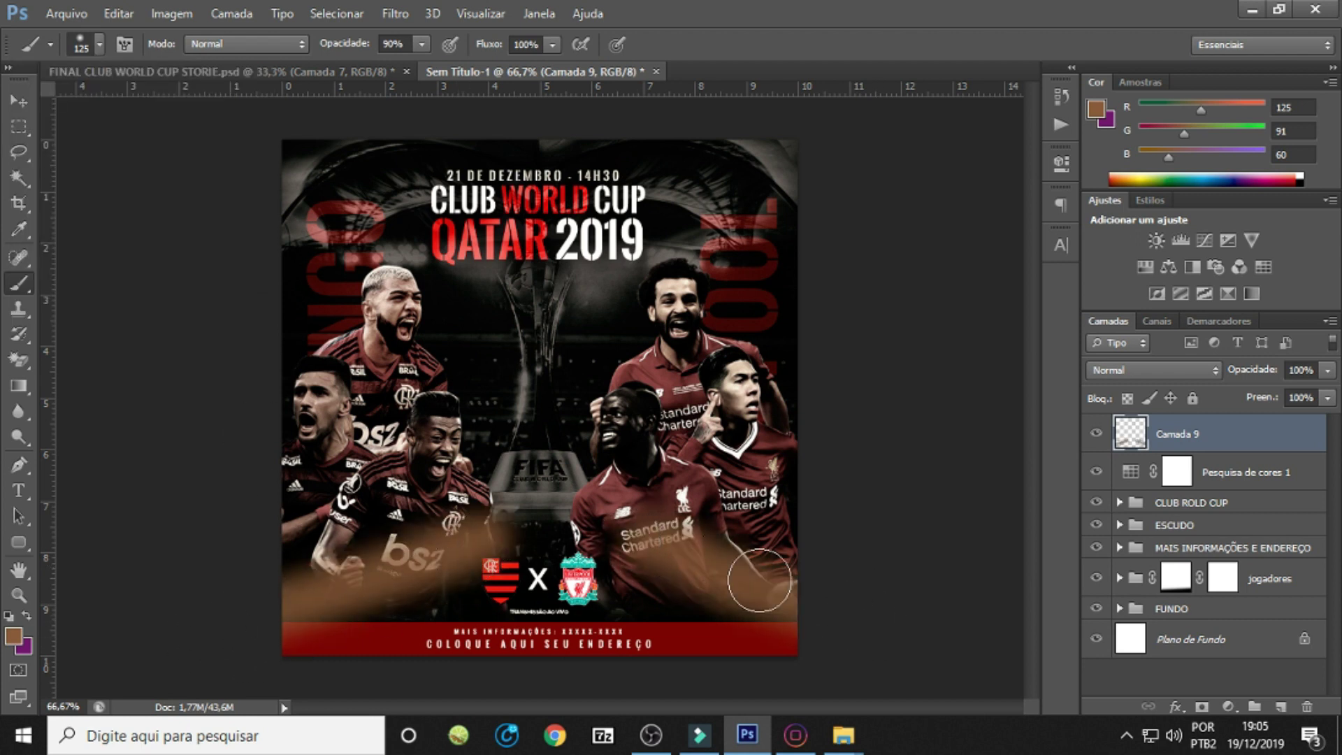
drag(789, 608, 633, 535)
mouse_move(732, 661)
mouse_down()
mouse_move(384, 682)
mouse_move(499, 611)
mouse_up()
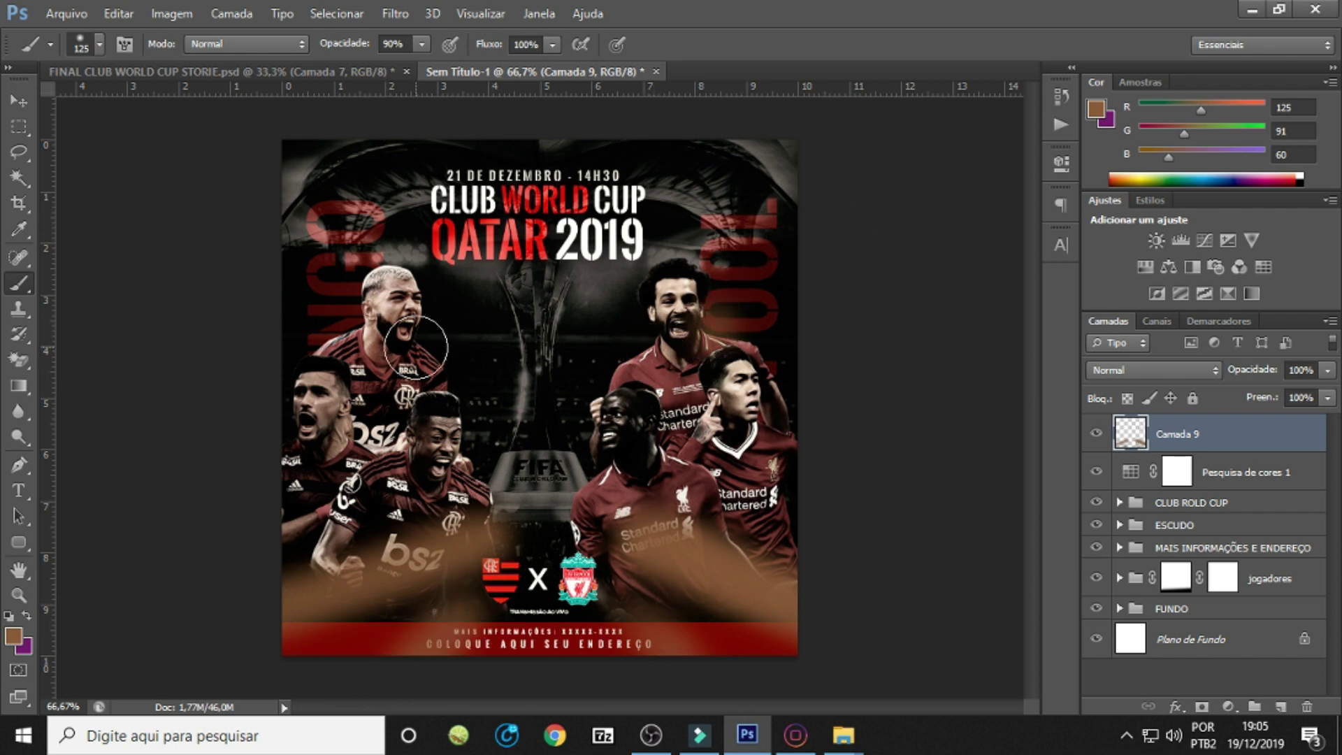
drag(653, 349, 622, 363)
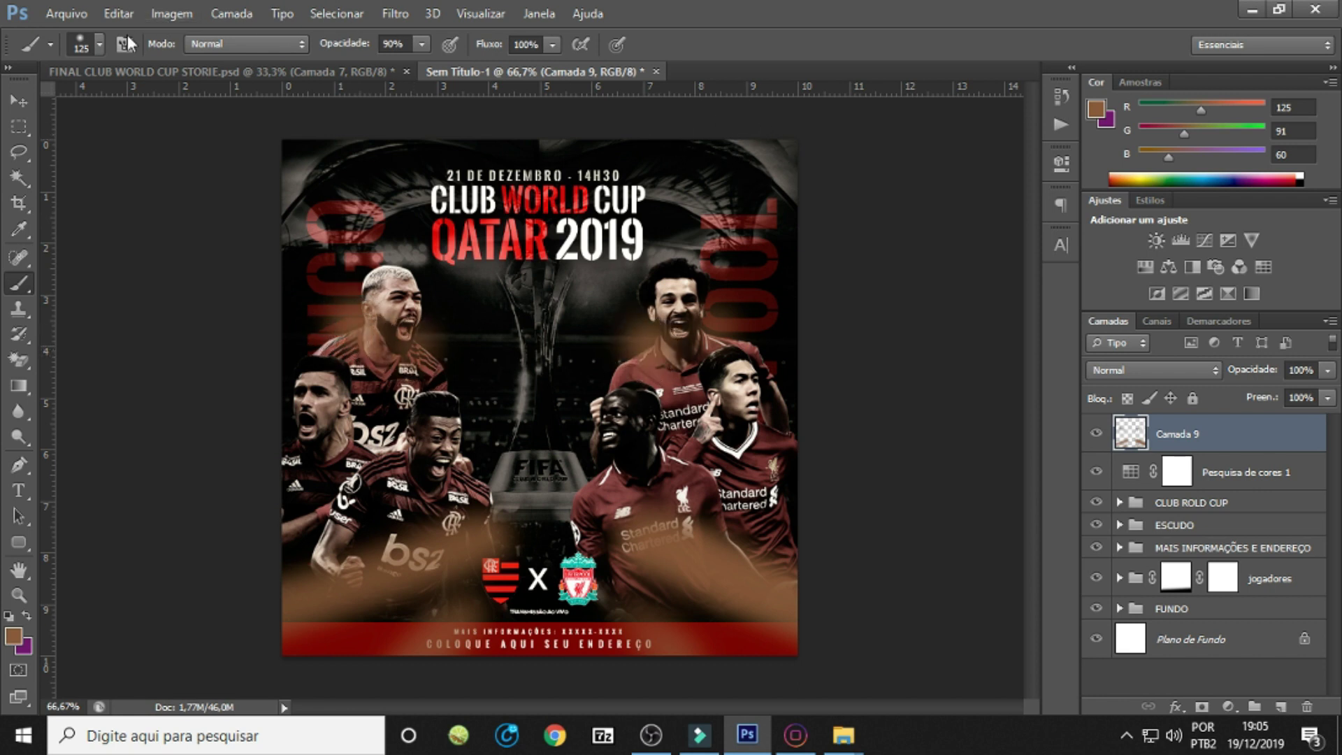
Shrink the brush to 64 px and paint glow across the top around the title.
click(99, 43)
drag(138, 107, 89, 107)
click(670, 140)
drag(683, 144, 591, 220)
drag(720, 126, 544, 230)
drag(416, 141, 497, 216)
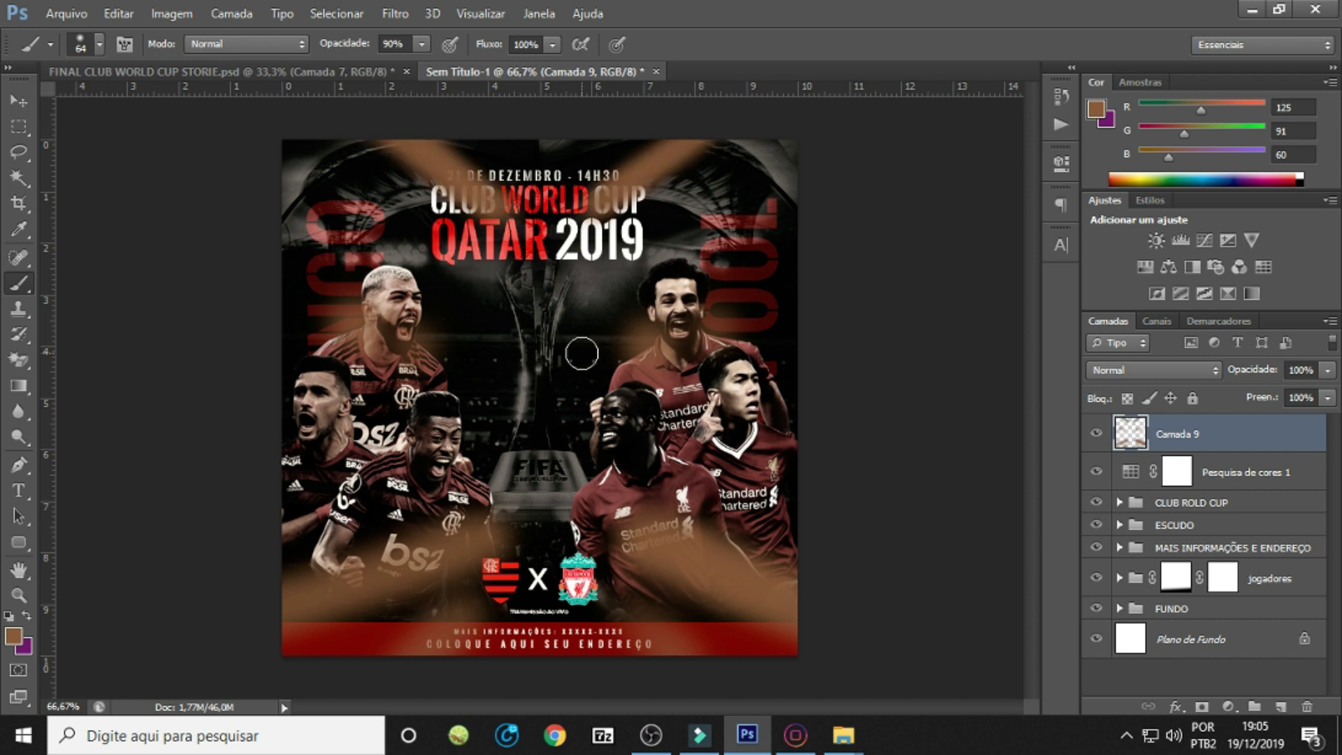
drag(710, 130, 527, 235)
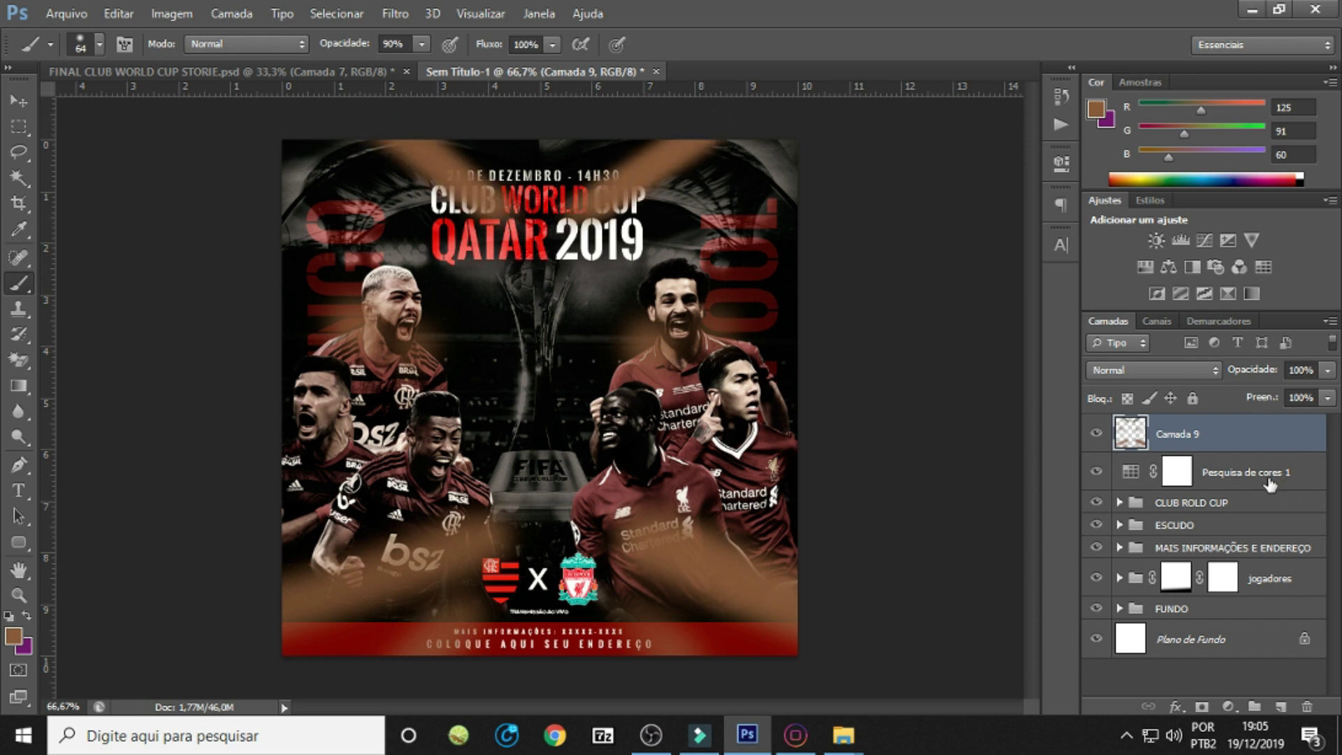
Set the glow layer's blend mode to Linear Dodge (Add).
click(1153, 370)
click(1146, 449)
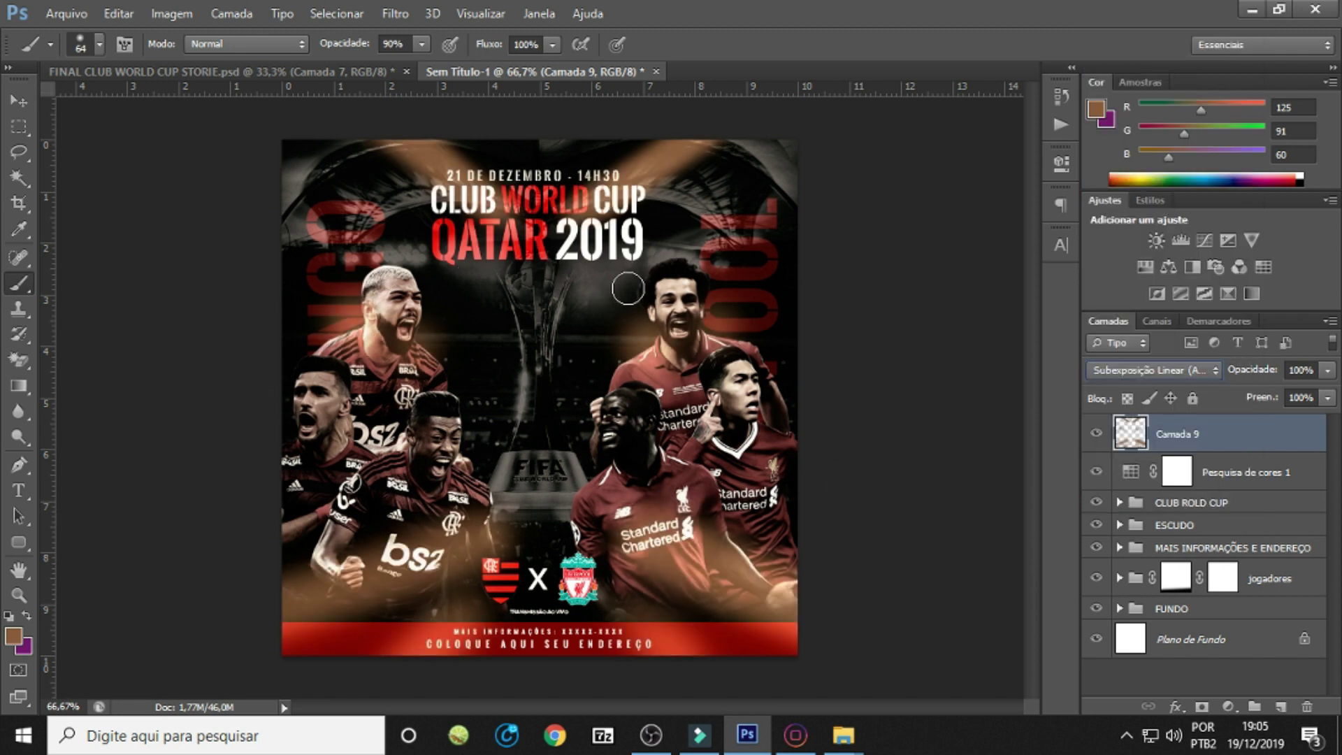
click(396, 13)
mouse_move(418, 229)
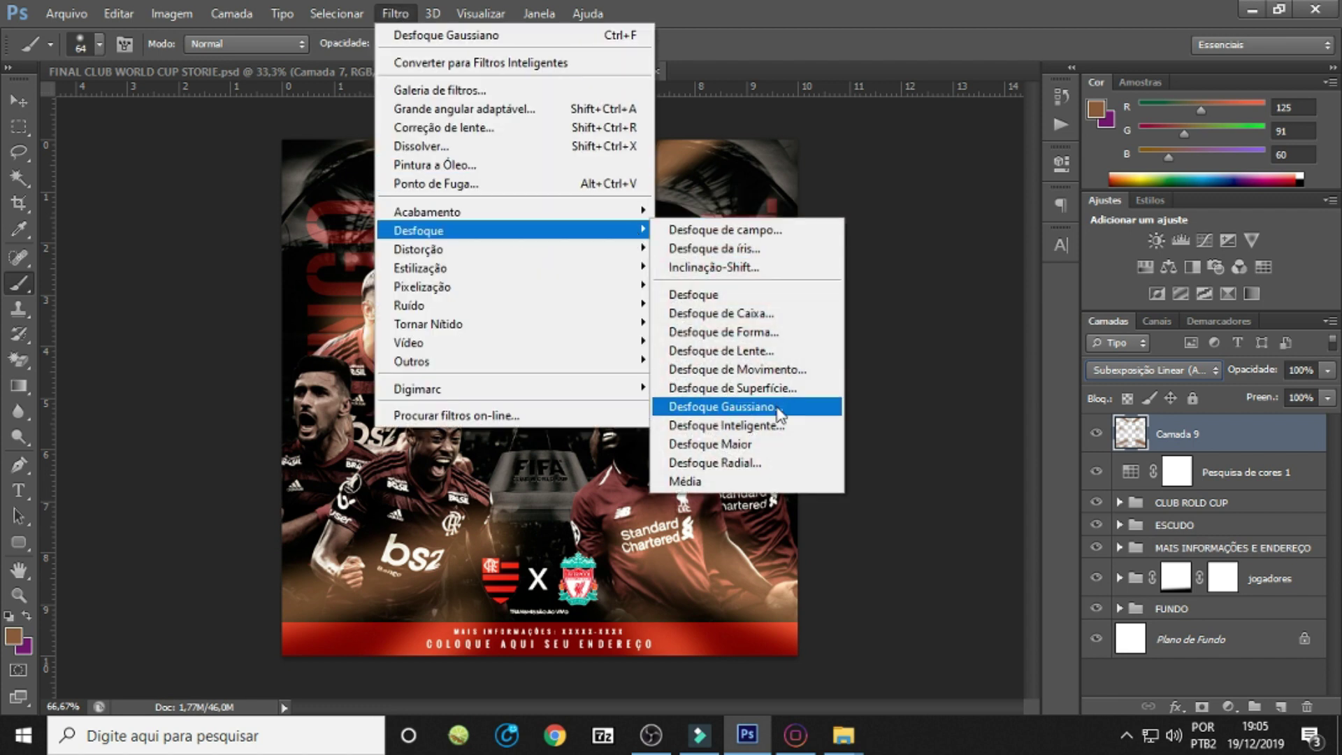
Apply a Gaussian Blur of radius 40.1 to the glow layer.
click(769, 405)
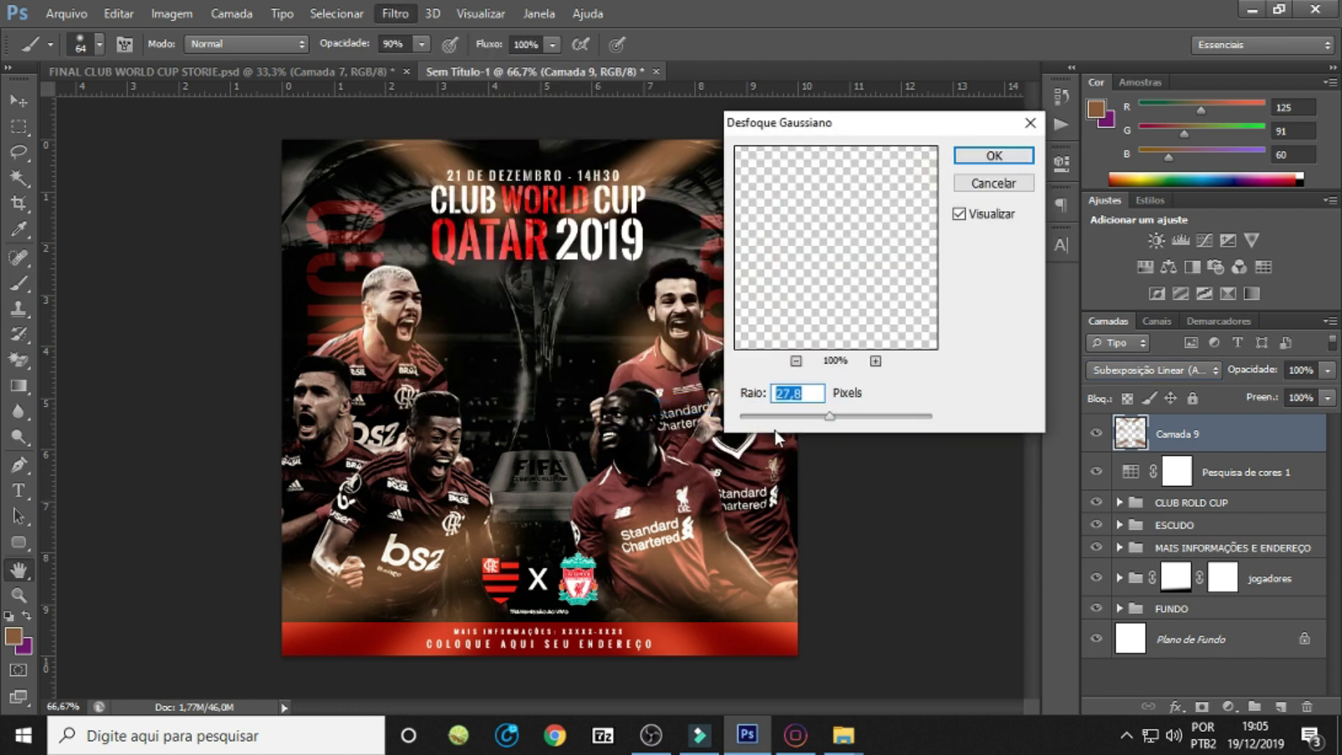
click(842, 418)
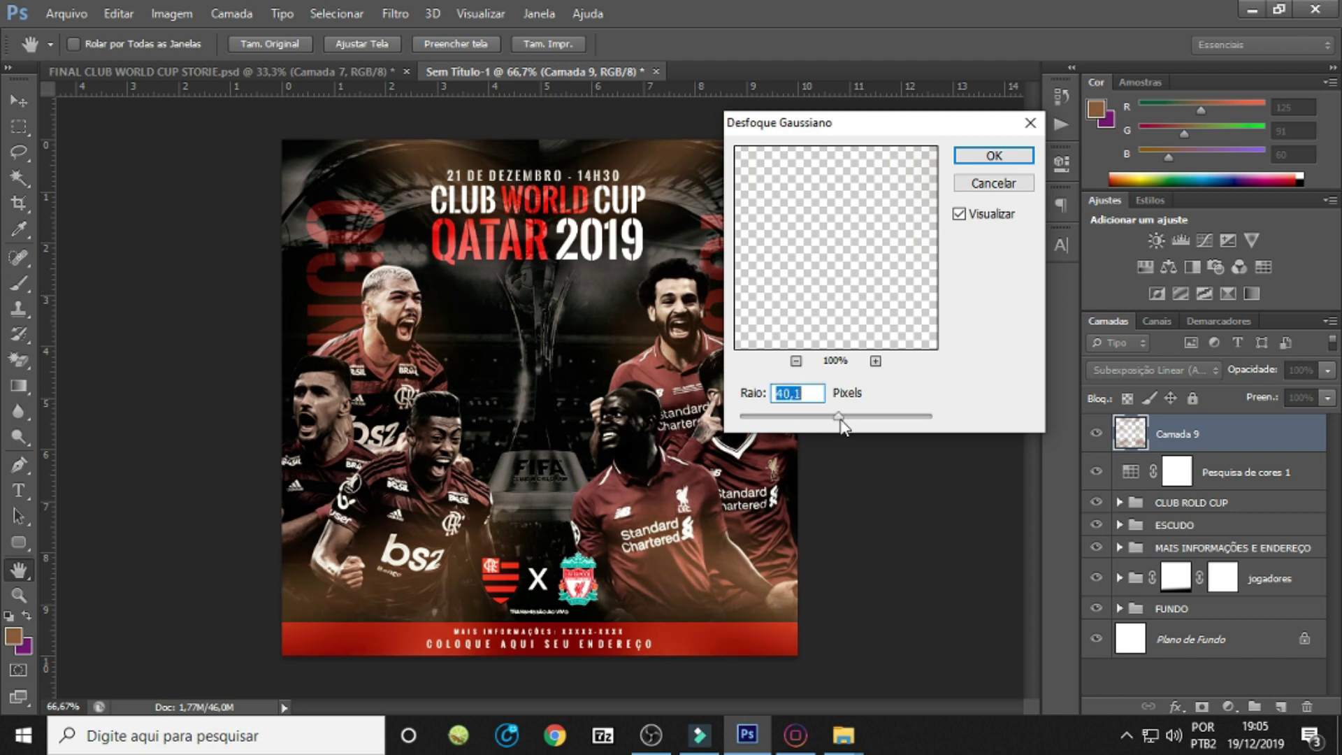
click(975, 168)
key(b)
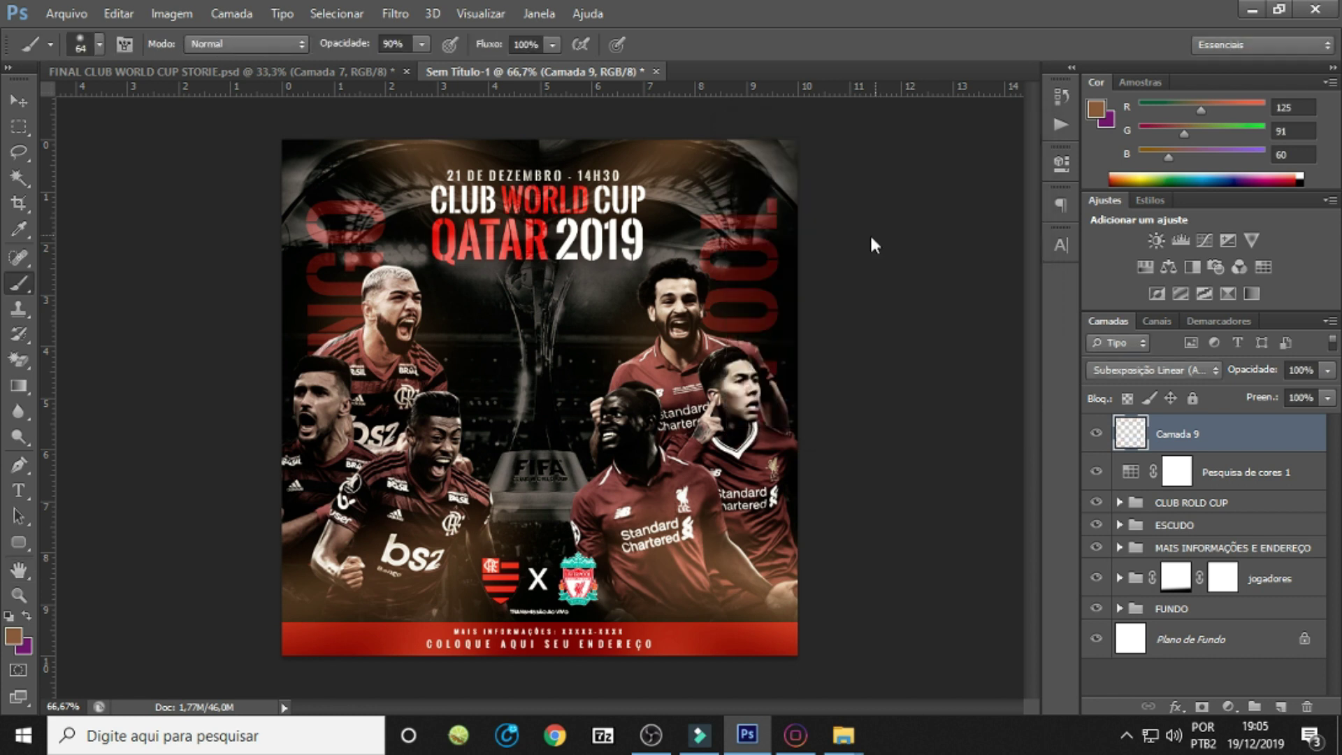
Adjust the glow to Hue -15, Saturation +29, Lightness -36, and move it below the colour lookup.
key(ctrl+u)
mouse_move(919, 272)
mouse_down()
mouse_move(792, 270)
mouse_move(923, 274)
mouse_move(908, 278)
mouse_move(950, 319)
mouse_up()
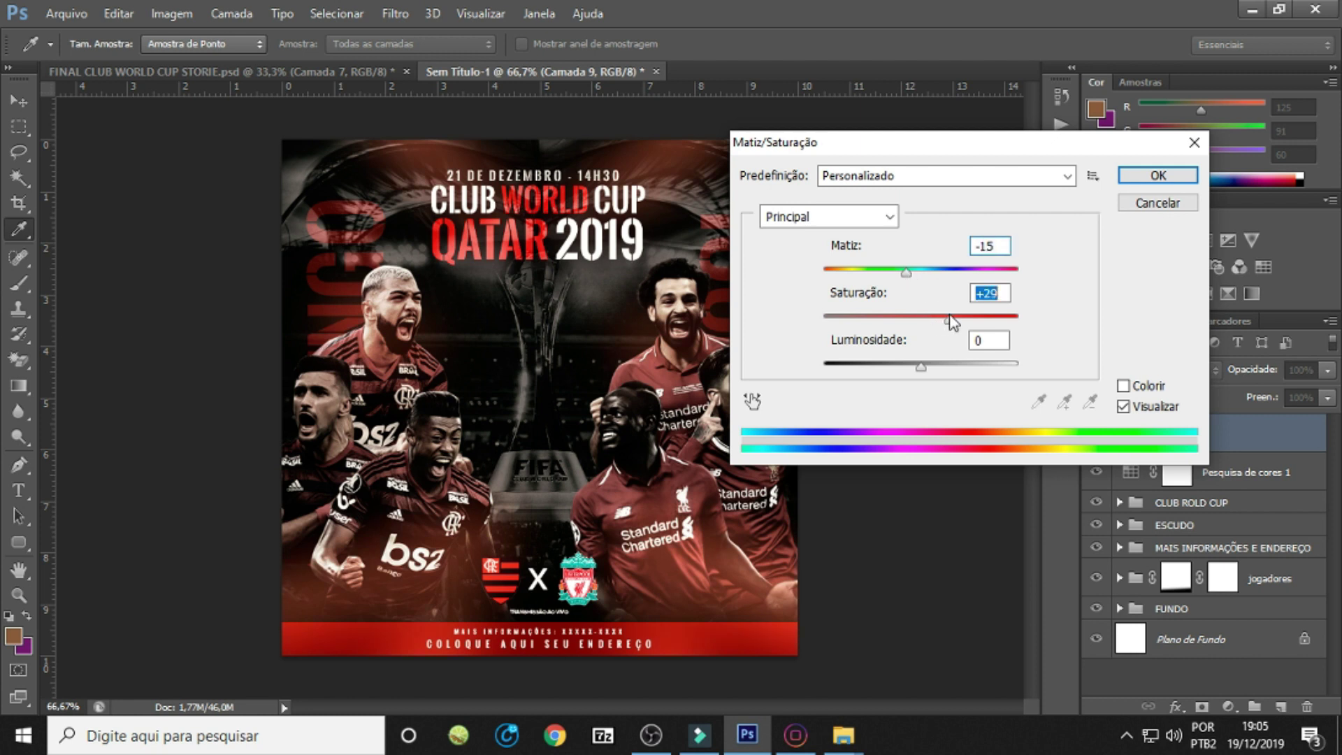
drag(921, 366, 882, 368)
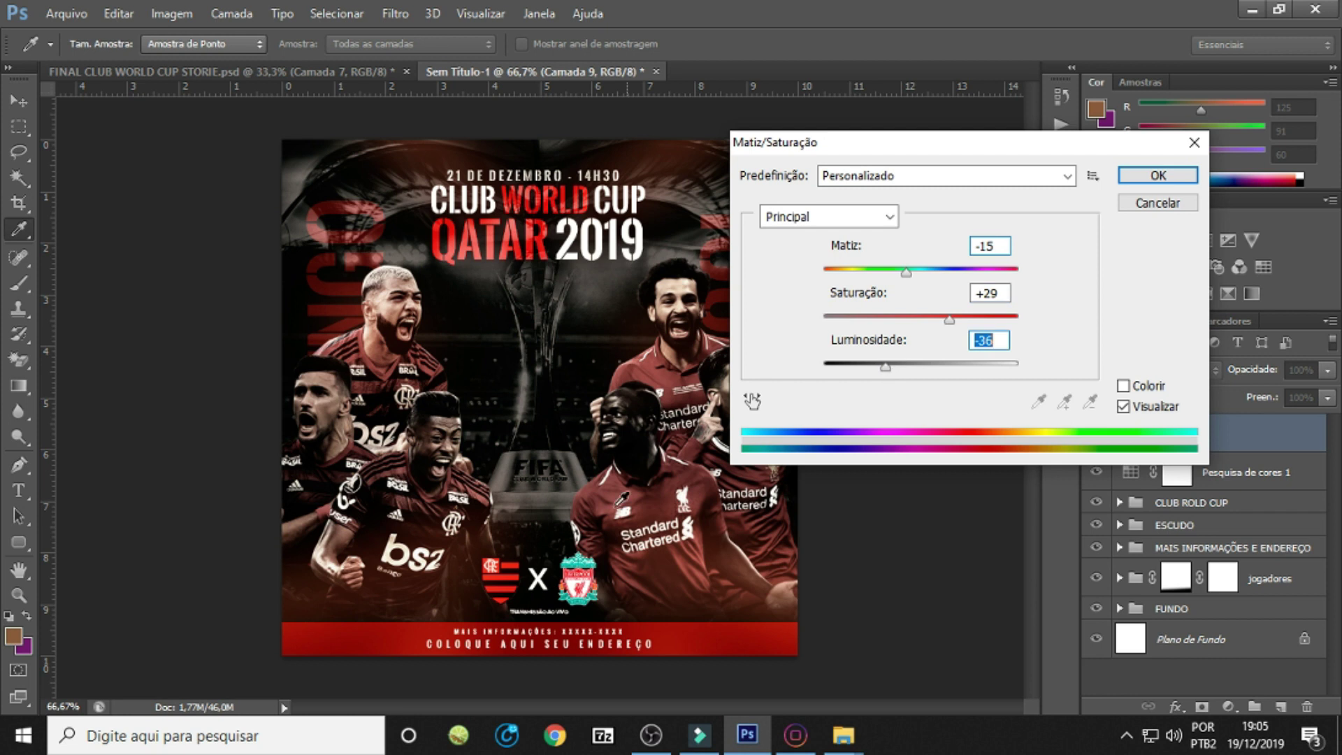
click(1154, 183)
key(b)
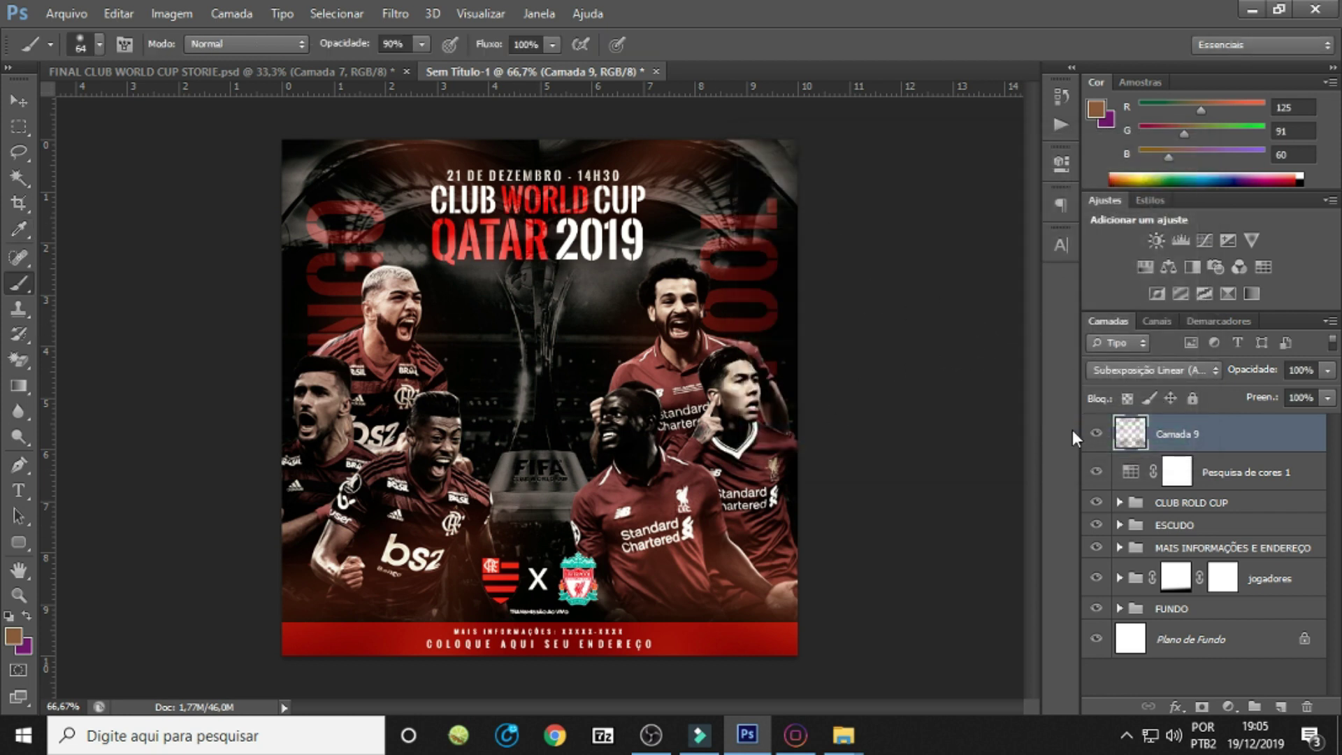
drag(1174, 434, 1206, 468)
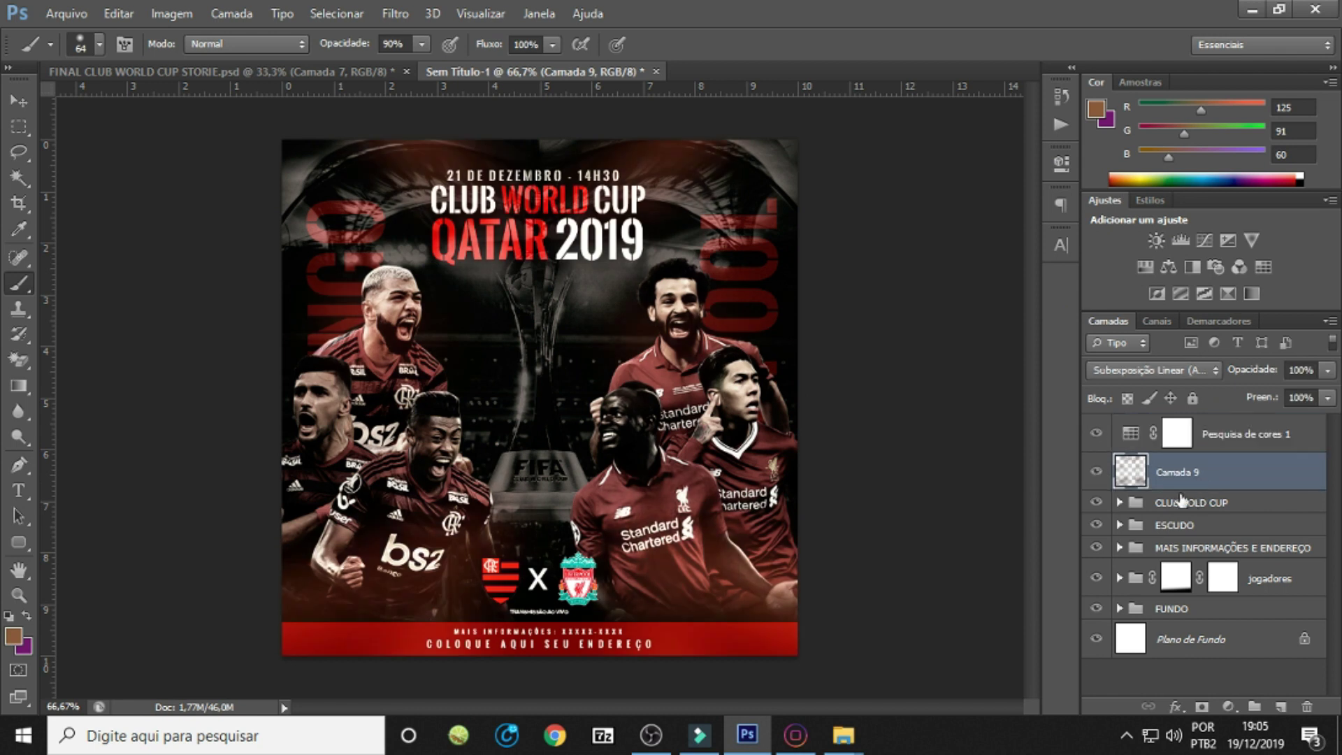
Group the glow and colour lookup layers as 'ajustes e cores'.
shift+click(1230, 435)
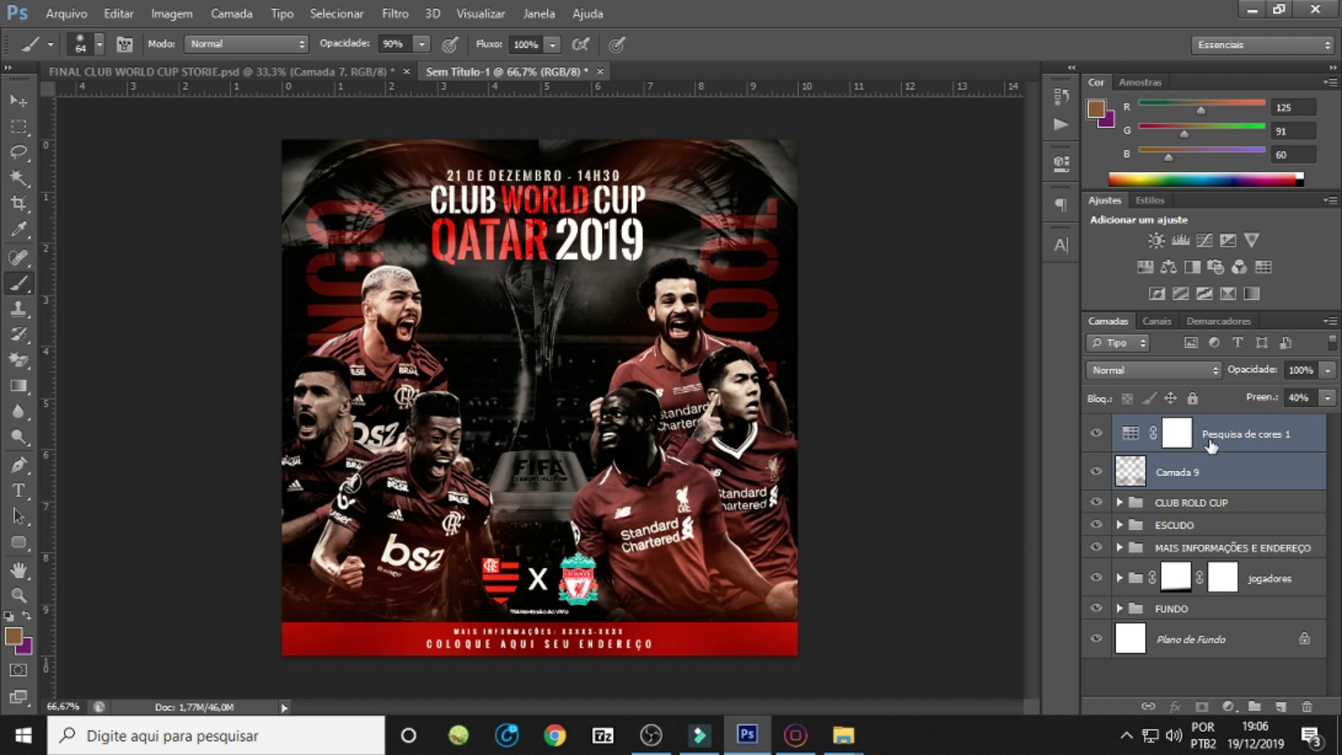
key(ctrl+g)
double_click(1179, 426)
text(ajustes e)
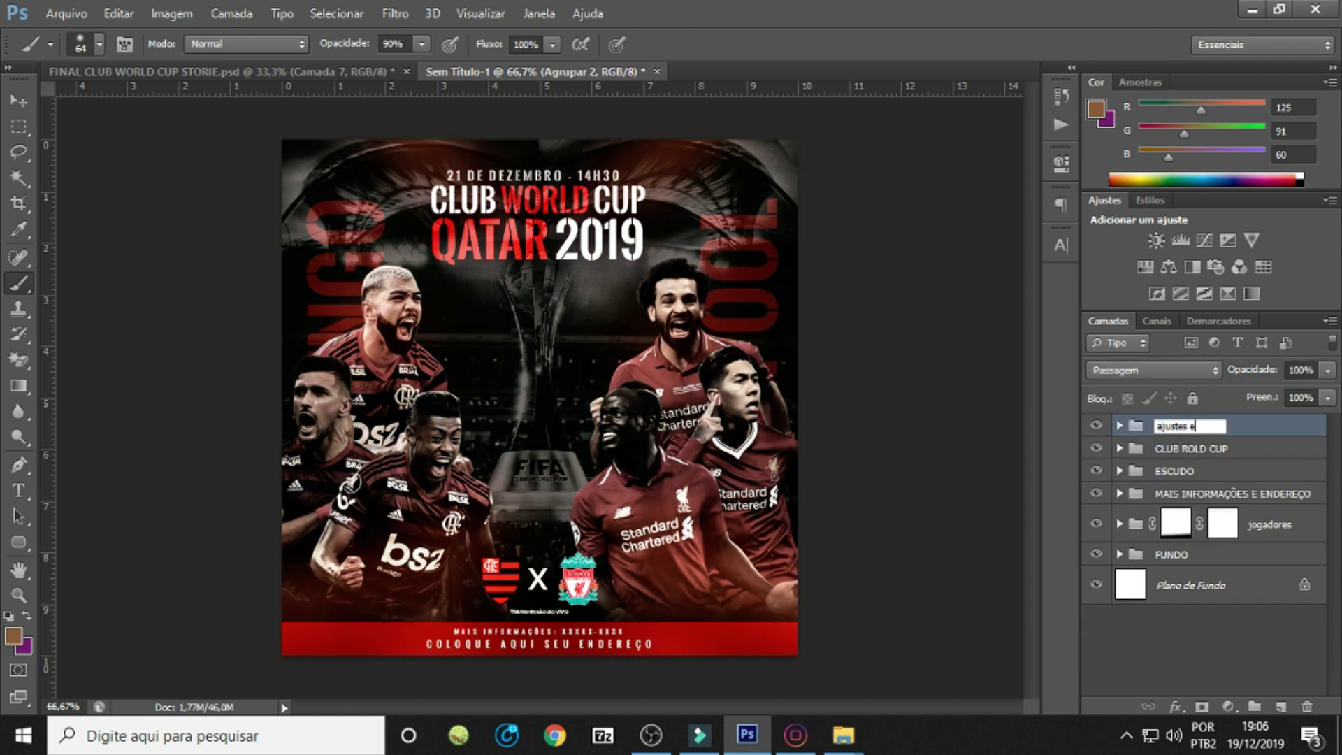
text( cores)
key(Return)
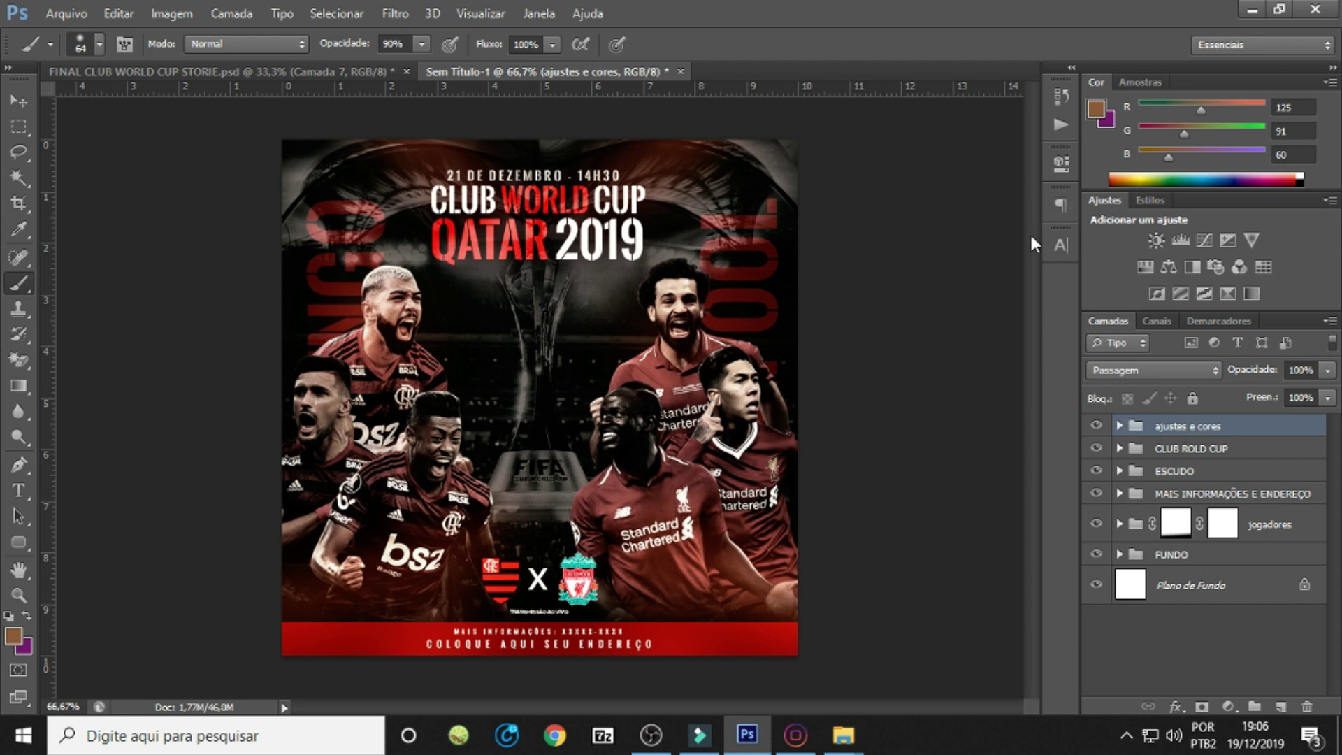
Save the poster as CLUB WORLD CUP QATAR.psd in PSD format.
click(64, 12)
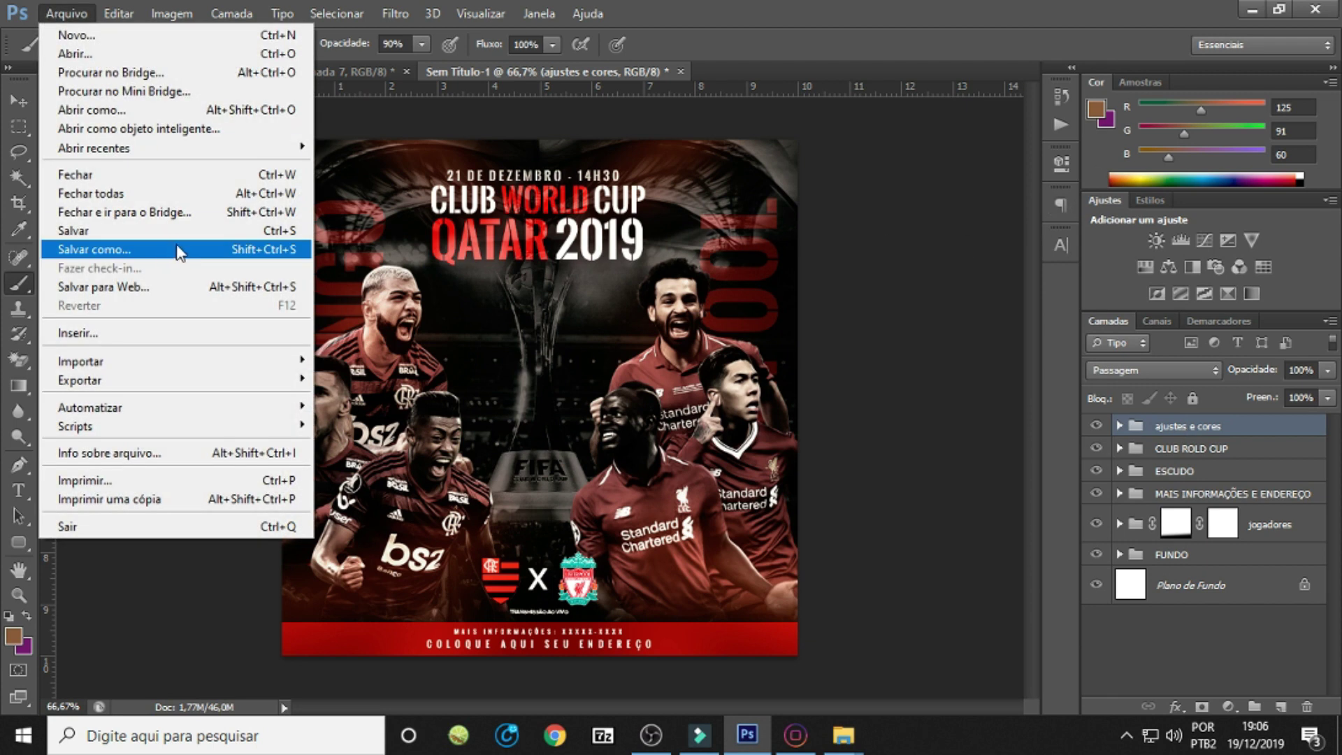
click(181, 251)
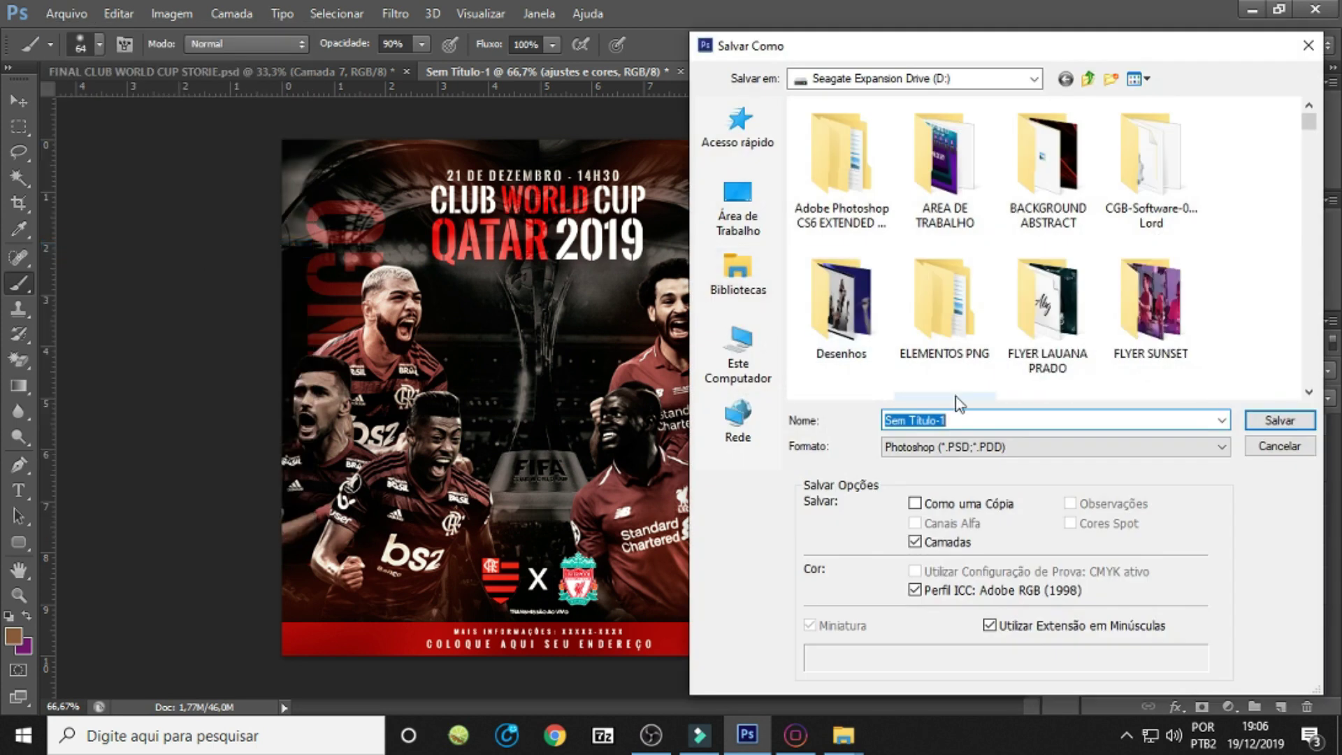
text(CLUB WORLD CUP QATAR)
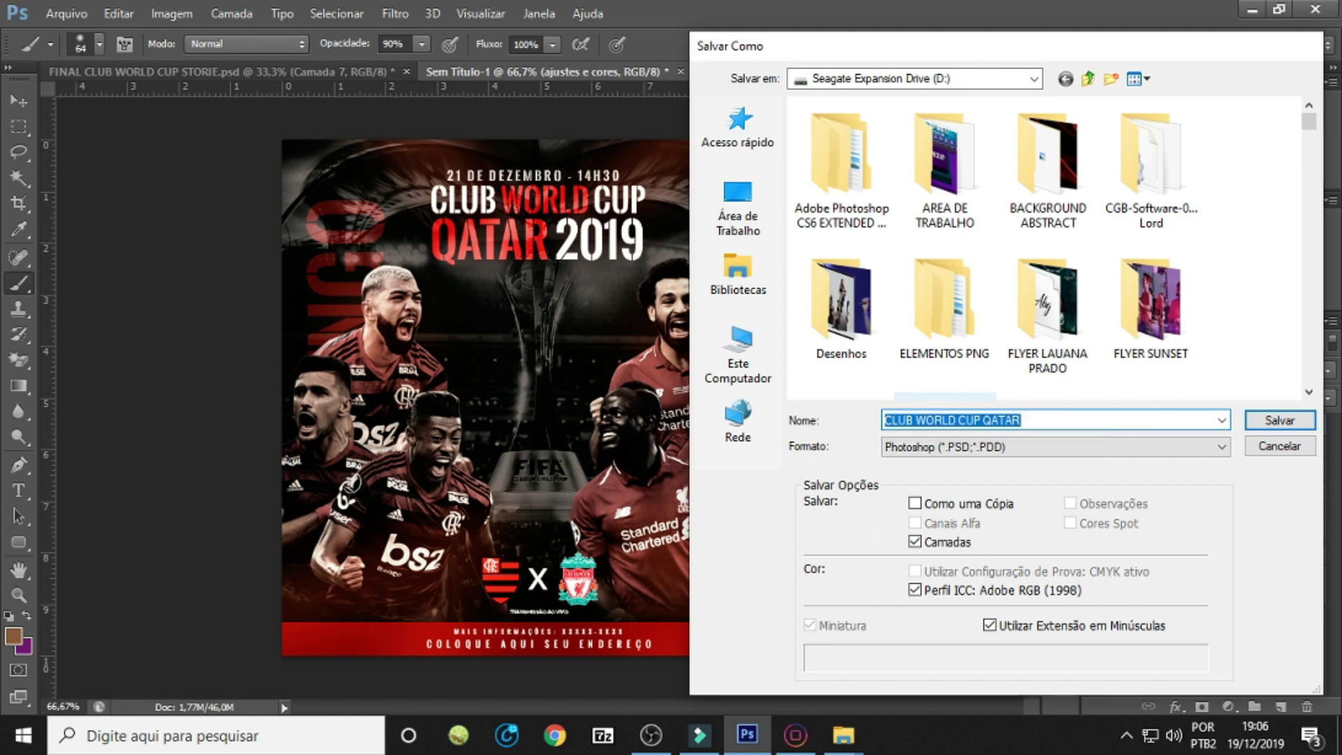
key(Return)
key(Return)
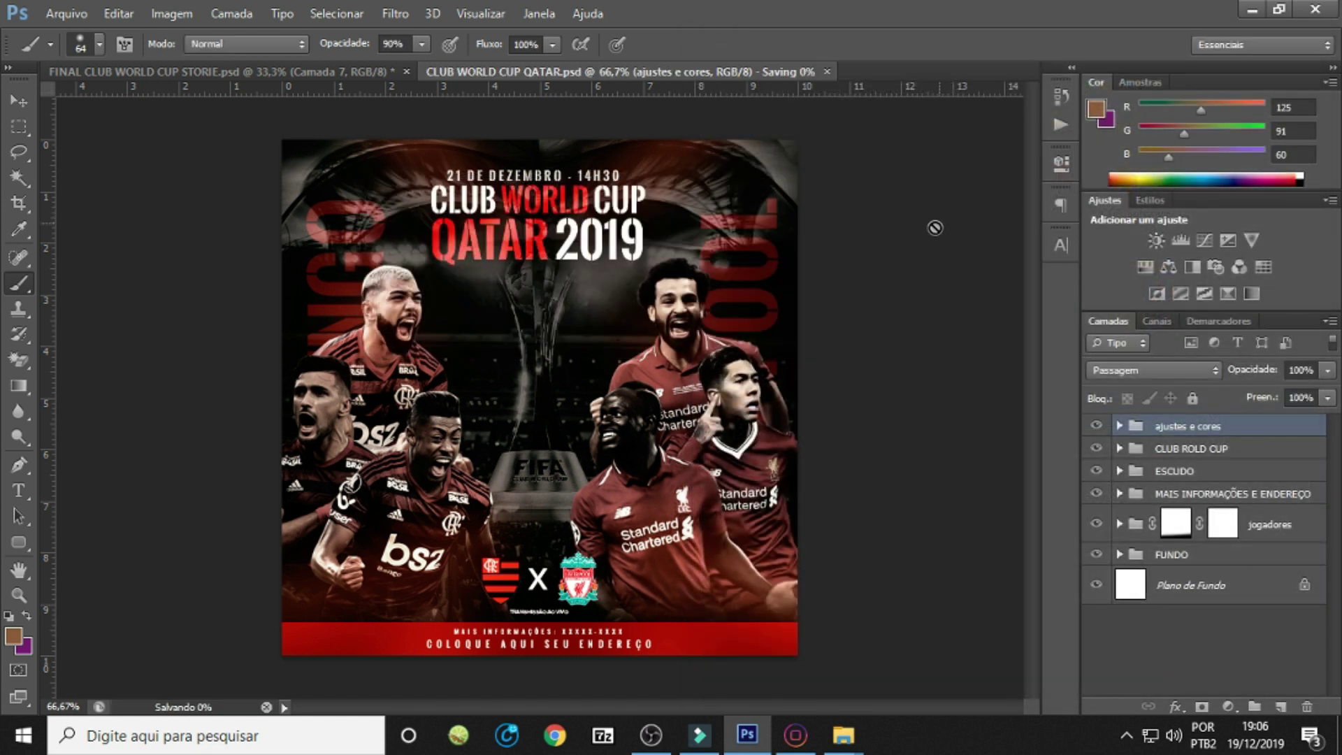
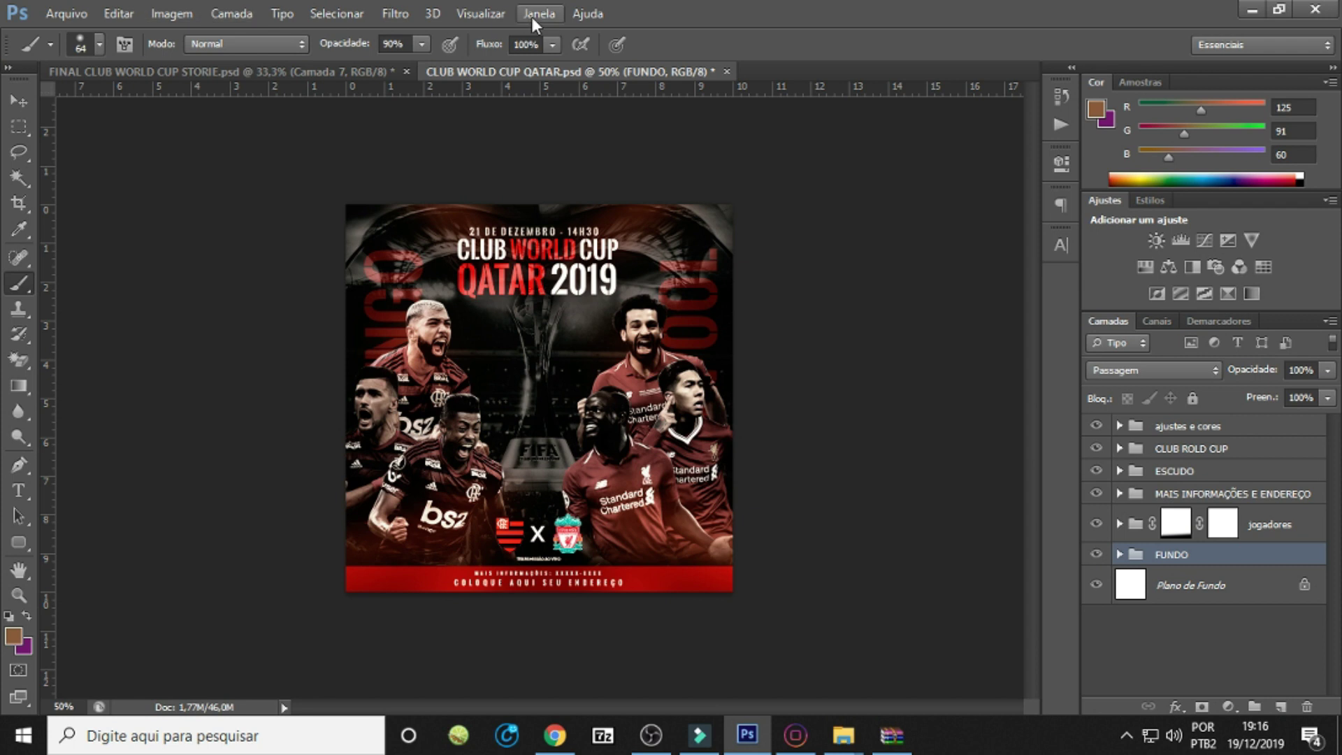
Show the animation timeline panel and zoom out to see the whole poster.
click(547, 14)
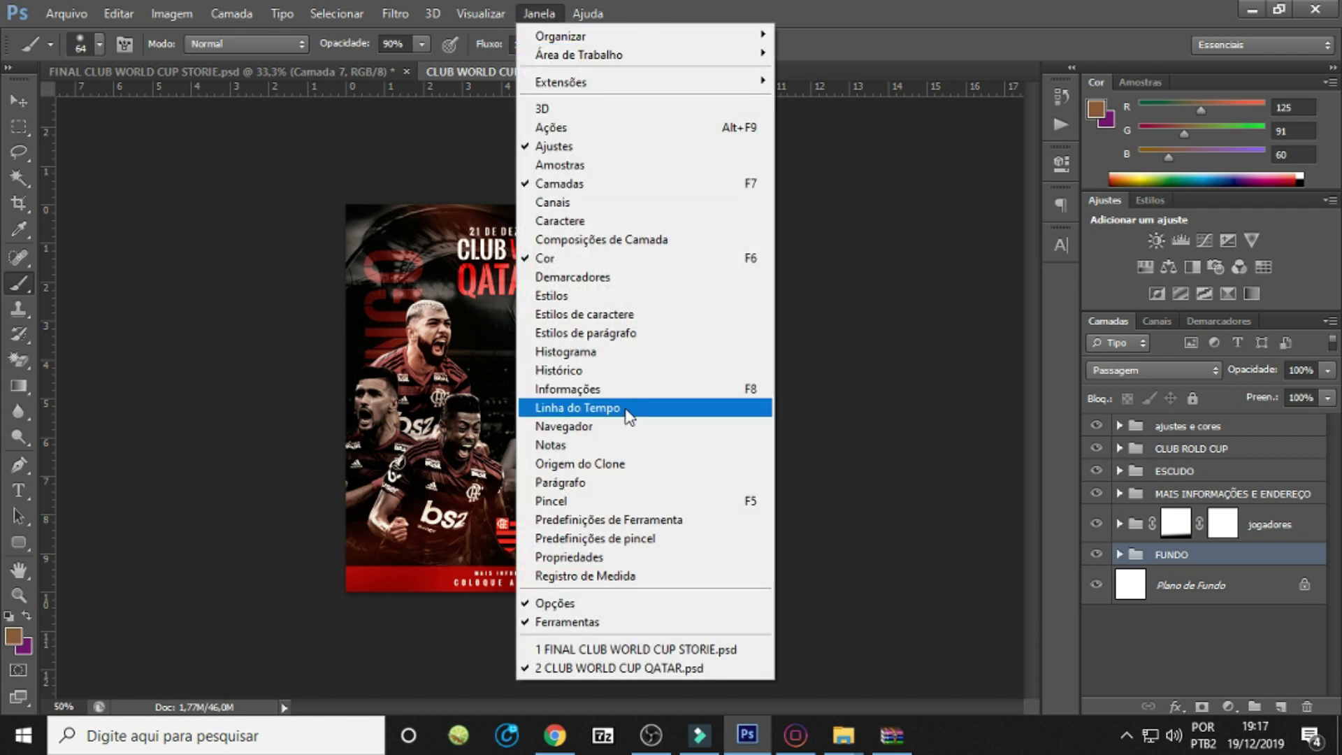
click(627, 411)
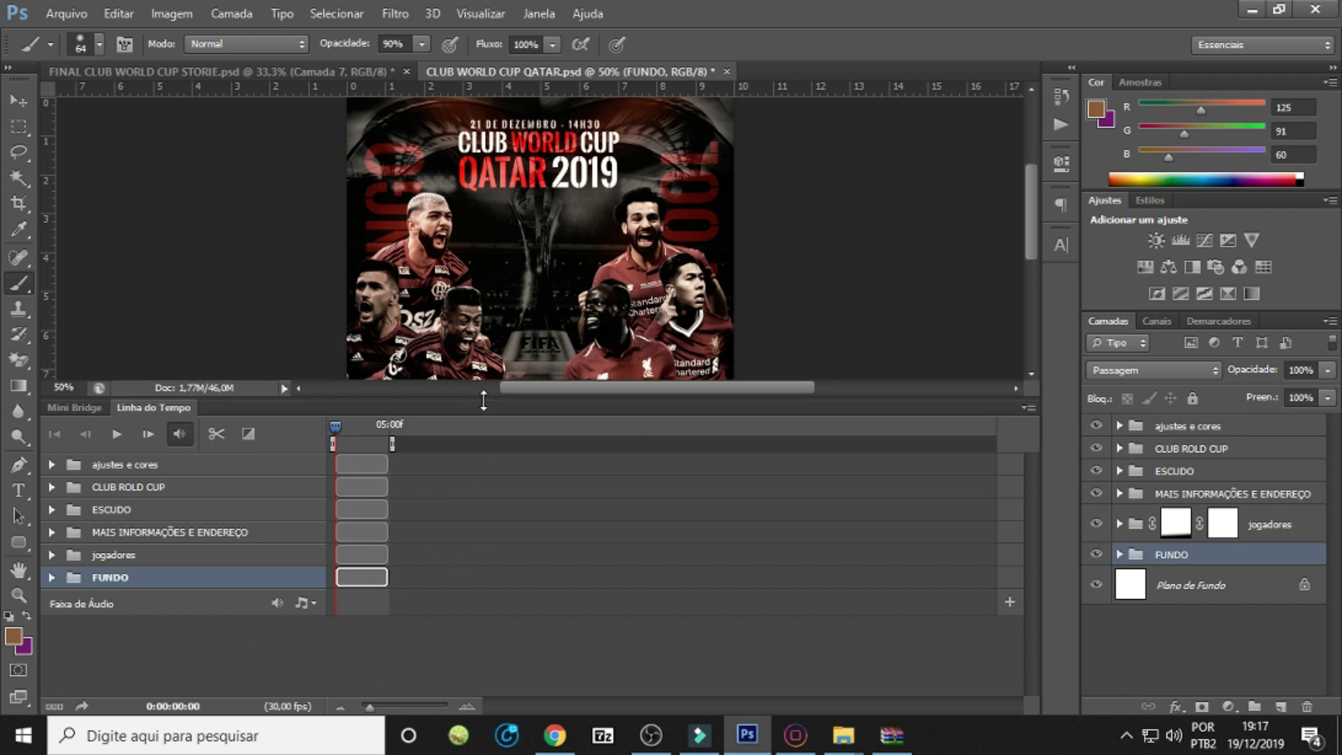
drag(484, 394, 478, 512)
key(ctrl+minus)
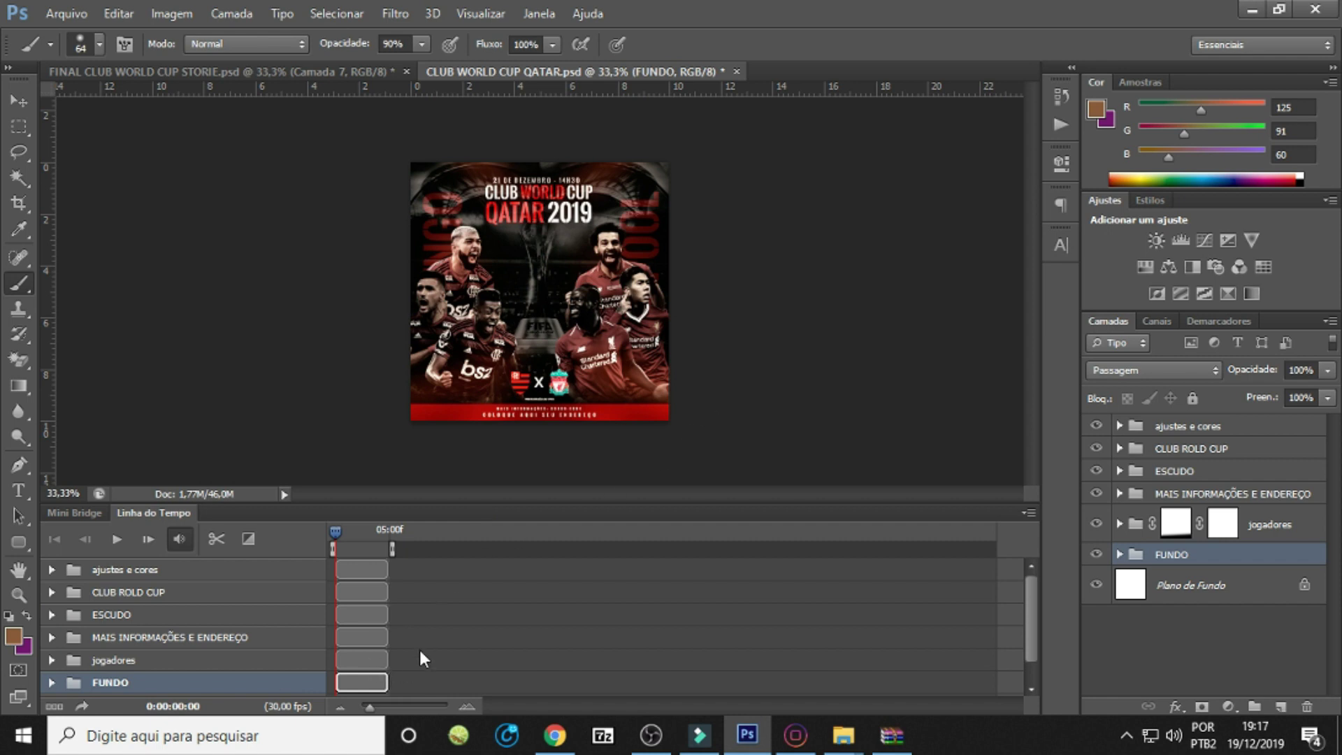
Merge the jogadores group and the MAIS INFORMAÇÕES E ENDEREÇO group each into single layers.
right_click(1286, 524)
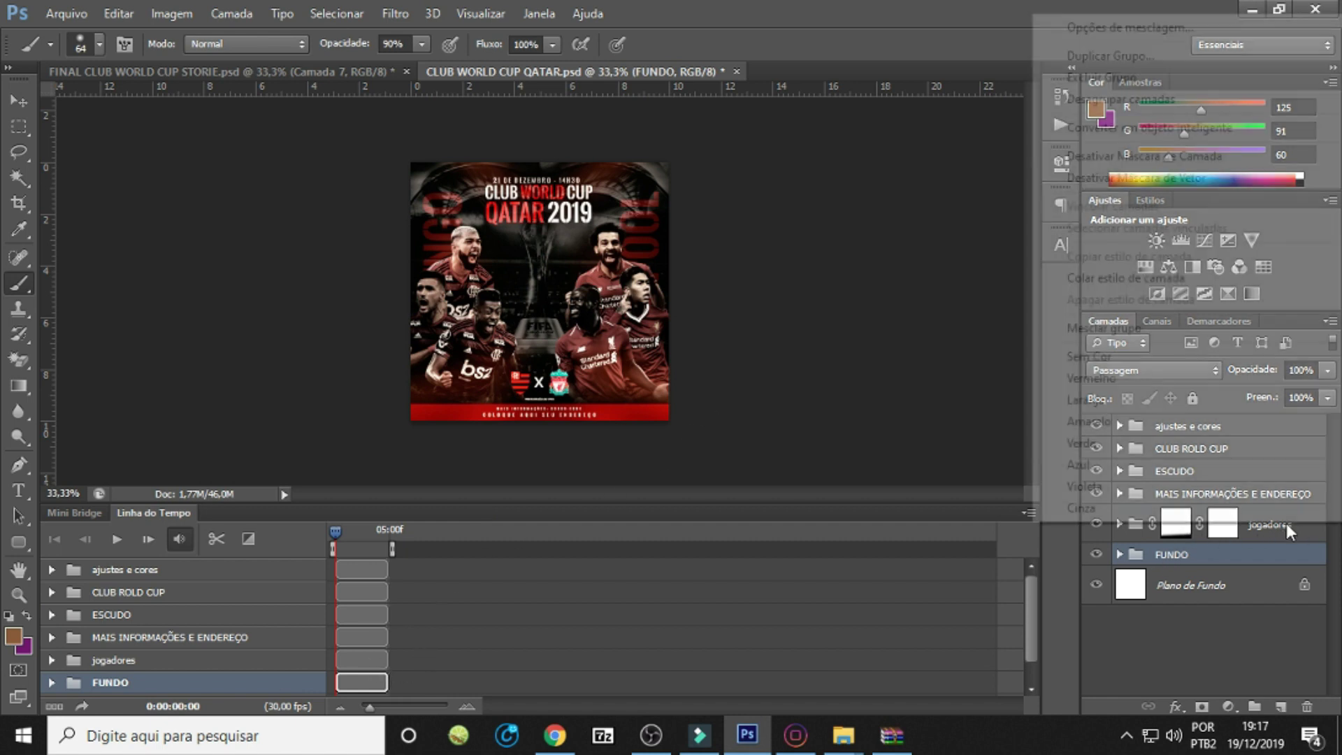
click(1153, 329)
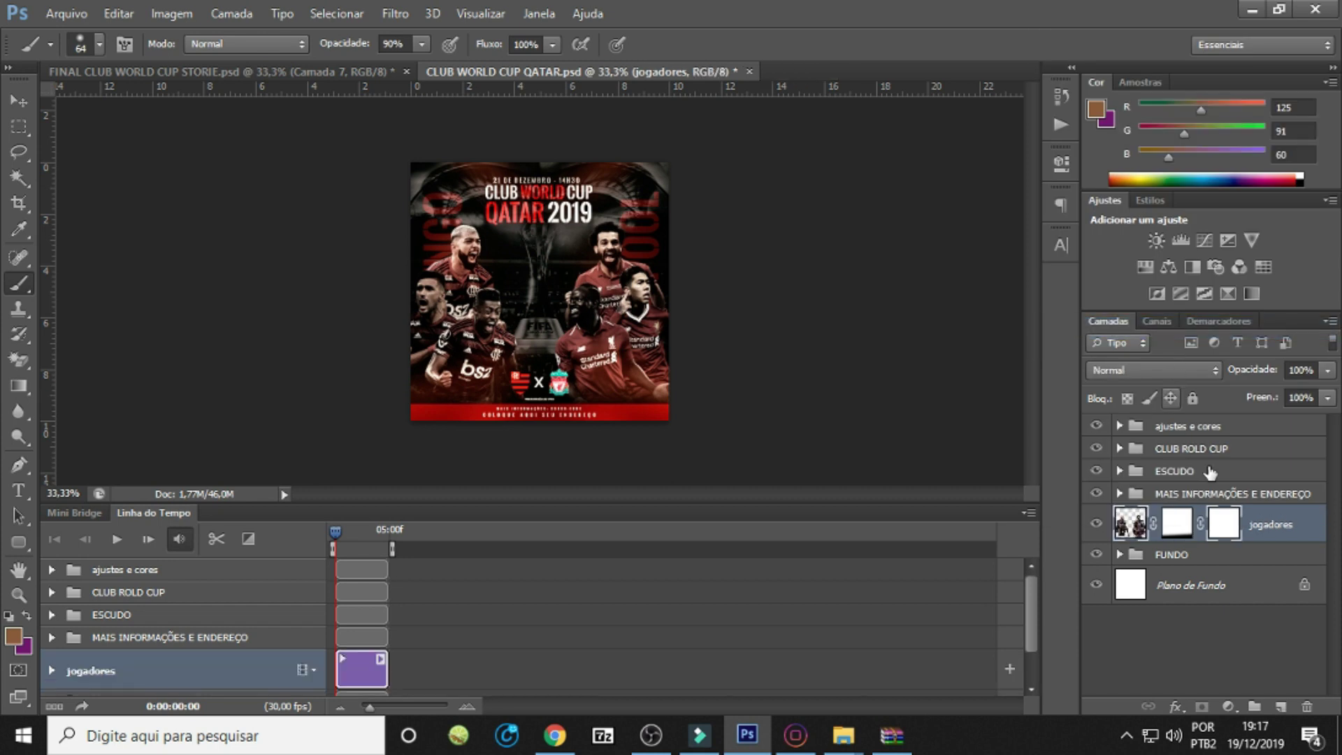
click(1095, 523)
click(1233, 494)
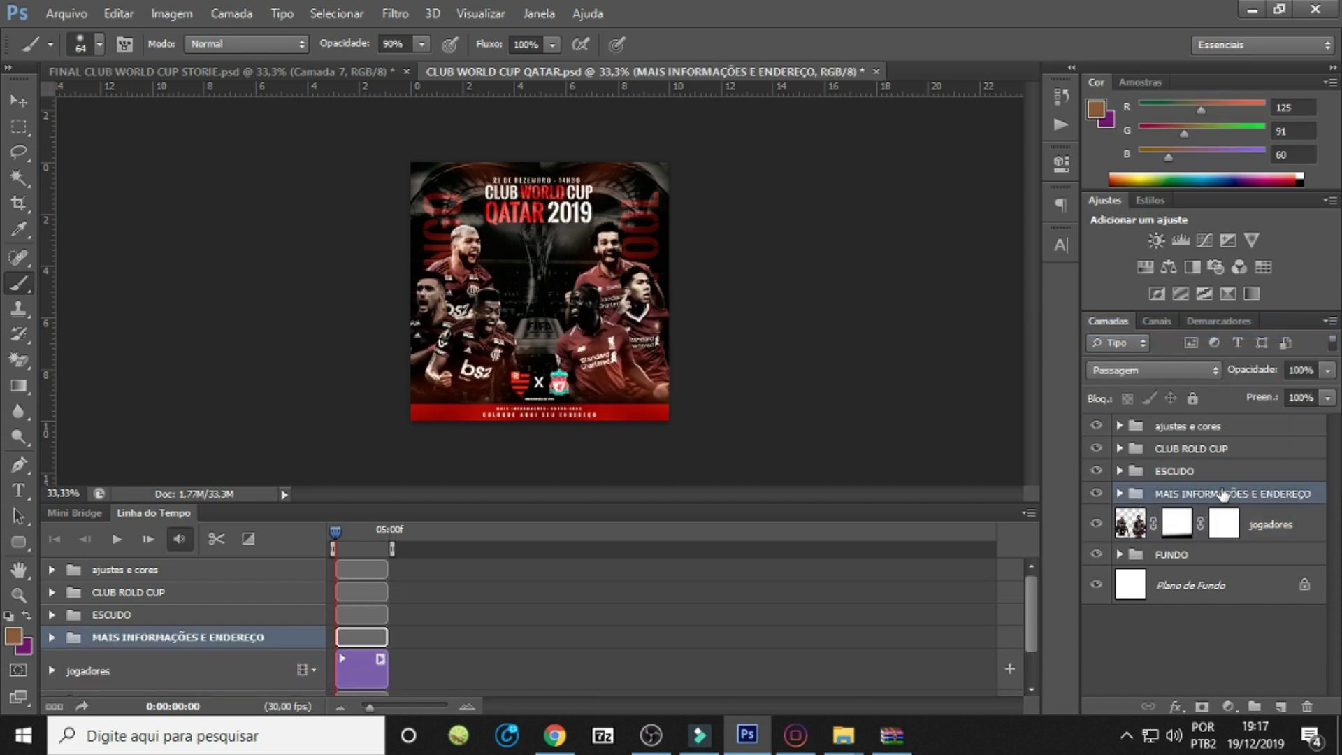
right_click(1233, 494)
click(1032, 524)
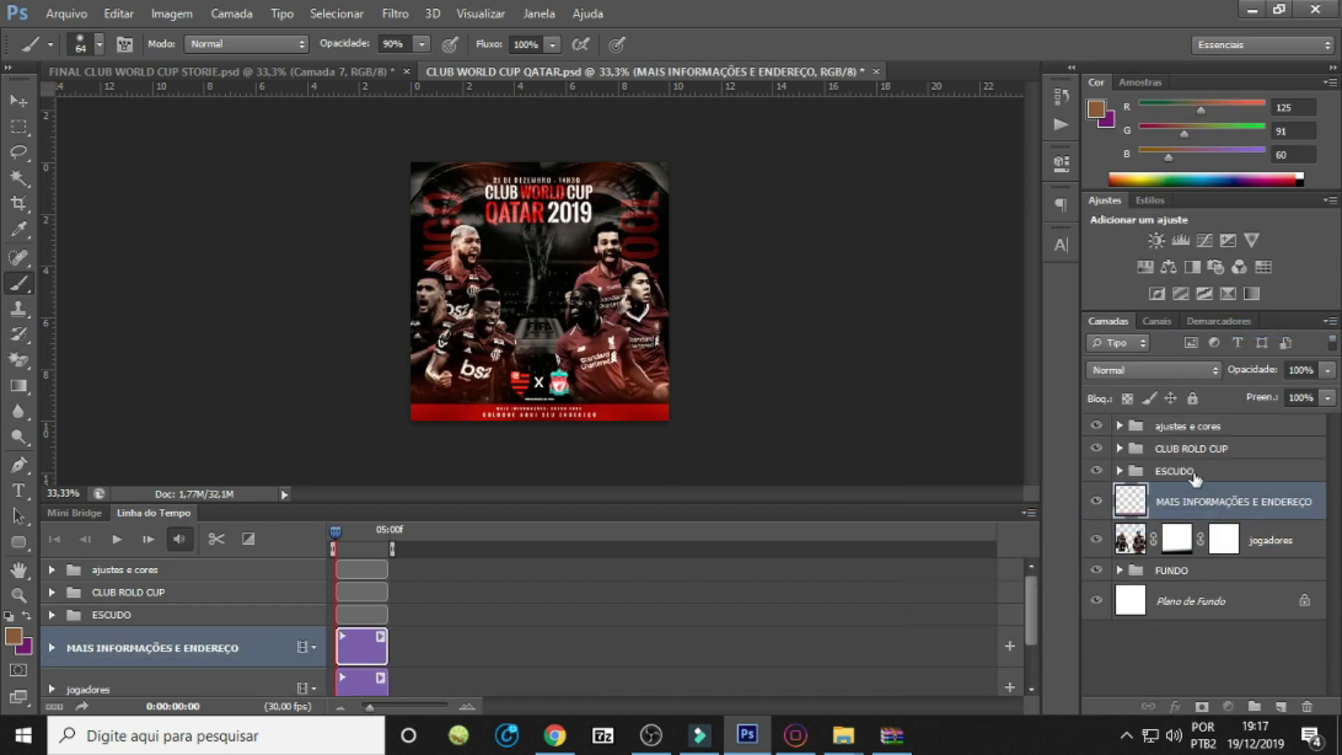
Merge the ESCUDO and CLUB ROLD CUP groups together into one layer.
click(1196, 472)
ctrl+click(1208, 451)
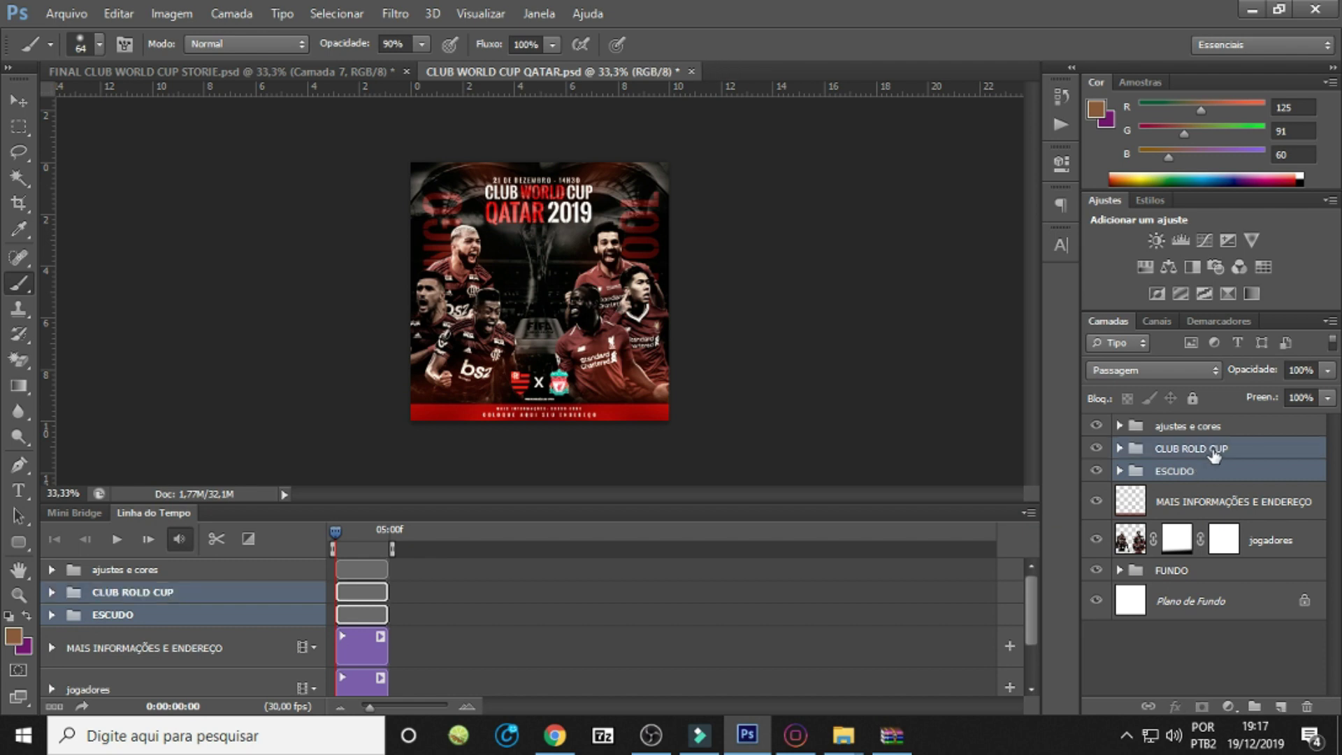
right_click(1214, 453)
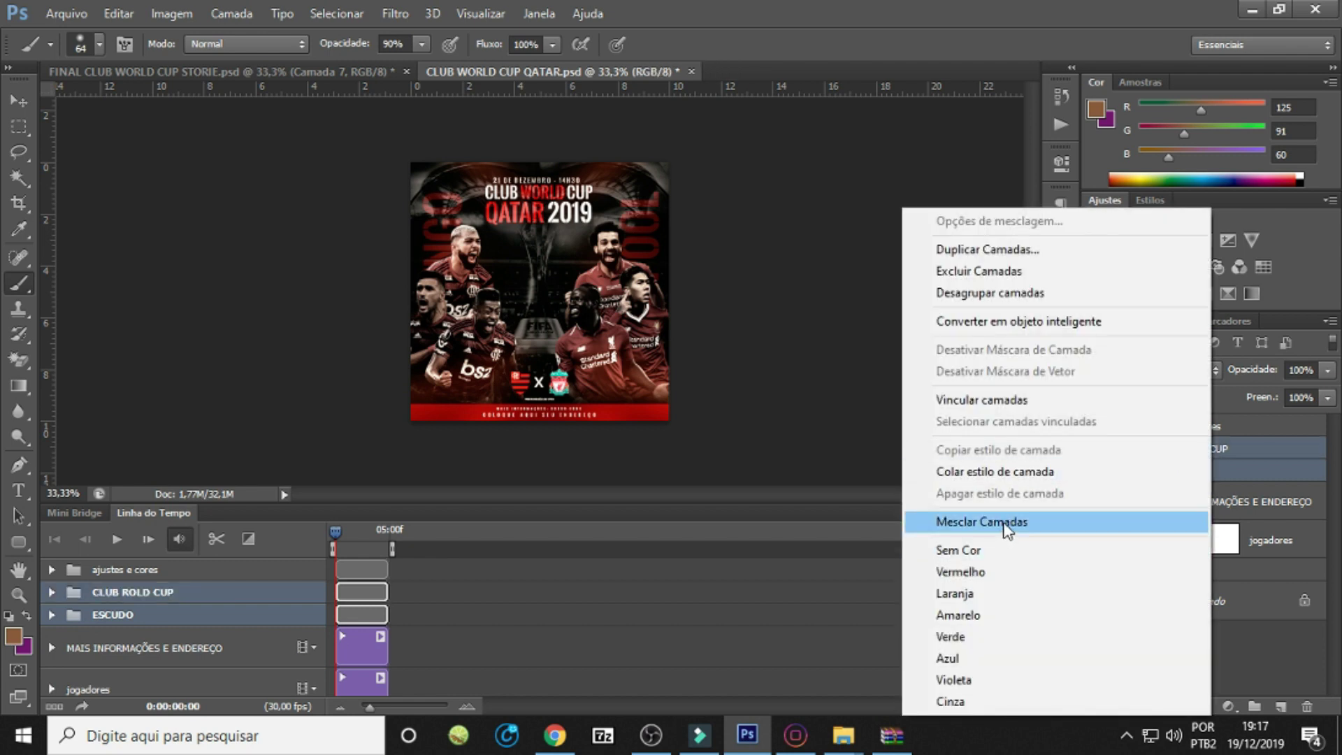
click(1006, 529)
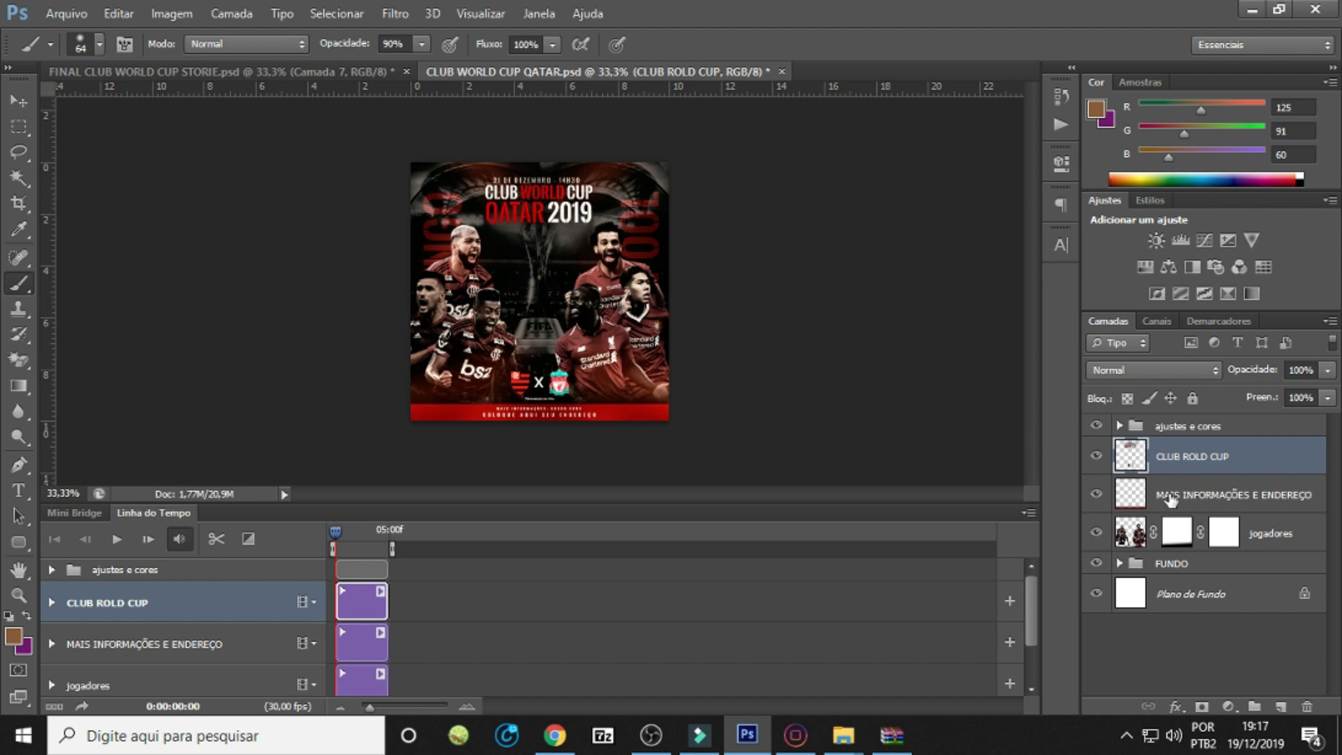
Merge the FUNDO background group into a single layer.
click(1118, 425)
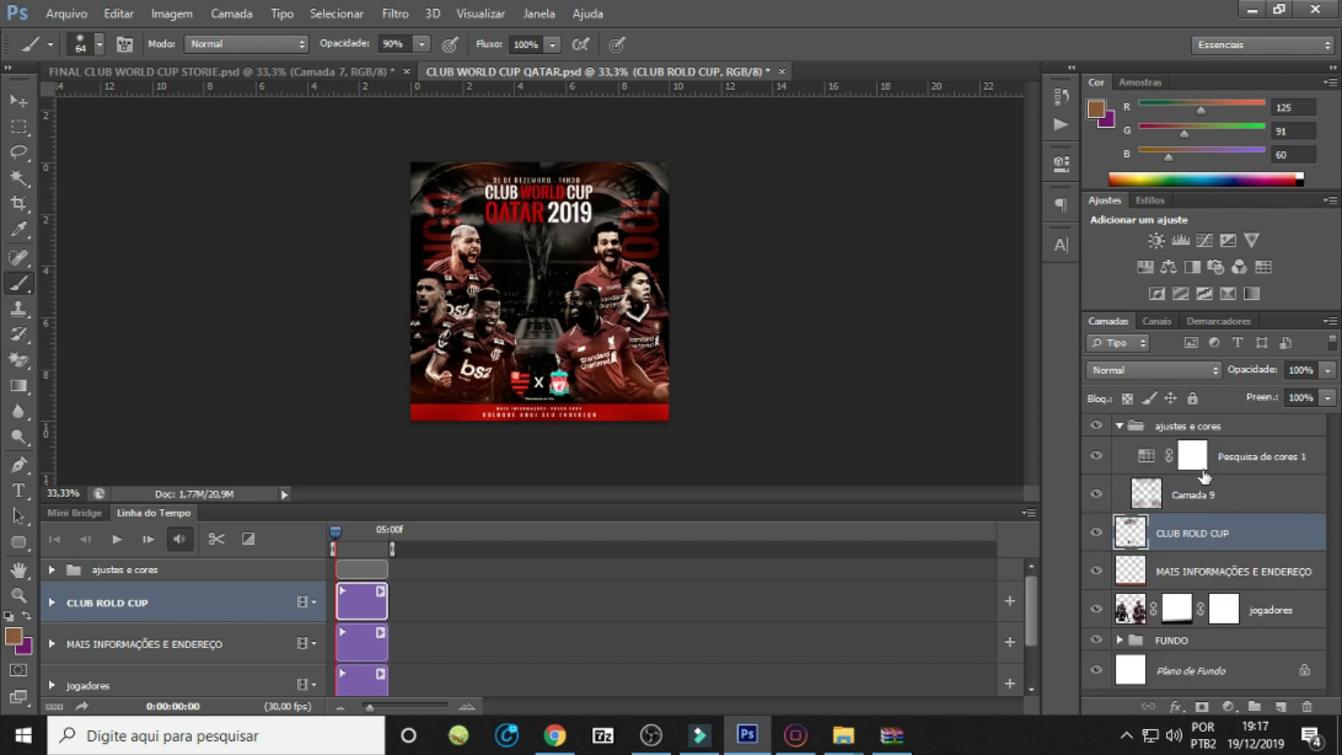
click(1203, 495)
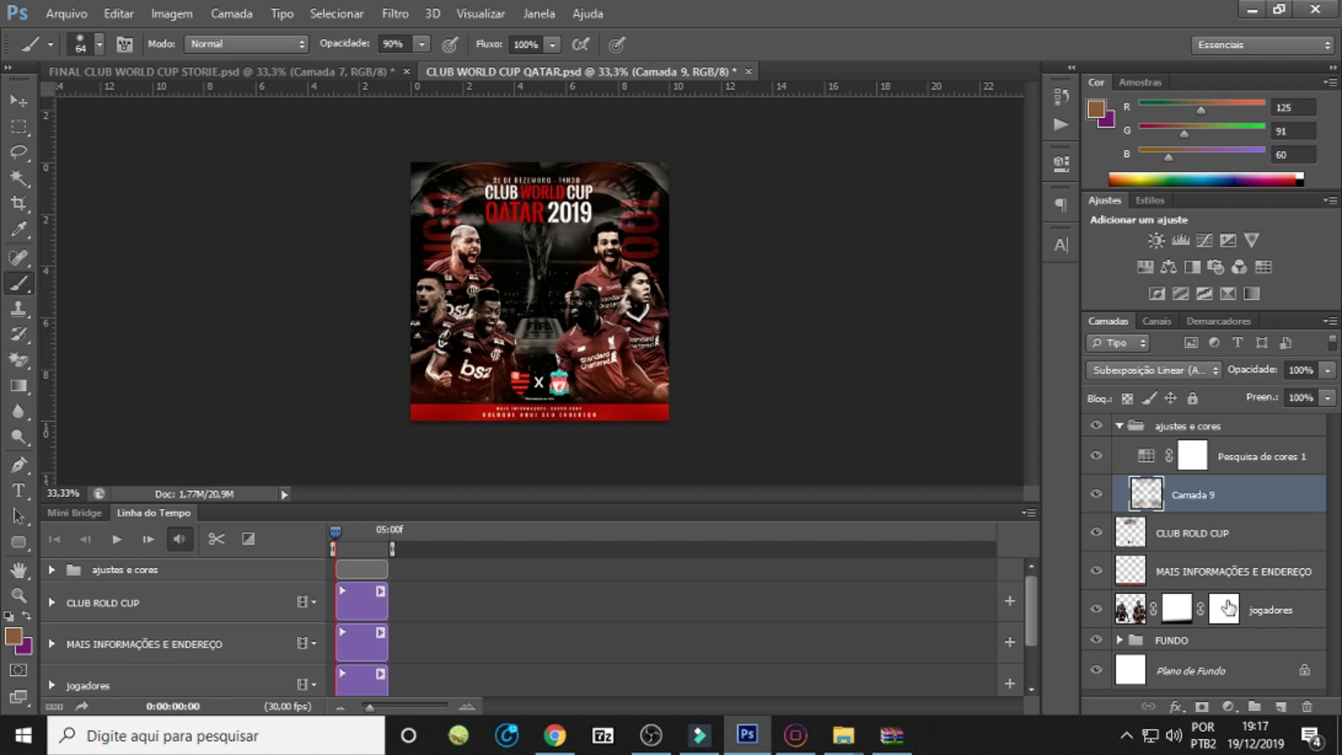
click(1118, 640)
click(1120, 641)
right_click(1167, 640)
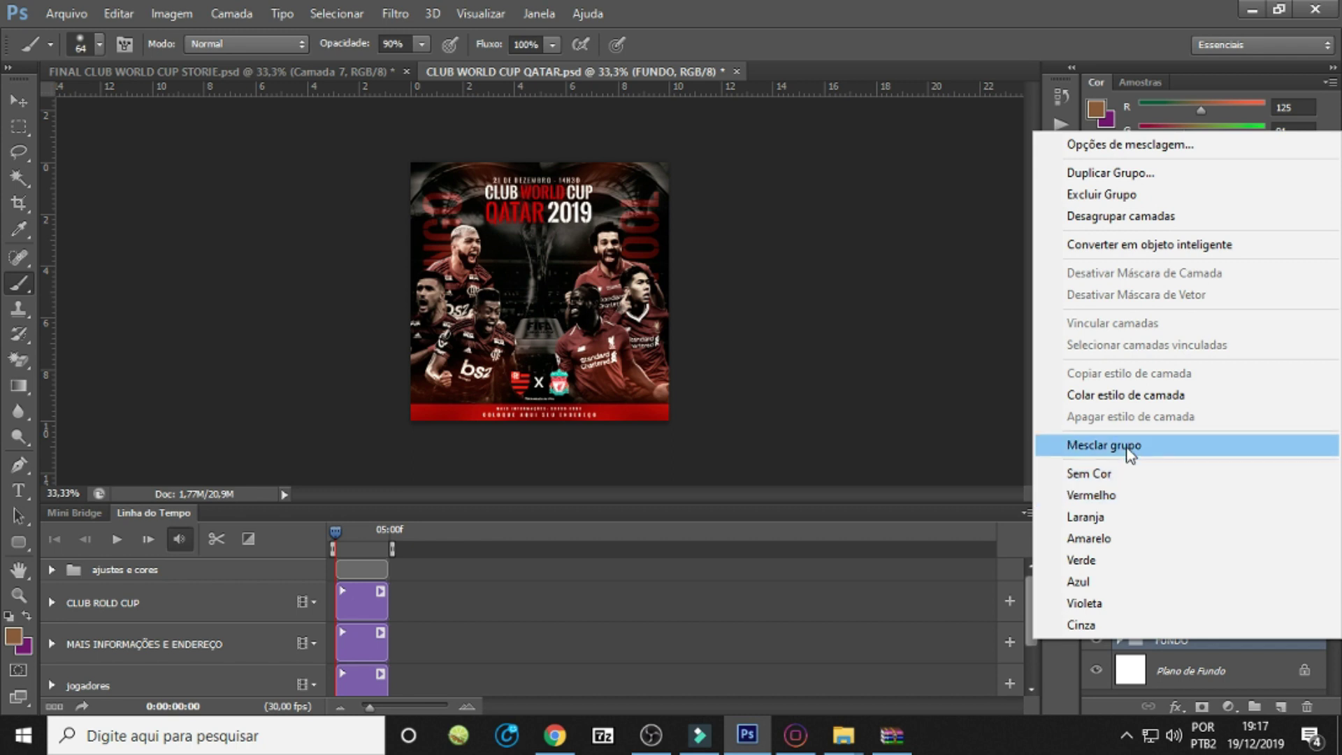
click(1126, 449)
click(1095, 648)
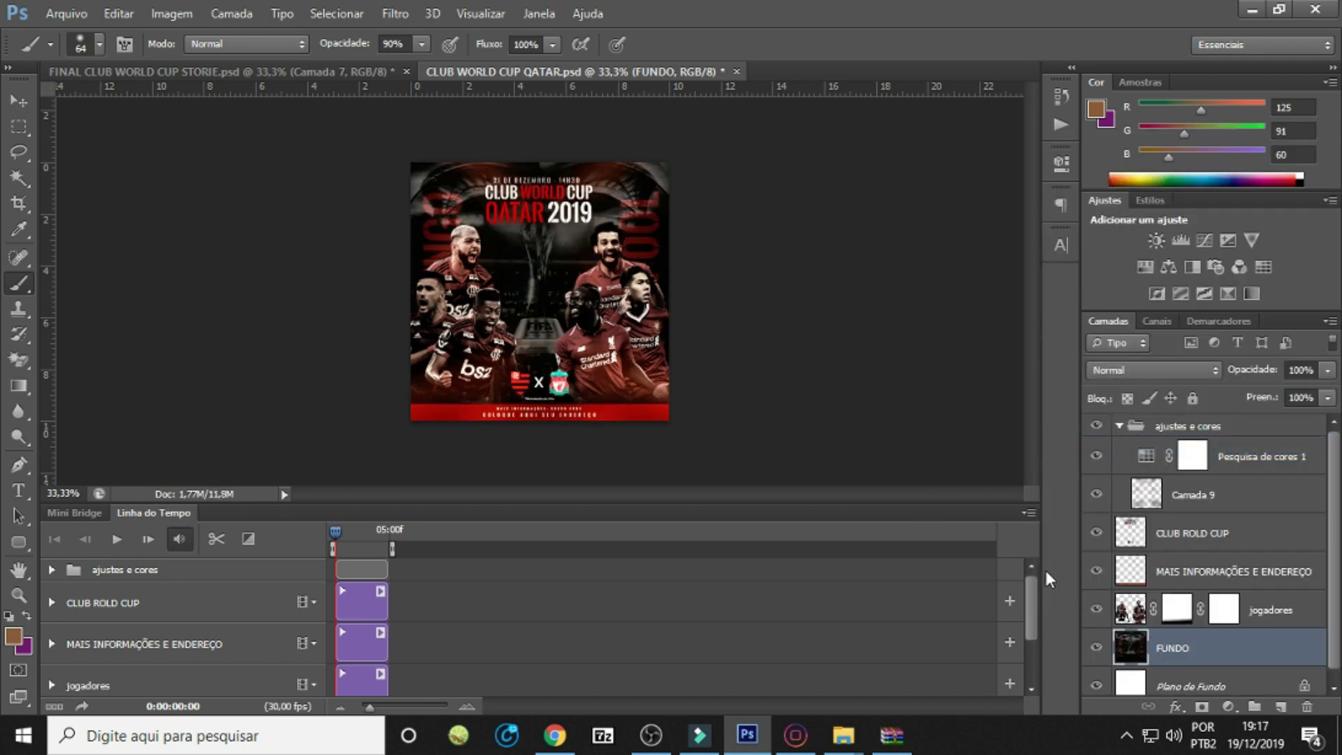
Zoom the timeline and extend the FUNDO and jogadores clips to about 30 seconds.
drag(1030, 605, 1029, 682)
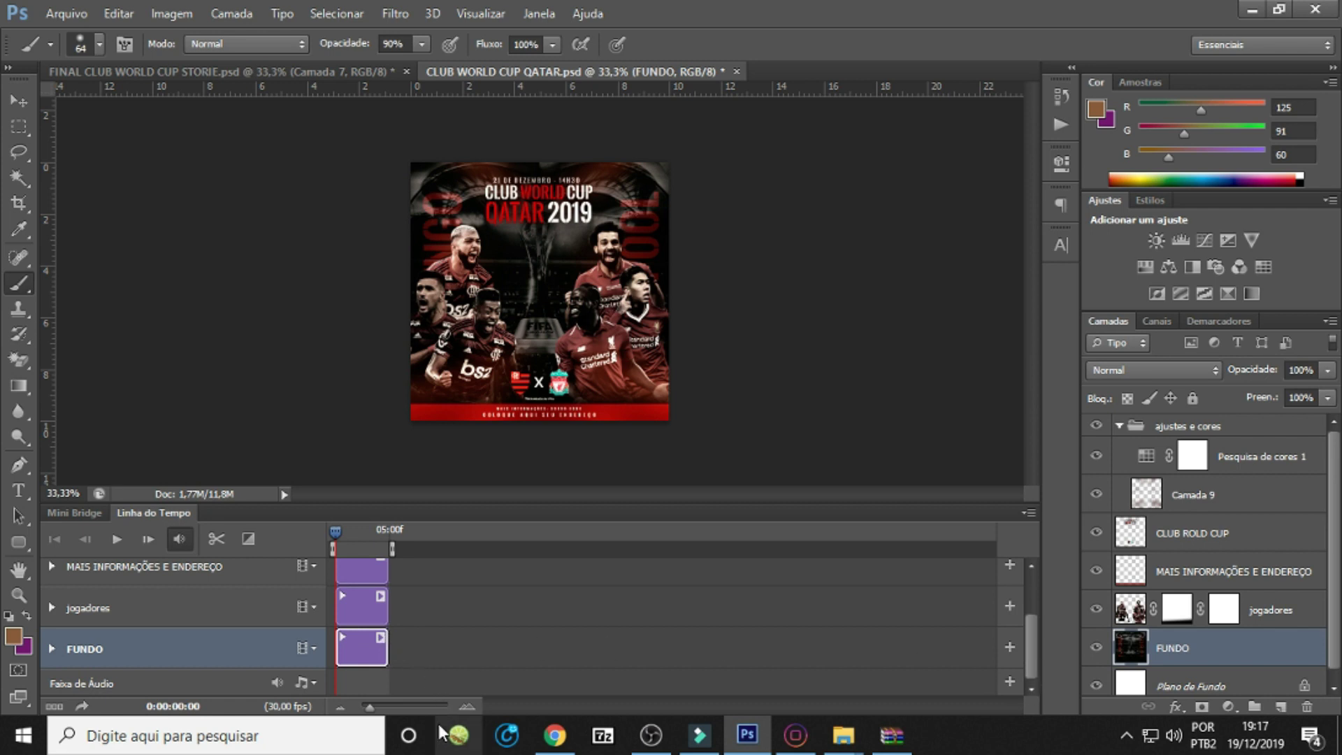
click(470, 703)
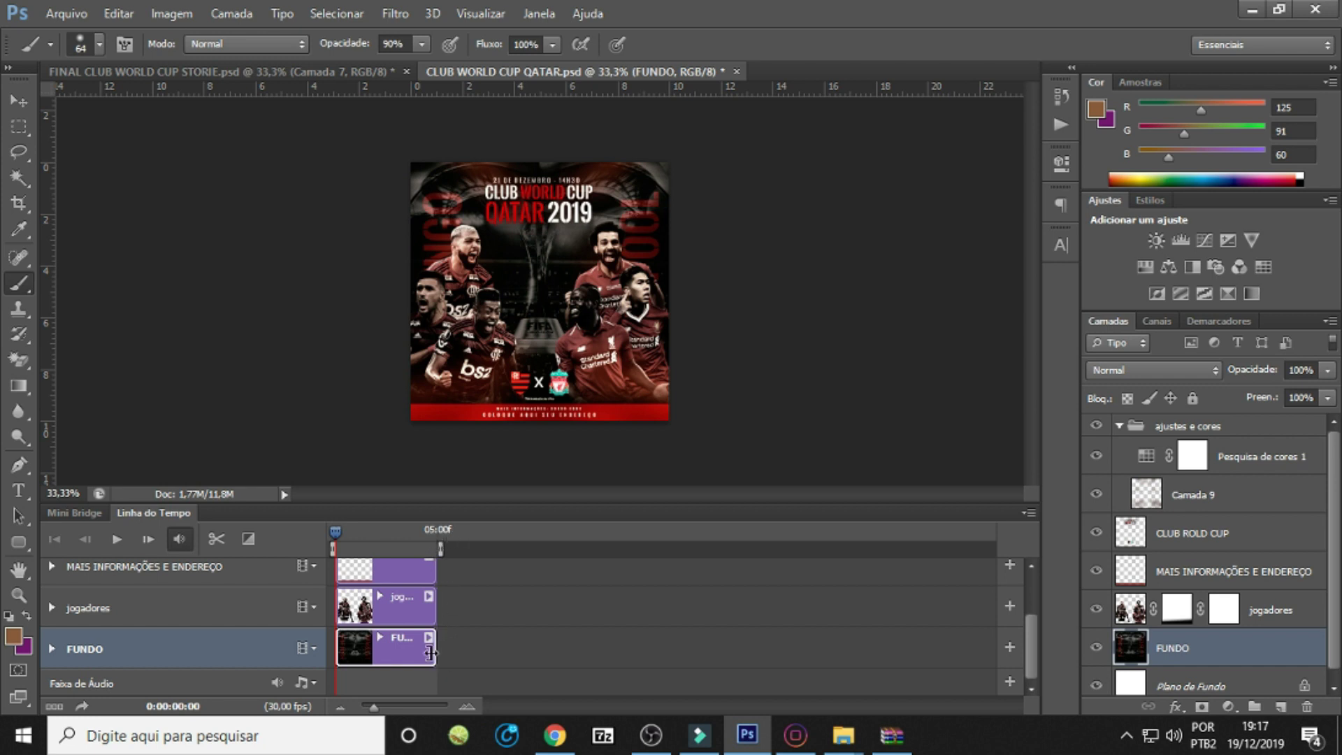
drag(435, 650, 944, 638)
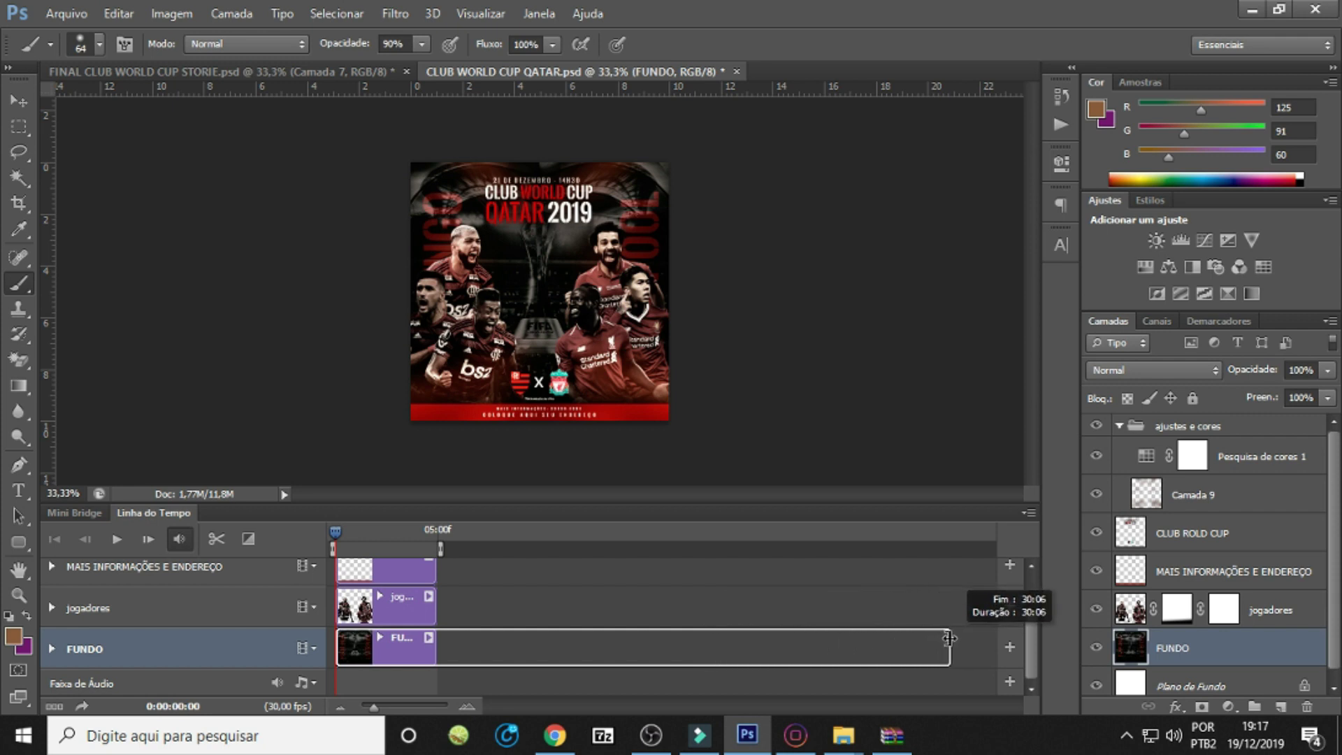
drag(943, 638, 946, 637)
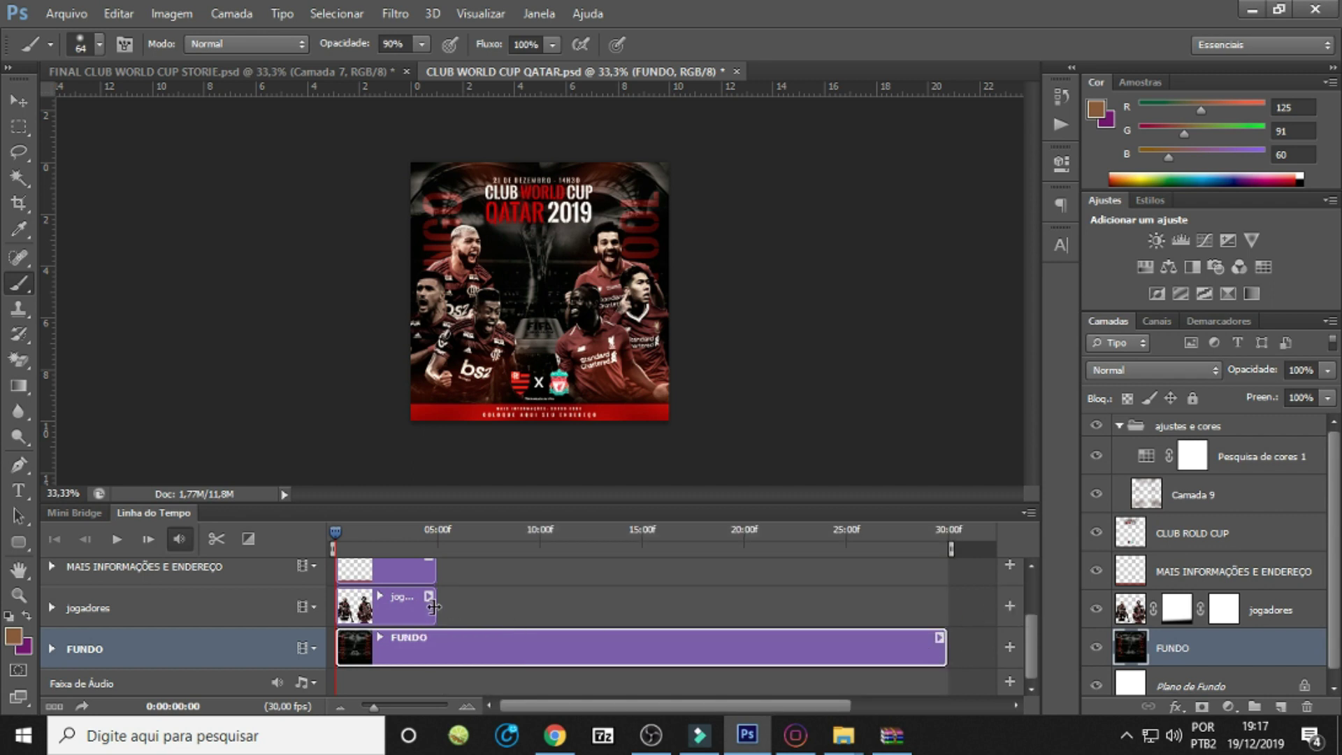
drag(433, 606, 946, 606)
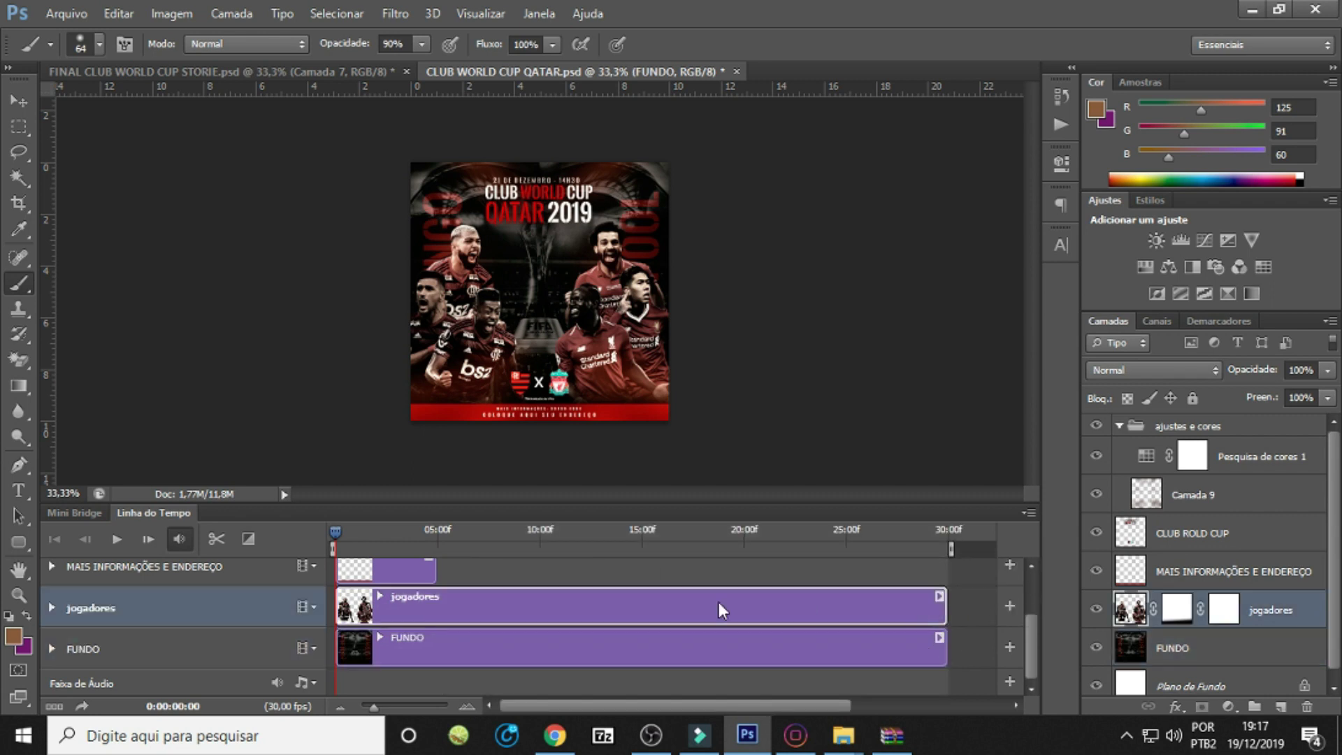
click(454, 579)
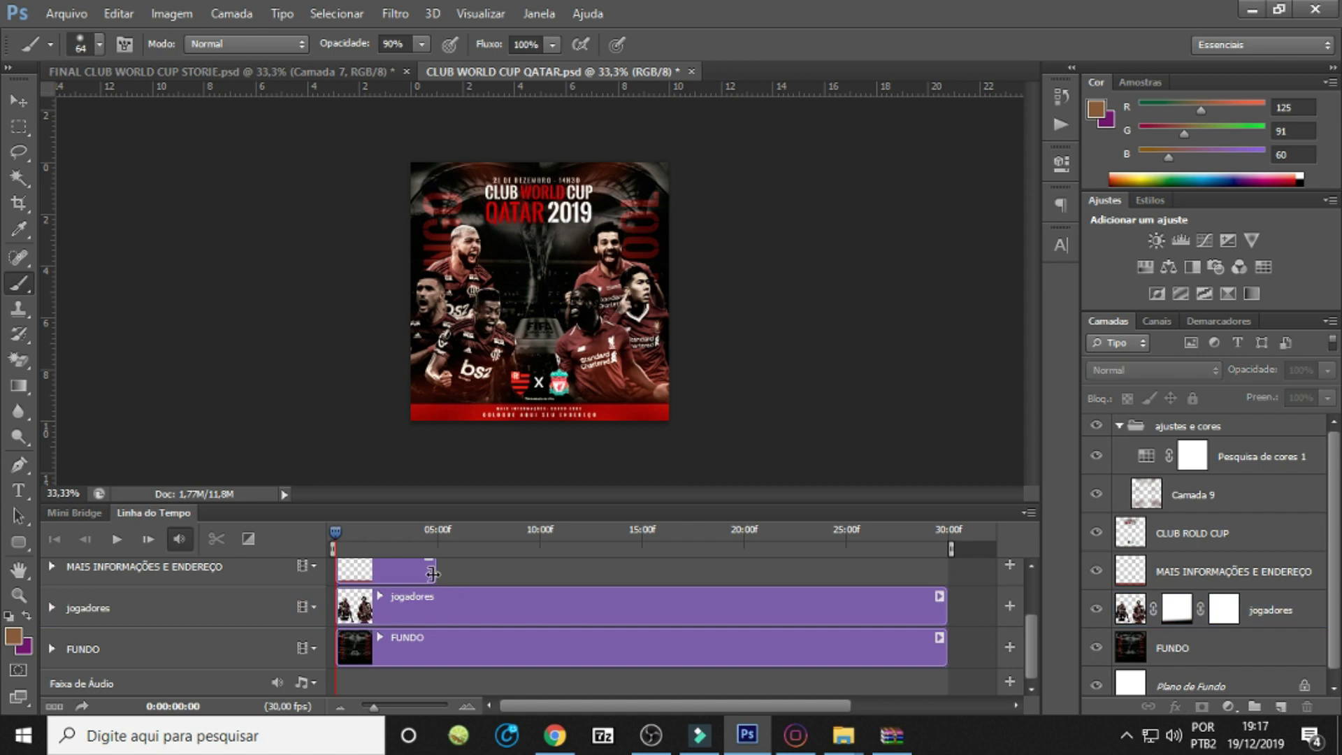
Extend the remaining clips, including CLUB ROLD CUP and Camada 9, to 30 seconds.
drag(432, 573, 946, 573)
drag(1030, 625, 1026, 591)
drag(431, 605, 946, 605)
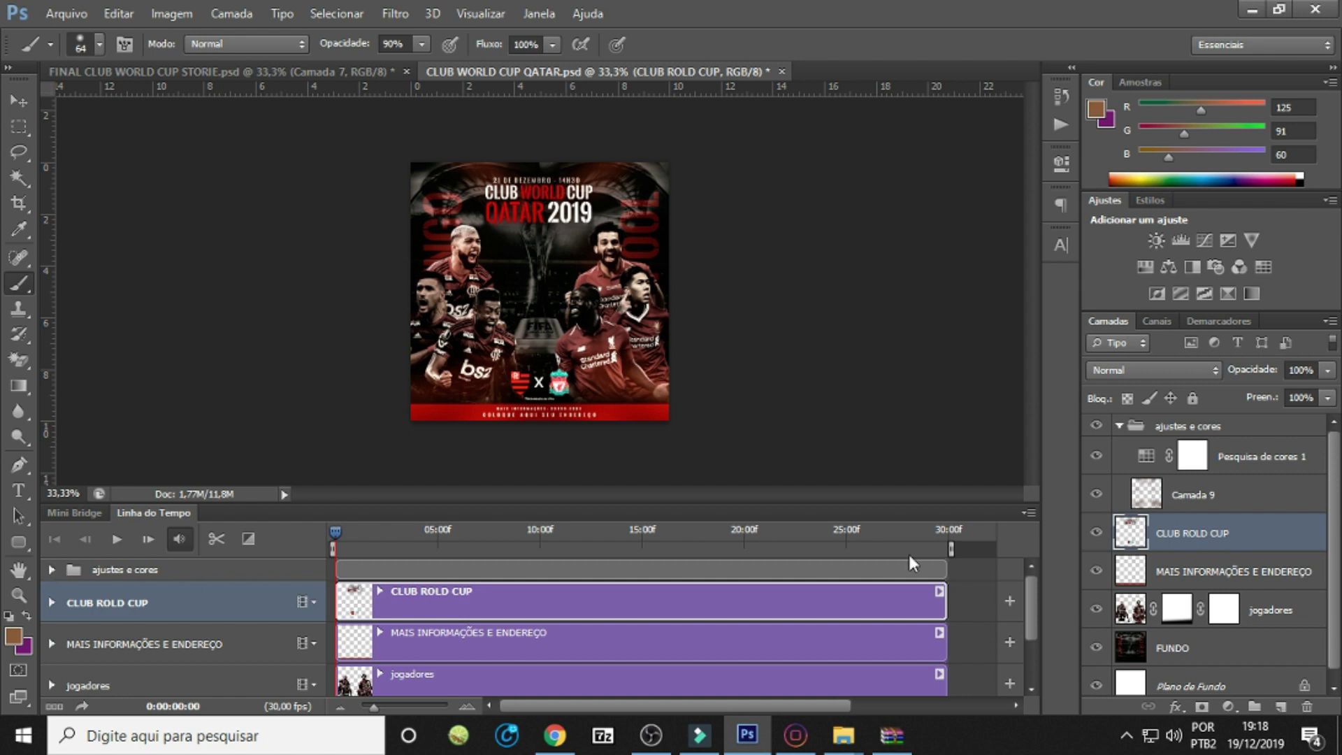
click(51, 570)
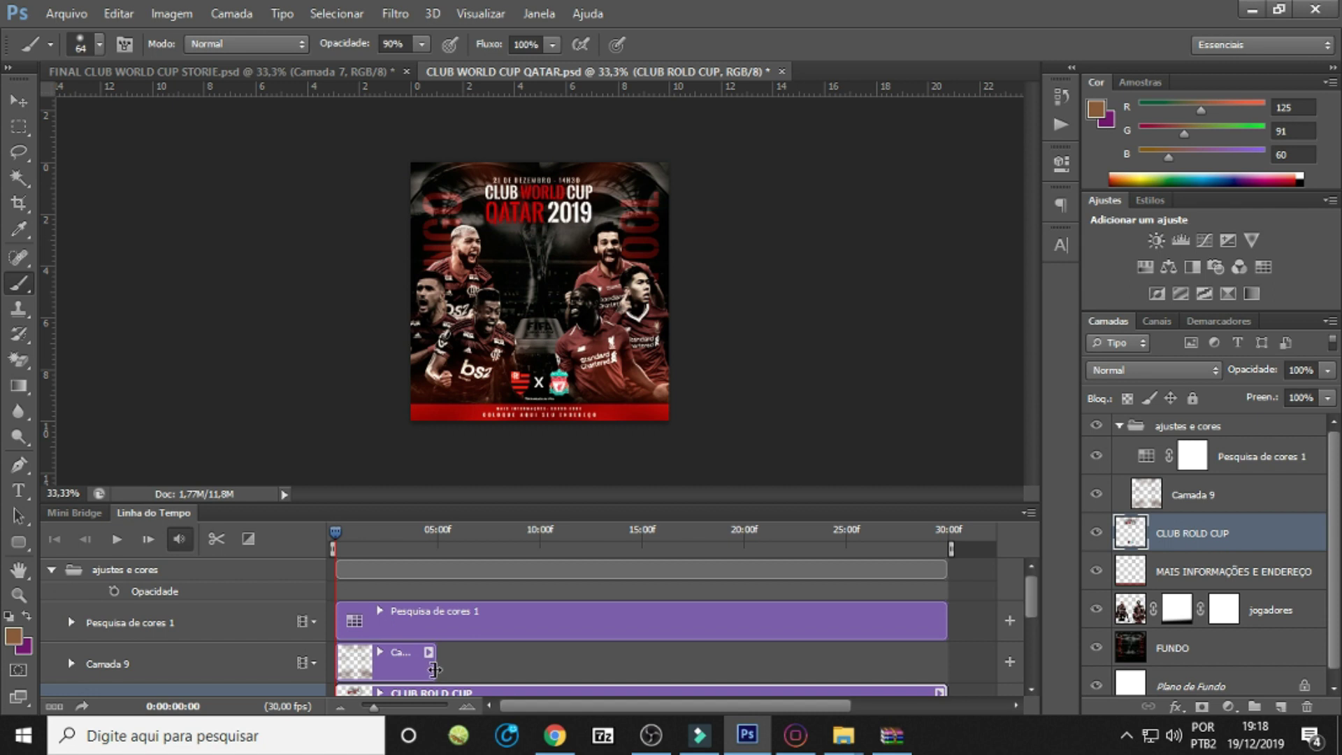
drag(433, 669, 946, 669)
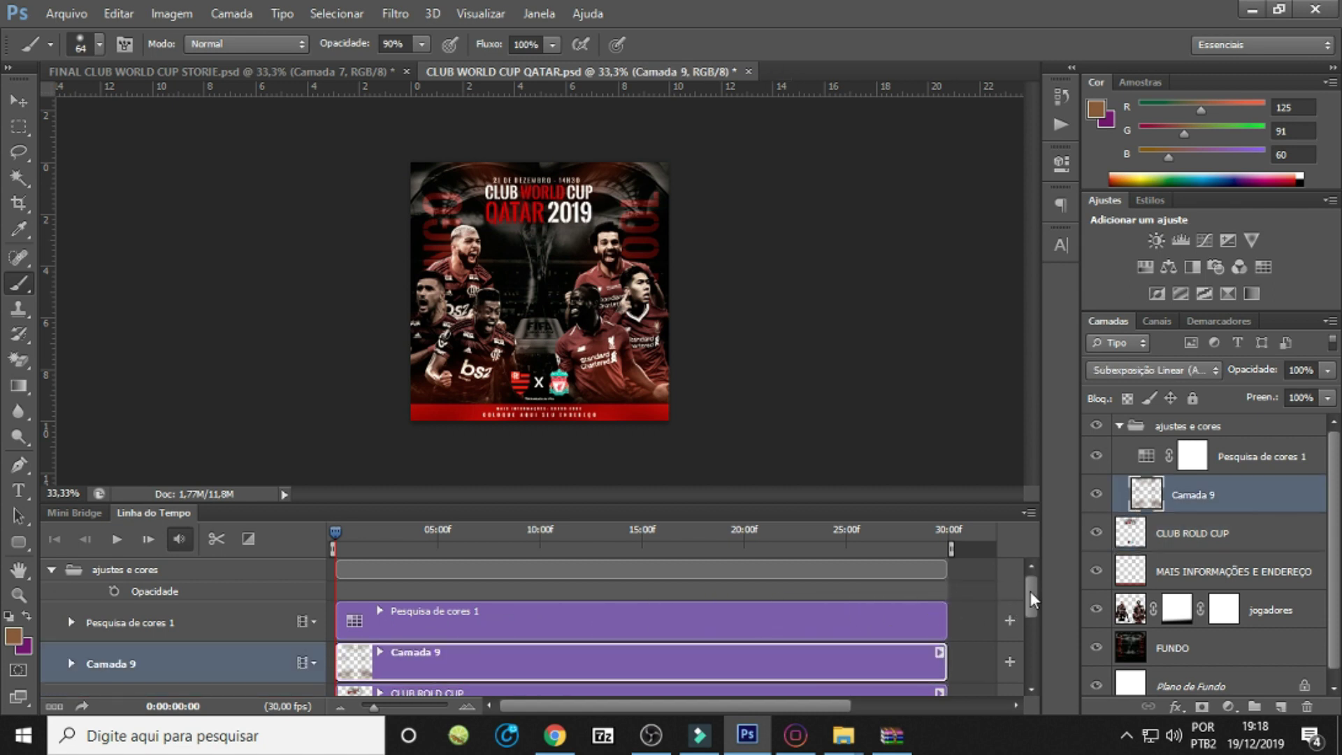
drag(1032, 599, 1039, 684)
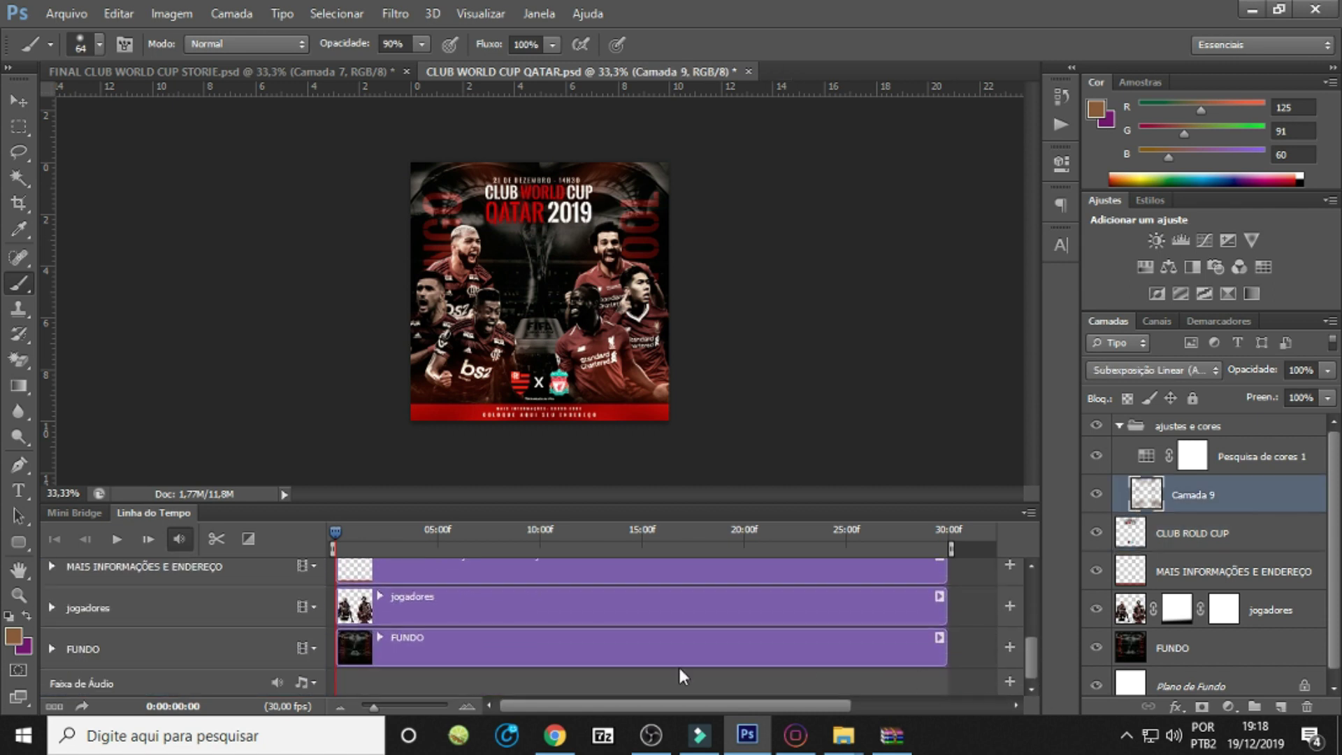
click(589, 649)
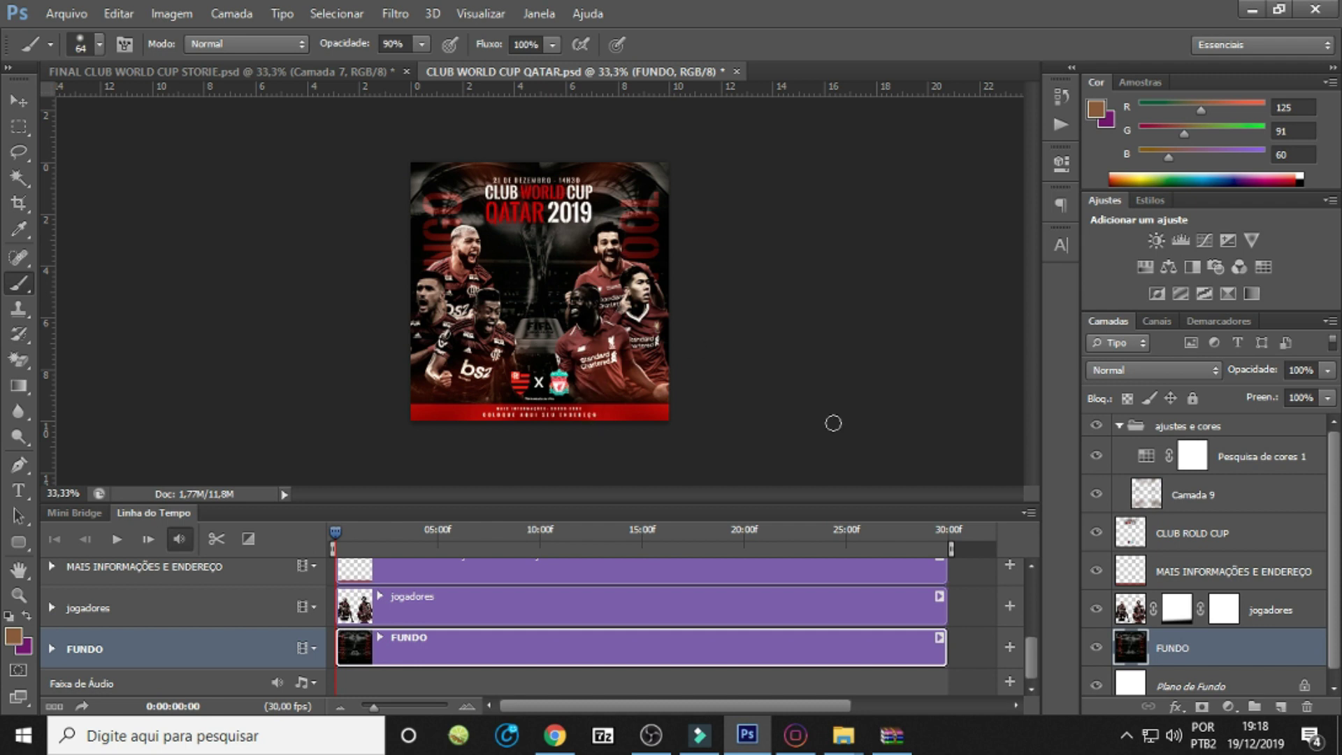
Drag the Flamengo–Liverpool video from the FINAL MUNDIAL 2019 folder toward Photoshop.
key(alt+Tab)
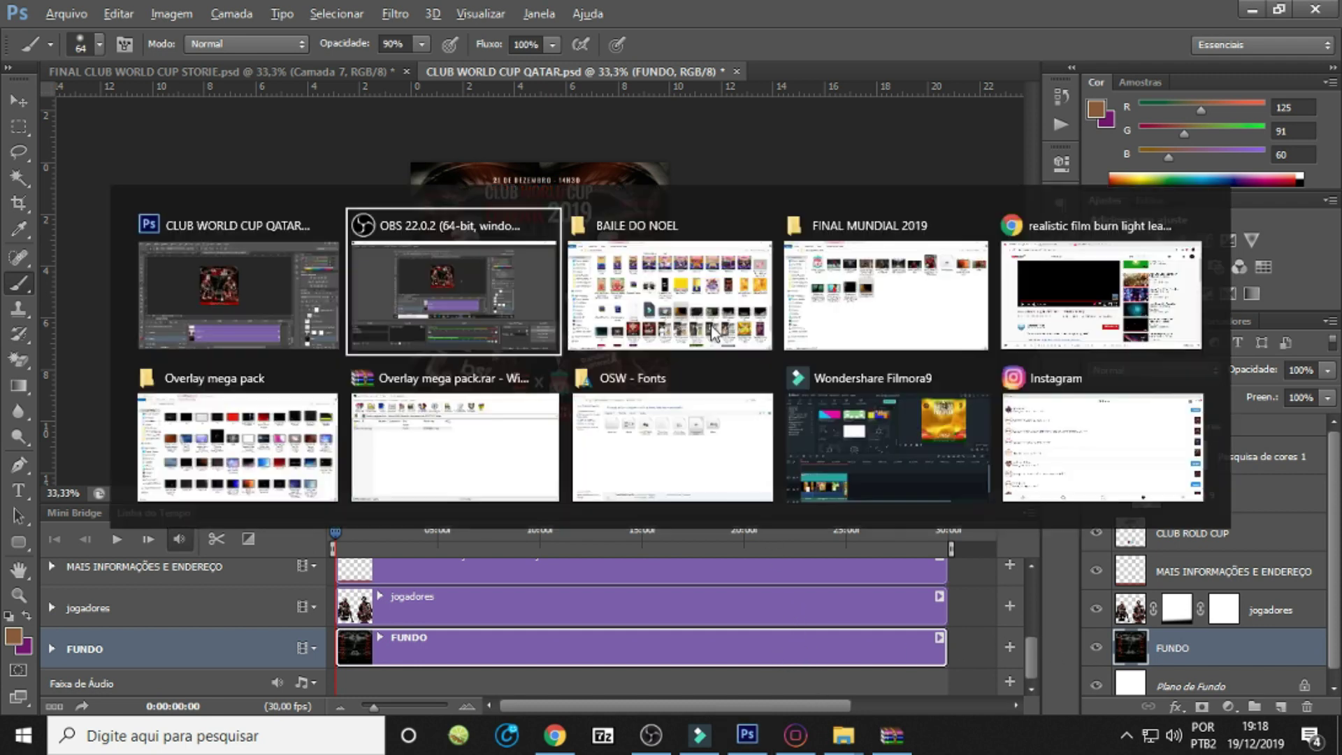
key(alt+Tab)
key(alt+Tab)
key(alt+Tab)
key(alt+Tab)
key(alt+Tab)
key(alt+Tab)
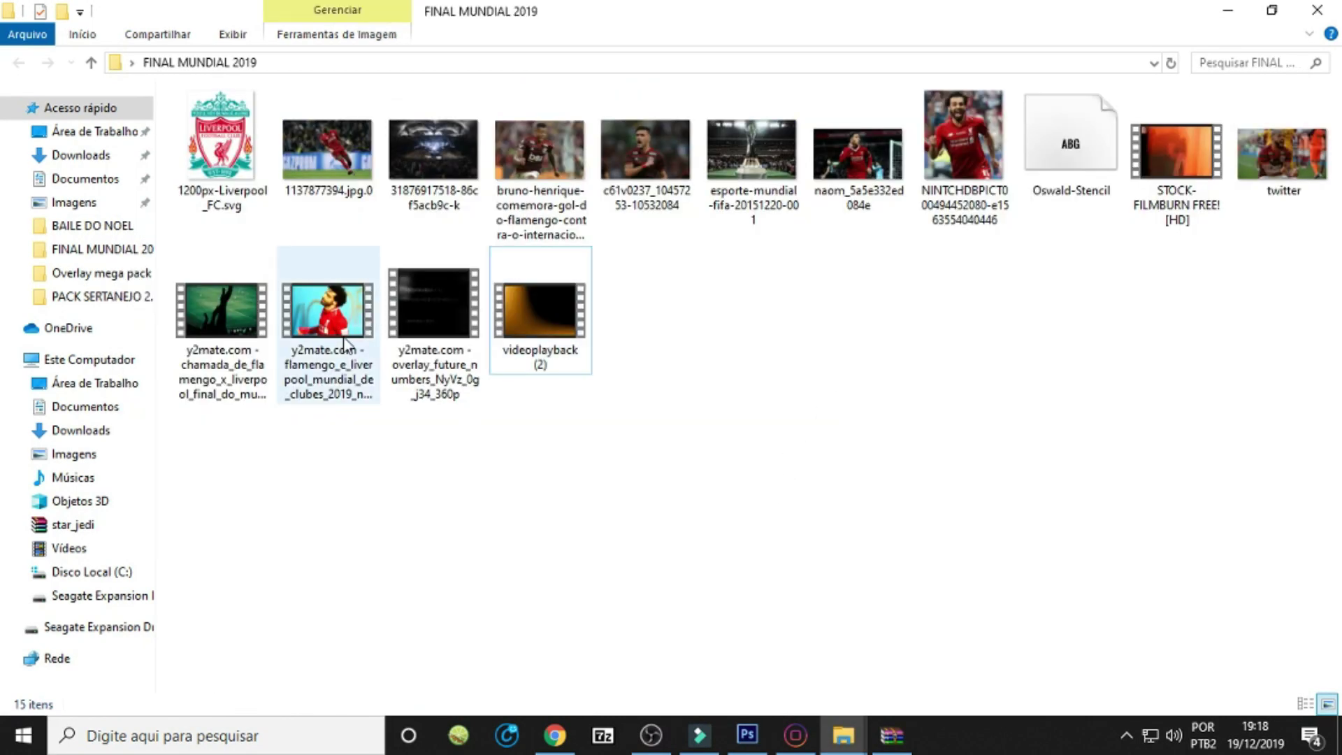
drag(344, 344, 753, 744)
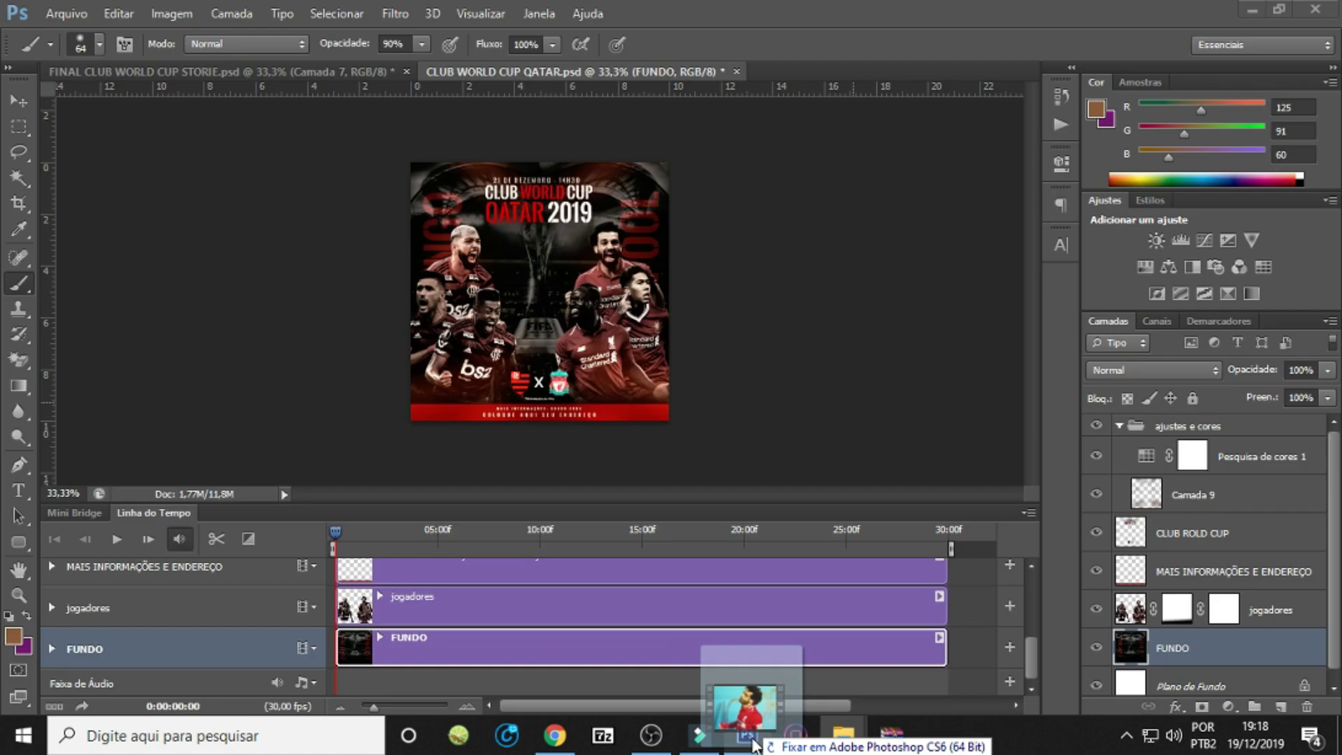
Place the match video at the poster centre, scaled down to about 38%.
drag(753, 744, 559, 360)
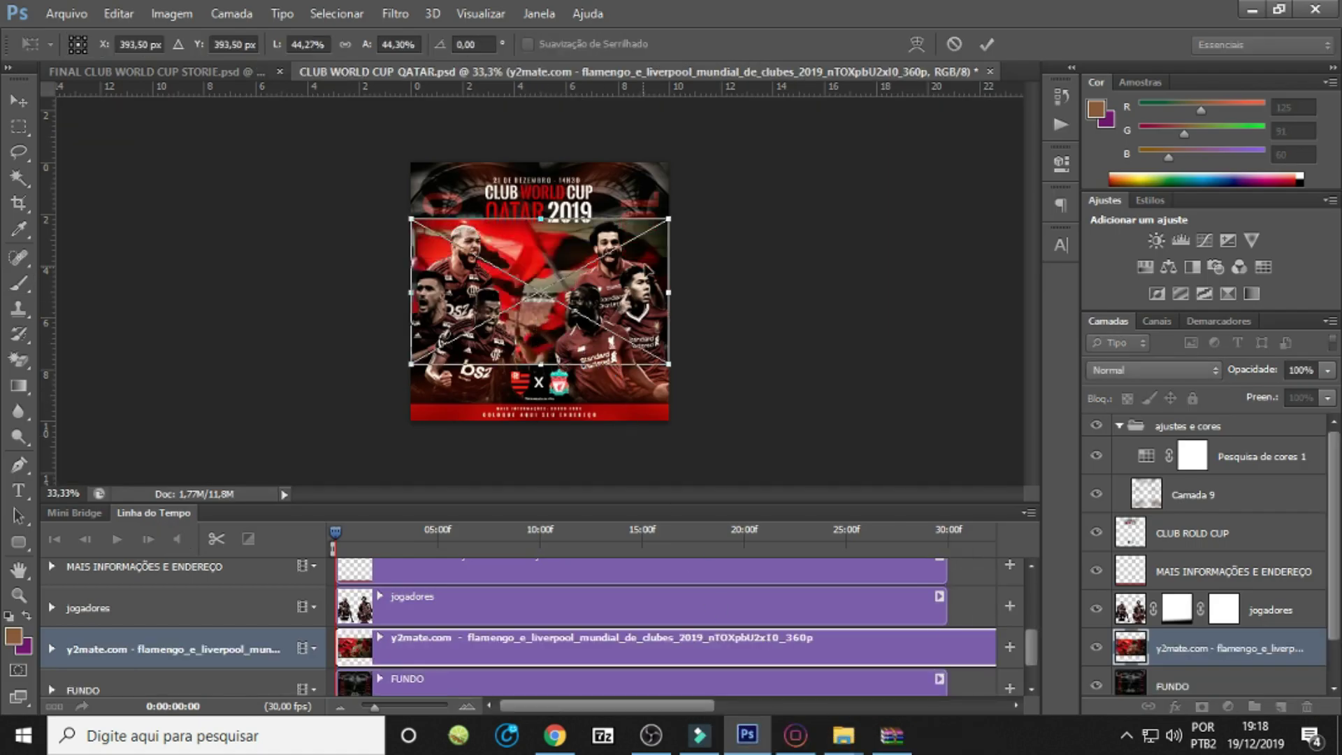
drag(659, 224, 616, 325)
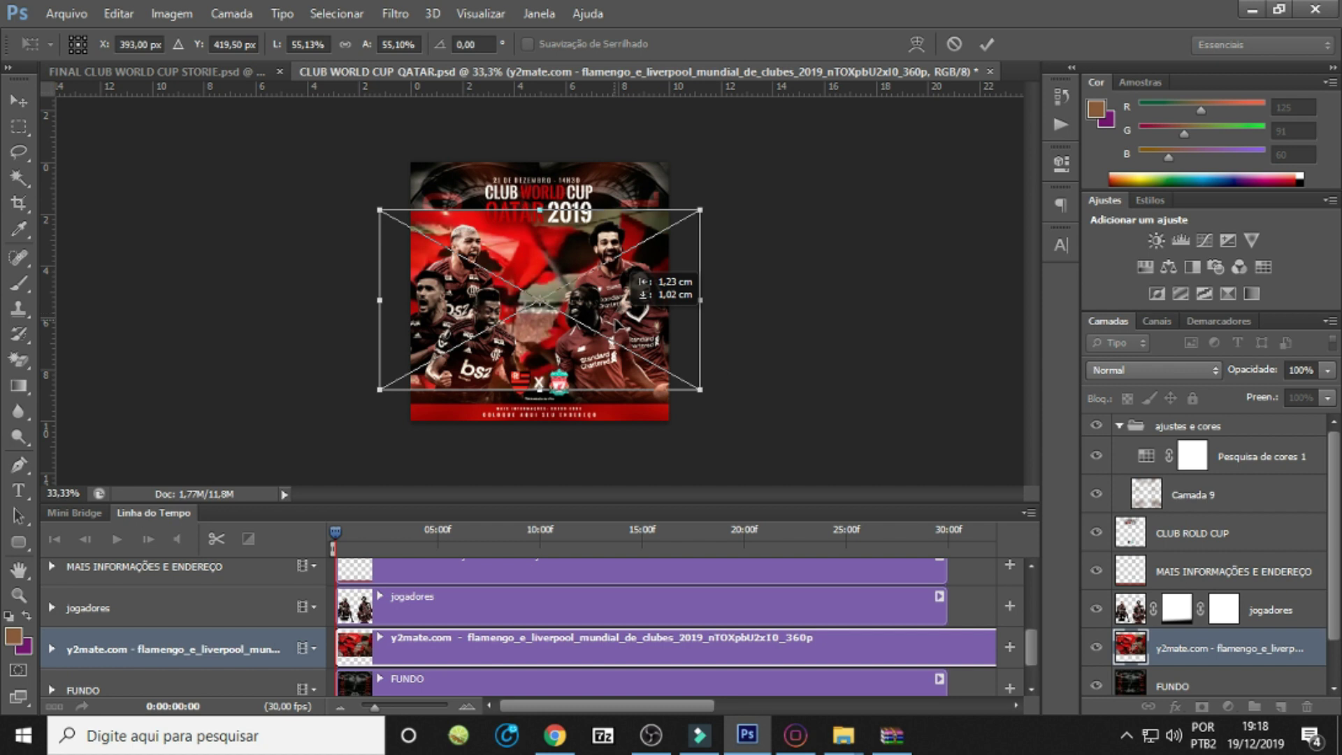
drag(701, 209, 649, 242)
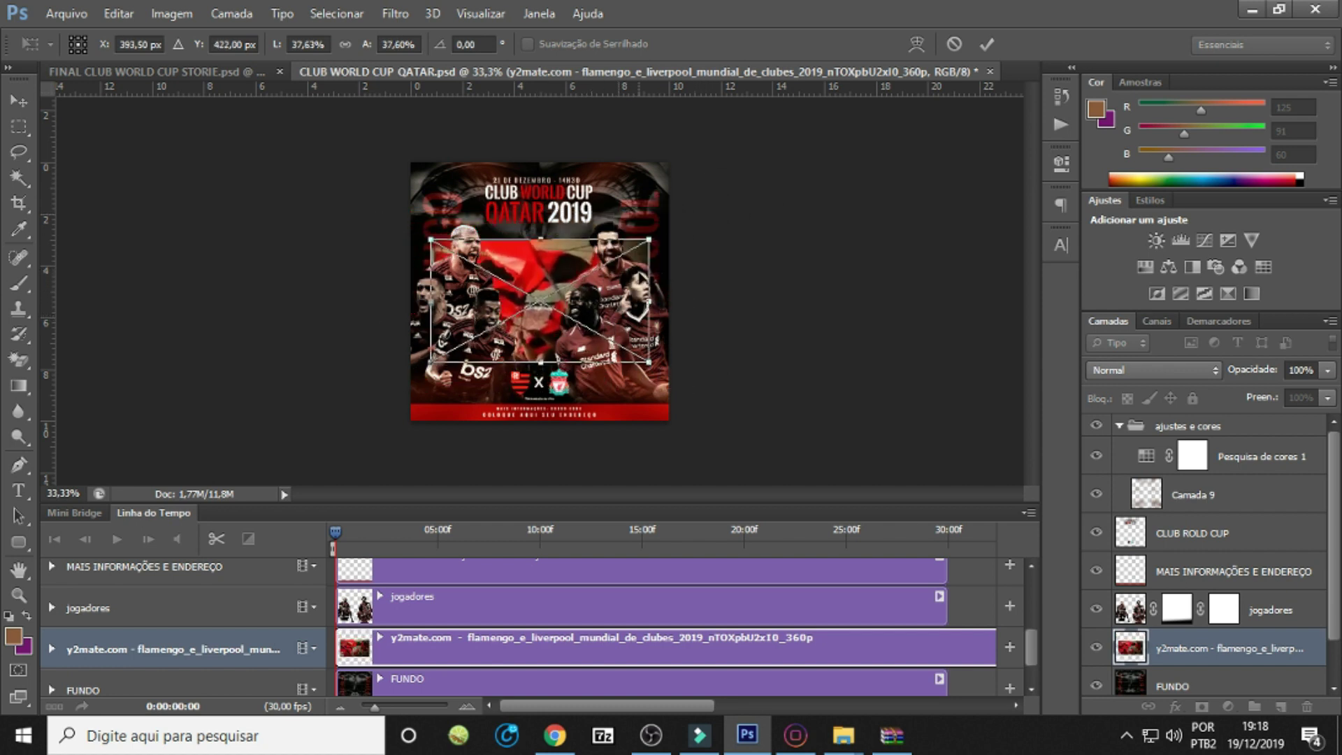
key(Return)
Split the video clip at 30 seconds, remove the excess, and rewind the playhead.
click(947, 531)
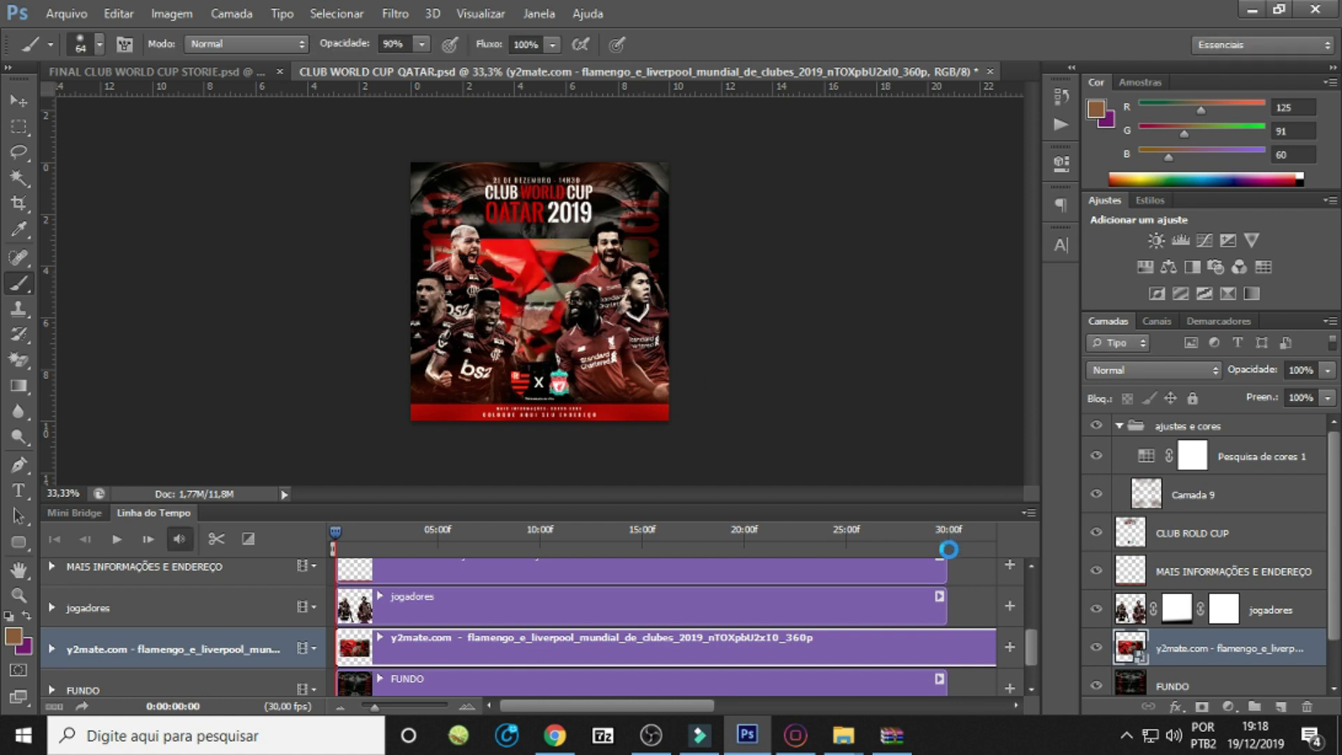
click(217, 538)
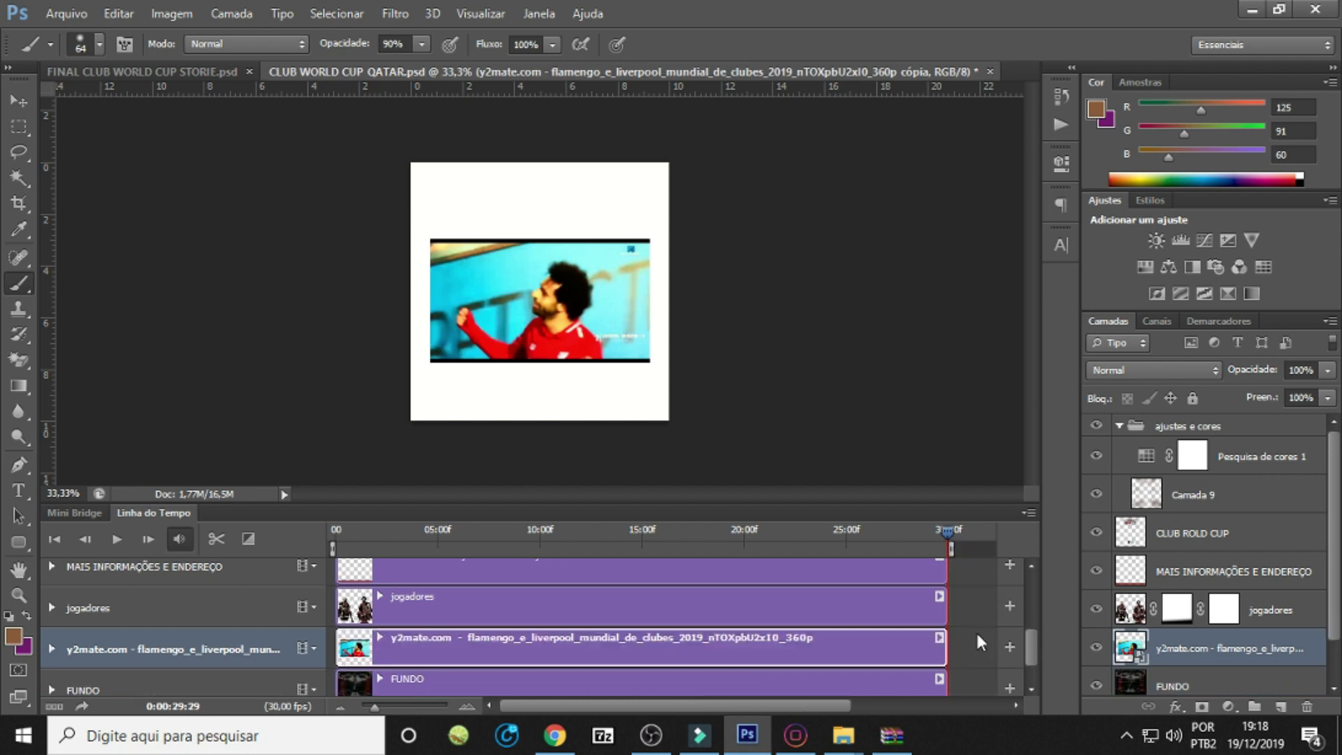
key(ctrl+z)
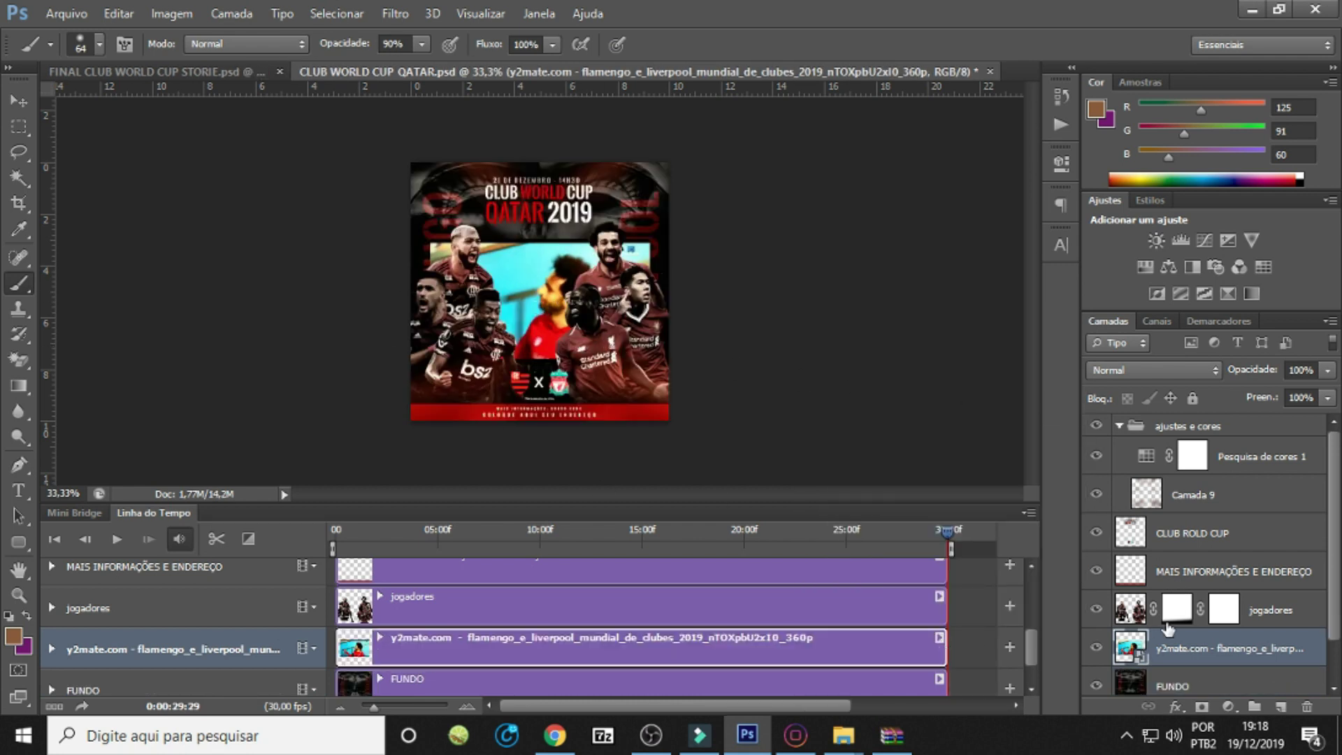
drag(946, 535, 294, 527)
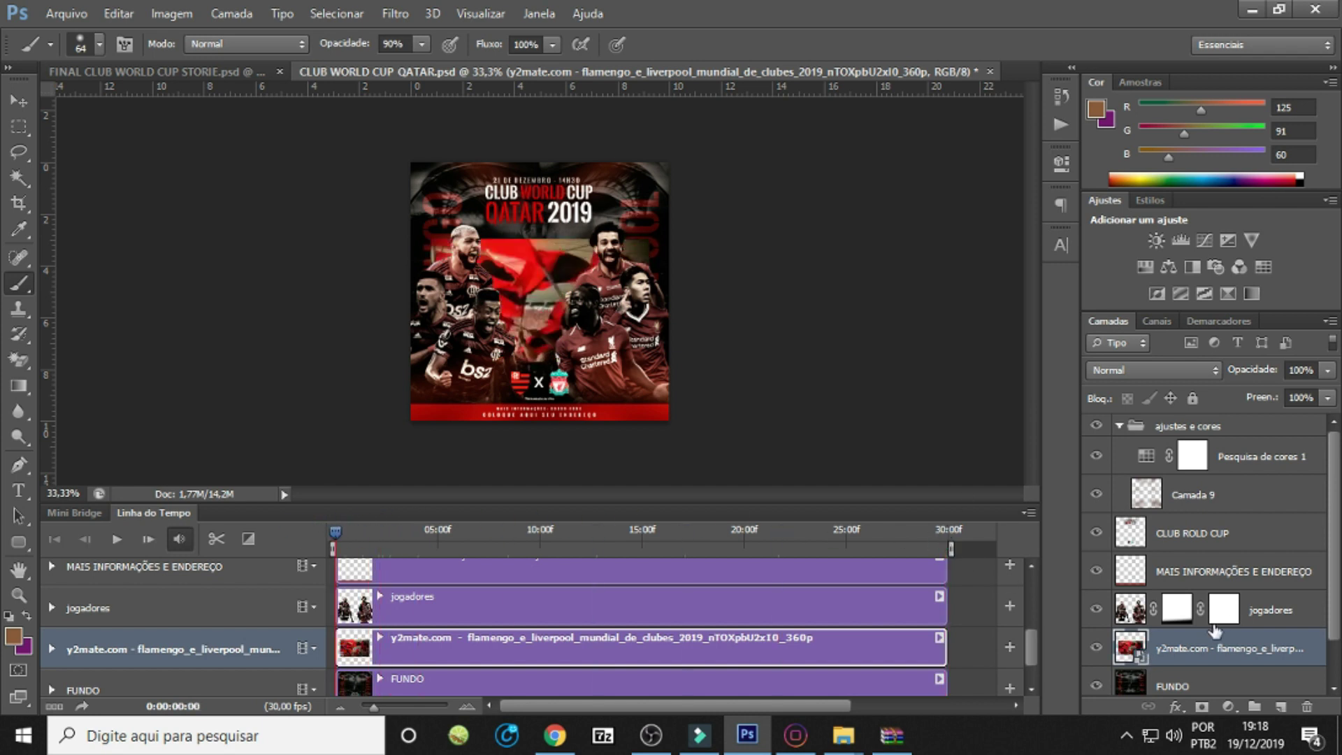
Open the embedded match video, enable Sem Áudio in its audio settings, and save it.
double_click(1130, 646)
click(757, 339)
click(759, 390)
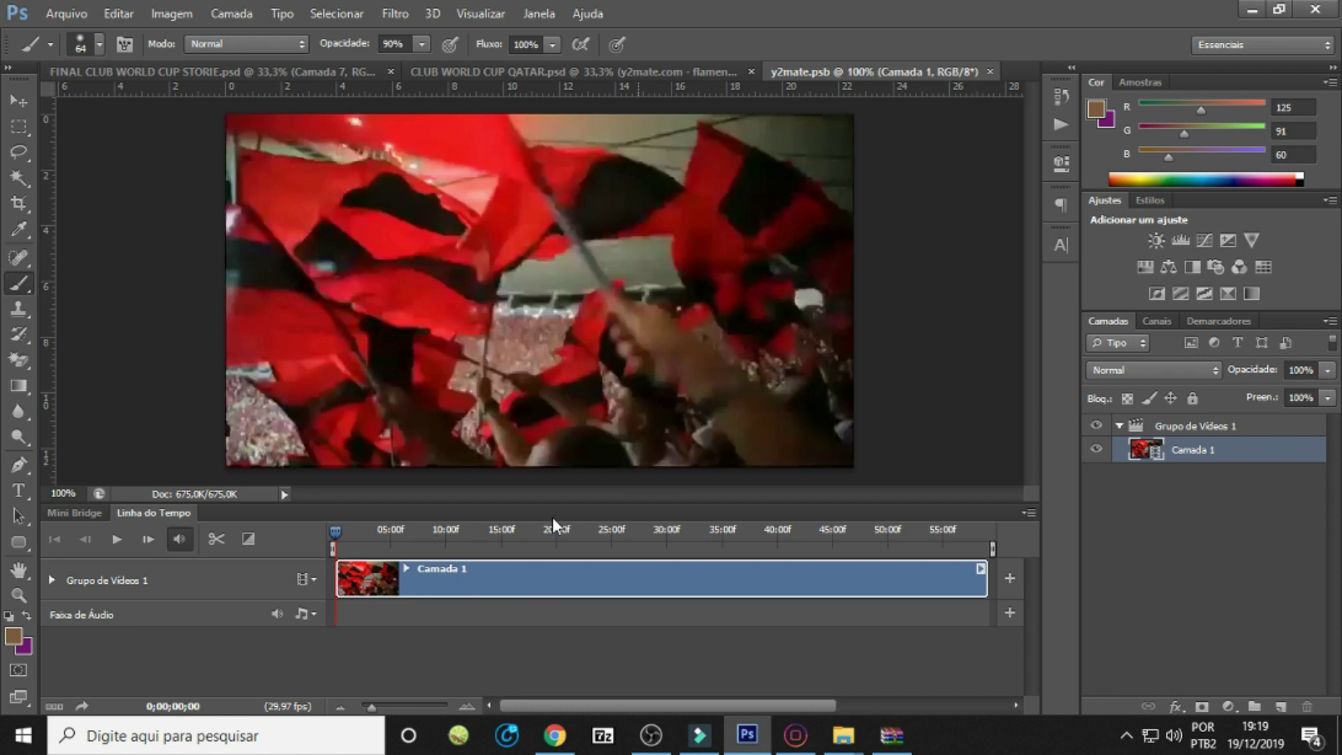
right_click(458, 578)
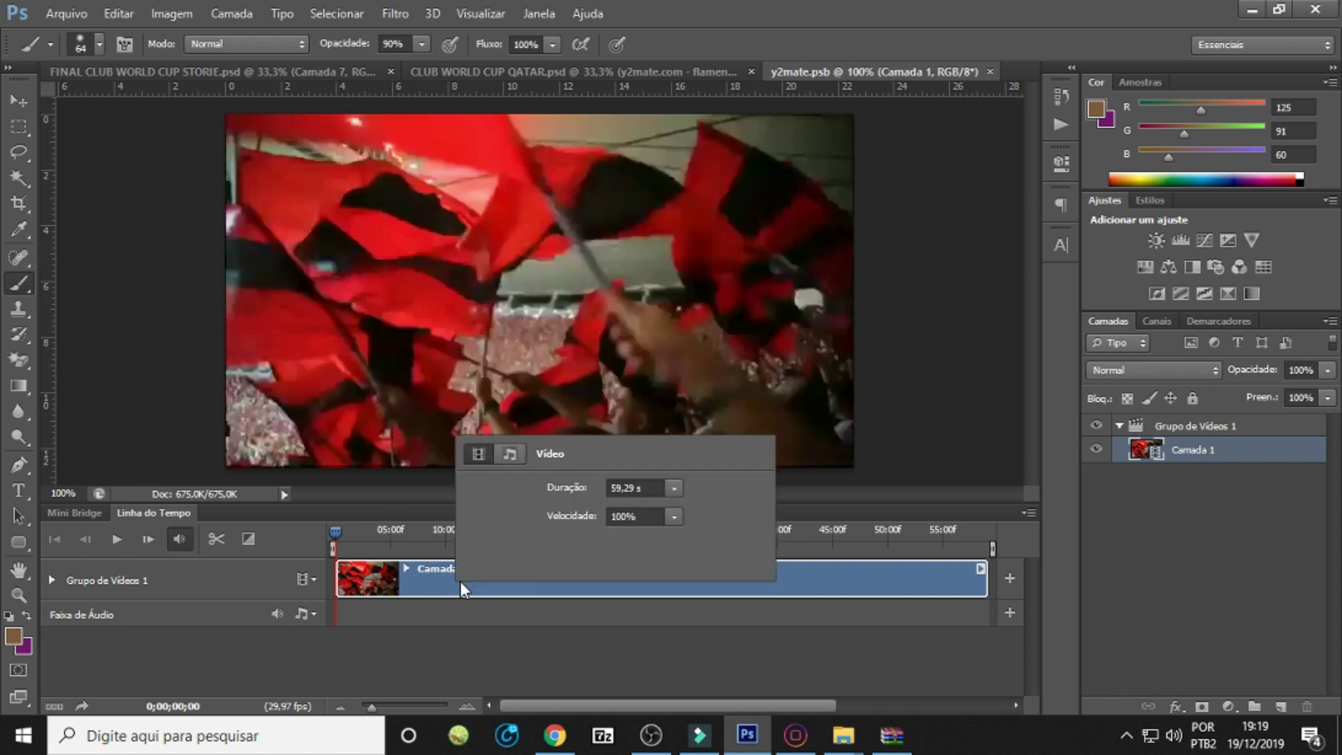
click(510, 454)
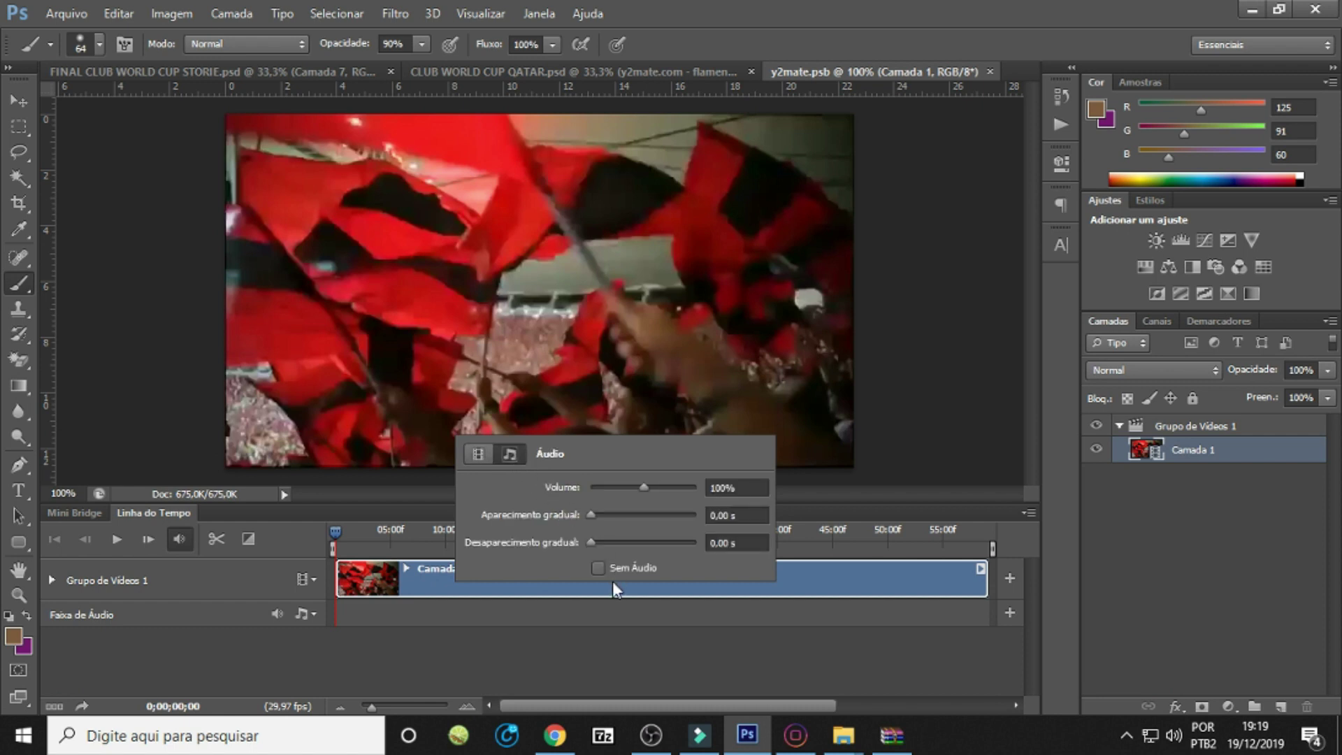
click(599, 567)
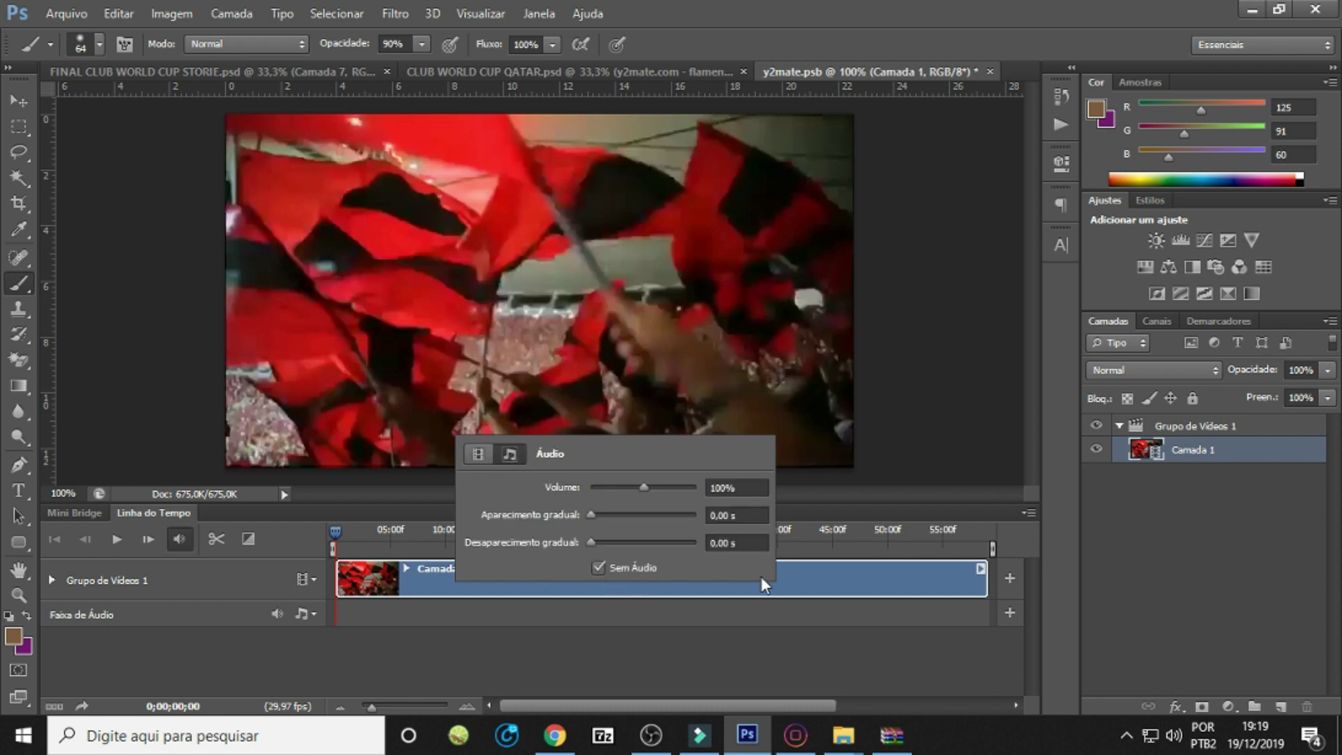
click(850, 592)
click(989, 71)
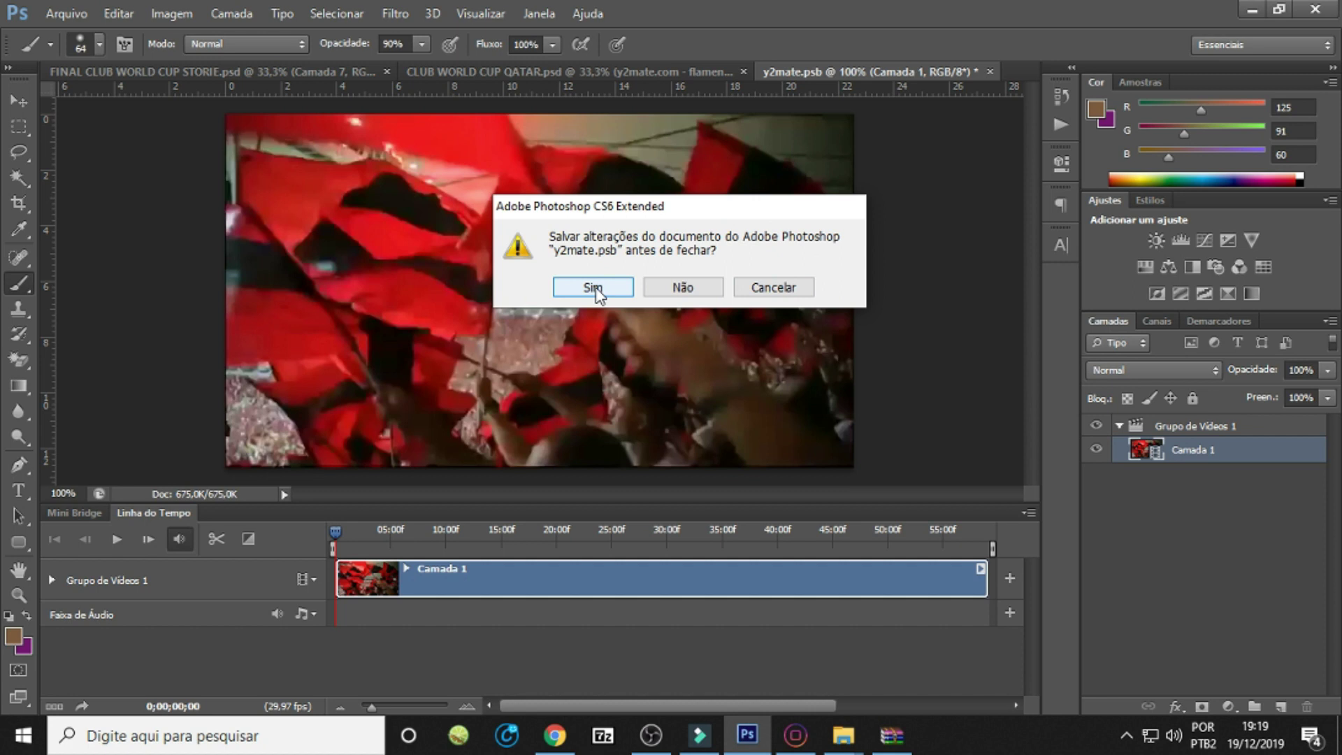
click(593, 286)
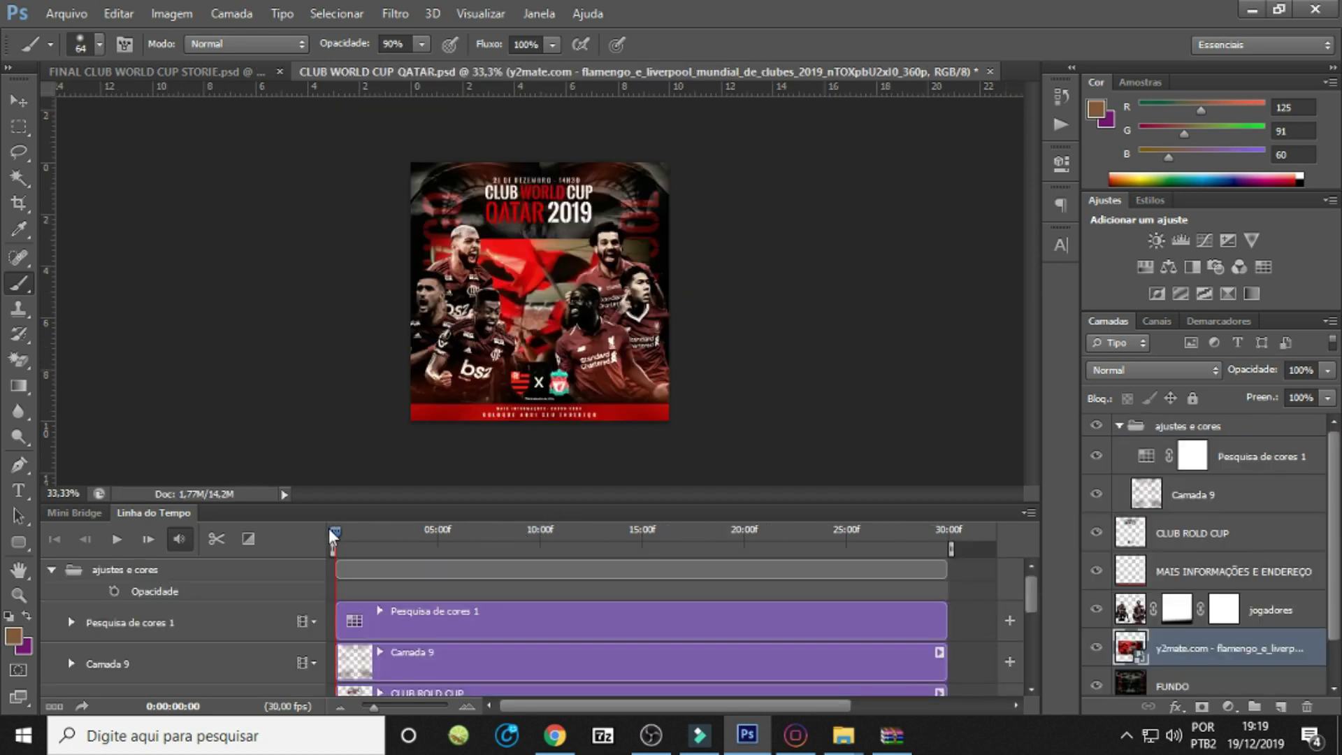
Preview the timeline and nudge the match video slightly downward.
drag(335, 538, 455, 531)
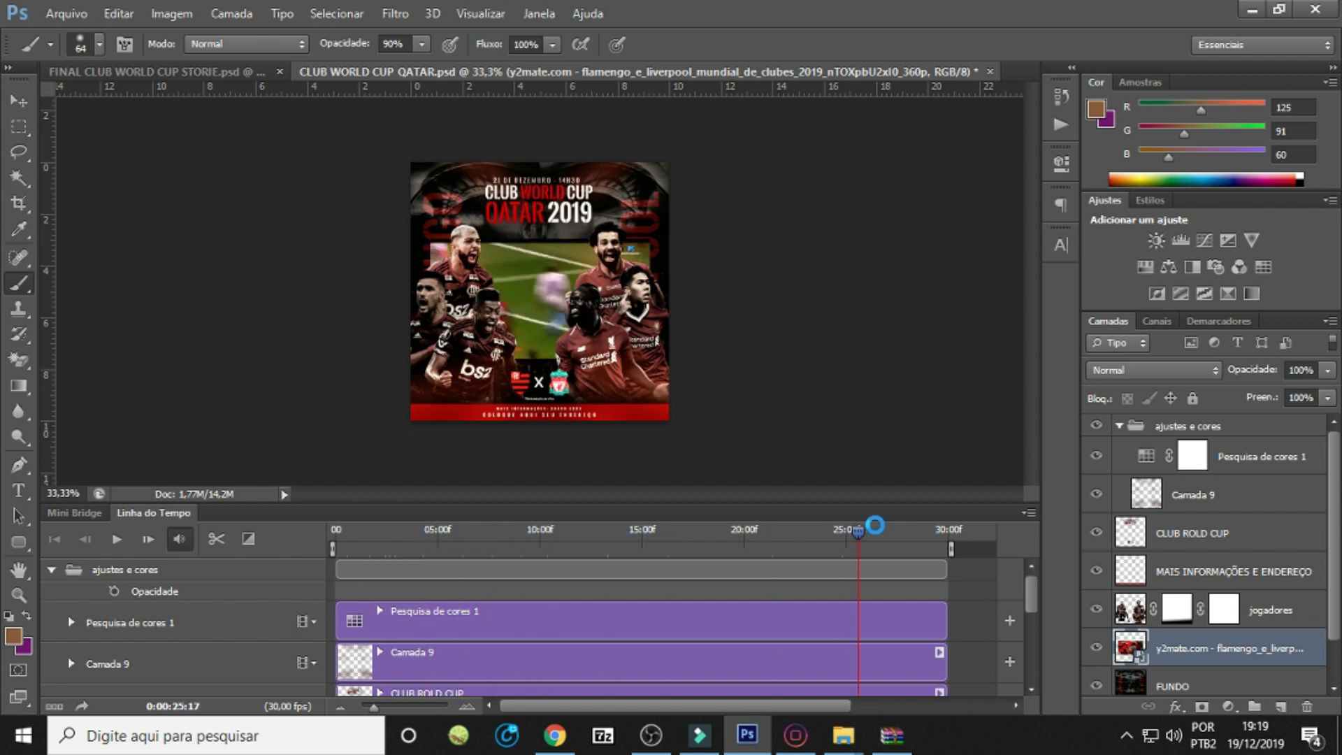
drag(333, 502, 314, 517)
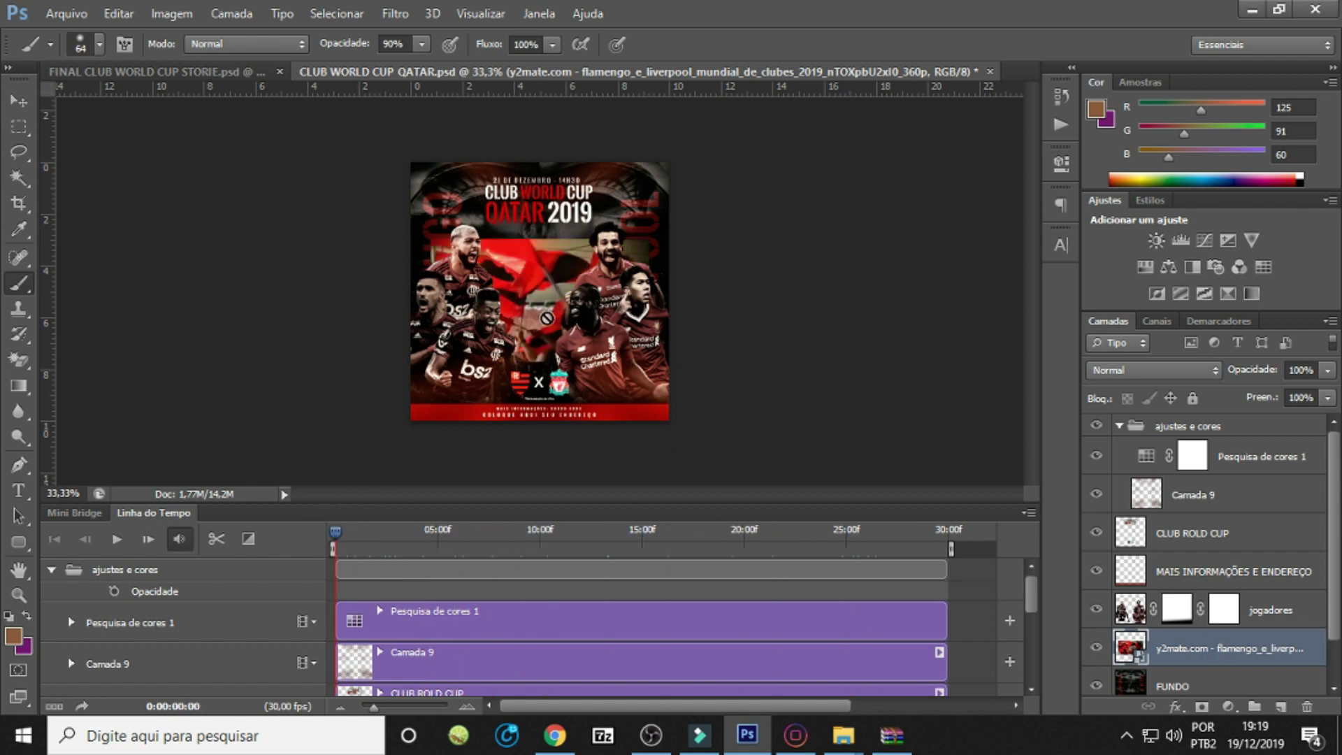
drag(577, 322, 578, 332)
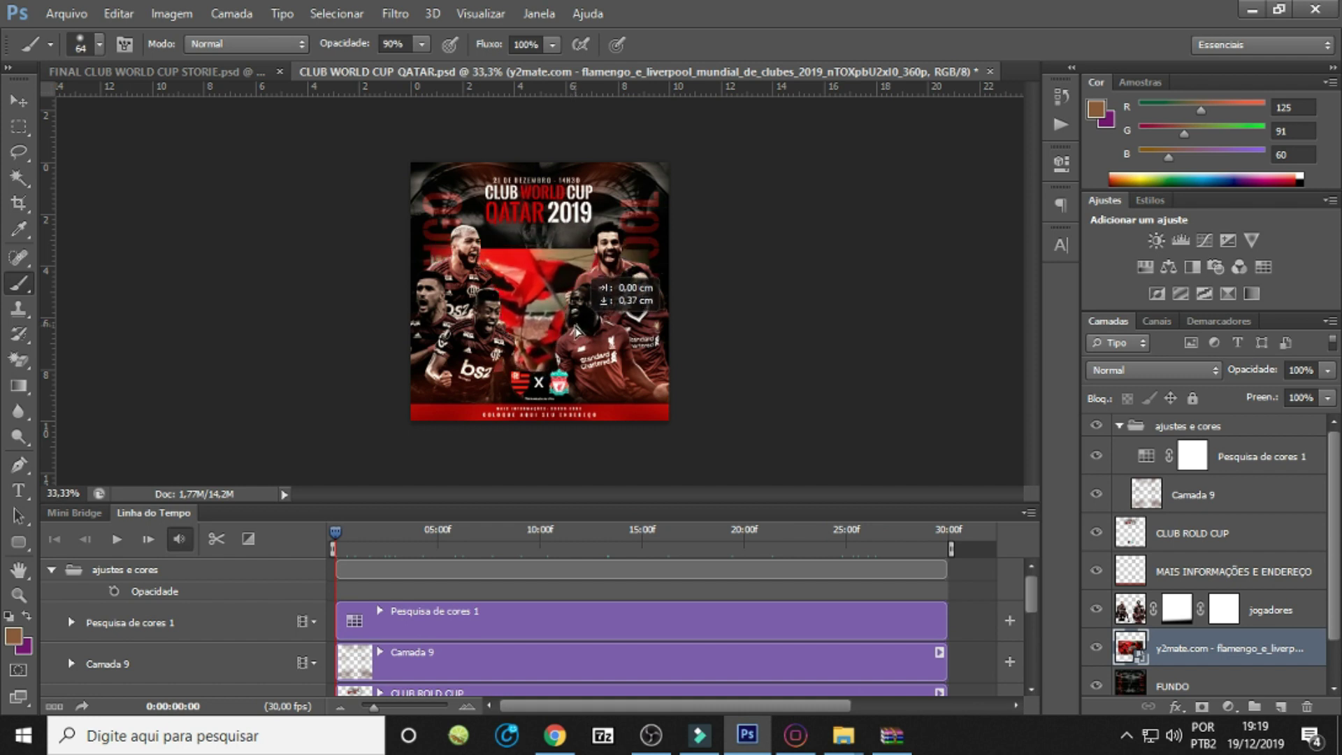
Add a layer mask and fade the video's bottom and top edges with gradients.
click(1201, 707)
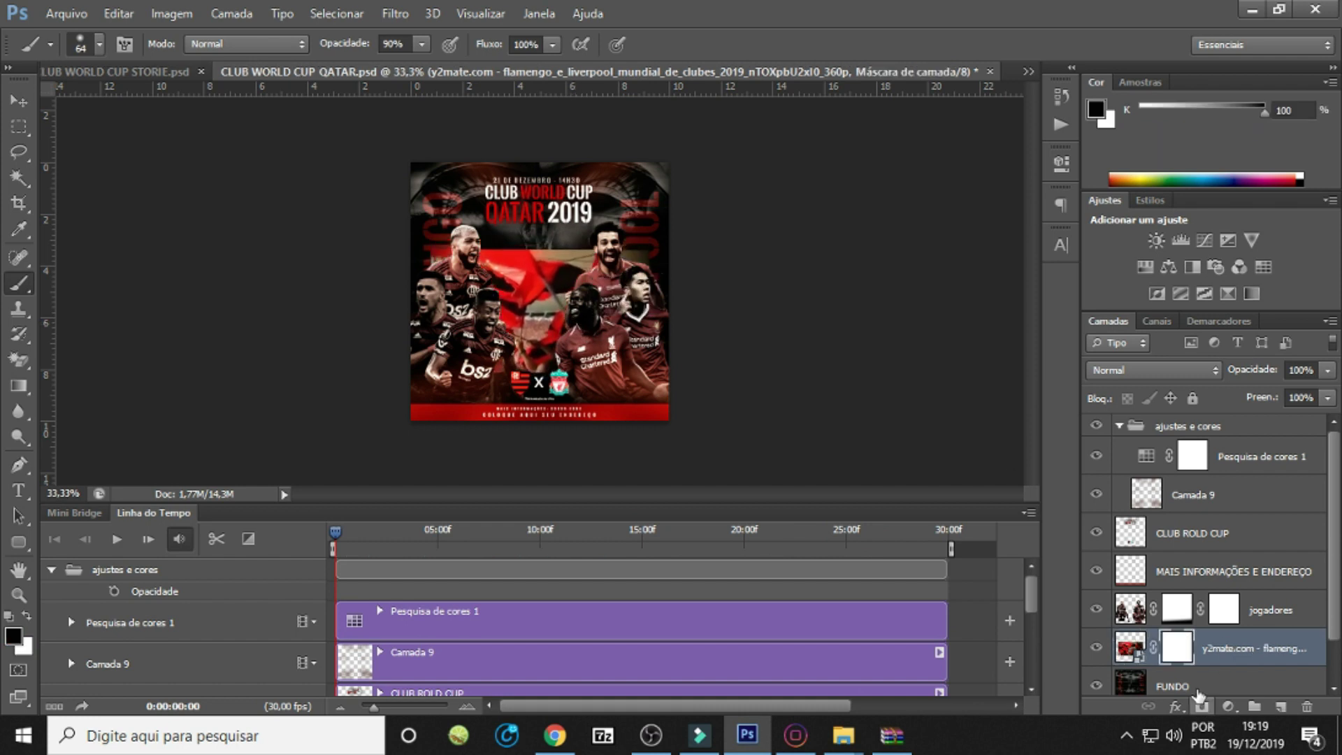
key(g)
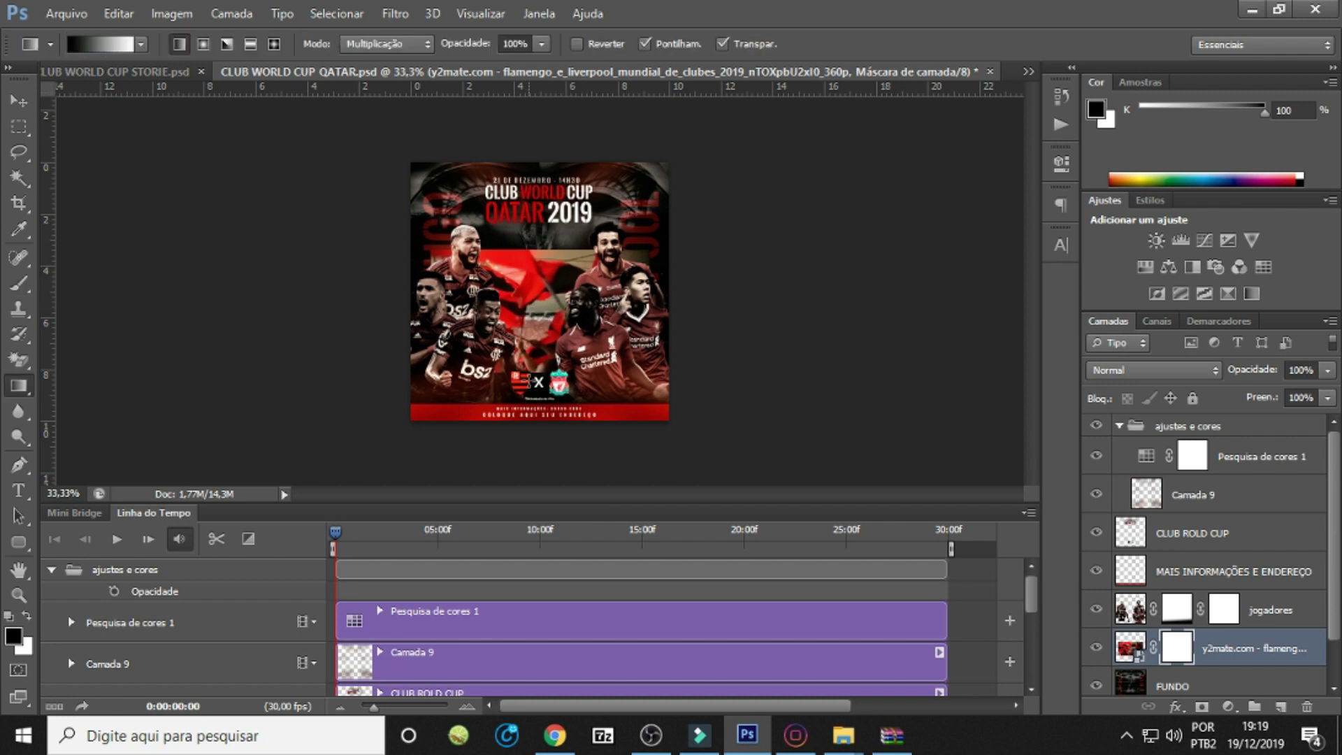
drag(524, 395, 524, 355)
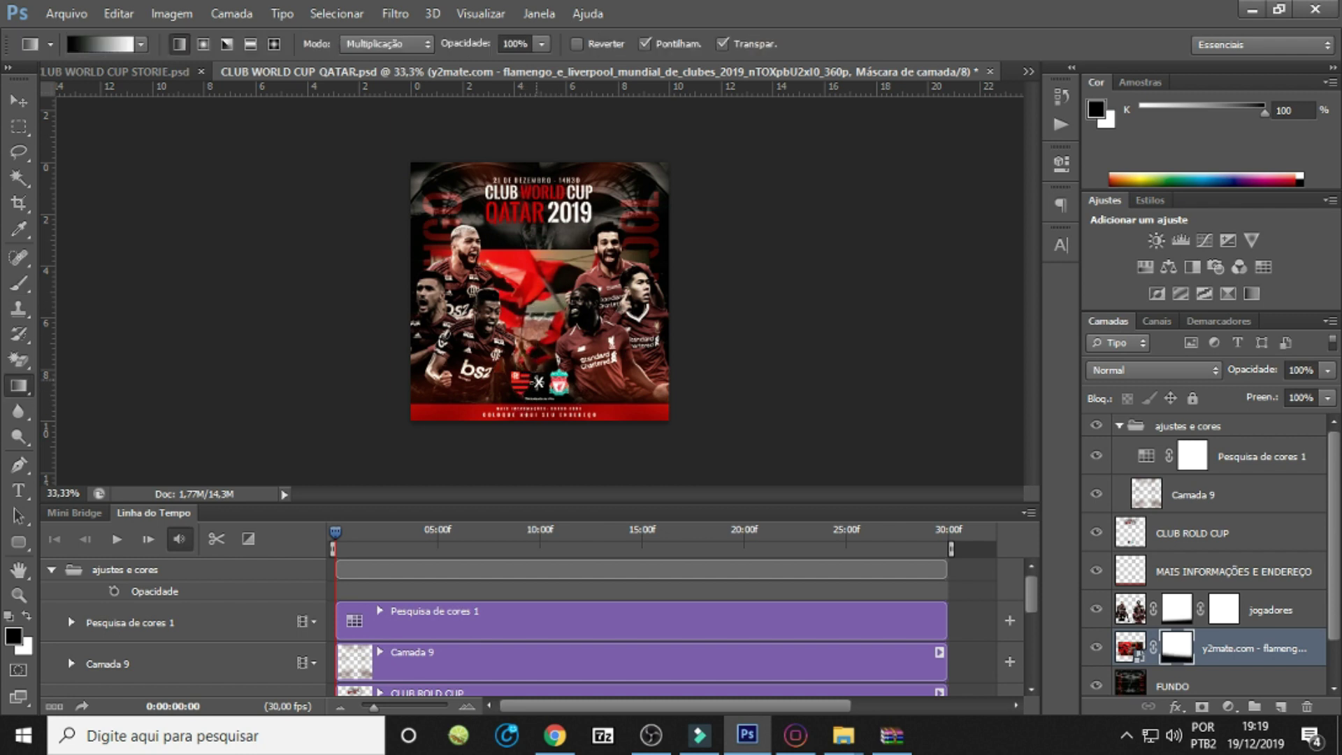
mouse_move(528, 222)
mouse_down()
mouse_move(528, 285)
mouse_move(629, 237)
mouse_up()
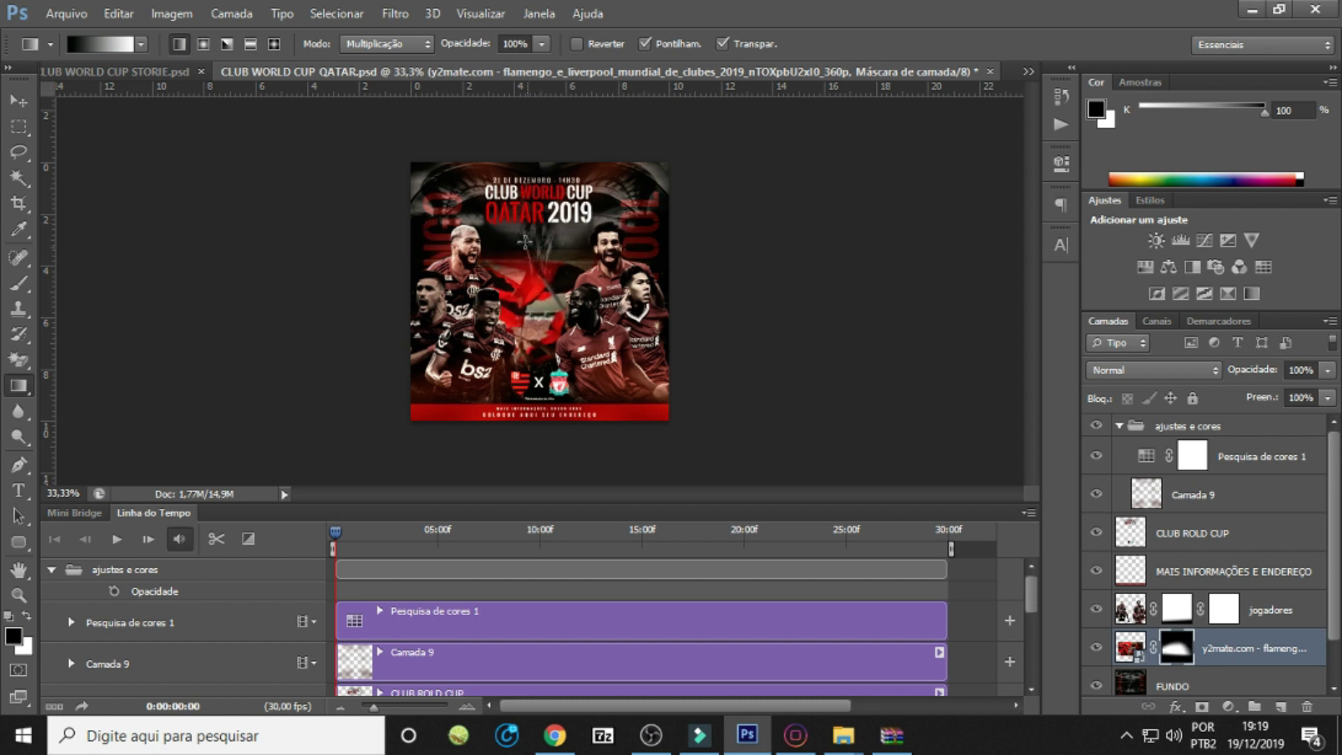
Refine the top mask fade and add a Preto-e-Branco adjustment clipped to the video.
drag(535, 223, 535, 285)
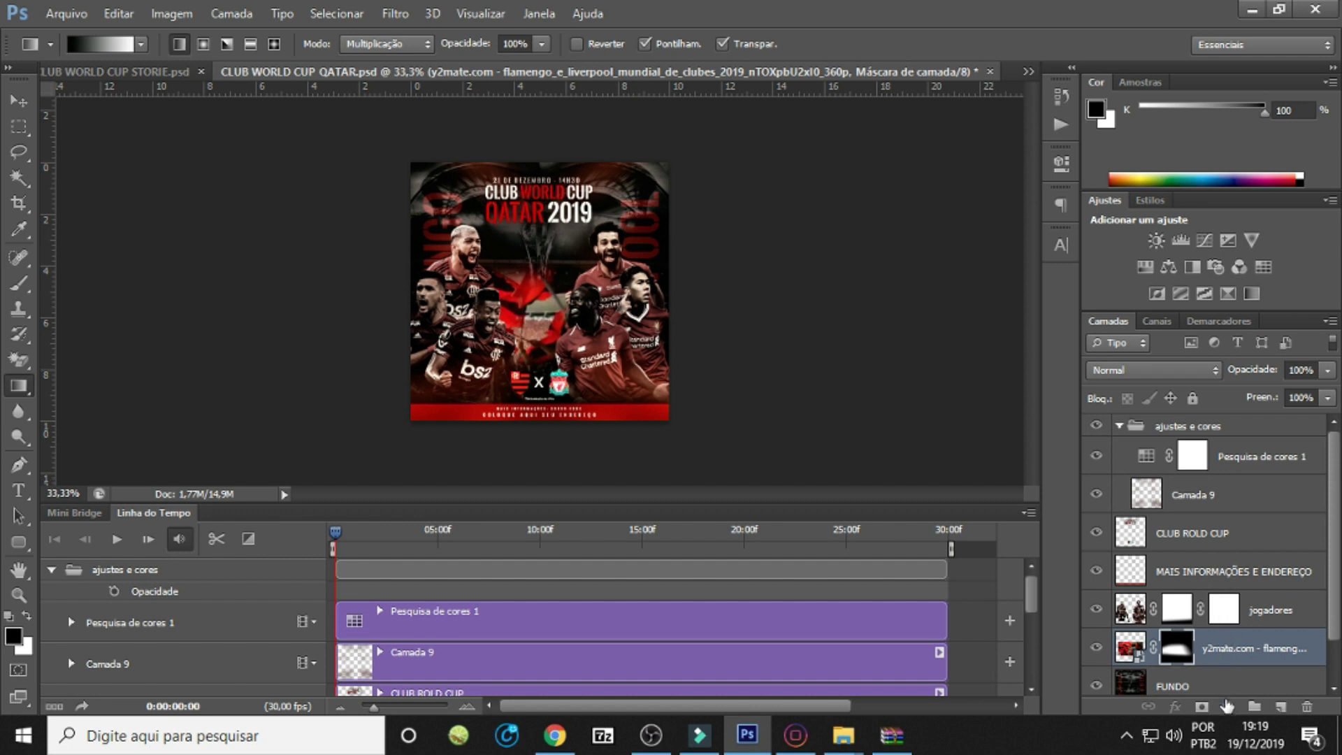
click(1231, 707)
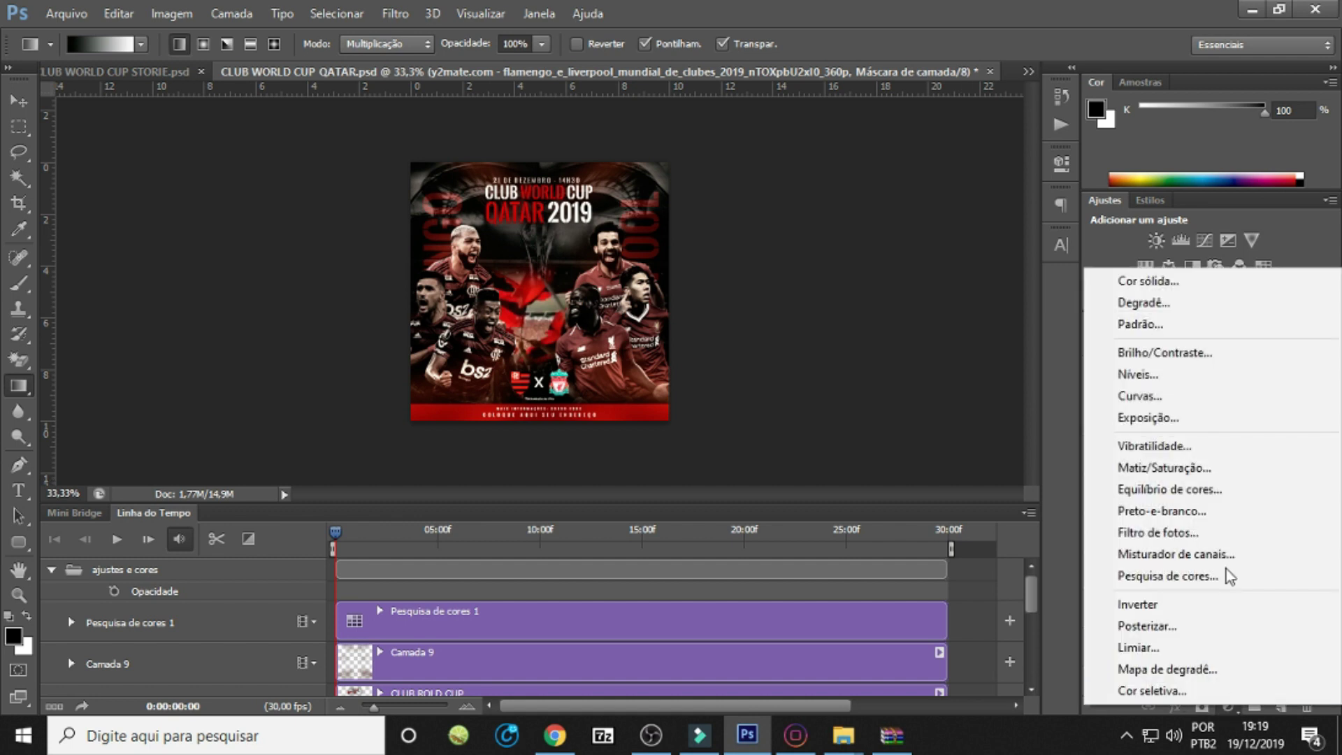
click(1188, 510)
drag(1277, 661, 1261, 660)
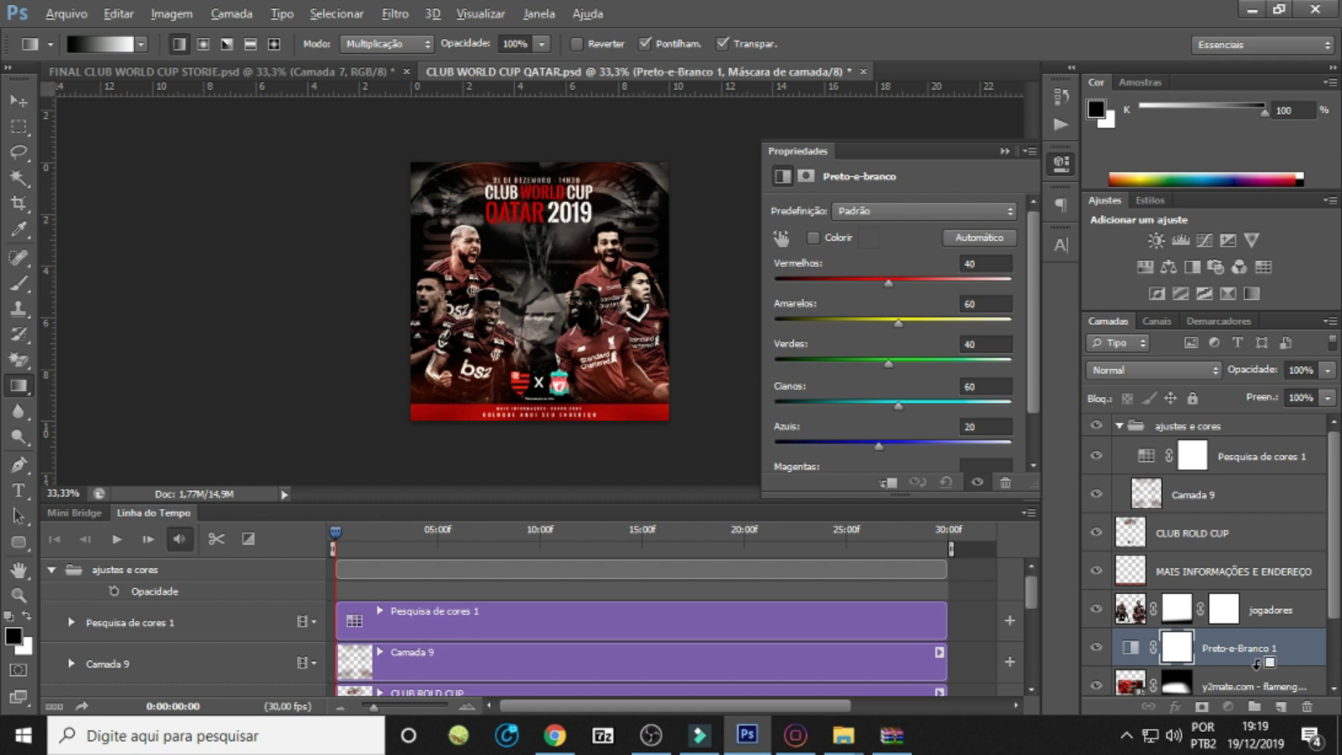
alt+click(1260, 663)
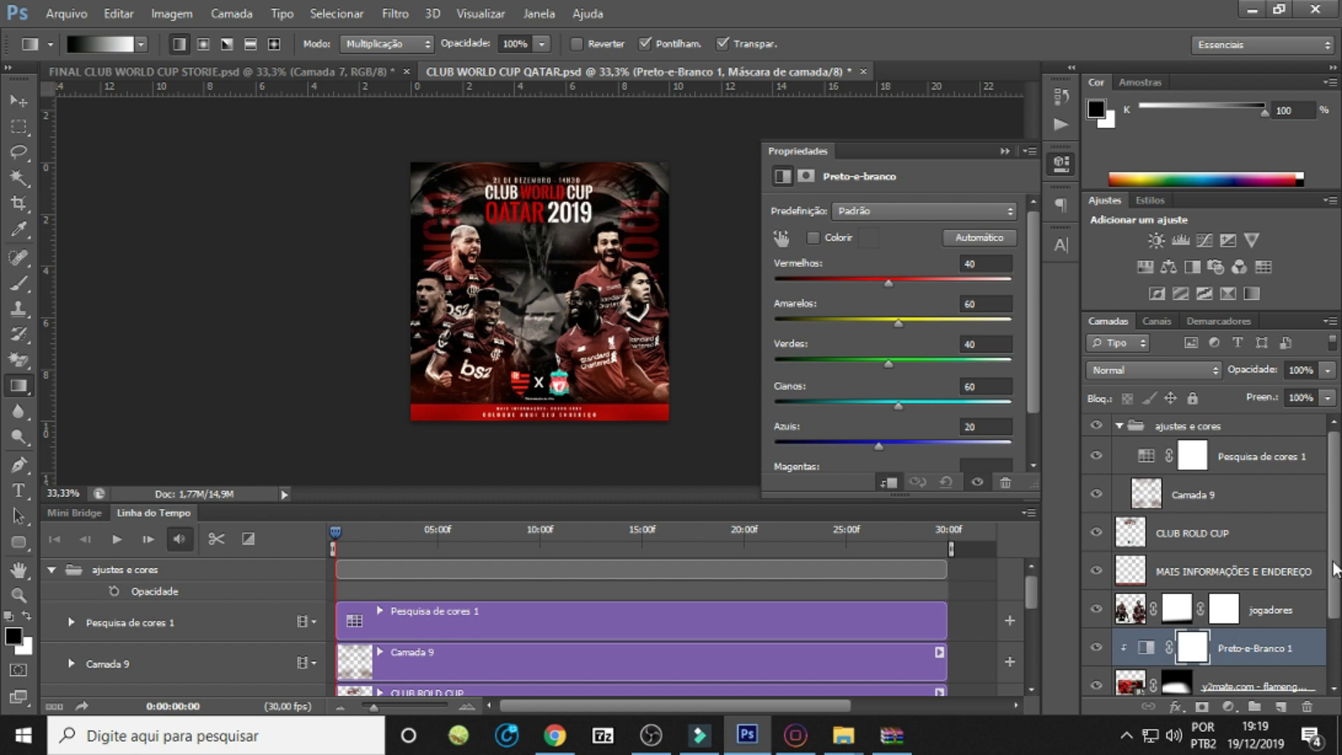
scroll(1294, 631, down, 2)
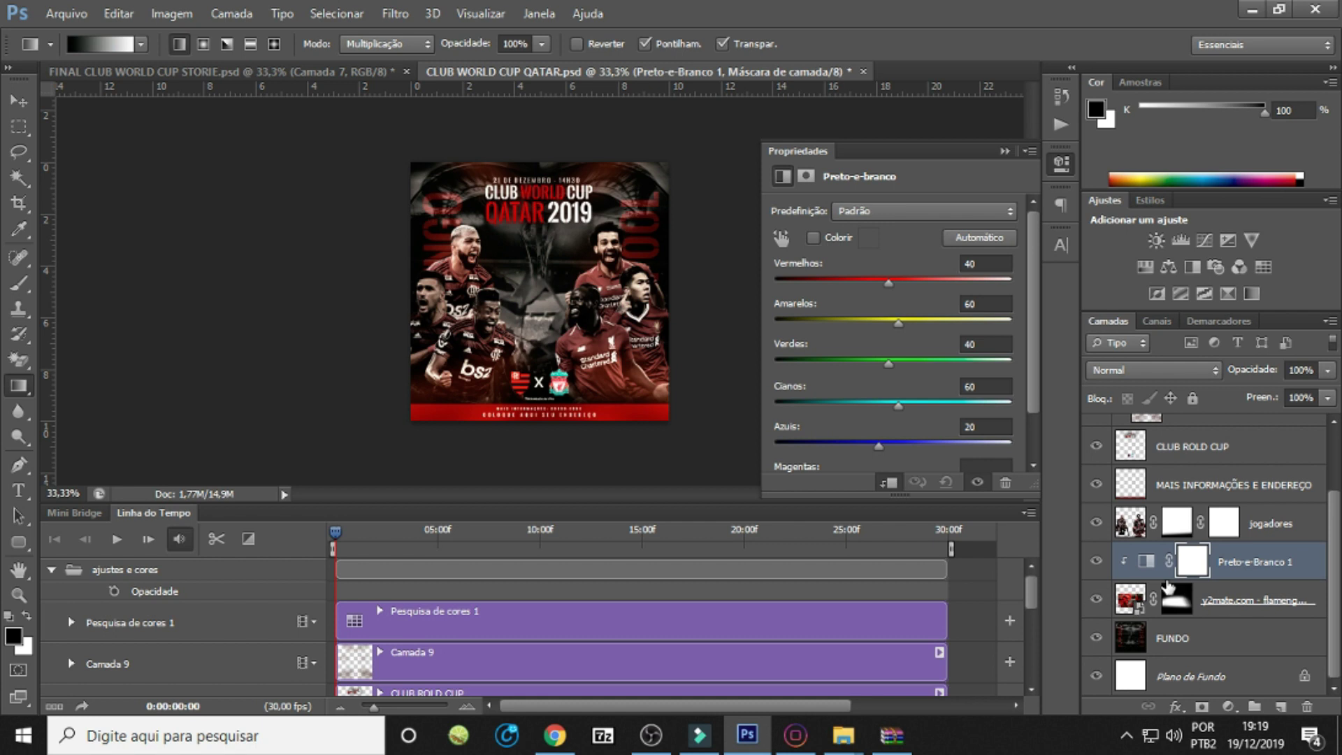
click(1004, 151)
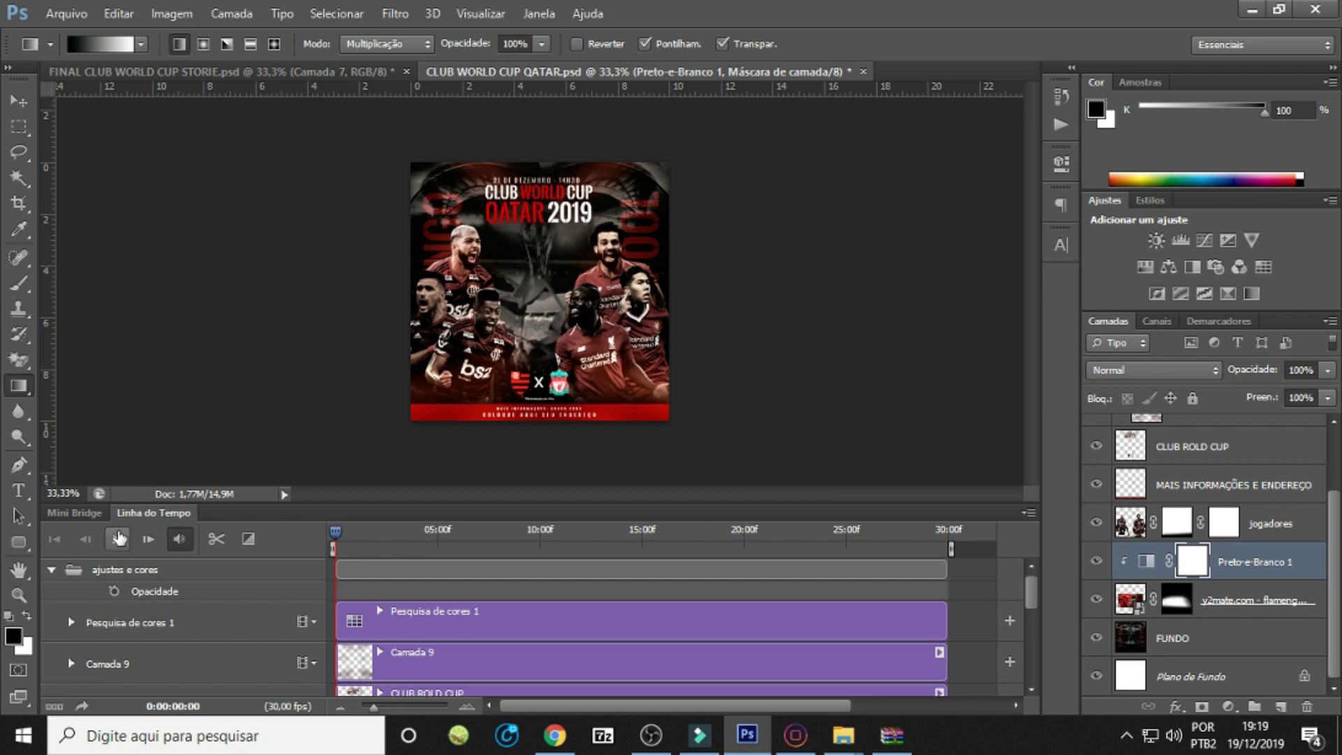
Play the animation preview, stop it, and rewind to the start.
click(117, 539)
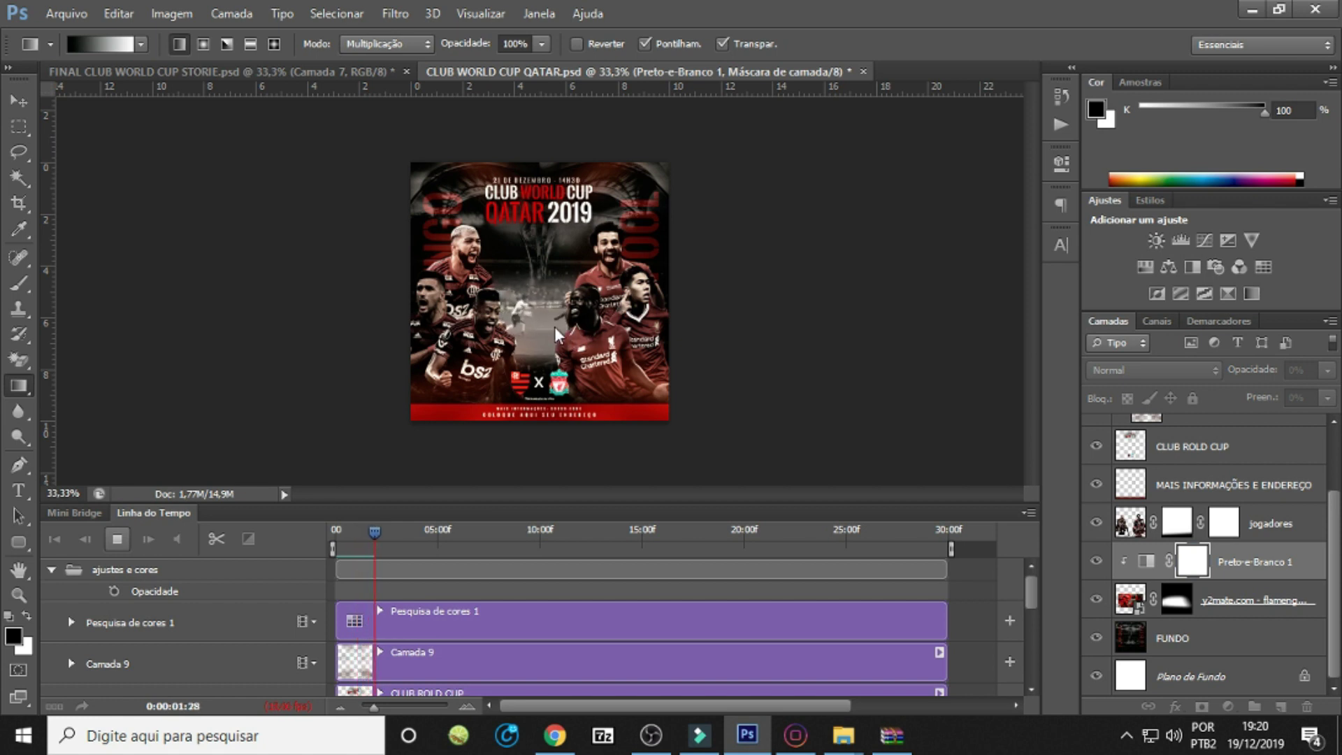
click(117, 539)
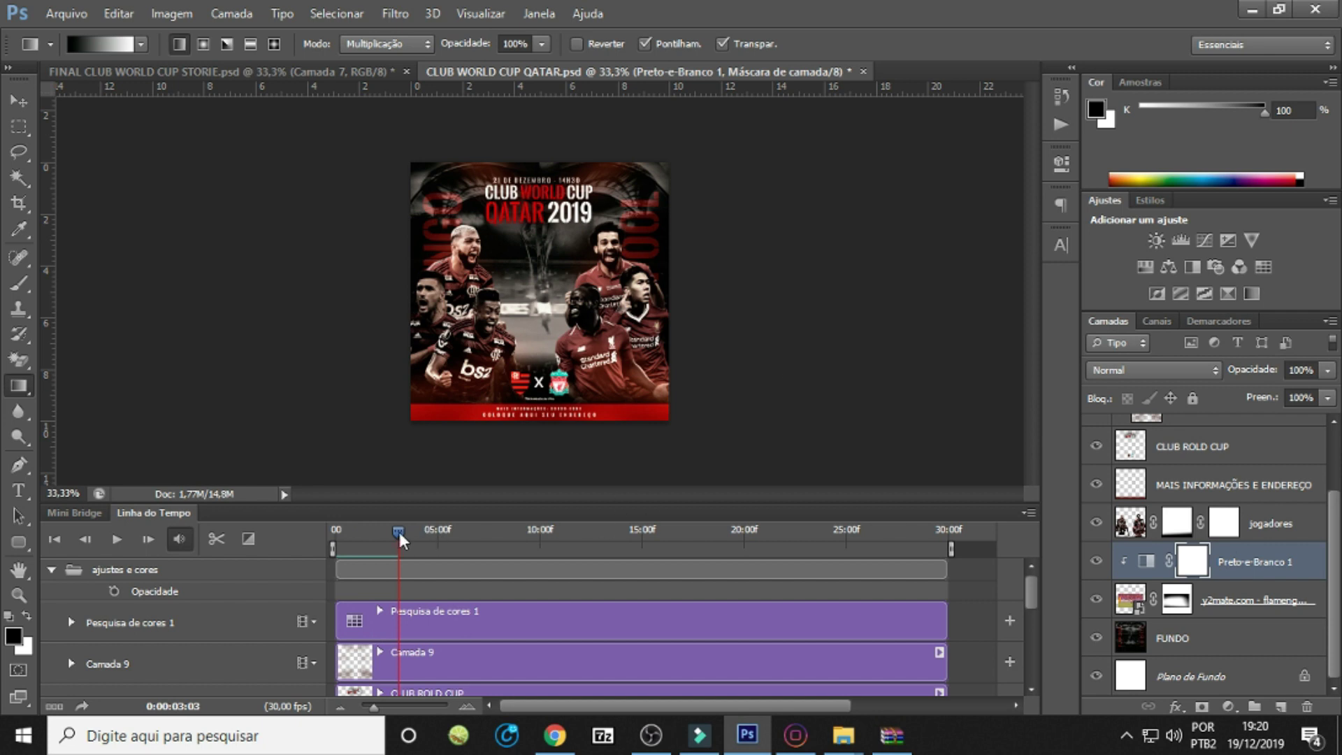
drag(401, 540, 334, 535)
Add a clipped Levels adjustment with the black input raised to 48, then preview.
key(ctrl+2)
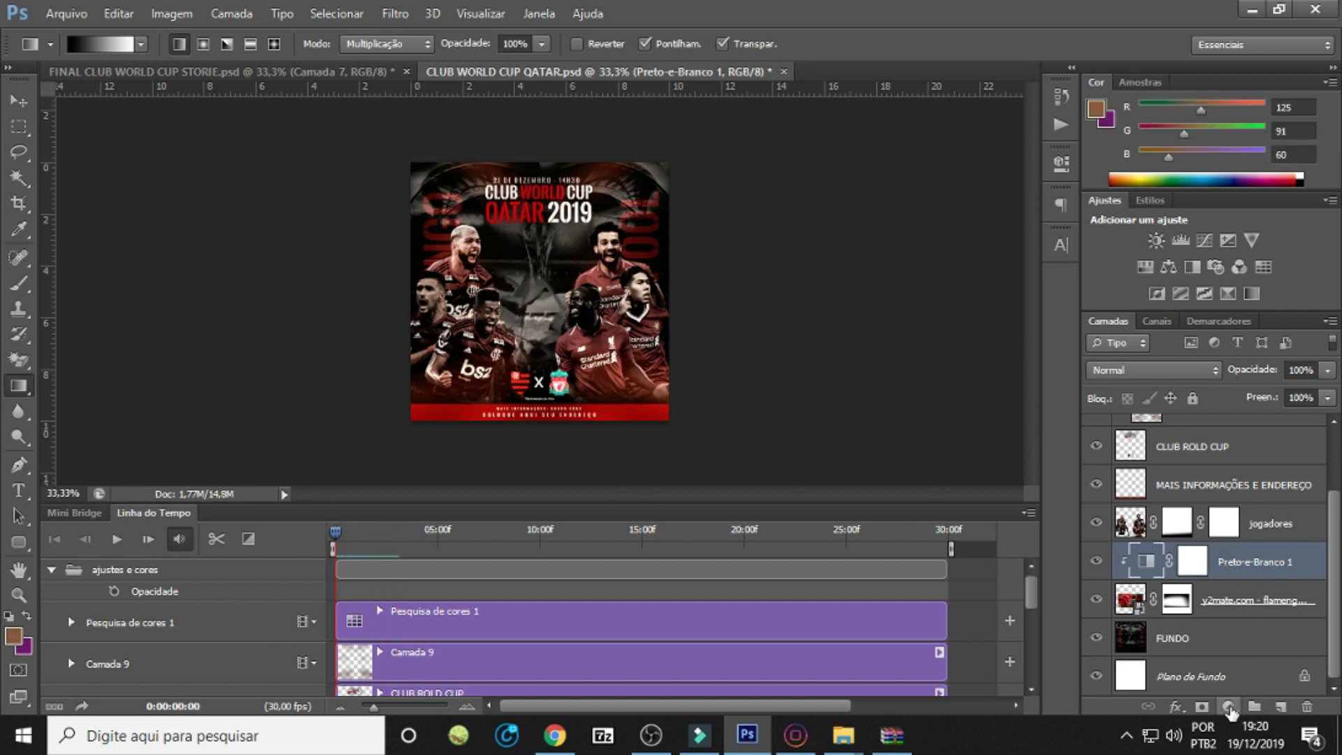
click(1229, 712)
click(1128, 371)
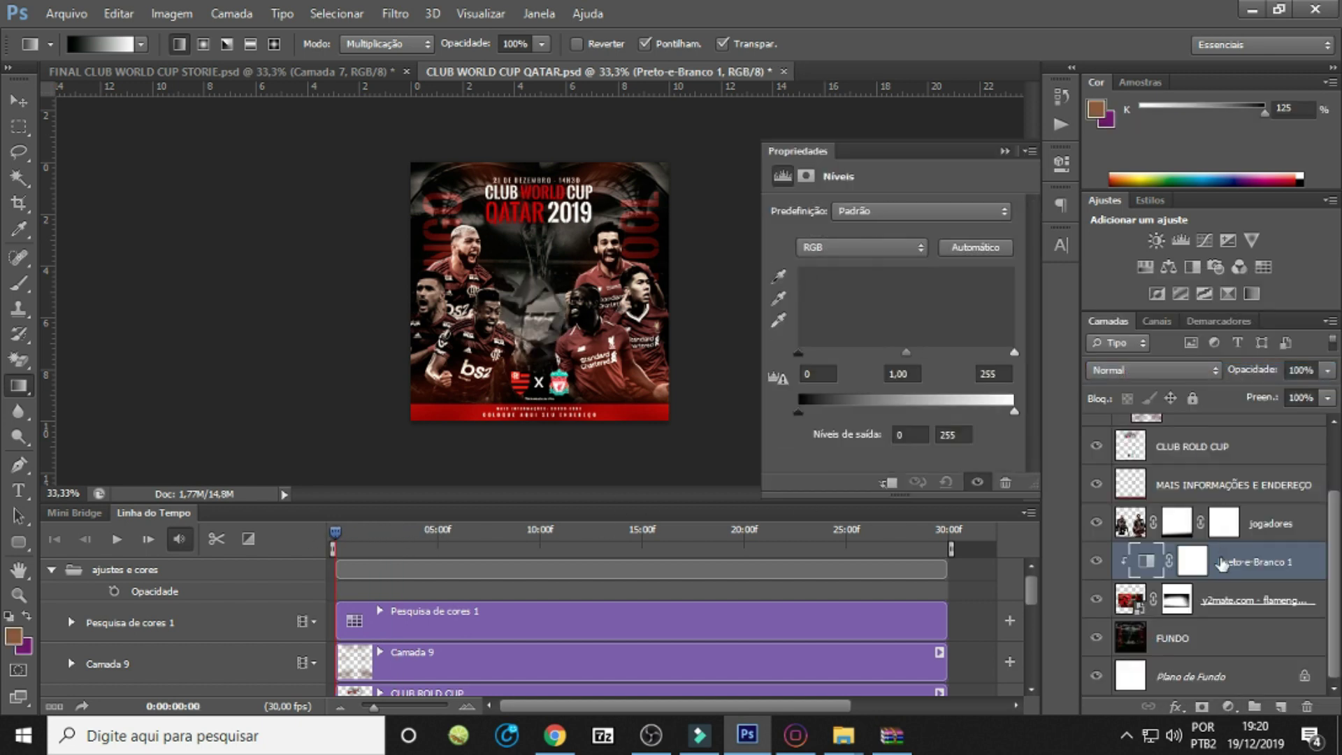
alt+click(1235, 574)
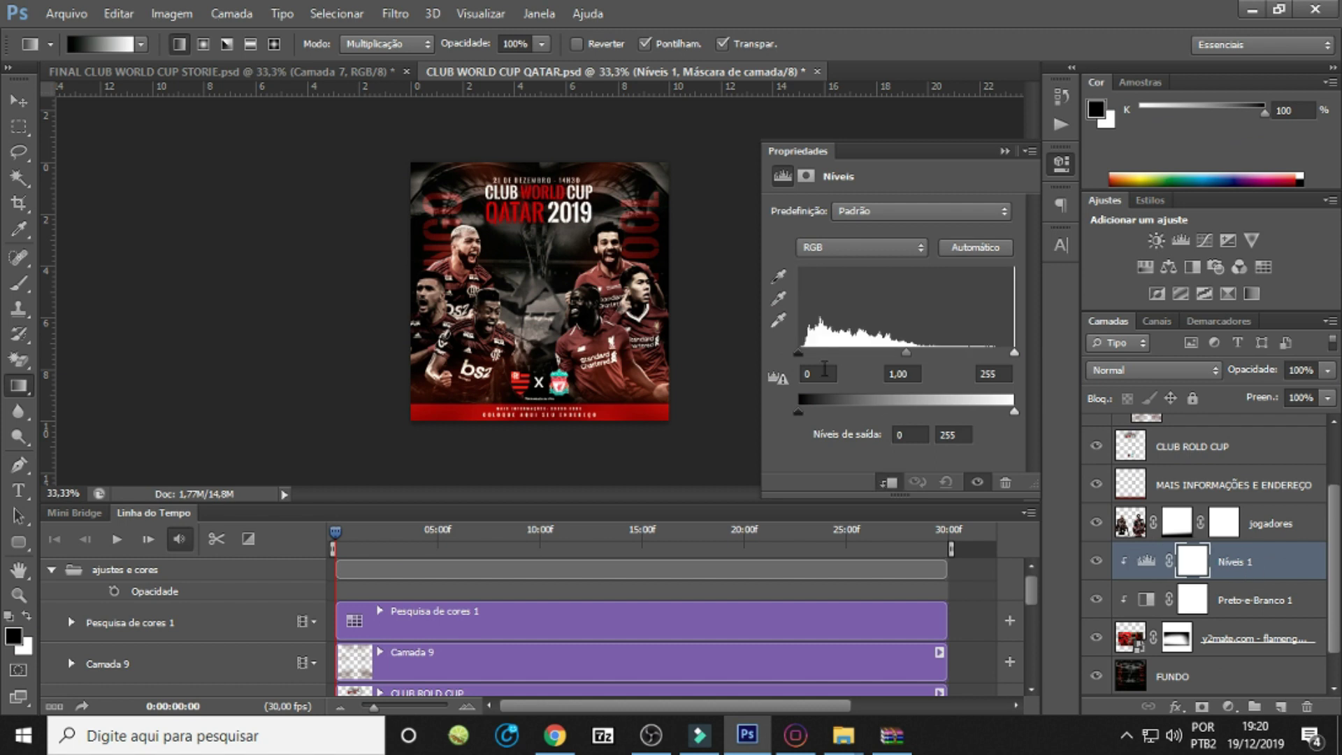
drag(799, 358, 837, 359)
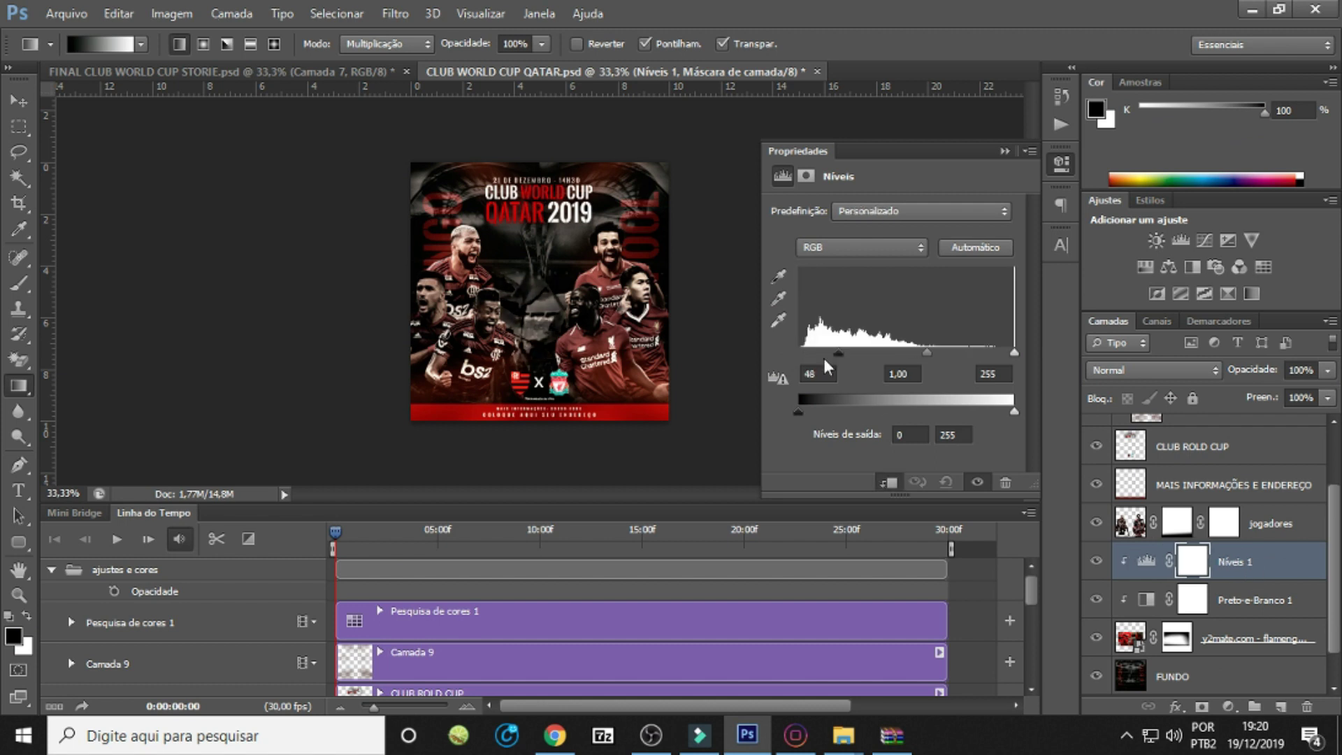
click(118, 539)
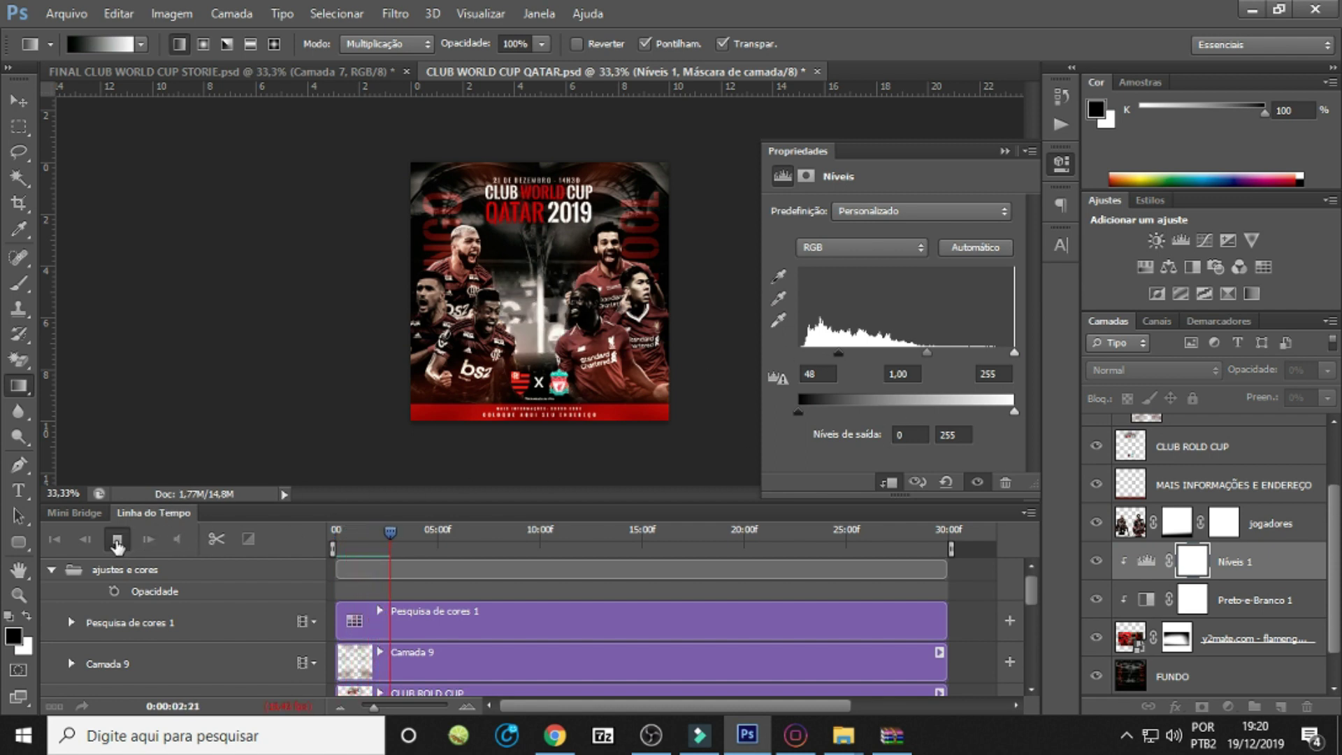
click(117, 542)
Lower the match video layer's fill to 68%.
click(1326, 397)
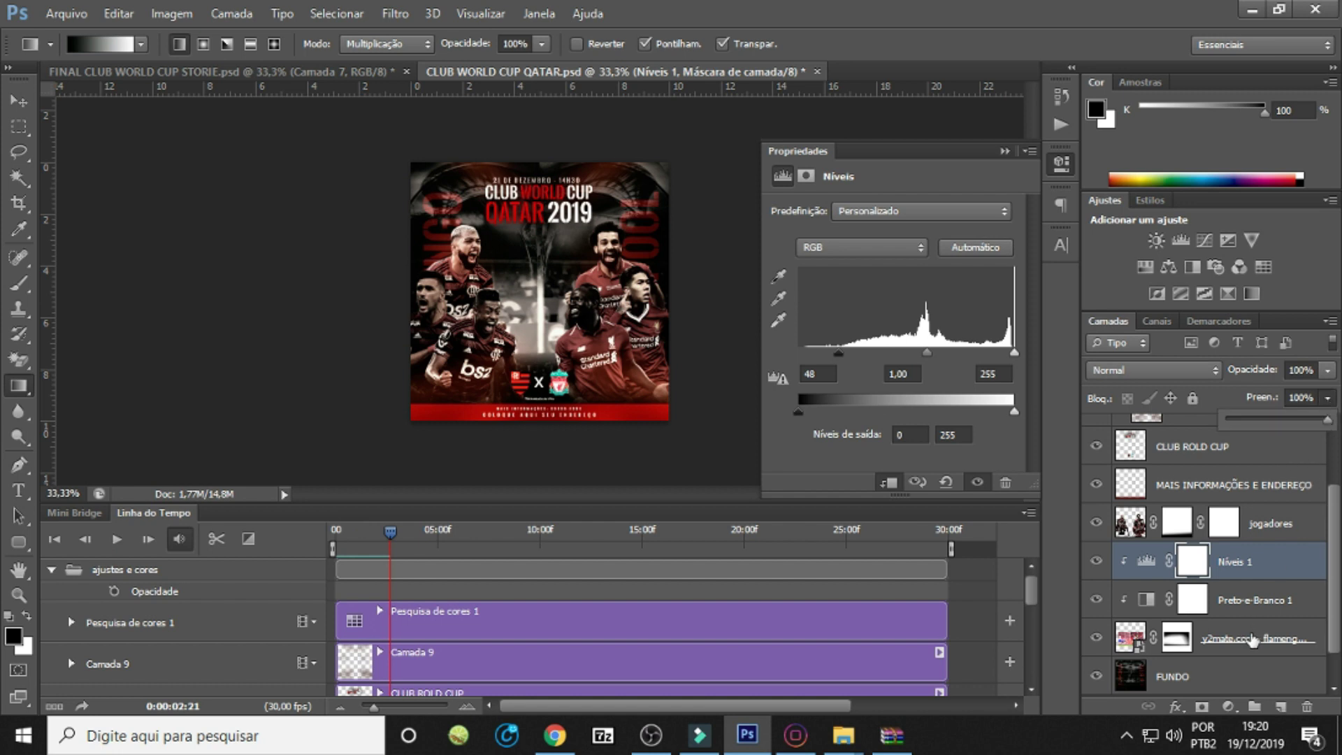
click(1252, 638)
click(1326, 397)
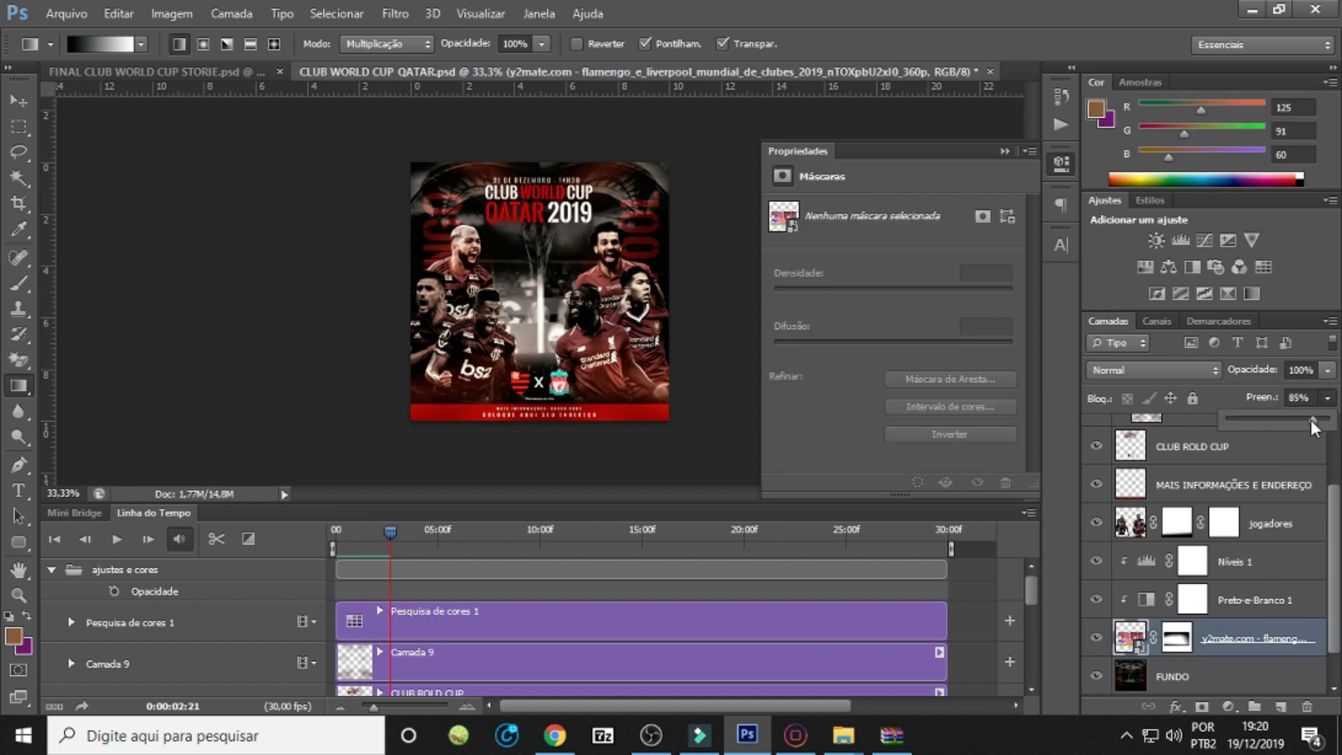
drag(1328, 418, 1295, 420)
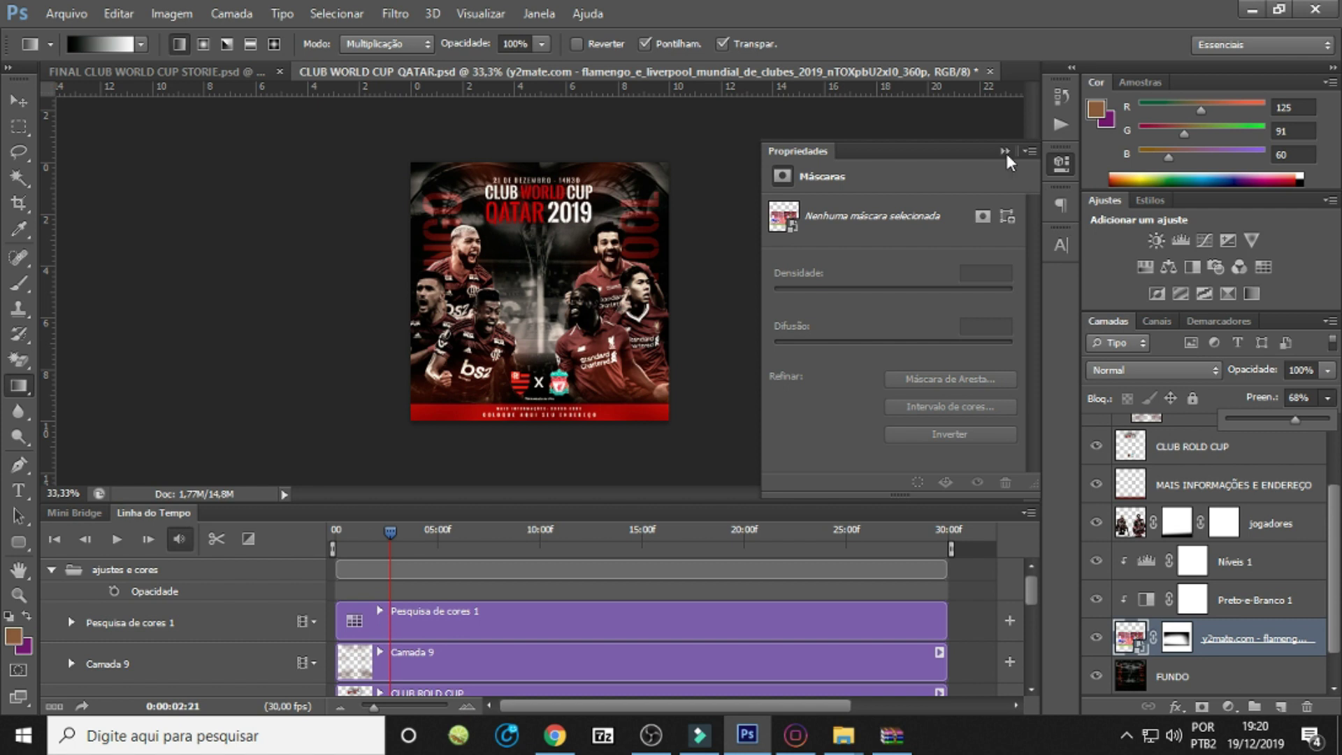
click(1004, 151)
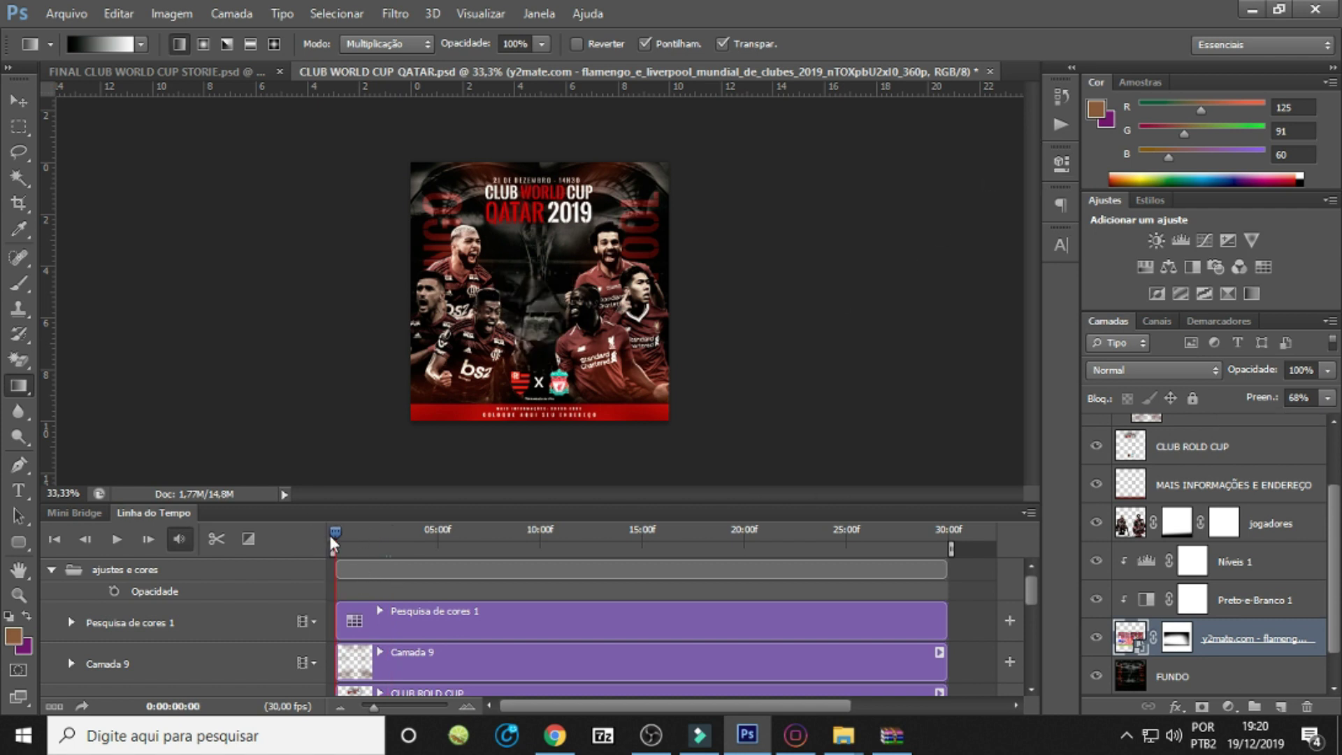
key(alt+Tab)
Place the STOCK-FILMBURN FREE! [HD] video into the poster above Níveis 1.
click(824, 433)
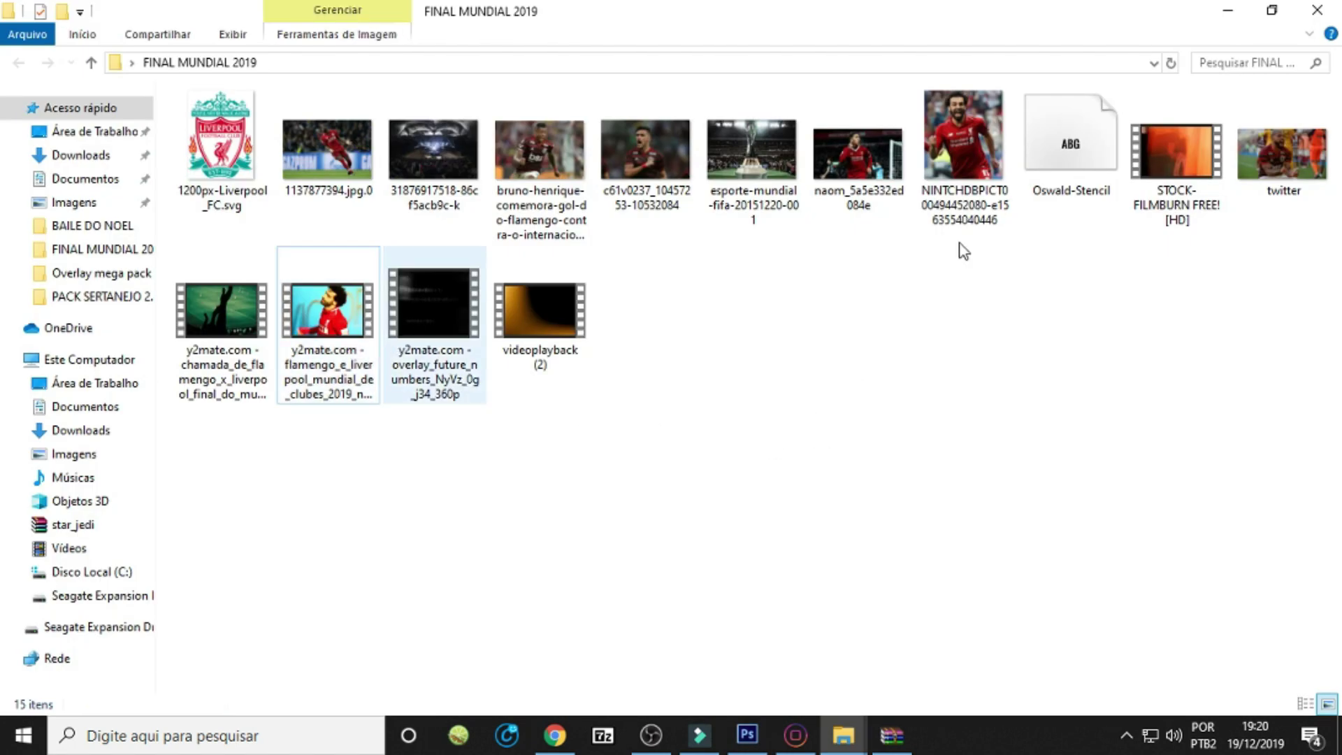
drag(1183, 170, 663, 530)
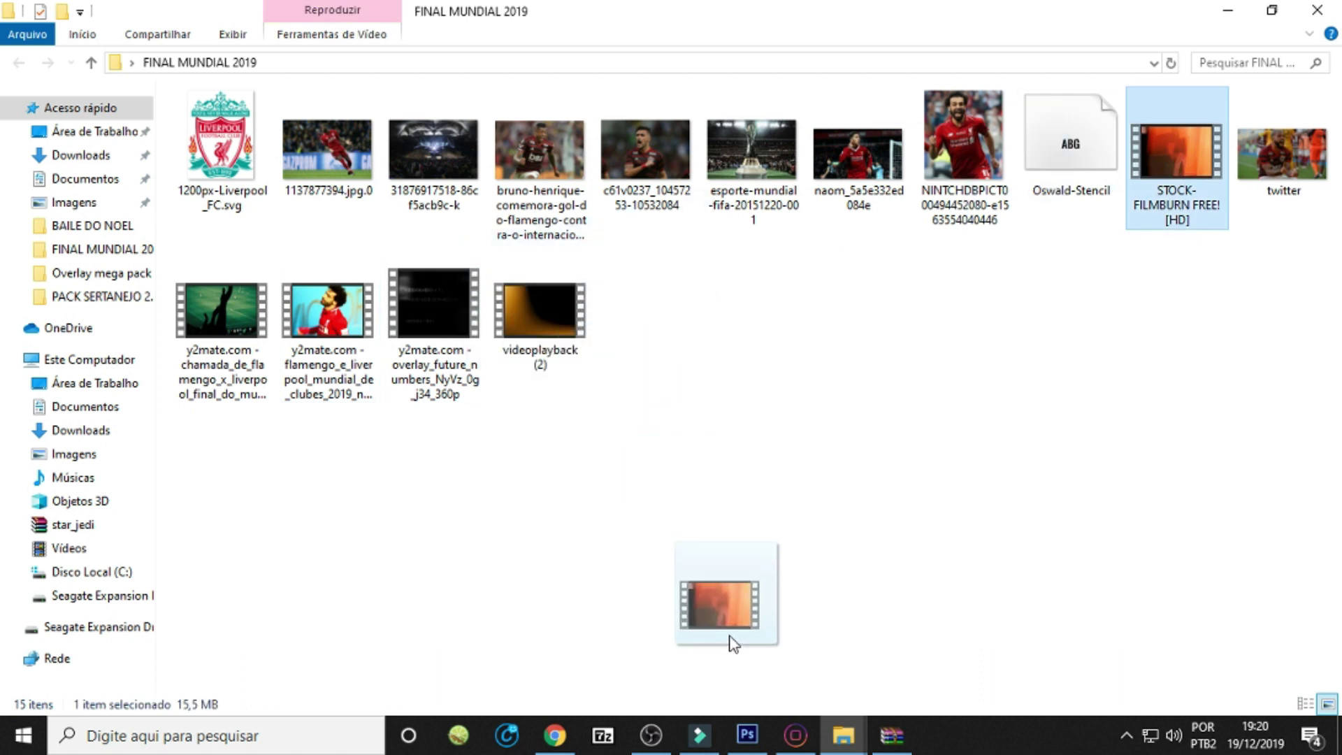
drag(664, 531, 616, 336)
key(Return)
drag(1205, 637, 1219, 572)
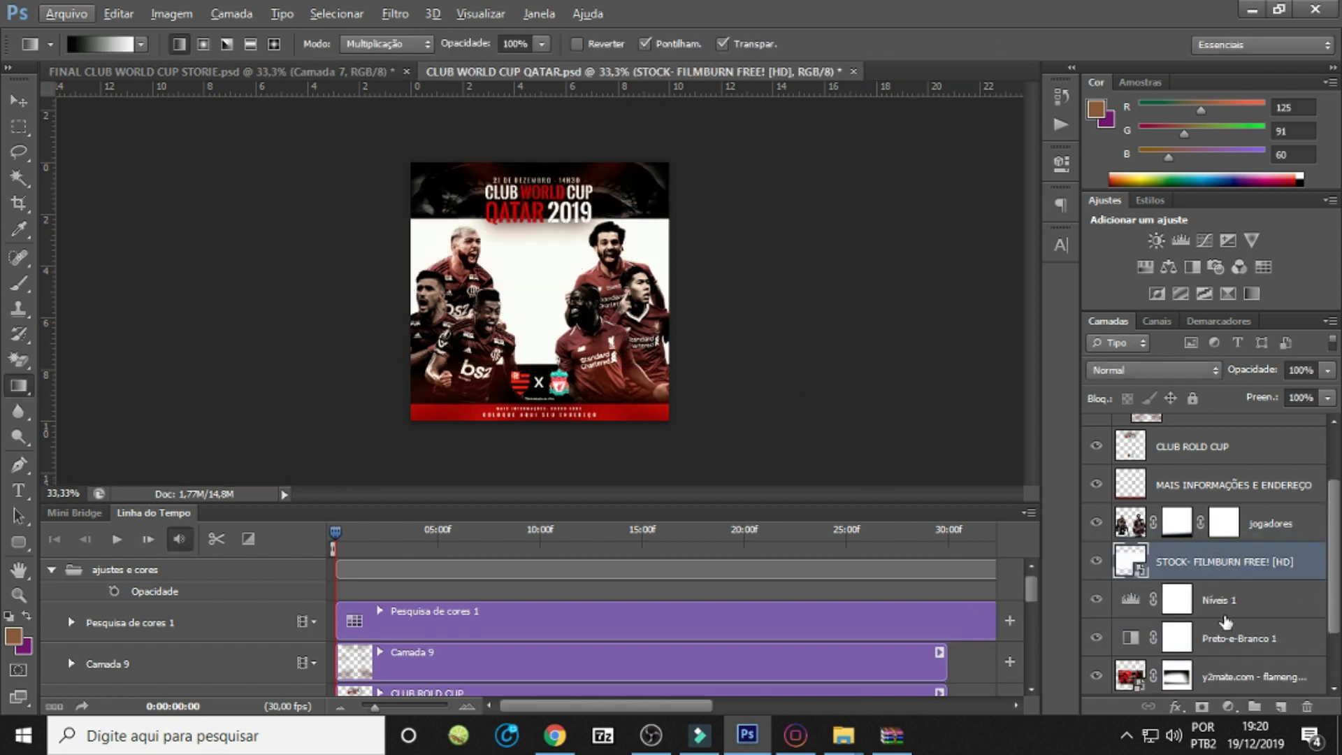
Re-clip Níveis 1 and Preto-e-Branco 1, and scale the film-burn layer to cover the poster.
alt+click(1237, 619)
alt+click(1242, 657)
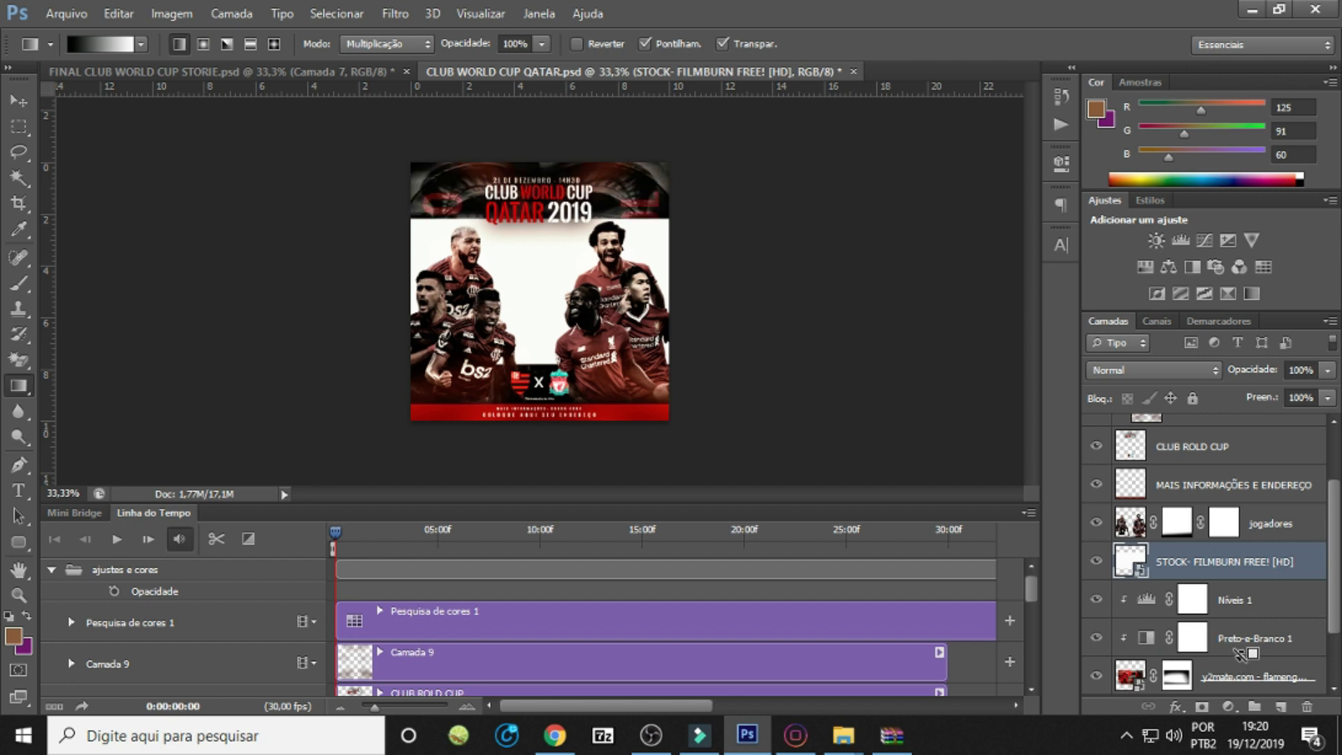
key(ctrl+t)
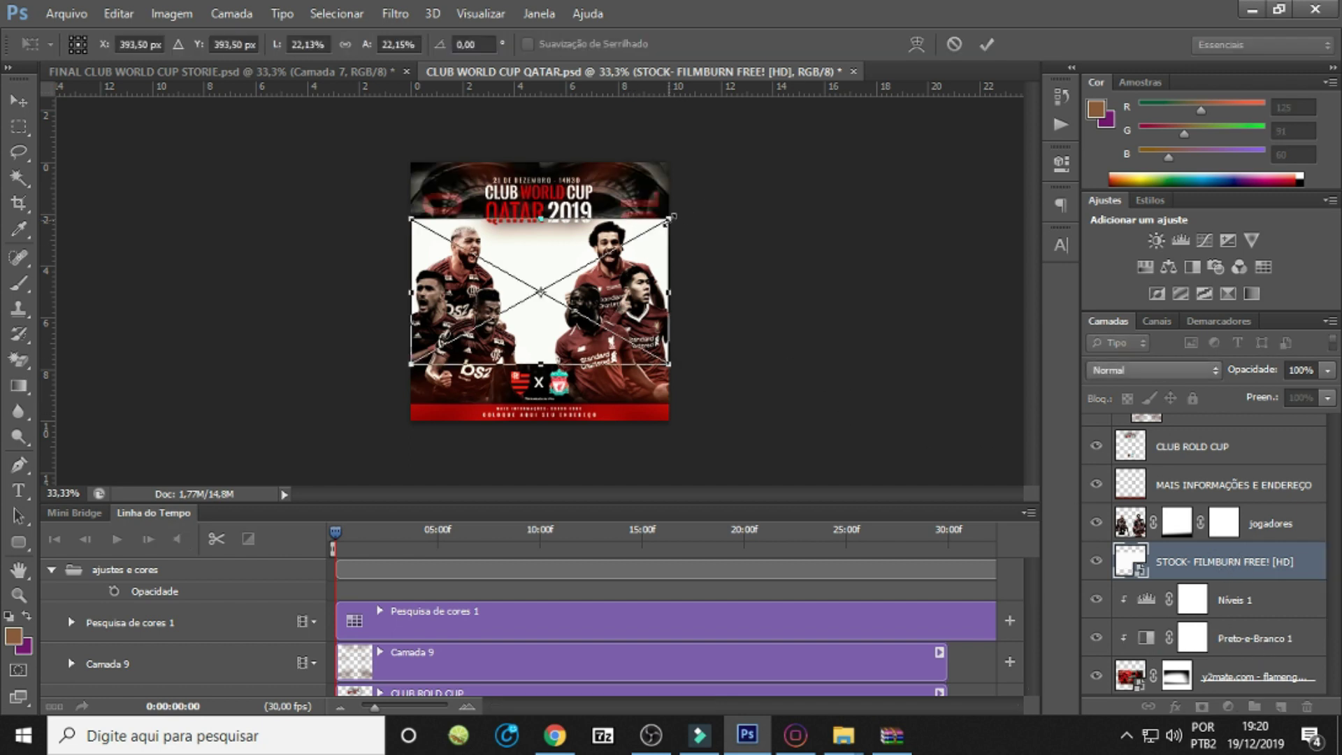
drag(669, 163, 847, 100)
mouse_move(670, 244)
mouse_down()
mouse_move(689, 253)
mouse_move(644, 274)
mouse_up()
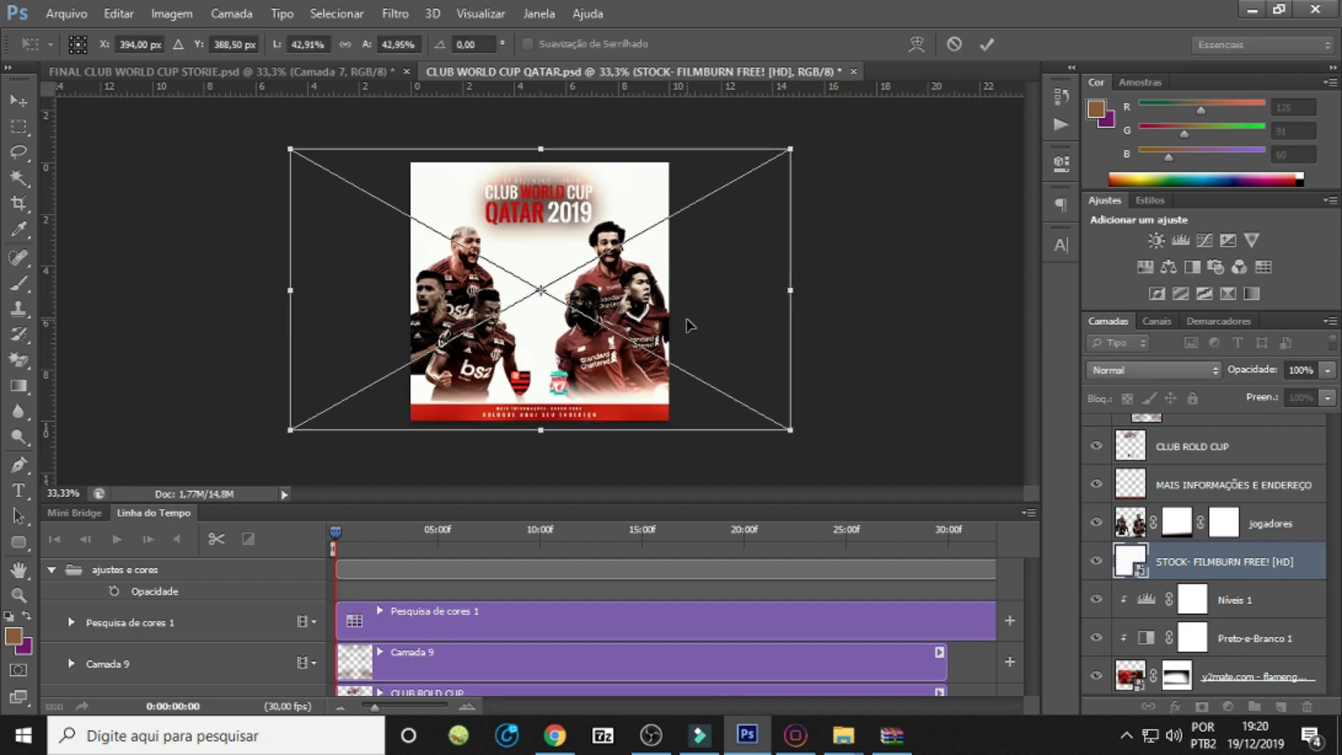
key(Return)
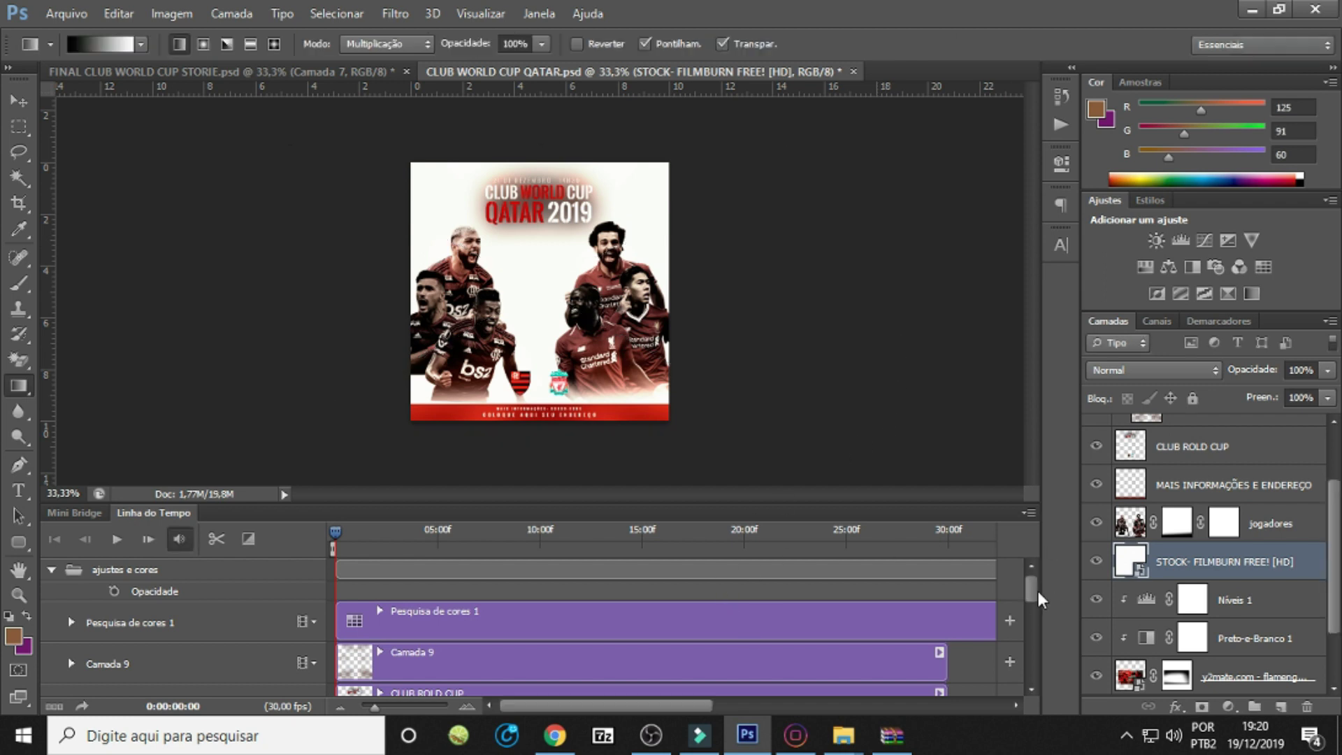
Split the film-burn clip at 30 seconds and delete the leftover piece.
drag(1038, 594, 1028, 679)
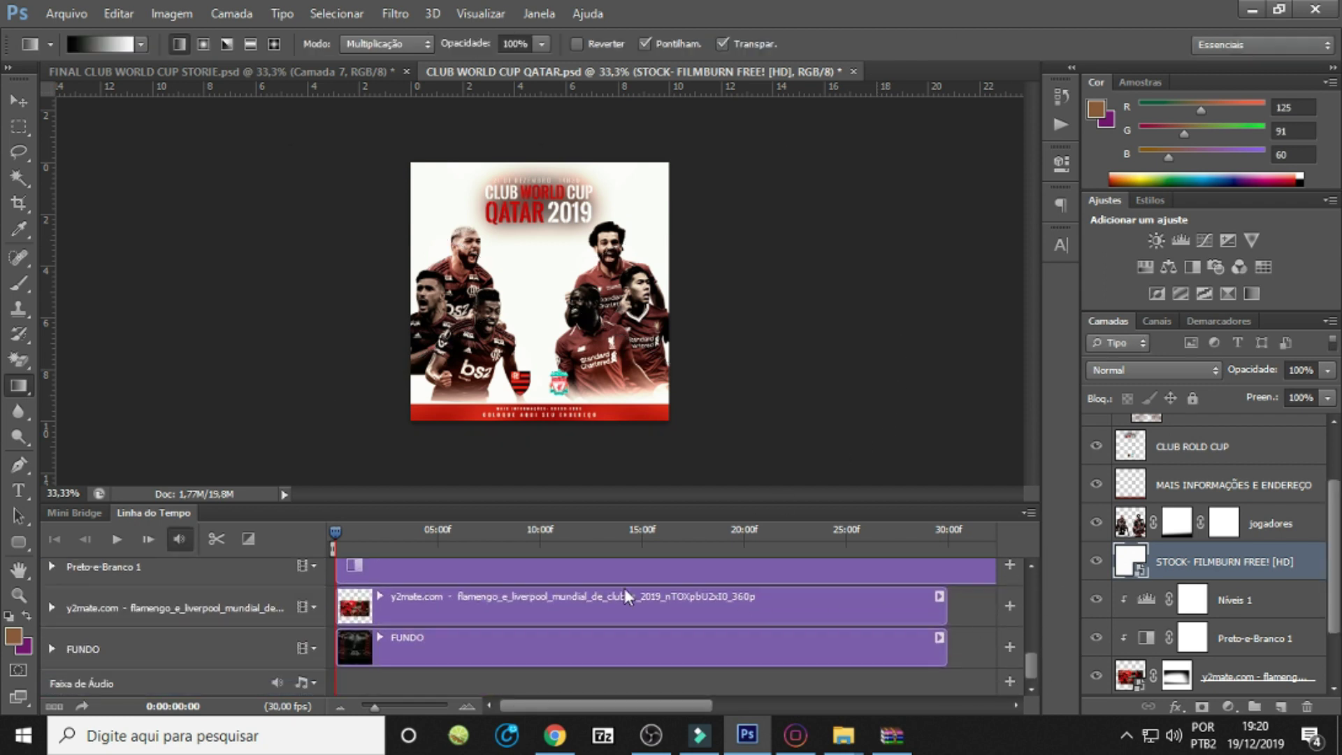
drag(336, 529, 916, 531)
click(952, 531)
mouse_move(497, 525)
mouse_down()
mouse_move(350, 524)
mouse_move(657, 531)
mouse_up()
drag(893, 543, 946, 539)
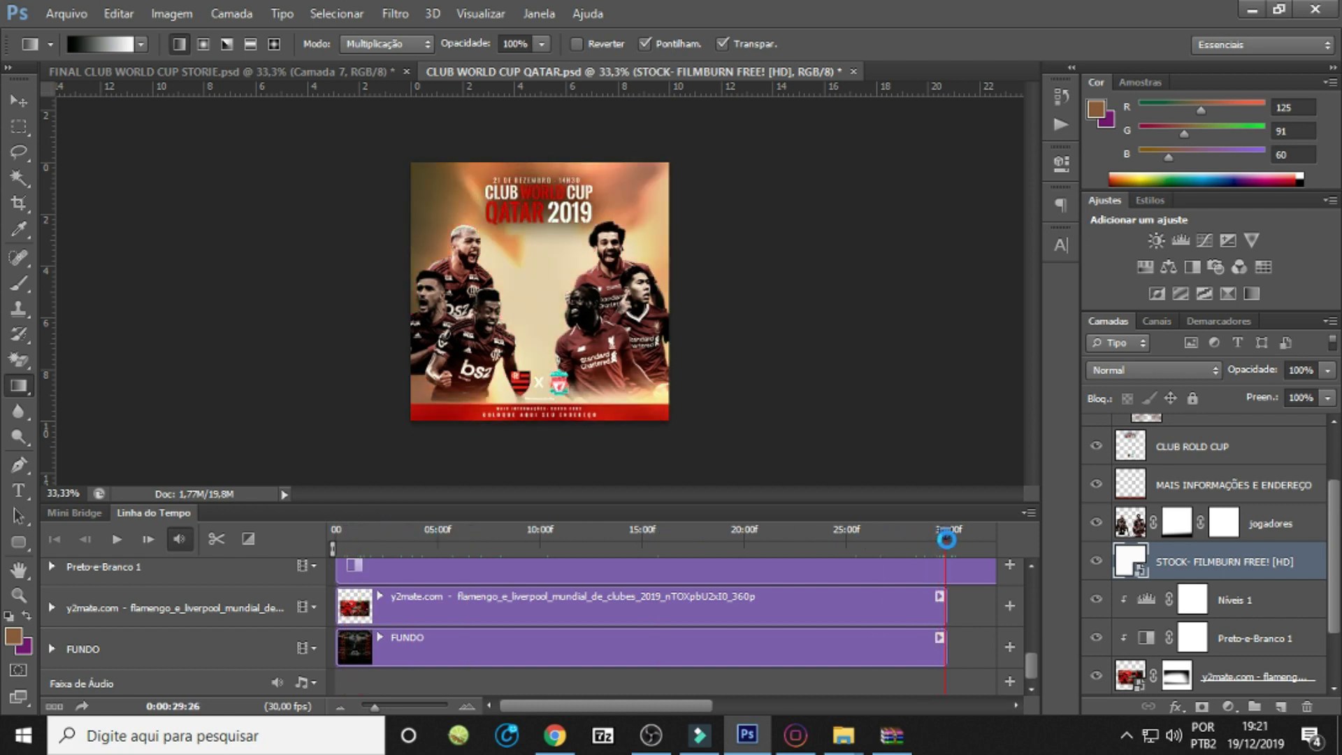
drag(1030, 657, 1029, 640)
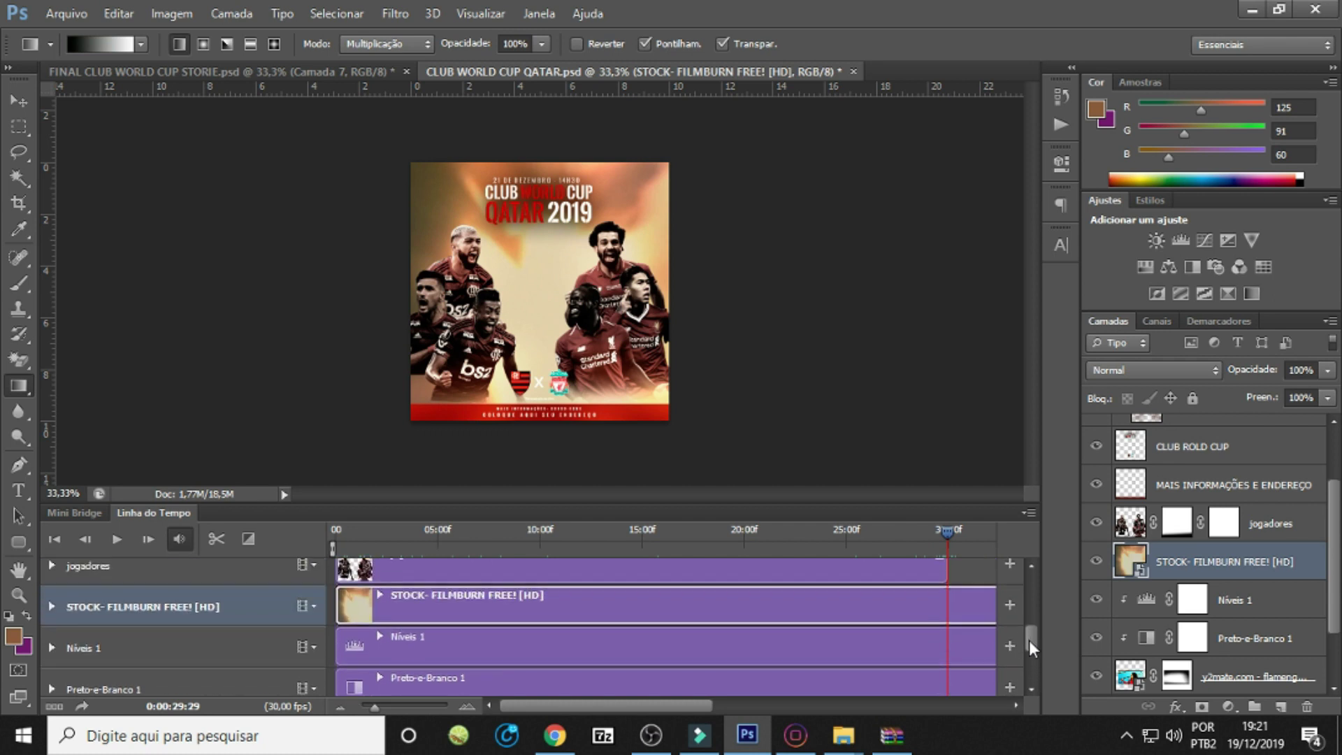
click(217, 539)
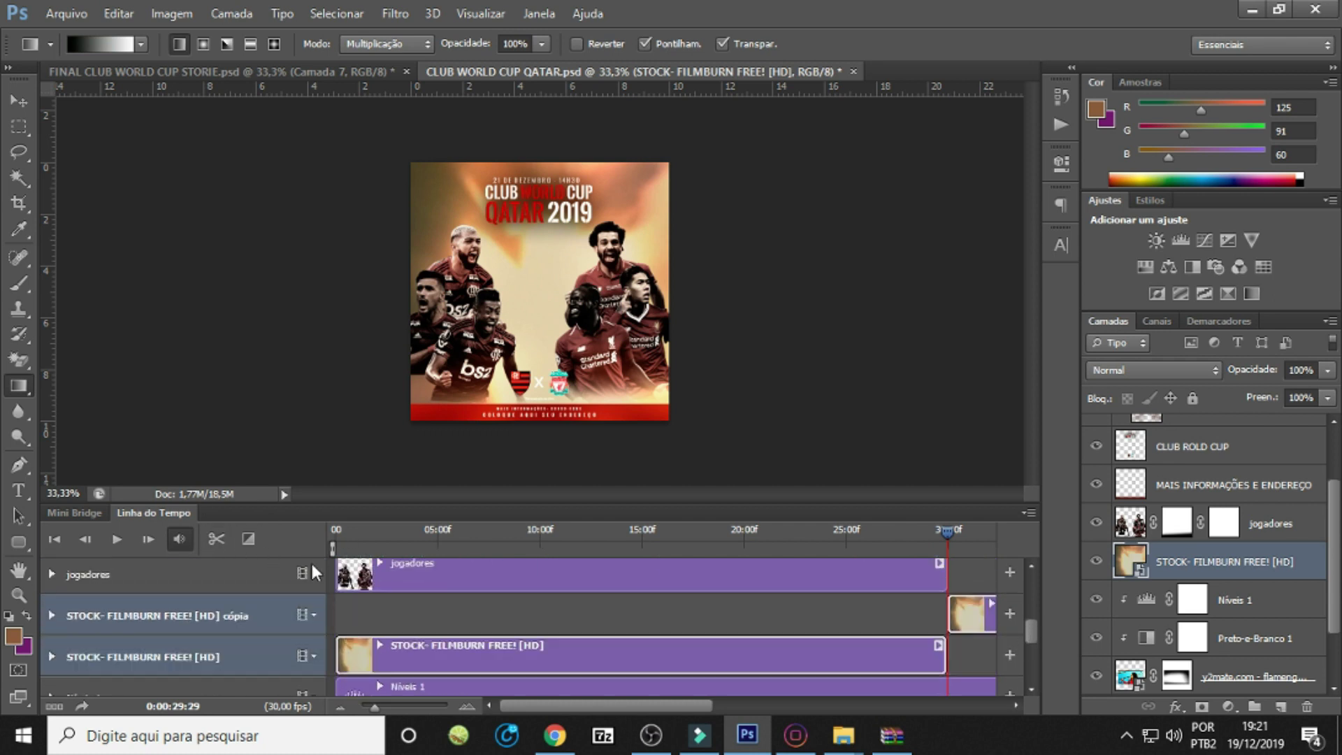
click(966, 611)
key(Delete)
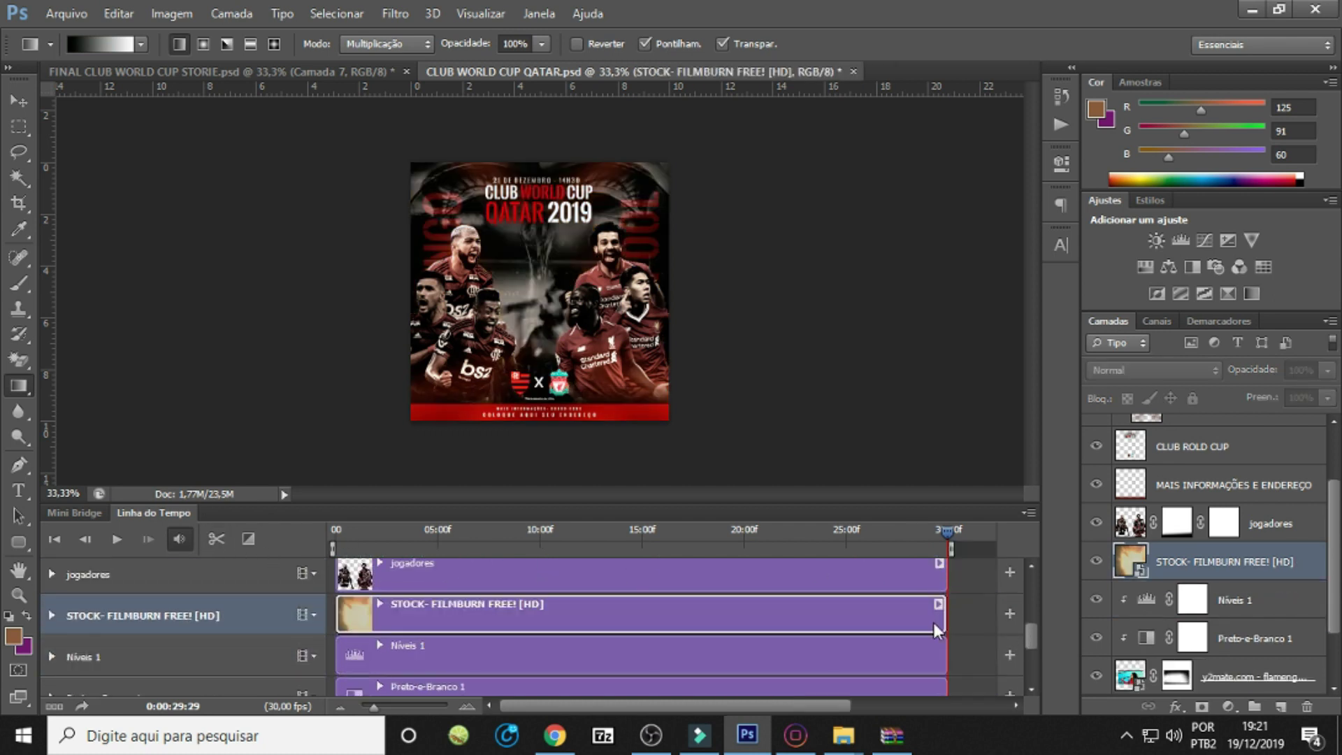
drag(946, 533, 525, 535)
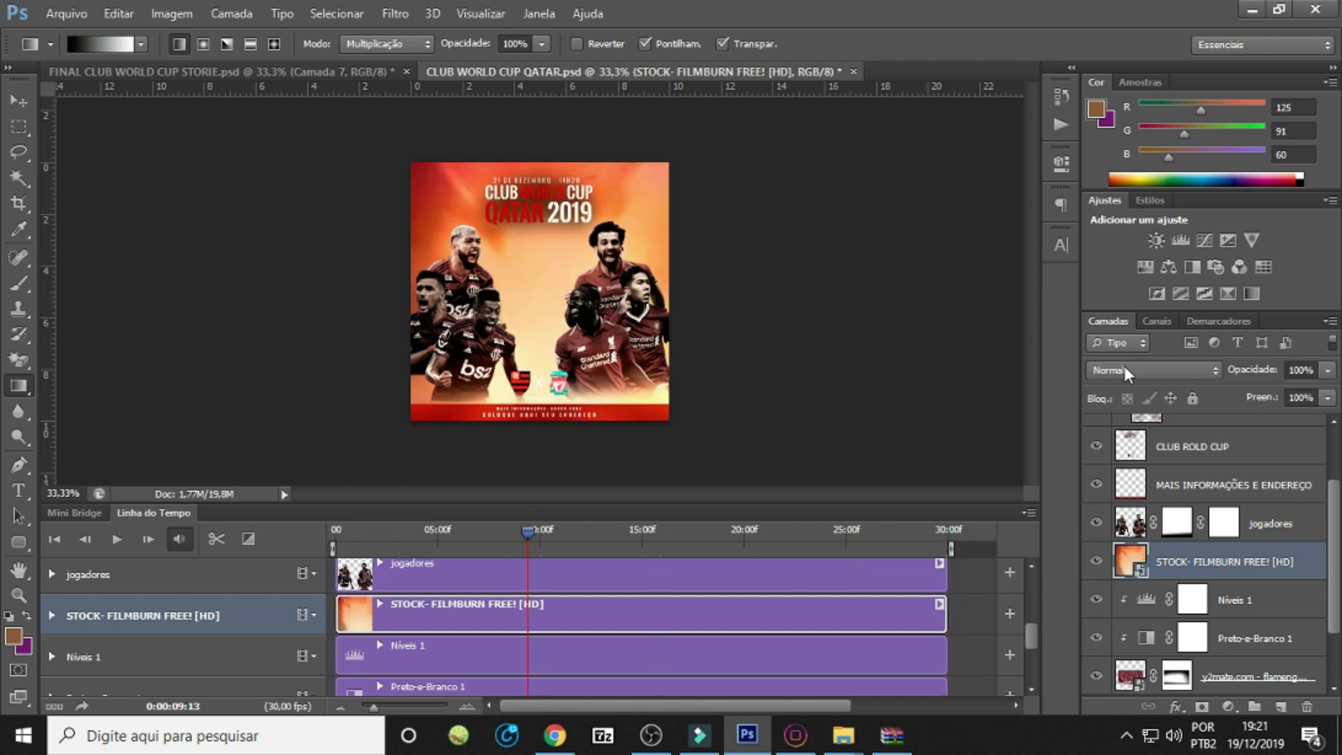
Set the film-burn layer's blend mode to Sobrepor and preview the animation.
click(1125, 372)
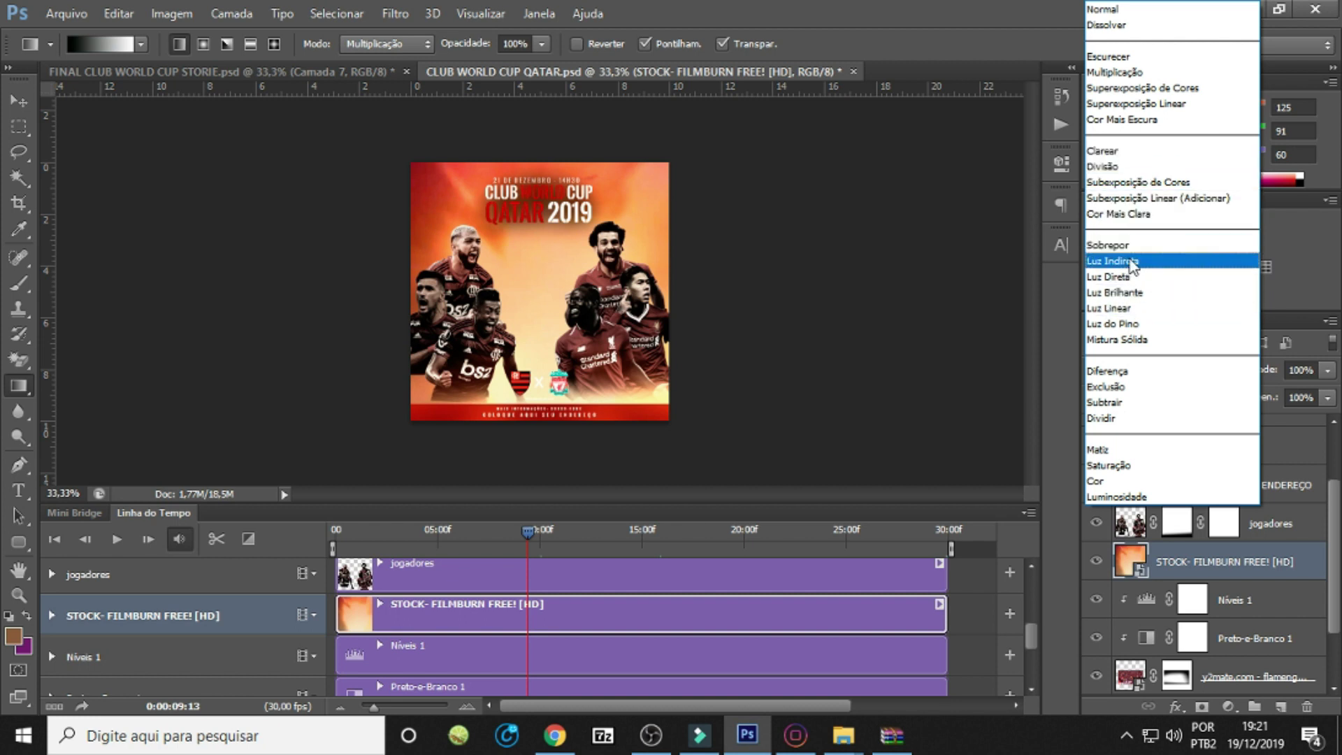
click(1117, 244)
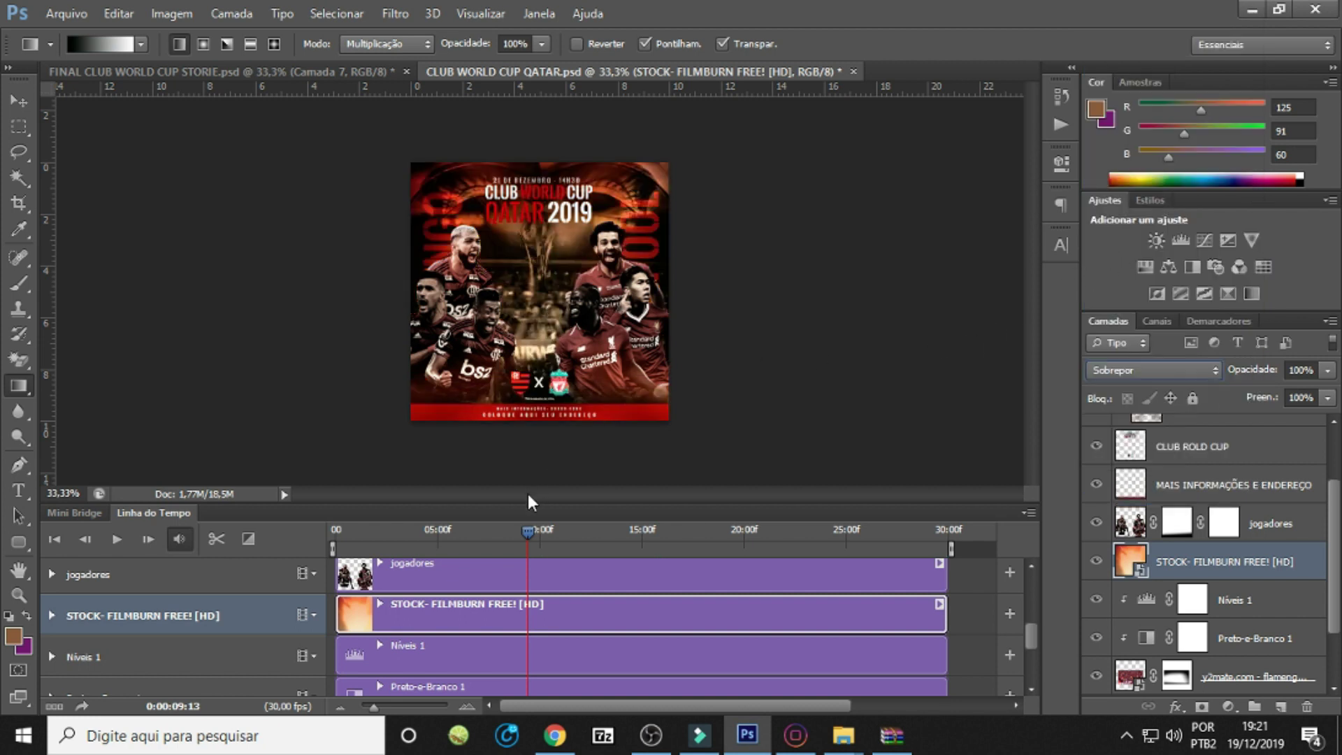
drag(526, 533, 277, 523)
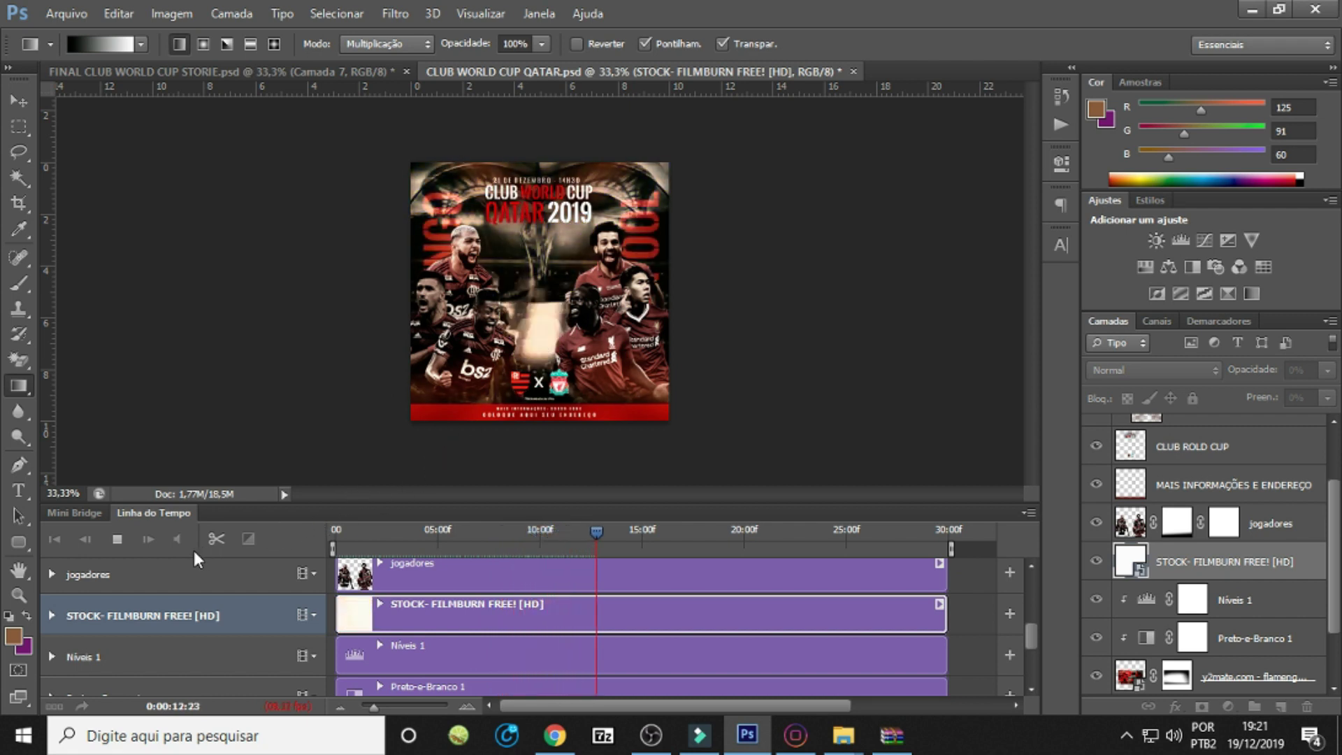
click(113, 540)
drag(605, 531, 317, 539)
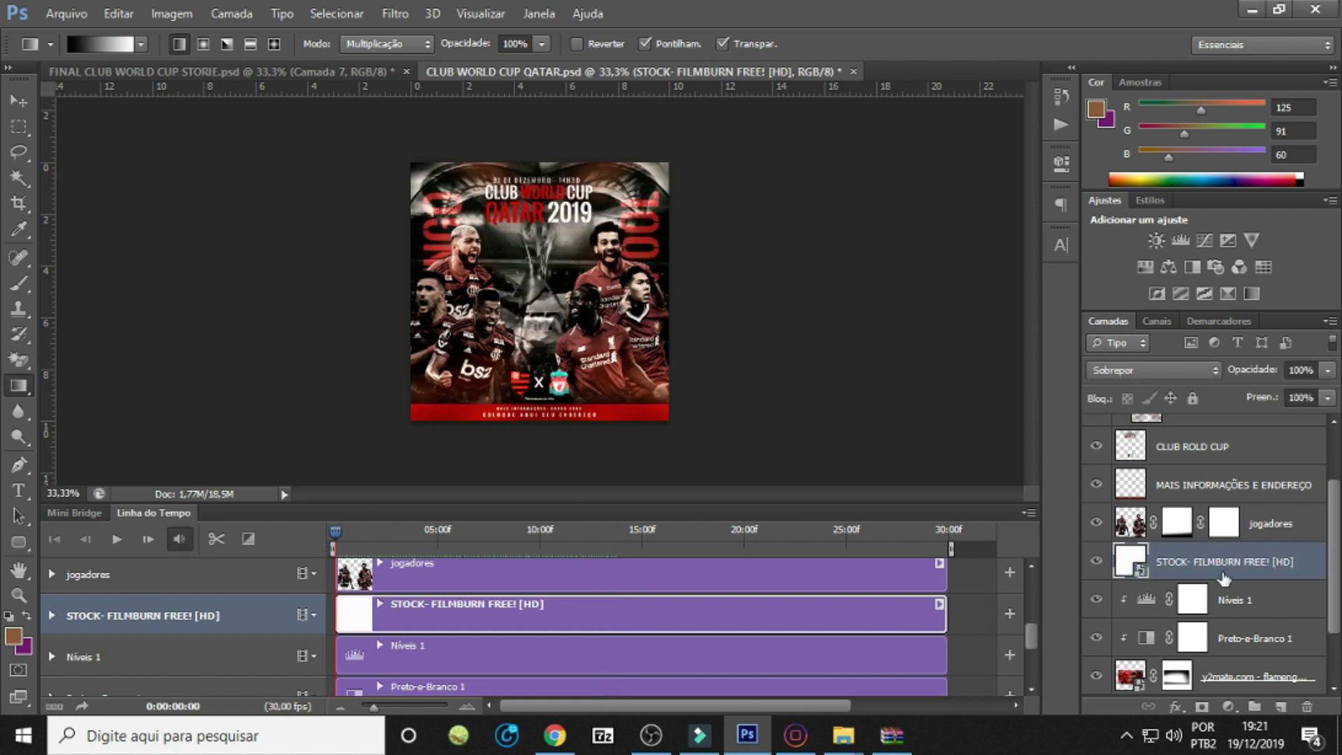
Reduce the film-burn layer's fill to 75%.
click(1326, 397)
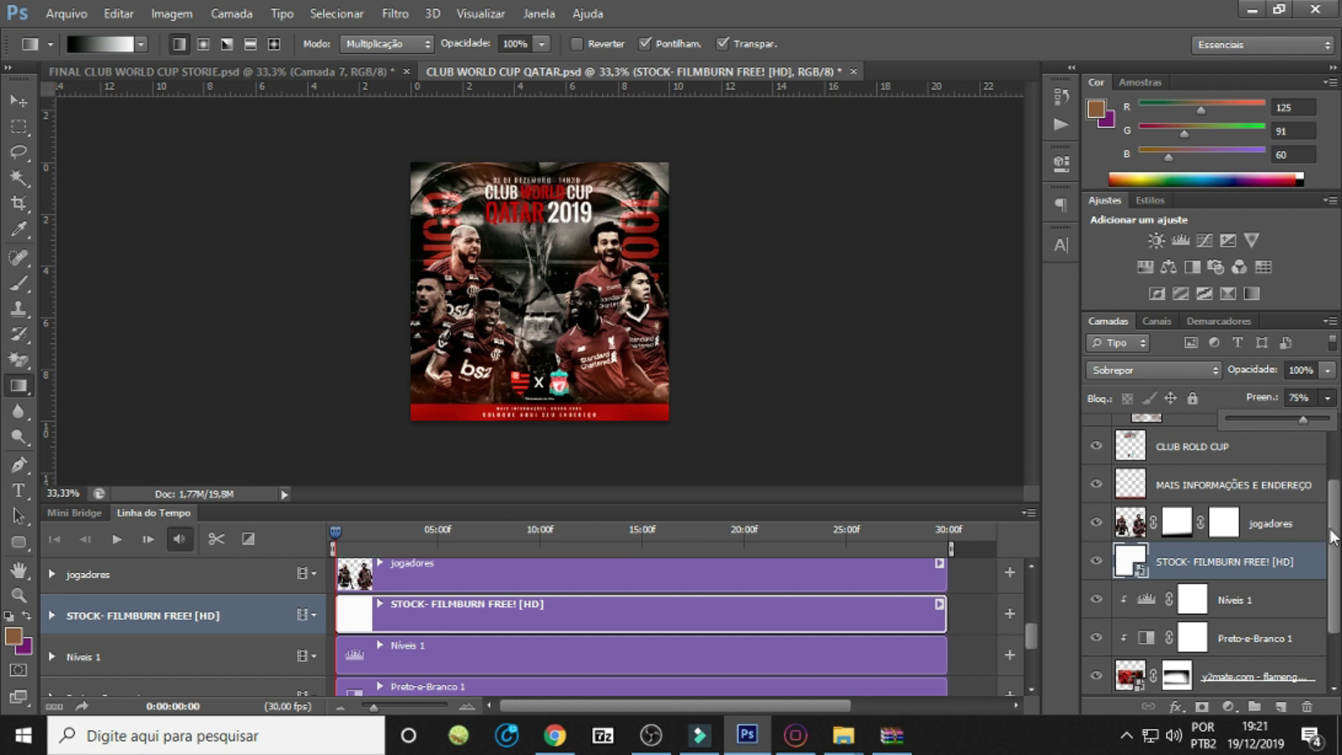
drag(1332, 537, 1330, 458)
click(1269, 431)
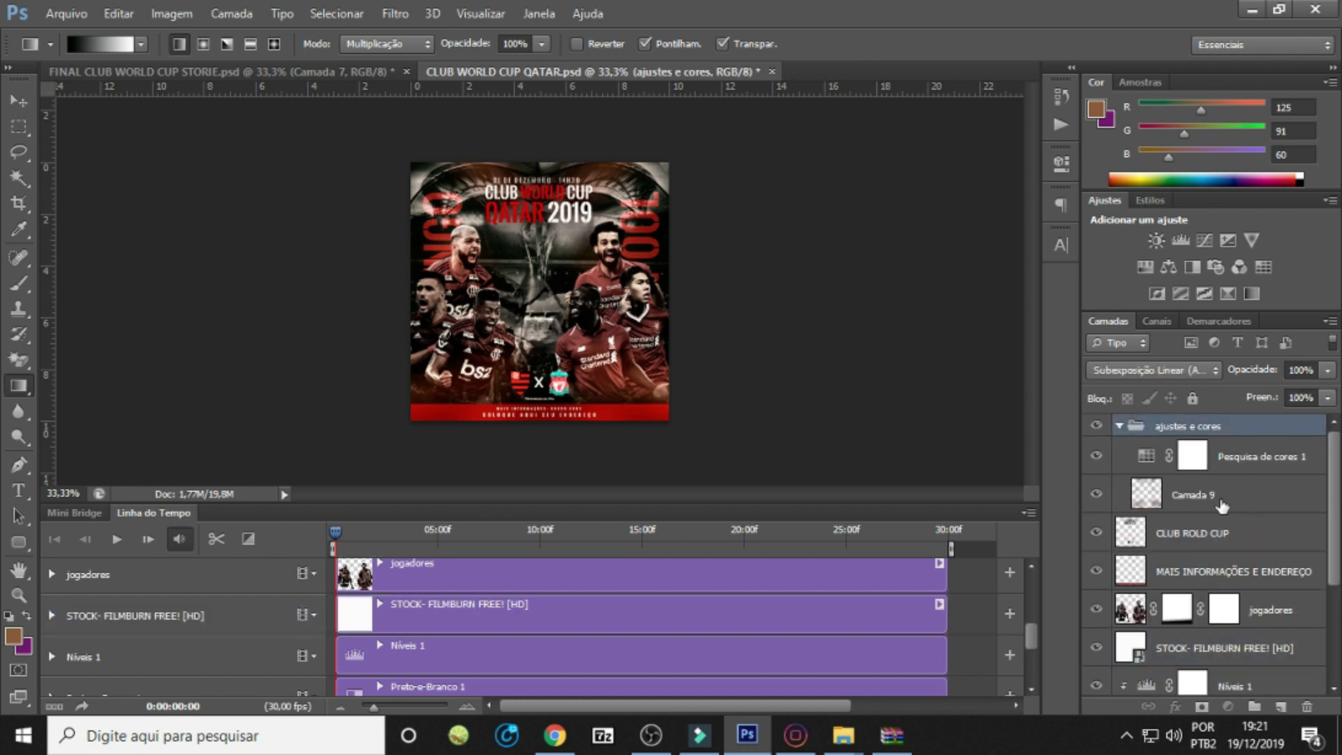
Place the videoplayback (2) clip into the poster, enlarged and centred to cover the canvas.
key(alt+Tab)
mouse_move(540, 311)
mouse_down()
mouse_move(702, 576)
mouse_move(832, 366)
mouse_up()
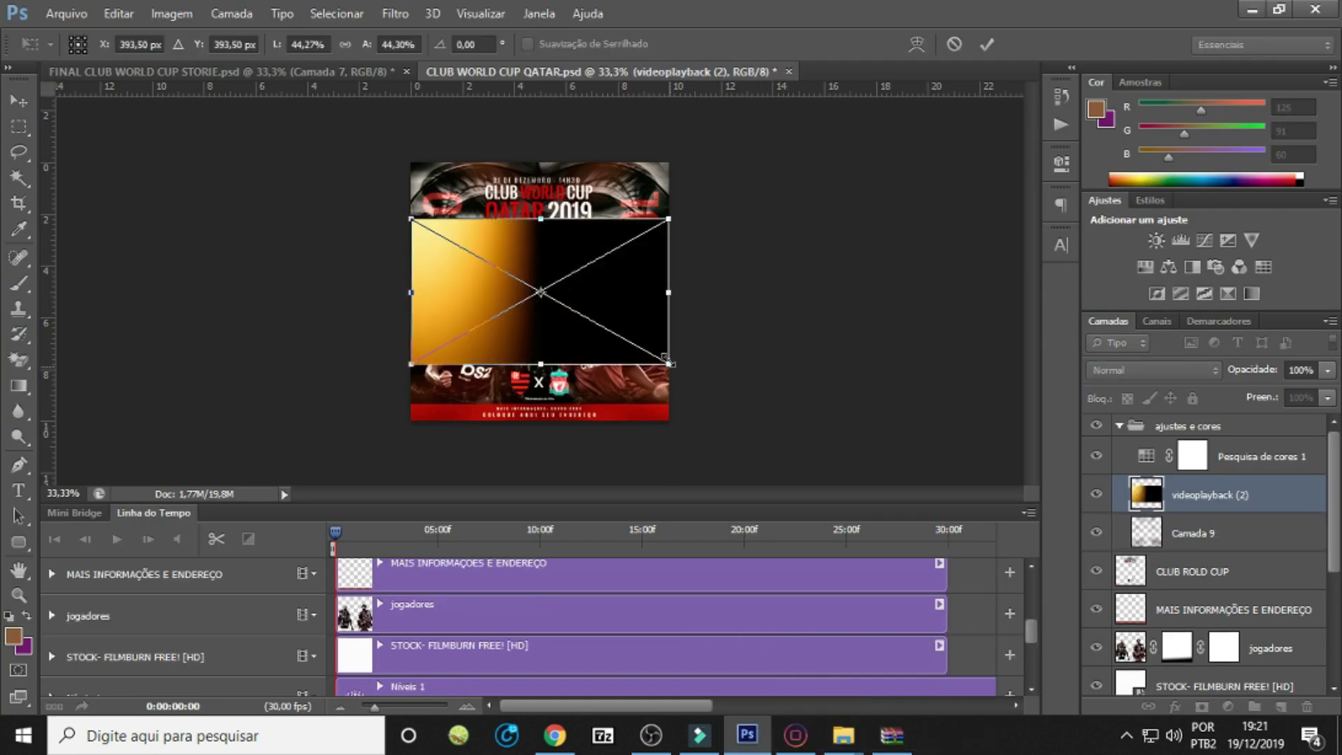
drag(668, 222, 954, 98)
drag(803, 212, 650, 290)
key(Return)
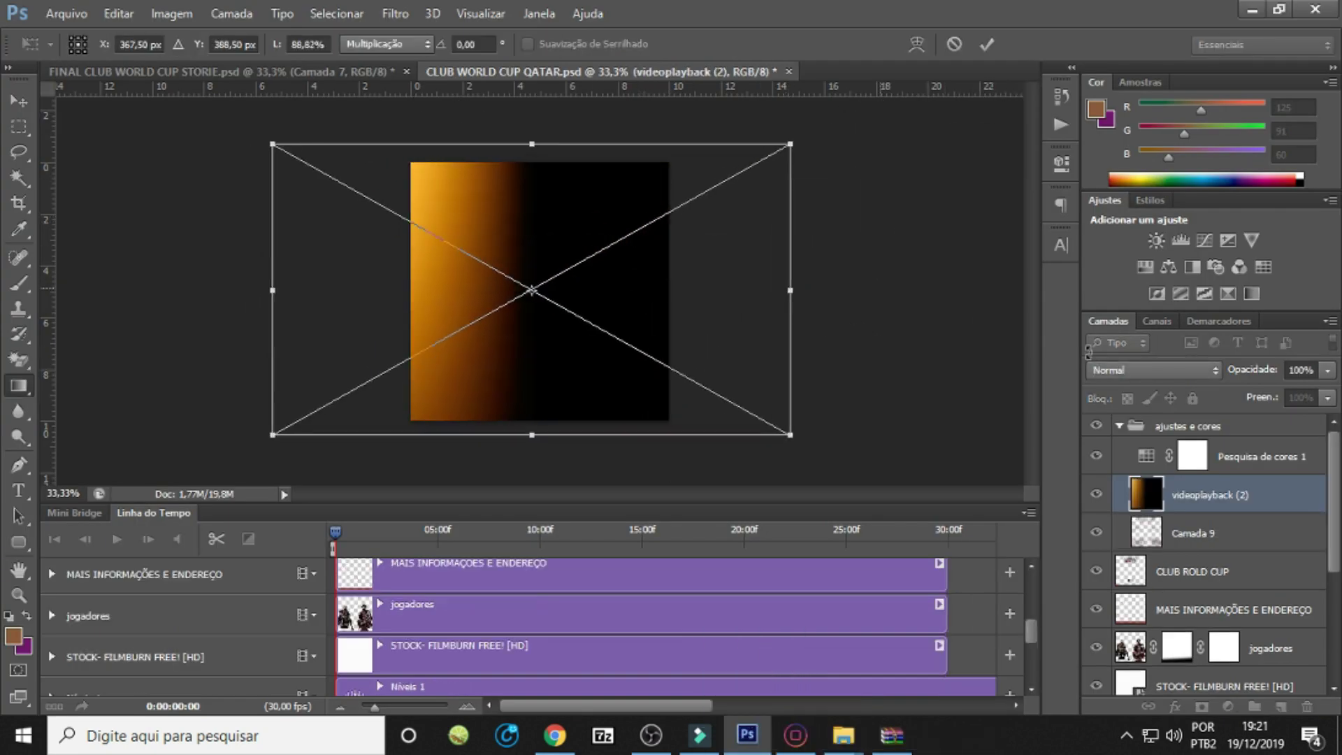
Blend the clip in Linear Dodge (Add) and trim its end to match the other clips.
click(1132, 370)
click(1160, 204)
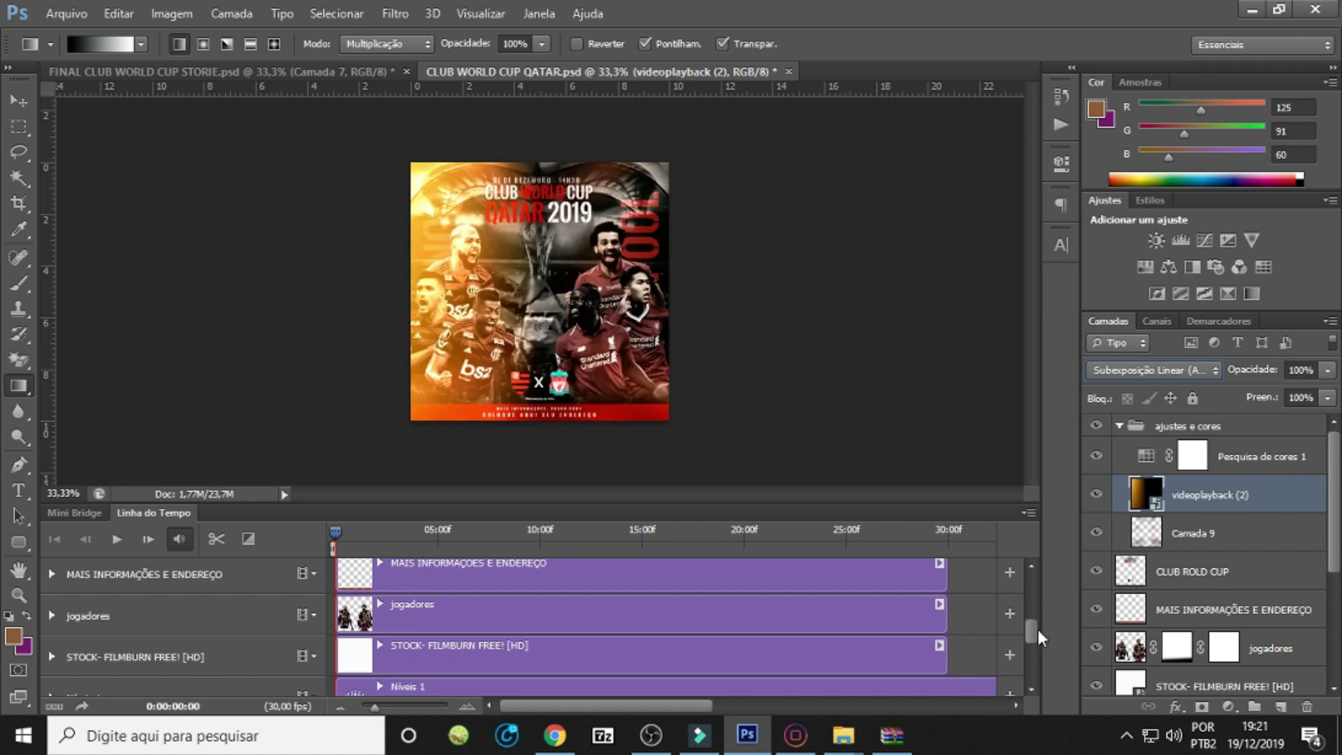
drag(1032, 632, 1033, 546)
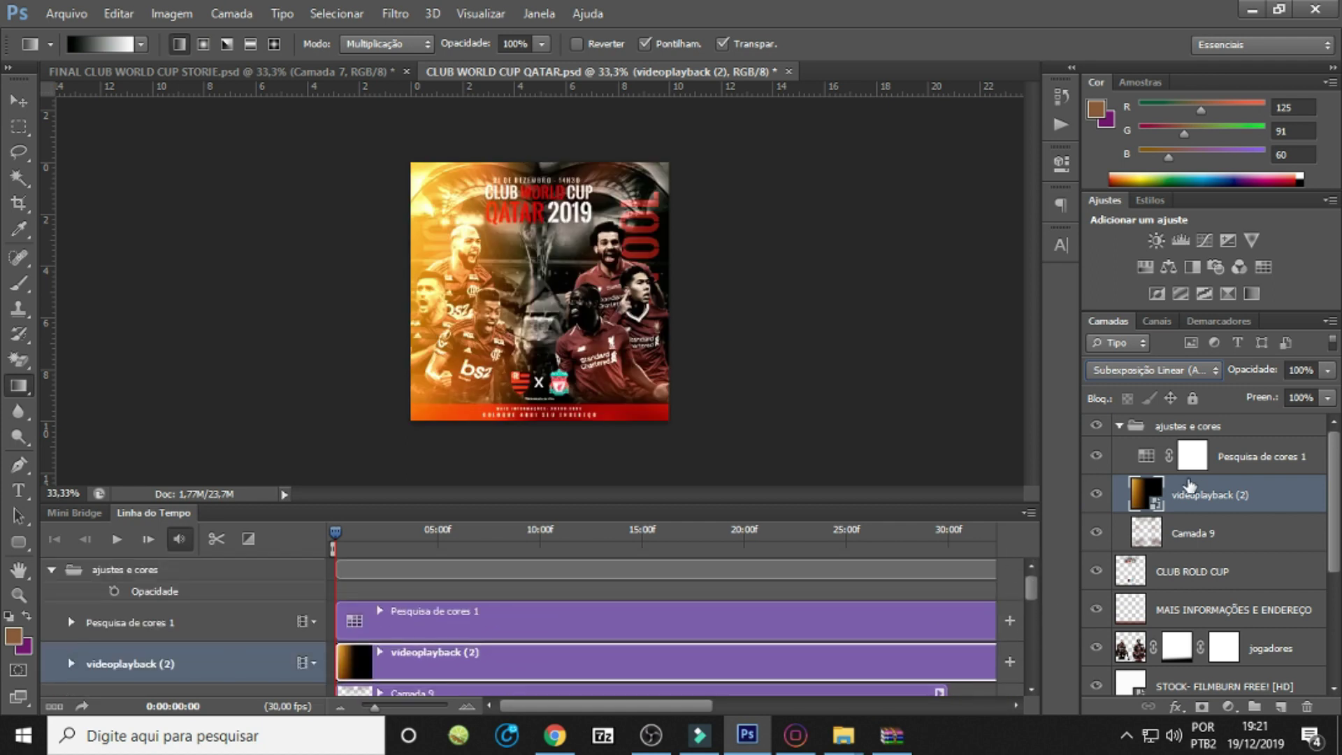
drag(618, 711, 845, 707)
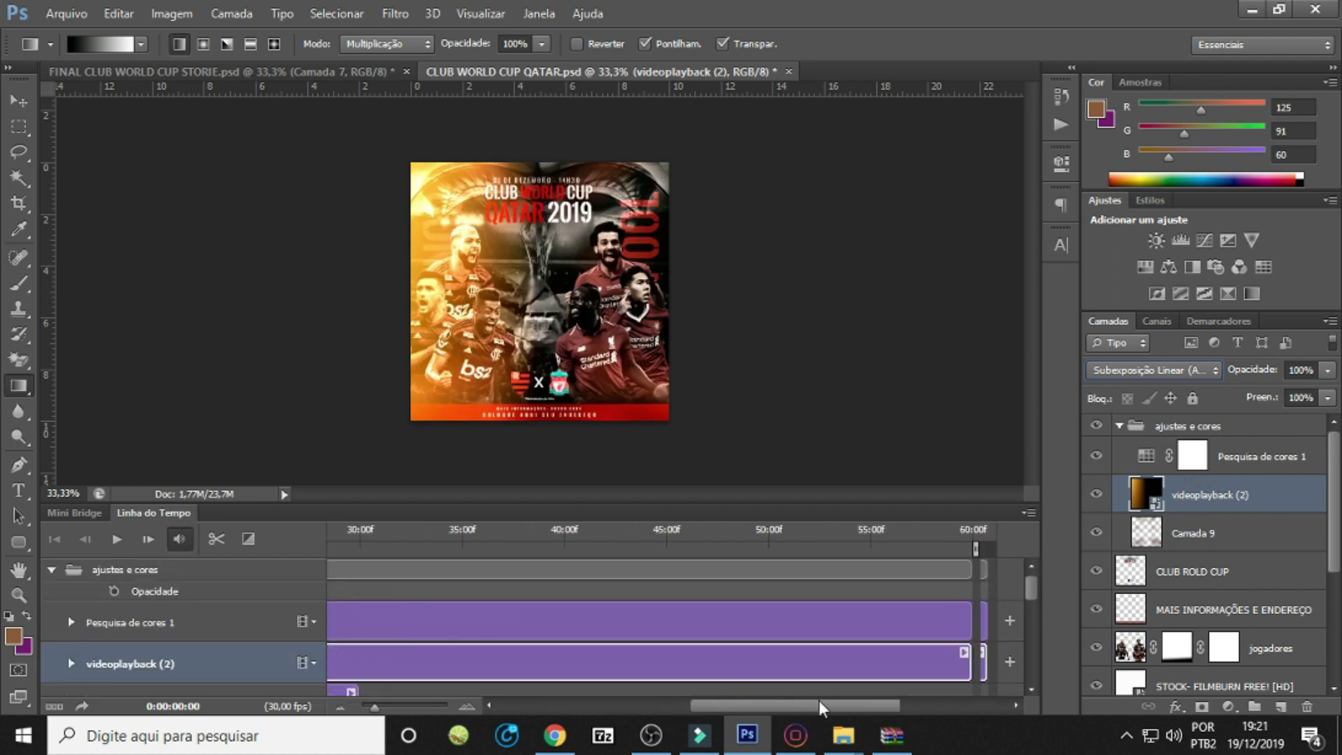
drag(819, 662, 506, 653)
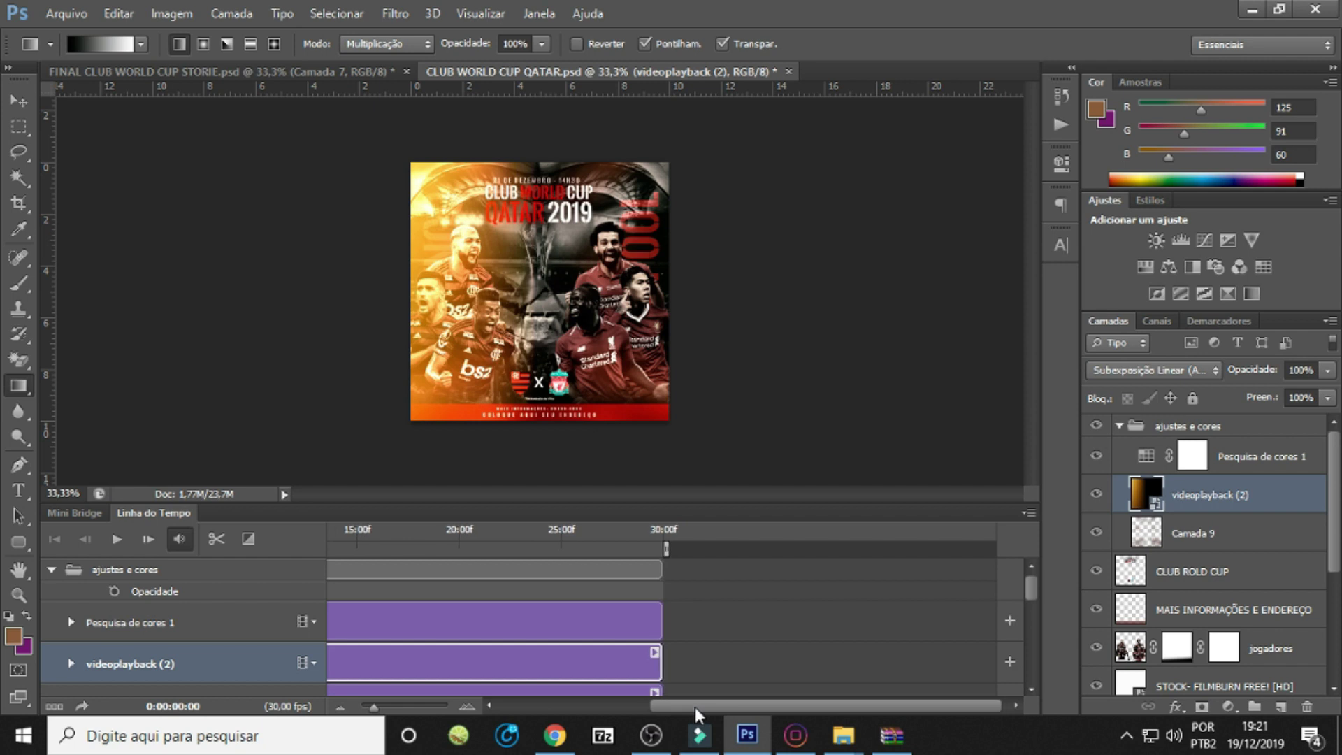
drag(696, 713, 547, 712)
Preview the animation, then rewind to the start of the timeline.
click(115, 540)
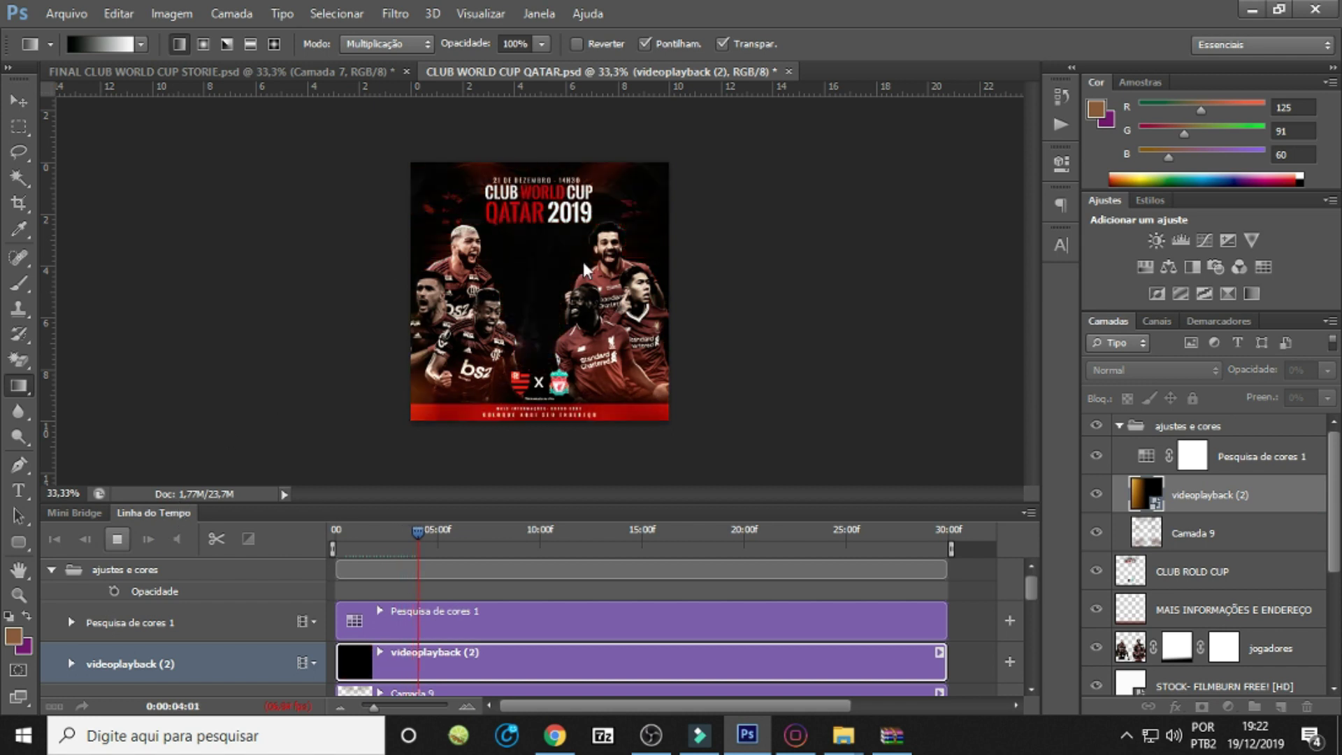
key(space)
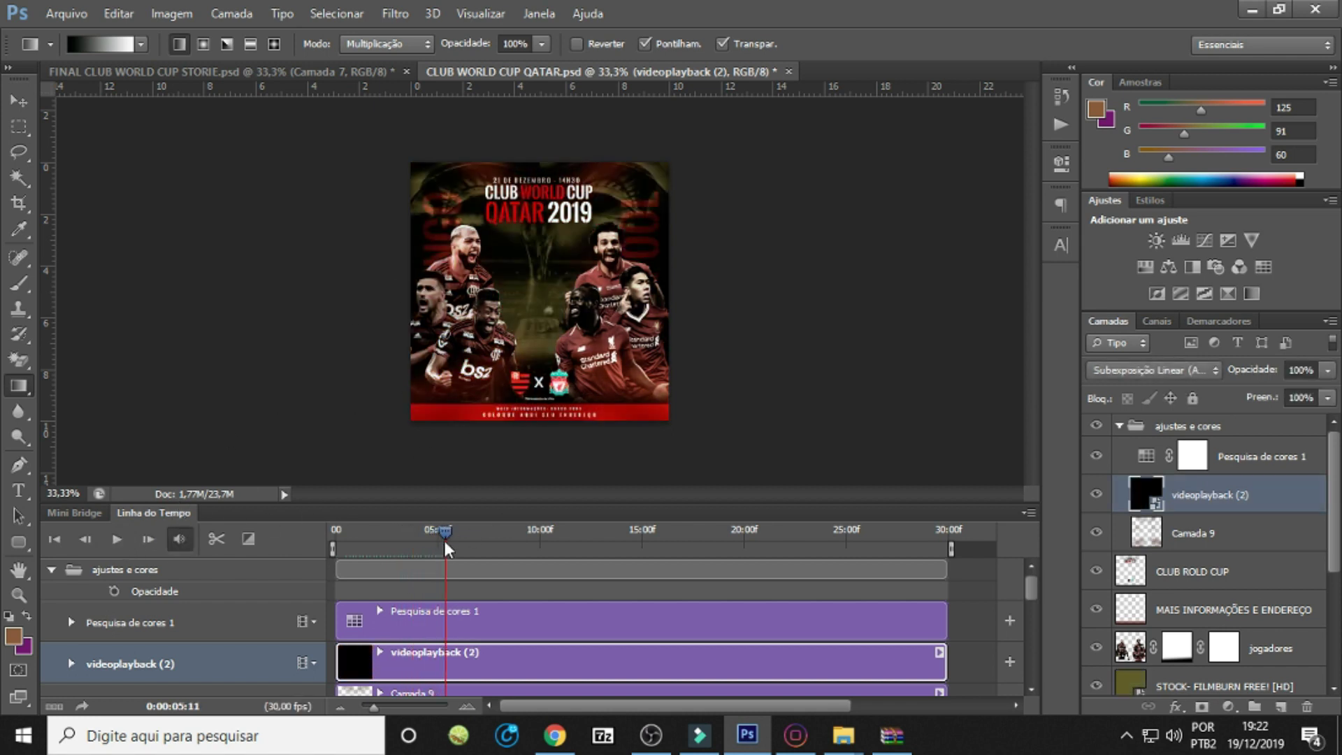
click(328, 523)
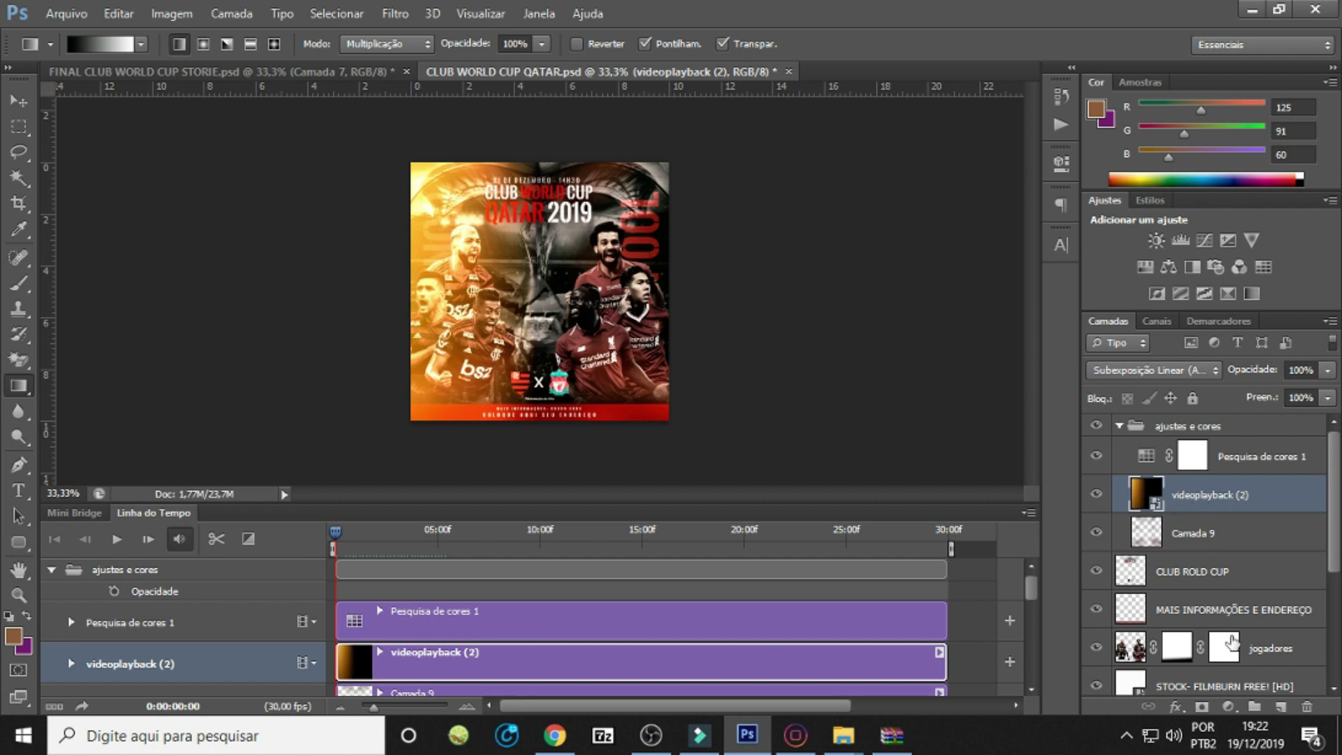
click(1229, 707)
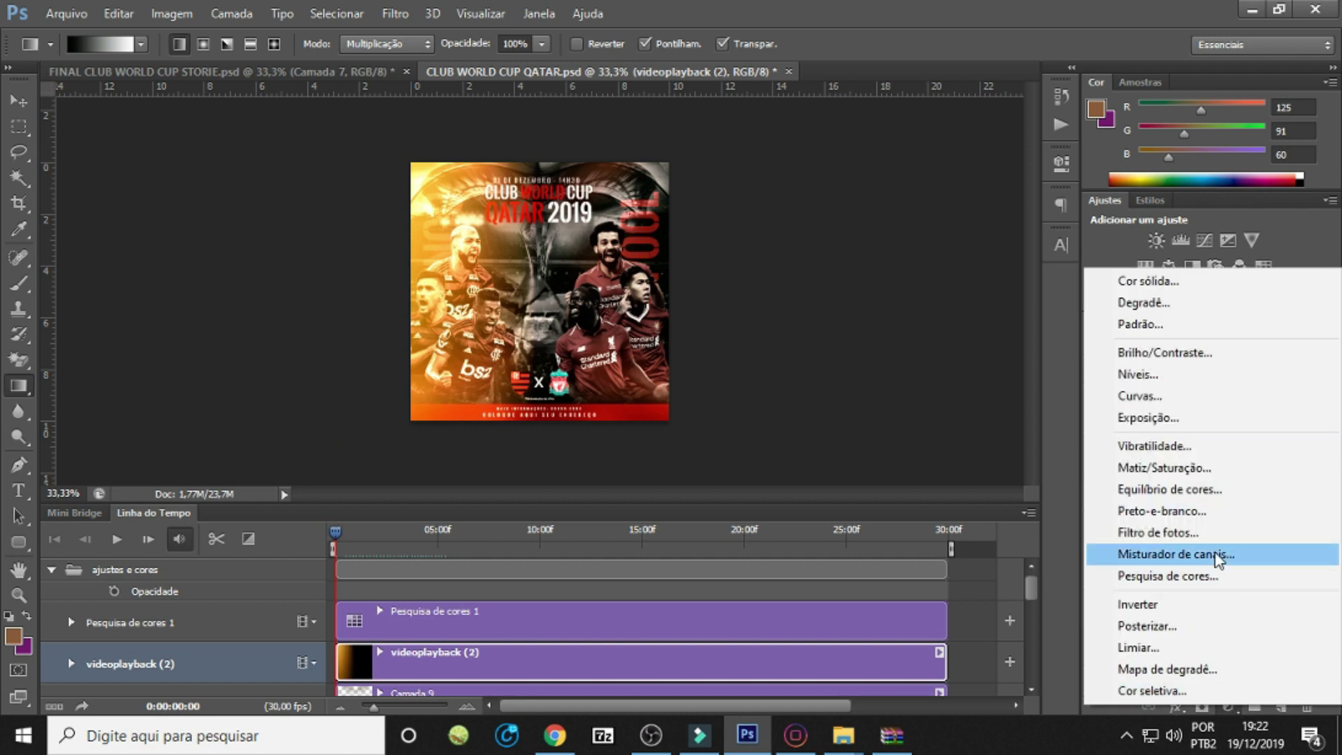
Add a Hue/Saturation adjustment clipped to videoplayback (2): Hue -30, Saturation +14, Lightness -61.
click(1188, 468)
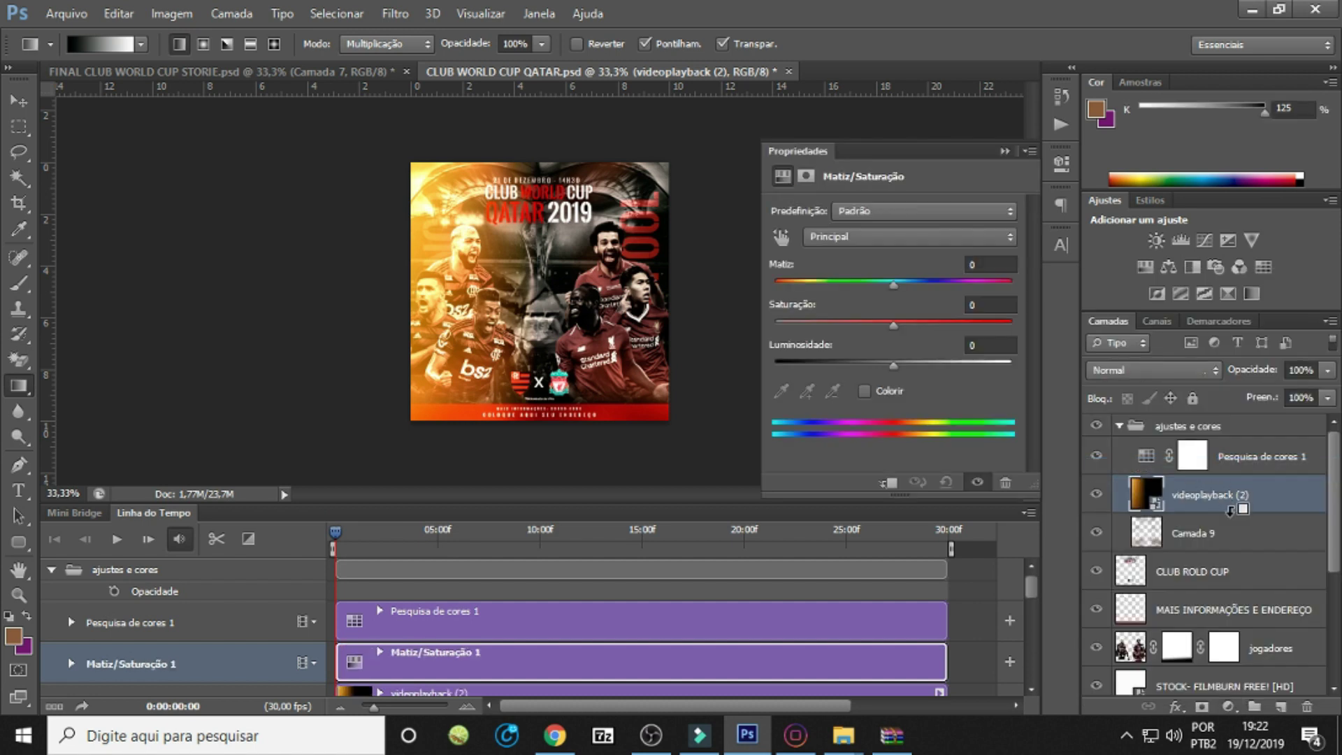
alt+click(1237, 510)
mouse_move(902, 293)
mouse_down()
mouse_move(848, 300)
mouse_move(861, 300)
mouse_up()
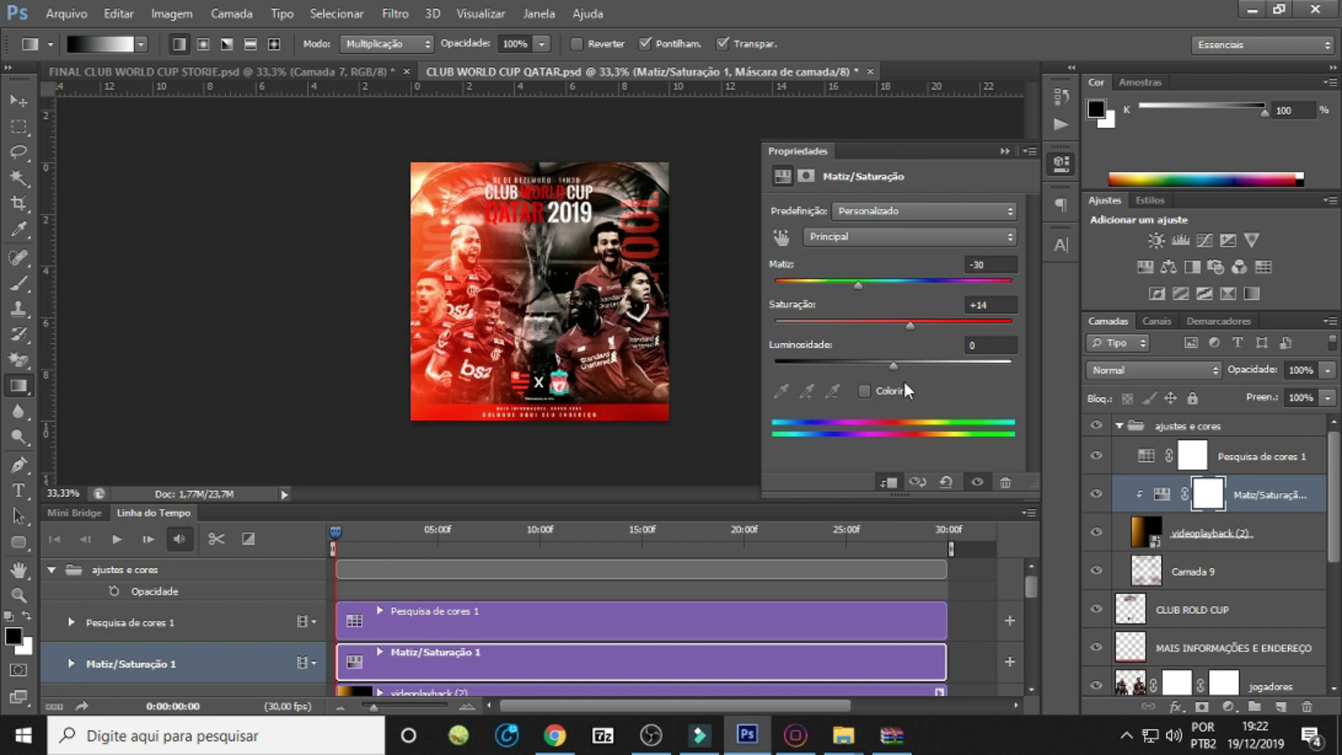
drag(892, 366, 819, 367)
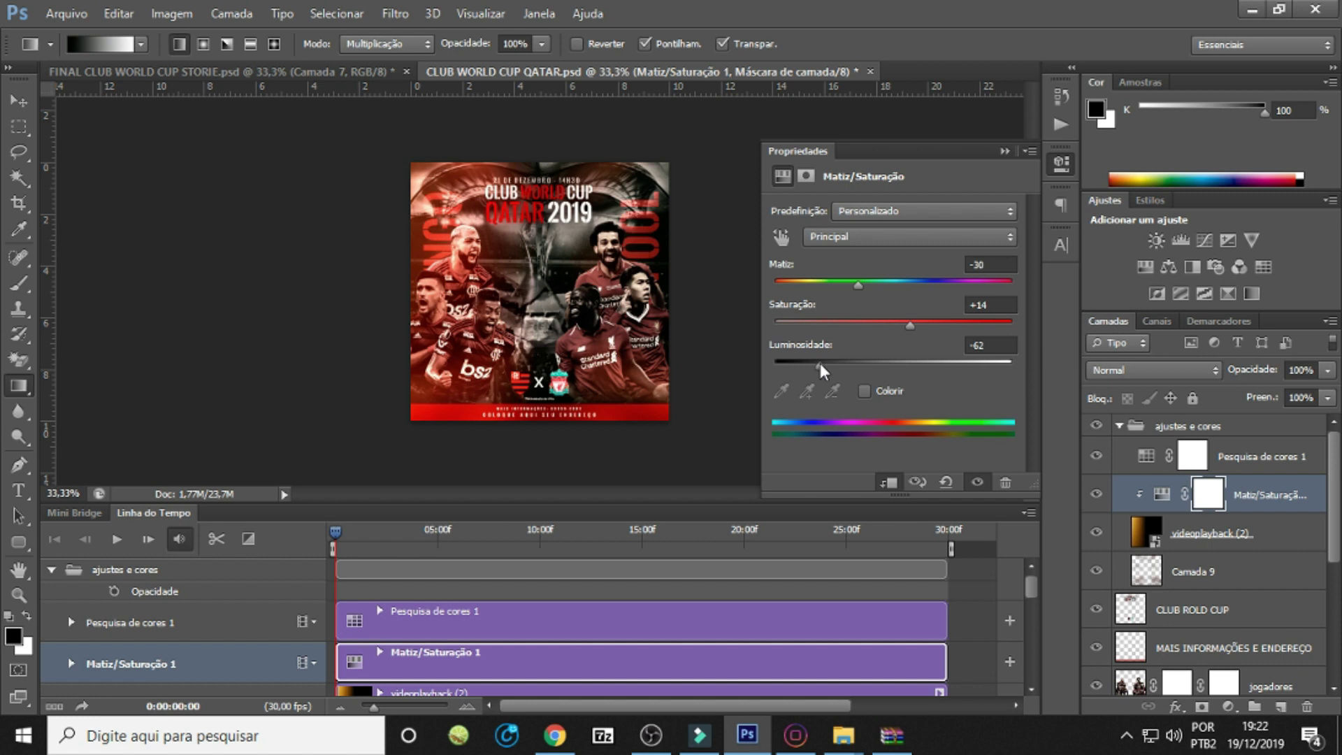
click(1004, 153)
click(117, 541)
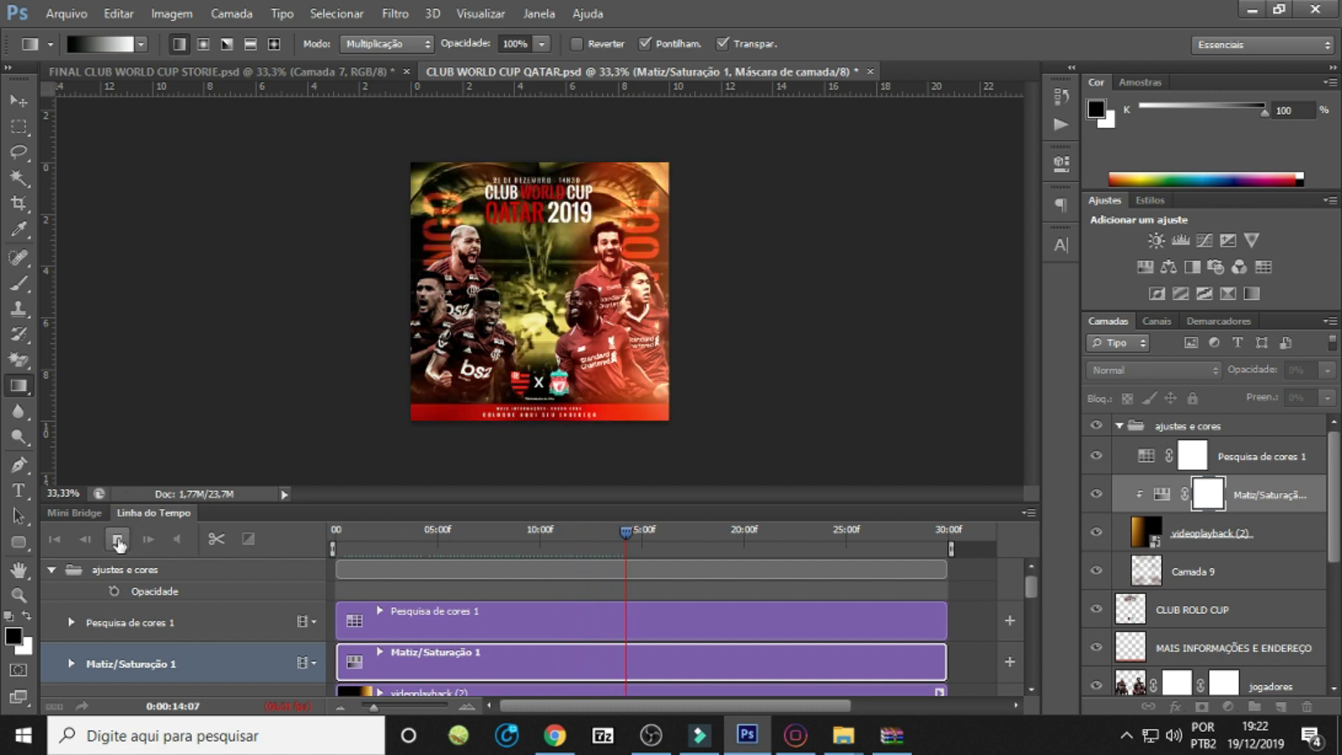
key(space)
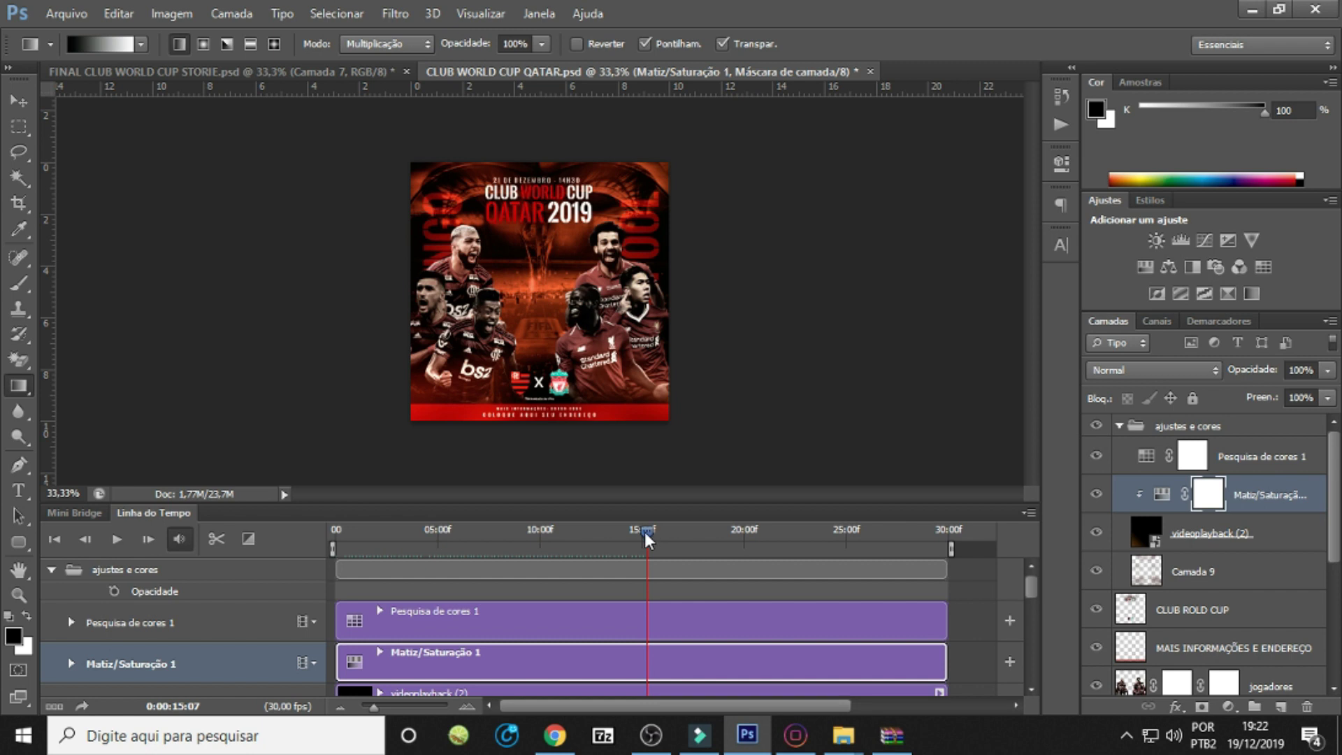
key(Left)
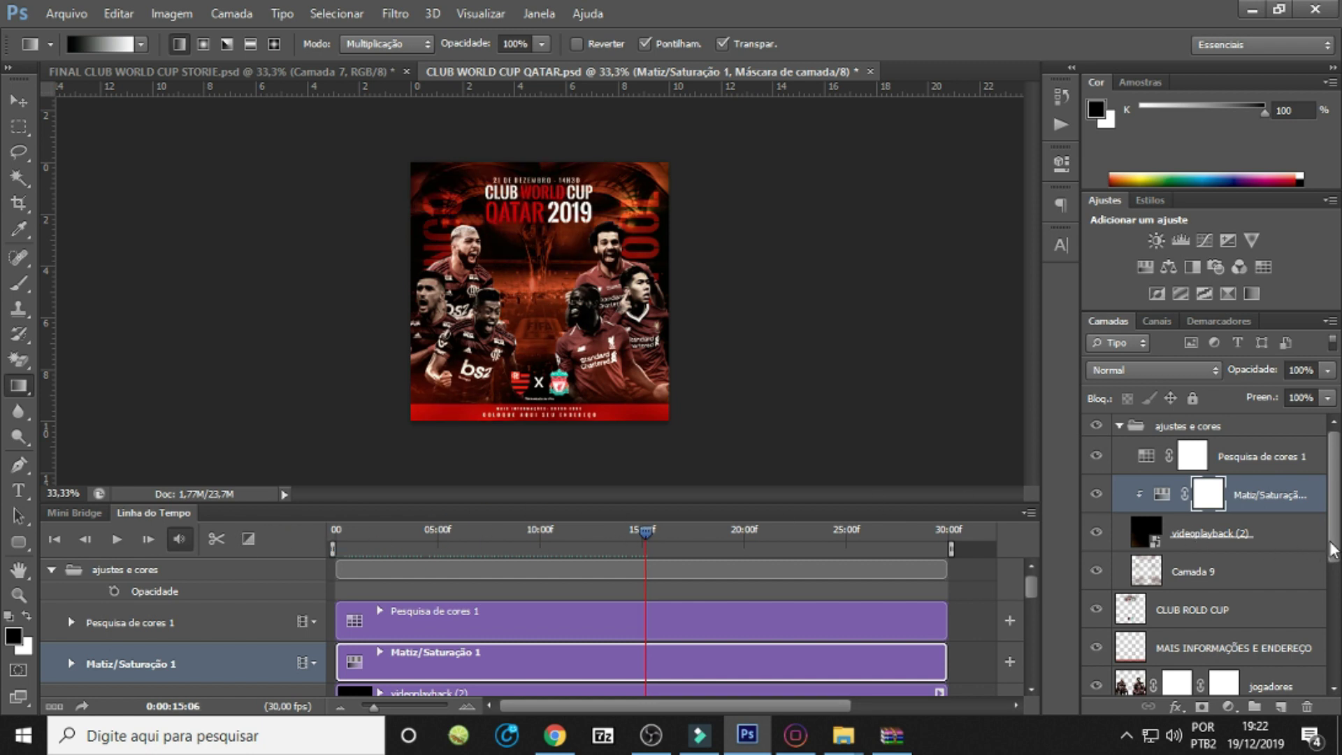
drag(1331, 550, 1319, 653)
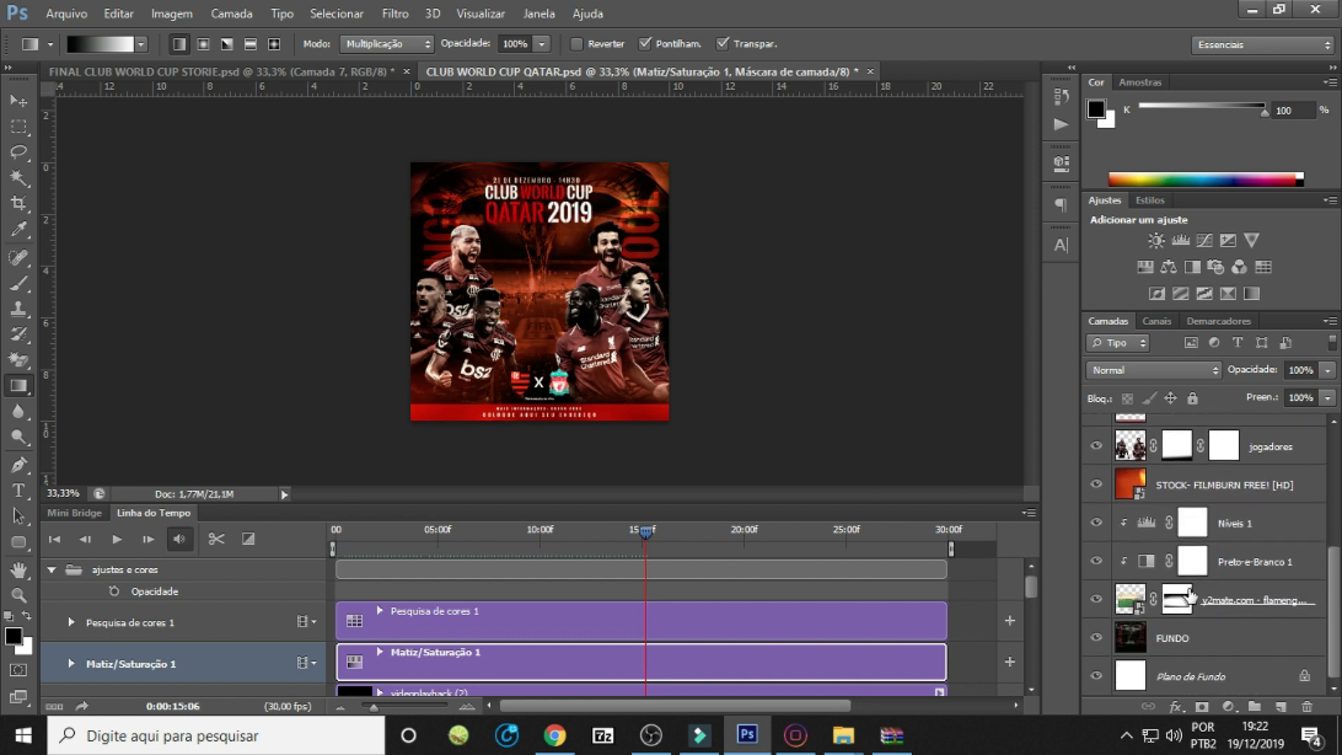
Add a dark red 660c07 Solid Color fill above the STOCK- FILMBURN FREE! [HD] layer.
click(1212, 487)
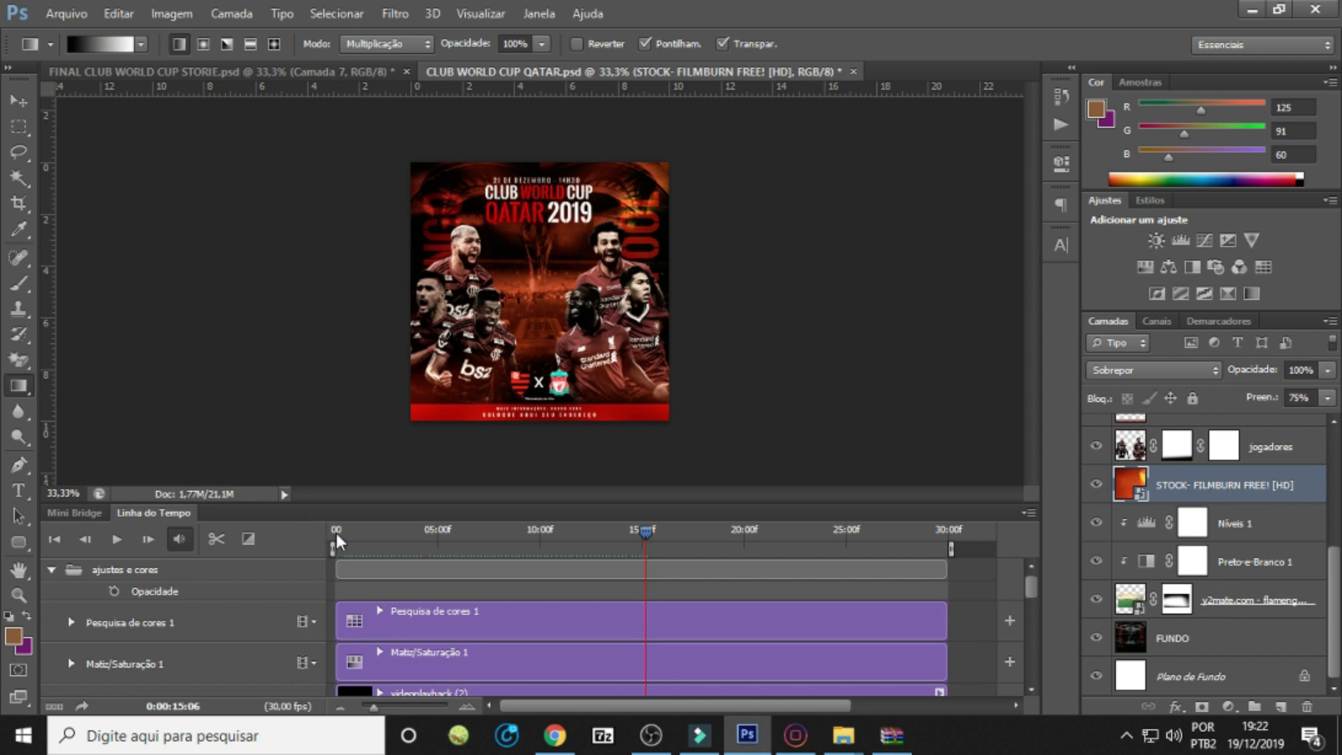
key(Home)
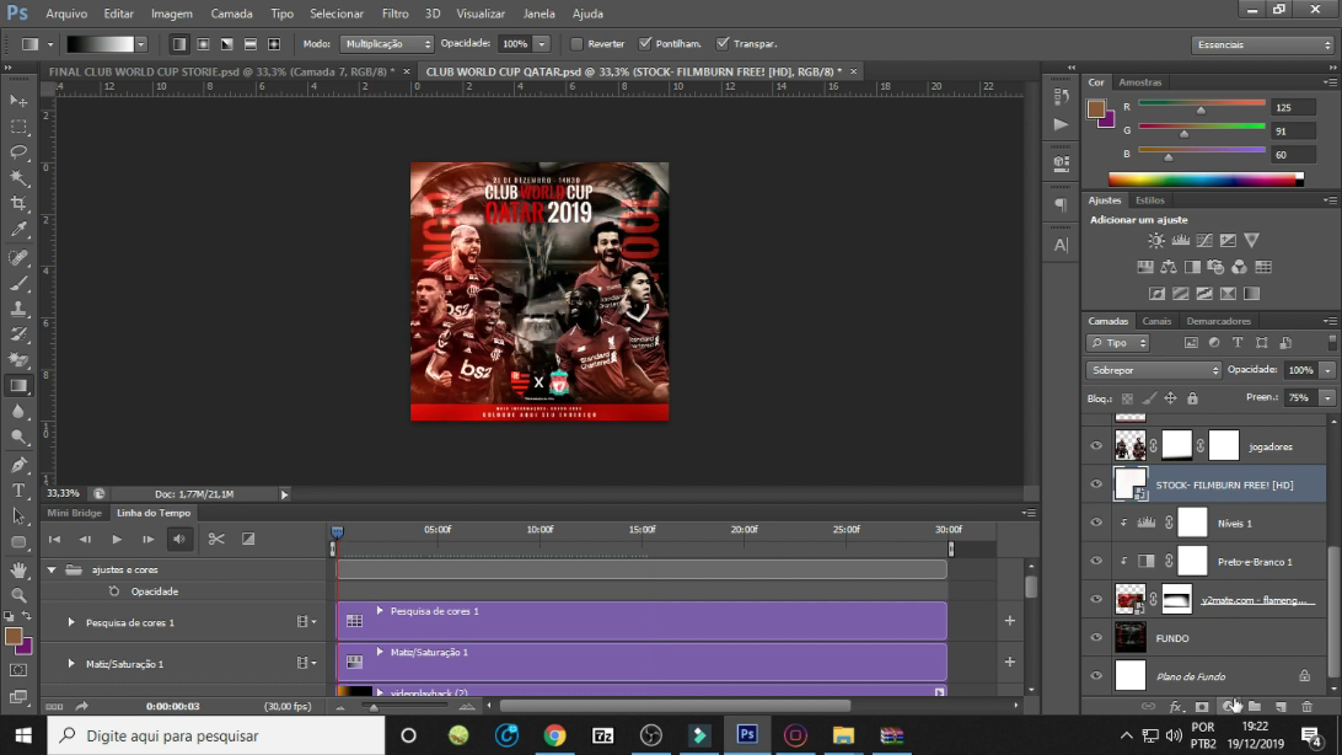
click(1228, 707)
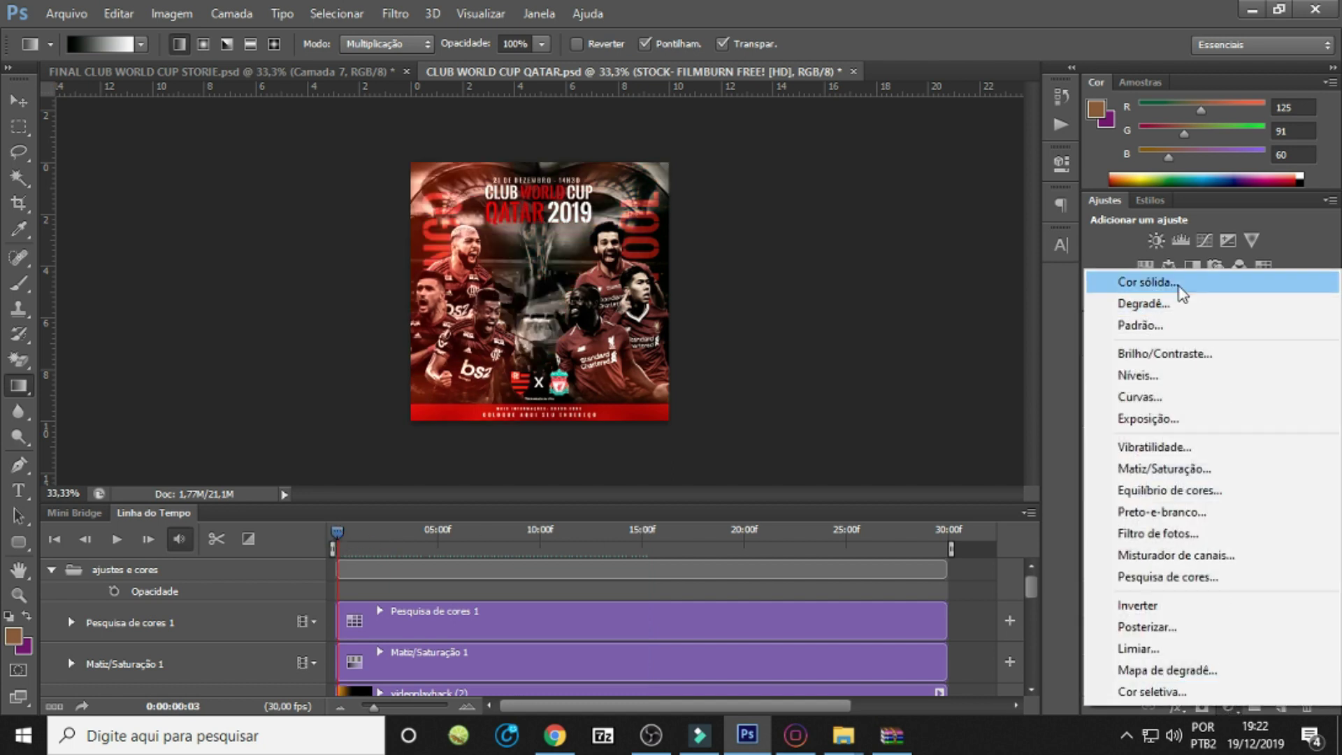
click(1182, 288)
click(596, 415)
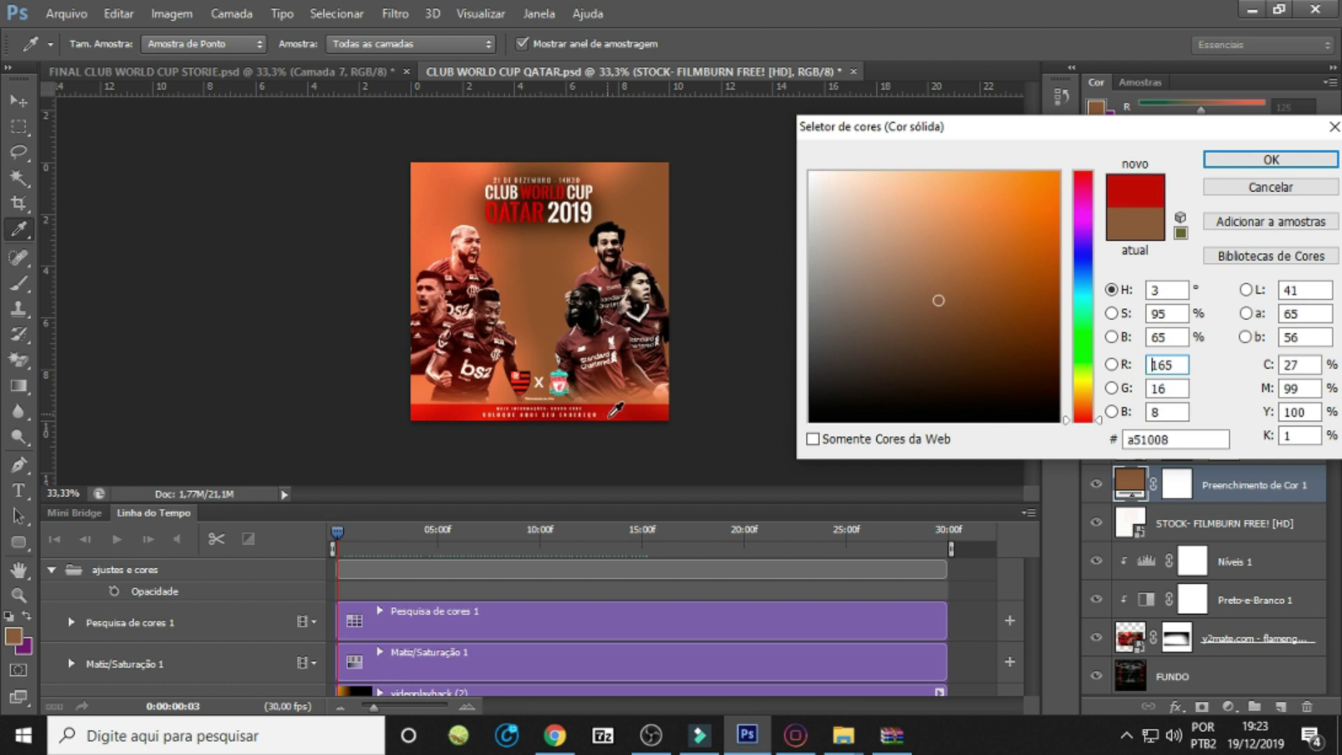
click(1041, 324)
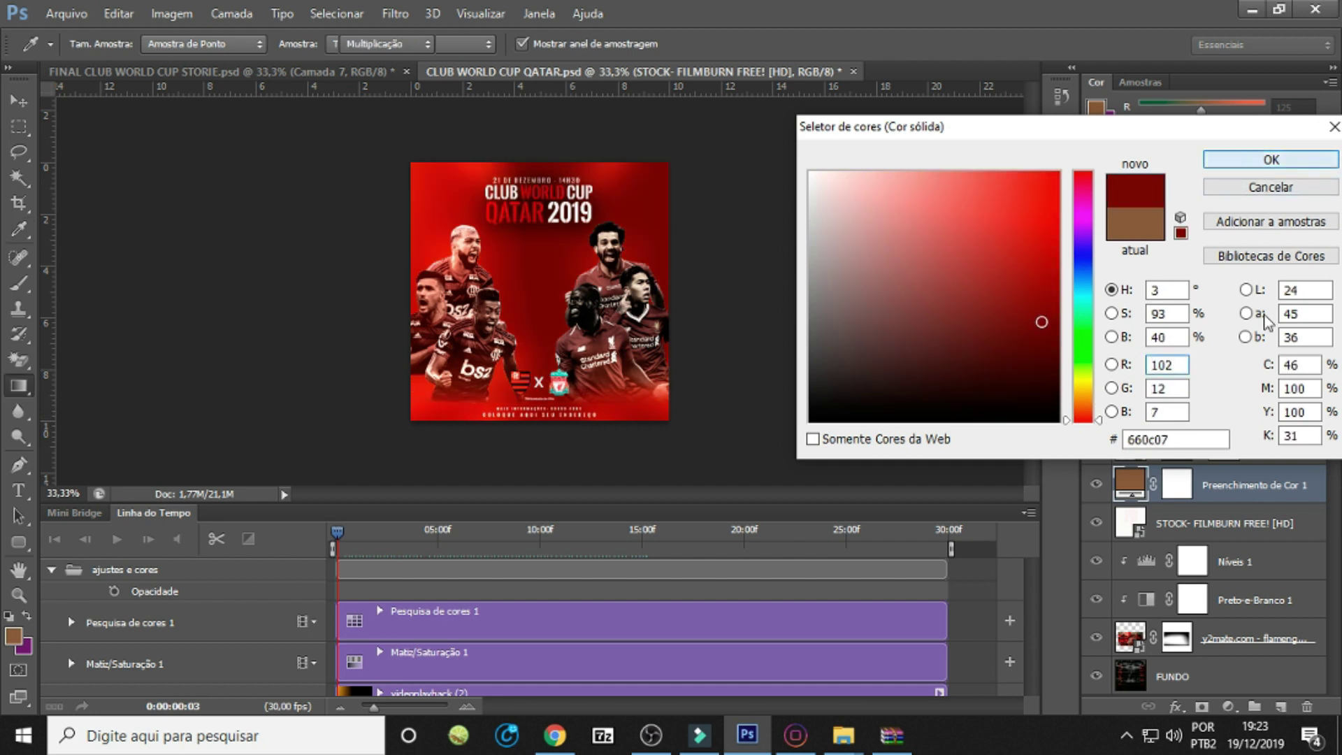
key(Return)
Clip the fill to the STOCK layer, set its blend mode to Color (Cor), and preview.
alt+click(1241, 501)
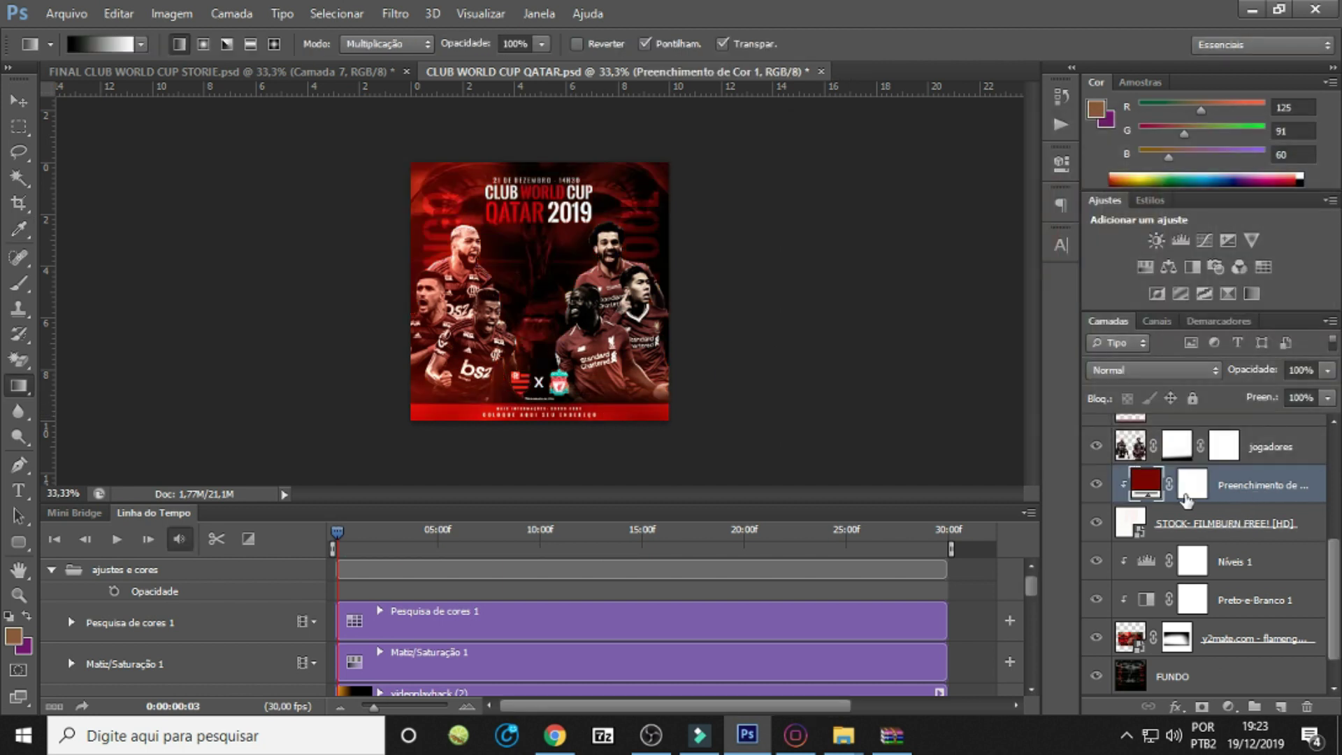
double_click(1146, 483)
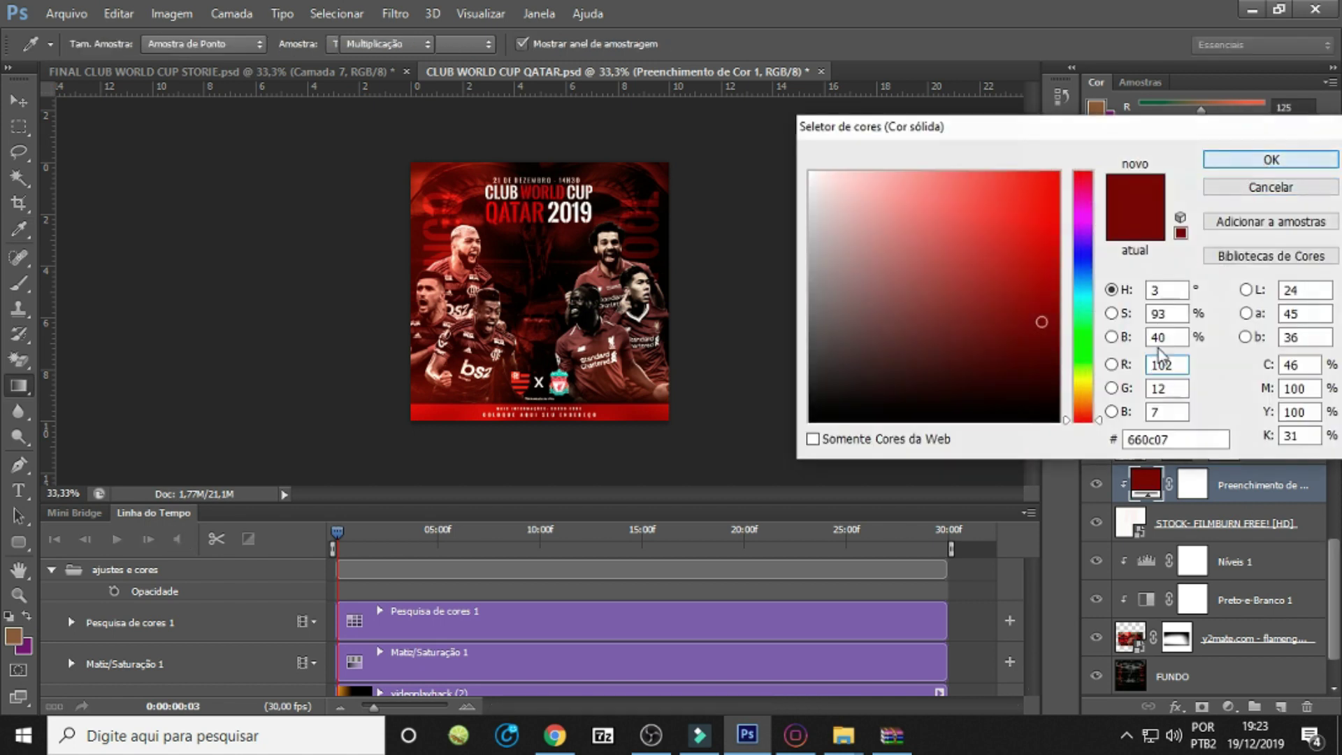
click(1269, 162)
click(1166, 370)
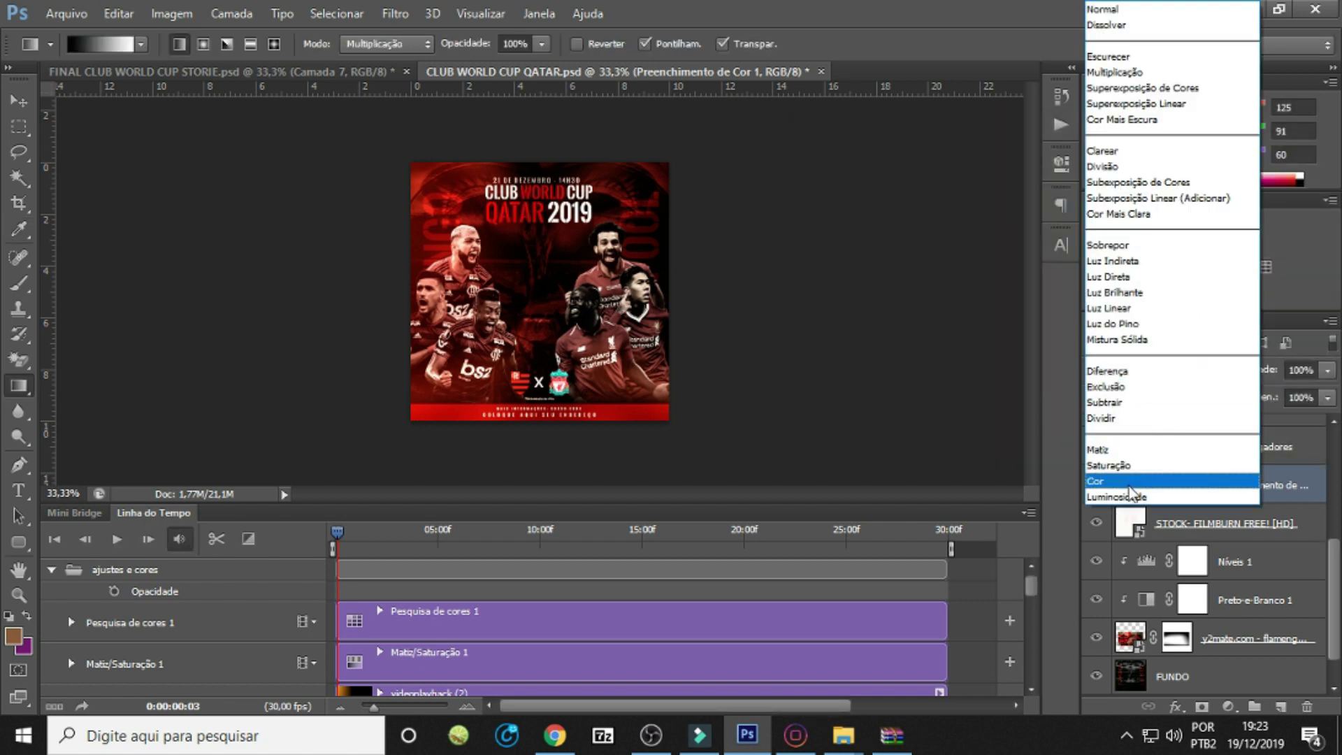
click(1132, 483)
click(114, 540)
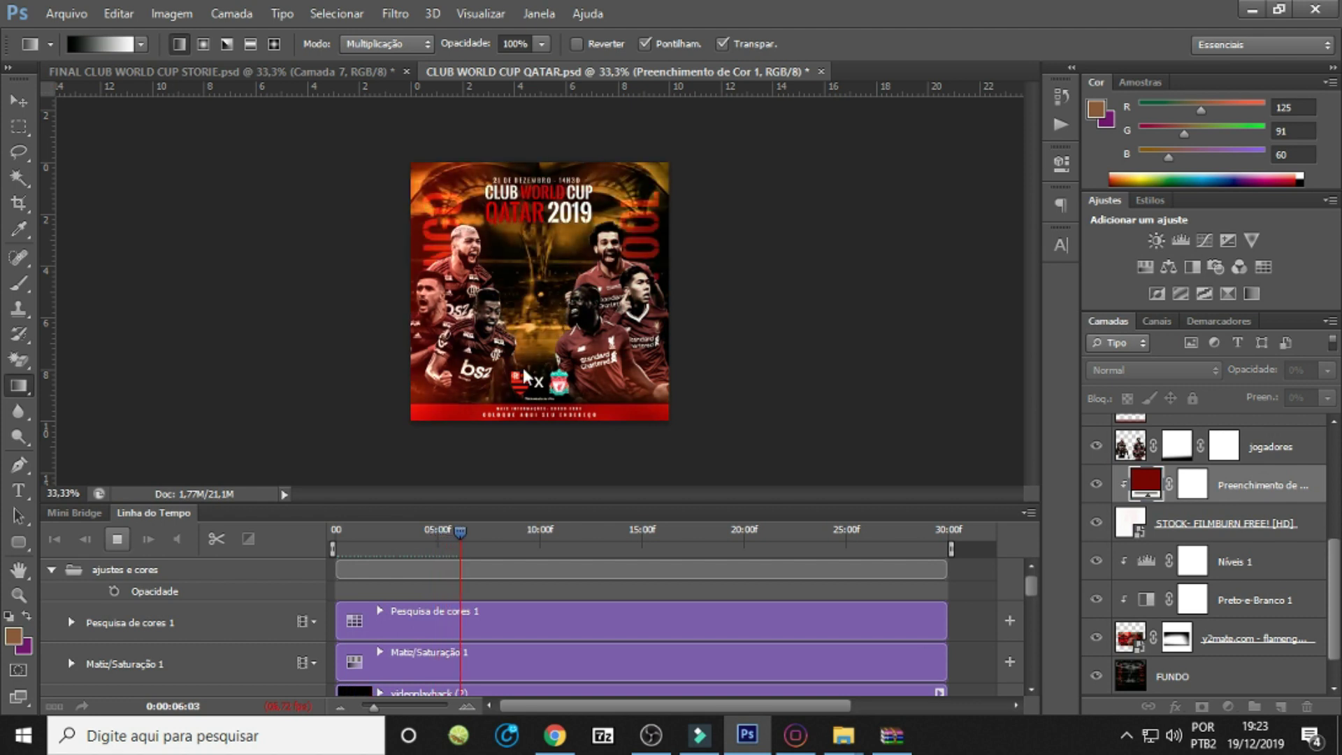
Extend the Preenchimento de Cor 1 clip to the timeline end and preview the animation.
key(space)
drag(1030, 585, 1030, 640)
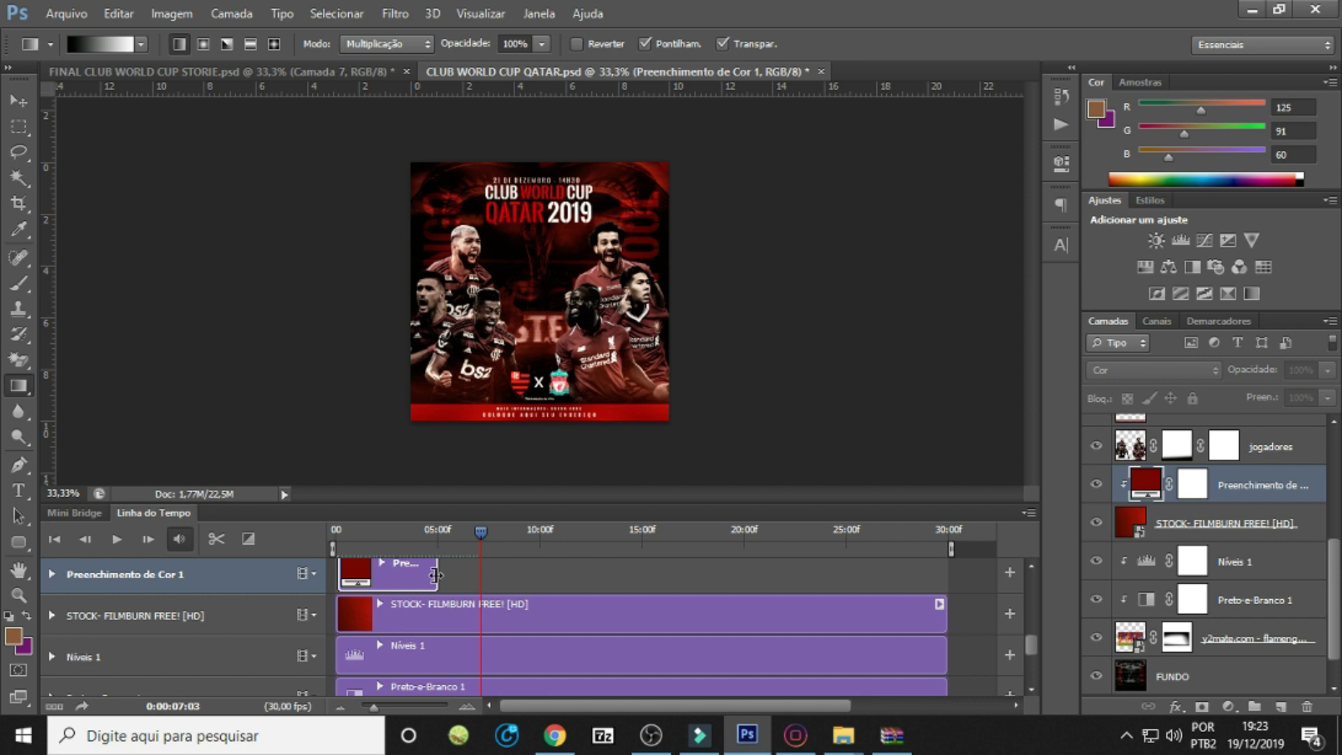
drag(435, 575, 947, 574)
mouse_move(1031, 644)
mouse_down()
mouse_move(1020, 559)
mouse_move(1021, 615)
mouse_up()
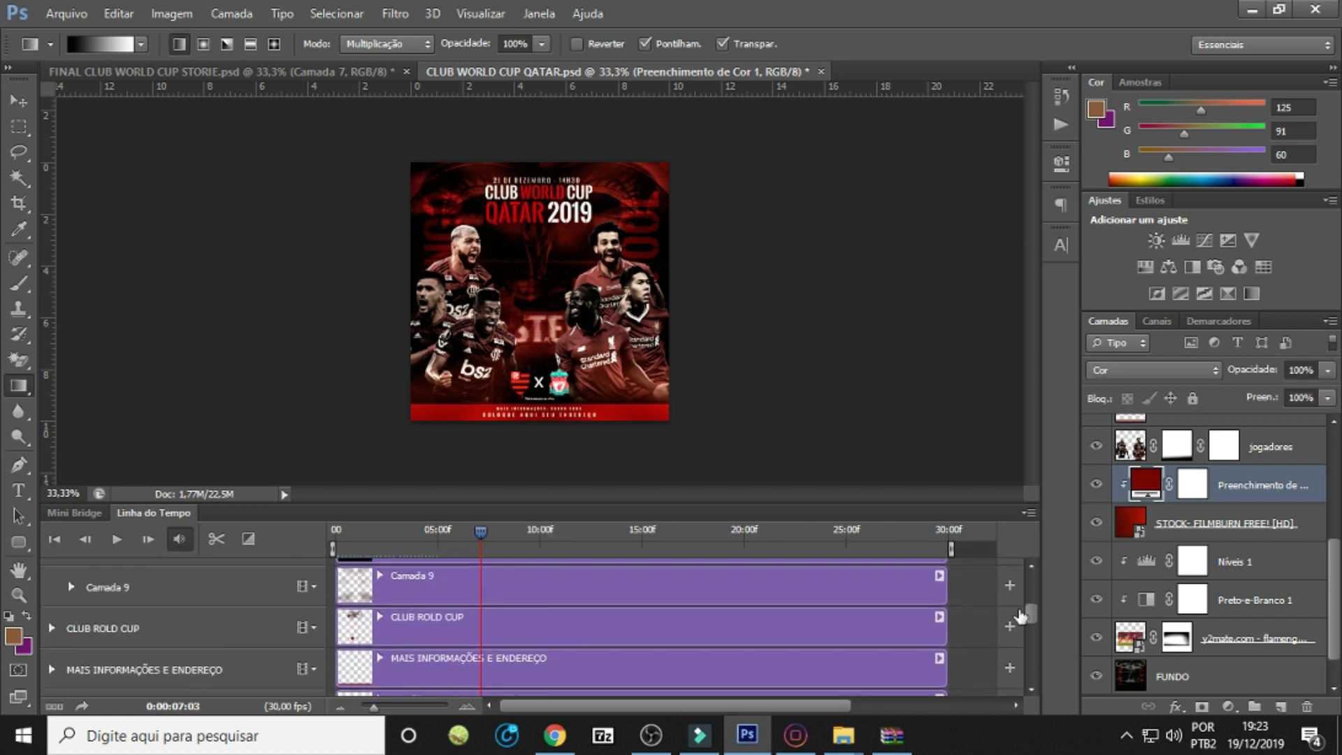
click(119, 535)
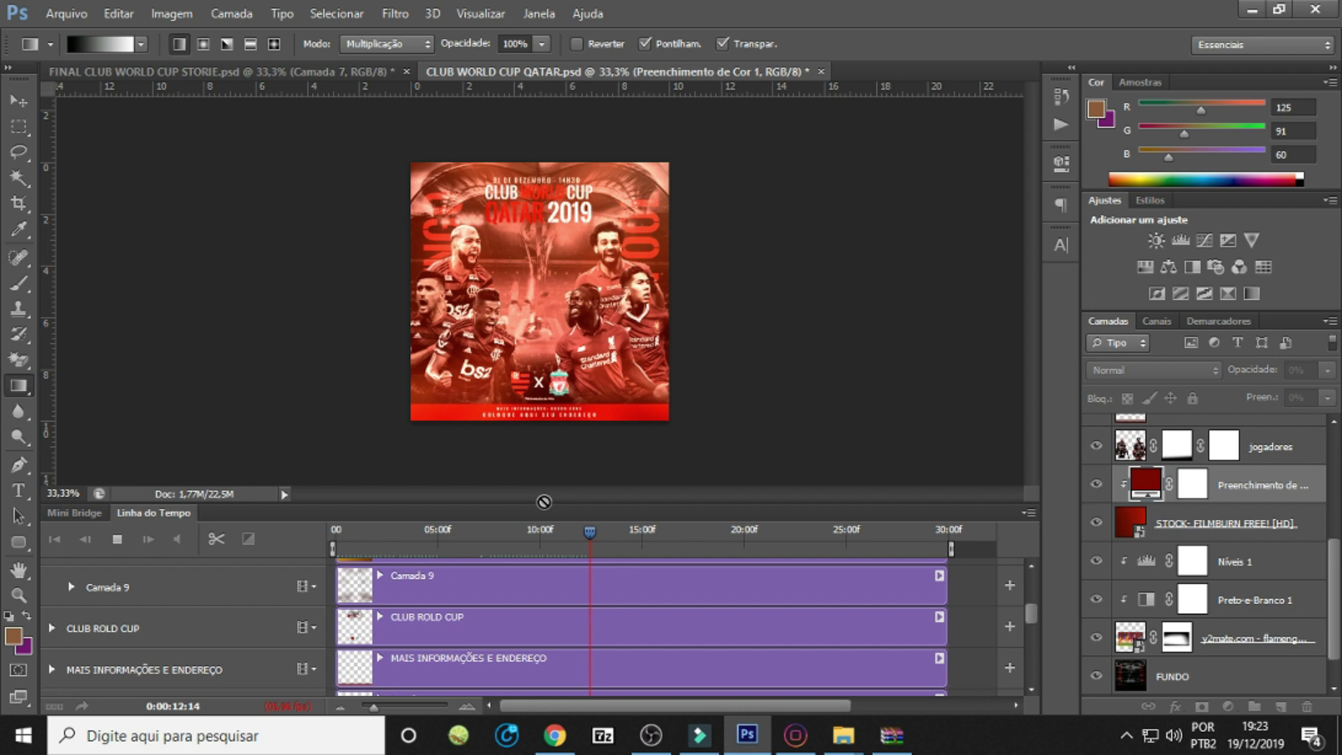
click(117, 538)
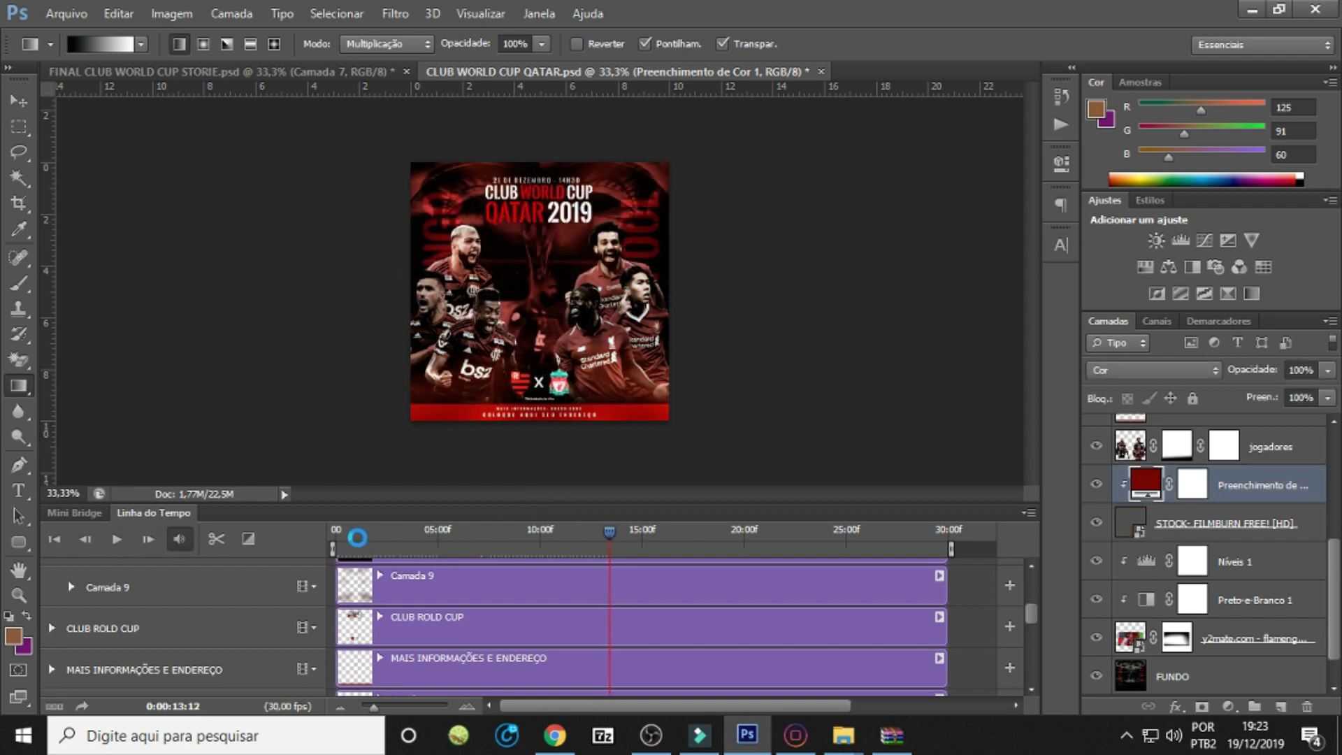
drag(357, 538, 334, 538)
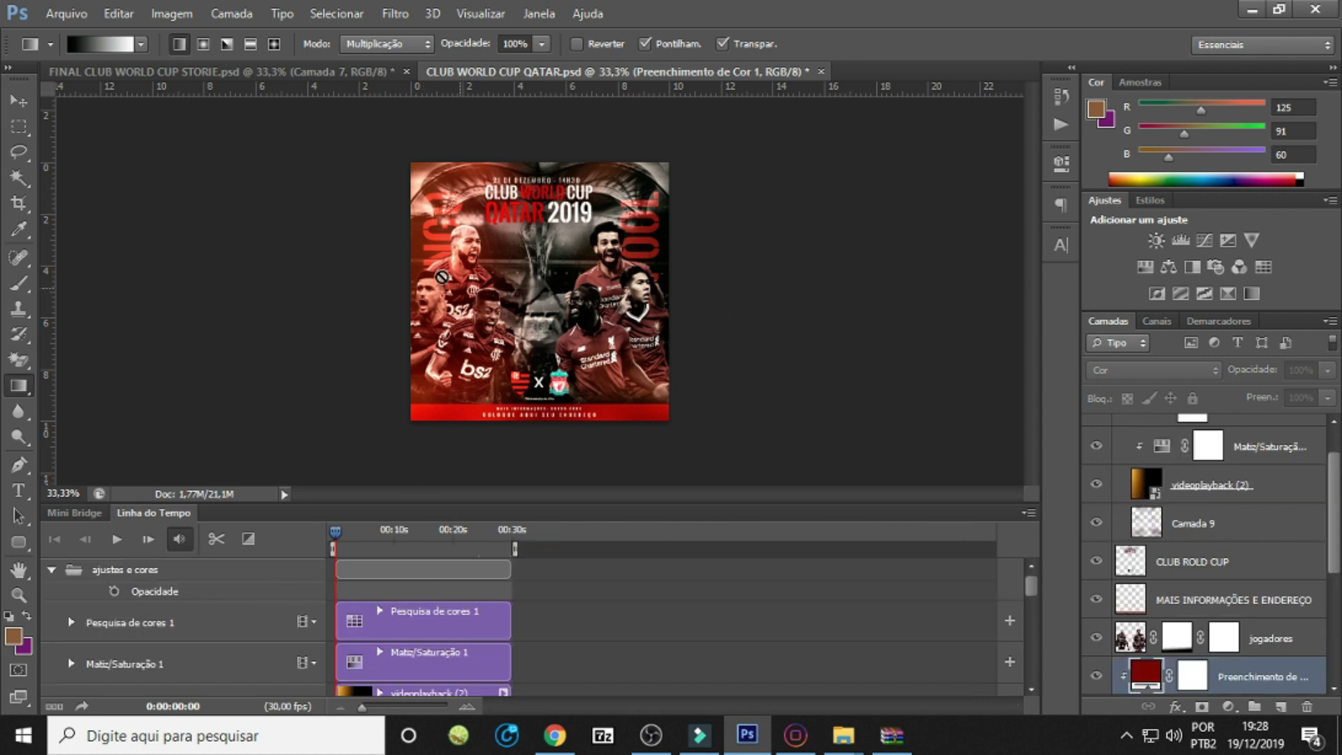
Add the y2mate fly_away remix MP3 from Área de Trabalho to the audio track.
scroll(398, 585, down, 4)
scroll(400, 579, down, 4)
scroll(400, 578, down, 3)
scroll(399, 578, down, 1)
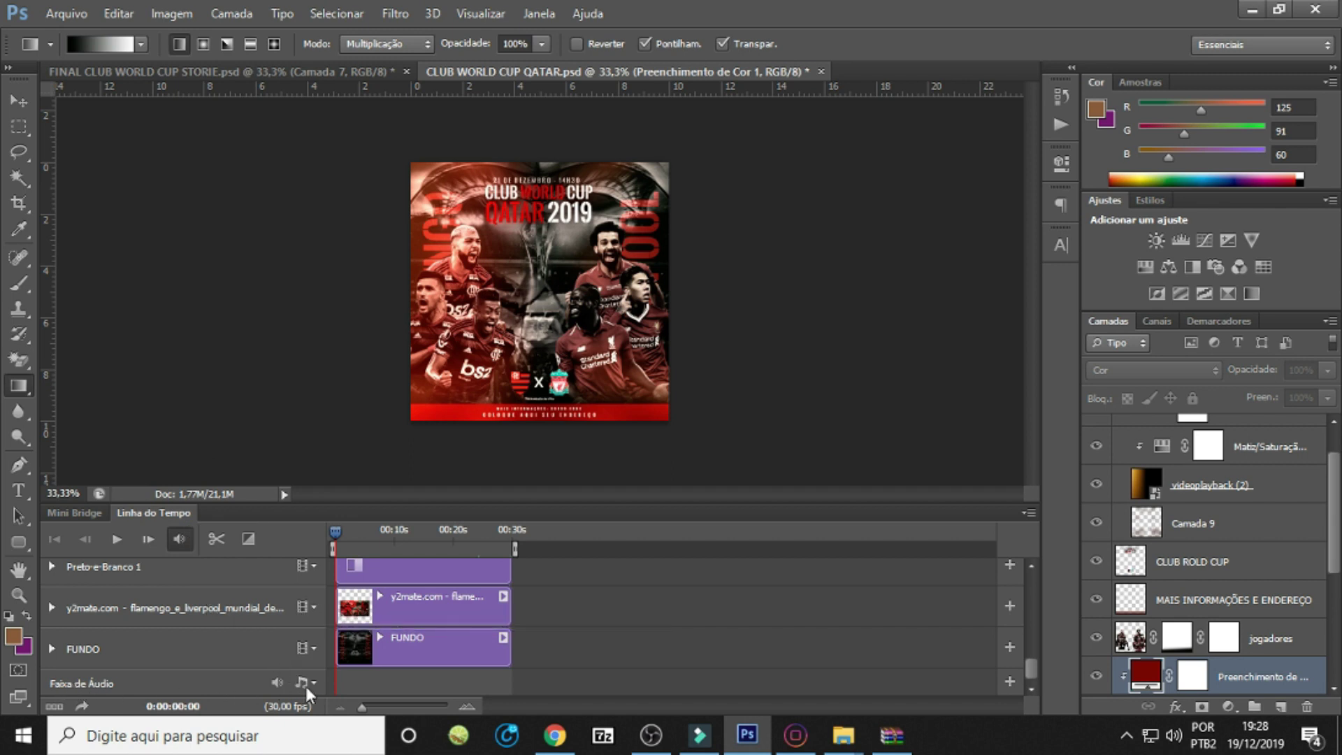
click(312, 685)
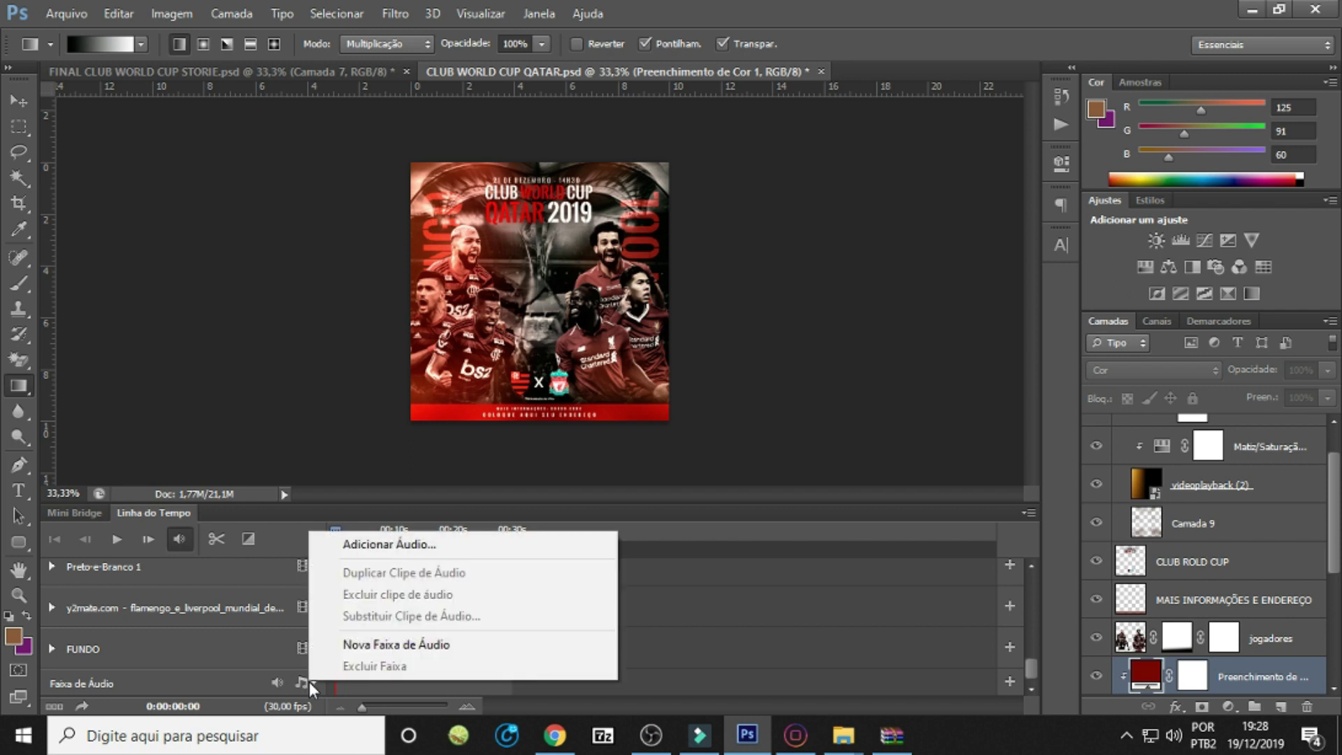
click(410, 542)
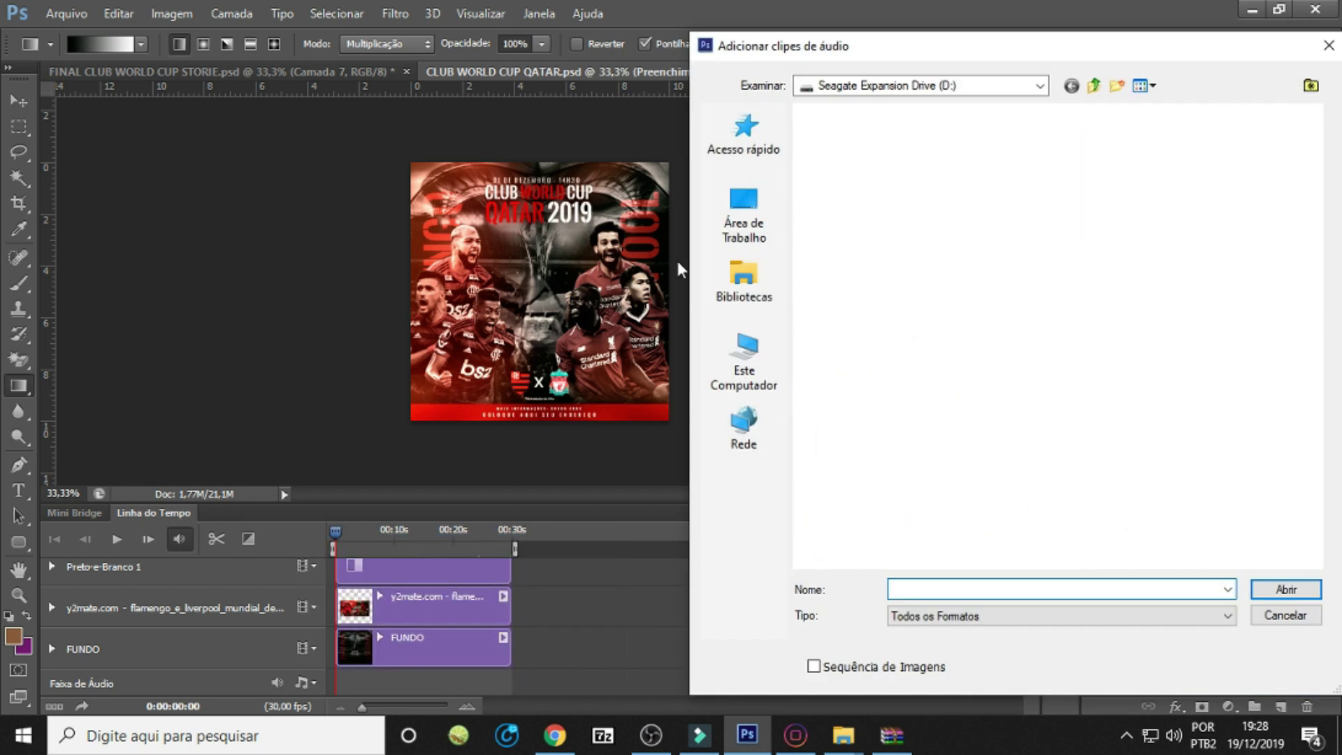
click(751, 213)
scroll(1228, 338, down, 5)
scroll(1228, 338, down, 3)
double_click(905, 543)
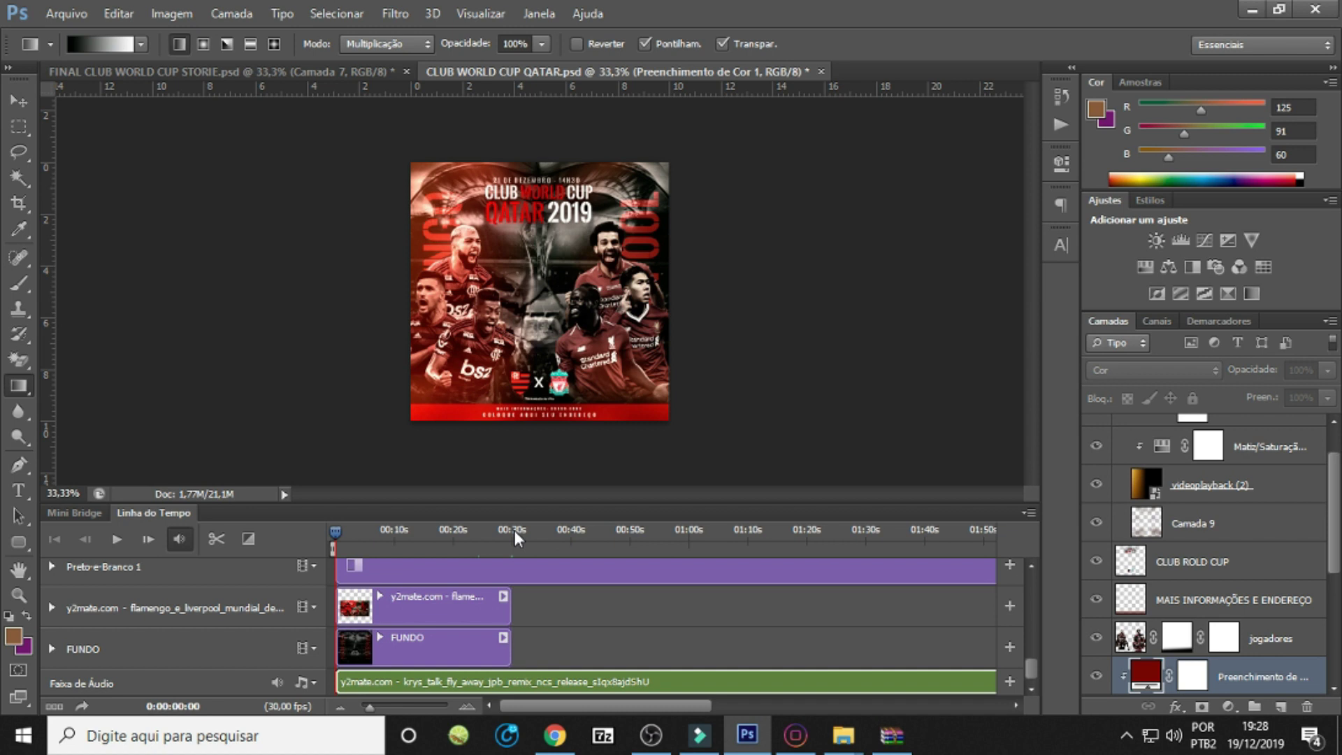
Split the music clip at about 36 seconds and delete the part before it.
drag(514, 529, 567, 531)
click(117, 542)
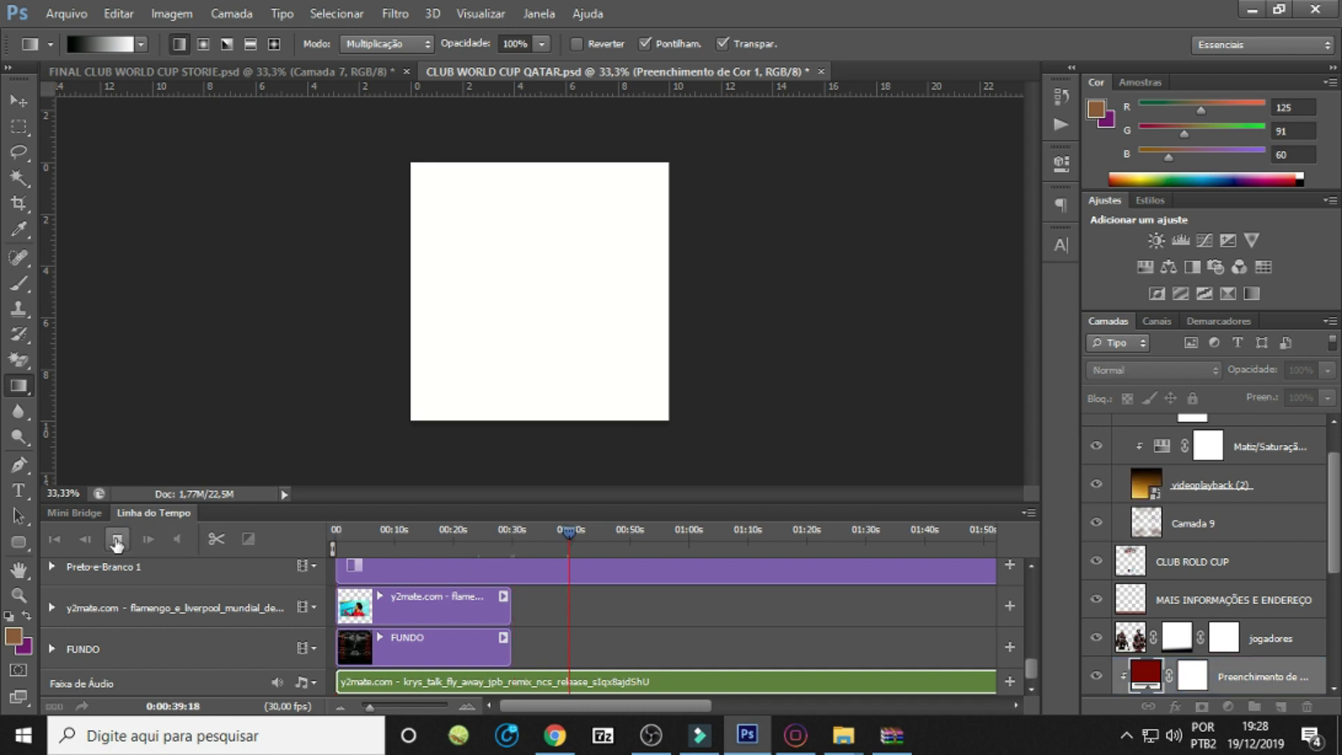
click(117, 542)
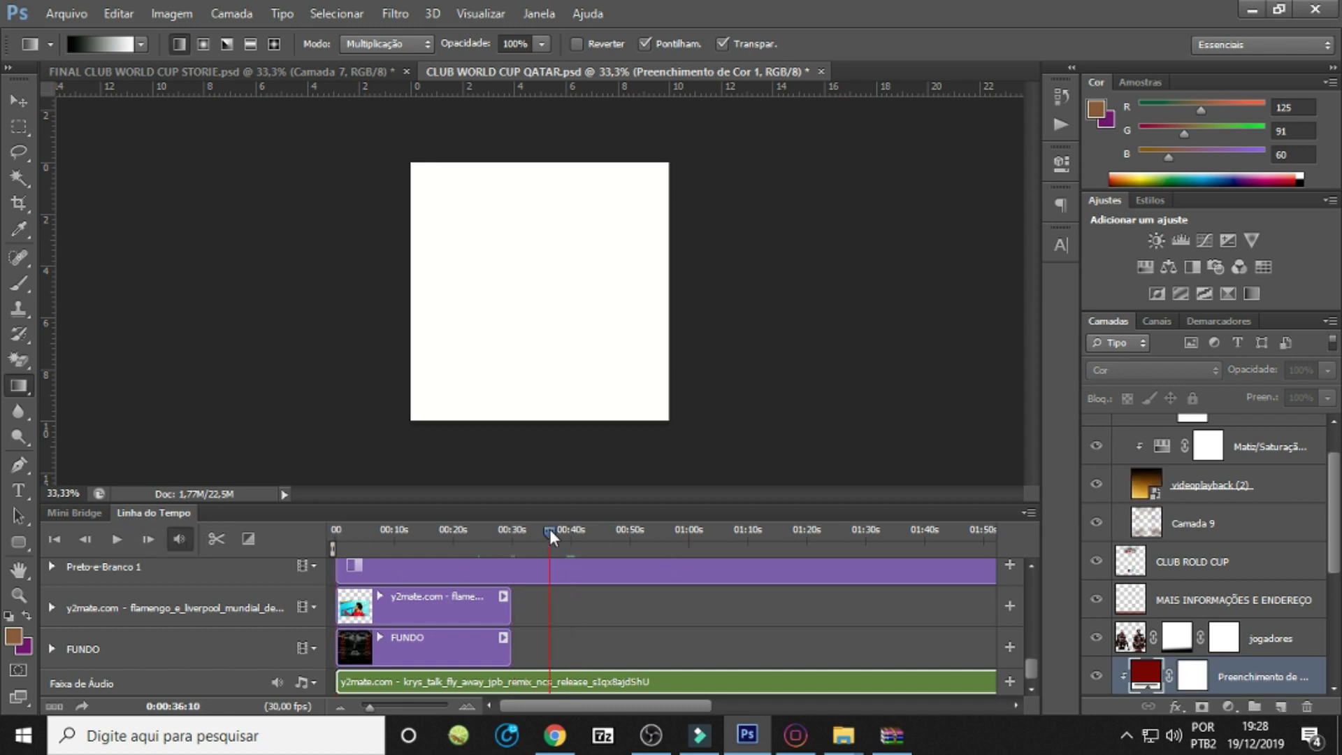
click(112, 543)
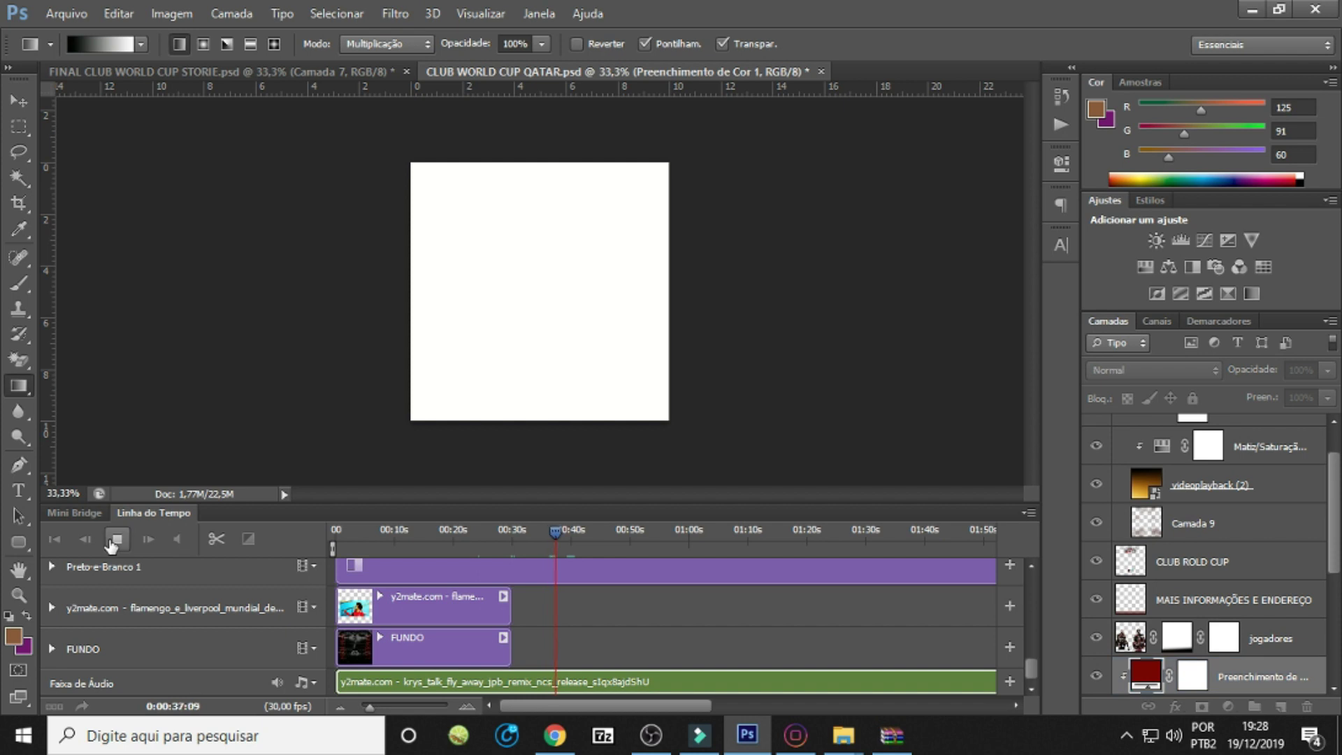
click(112, 542)
drag(551, 529, 550, 529)
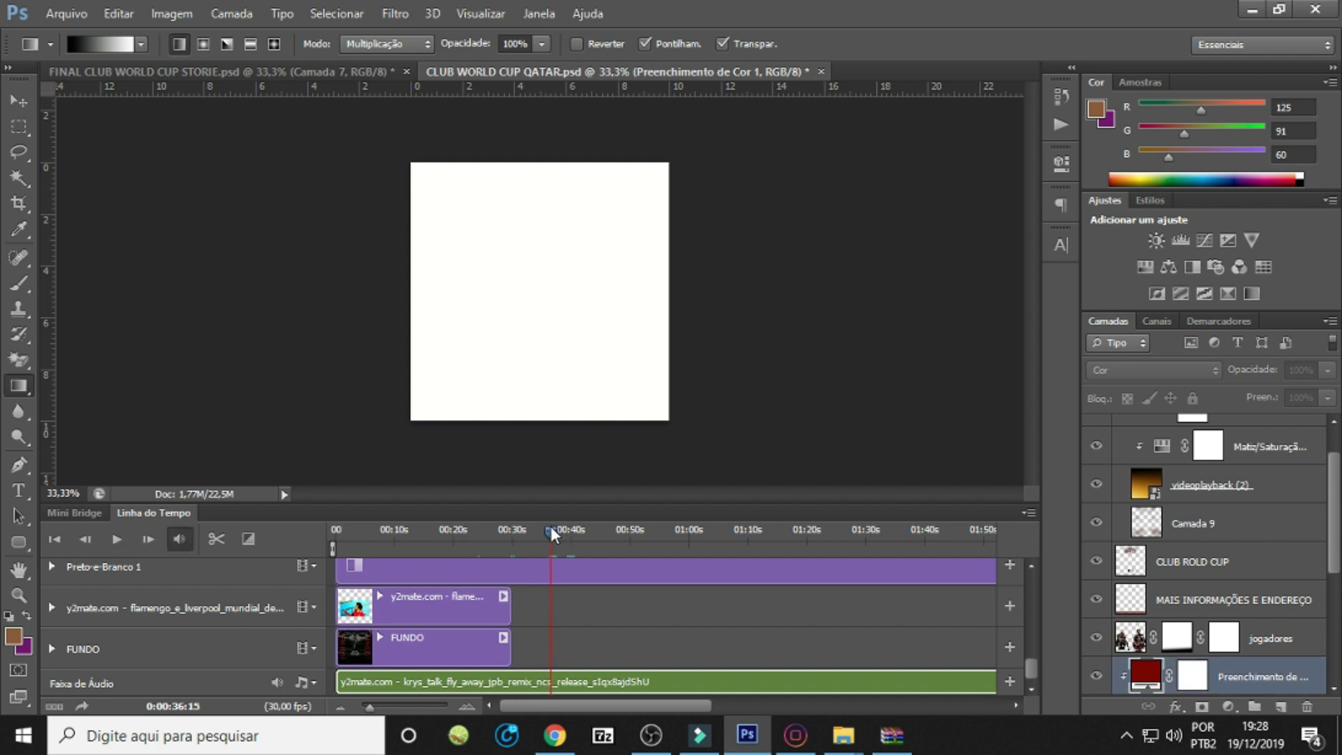
click(261, 587)
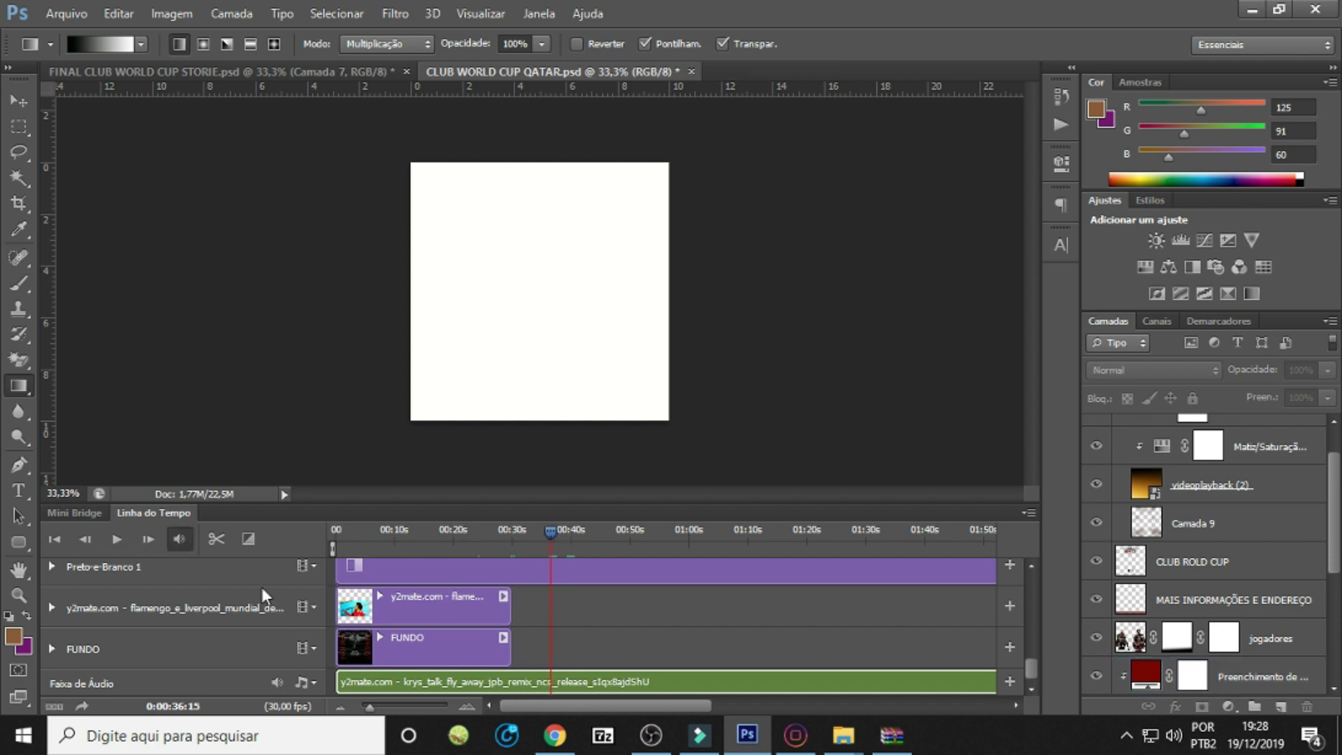
click(211, 538)
click(480, 682)
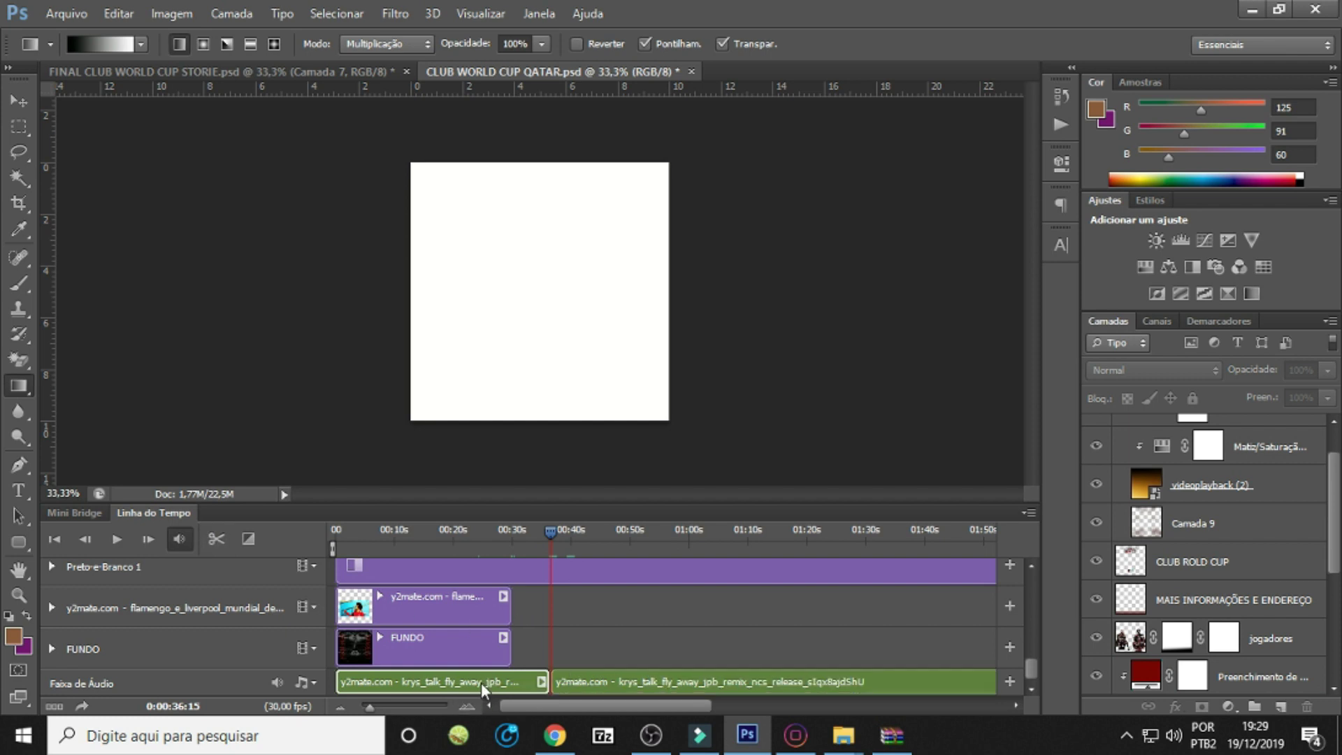
key(Delete)
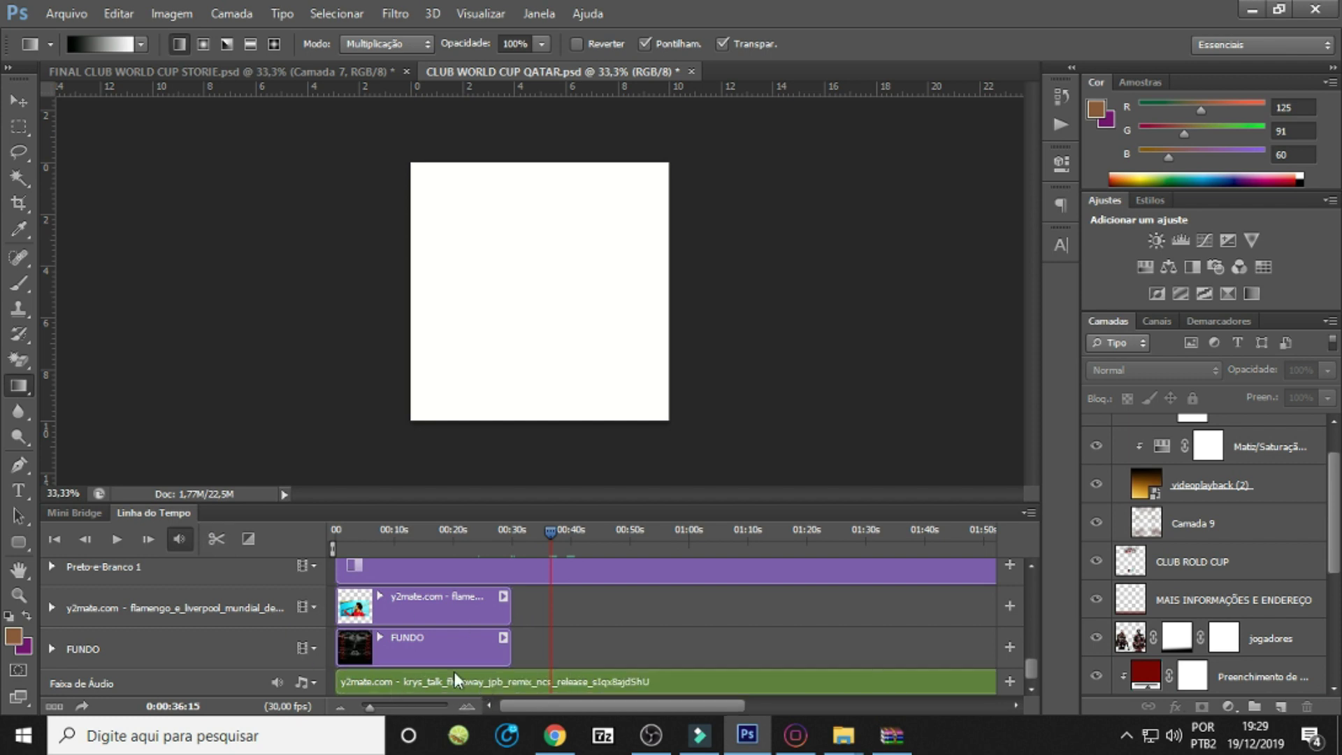
Split the music at the animation's end near 29 seconds and delete the remainder.
drag(518, 532, 511, 530)
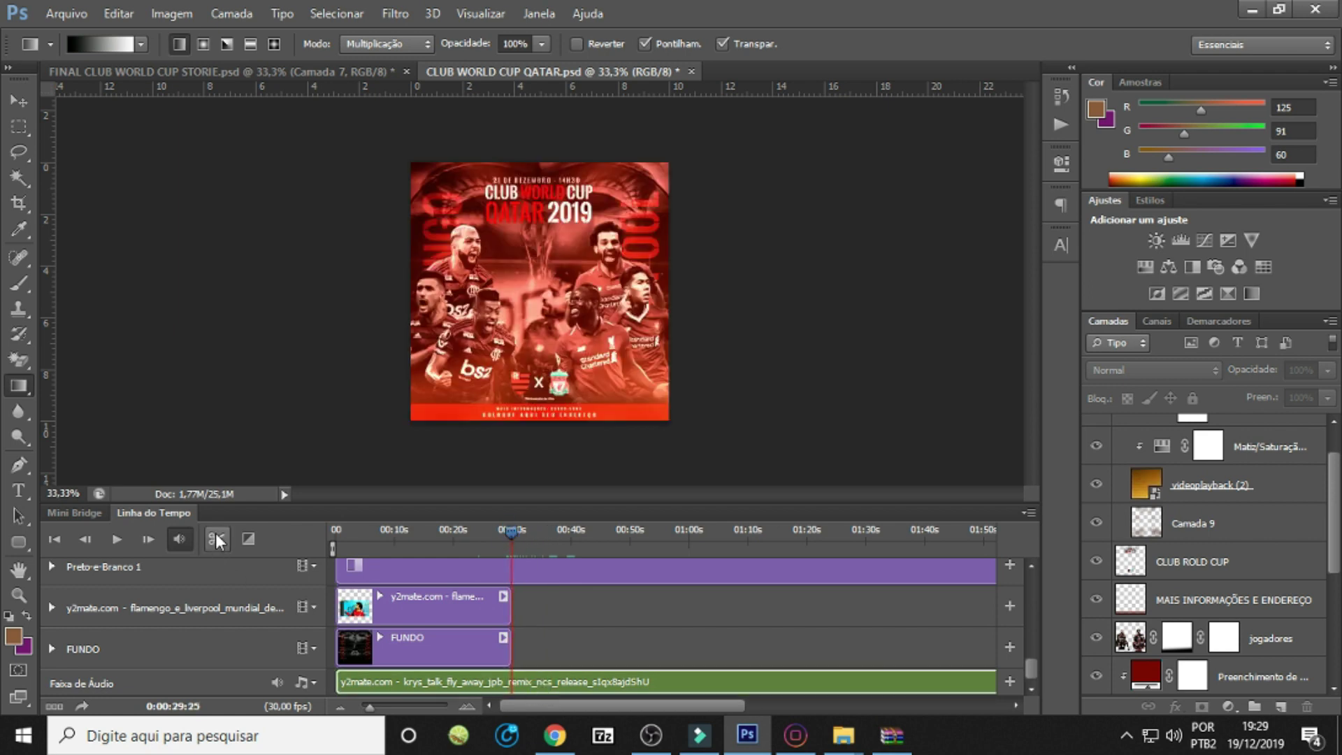
click(553, 683)
key(Delete)
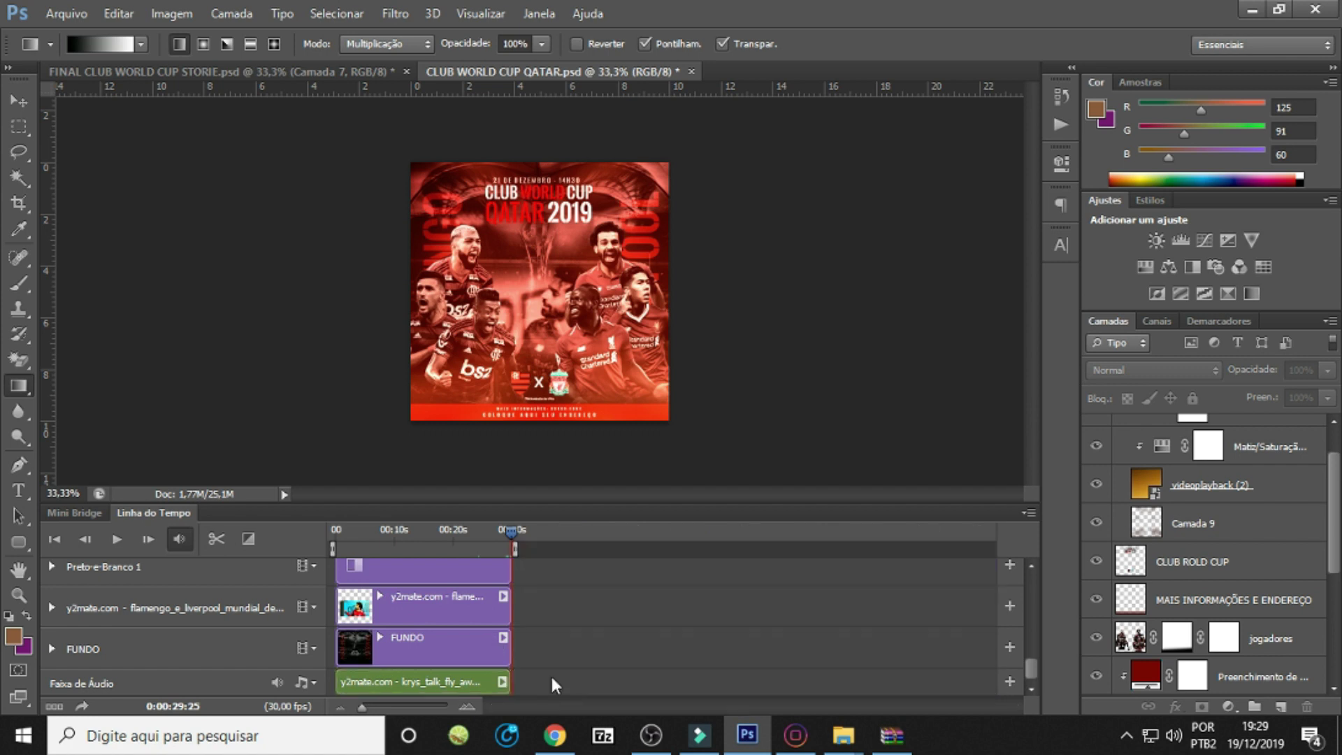
click(480, 685)
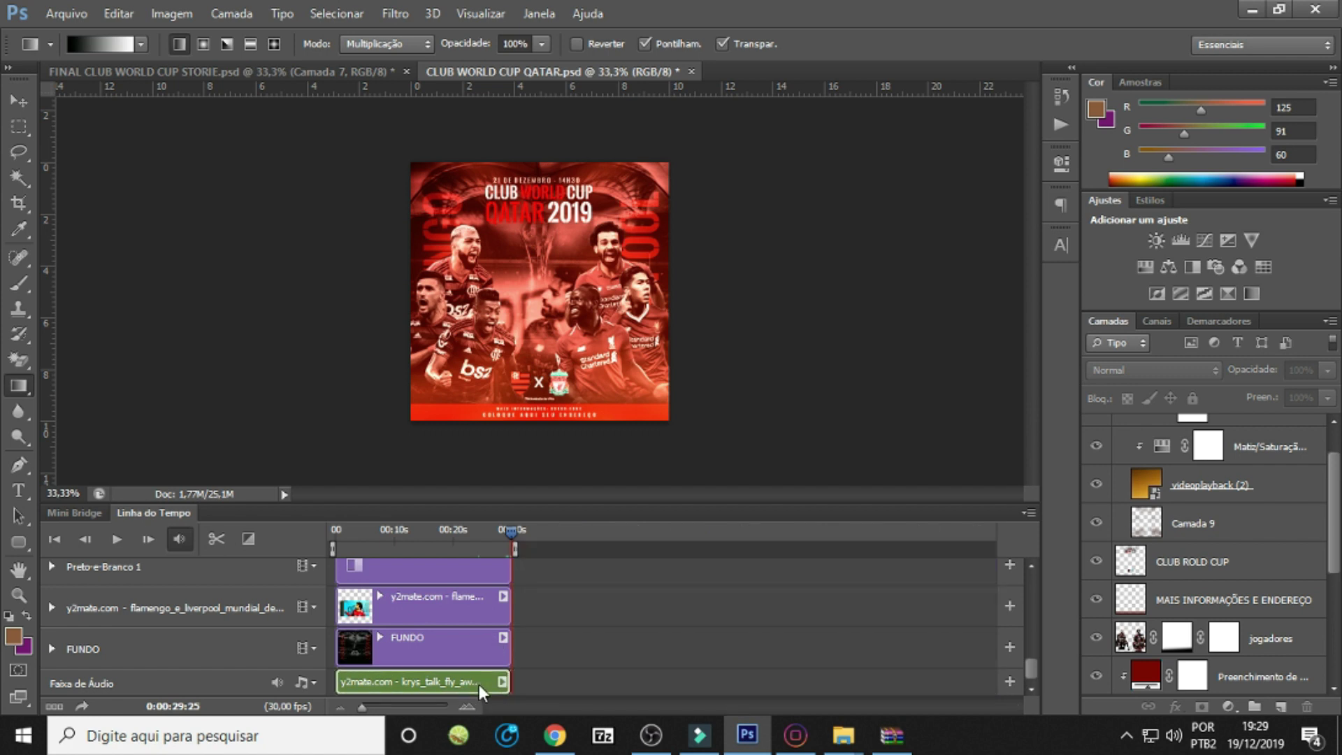
click(493, 533)
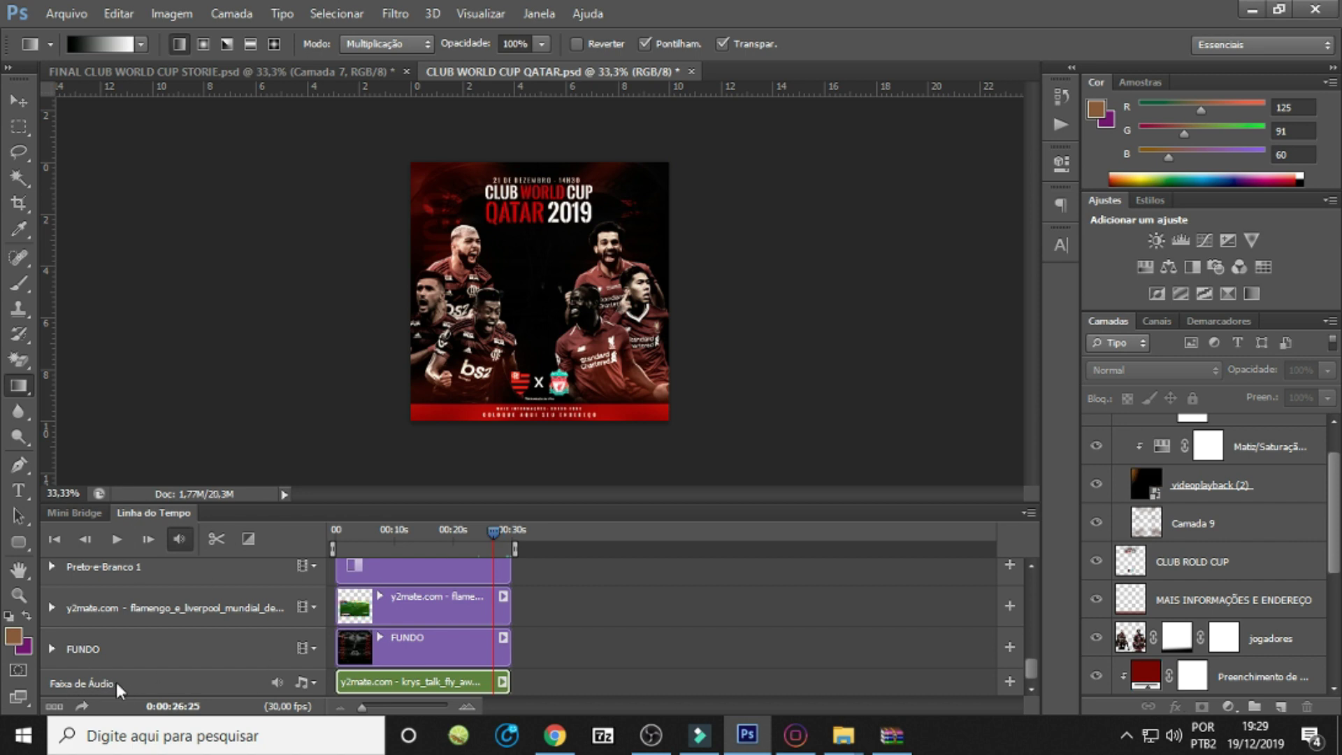
click(115, 541)
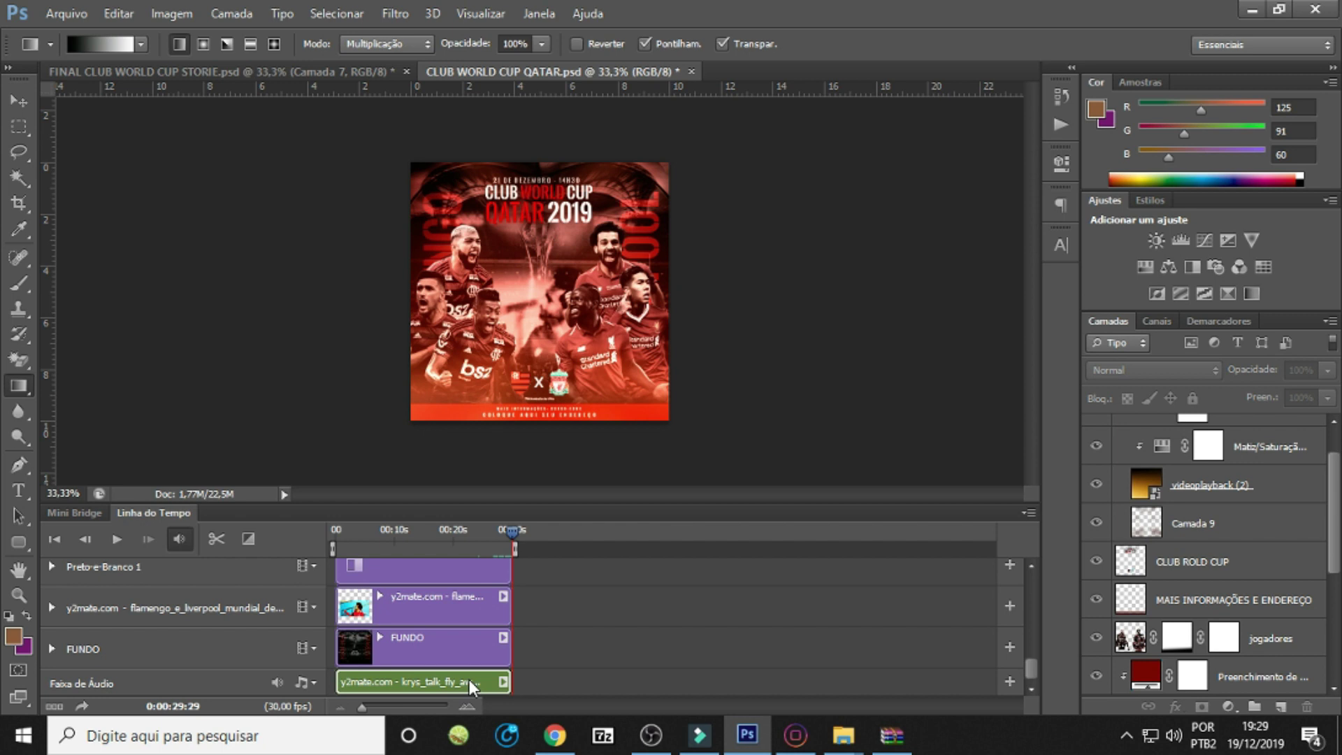
Give the music clip a 4.77-second fade-out (Desaparecimento gradual).
right_click(468, 679)
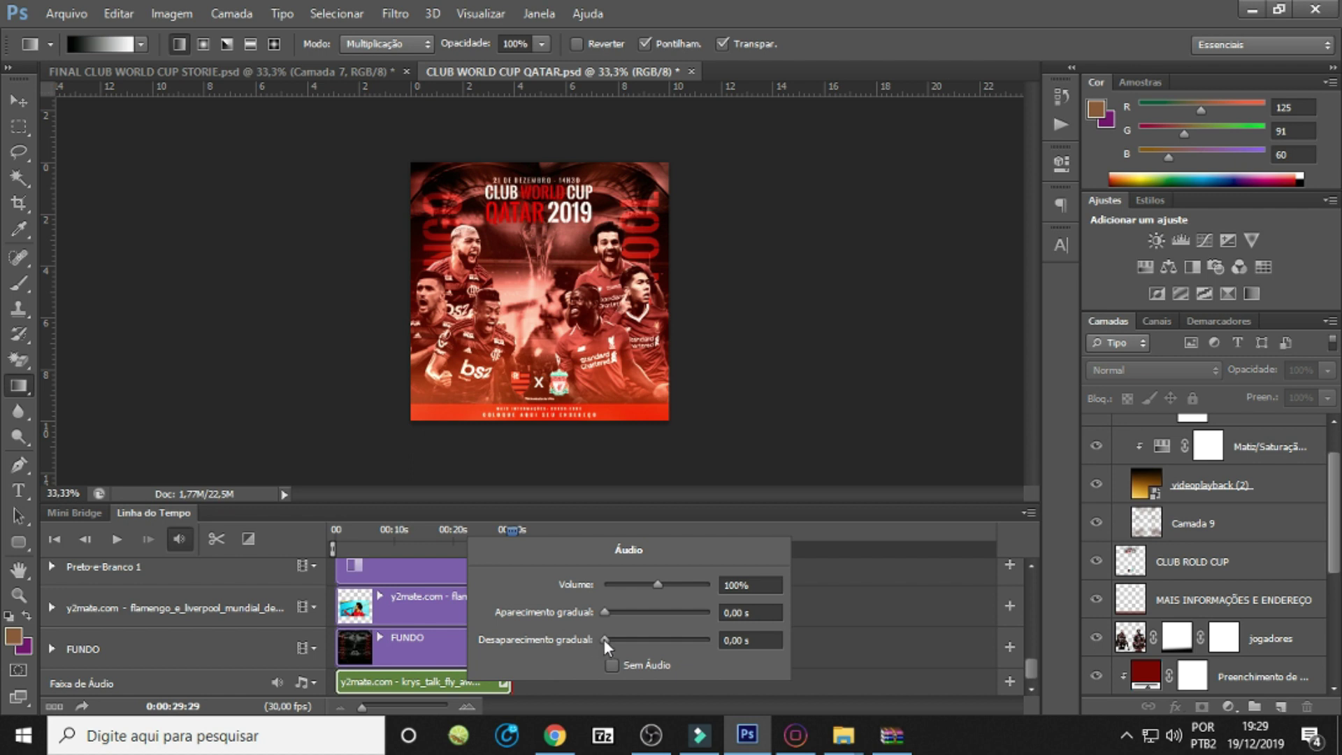
drag(605, 639, 610, 638)
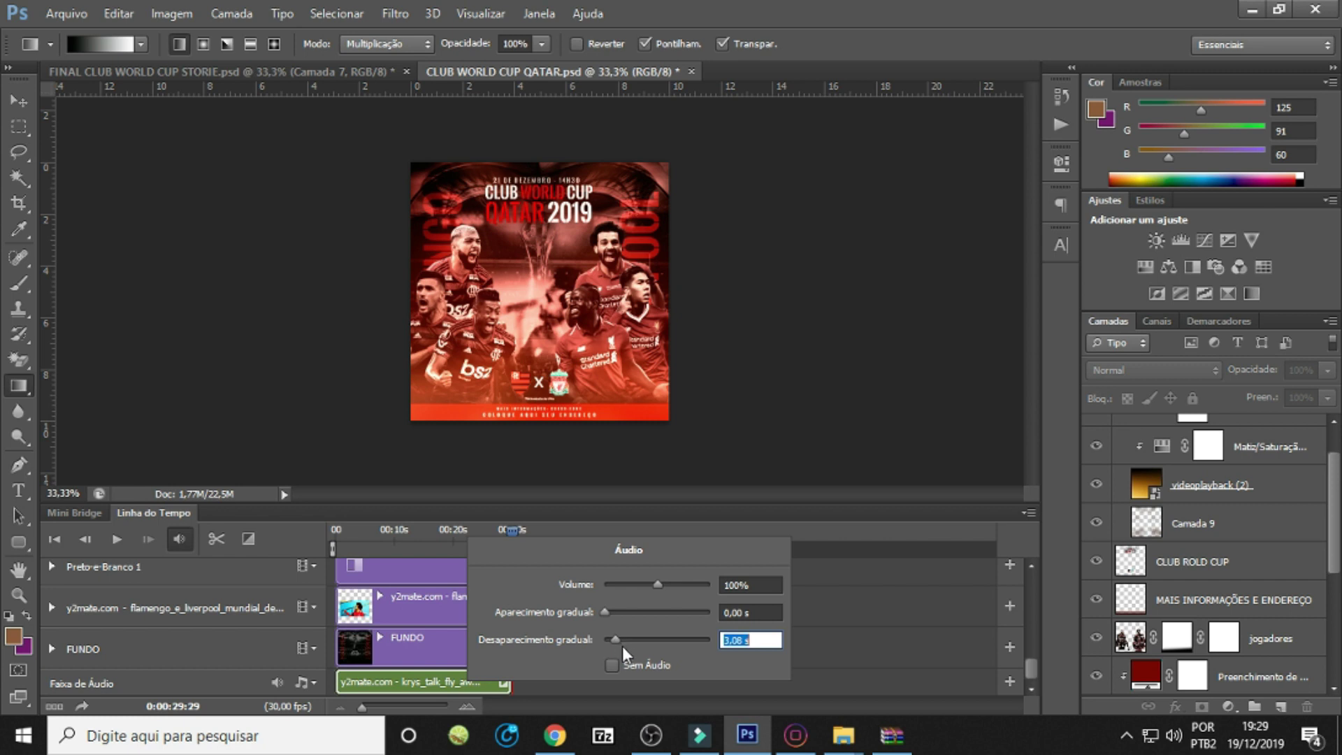
drag(616, 640, 621, 640)
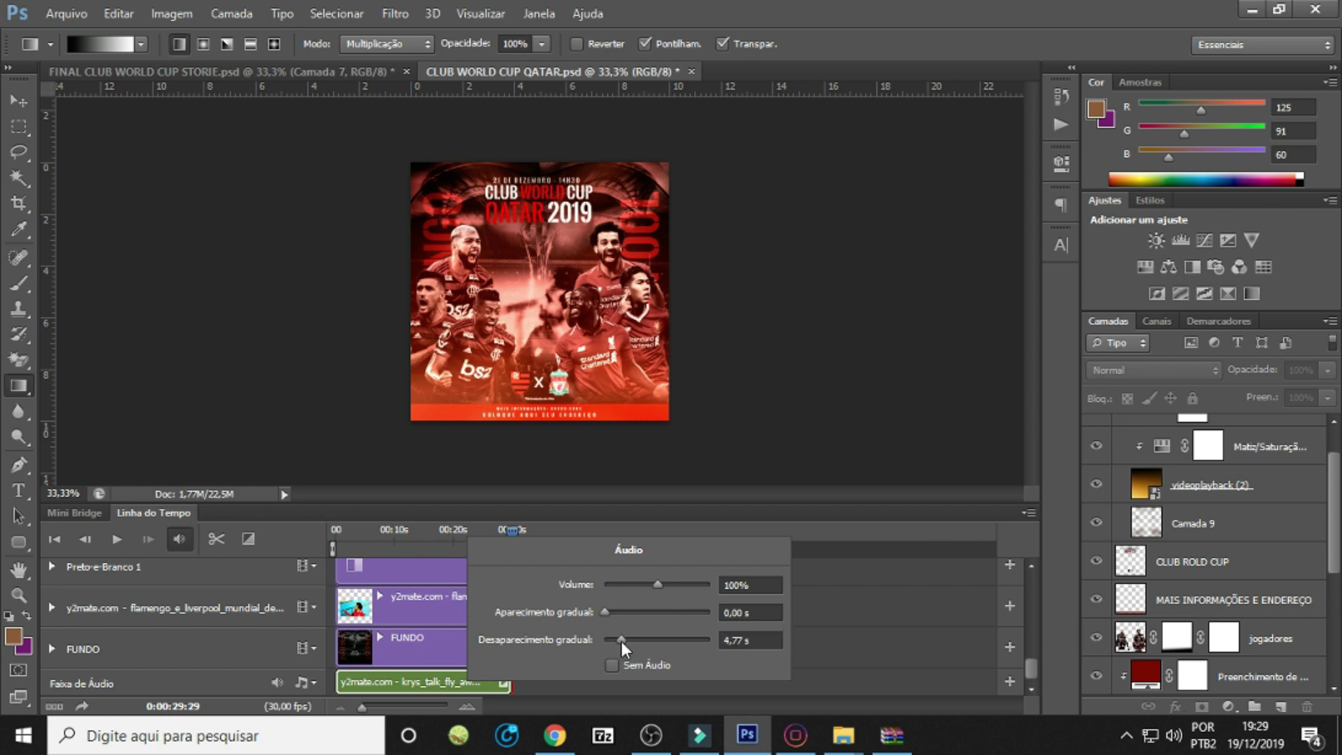
key(space)
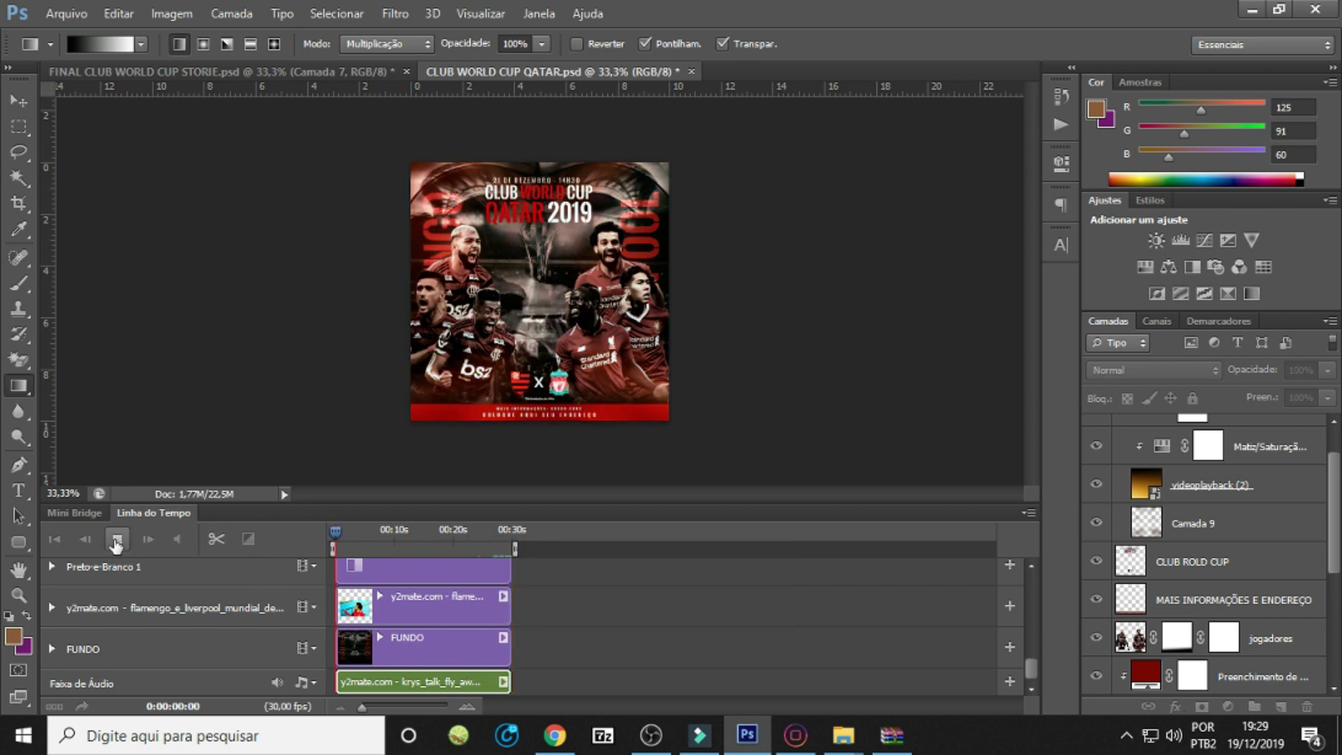
Play the animation's last seconds to check the music fade-out.
click(452, 529)
click(490, 537)
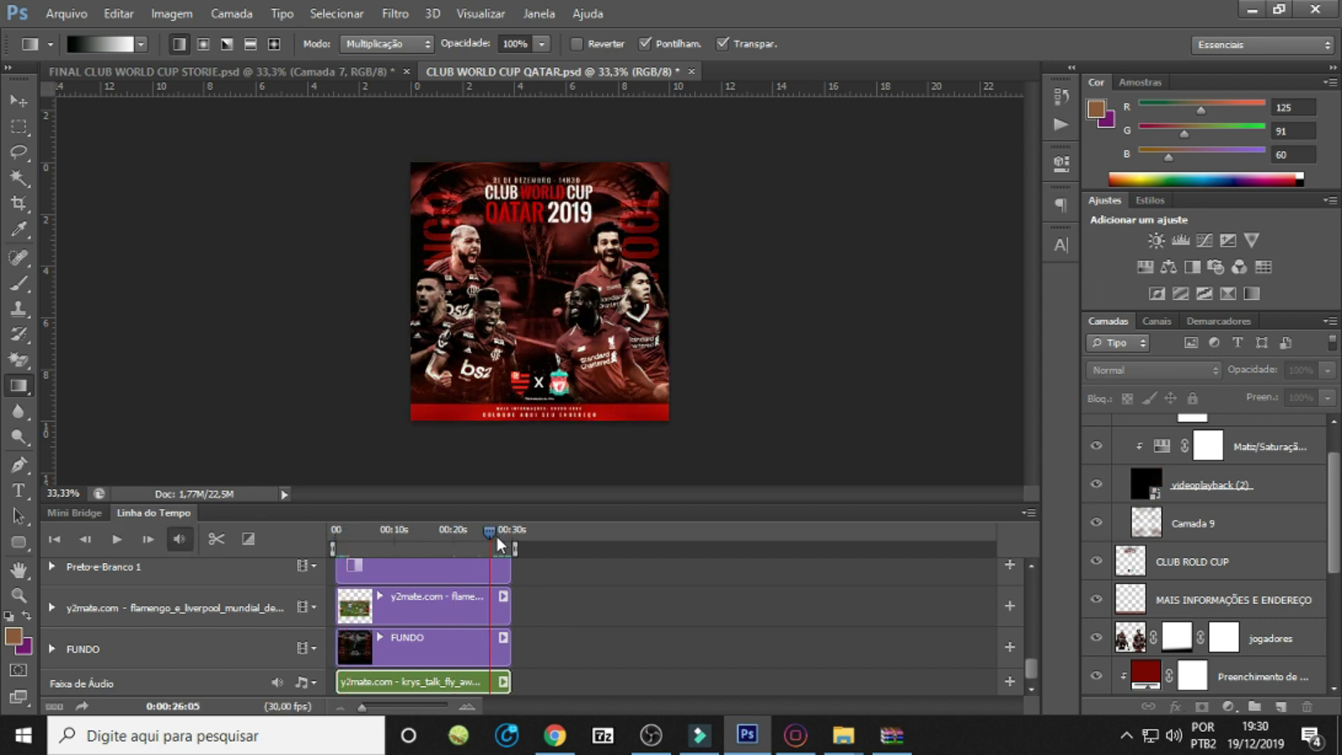
click(115, 539)
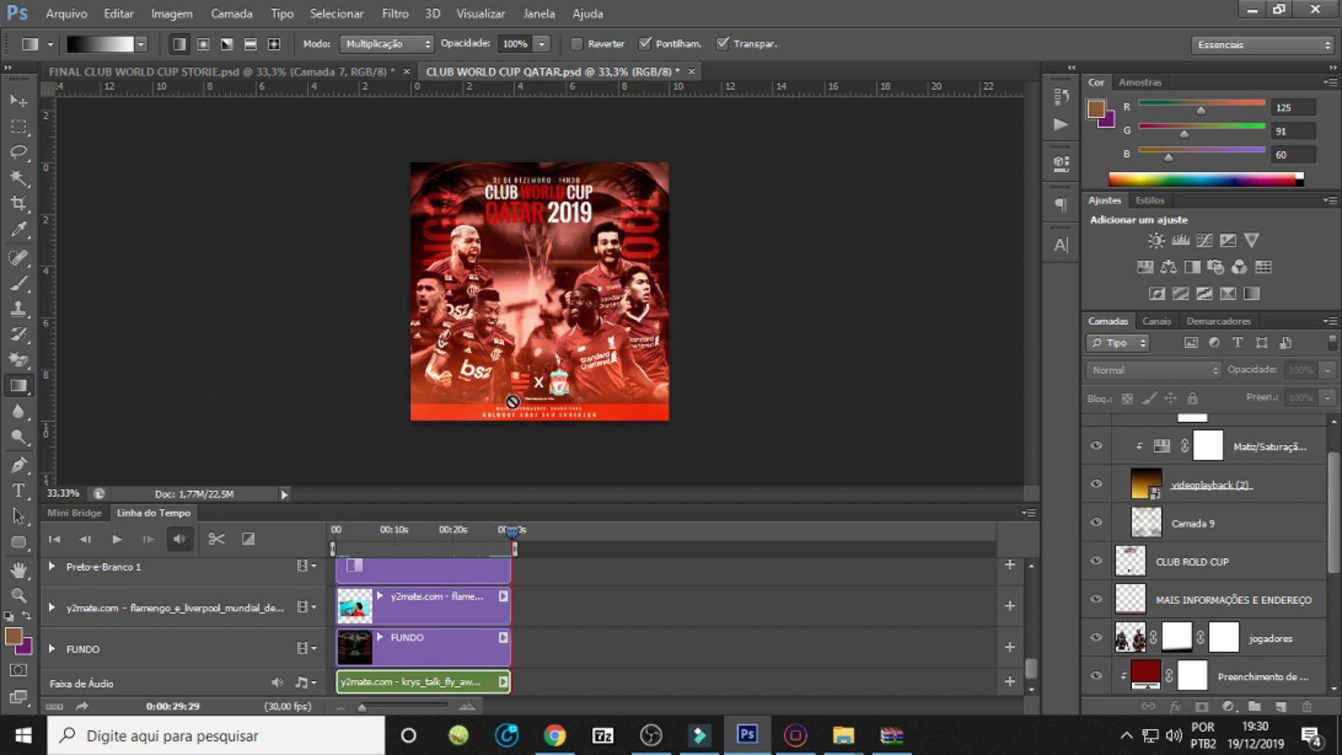
click(65, 14)
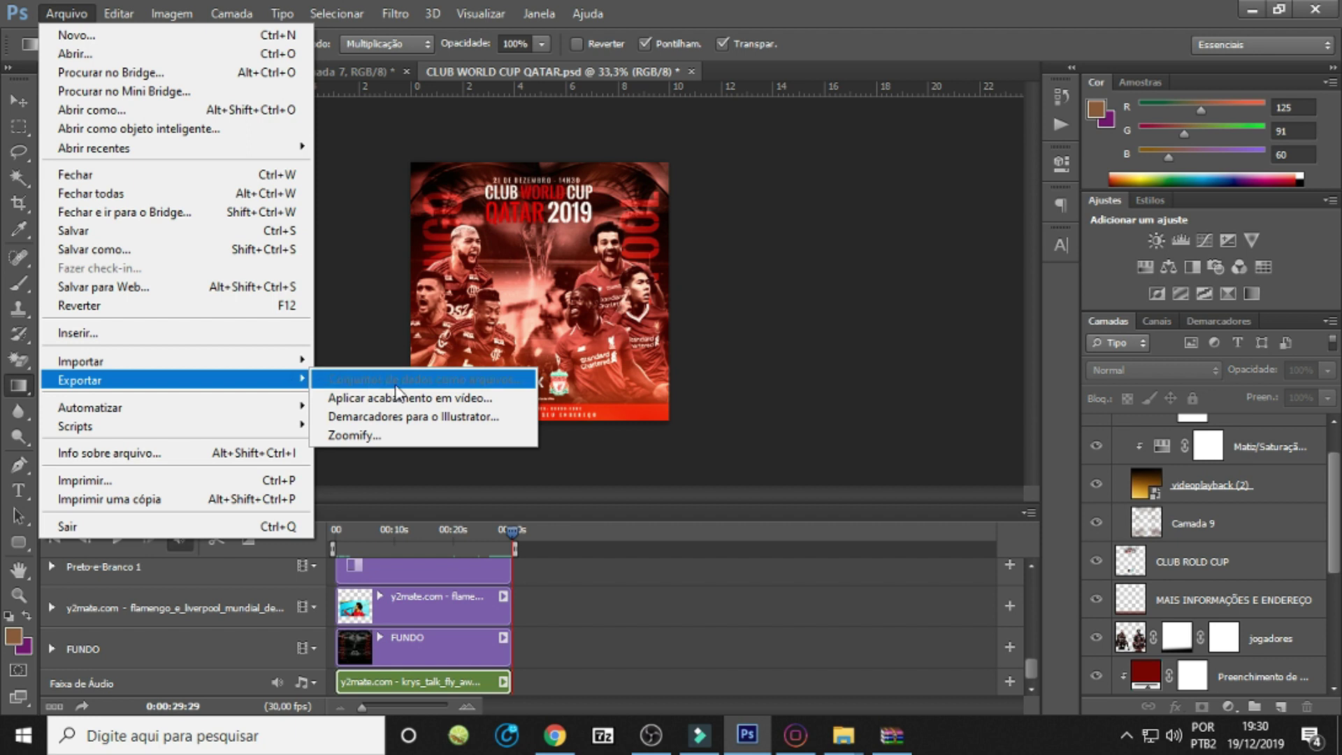
Render the animation with Aplicar acabamento em vídeo as H.264 CLUB WORLD CUP QATAR.mp4.
mouse_move(176, 380)
click(391, 402)
click(862, 286)
click(65, 14)
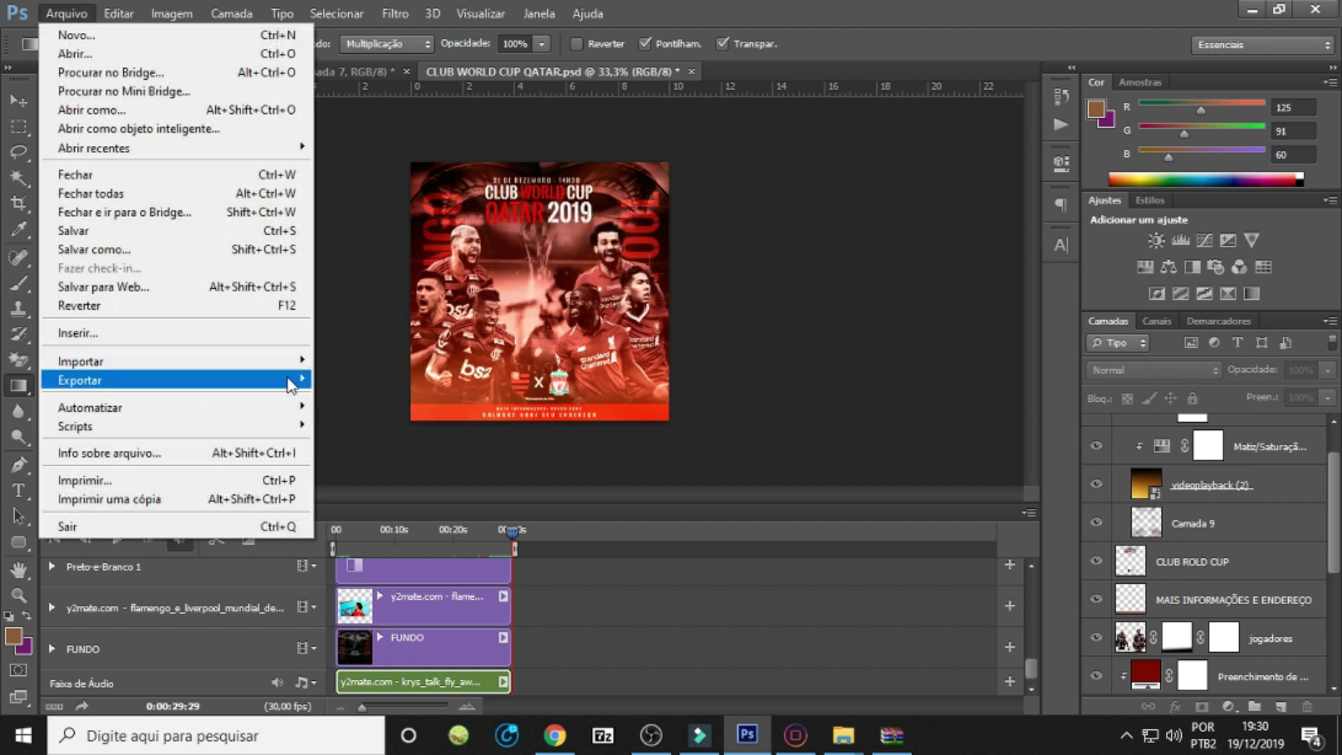
mouse_move(168, 379)
click(411, 400)
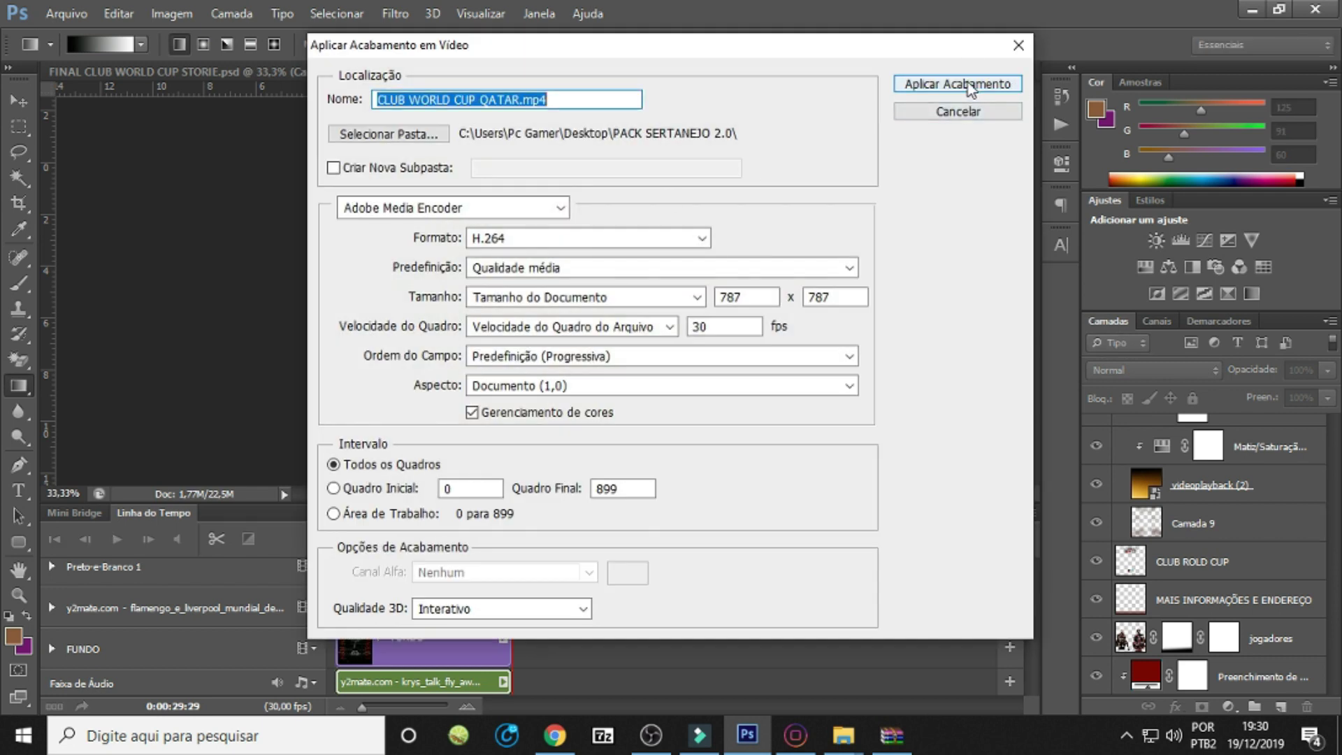
click(970, 84)
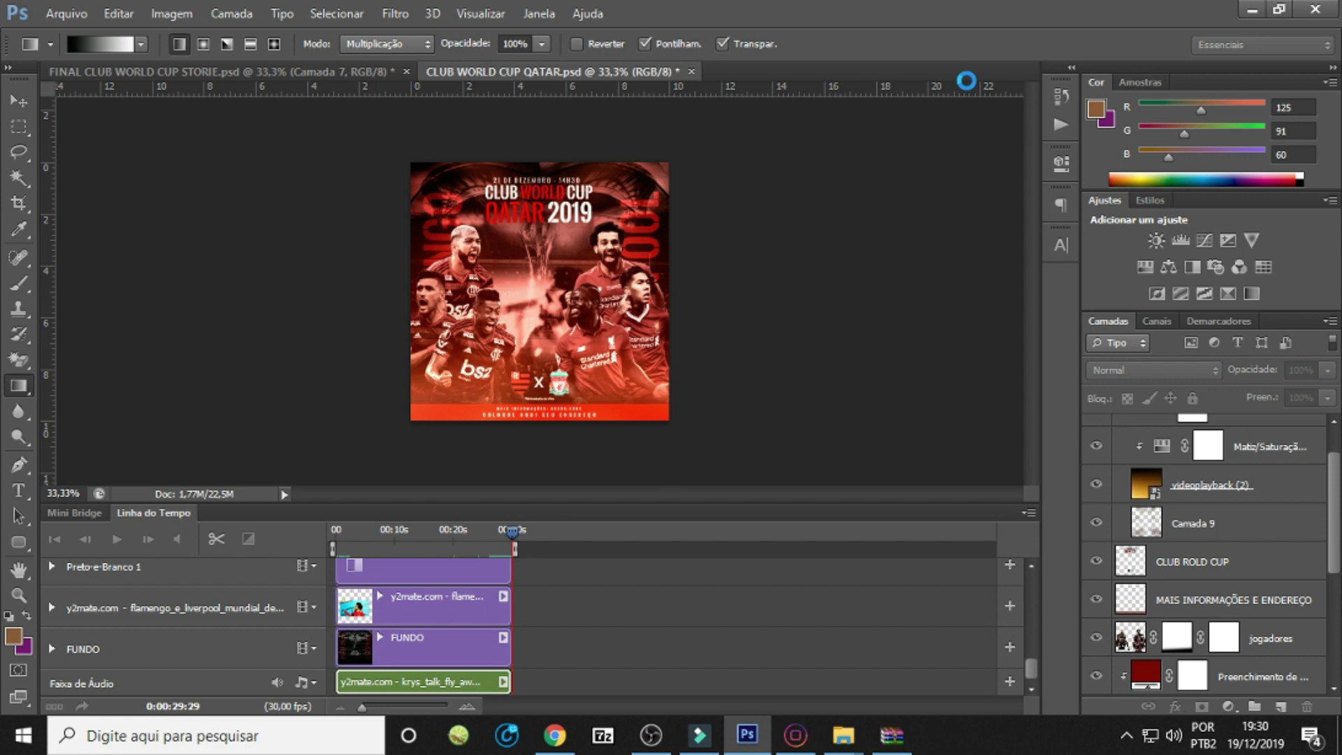